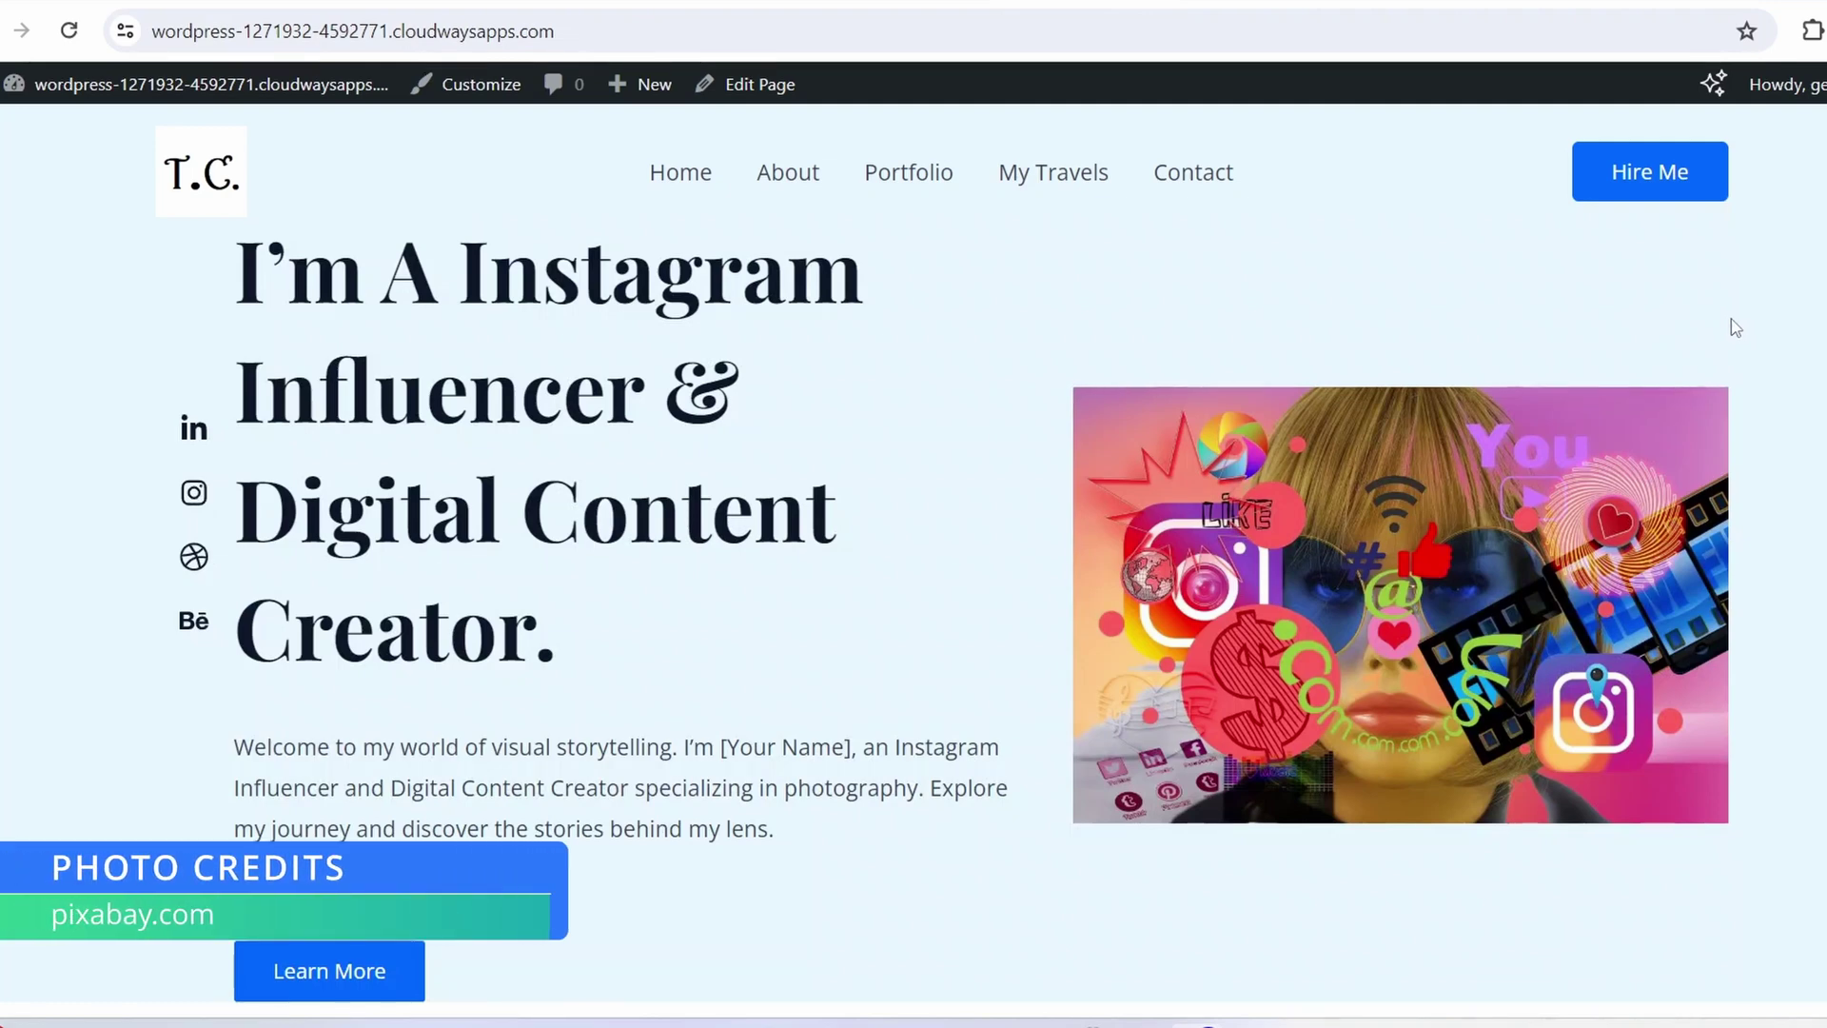
# Review the finished portfolio website's home page and About page in the desktop layout
pyautogui.scroll(-10, 1733, 327)
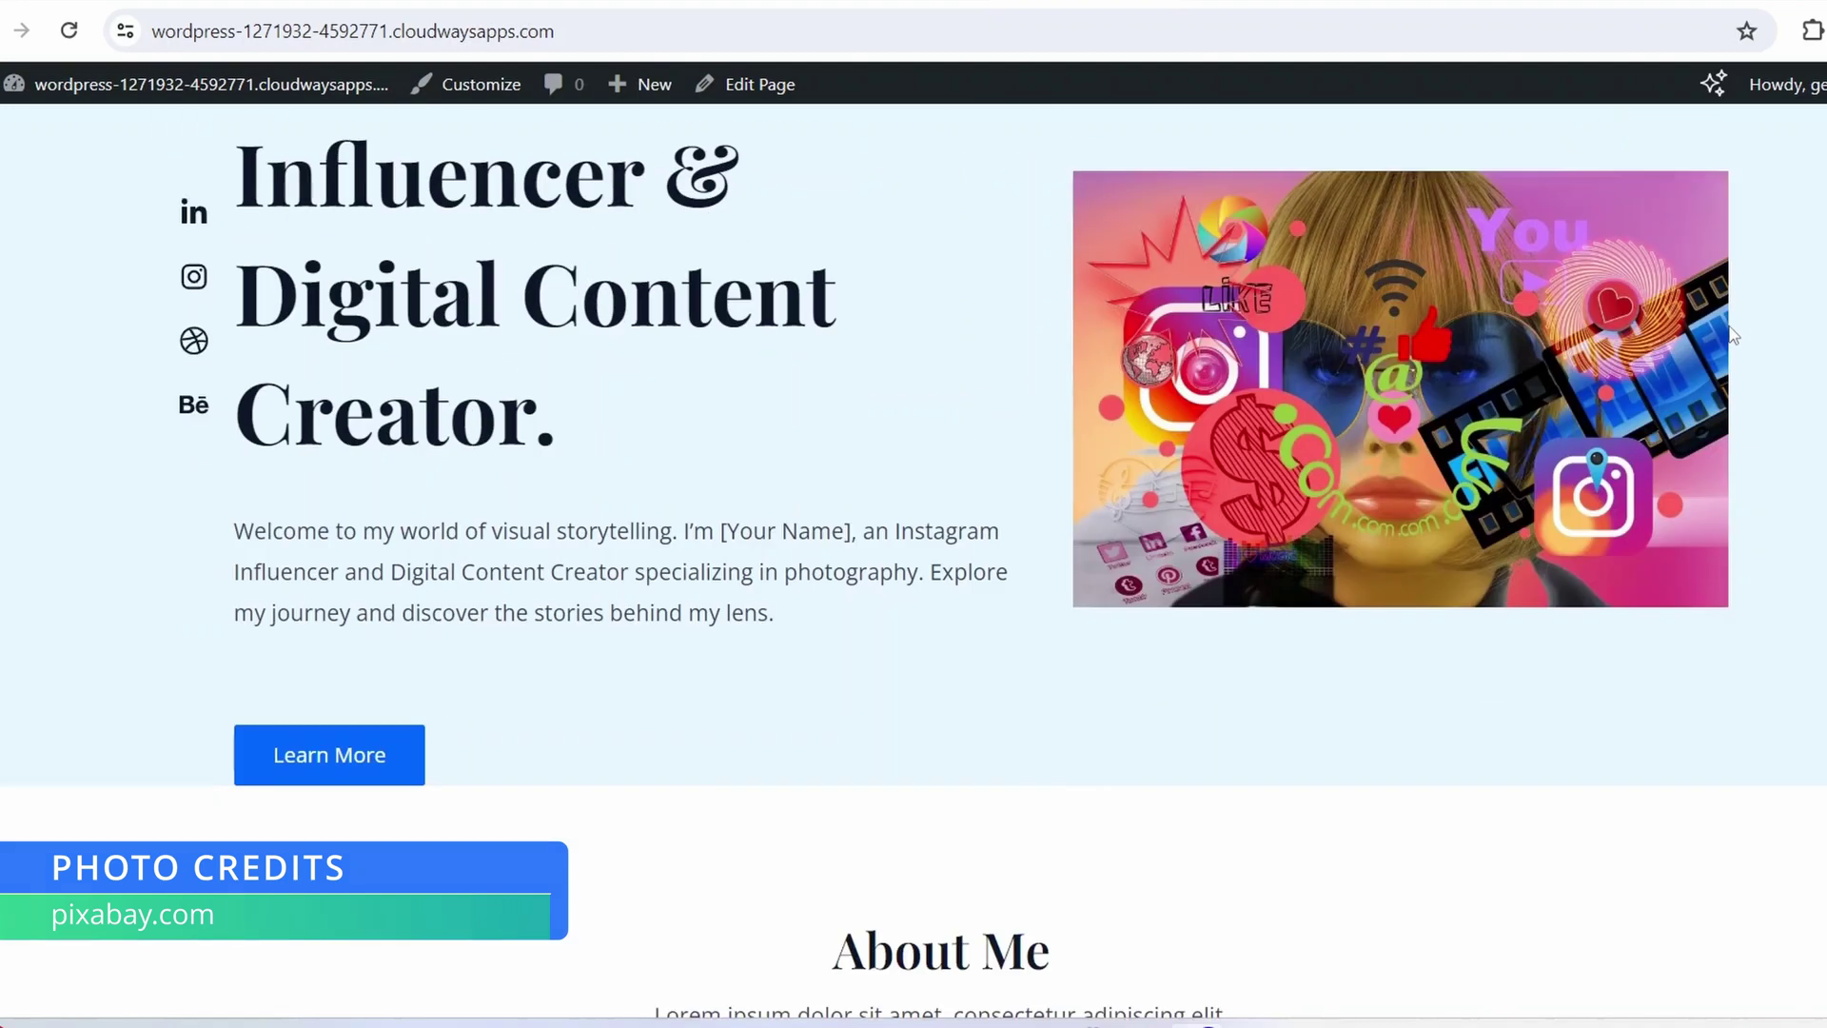
pyautogui.scroll(-12, 1728, 339)
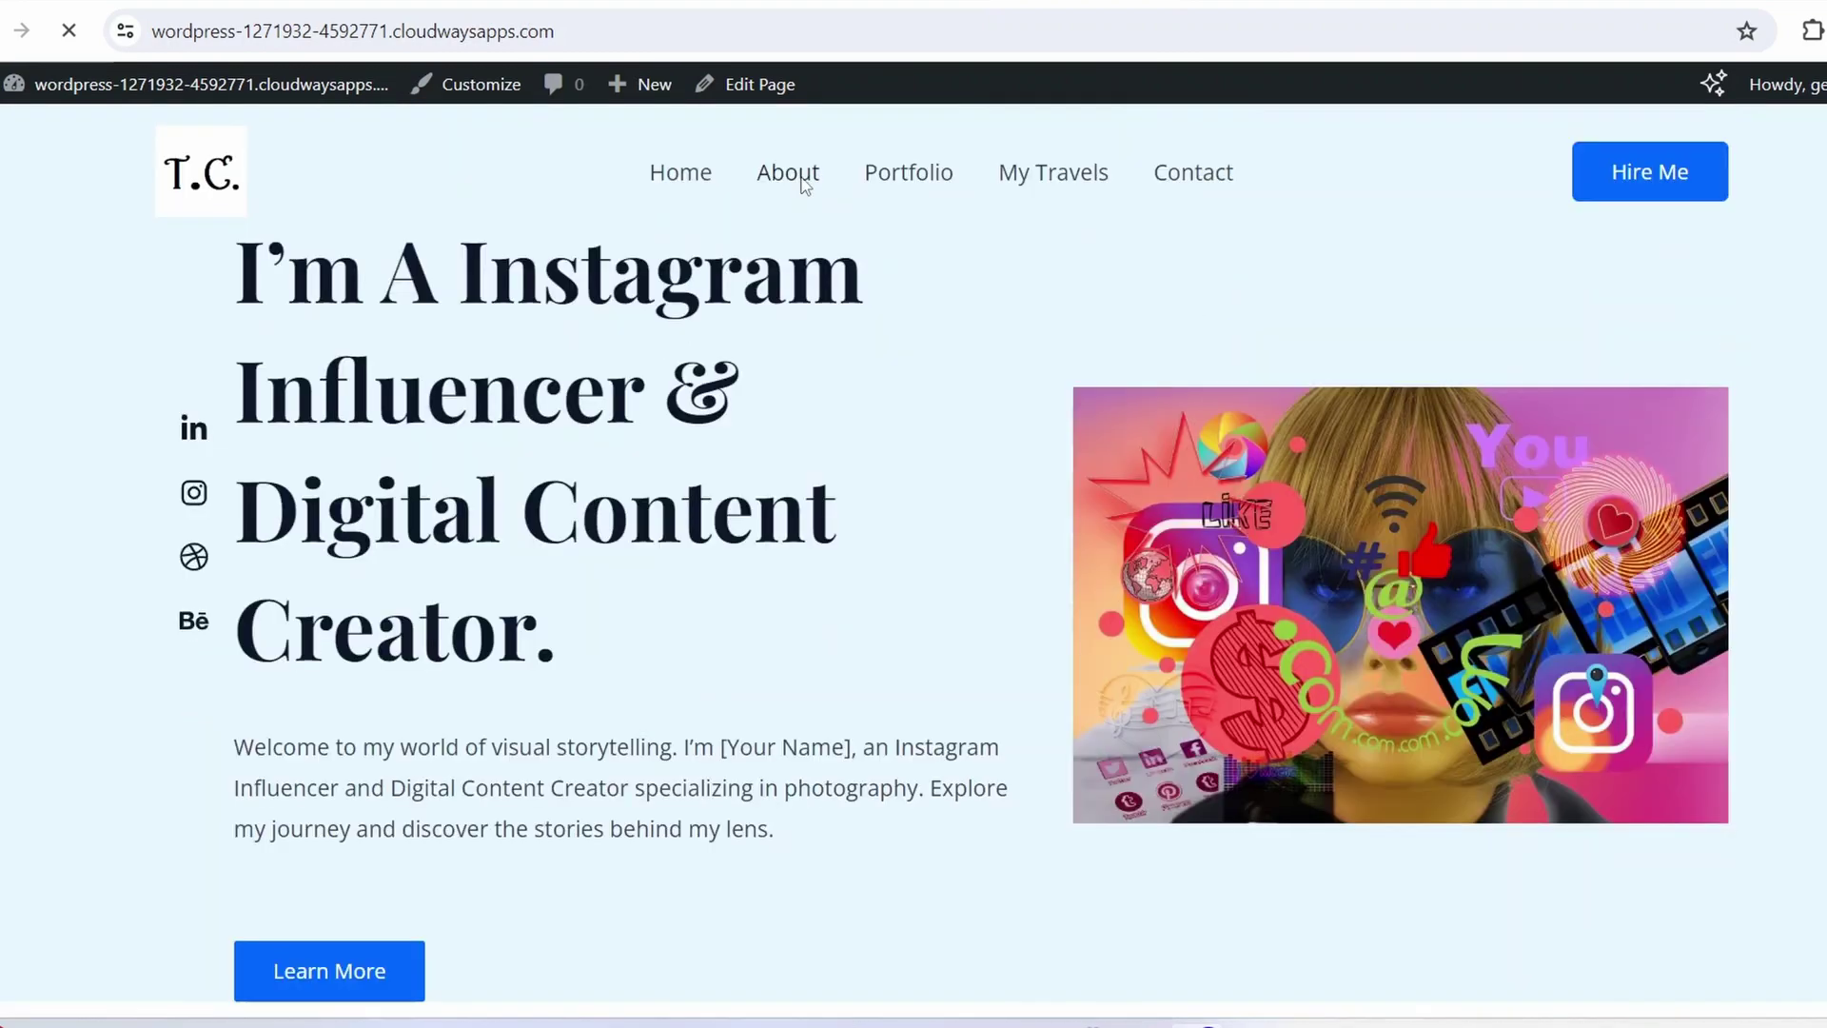
pyautogui.click(799, 180)
pyautogui.scroll(-7, 1035, 284)
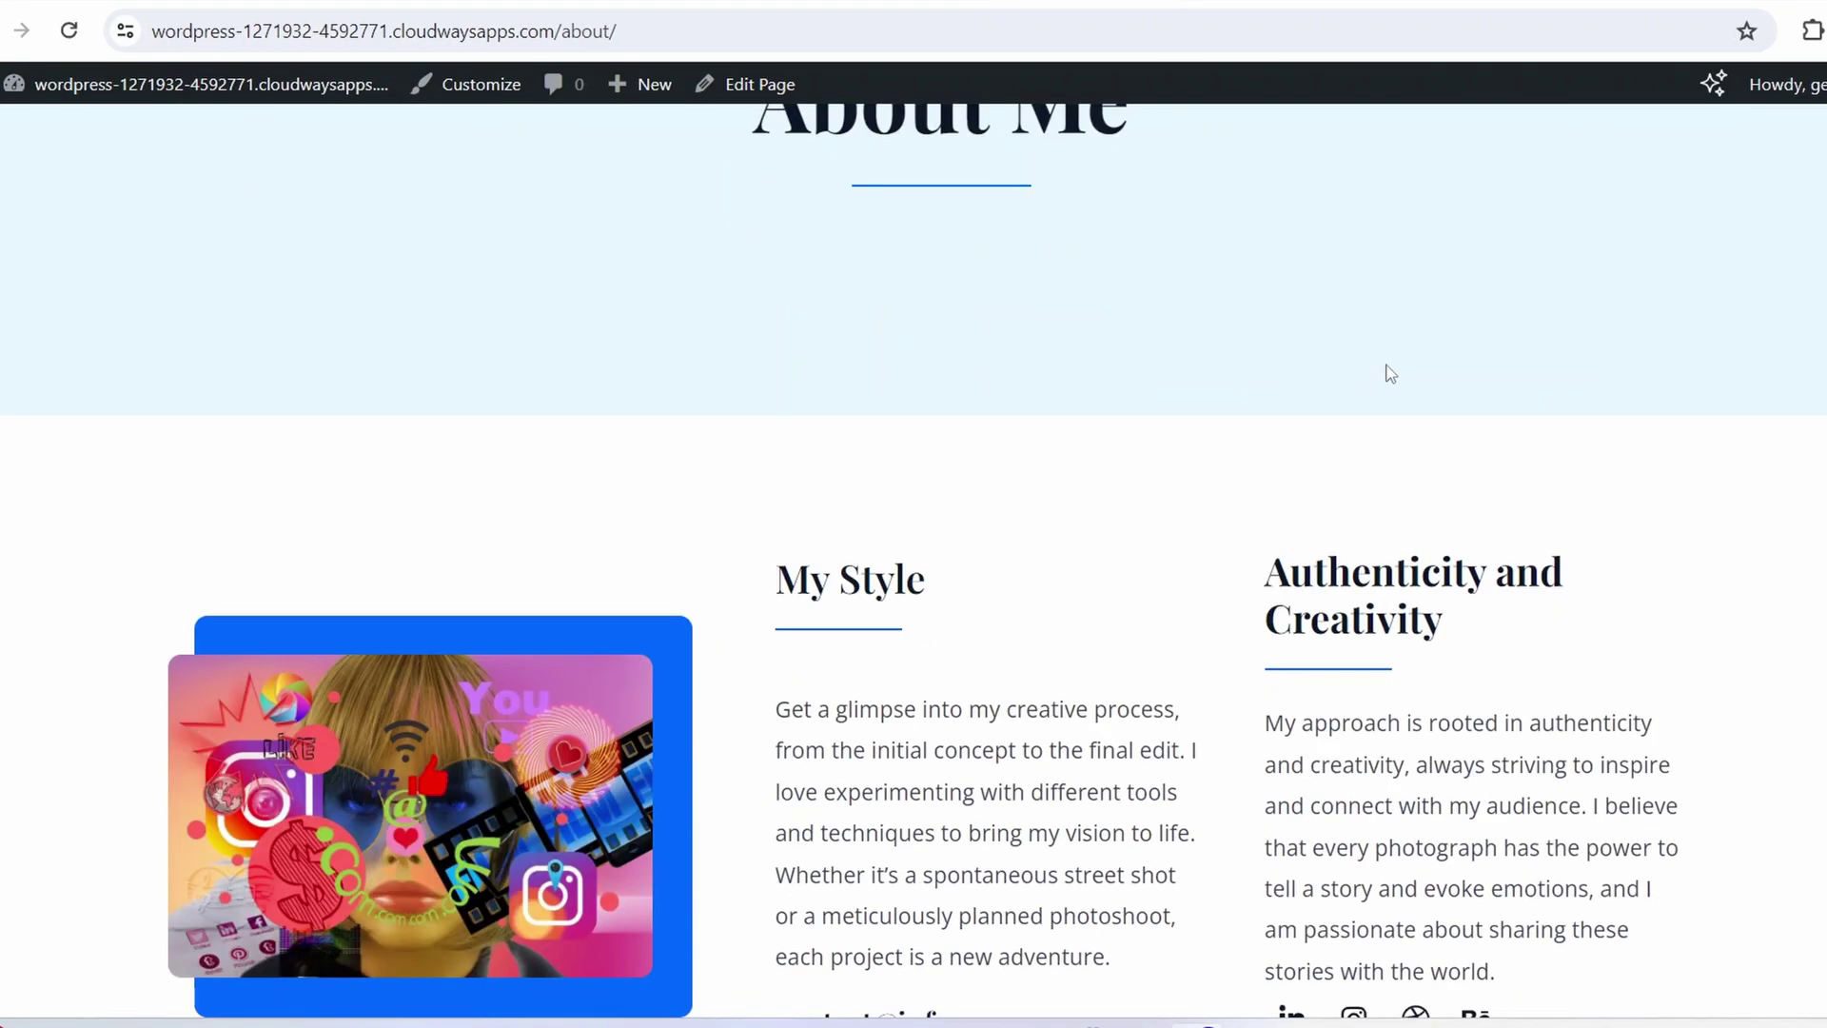
pyautogui.scroll(7, 1143, 285)
# Review the site's Portfolio, My Travels and Contact pages in the desktop layout
pyautogui.click(912, 177)
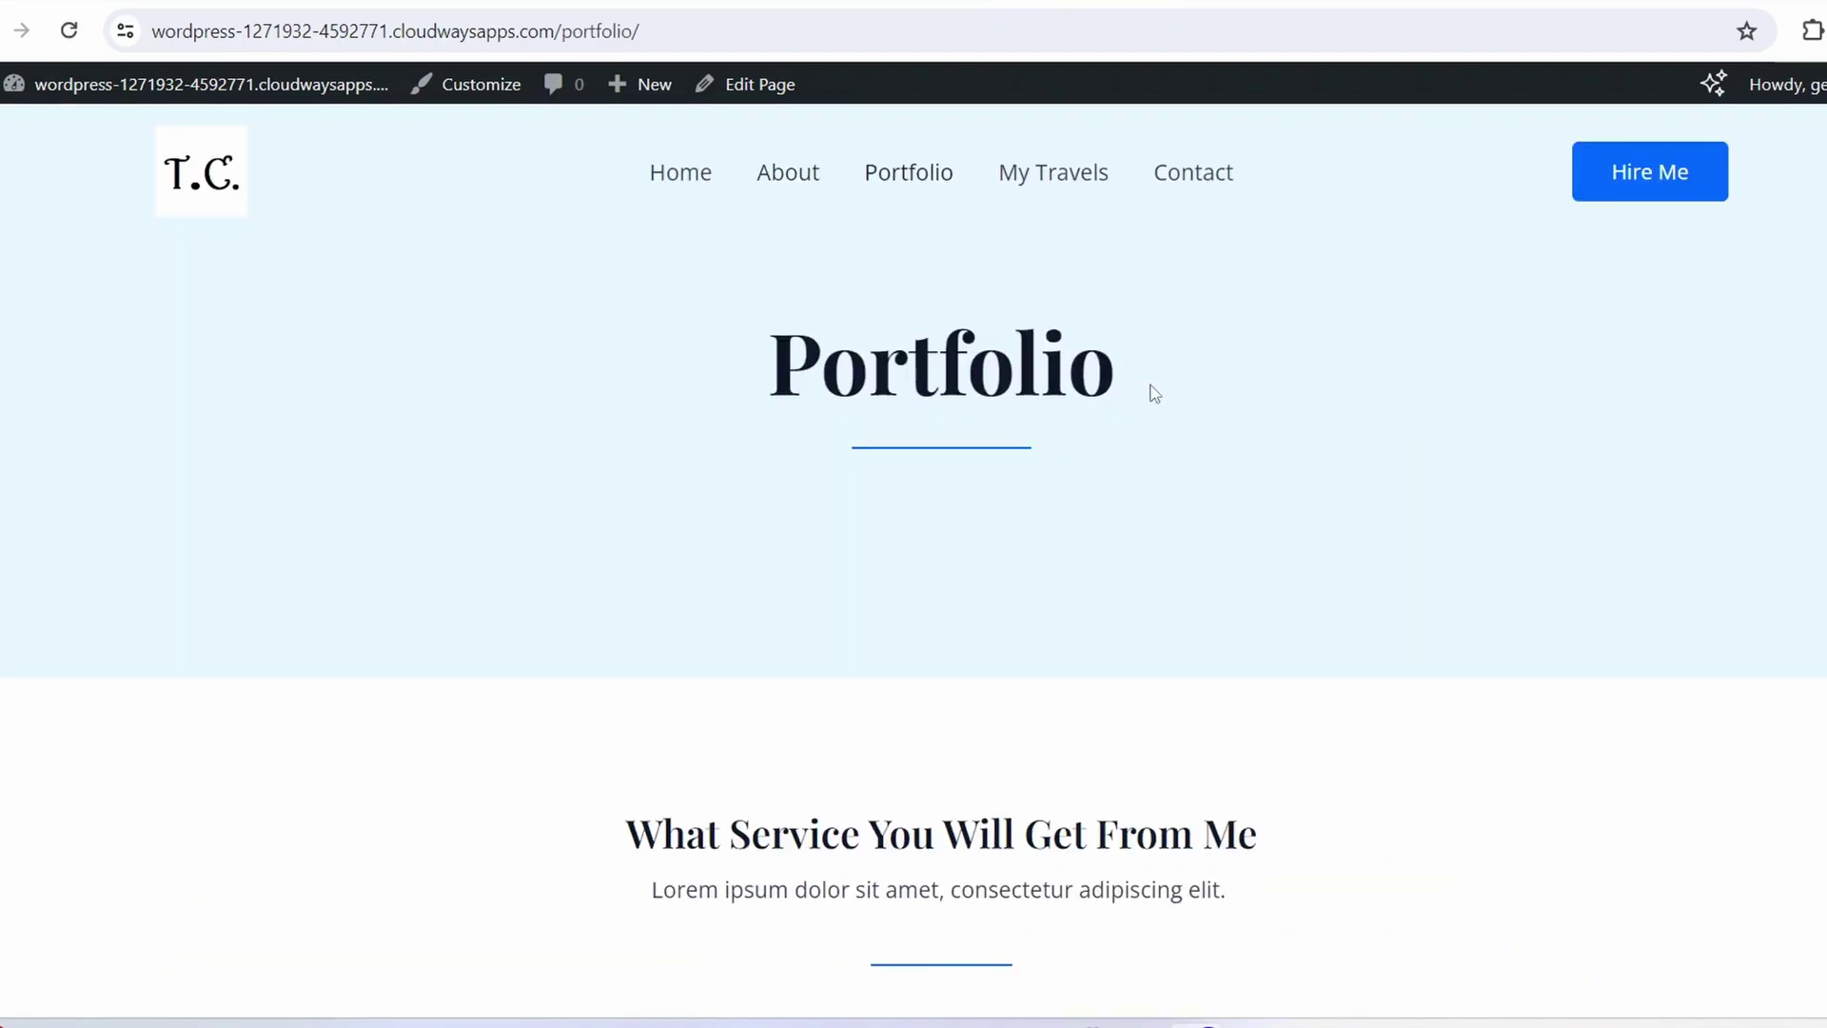
pyautogui.scroll(-6, 1158, 403)
pyautogui.scroll(7, 1162, 398)
pyautogui.click(1056, 177)
pyautogui.scroll(-5, 1155, 277)
pyautogui.scroll(5, 1190, 238)
pyautogui.click(1192, 177)
pyautogui.scroll(-5, 1244, 346)
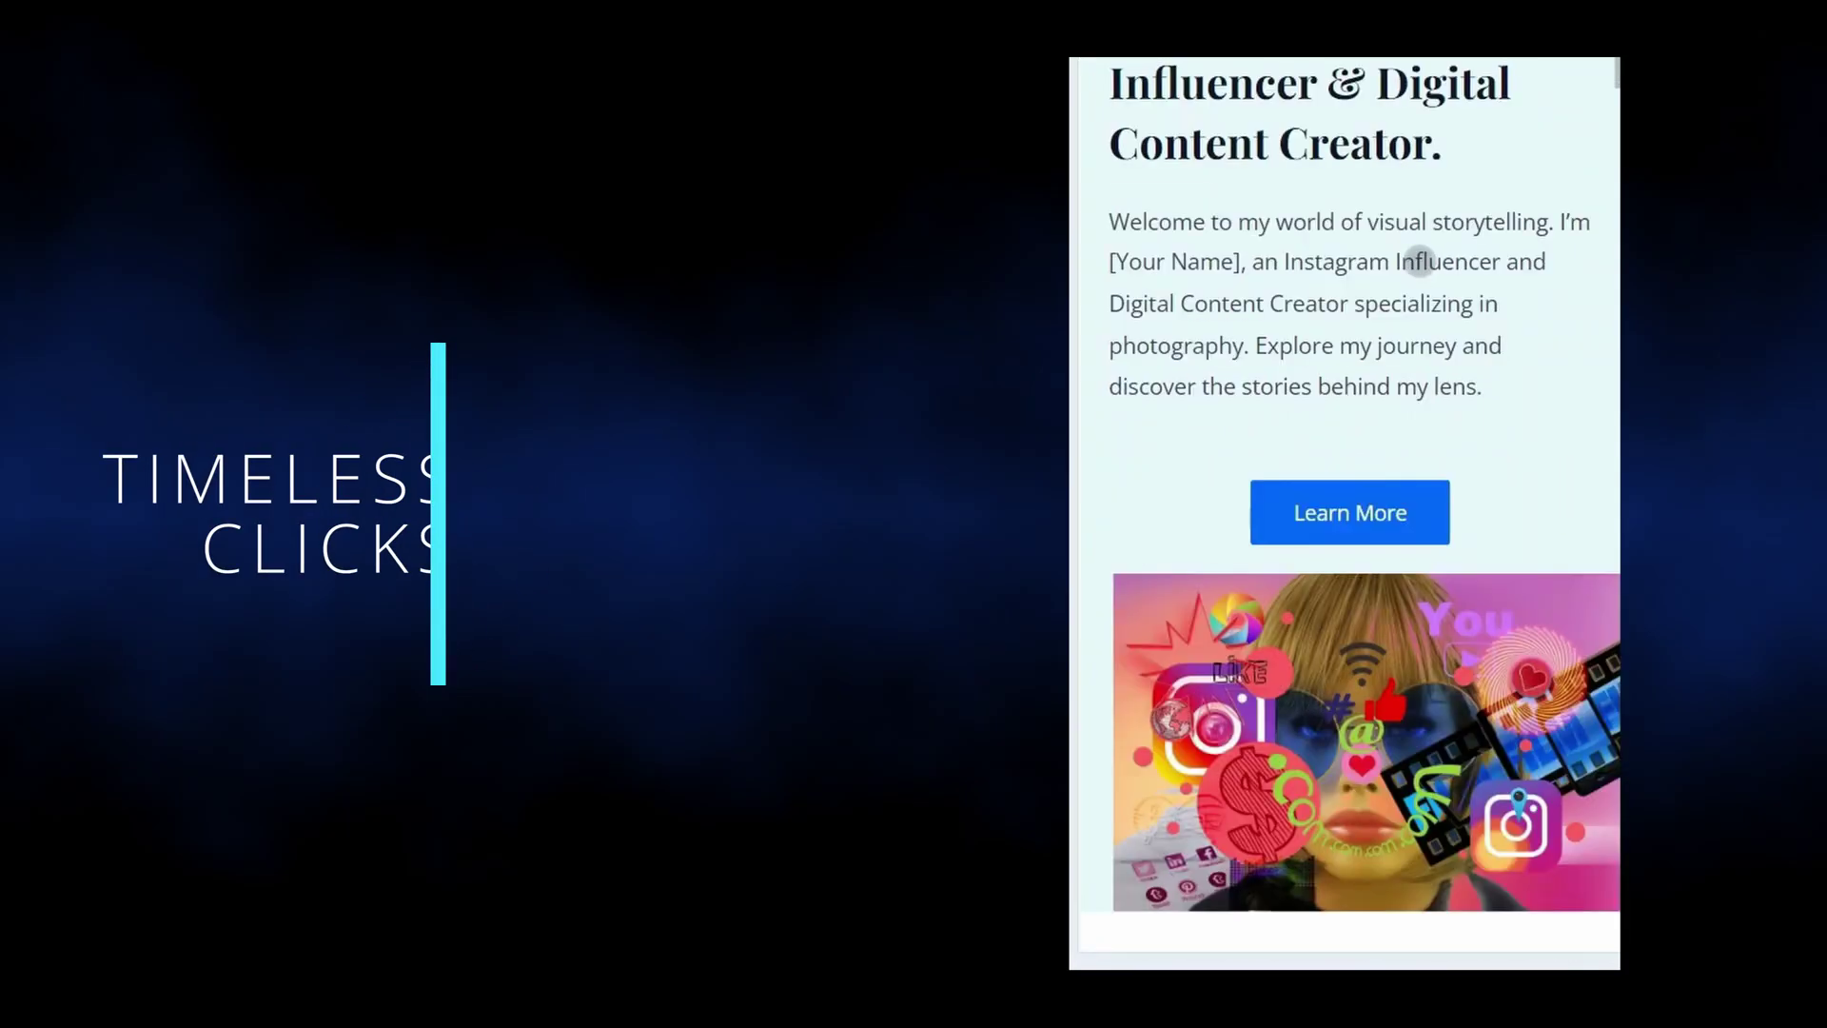
# Review the home page and the About page in the site's mobile view
pyautogui.scroll(-8, 1419, 260)
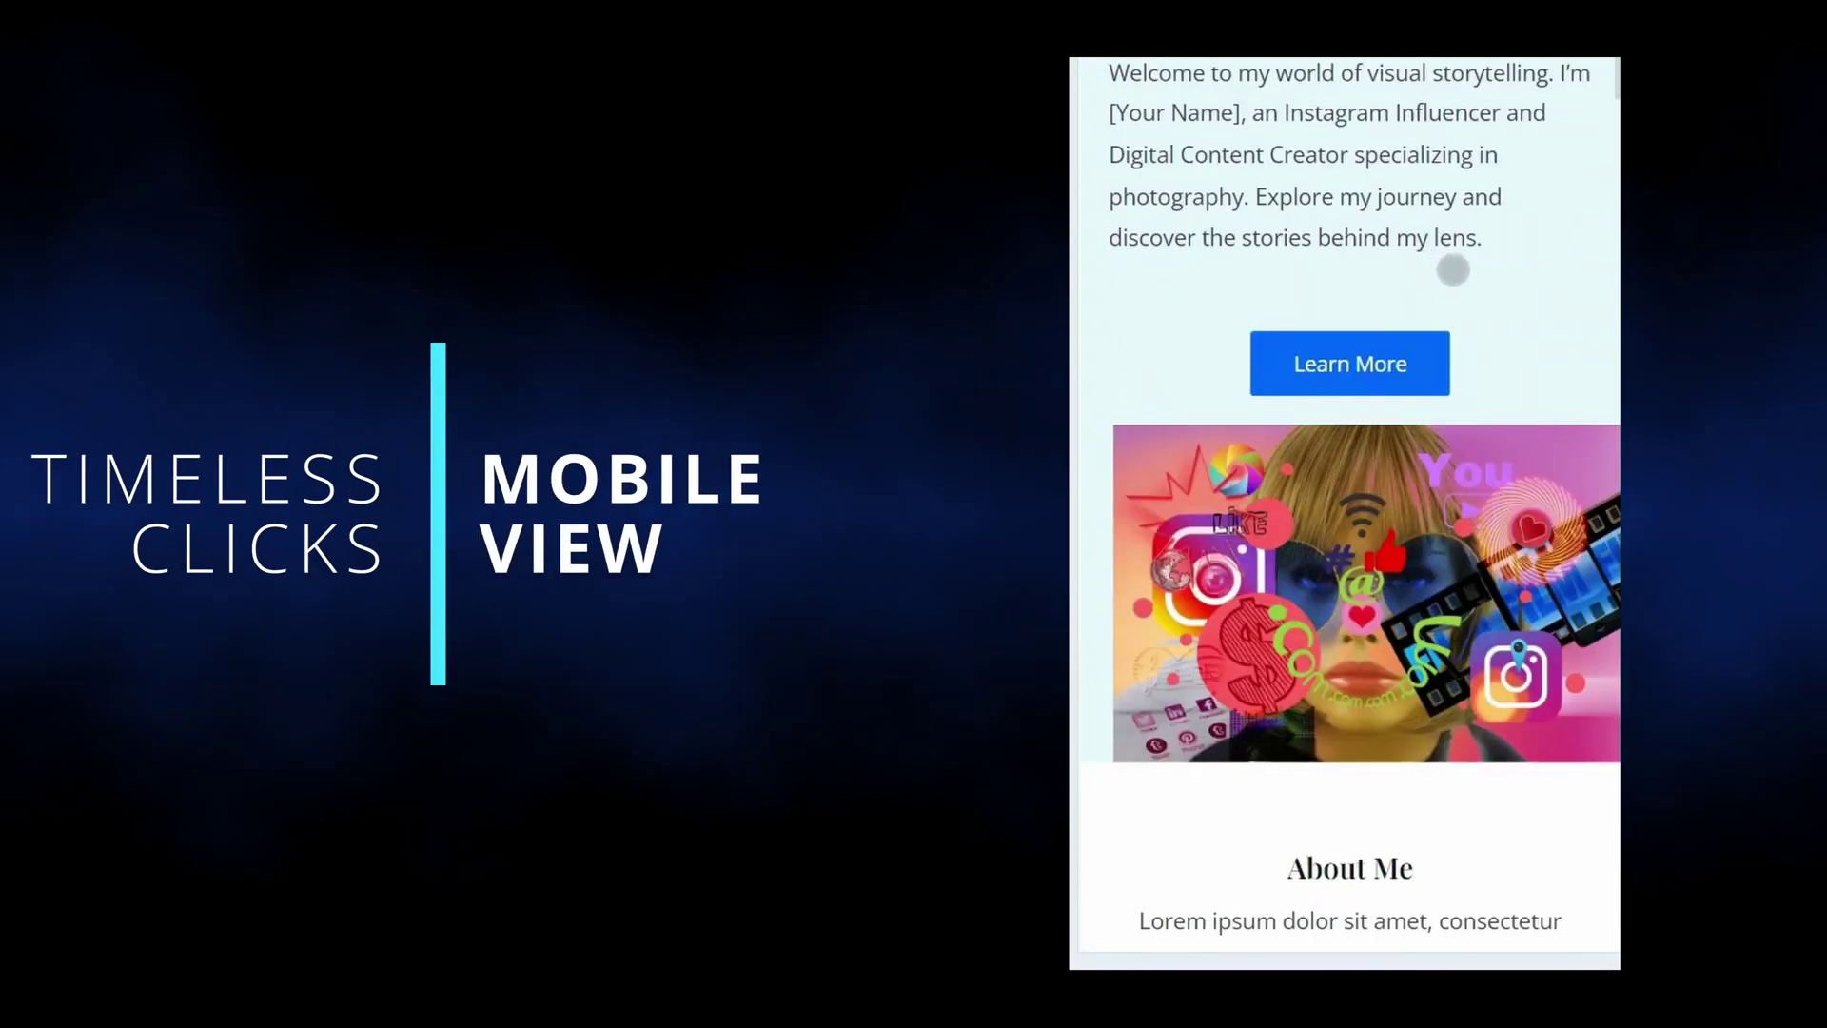
pyautogui.scroll(10, 1472, 269)
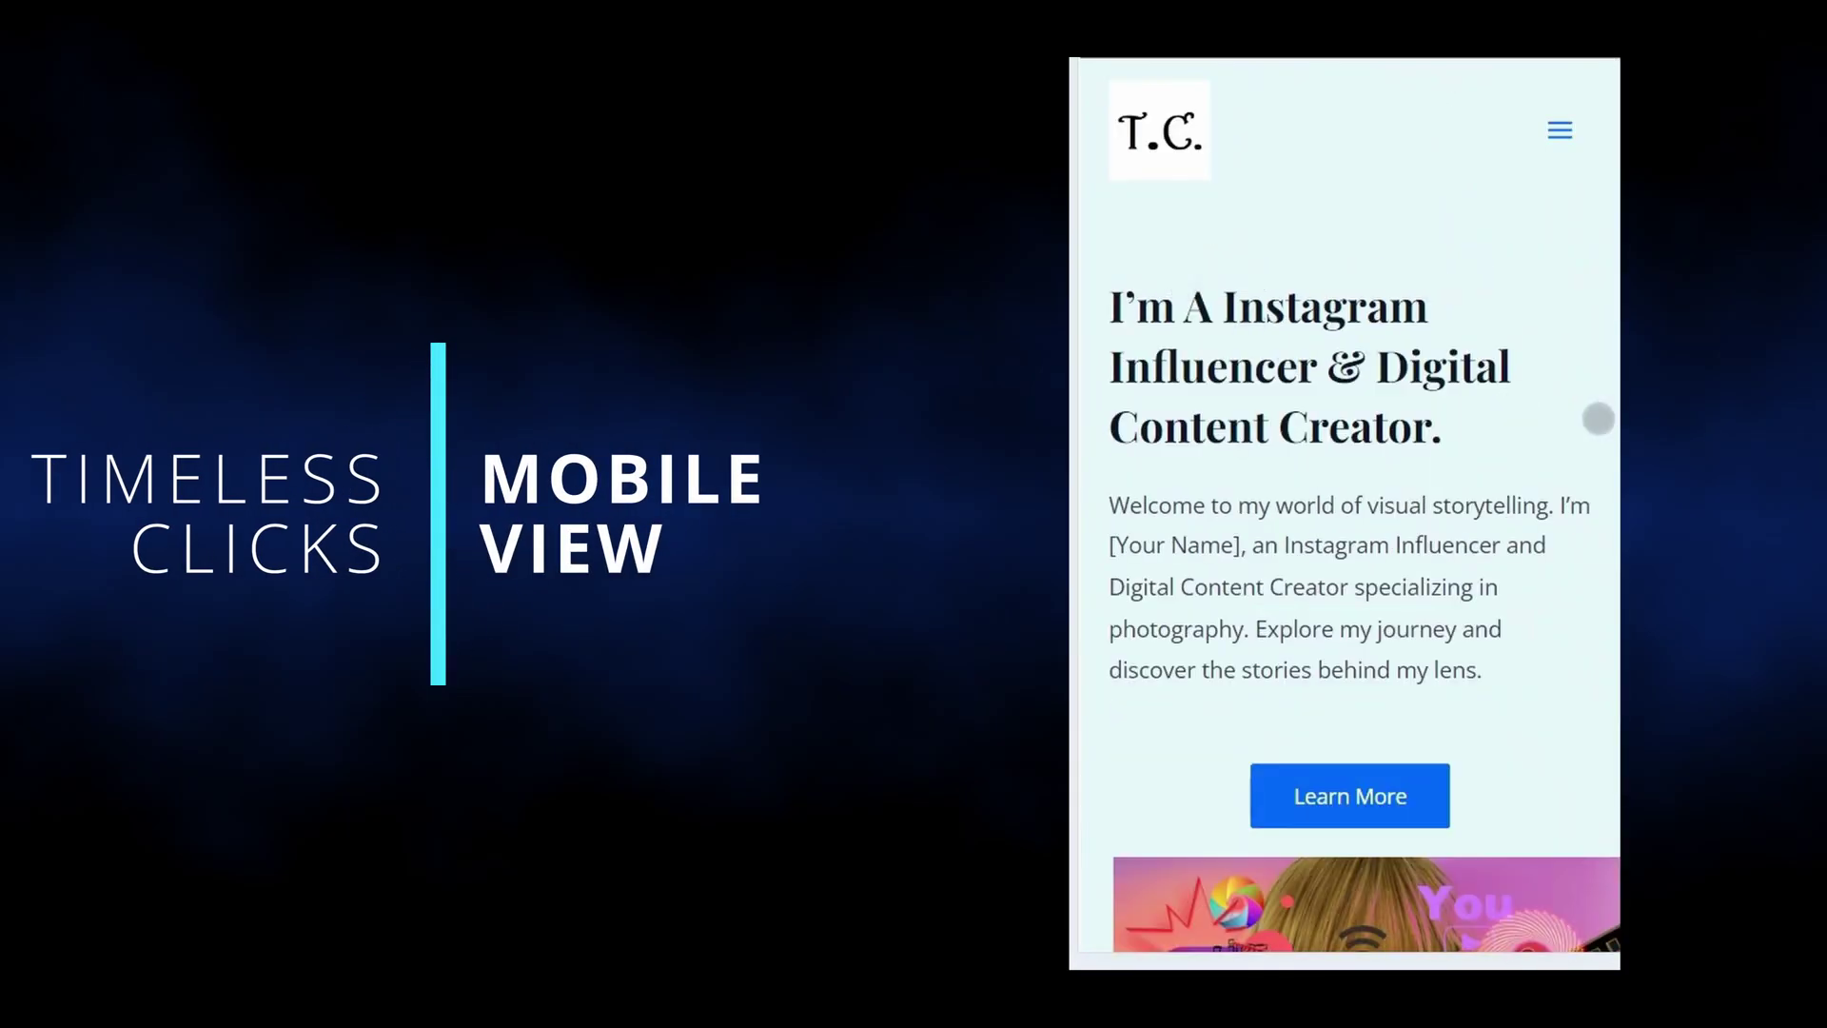
pyautogui.click(1560, 129)
pyautogui.click(1148, 238)
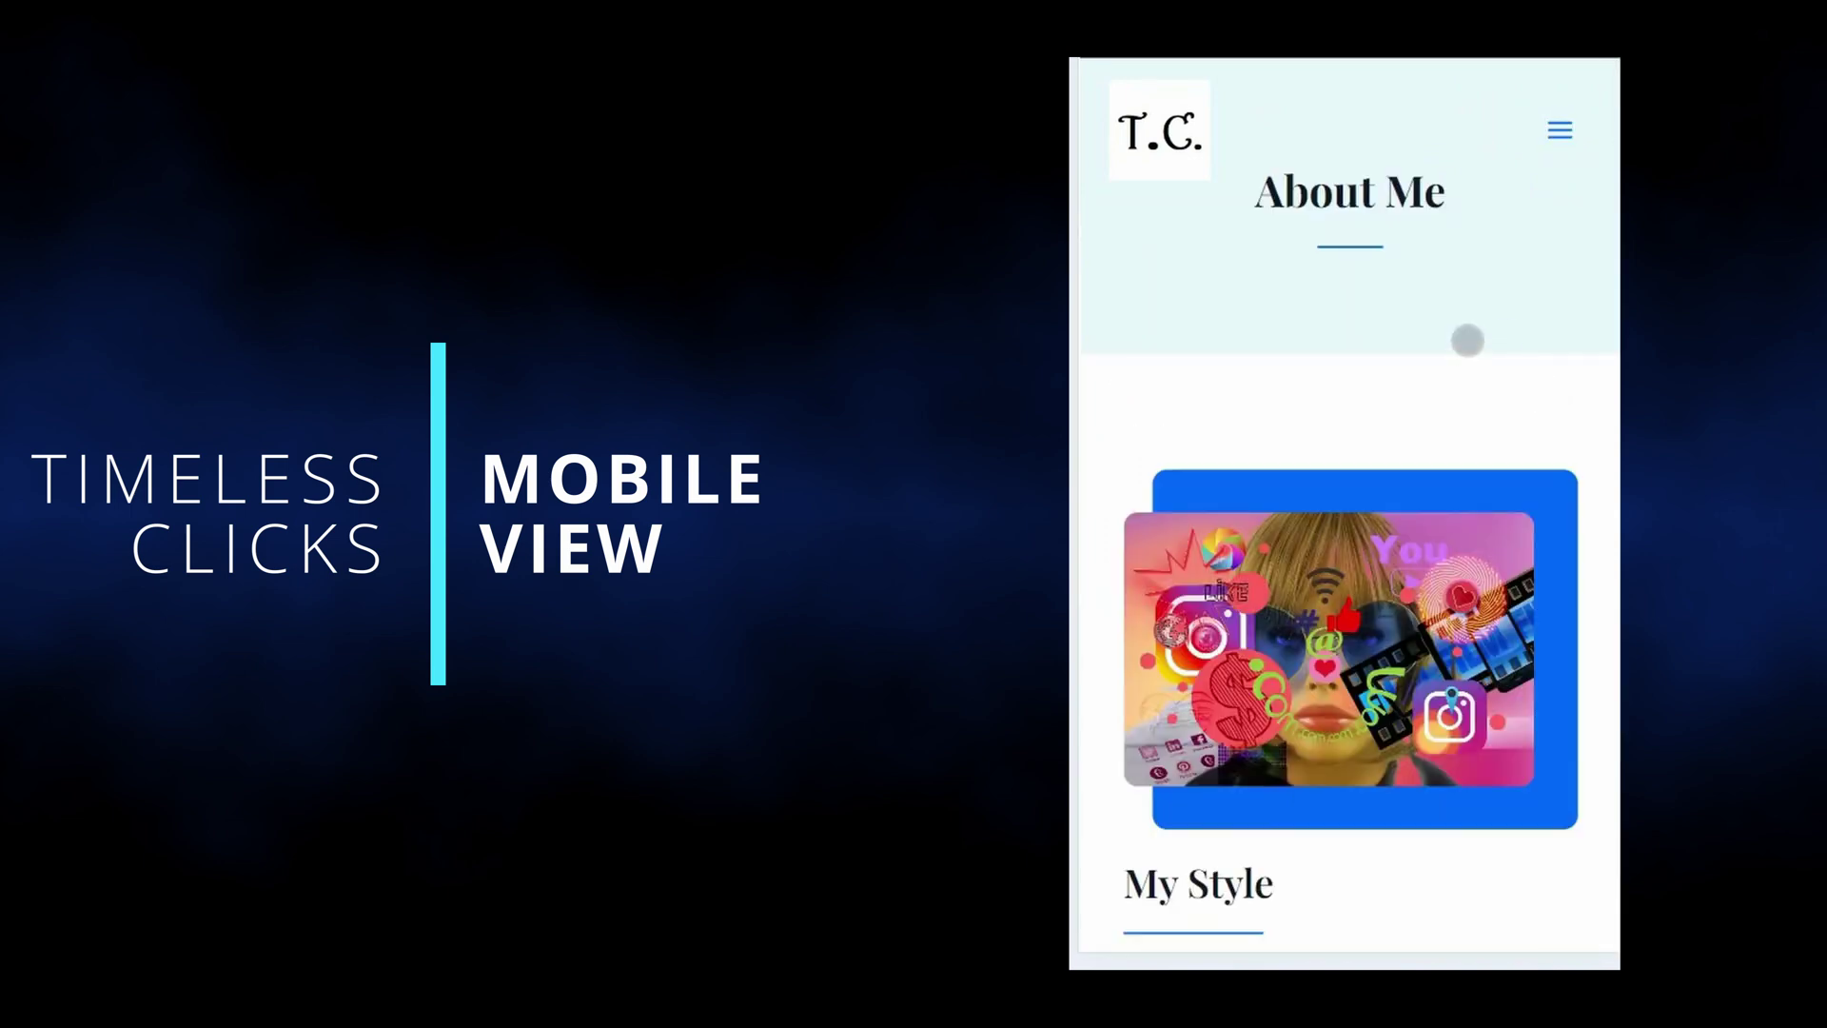
pyautogui.scroll(-9, 1467, 340)
pyautogui.scroll(-10, 1468, 340)
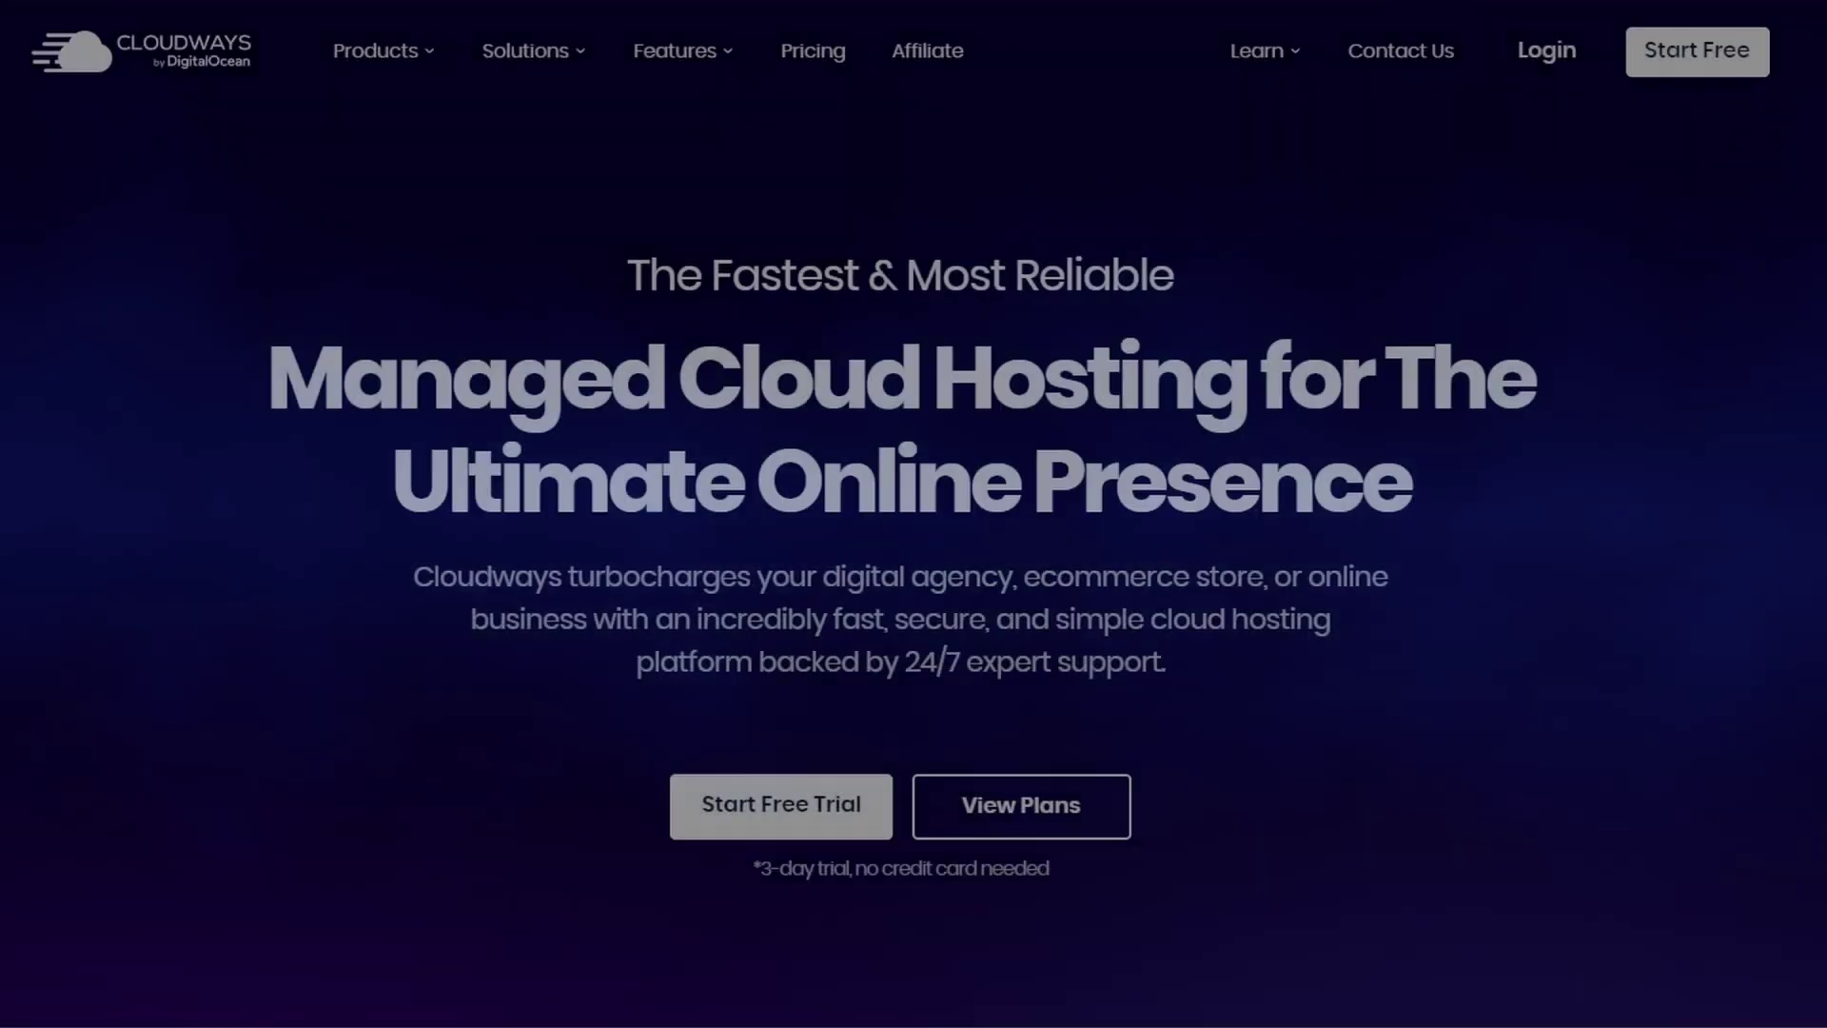
# View the Cloudways home page down to its dashboard preview and play the introduction video
pyautogui.scroll(-8, 914, 514)
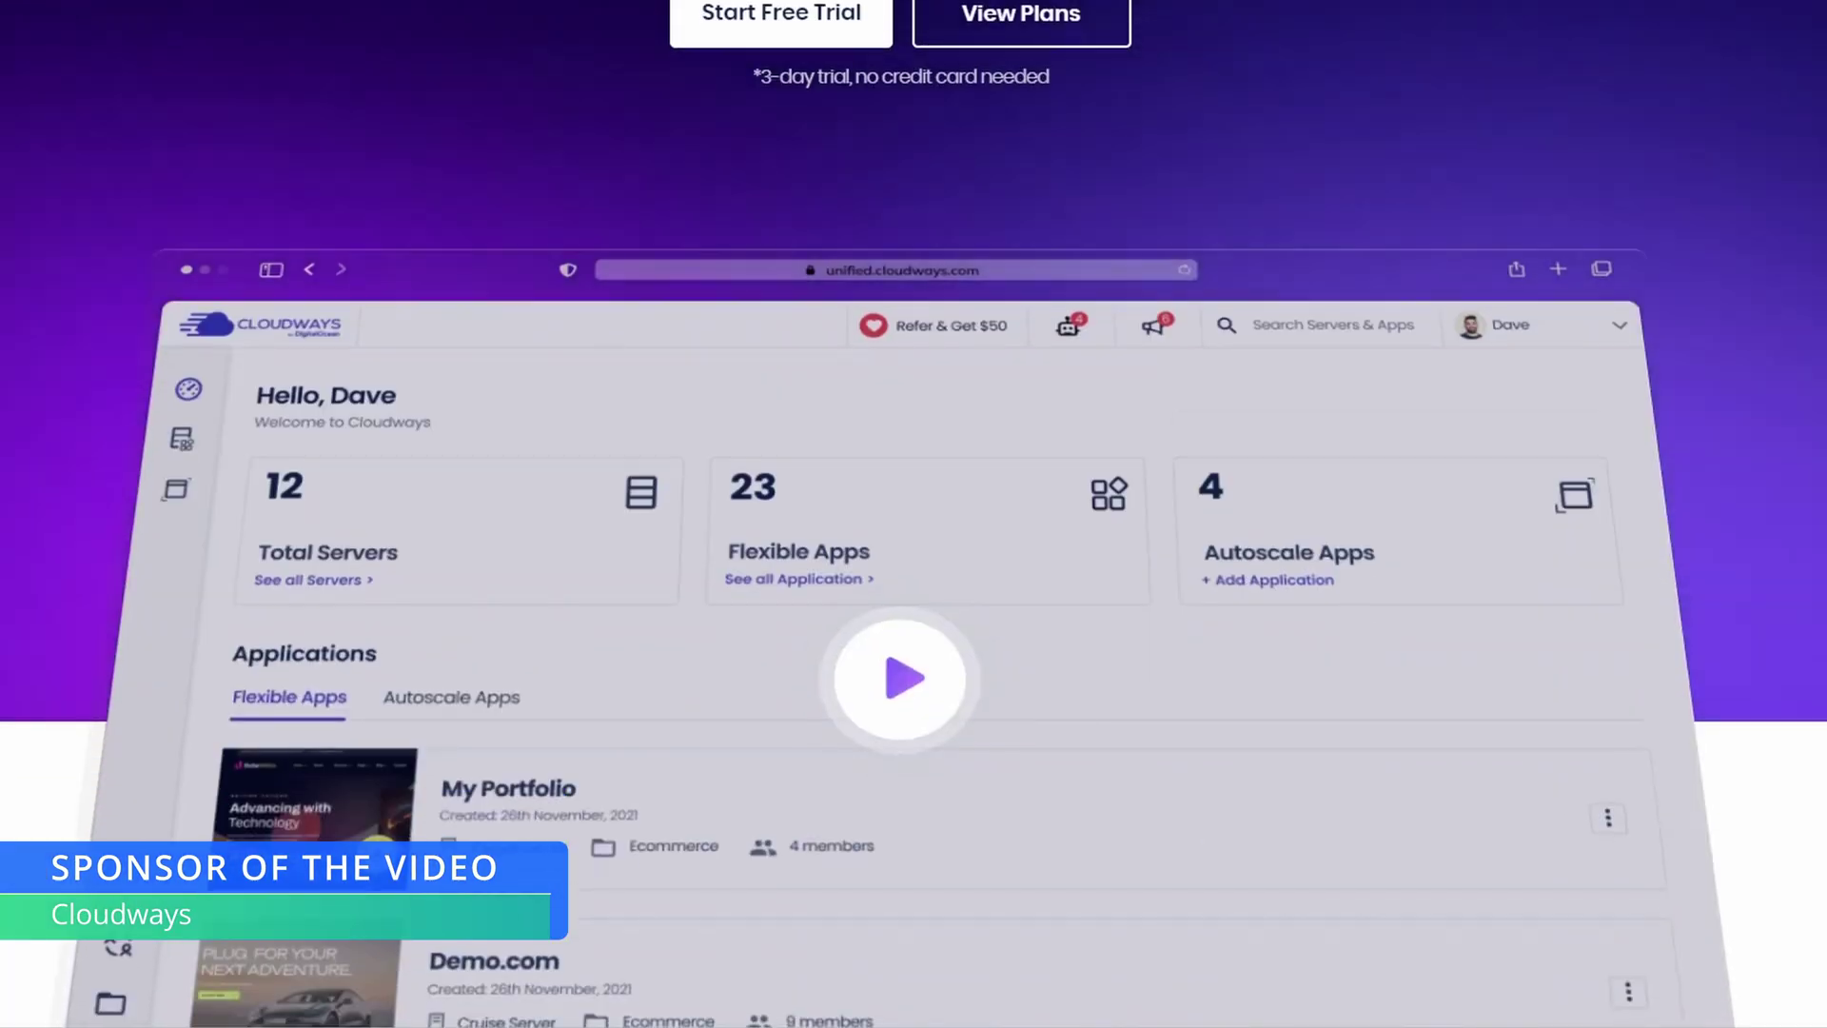
pyautogui.scroll(-2, 899, 571)
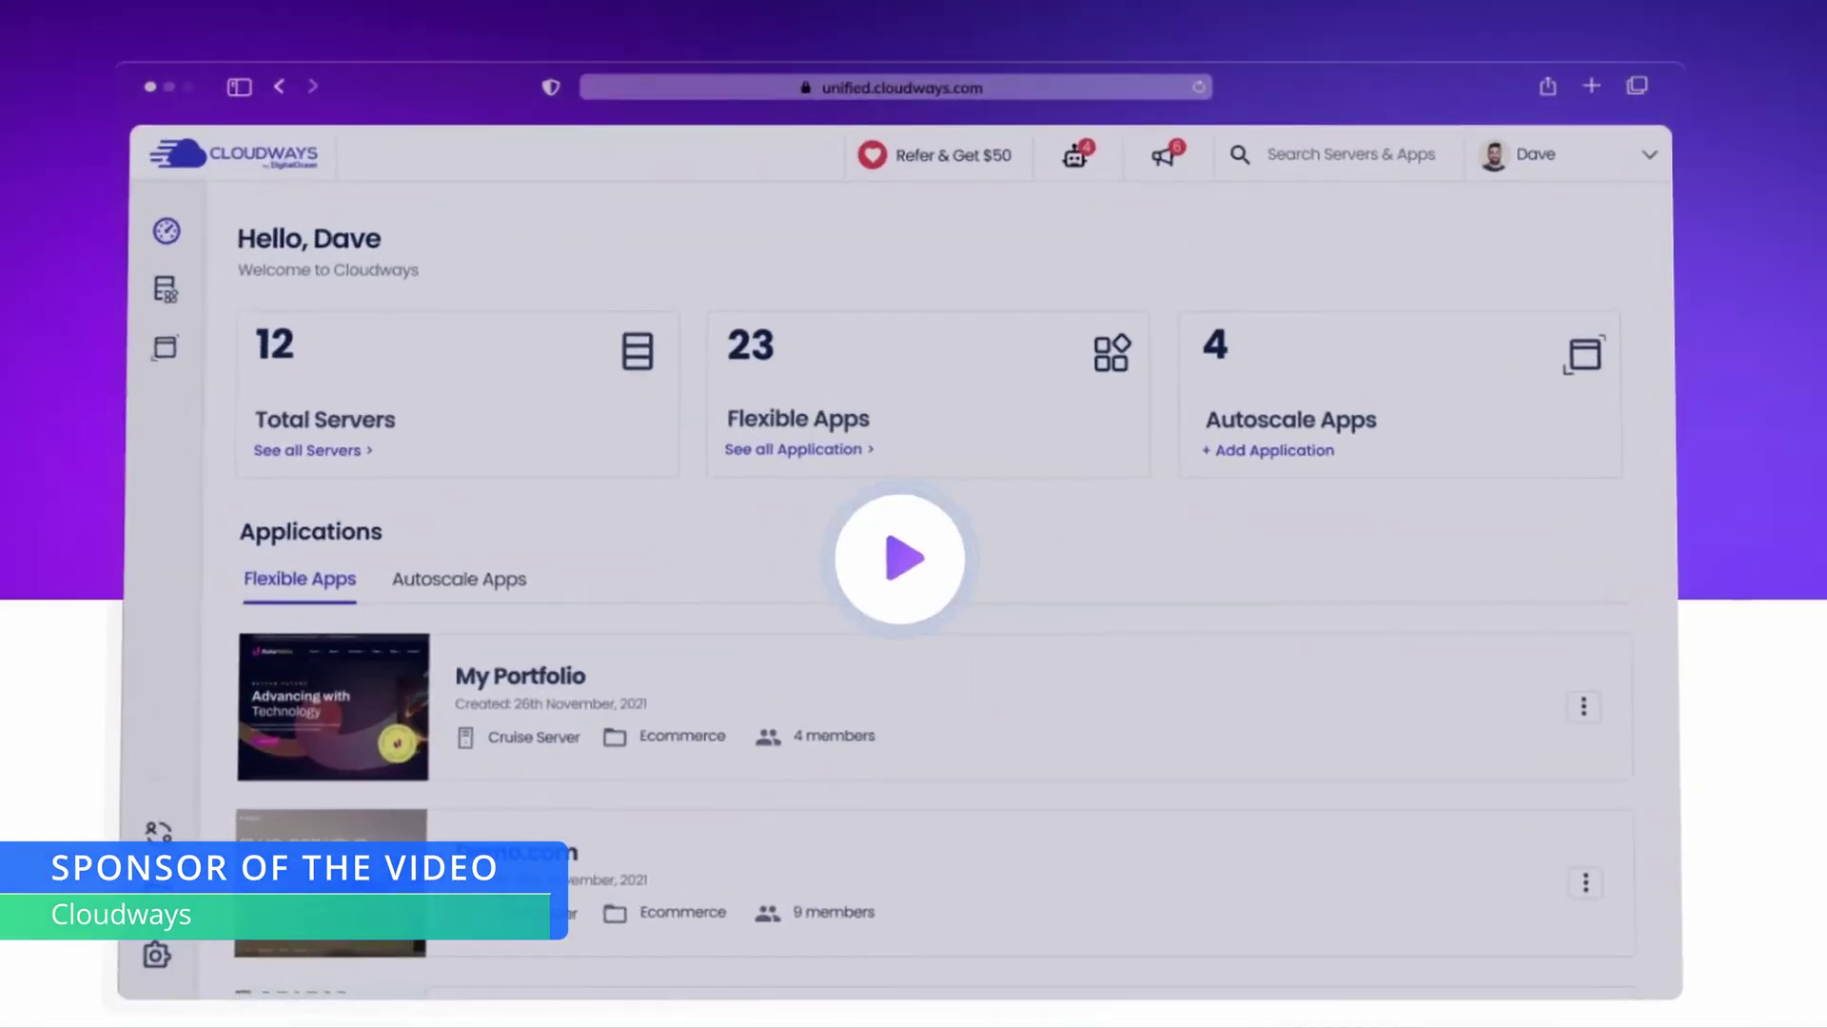
pyautogui.click(900, 571)
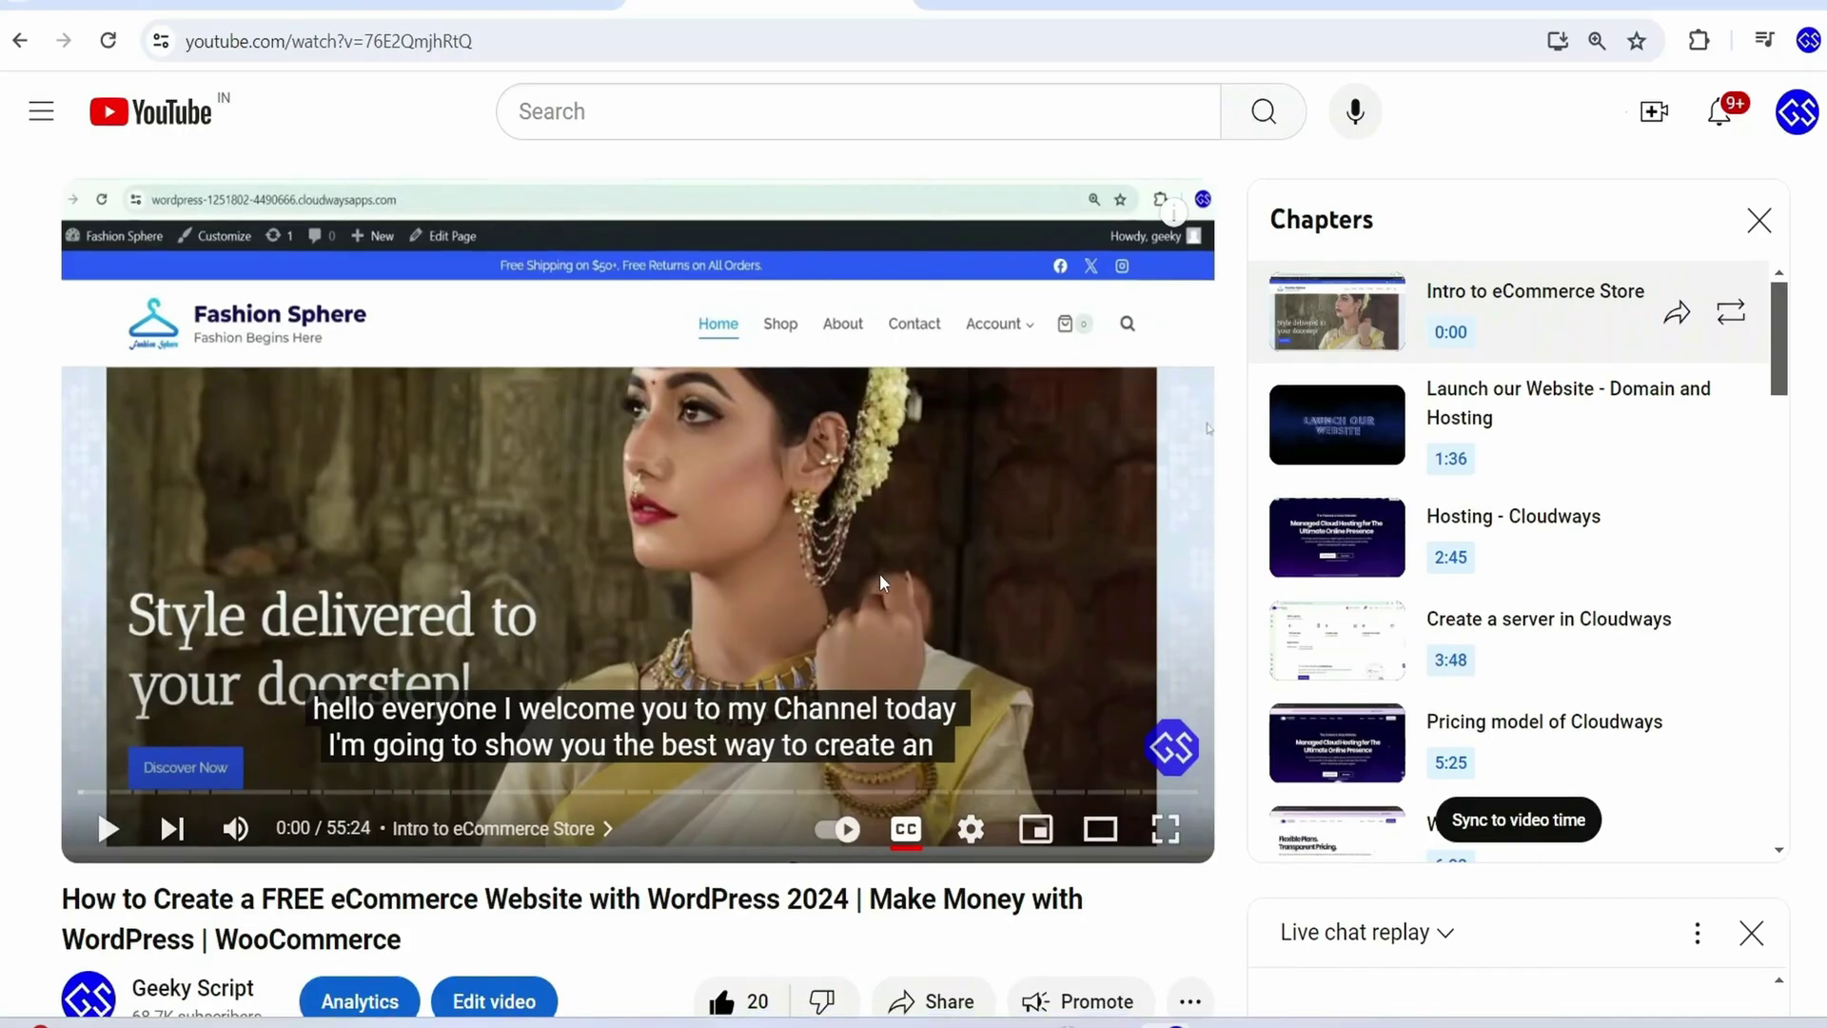
# Read the Cloudways offer for promo code GEEKY in the YouTube video description and open its signup link
pyautogui.scroll(-5, 879, 573)
pyautogui.scroll(-3, 880, 585)
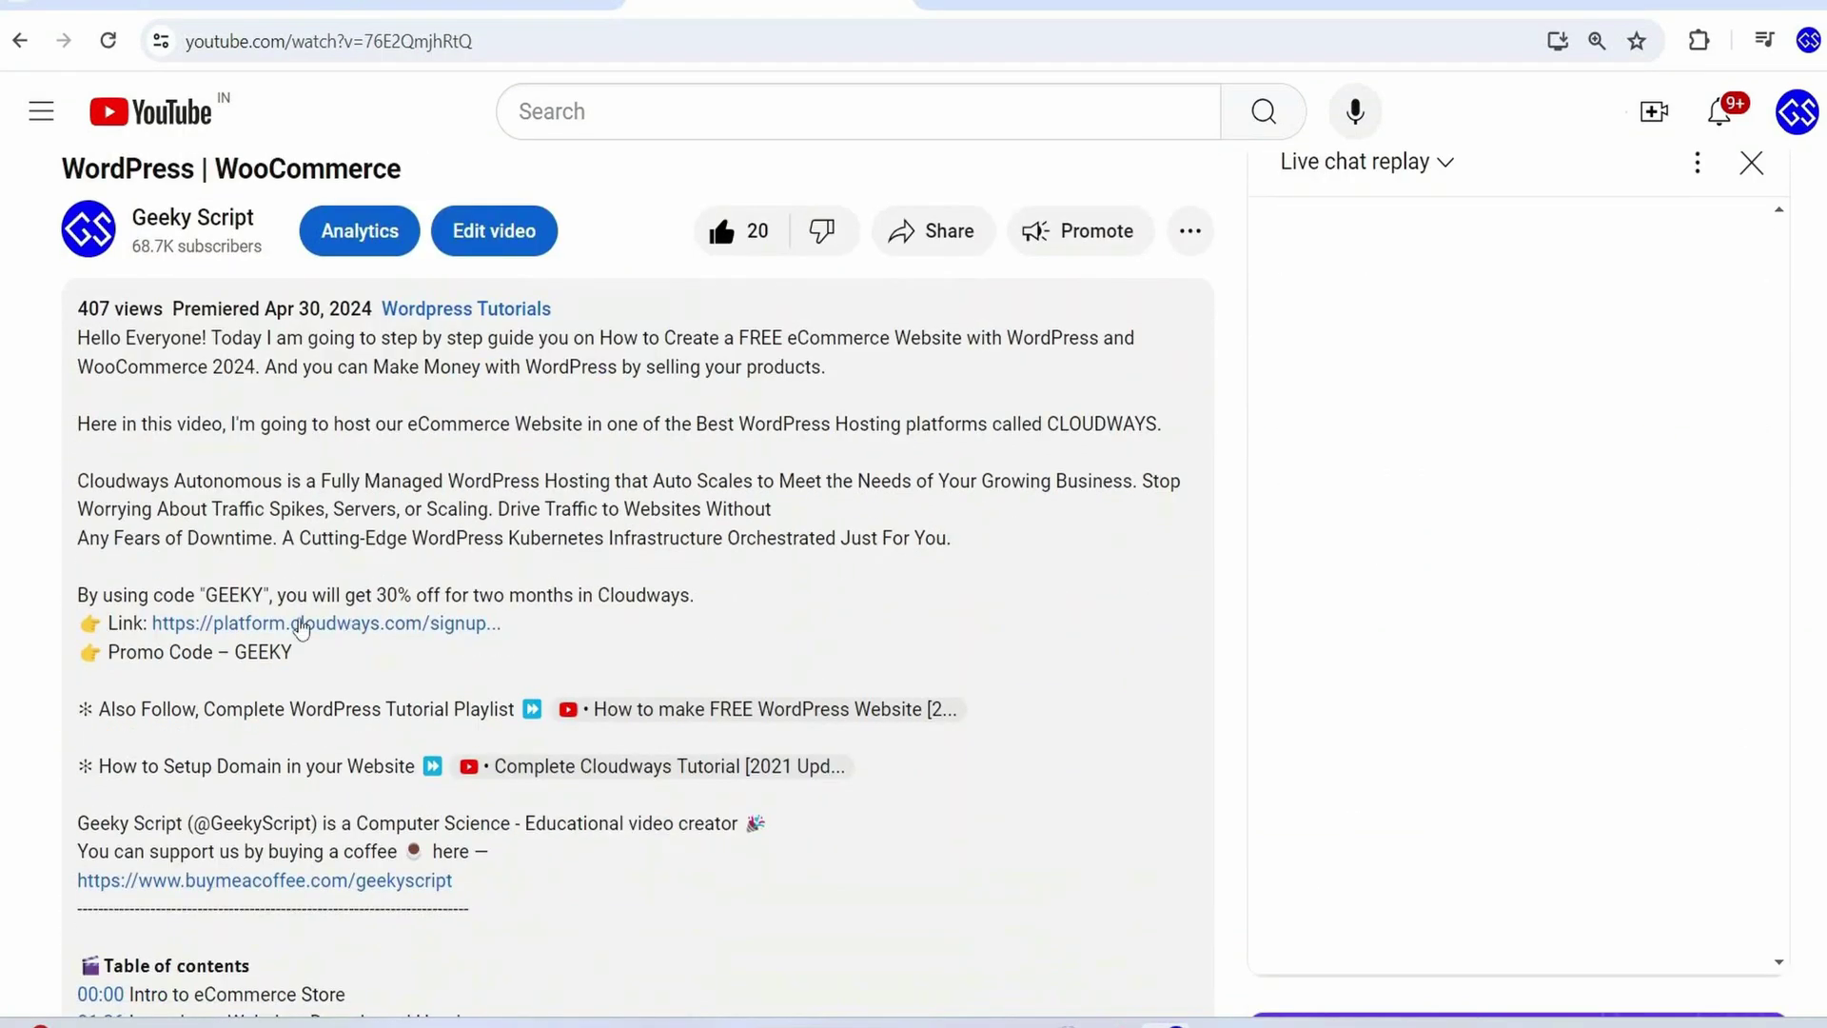
pyautogui.moveTo(153, 624); pyautogui.dragTo(624, 653)
pyautogui.click(522, 644)
pyautogui.moveTo(166, 586); pyautogui.dragTo(786, 595)
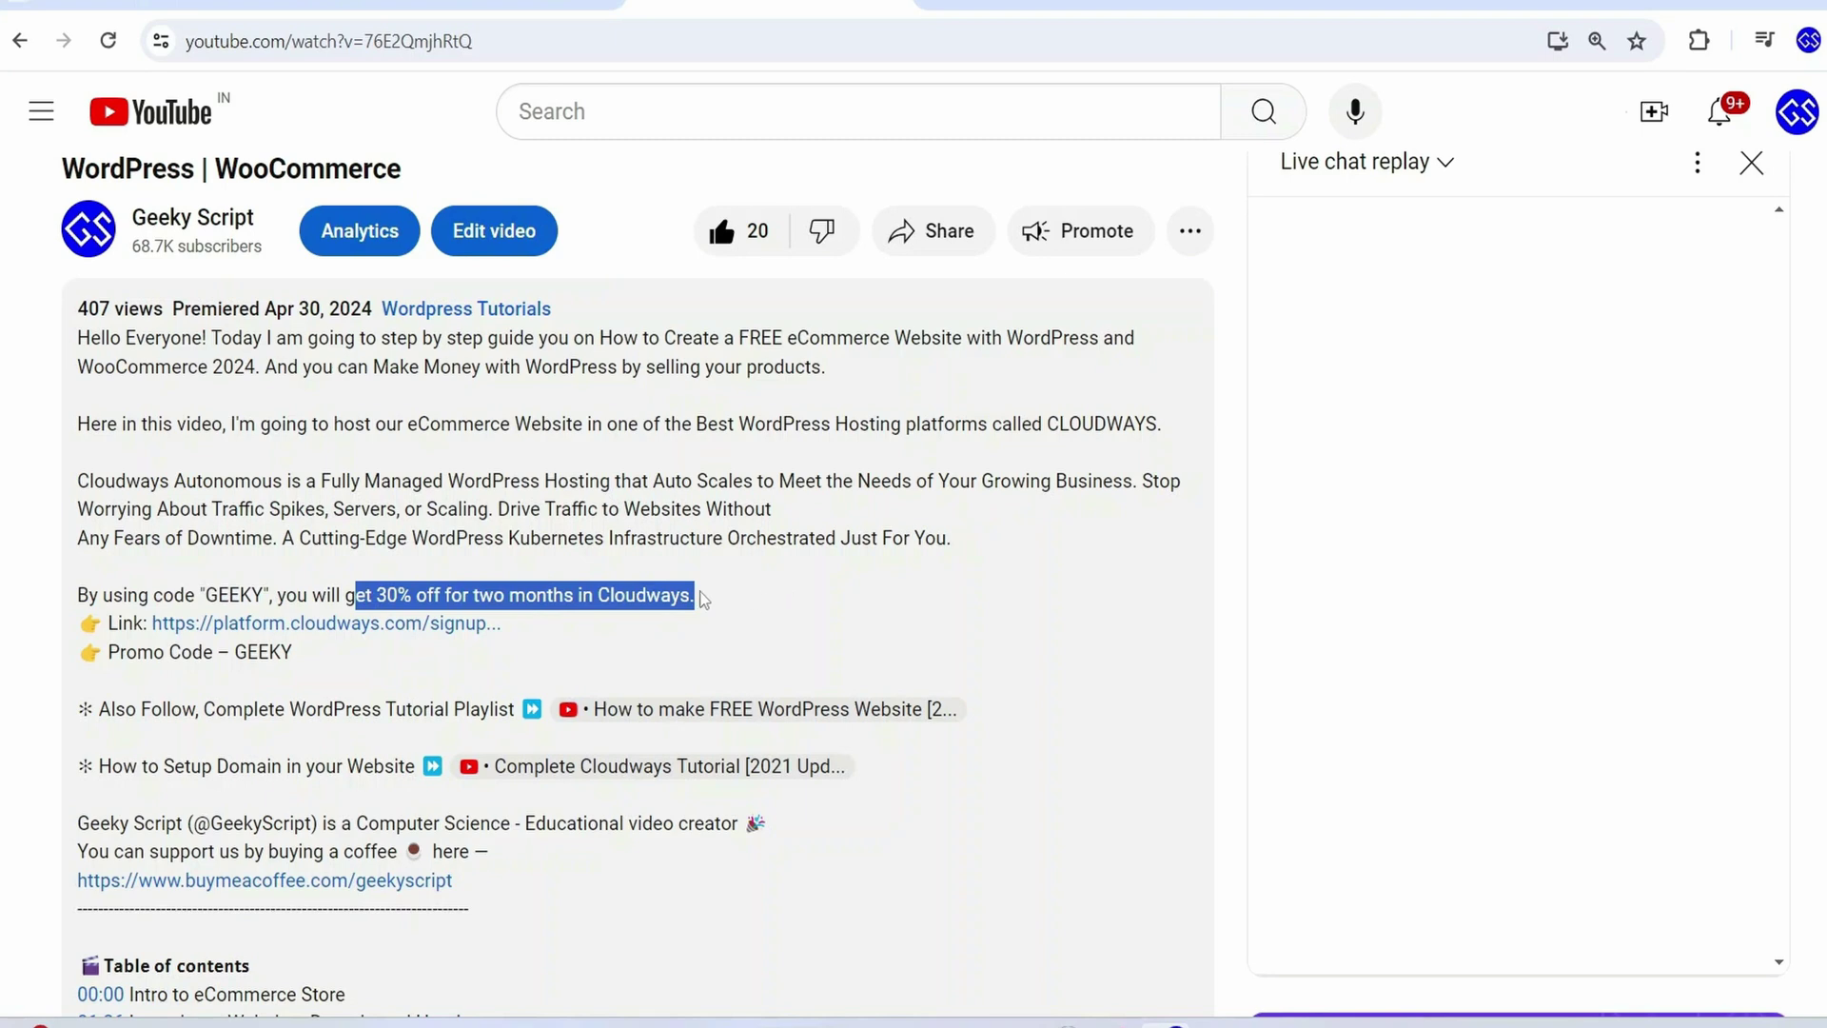
pyautogui.click(534, 595)
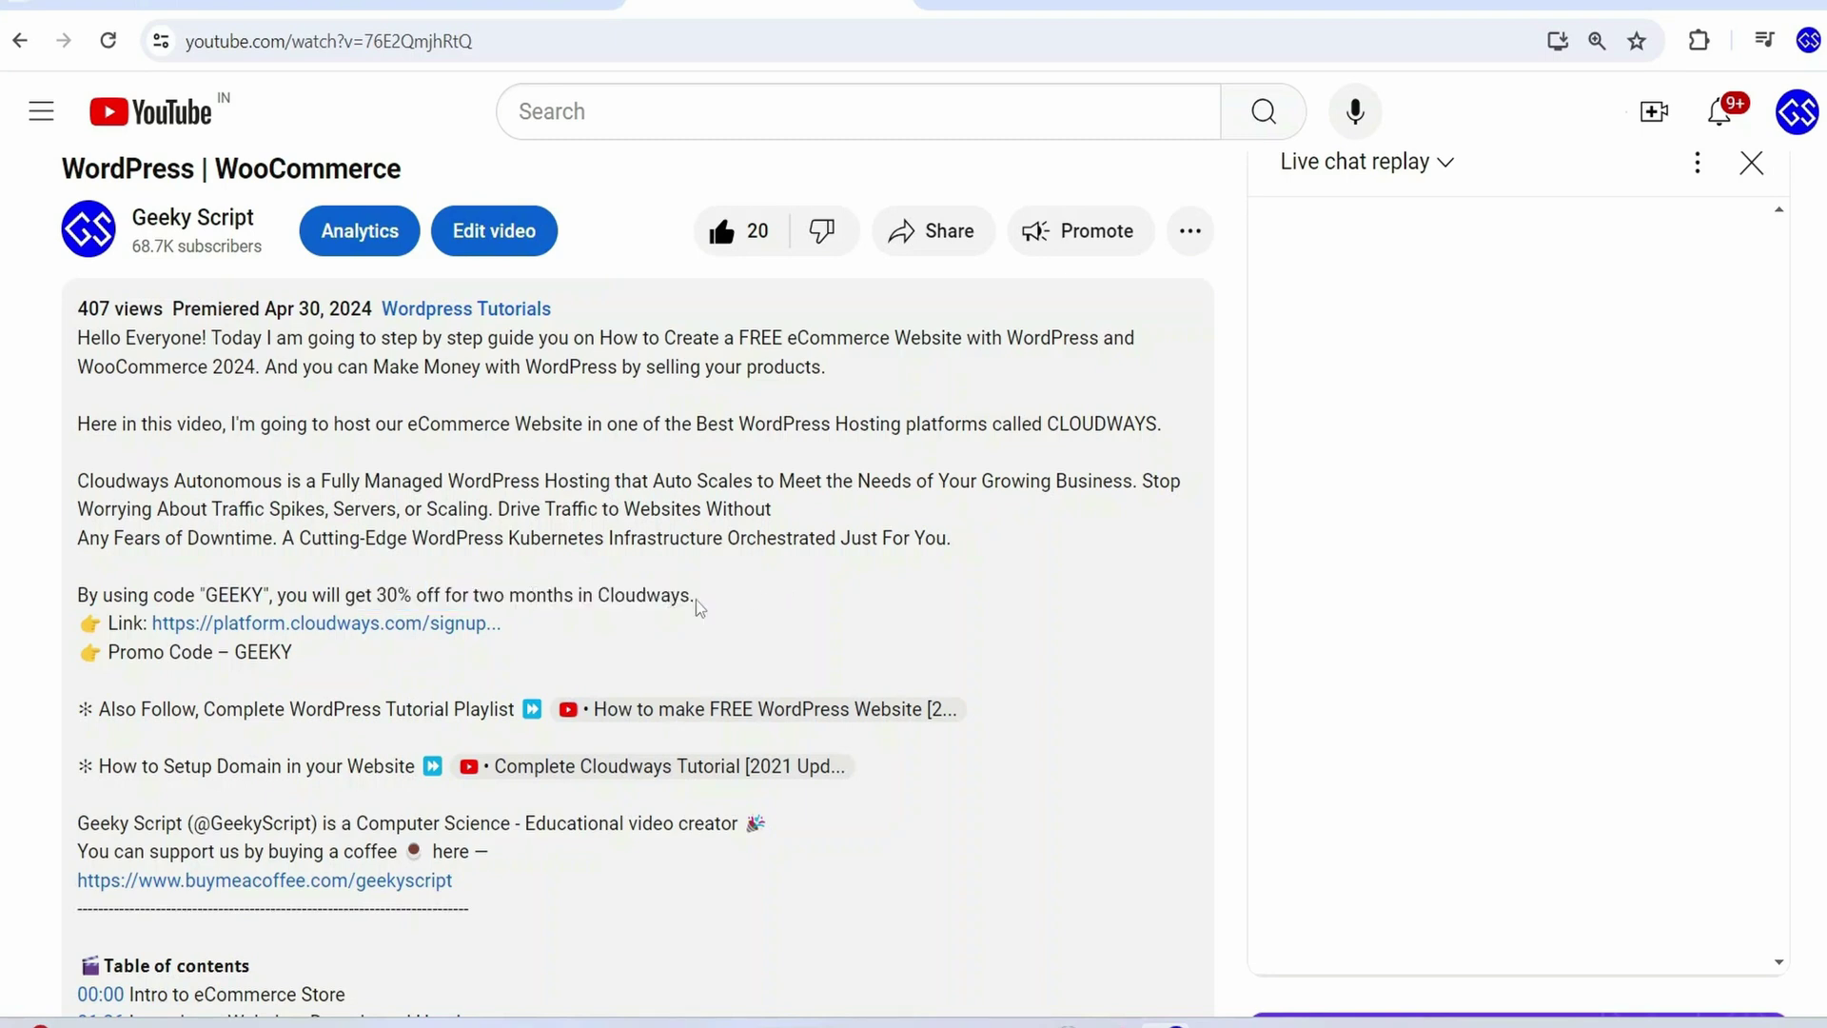
pyautogui.click(343, 627)
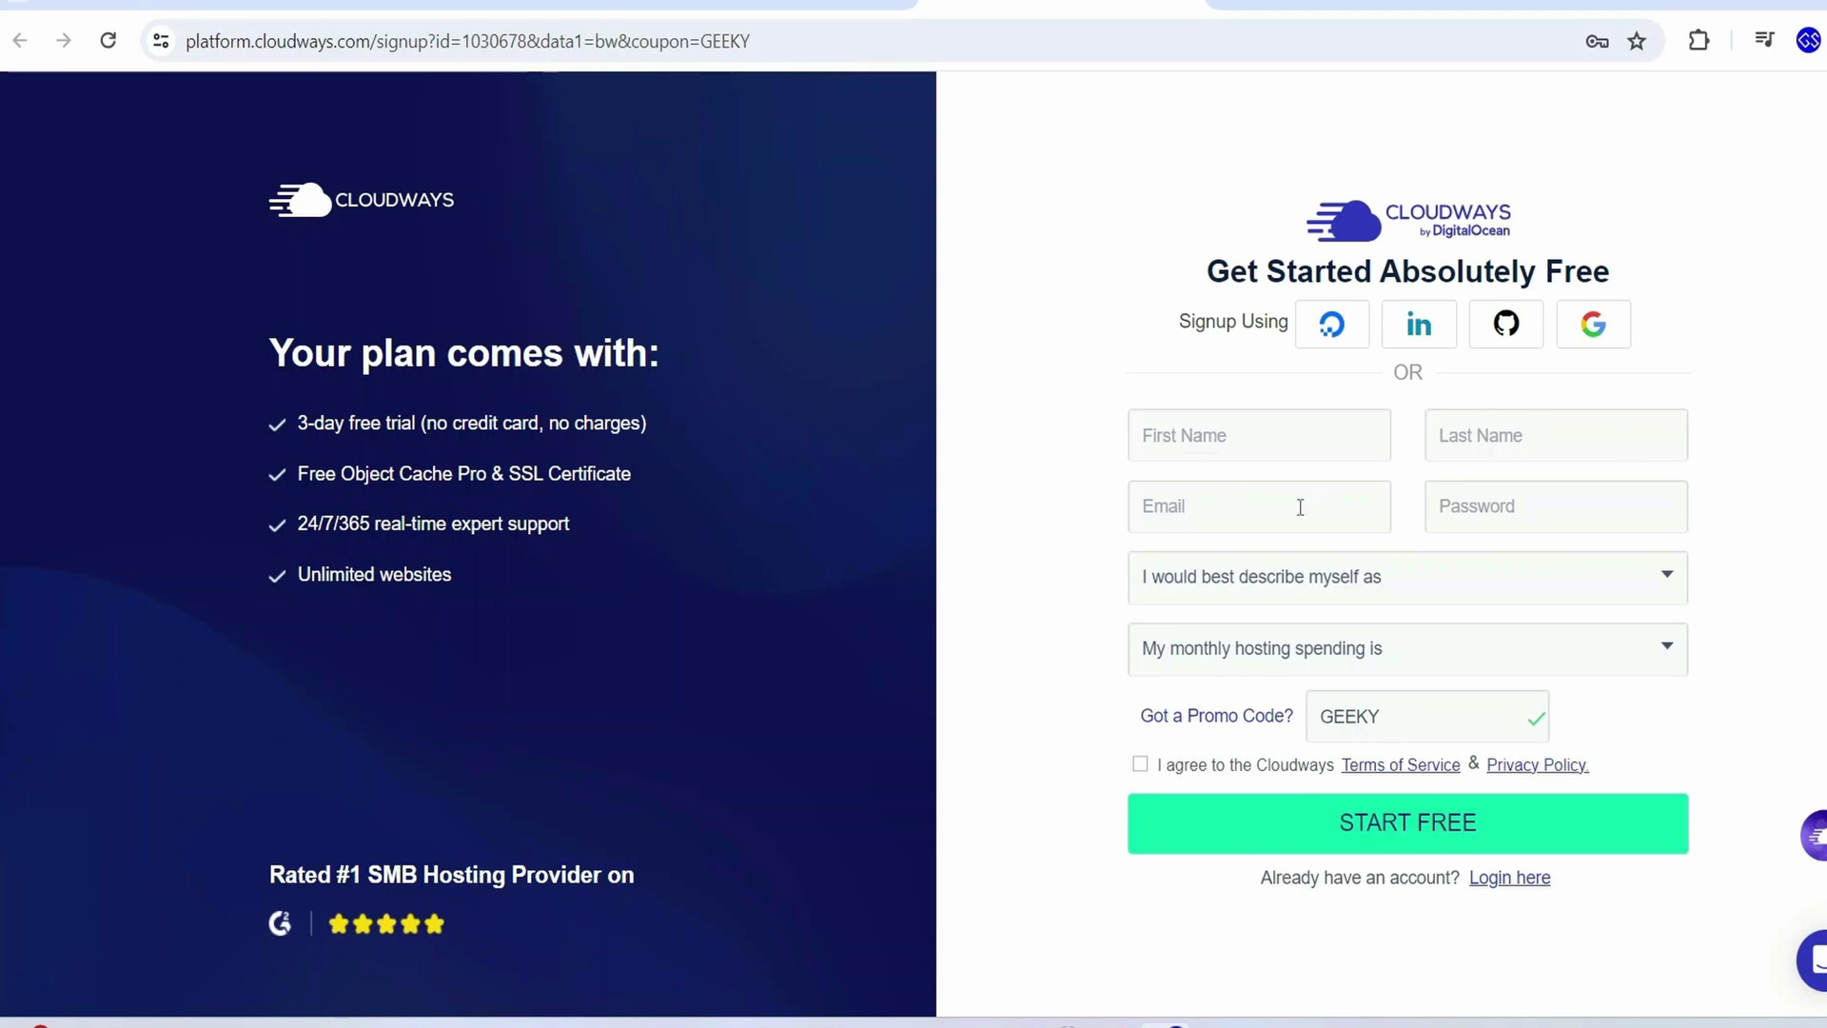
# Choose Blogger as the user description and $0 - $50 (USD) as the monthly hosting spending in the signup form
pyautogui.click(1519, 601)
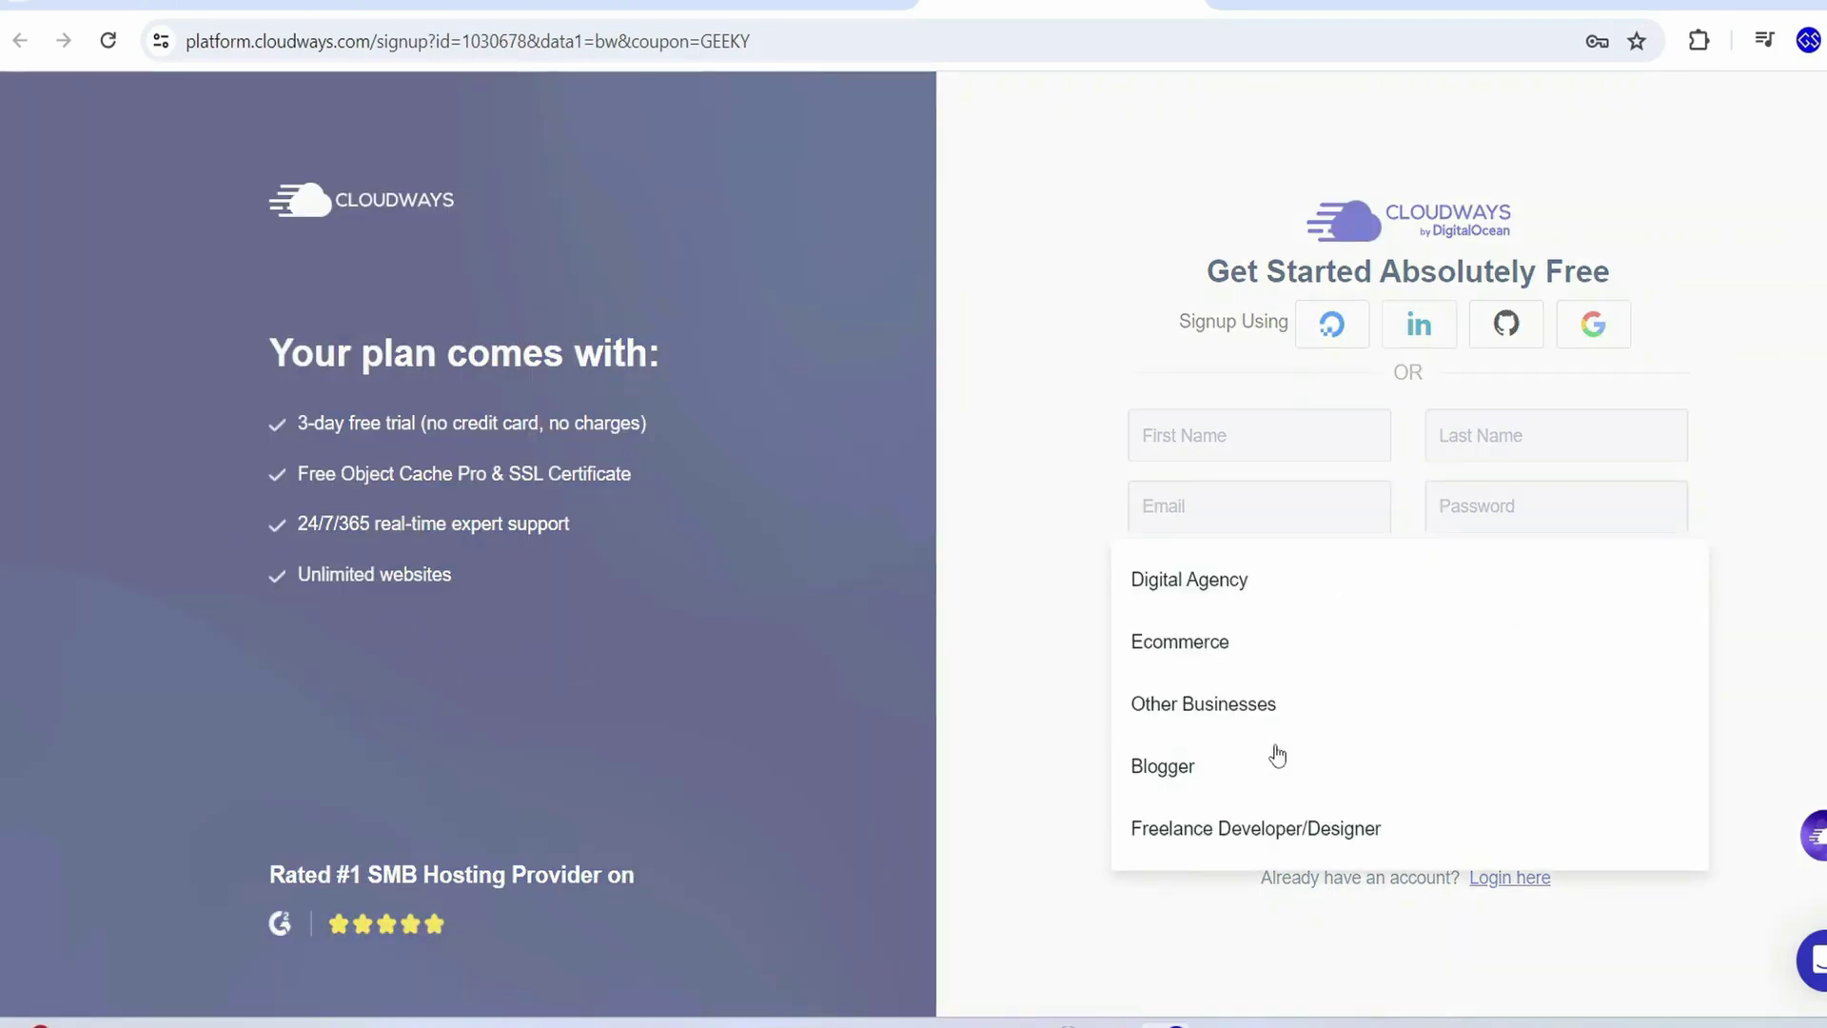
pyautogui.click(1177, 761)
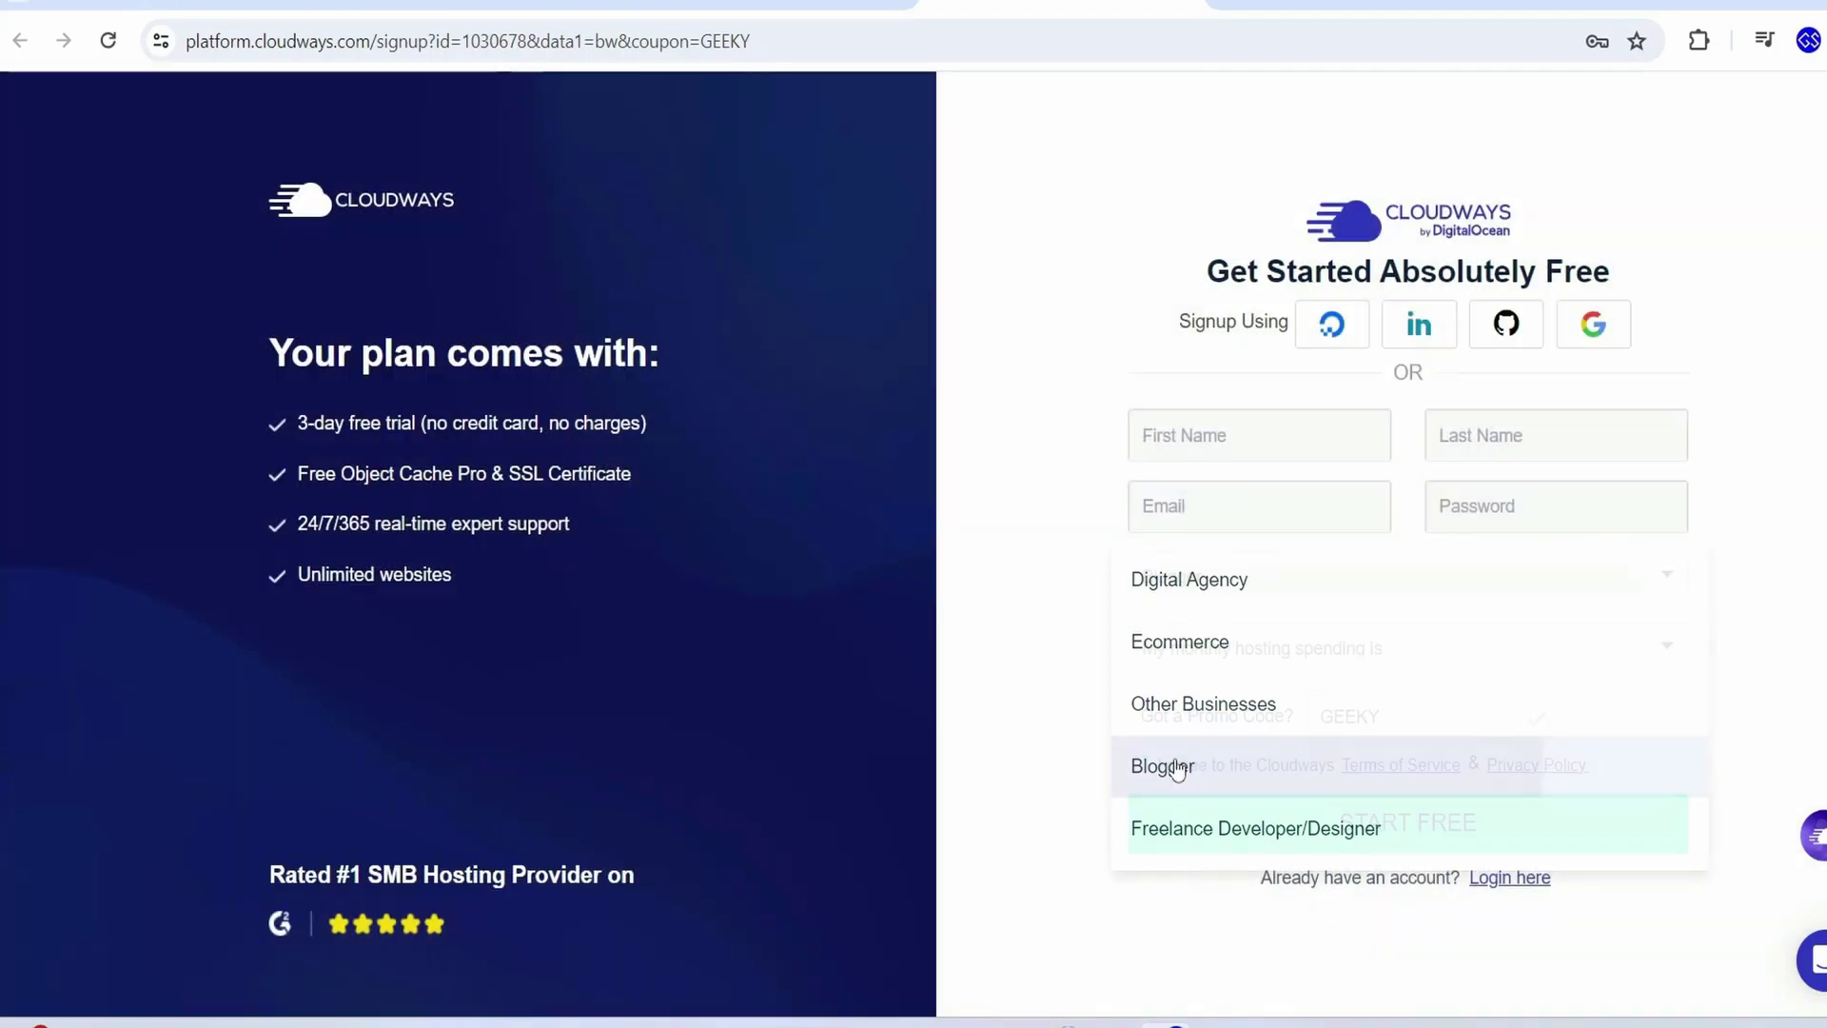
pyautogui.click(1438, 664)
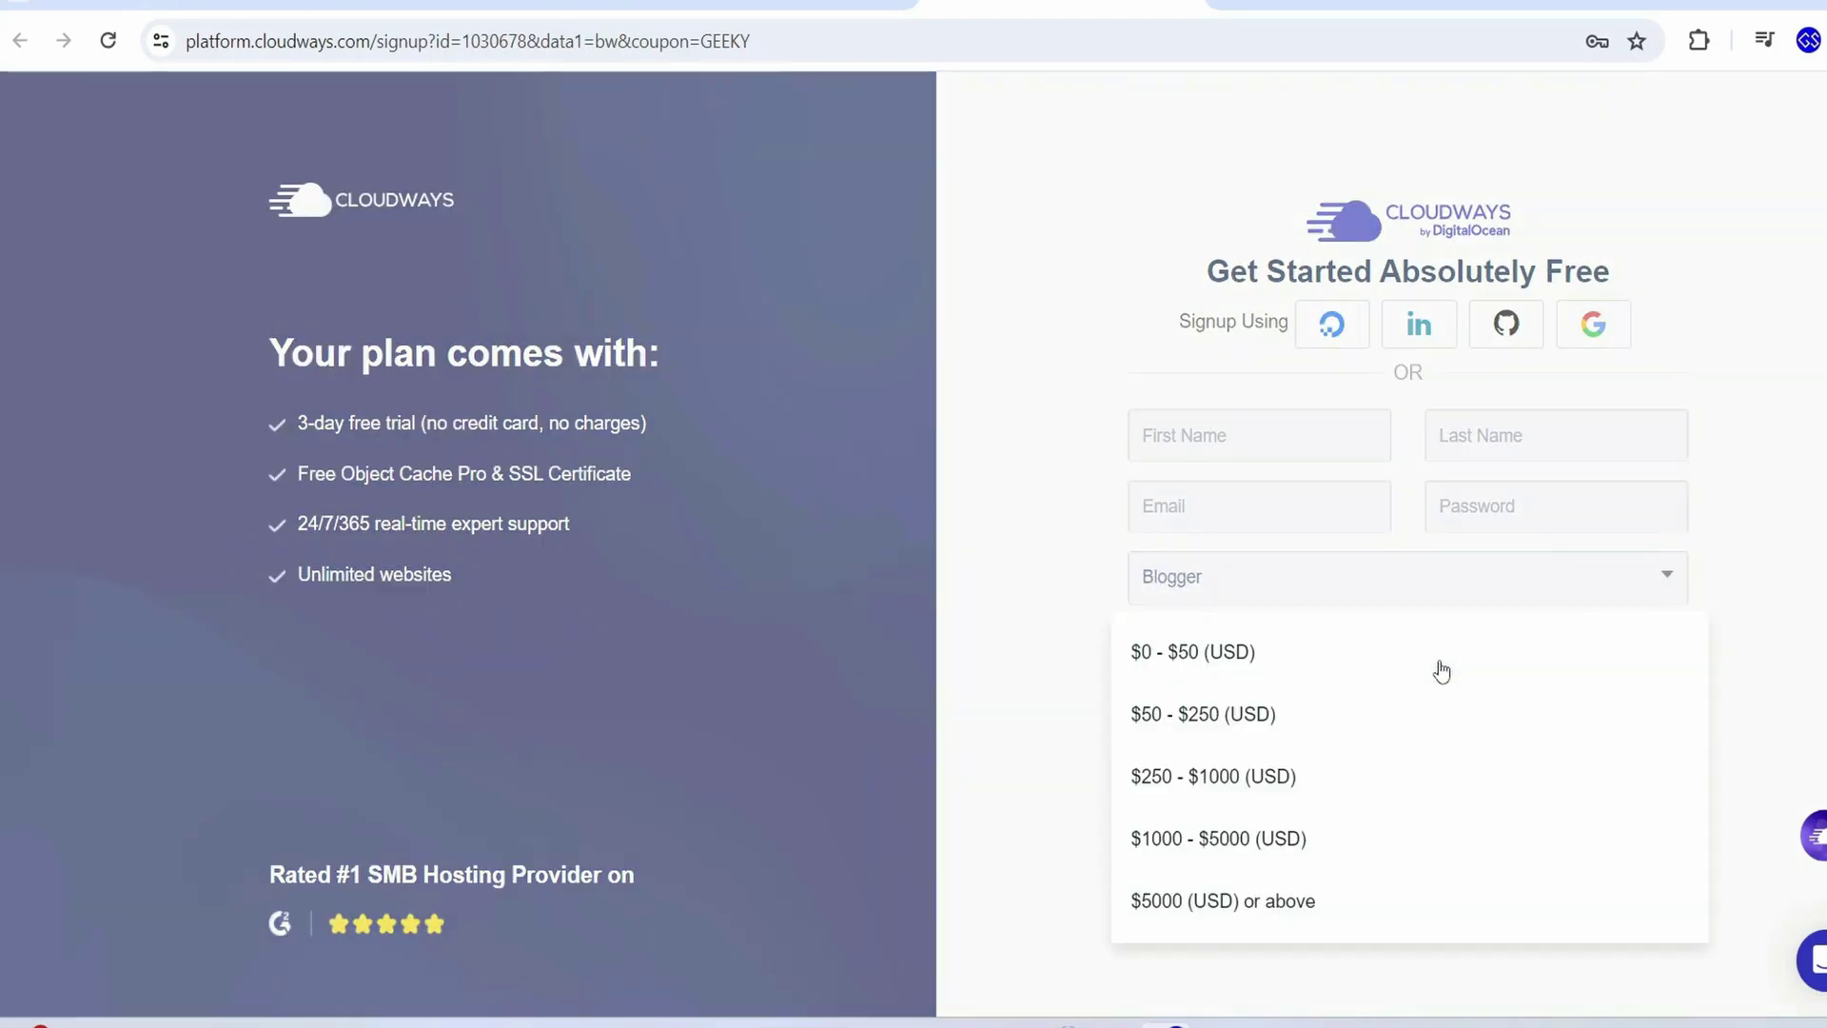
pyautogui.click(1212, 658)
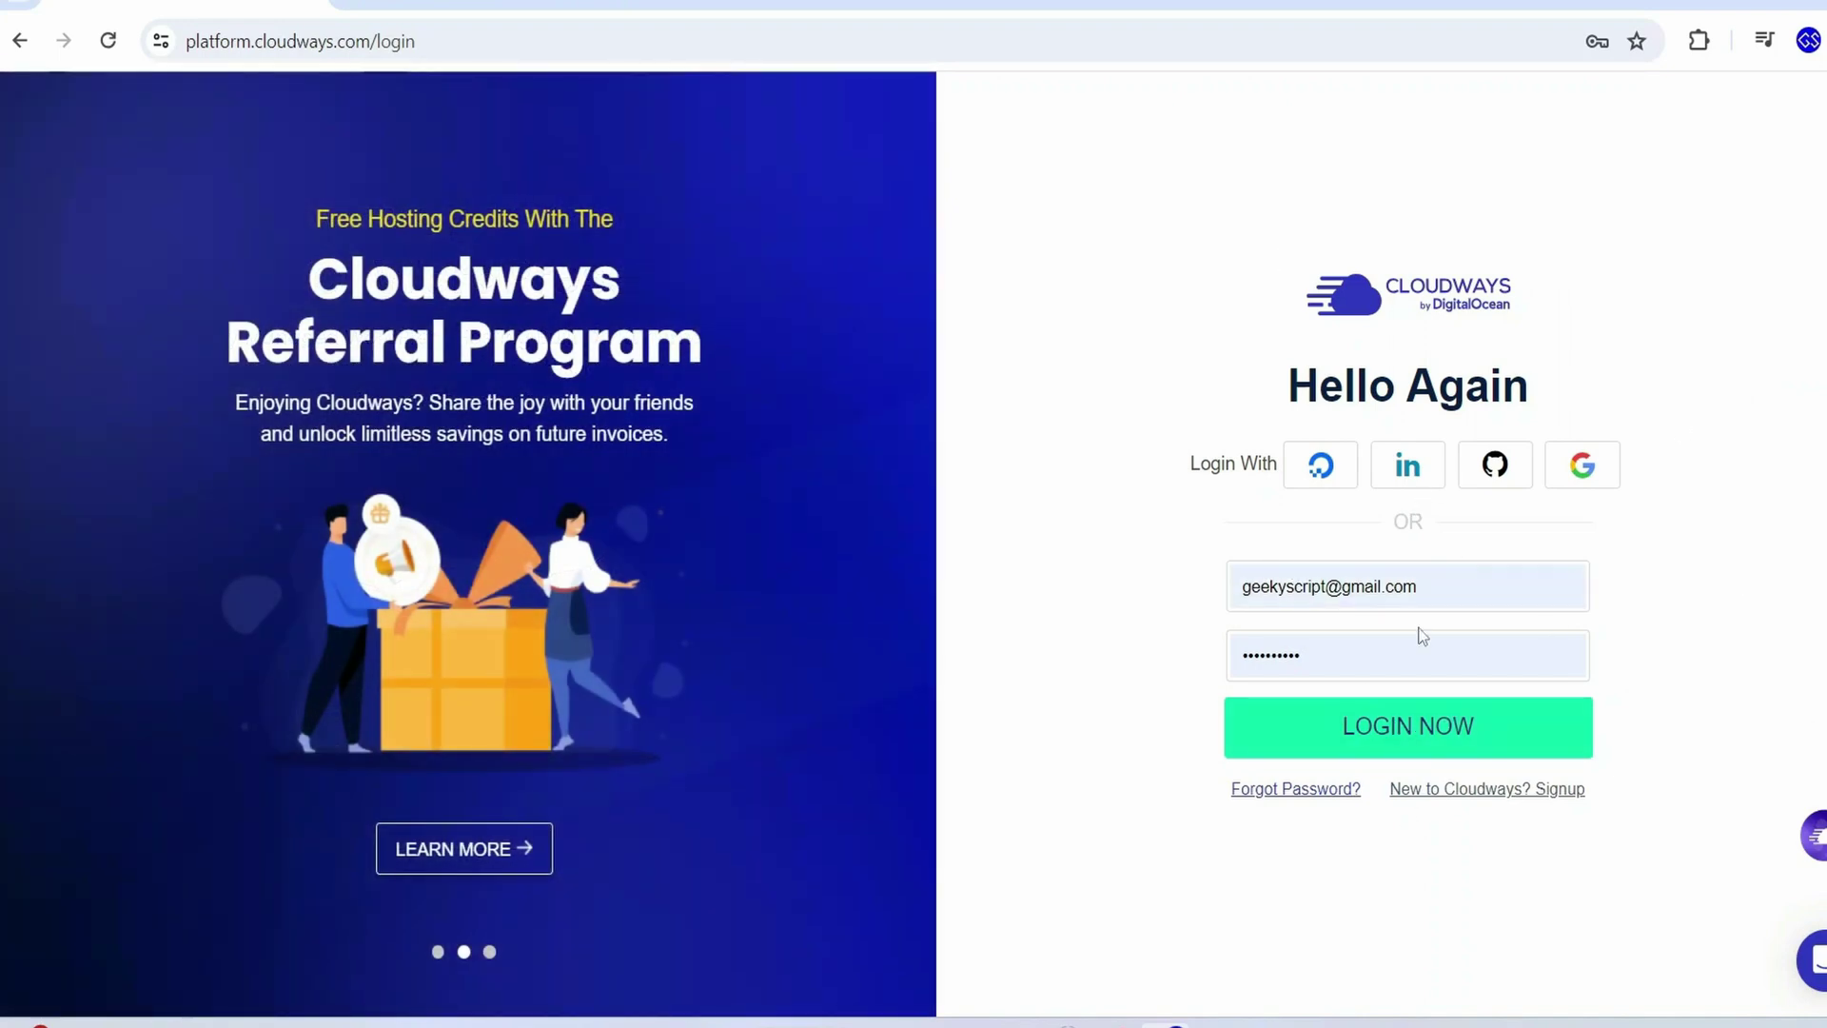
# Log in to Cloudways with the filled-in credentials and start adding a new server
pyautogui.click(1390, 725)
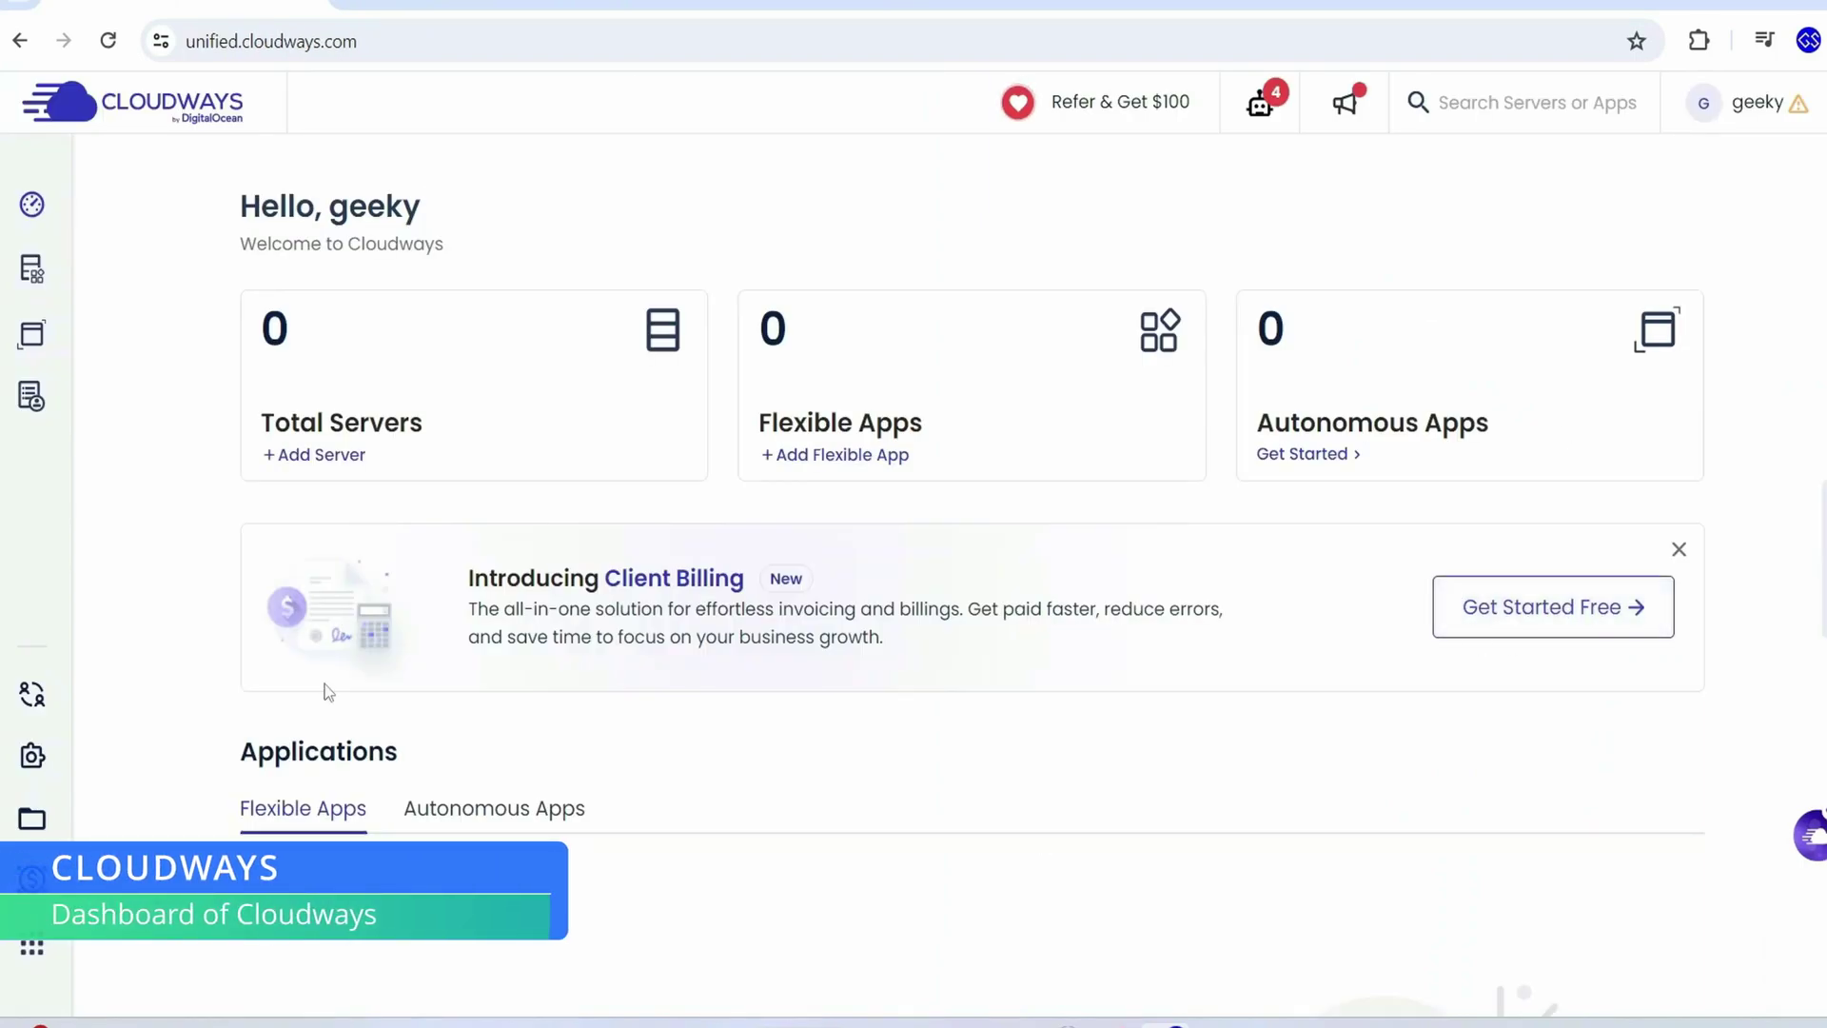
pyautogui.click(340, 456)
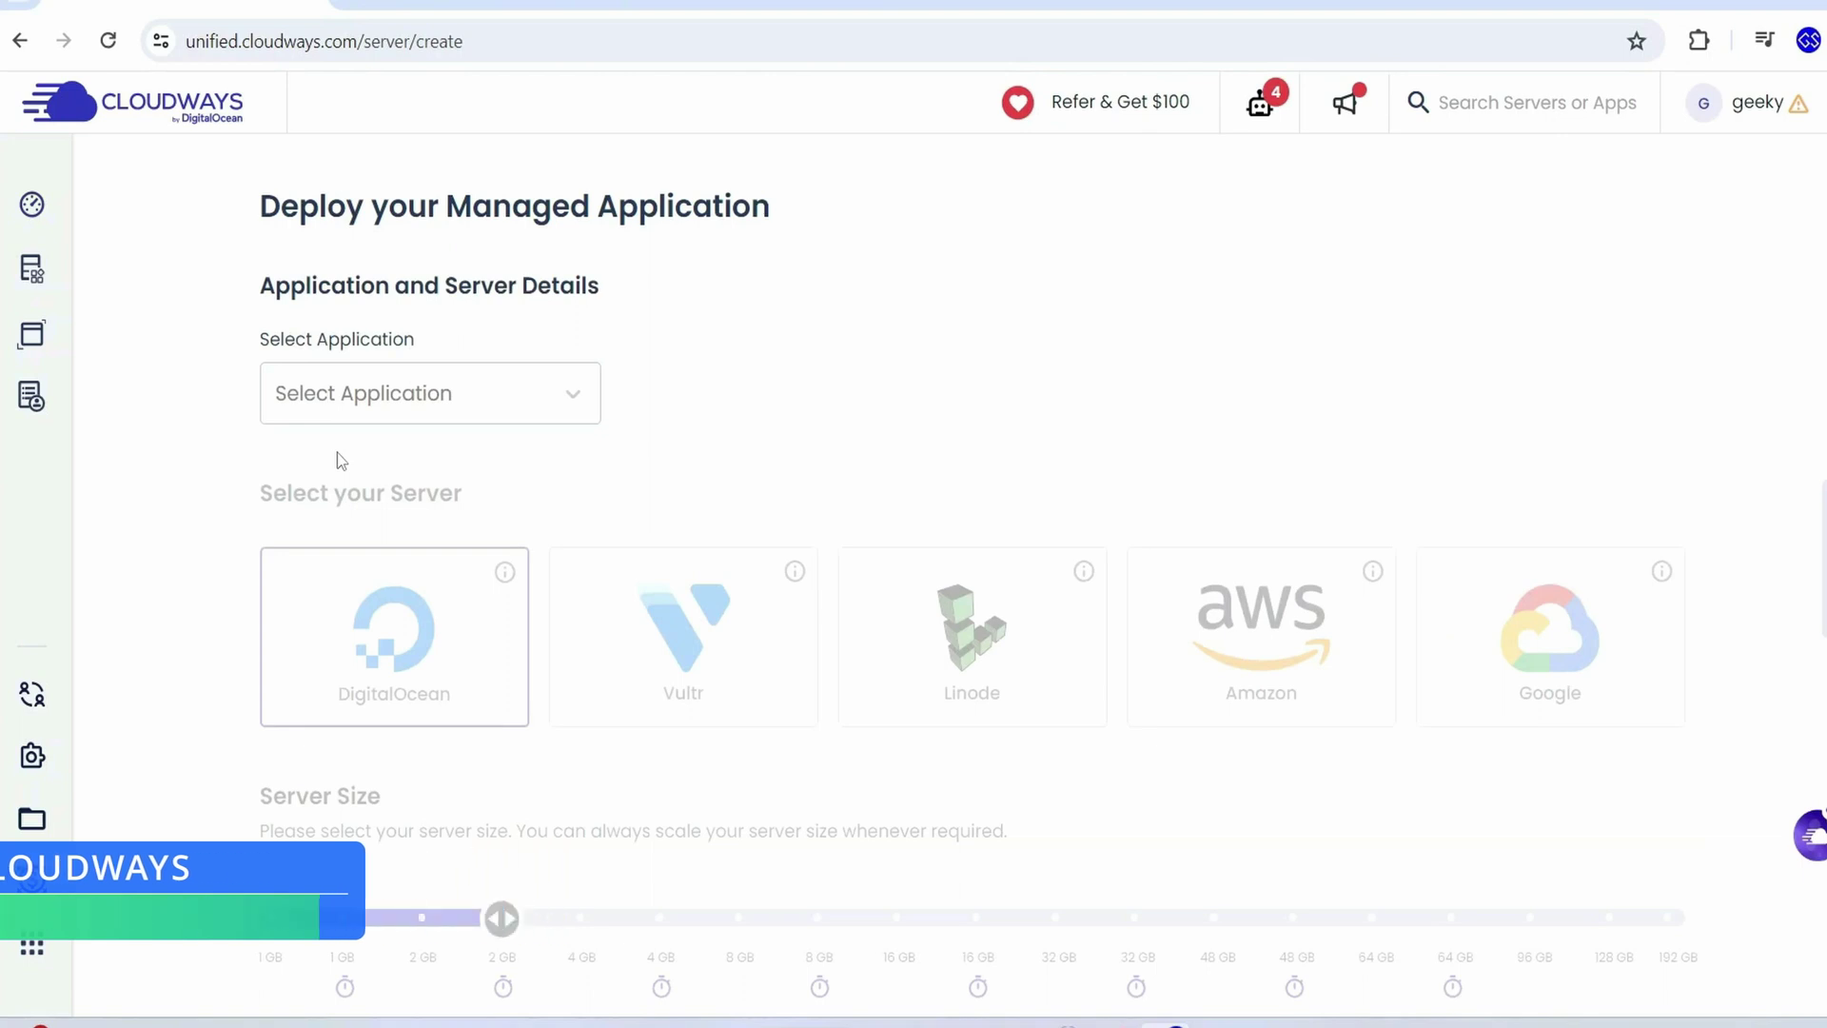
# Select WordPress Version 6.2.2 as the application and name both the application and the server TimelessClicks
pyautogui.click(568, 397)
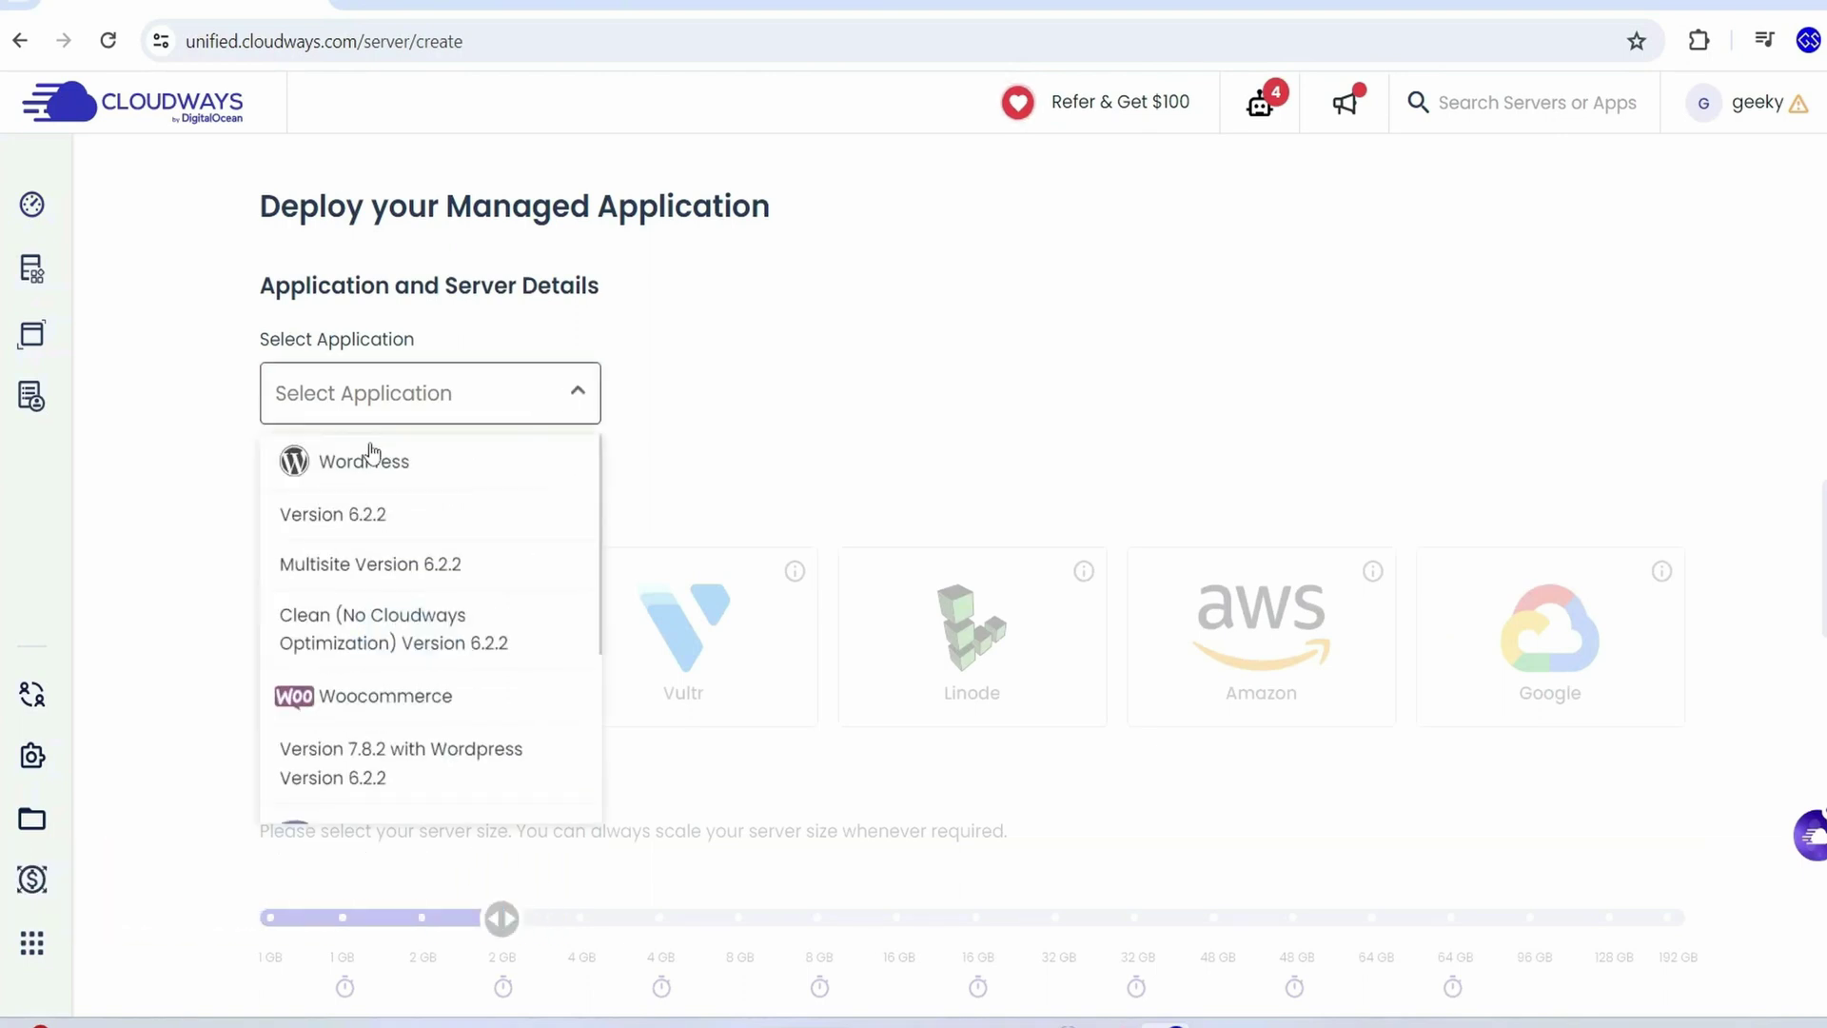
pyautogui.click(366, 465)
pyautogui.click(737, 387)
pyautogui.write('Ti')
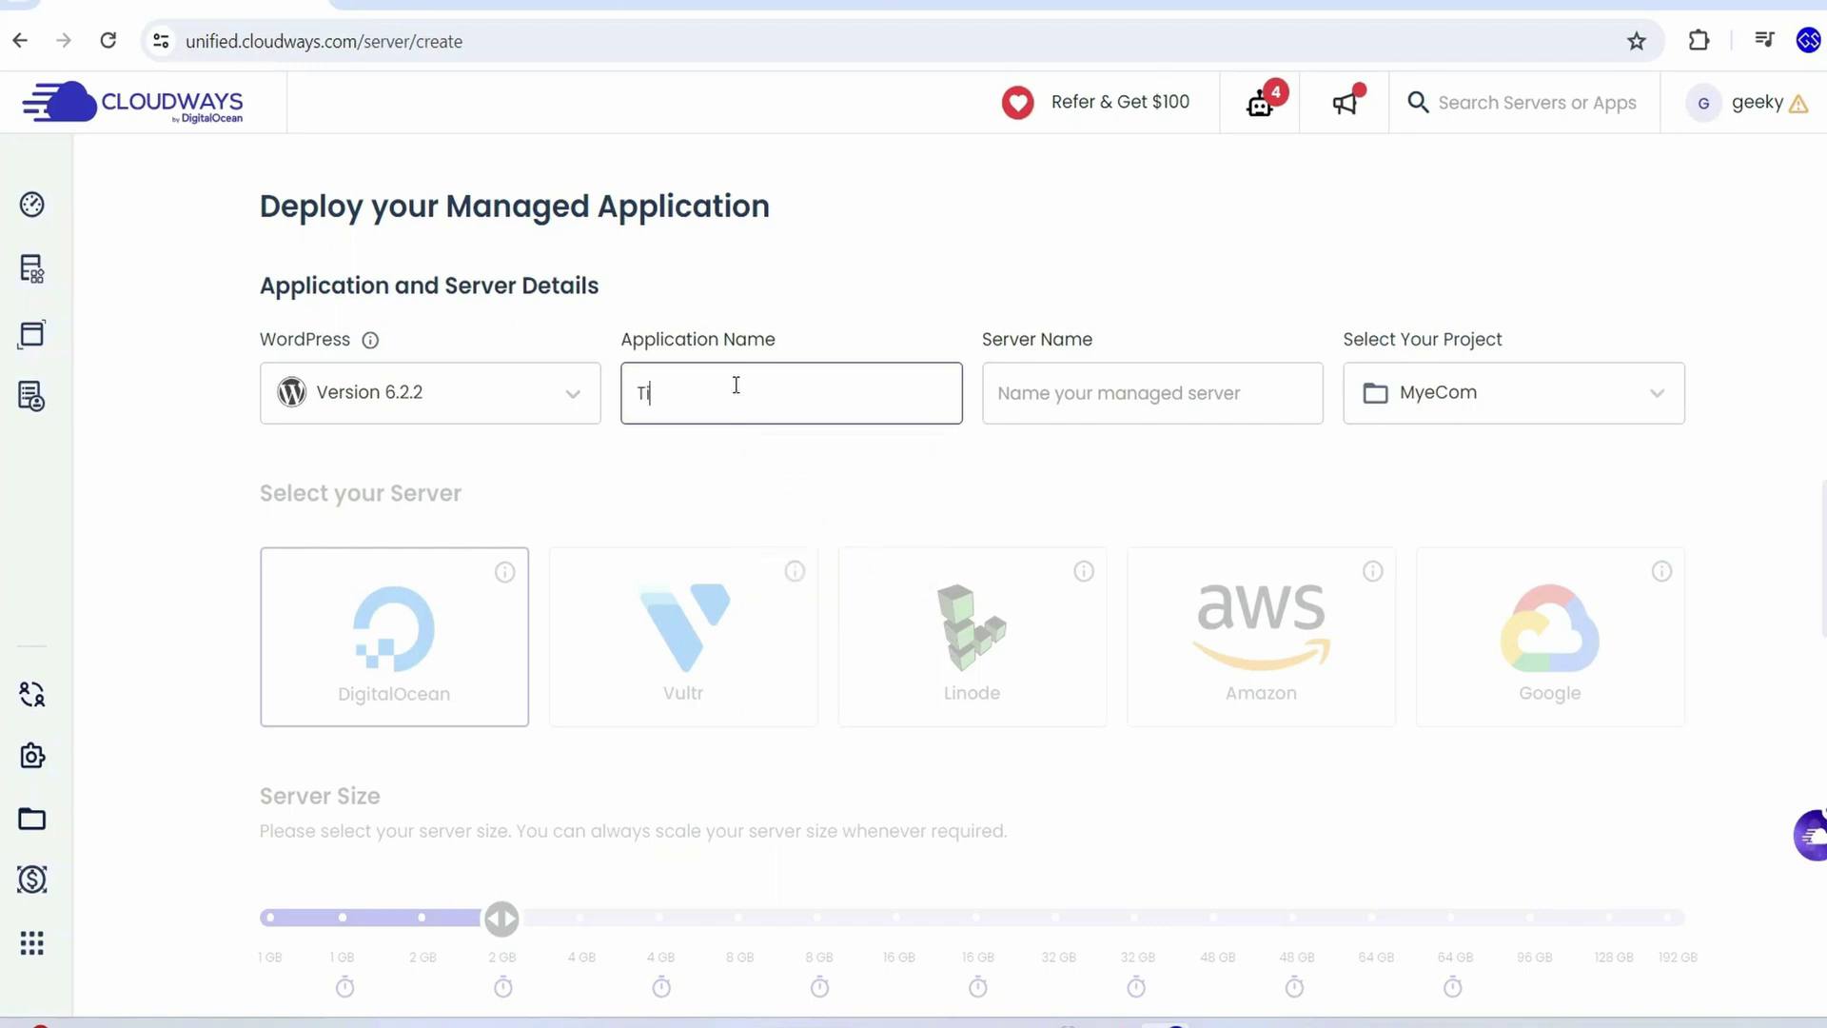
pyautogui.write('melessClicks')
pyautogui.click(1115, 402)
pyautogui.write('TimelessClicks')
pyautogui.press('Tab')
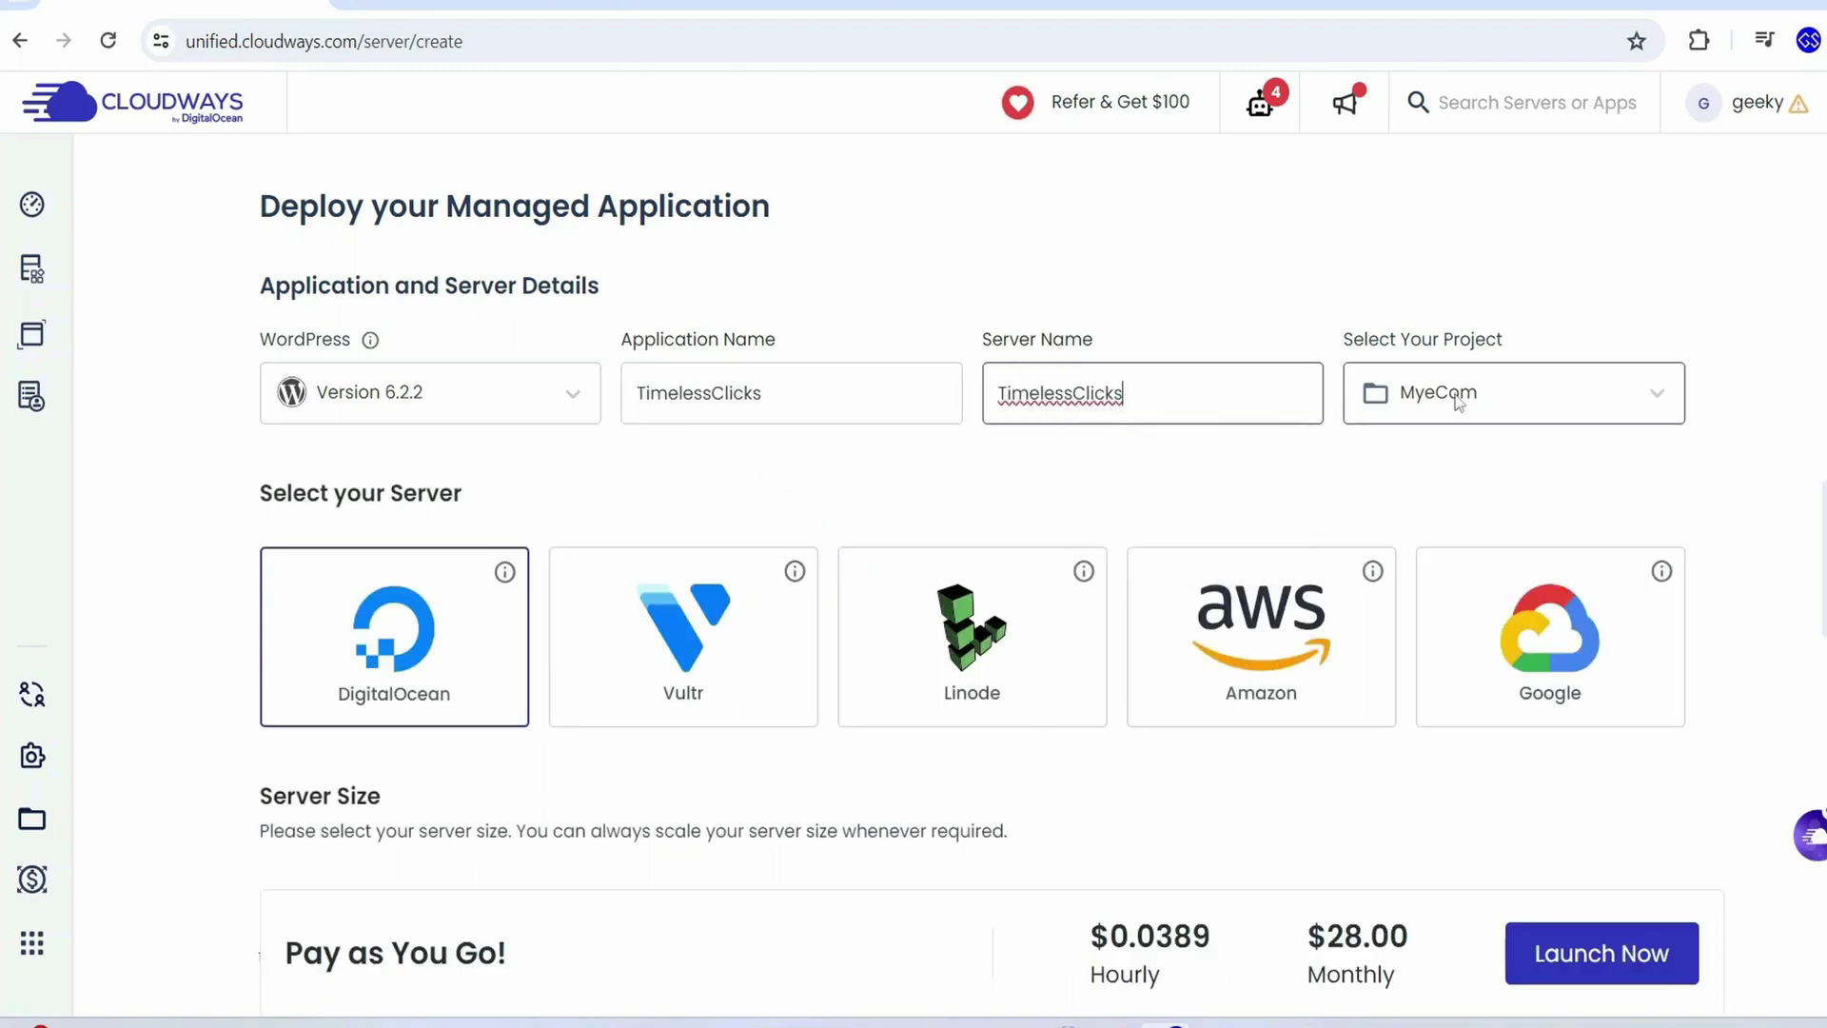
pyautogui.click(873, 446)
# Reduce the DigitalOcean server size to the second 1 GB option and check its monthly price
pyautogui.scroll(-1, 872, 447)
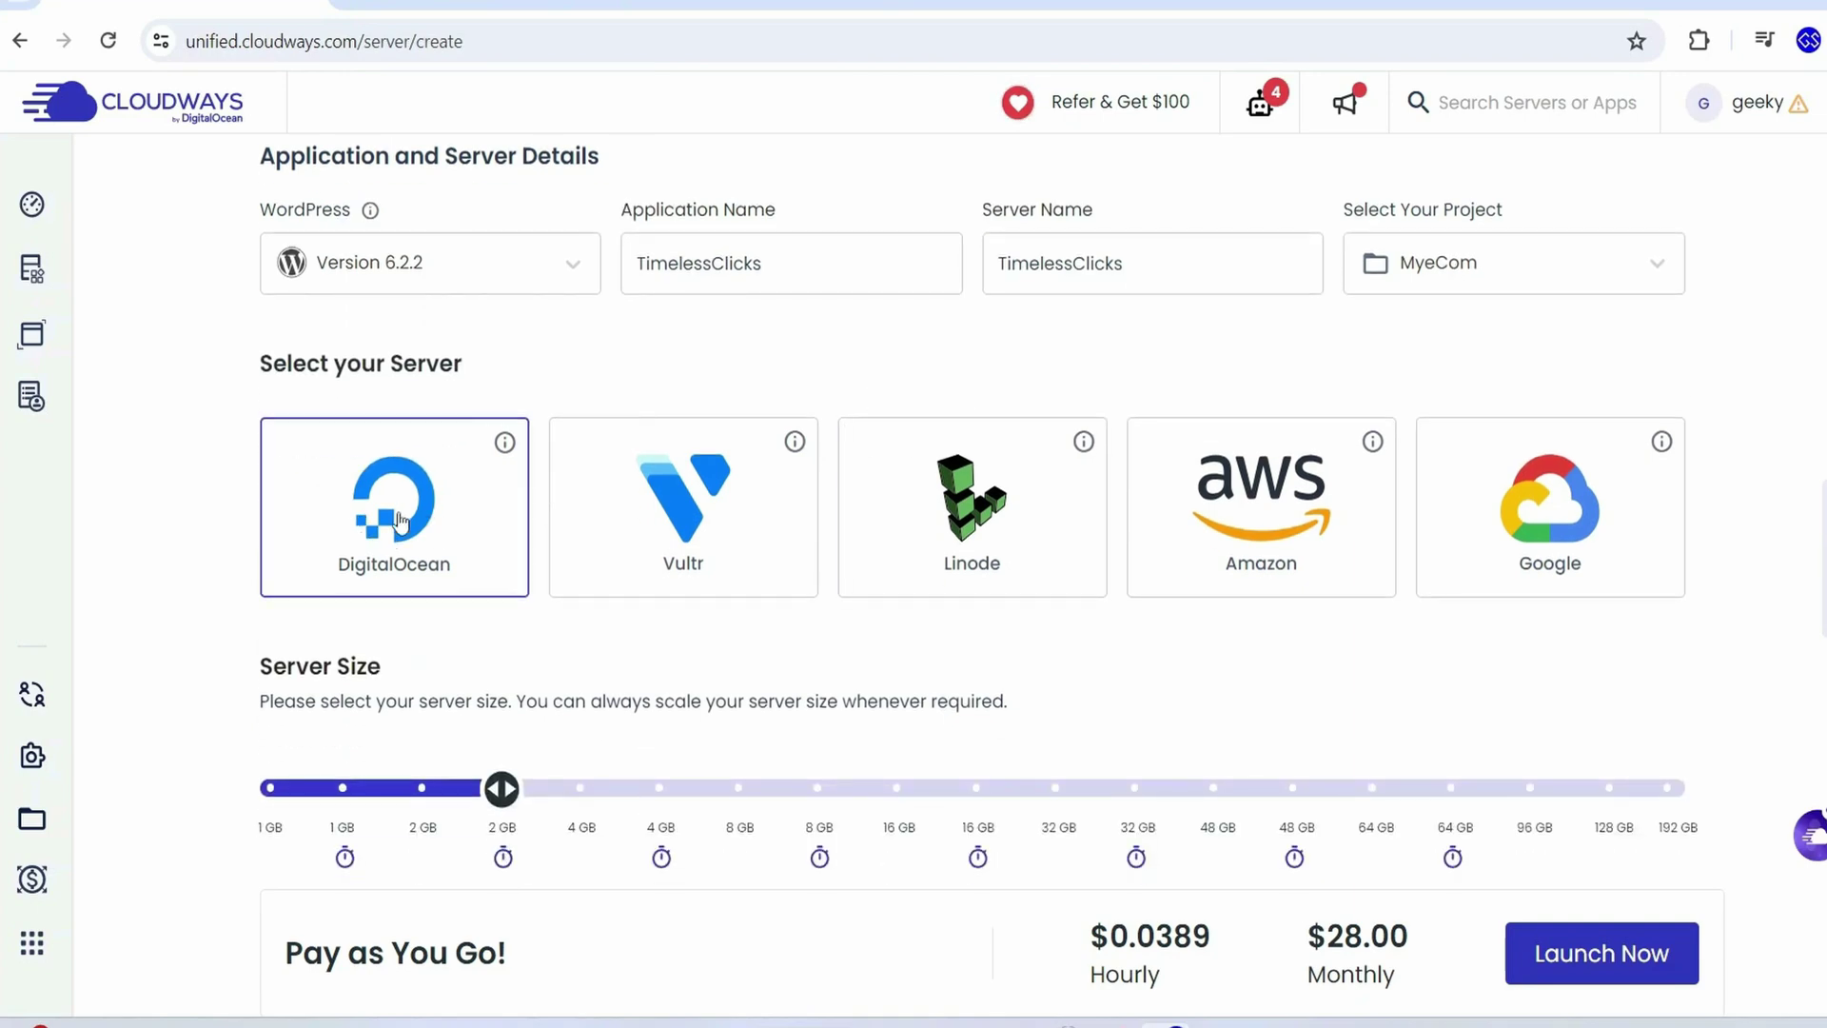
pyautogui.scroll(-2, 477, 584)
pyautogui.scroll(-1, 554, 594)
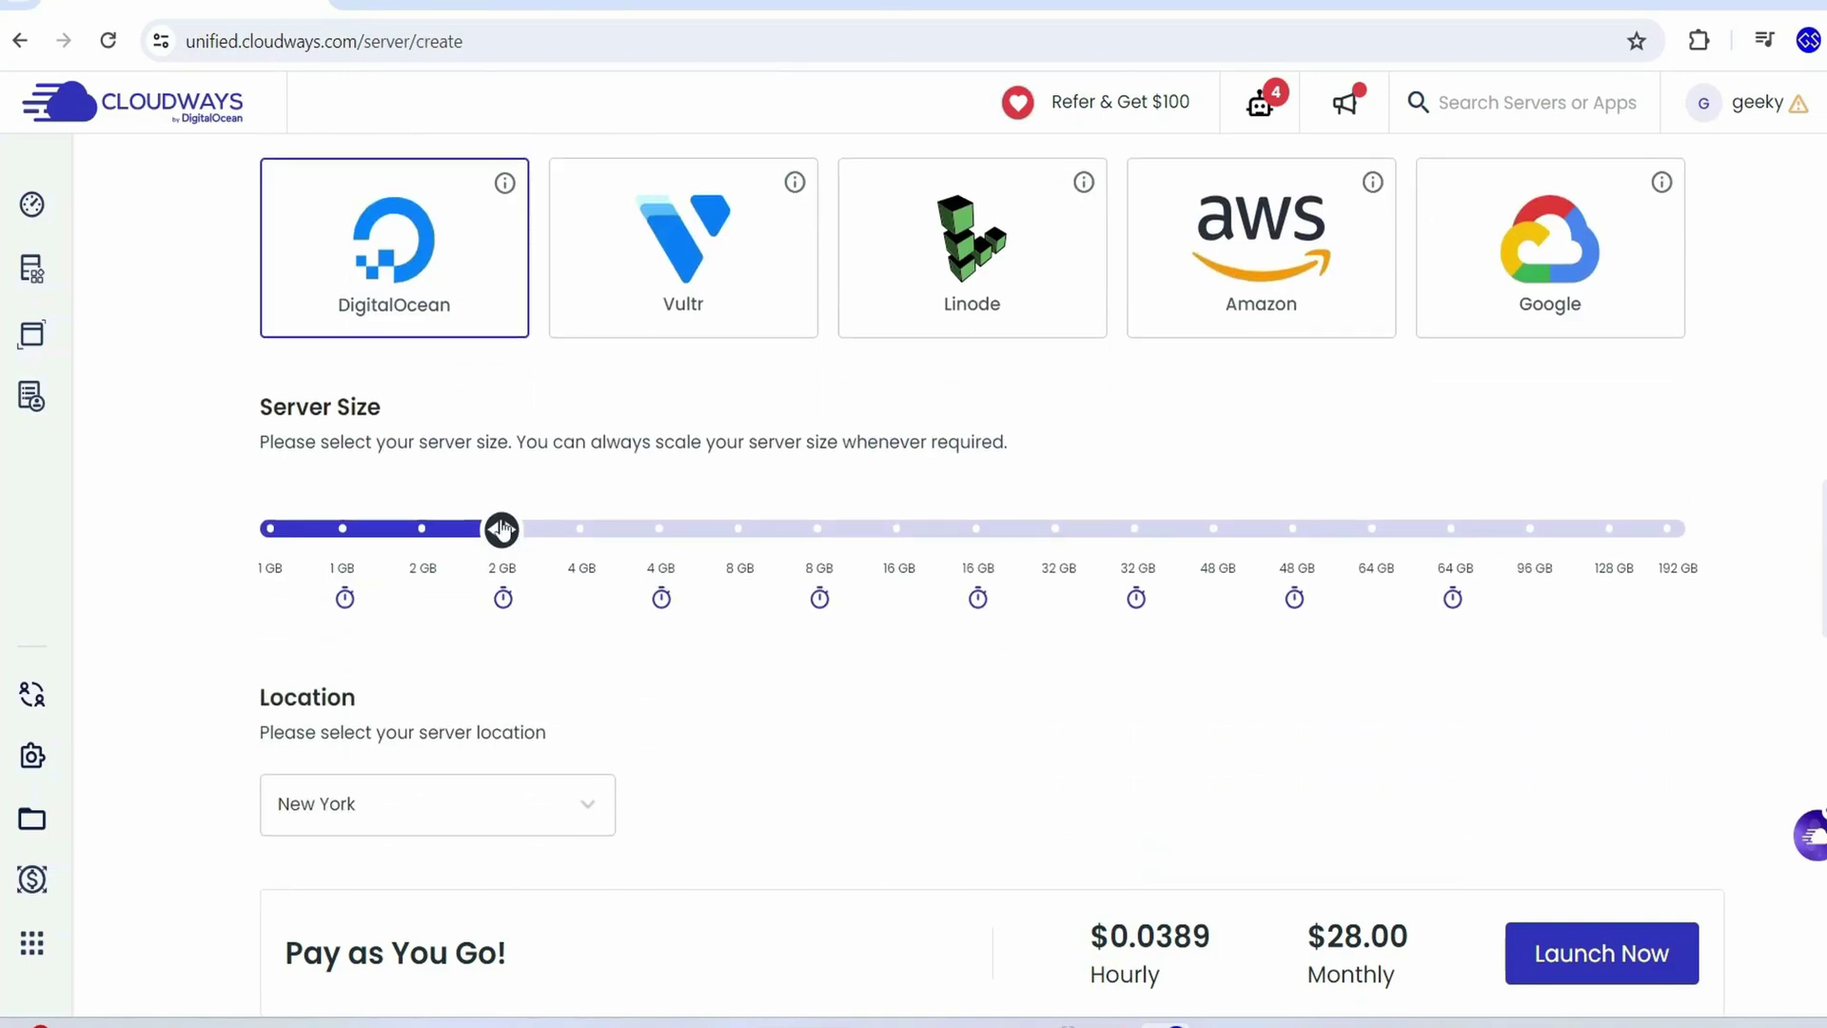
pyautogui.moveTo(502, 529); pyautogui.dragTo(330, 529)
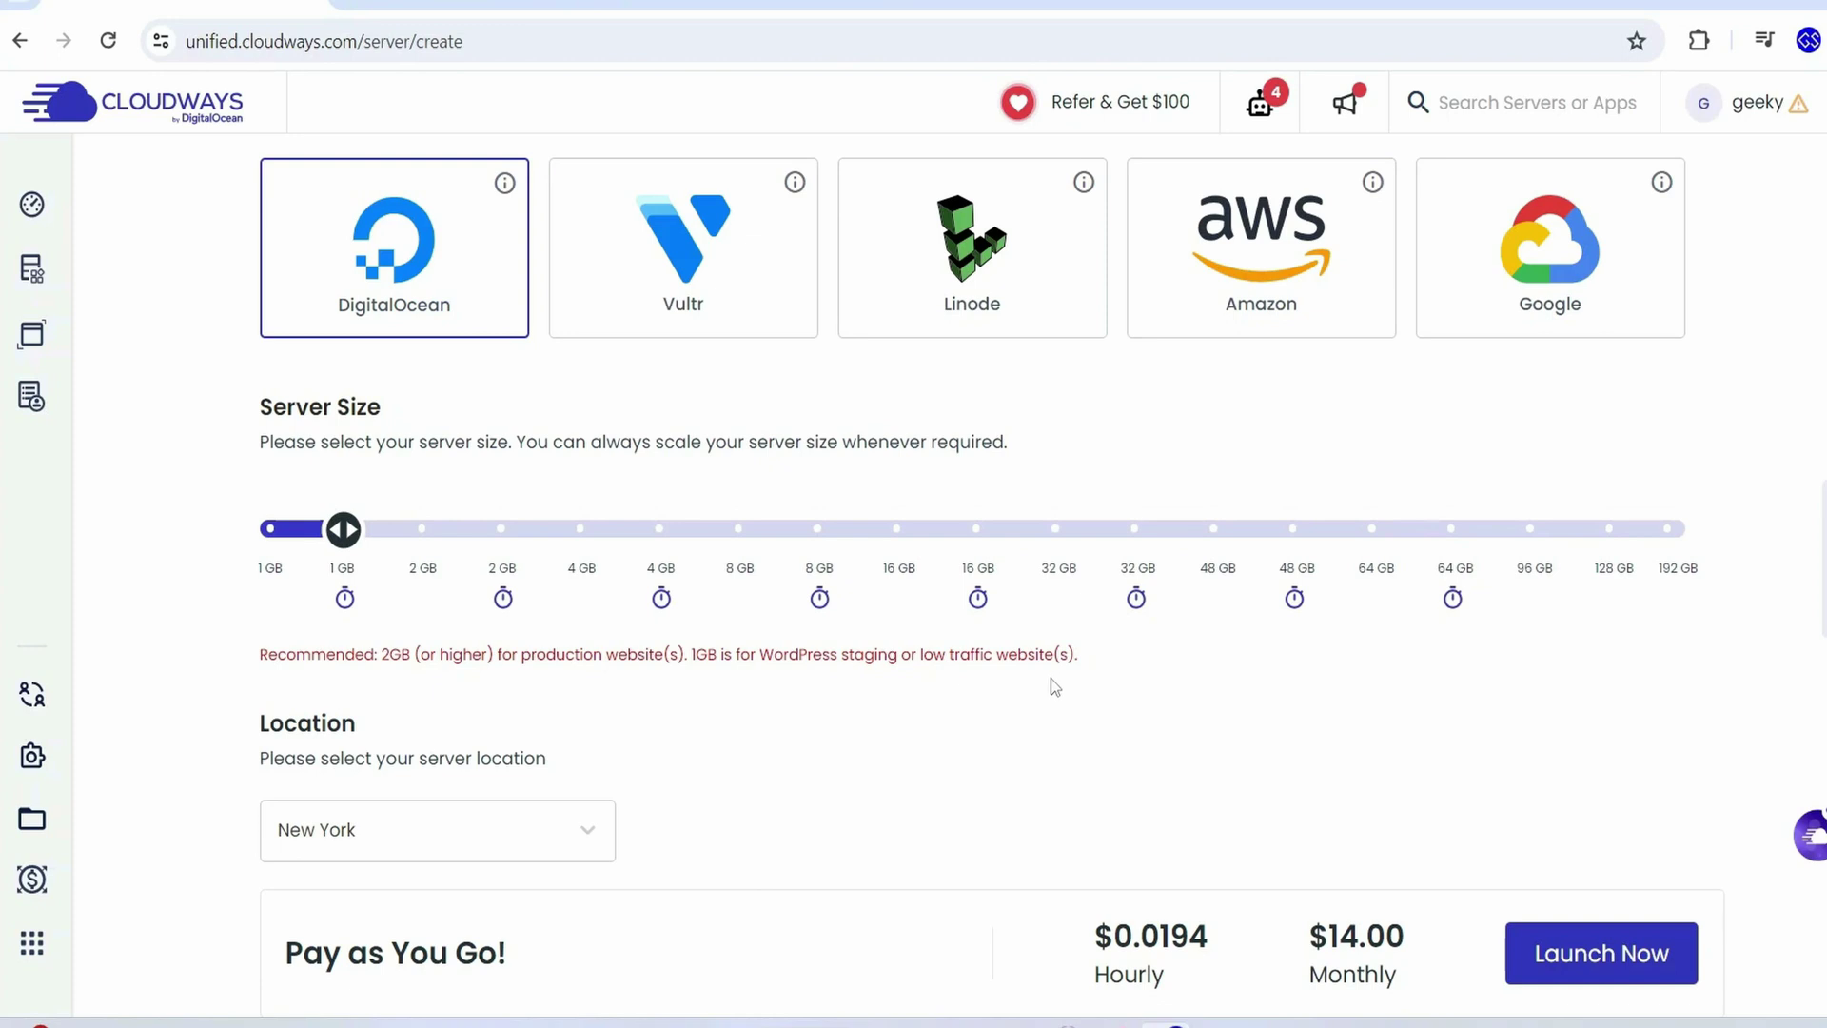
pyautogui.scroll(-1, 1054, 687)
pyautogui.moveTo(1090, 942); pyautogui.dragTo(1397, 961)
pyautogui.click(1309, 981)
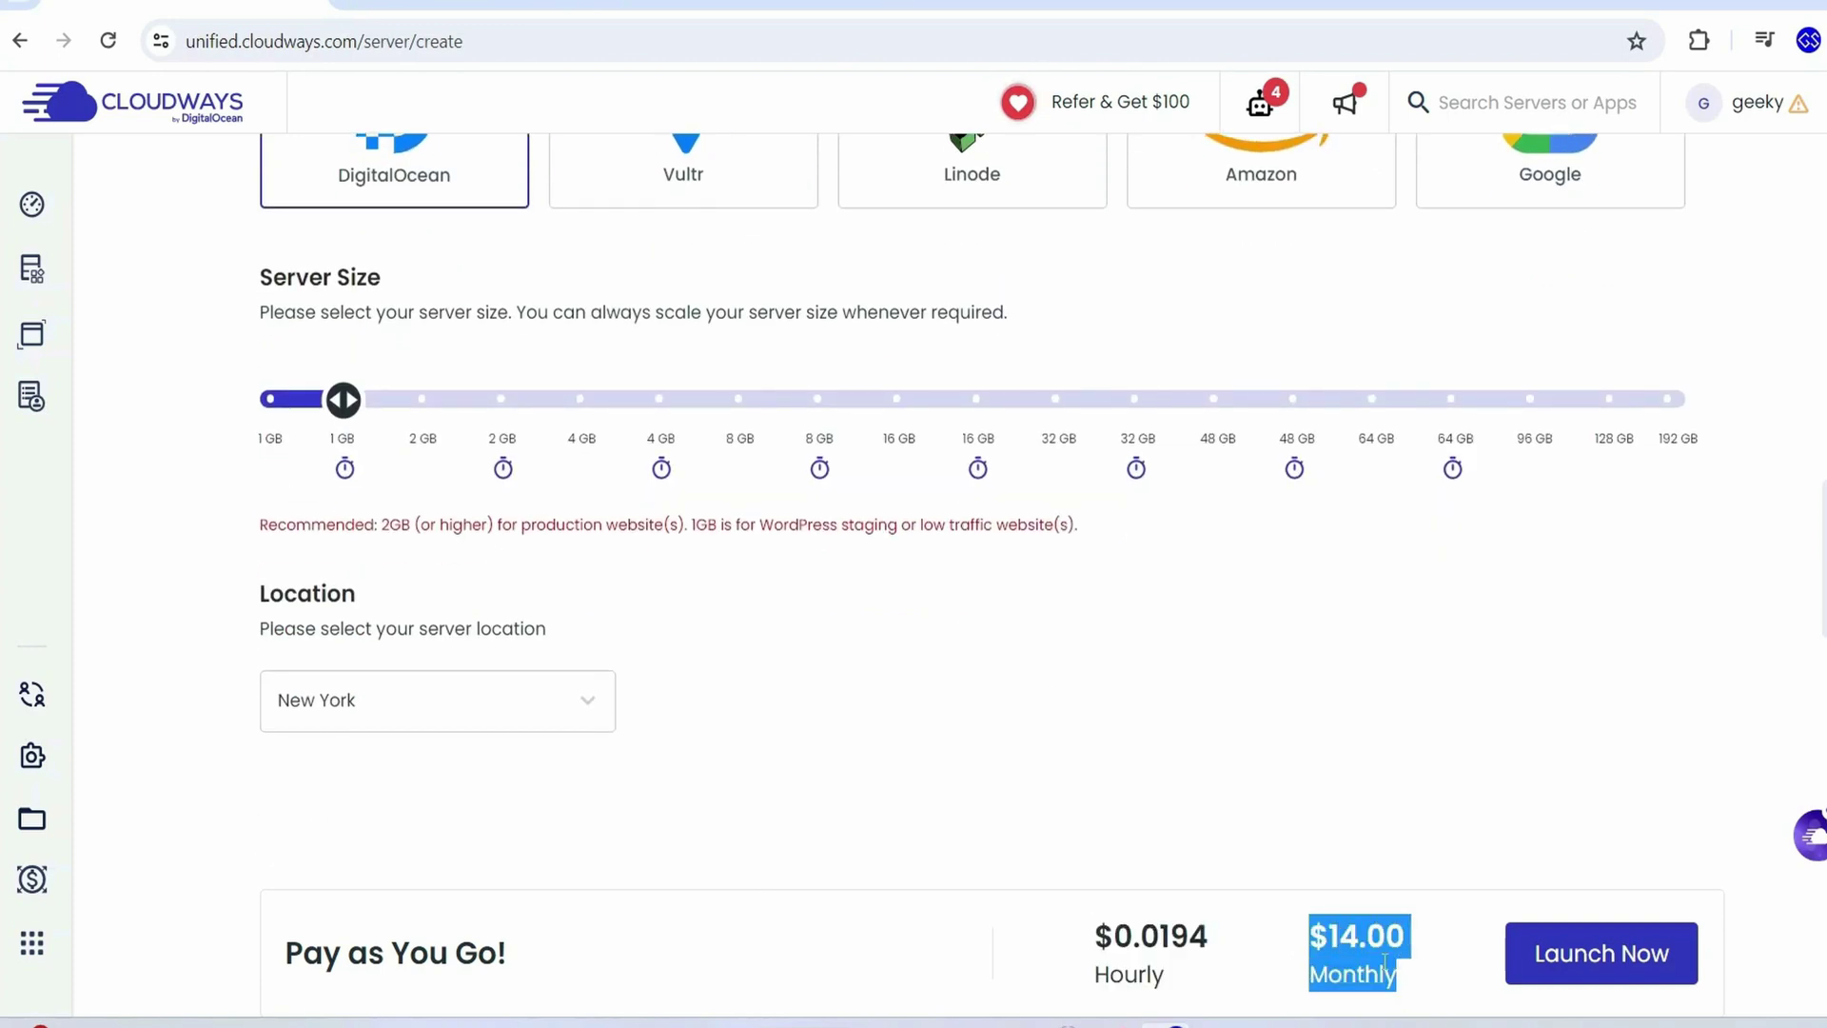
pyautogui.click(1351, 963)
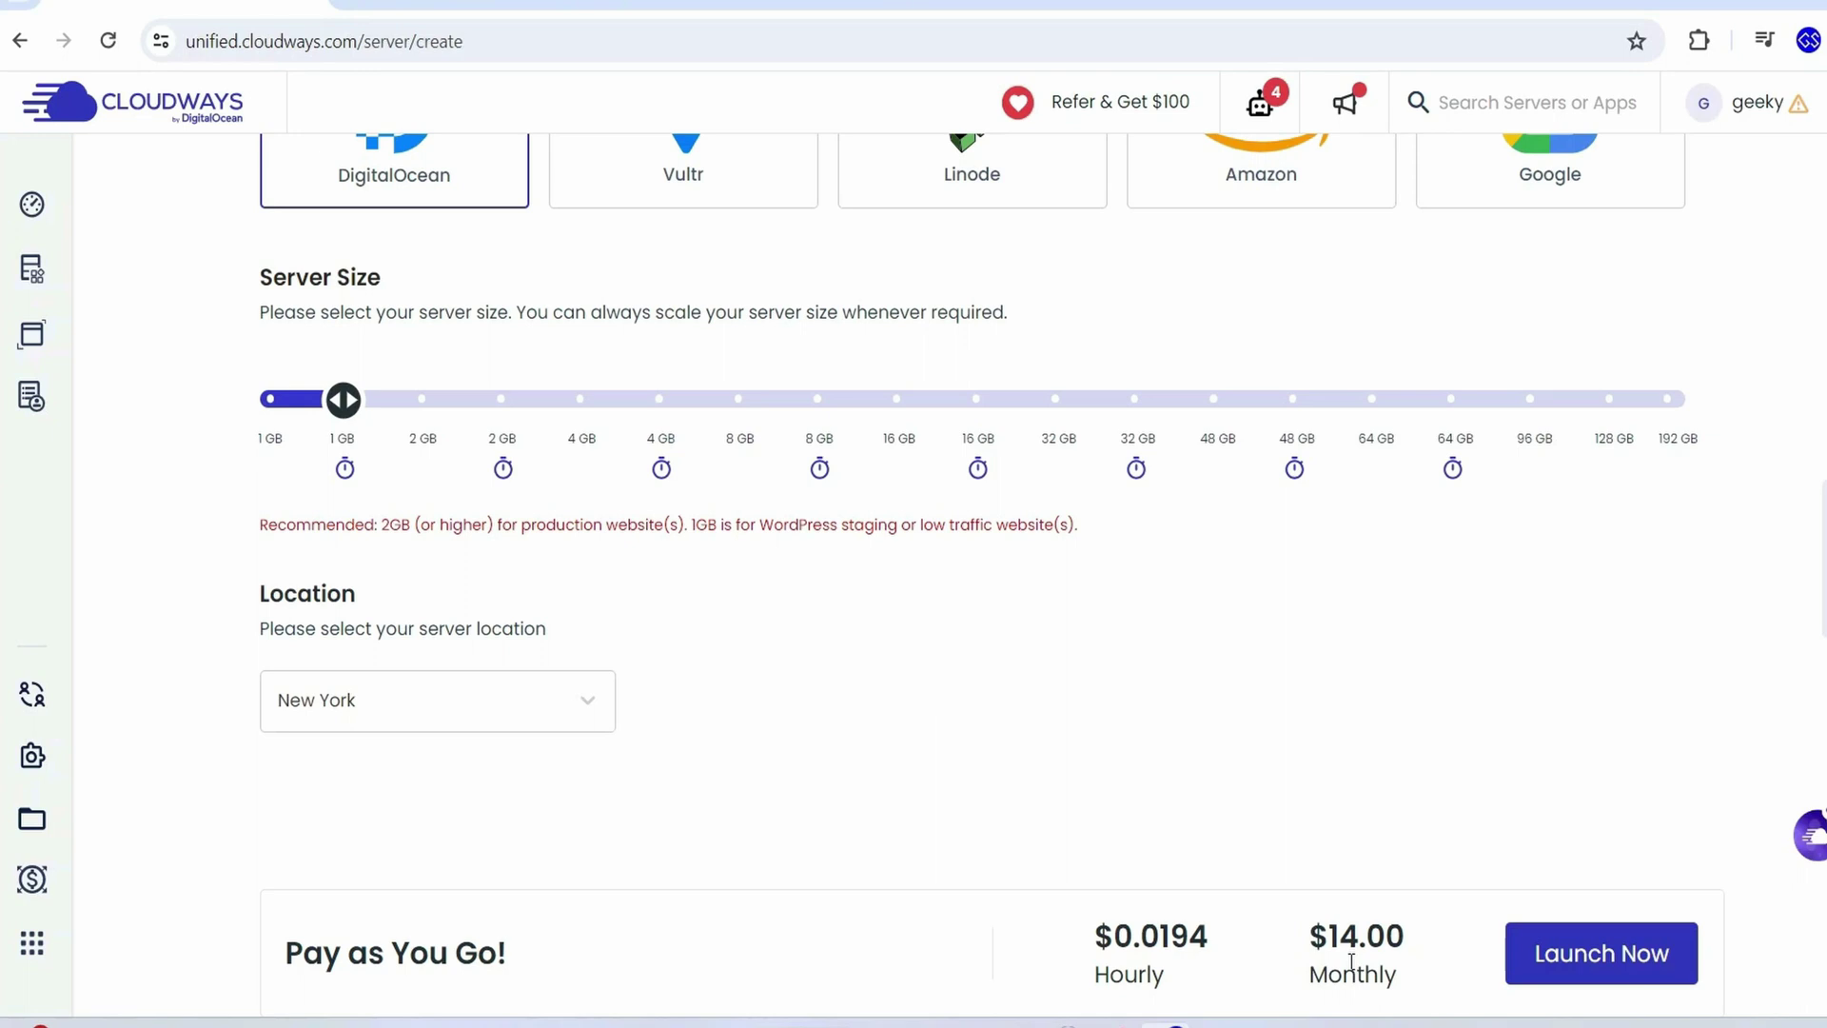
# Set the server location to Bangalore and launch the server
pyautogui.scroll(-2, 298, 530)
pyautogui.scroll(1, 502, 580)
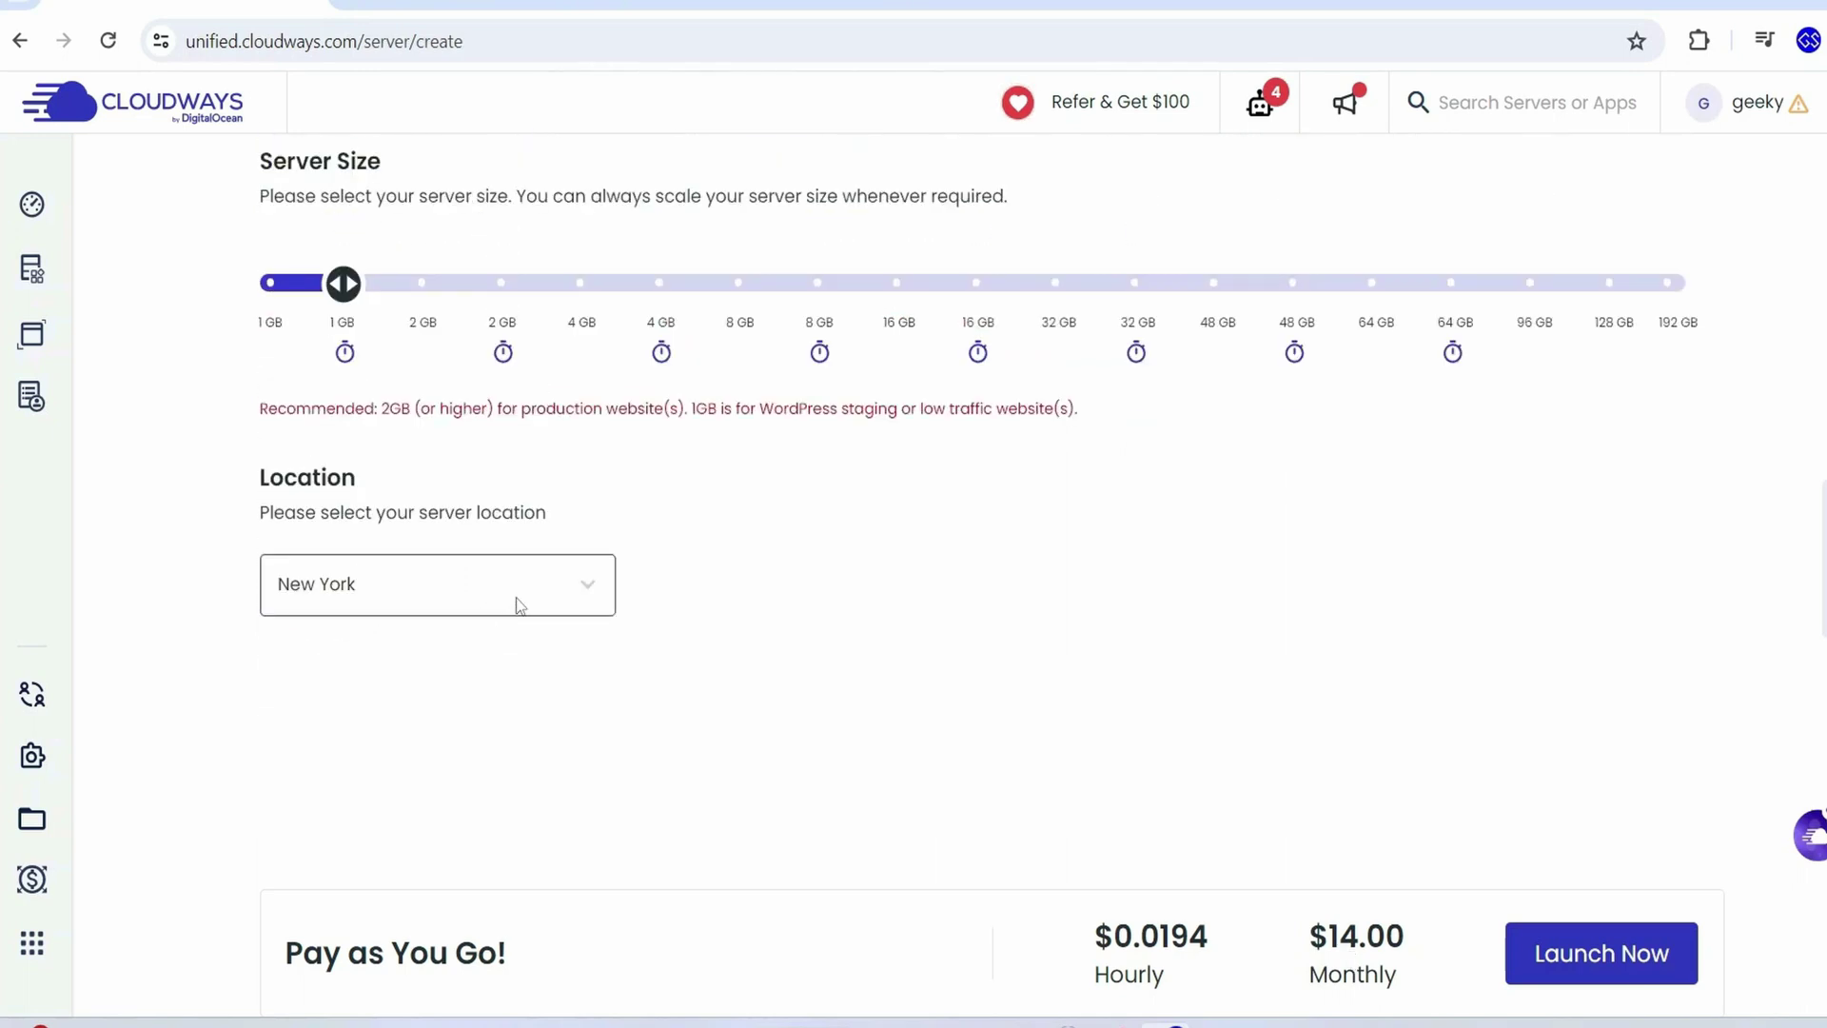
pyautogui.click(520, 605)
pyautogui.scroll(-1, 467, 369)
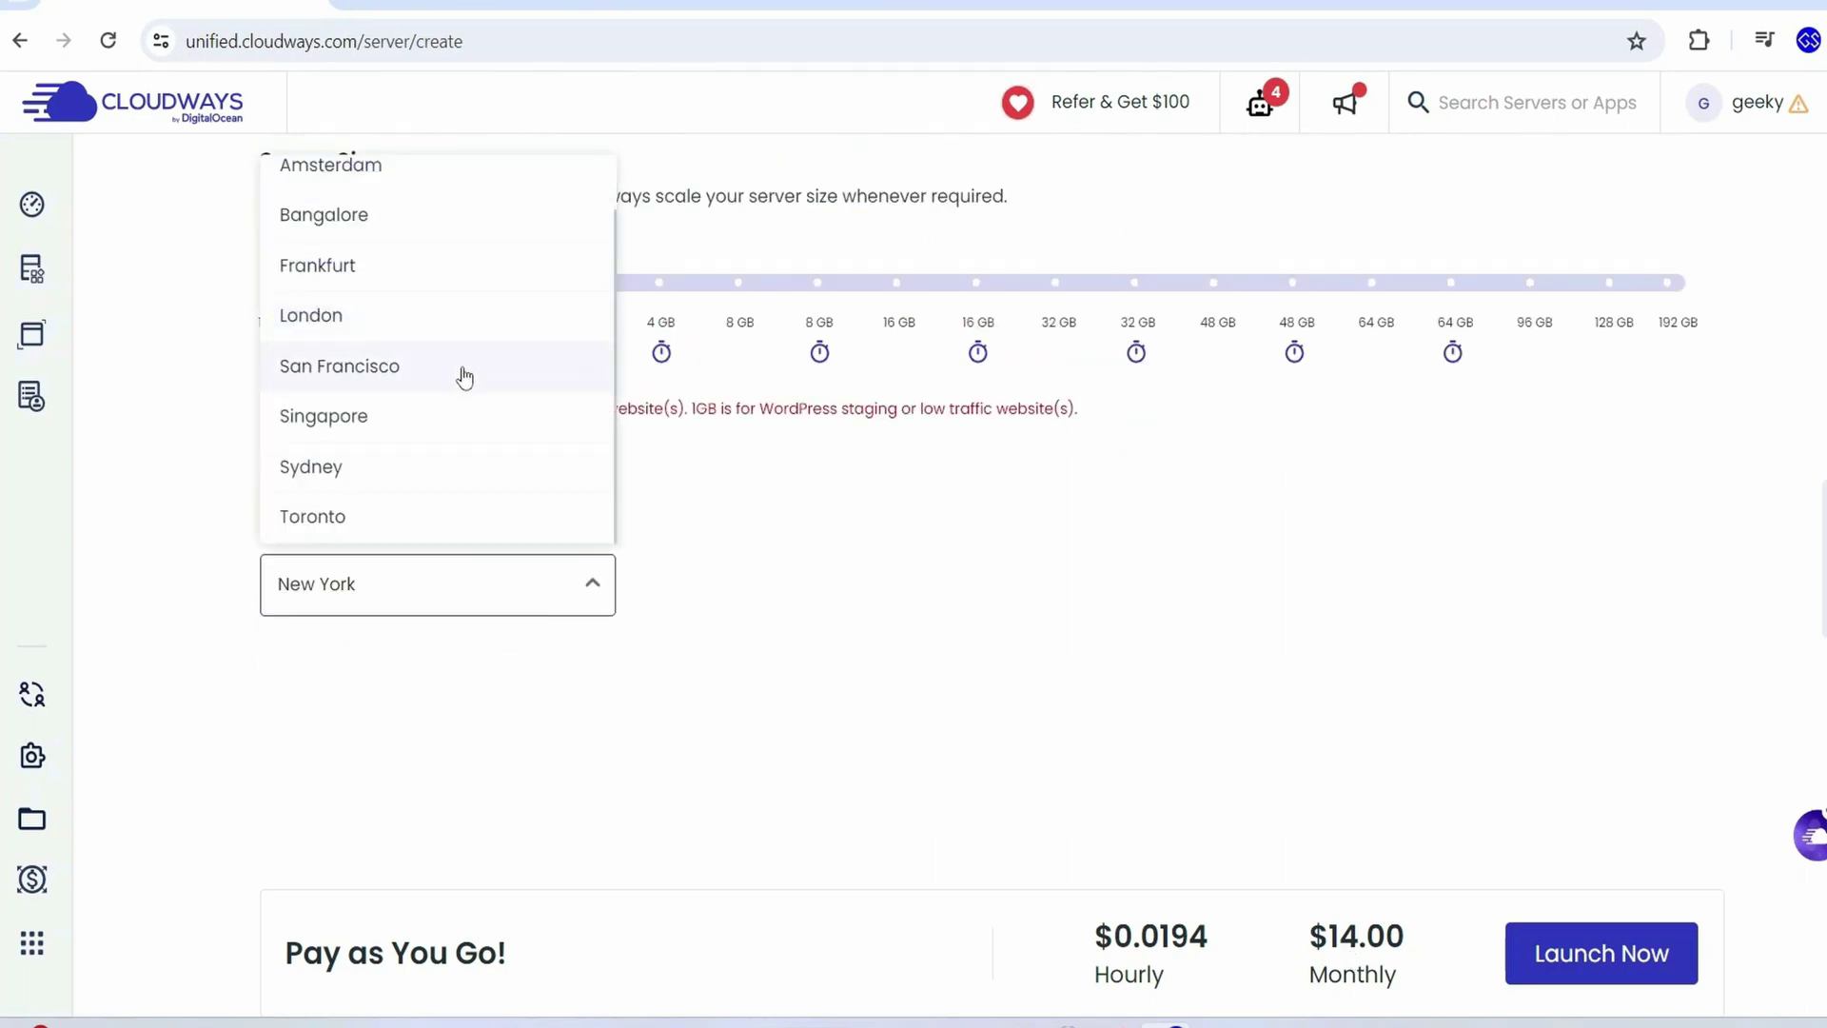
pyautogui.scroll(1, 440, 415)
pyautogui.click(380, 284)
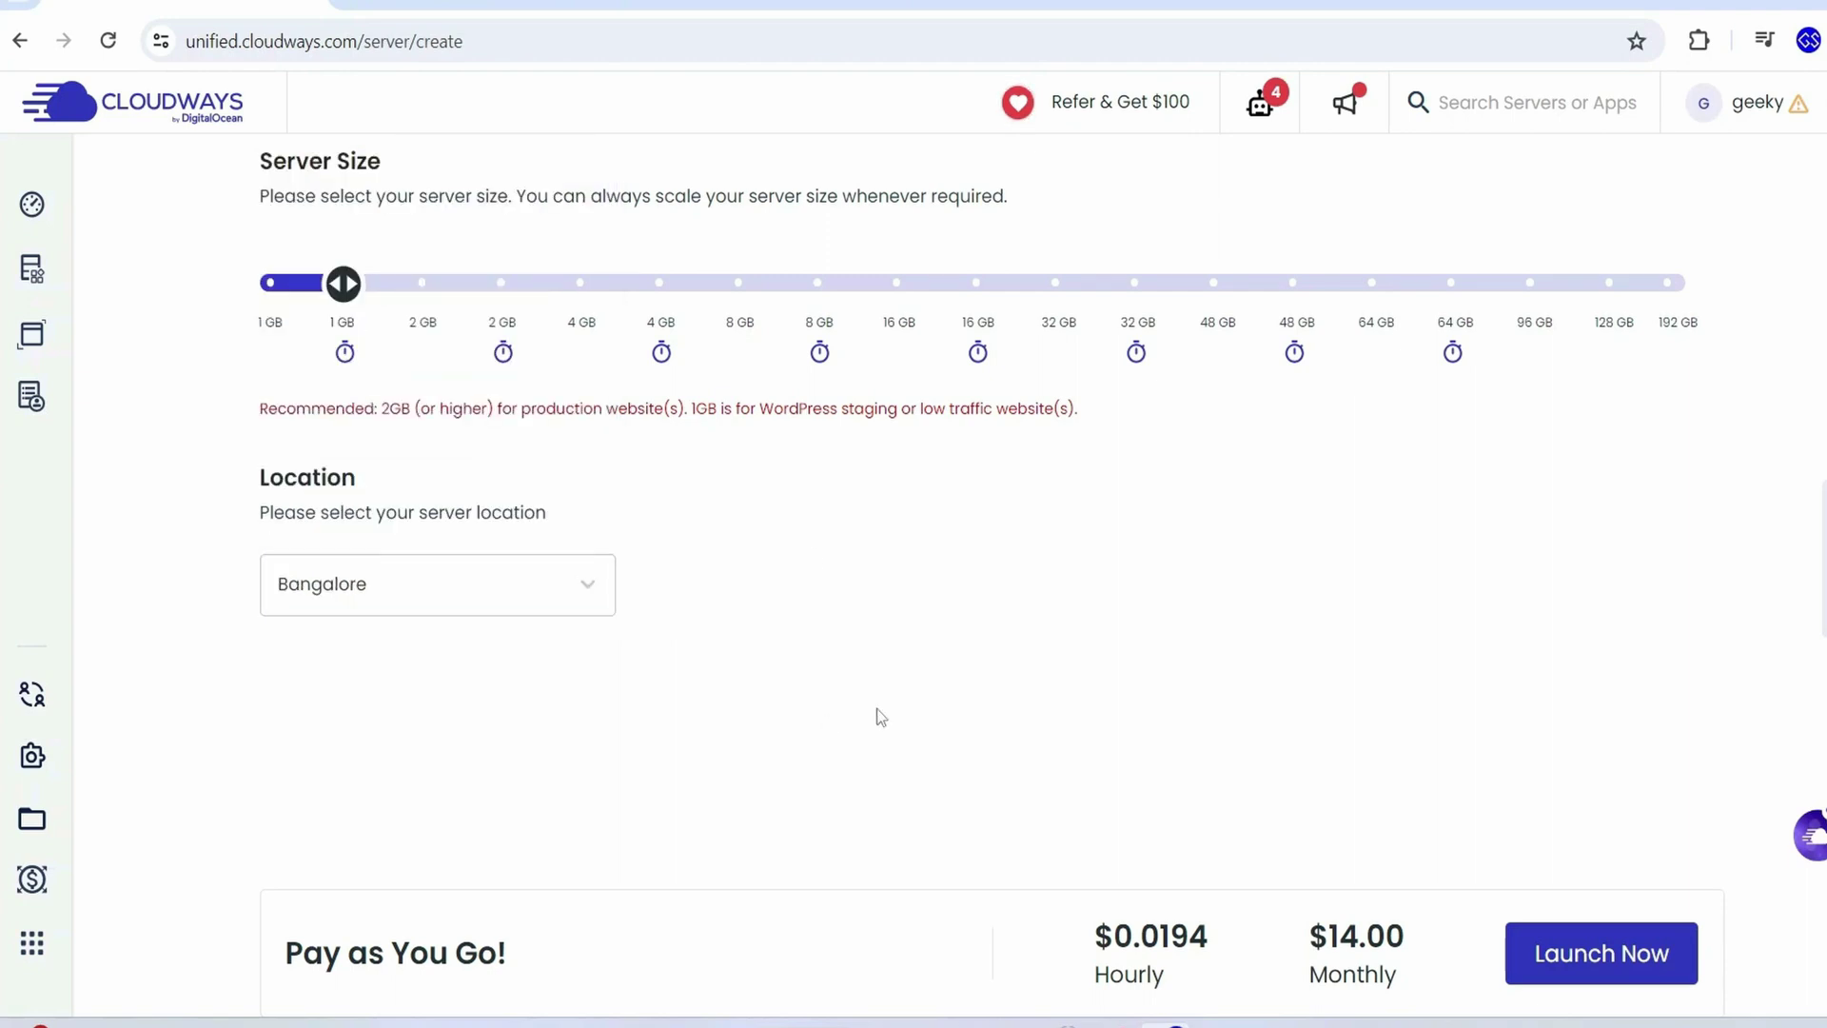
pyautogui.scroll(3, 881, 717)
pyautogui.click(1603, 962)
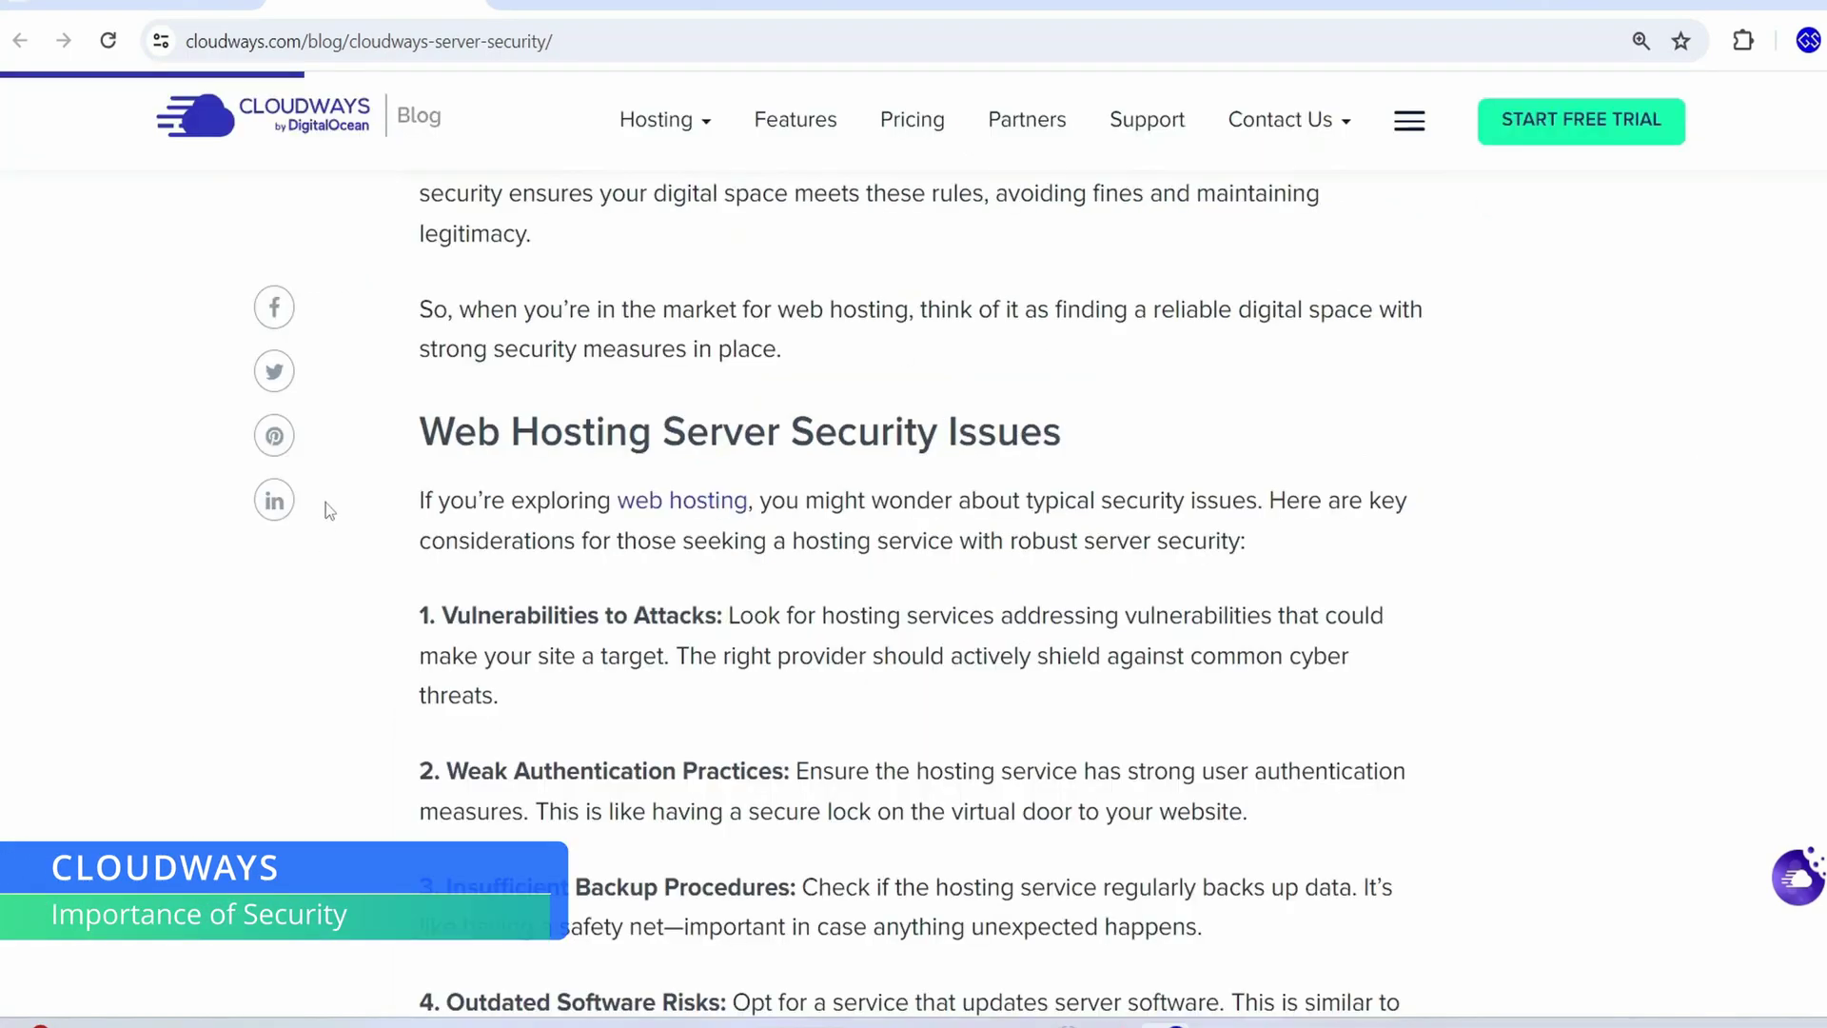
# Read the five web hosting server security issues in the Cloudways article, from vulnerabilities to attacks through lack of DDoS protection
pyautogui.moveTo(452, 435); pyautogui.dragTo(950, 433)
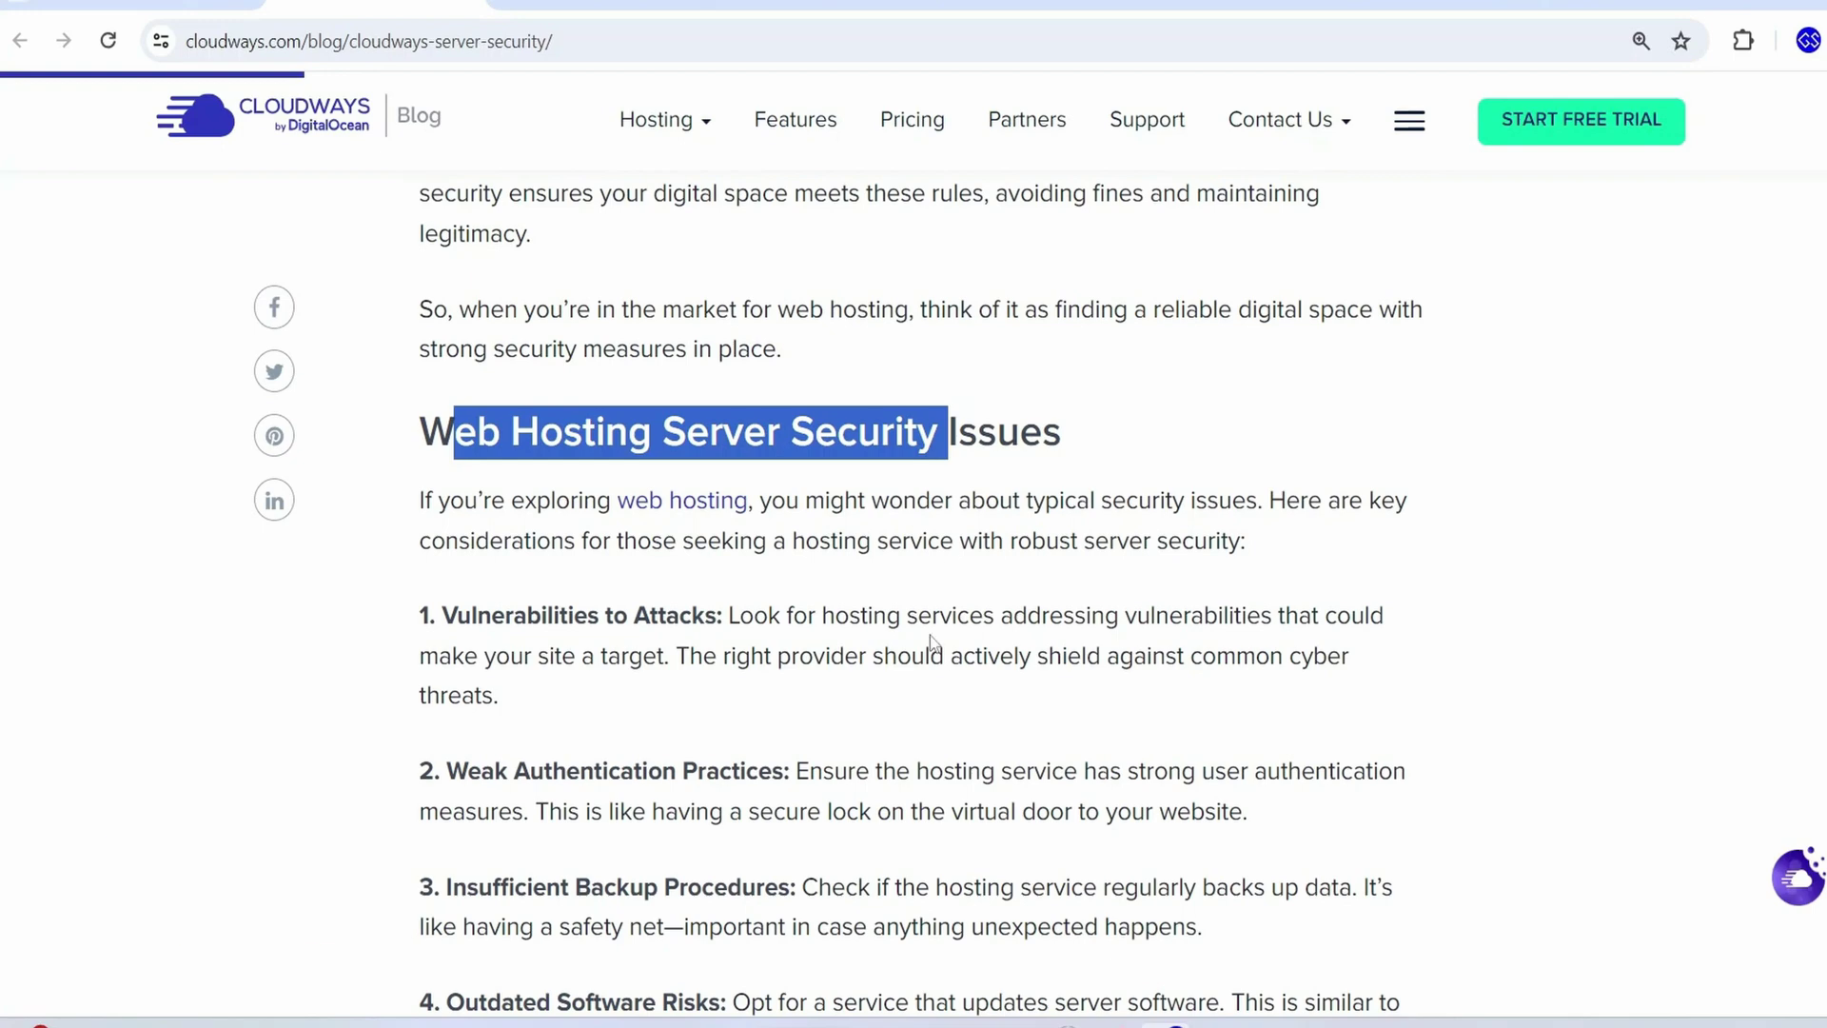
pyautogui.scroll(-3, 932, 643)
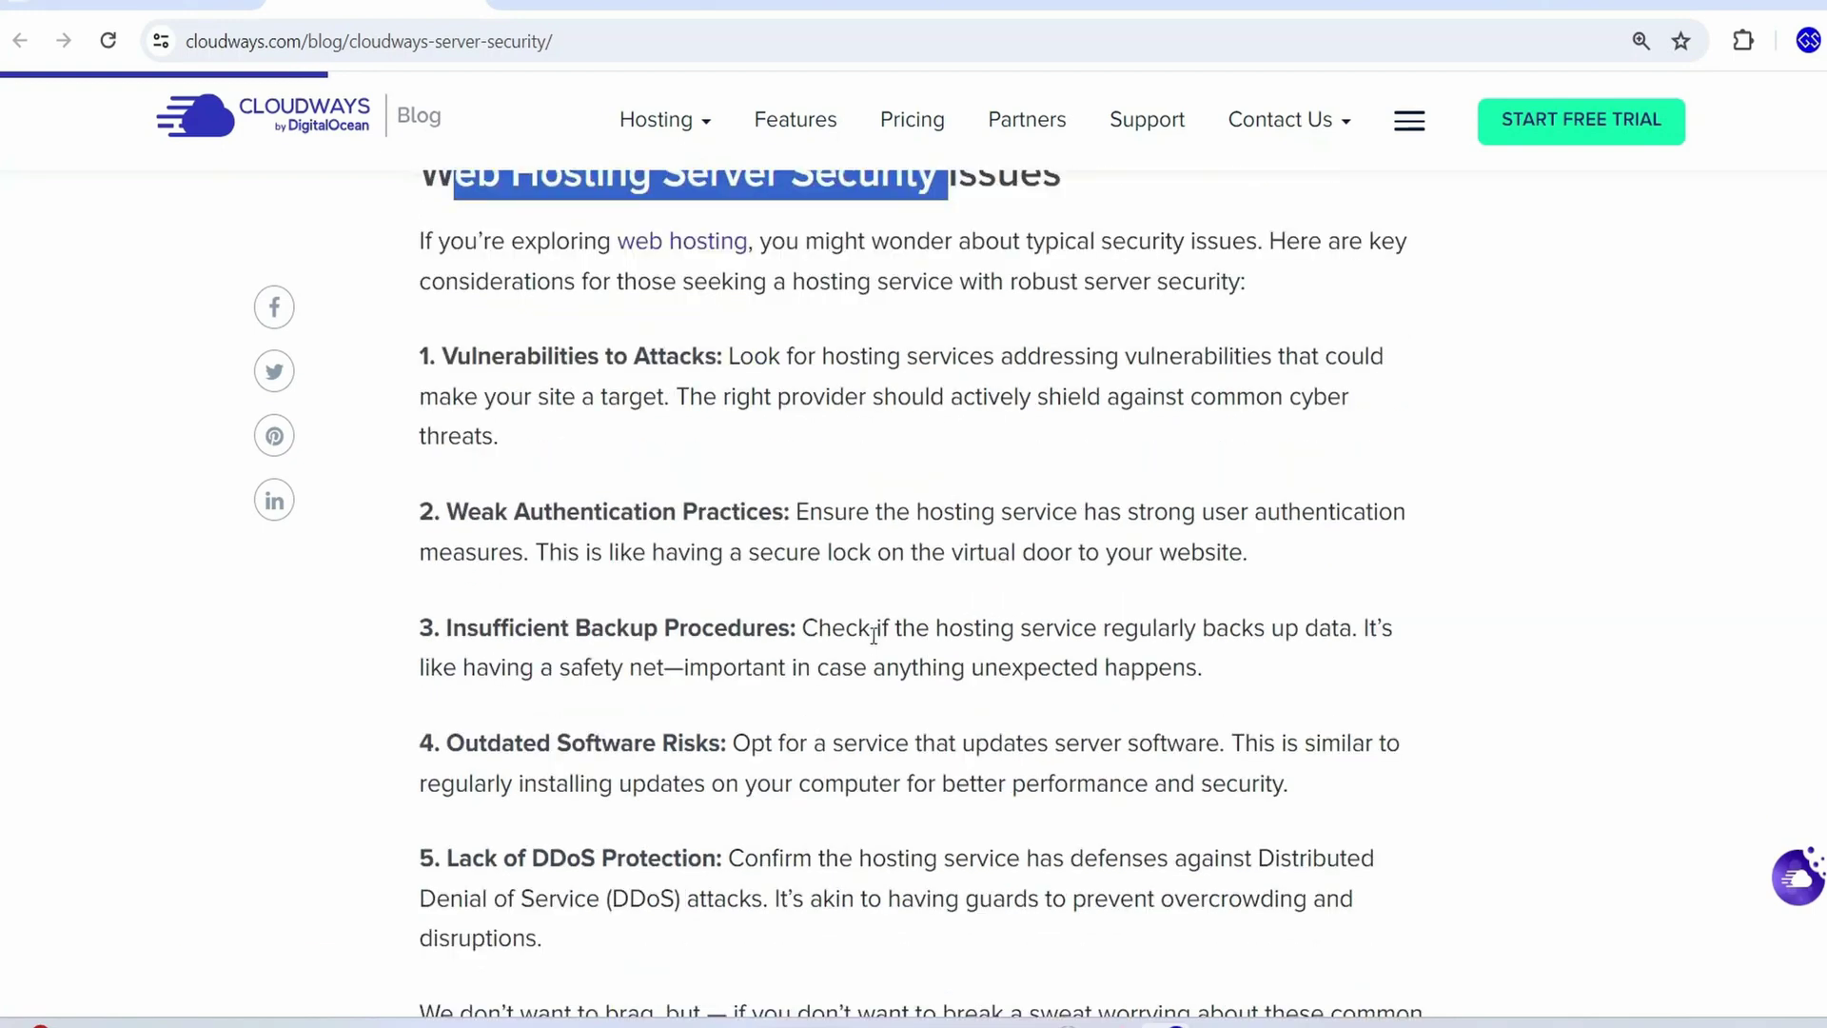
pyautogui.moveTo(491, 355); pyautogui.dragTo(821, 356)
pyautogui.moveTo(467, 511); pyautogui.dragTo(917, 511)
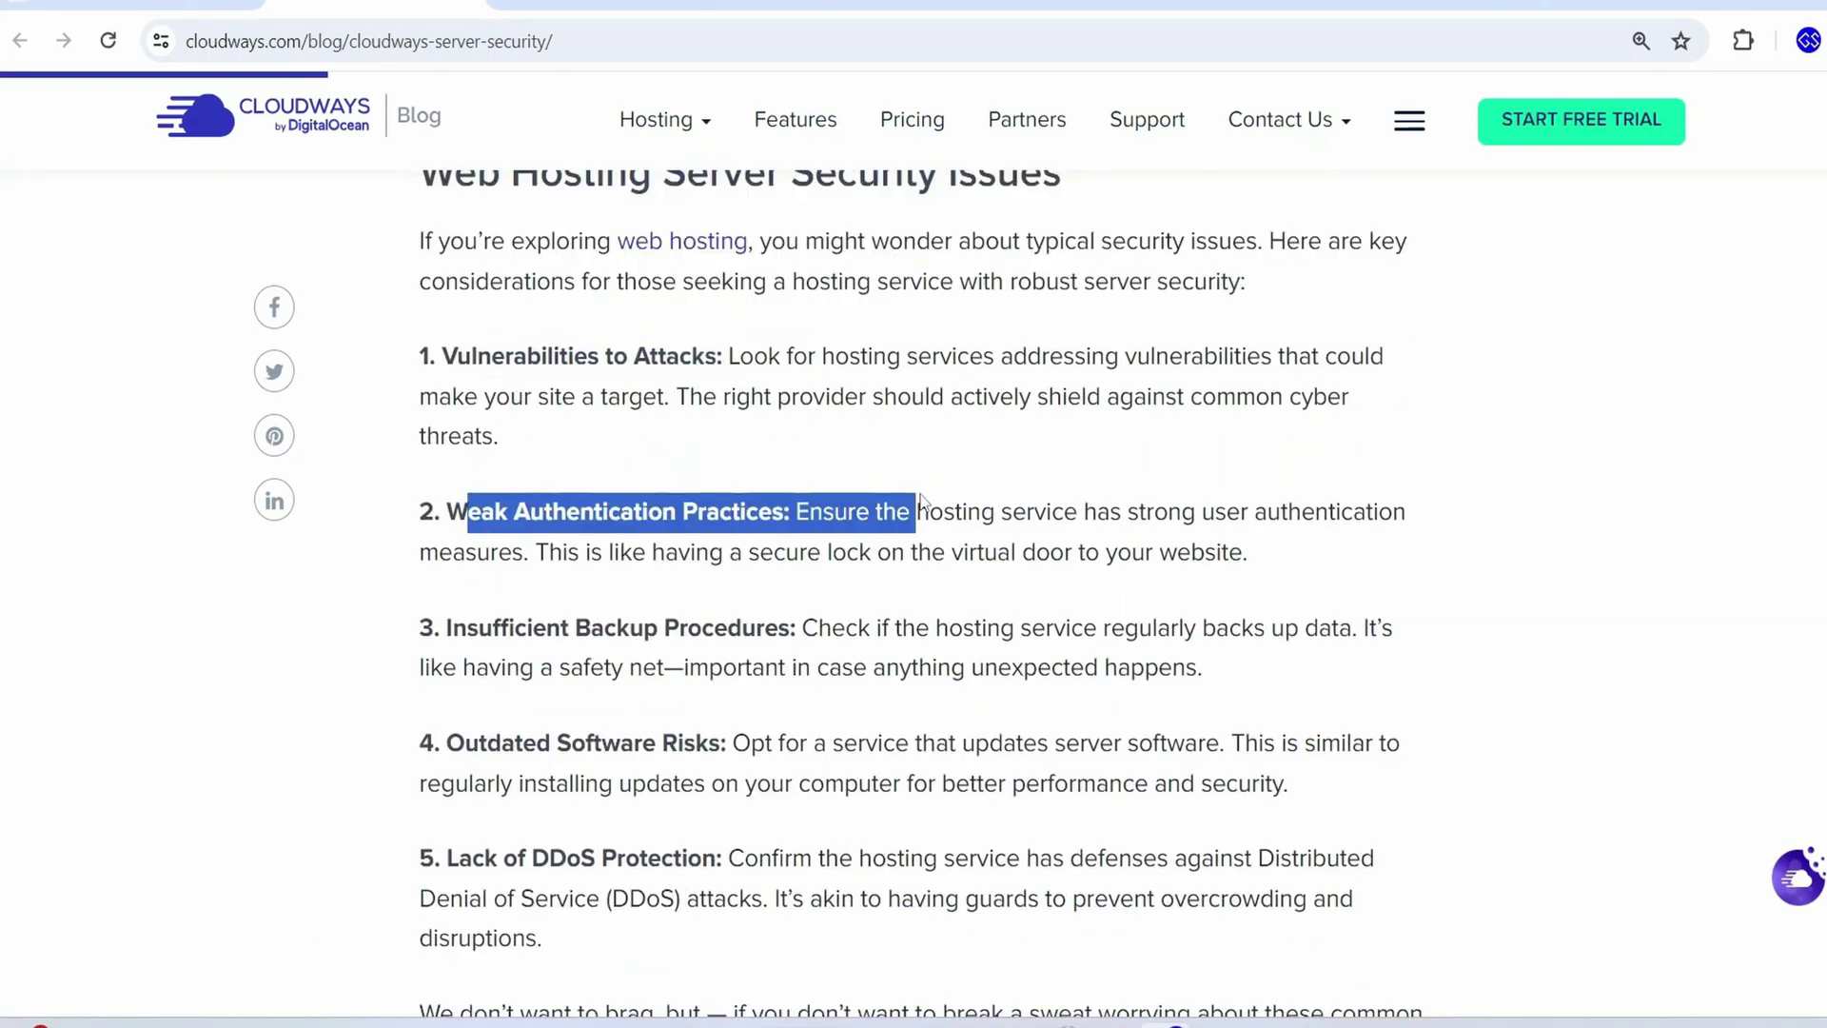
pyautogui.moveTo(492, 628); pyautogui.dragTo(846, 627)
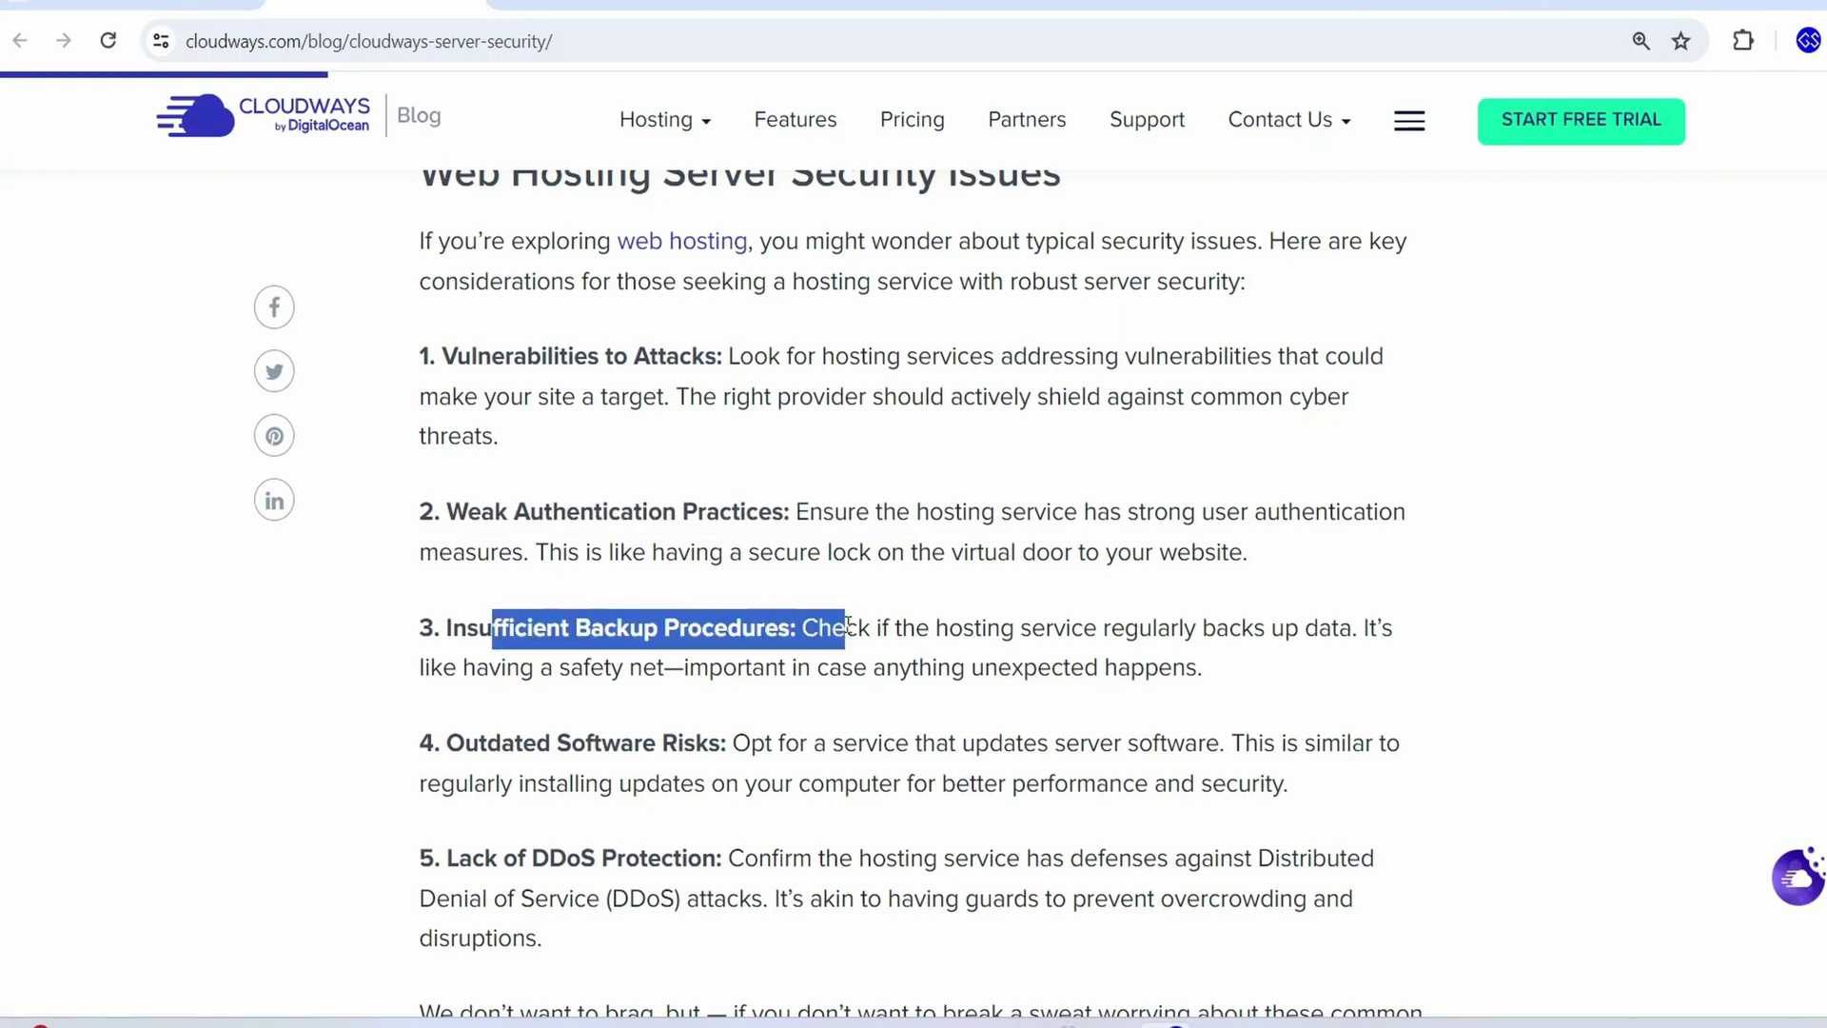
pyautogui.scroll(-1, 848, 625)
pyautogui.moveTo(514, 614); pyautogui.dragTo(811, 613)
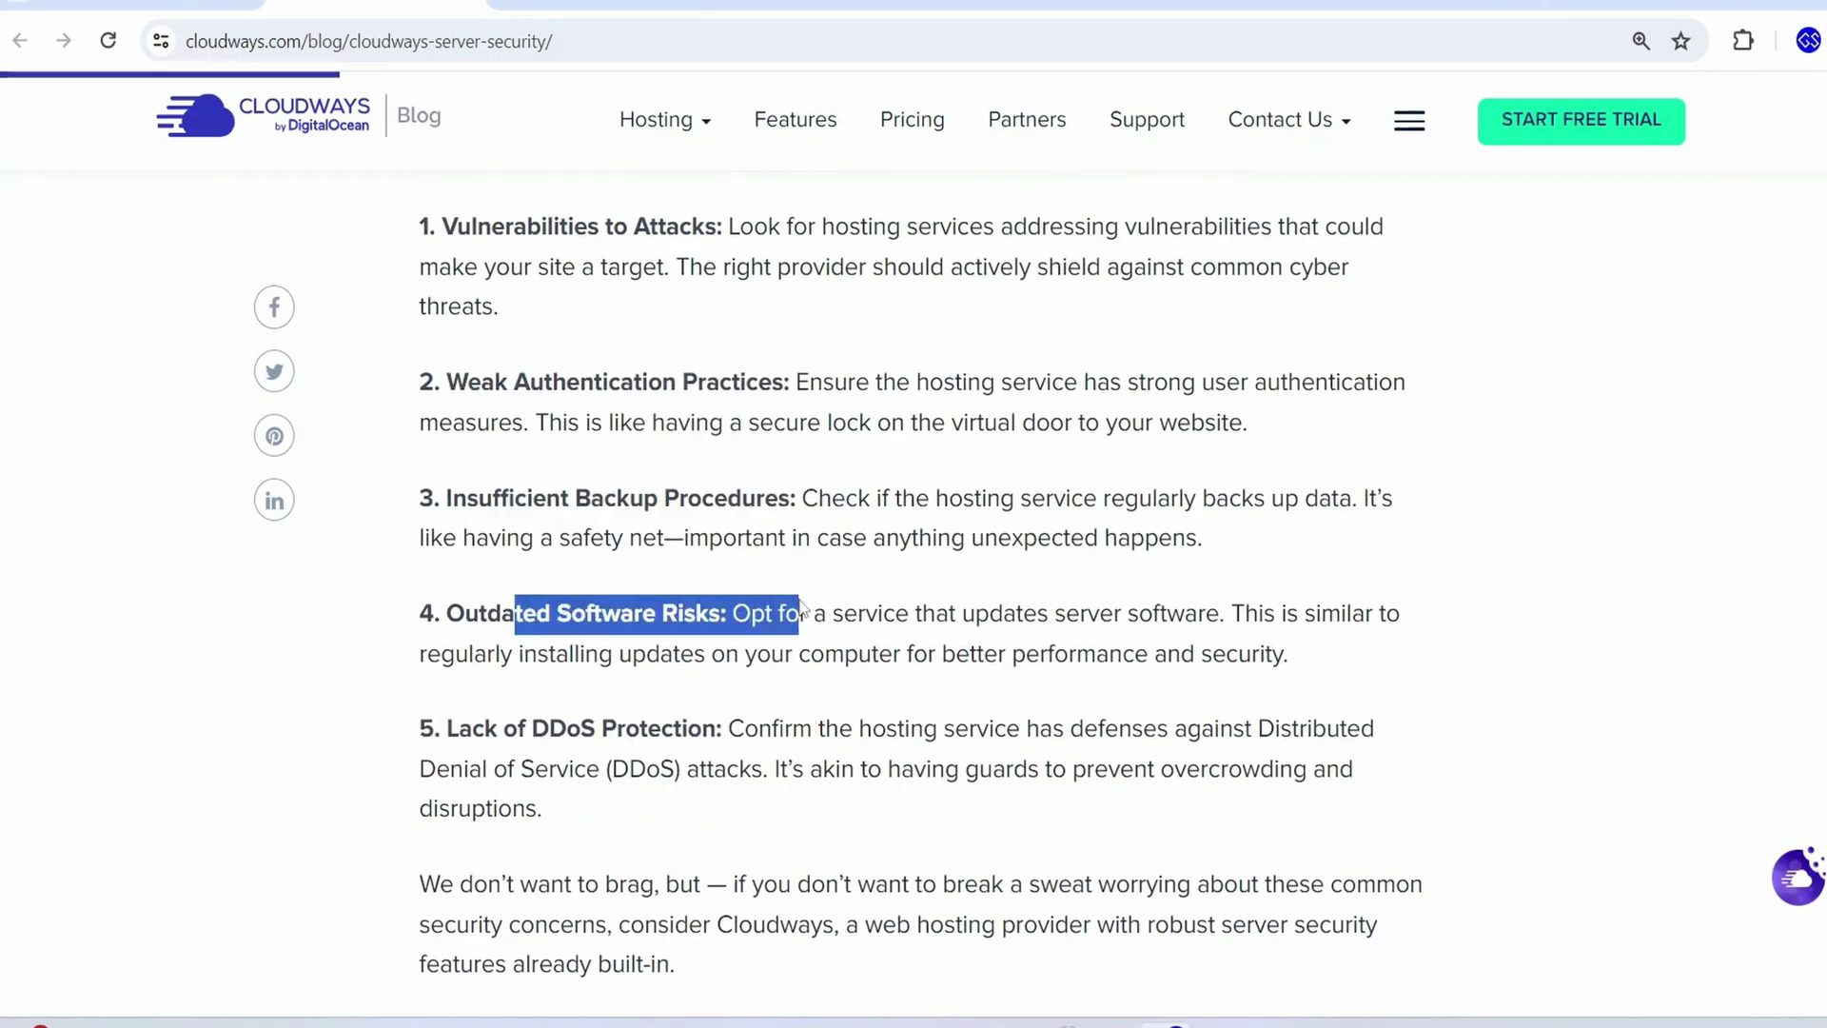
pyautogui.moveTo(447, 728); pyautogui.dragTo(779, 727)
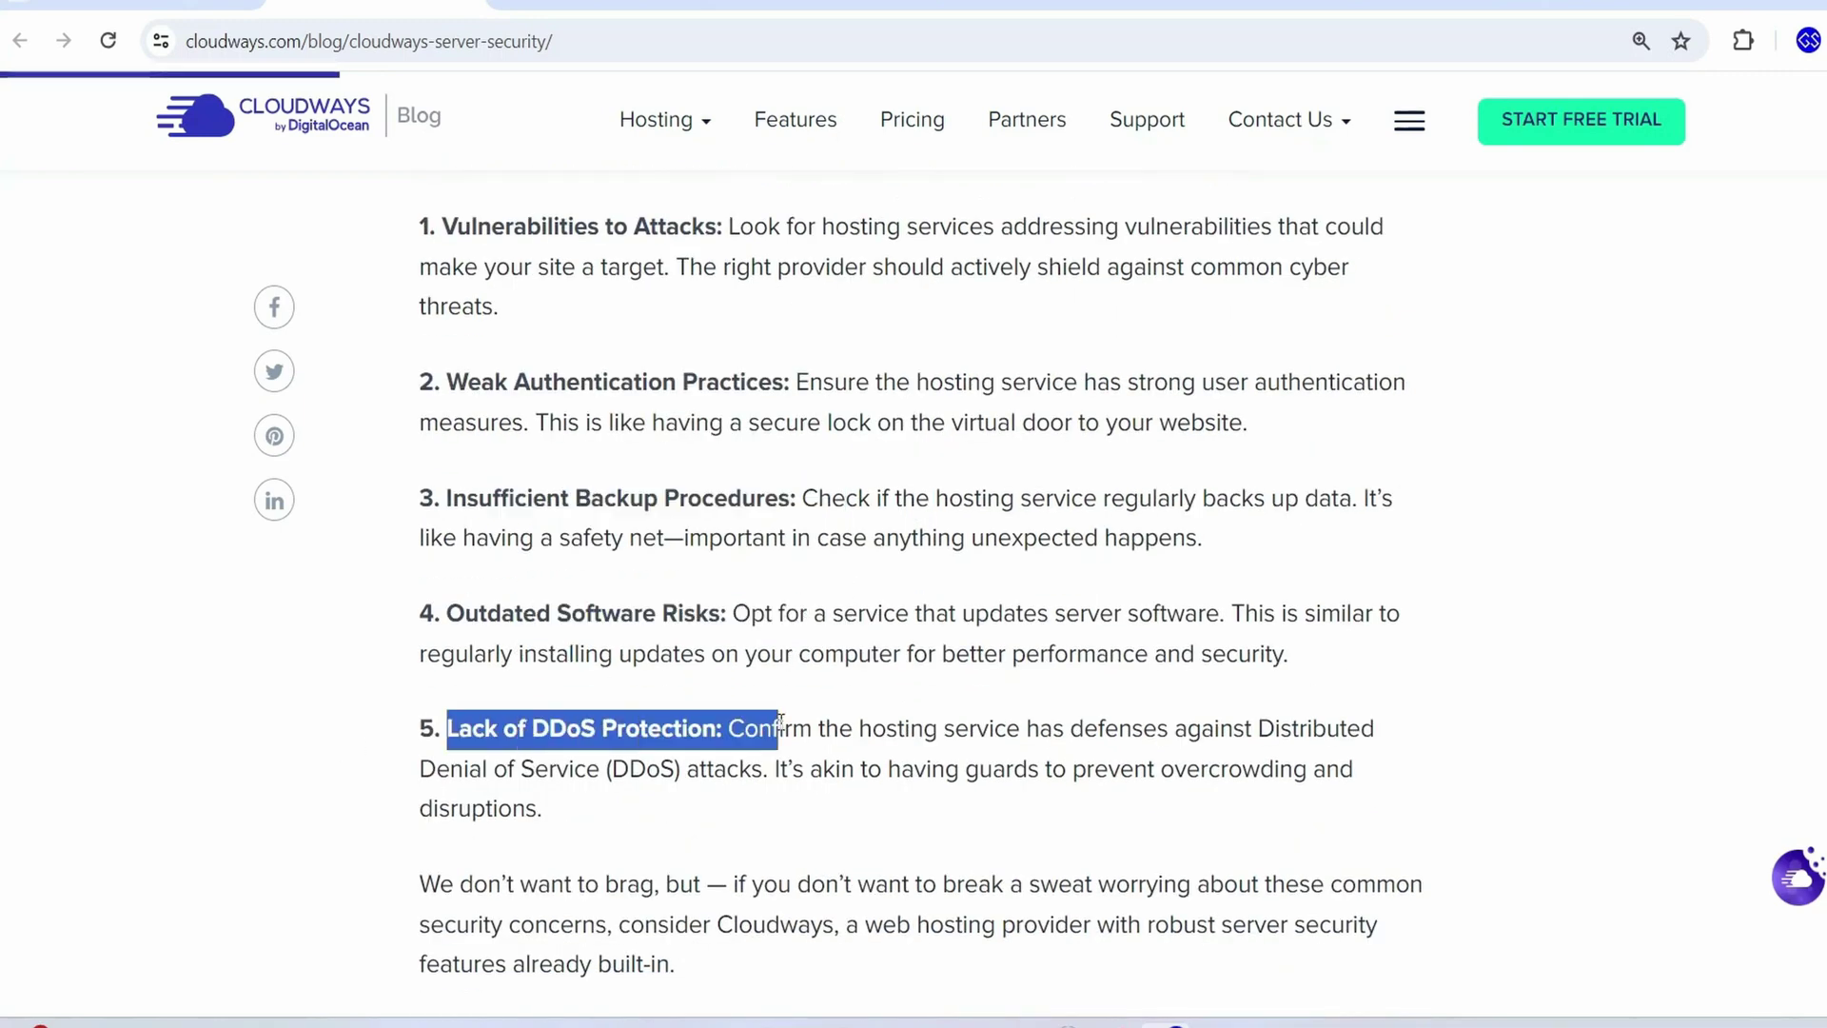
pyautogui.scroll(-2, 781, 725)
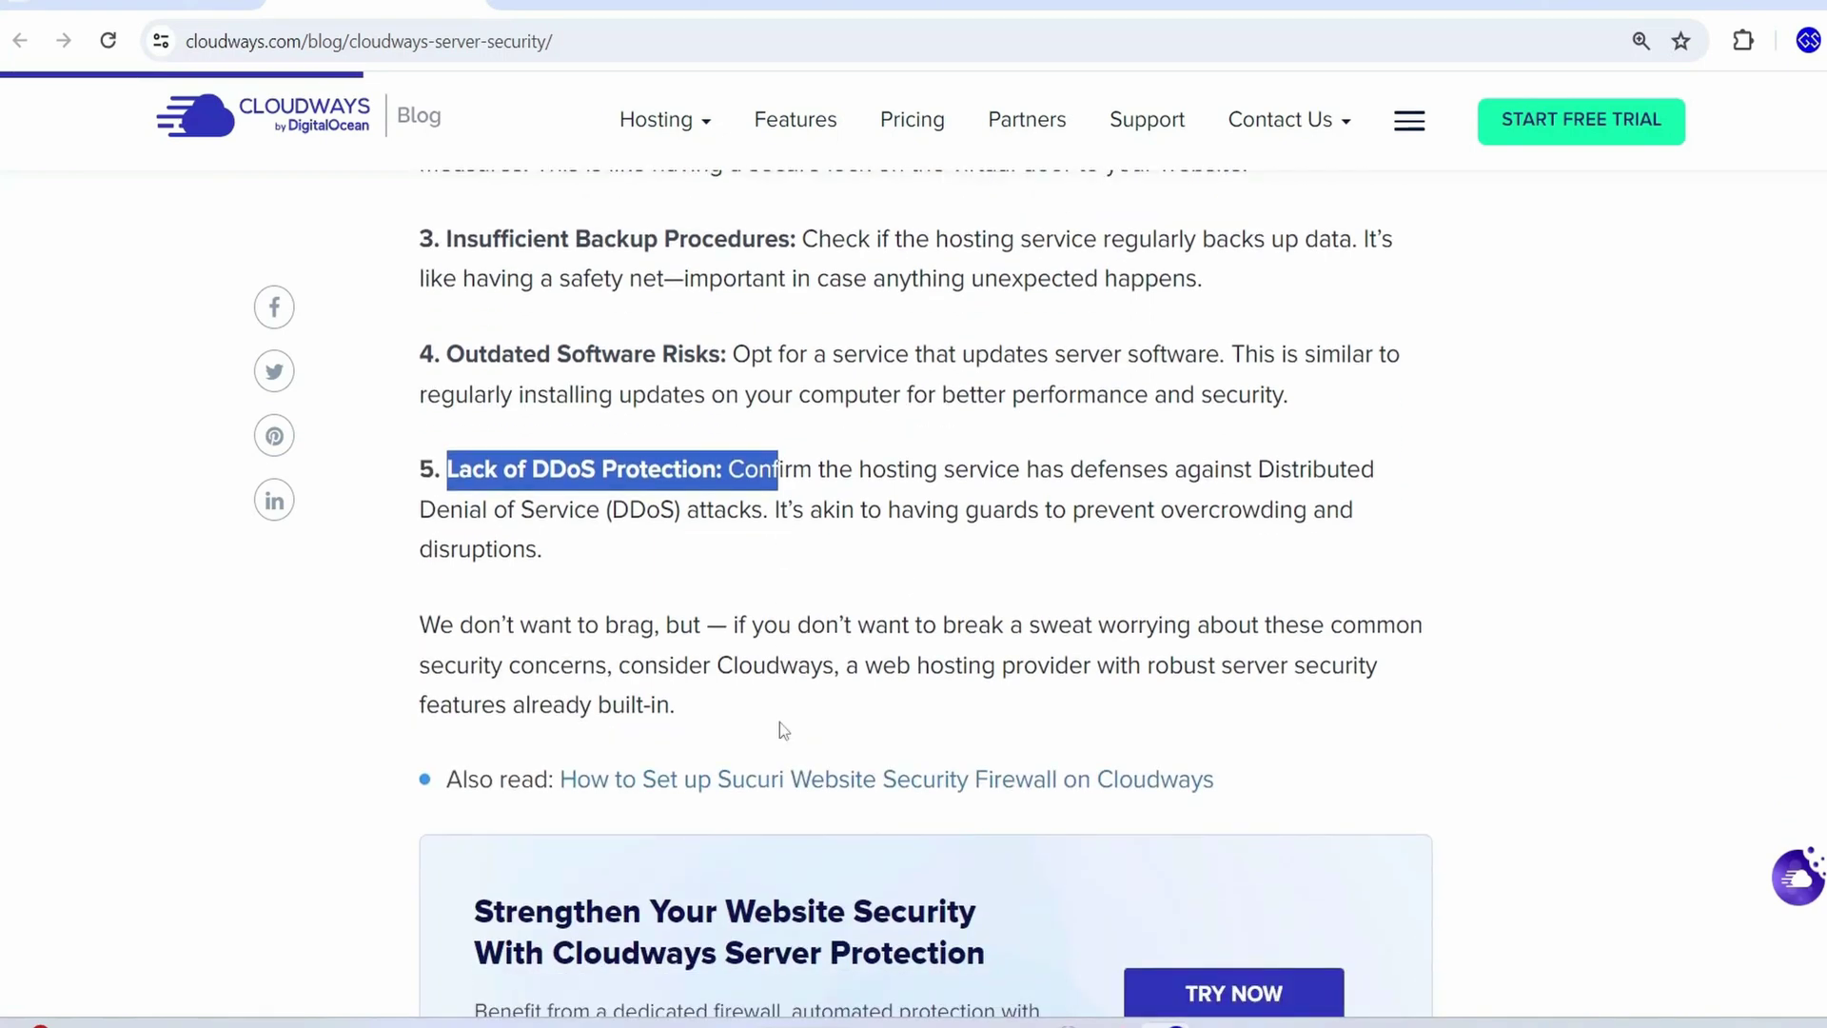
# Examine the article's list of Cloudways server security features, from DDoS Mitigation through Regular Security Patches to SafeUpdates
pyautogui.scroll(-7, 907, 580)
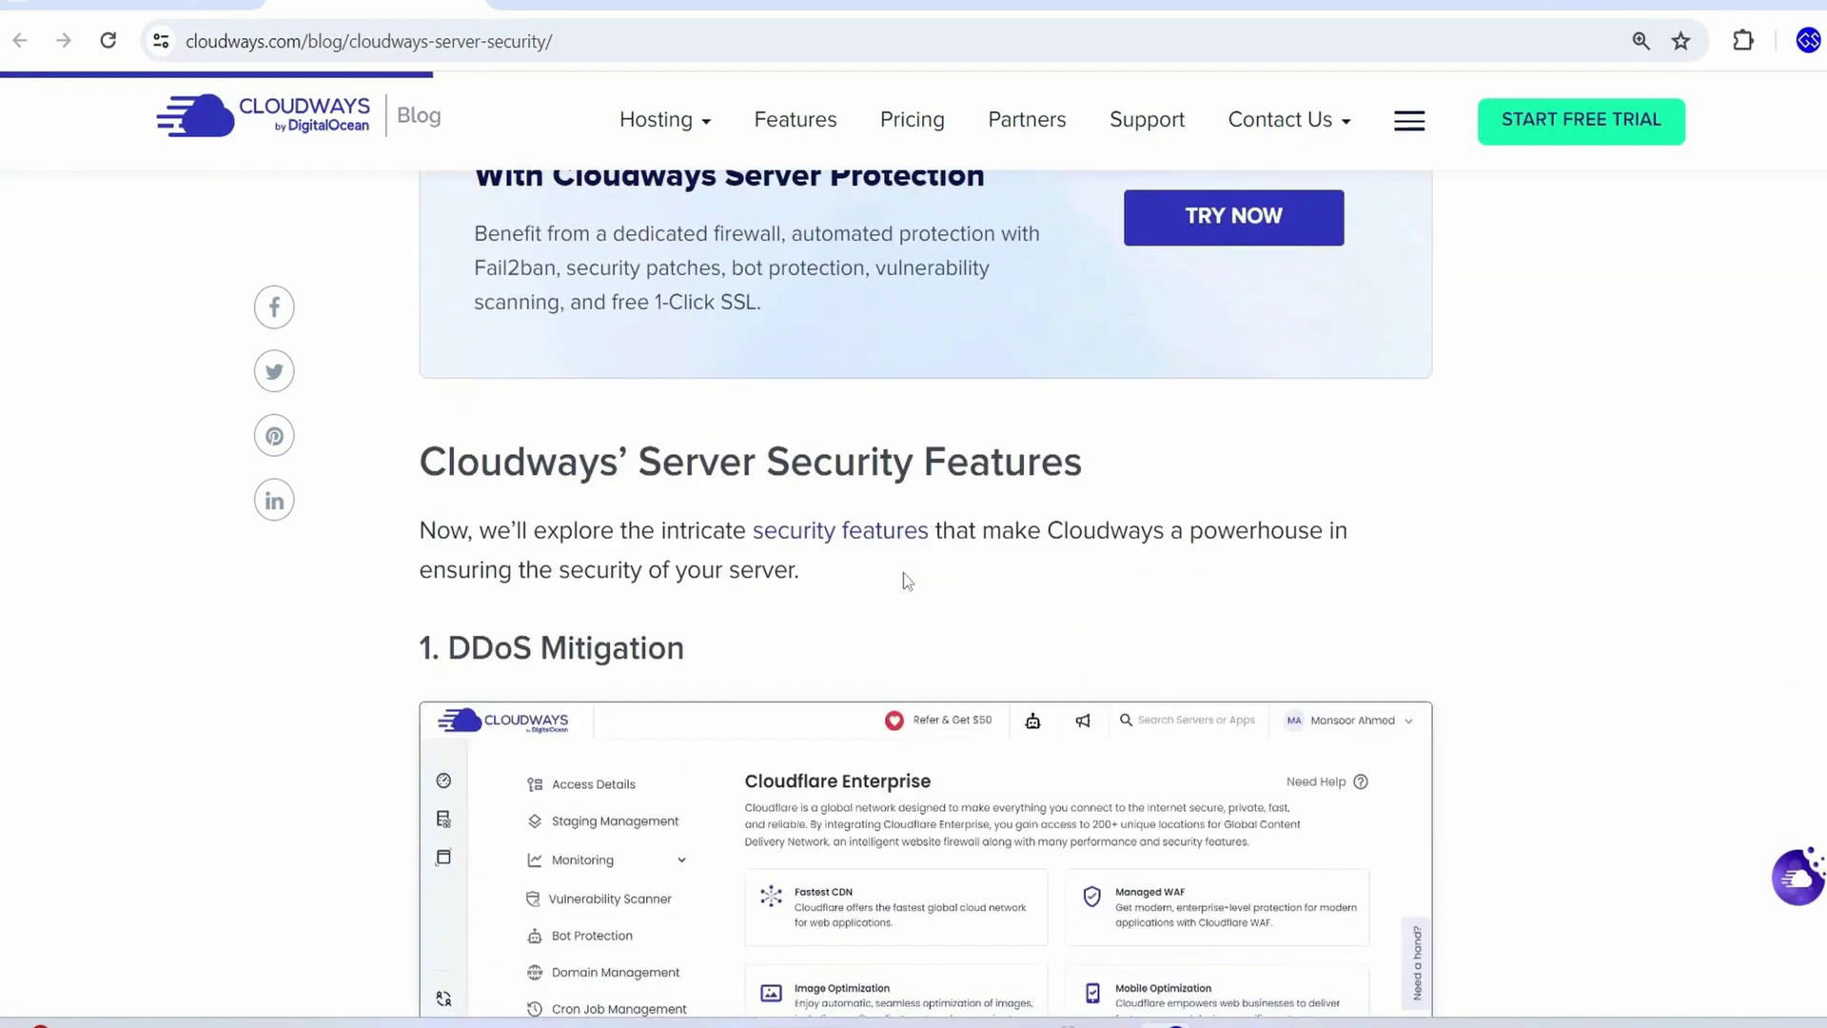
pyautogui.moveTo(450, 522); pyautogui.dragTo(856, 496)
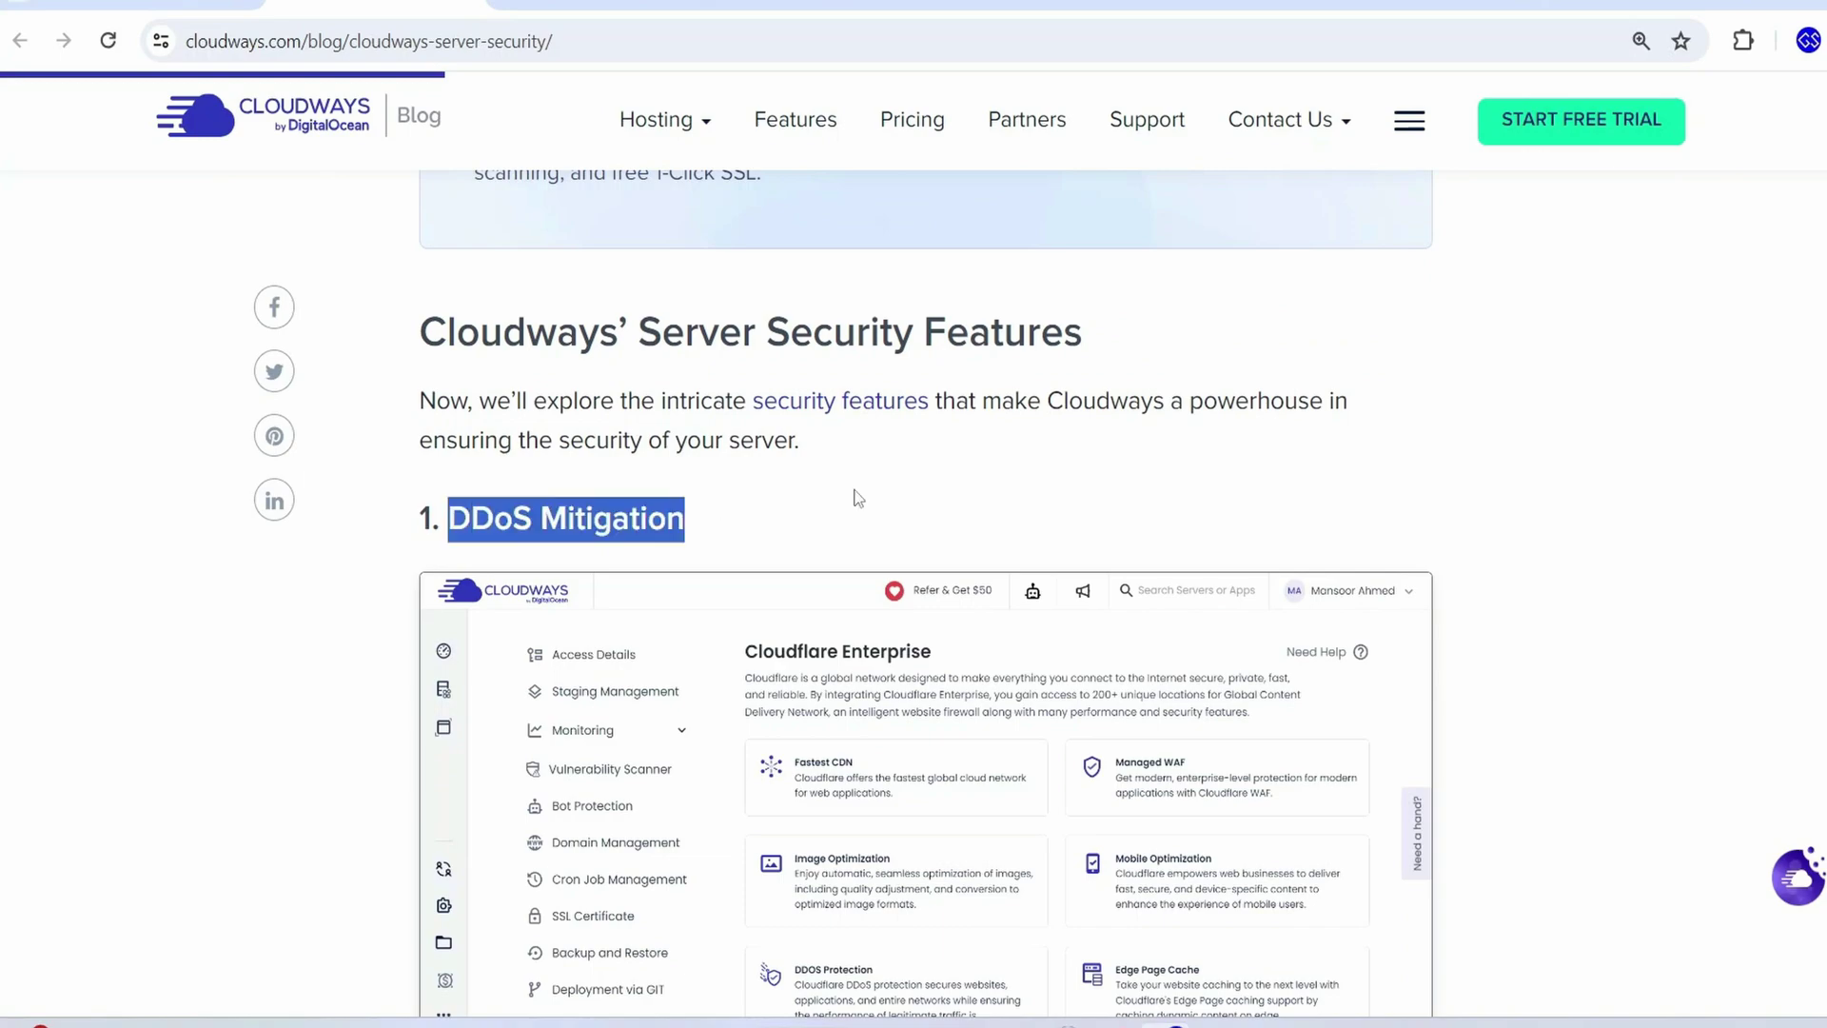
pyautogui.scroll(-8, 855, 495)
pyautogui.moveTo(455, 384); pyautogui.dragTo(942, 371)
pyautogui.scroll(-7, 945, 371)
pyautogui.moveTo(522, 385); pyautogui.dragTo(898, 388)
pyautogui.scroll(-7, 898, 387)
pyautogui.moveTo(485, 396); pyautogui.dragTo(903, 393)
pyautogui.scroll(-5, 898, 384)
pyautogui.moveTo(475, 620); pyautogui.dragTo(800, 619)
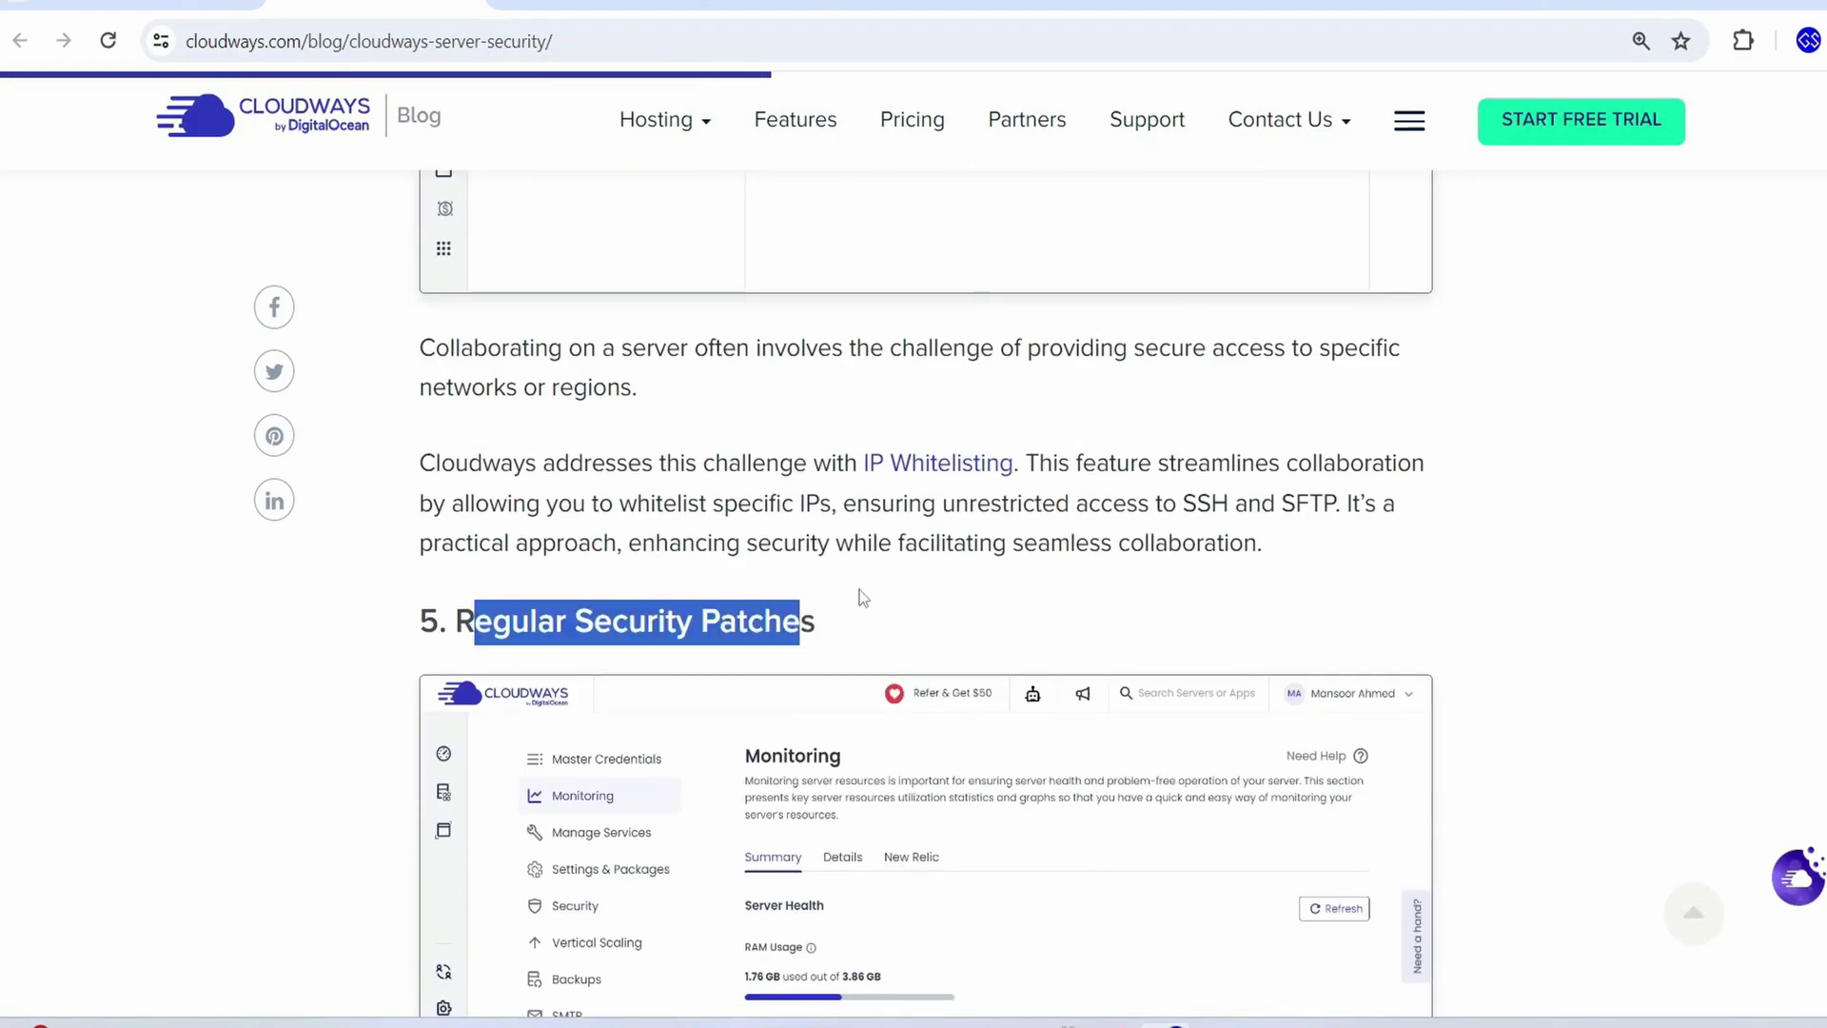
pyautogui.scroll(-14, 863, 597)
pyautogui.scroll(8, 965, 482)
pyautogui.scroll(-20, 961, 474)
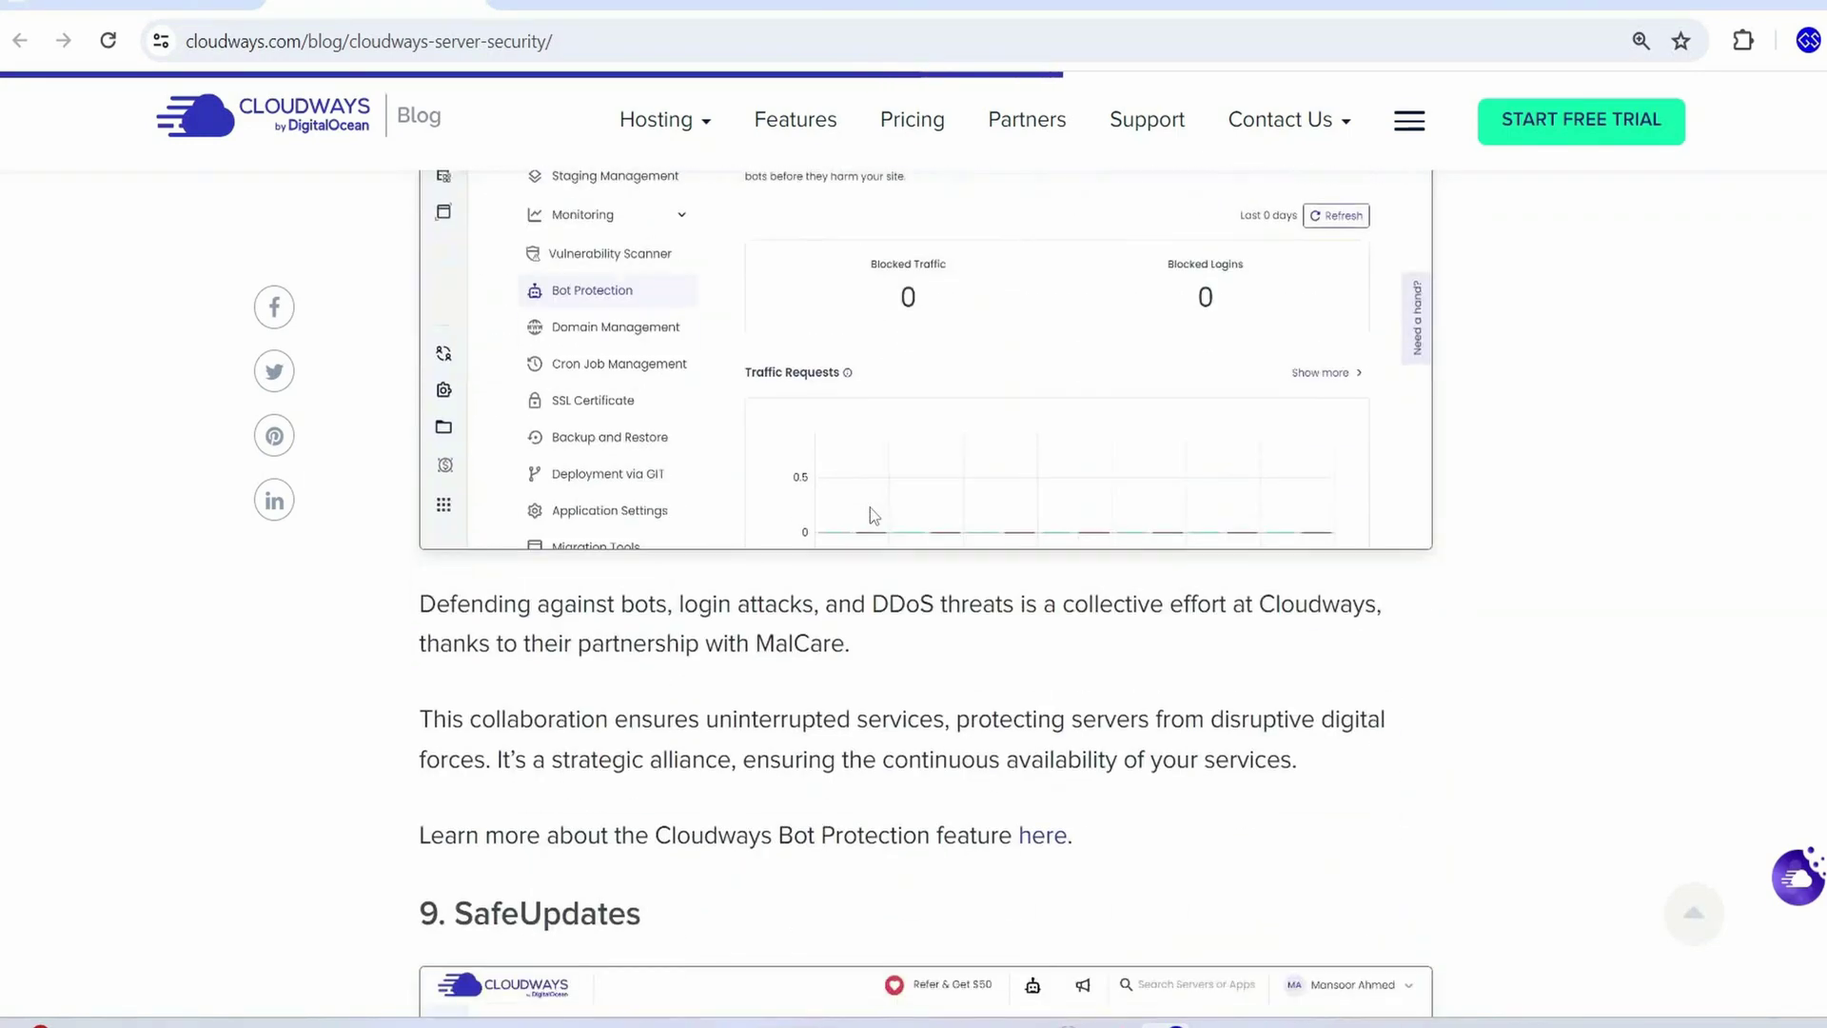
# Highlight the server security article's web address and look back over its Bot Protection and Dedicated Server-Level Firewalls sections
pyautogui.click(700, 41)
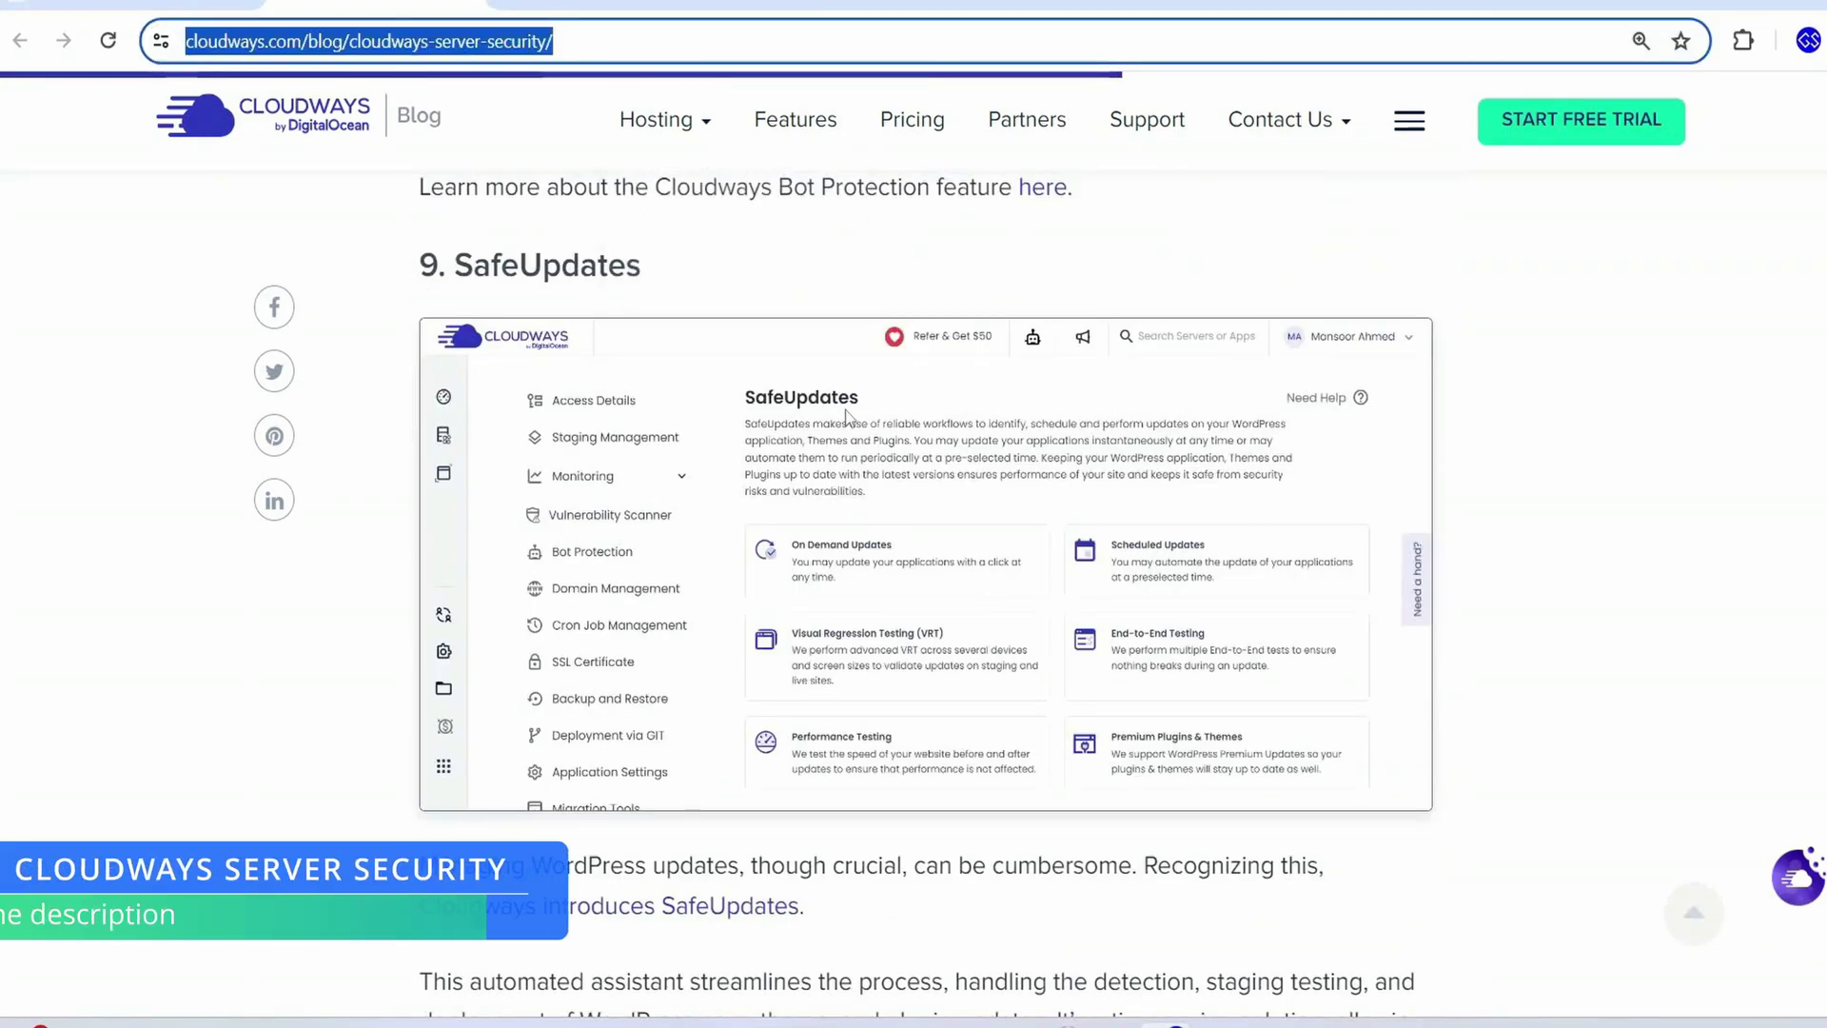
pyautogui.scroll(8, 710, 571)
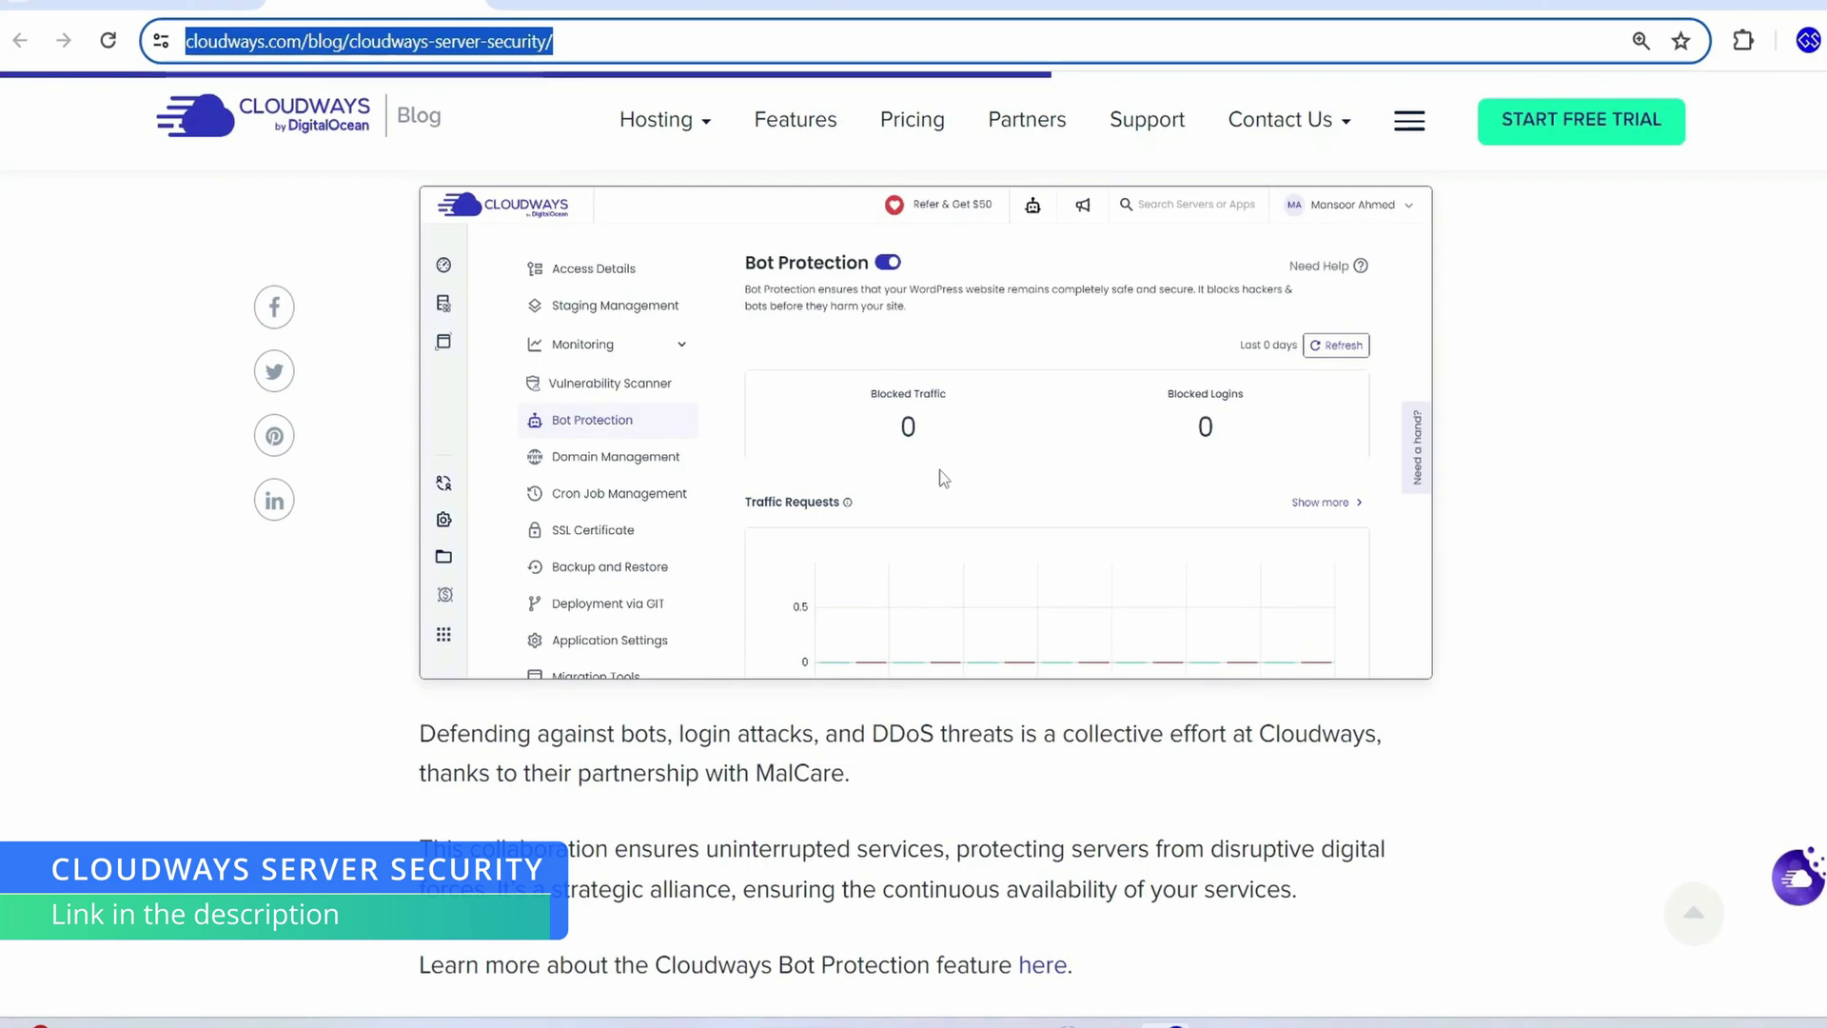
pyautogui.scroll(5, 824, 609)
pyautogui.scroll(2, 824, 609)
pyautogui.click(824, 610)
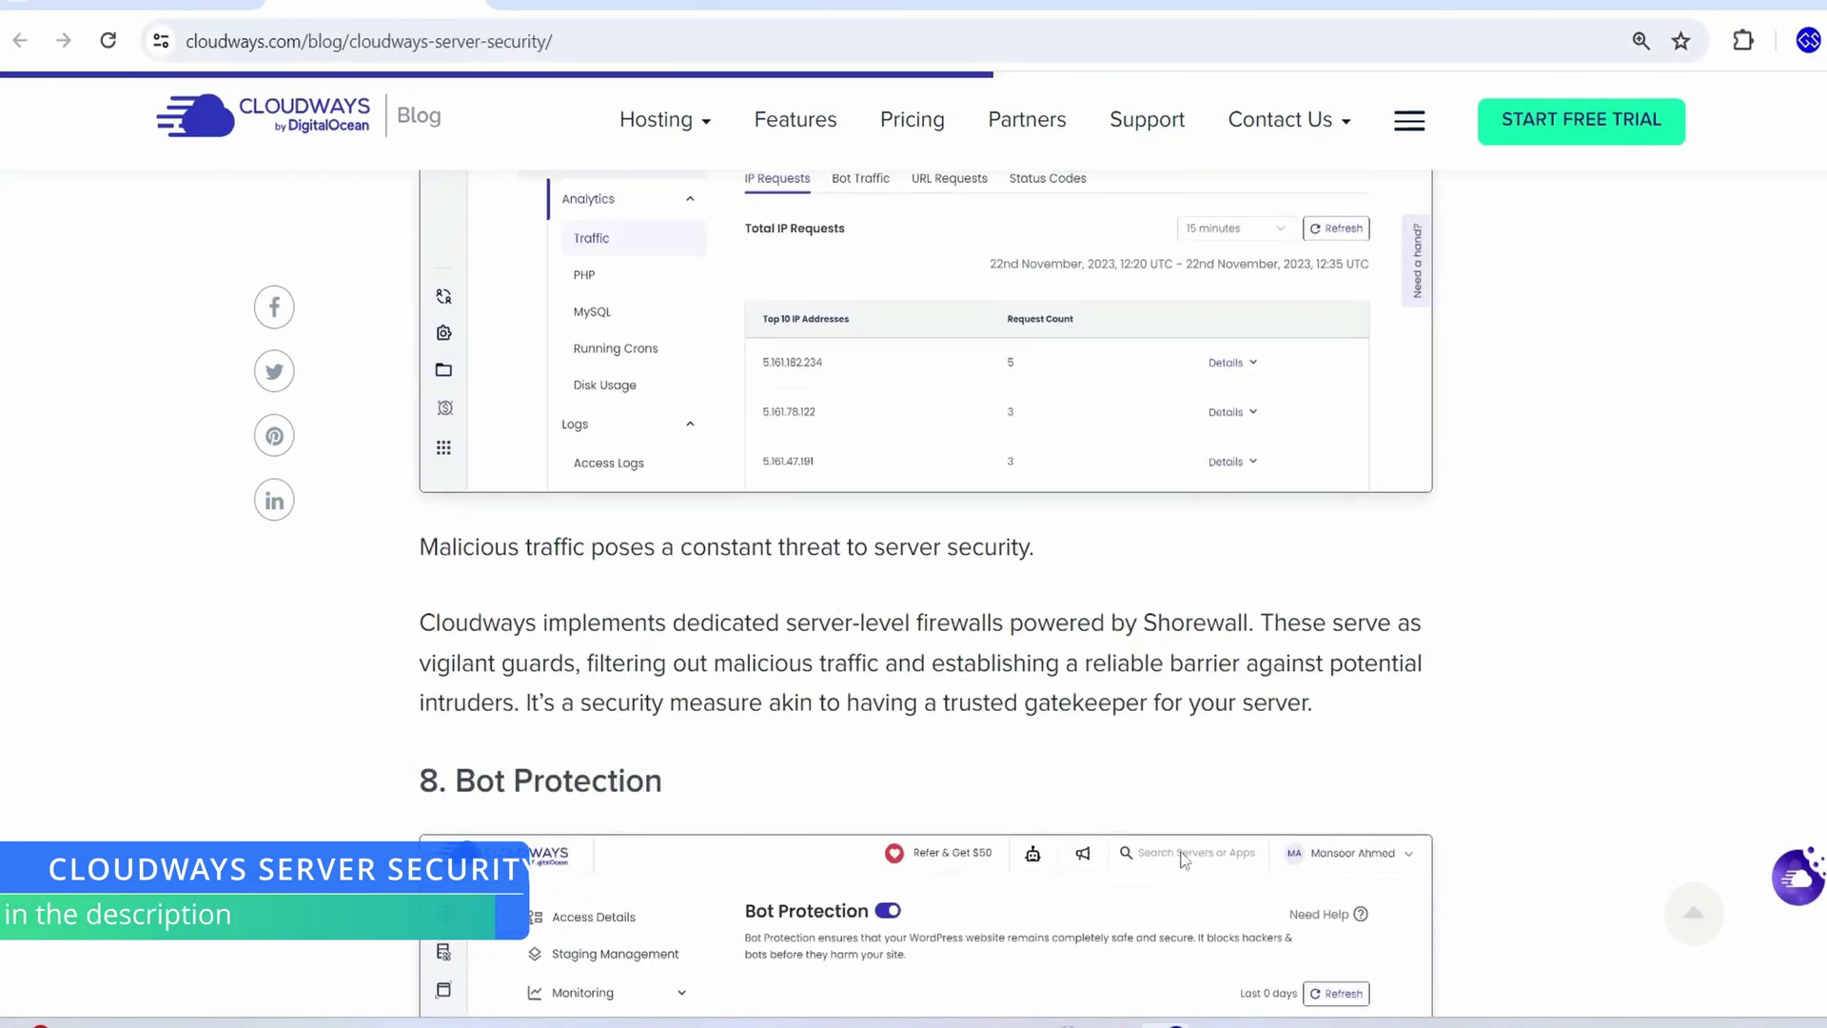
pyautogui.scroll(7, 815, 704)
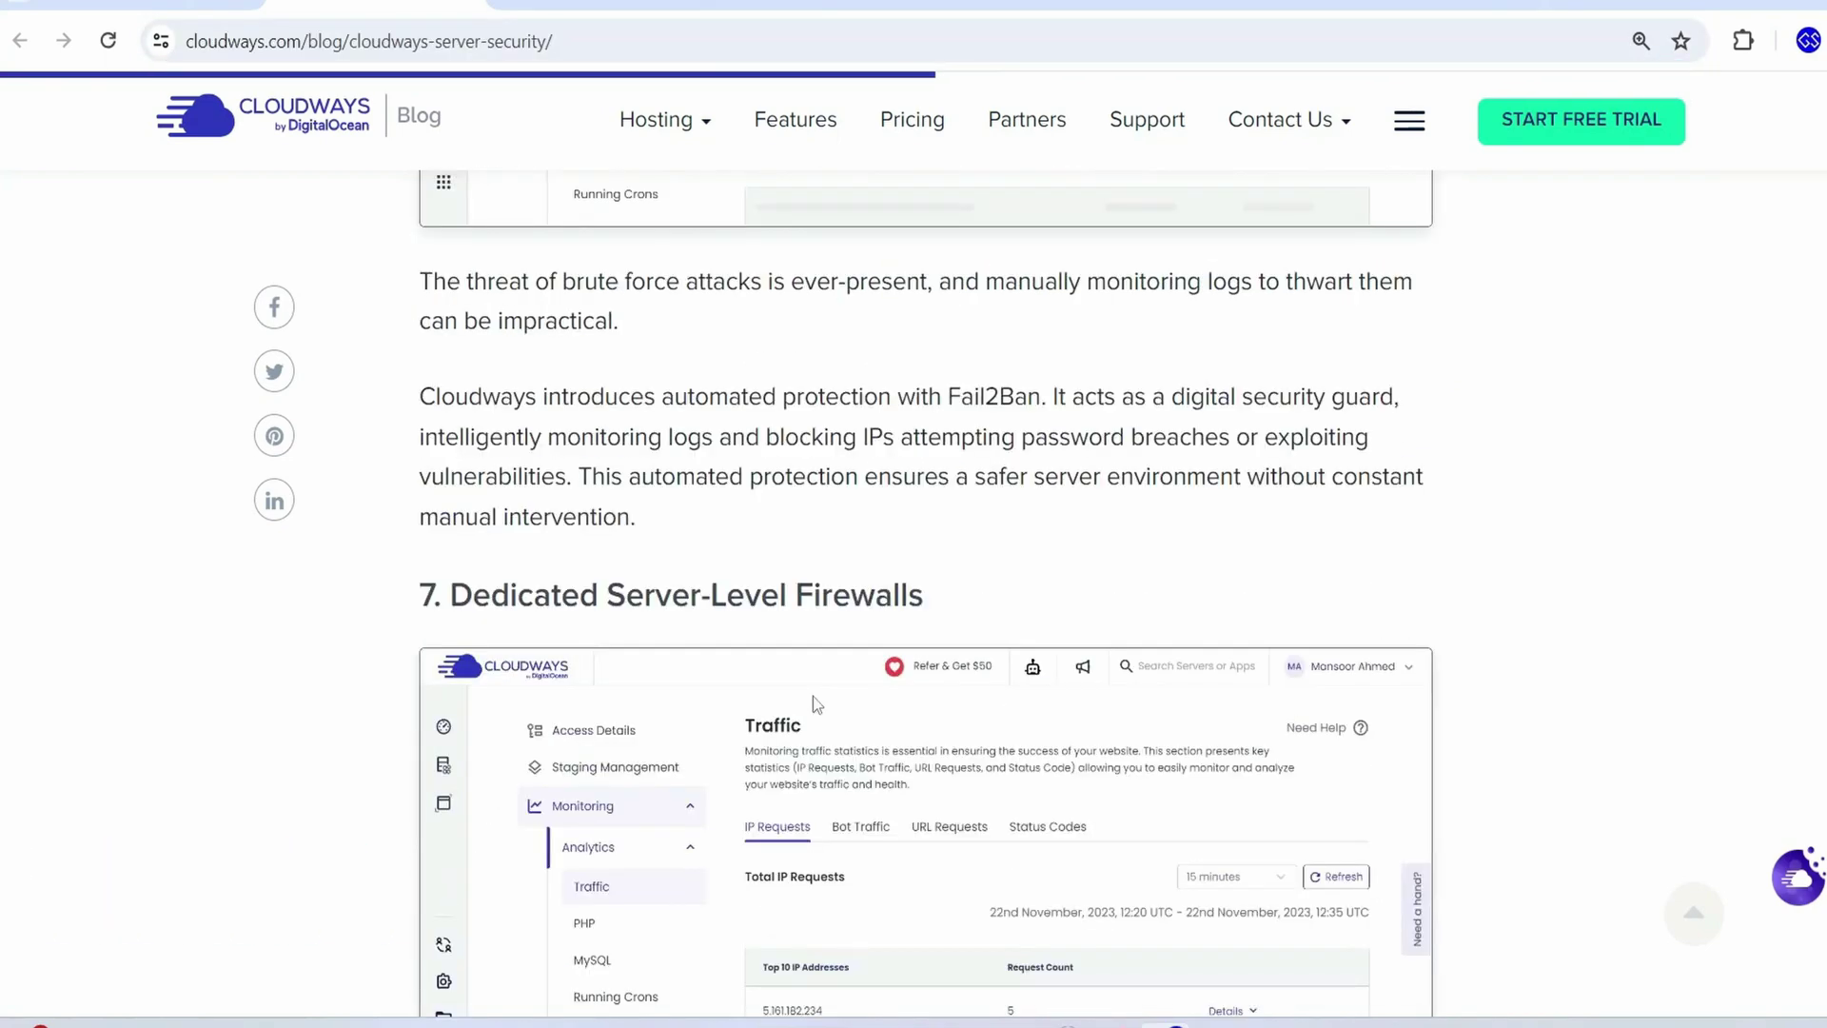
pyautogui.scroll(-8, 892, 557)
pyautogui.scroll(10, 893, 557)
# Switch to the Cloudways pricing page and check the DO1GB plan's RAM, processor, storage and monthly price
pyautogui.click(1495, 4)
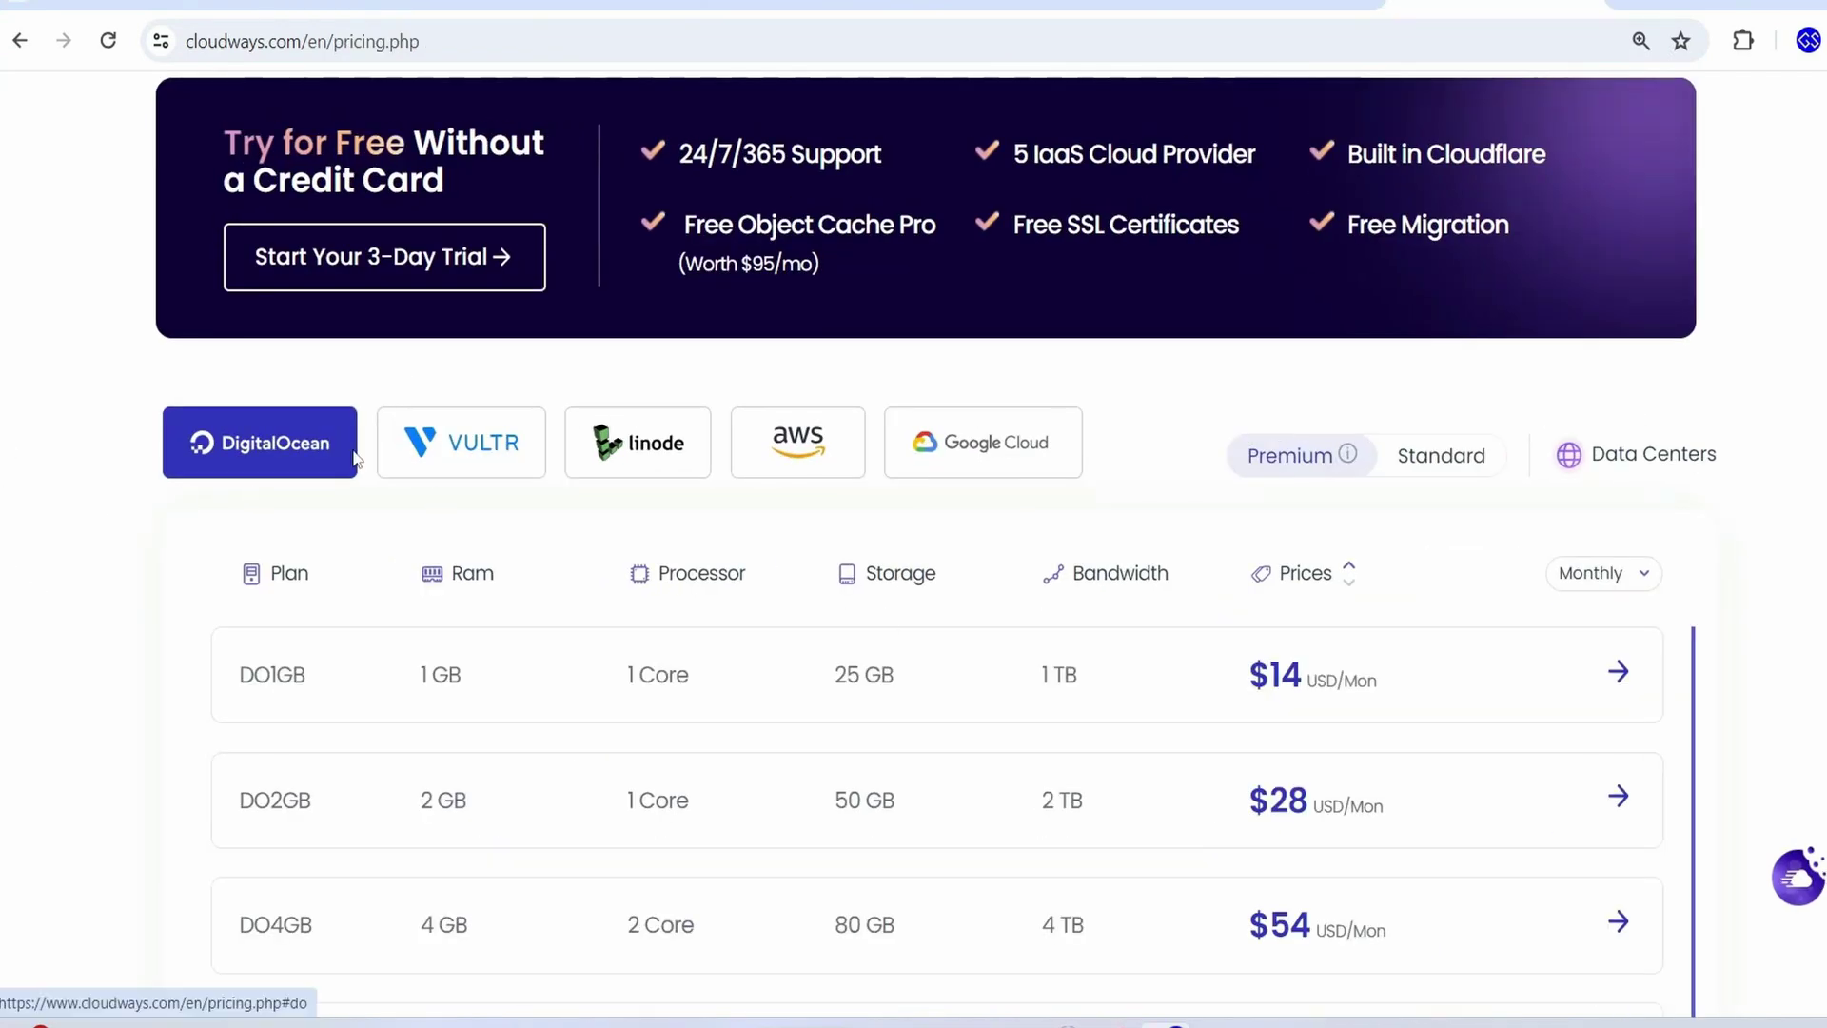
pyautogui.moveTo(371, 682); pyautogui.dragTo(659, 672)
pyautogui.moveTo(848, 682); pyautogui.dragTo(1009, 700)
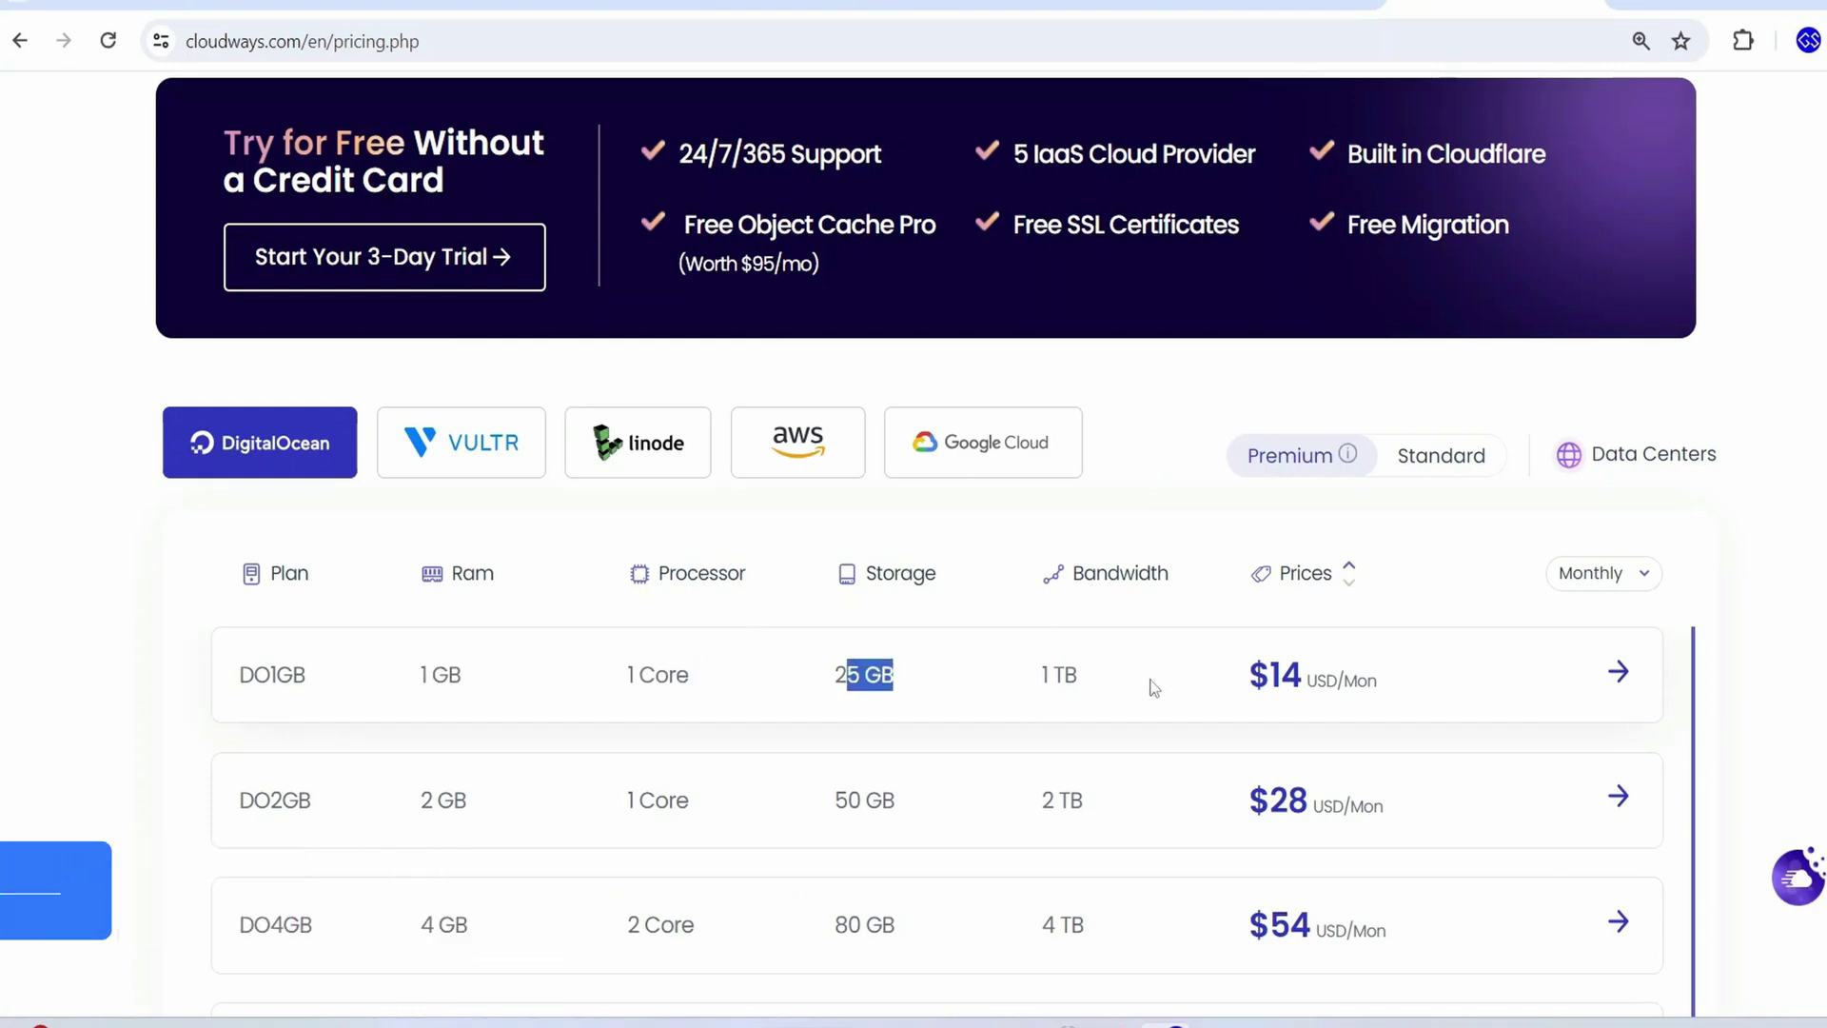
pyautogui.click(1197, 683)
pyautogui.moveTo(1279, 669); pyautogui.dragTo(1424, 665)
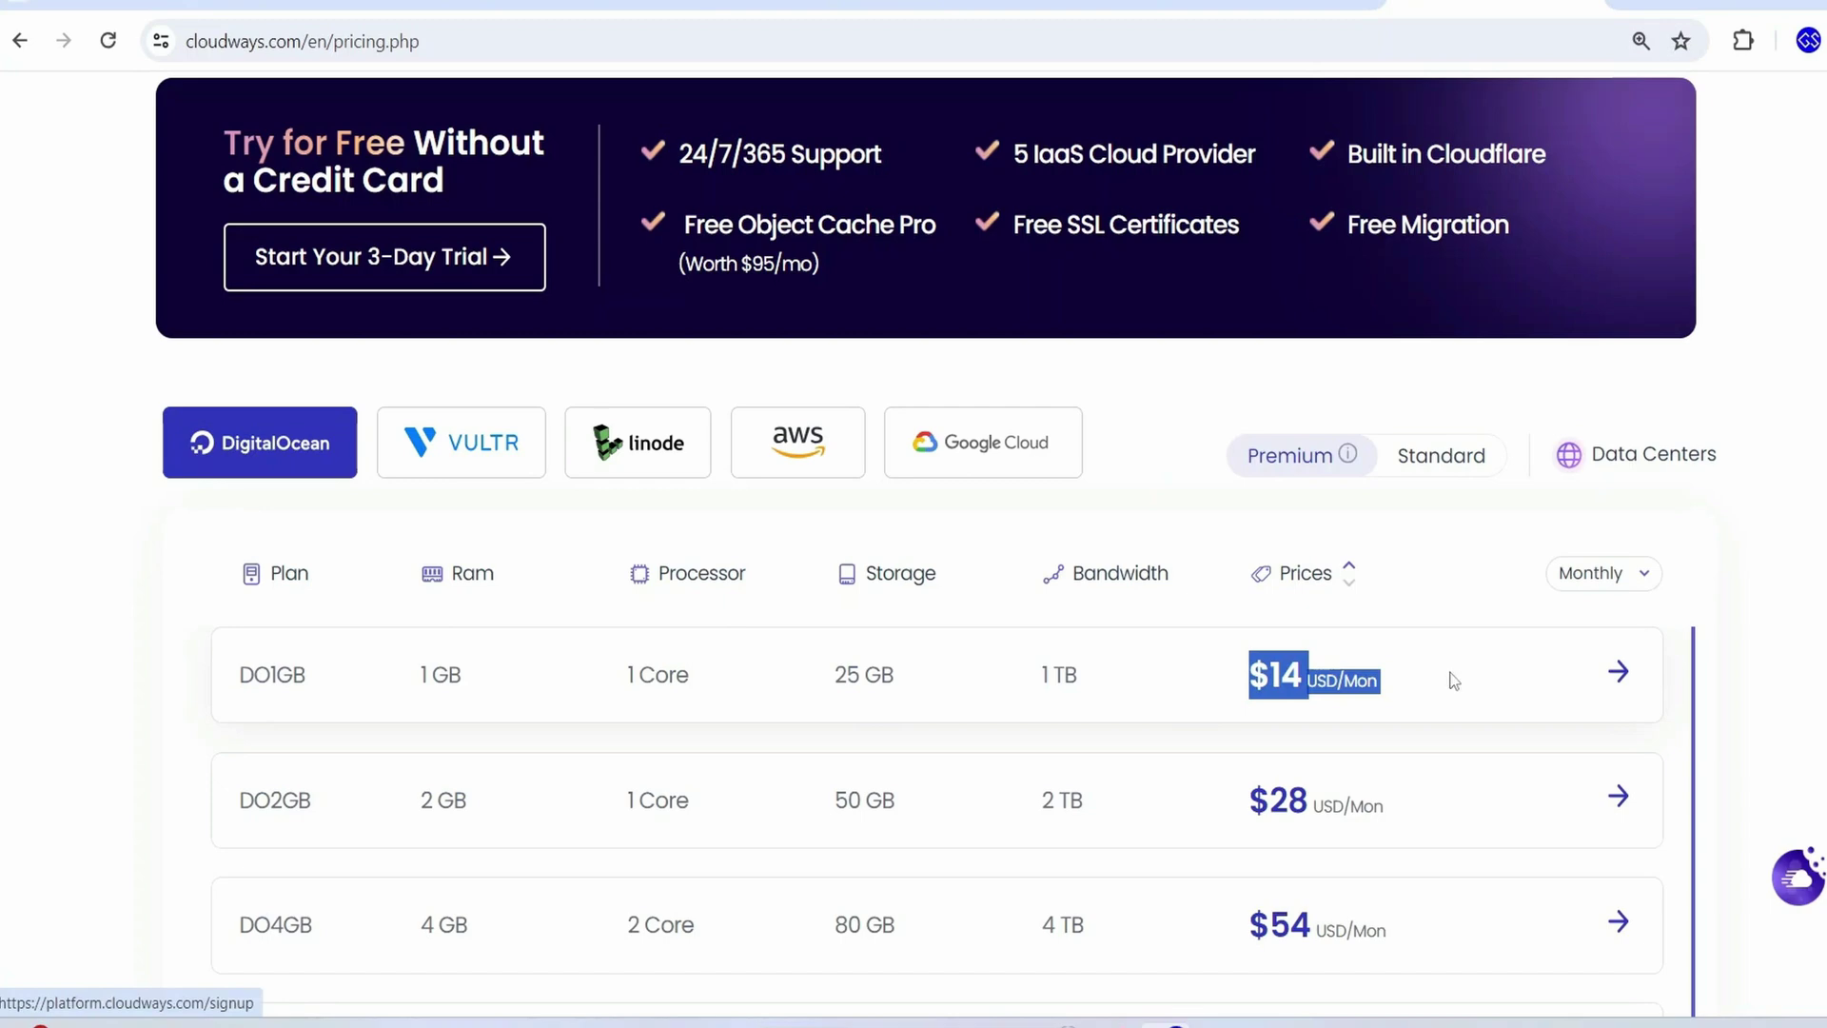
pyautogui.click(1453, 680)
# Look through the rest of the pricing page and its free trial banner above the hosting plans
pyautogui.scroll(-15, 168, 351)
pyautogui.moveTo(134, 331); pyautogui.dragTo(470, 819)
pyautogui.click(476, 782)
pyautogui.scroll(15, 571, 768)
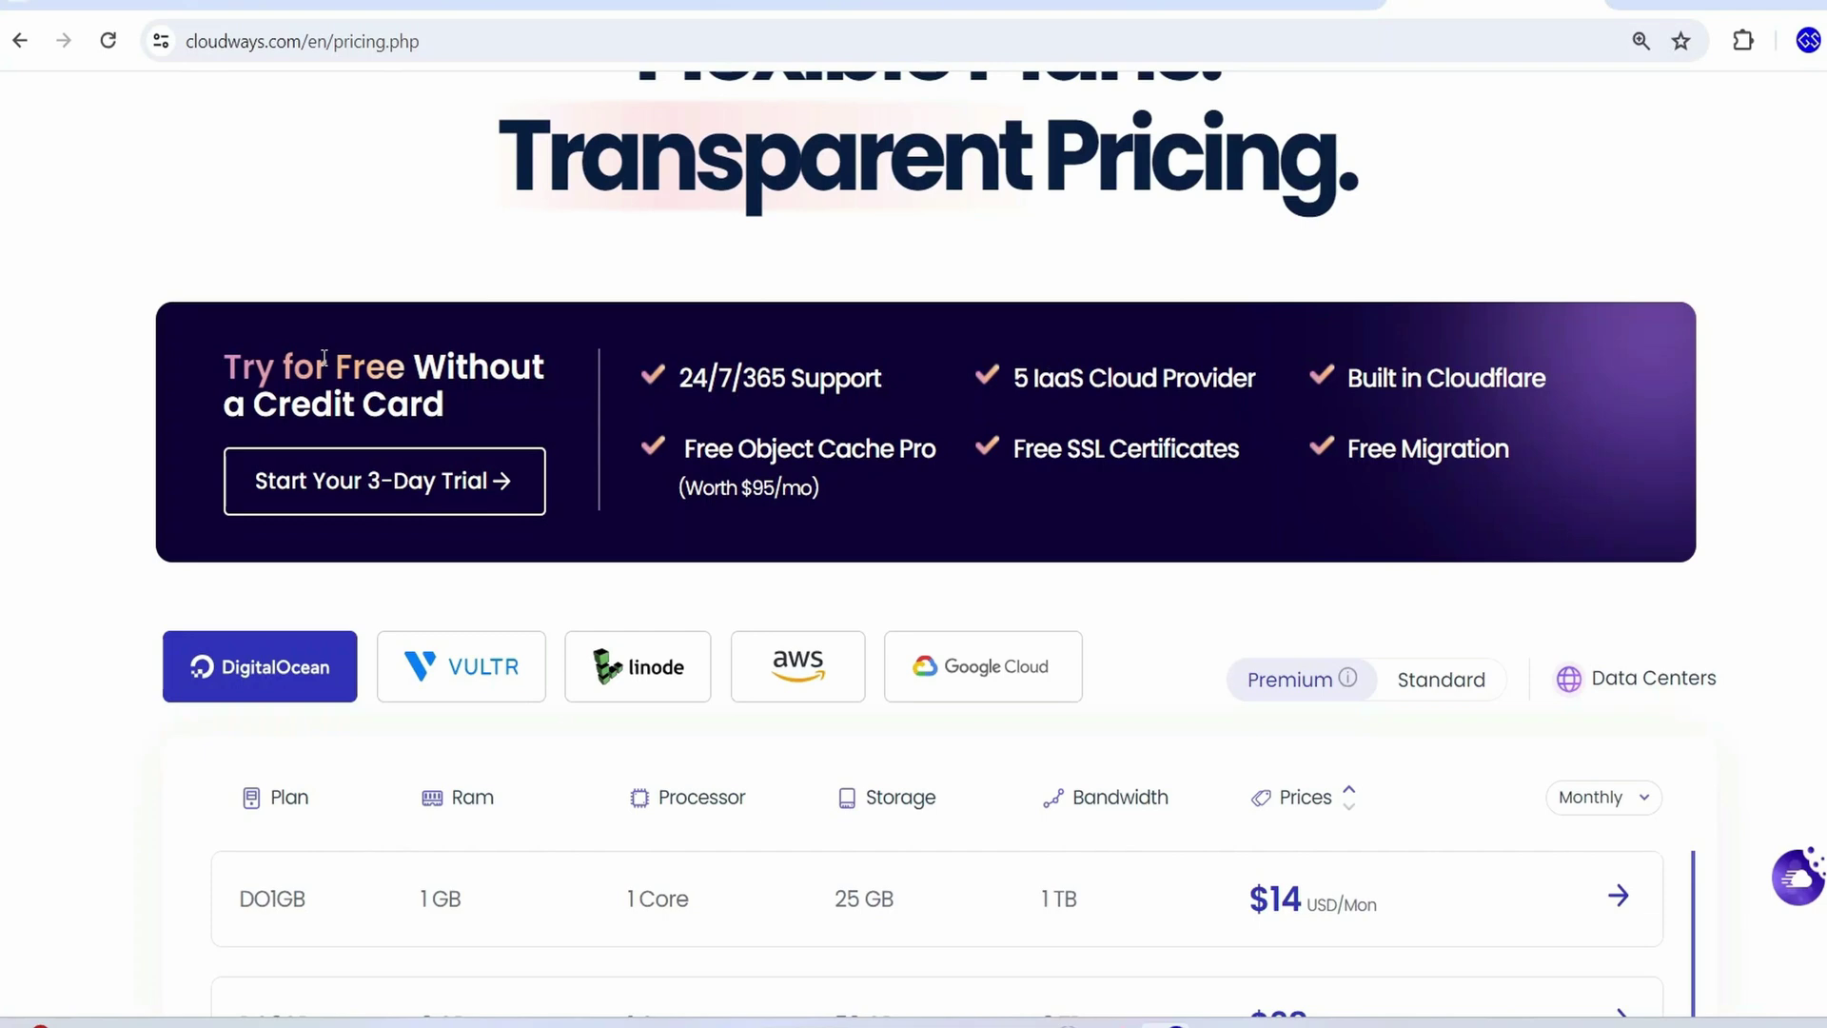
pyautogui.scroll(-5, 330, 395)
pyautogui.scroll(4, 834, 632)
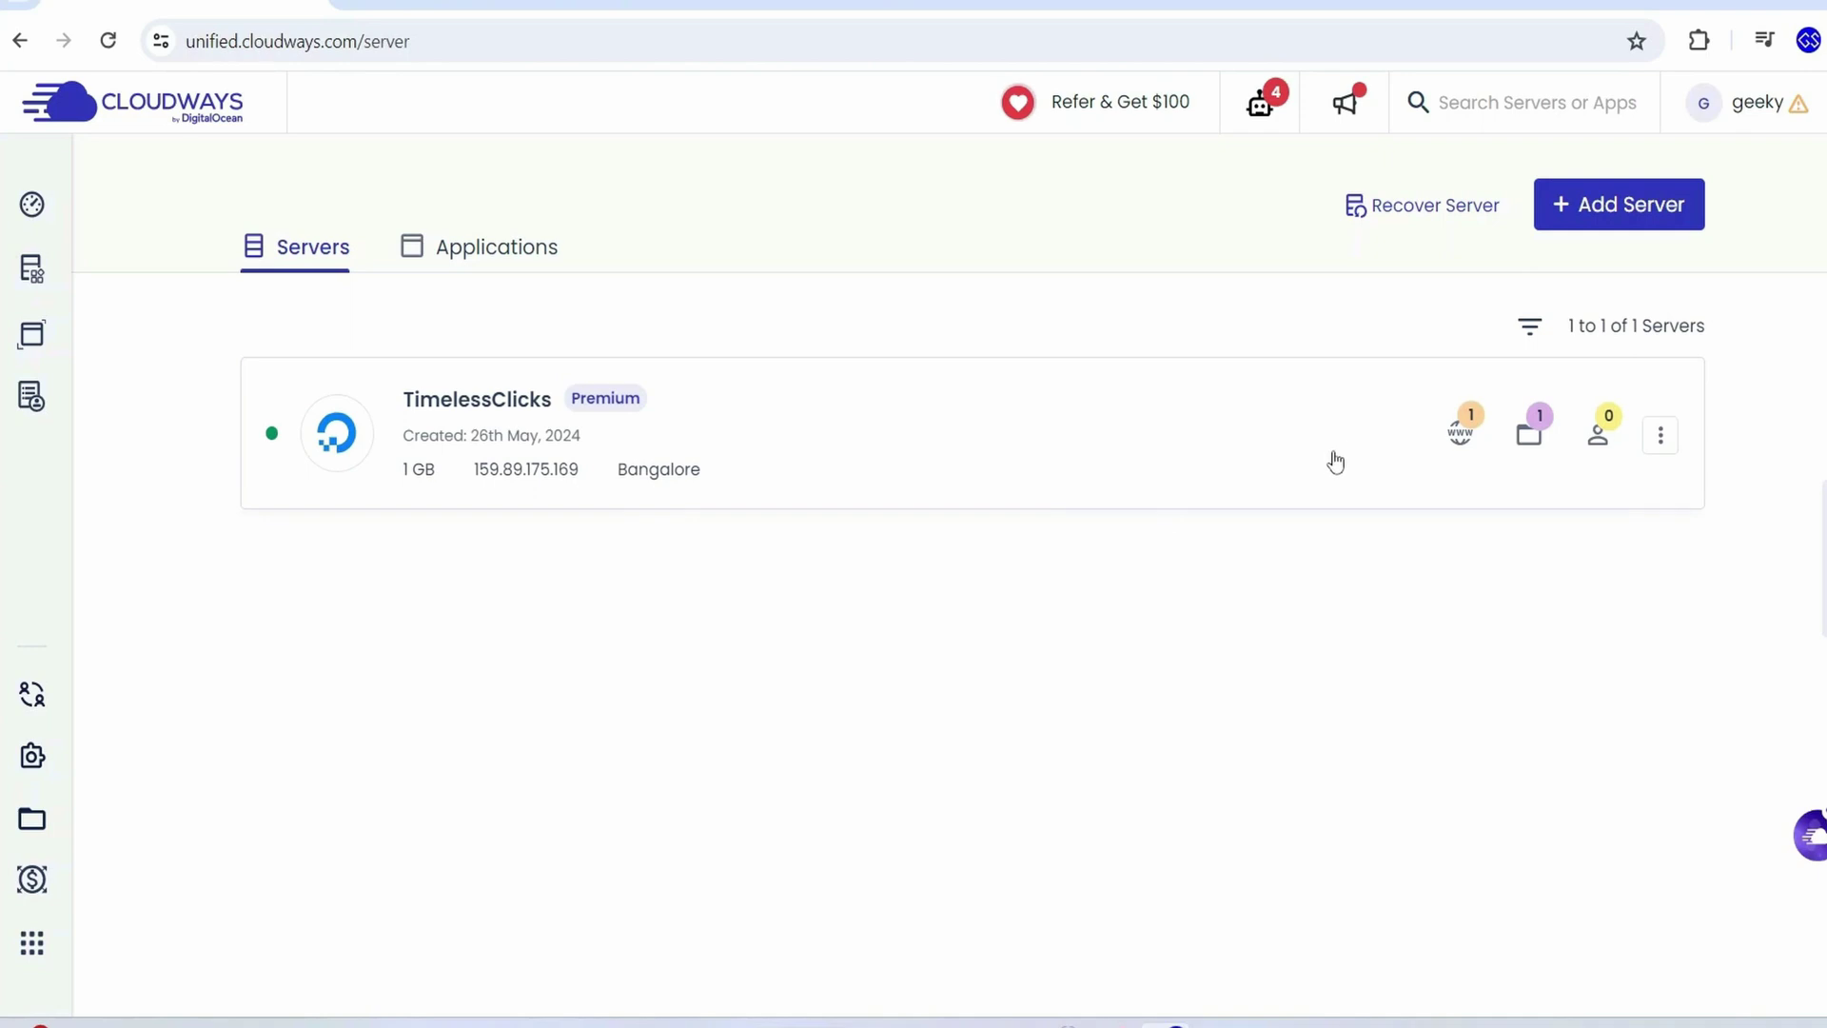
# Open the TimelessClicks WordPress application installed on the TimelessClicks server and view its access details
pyautogui.click(1462, 438)
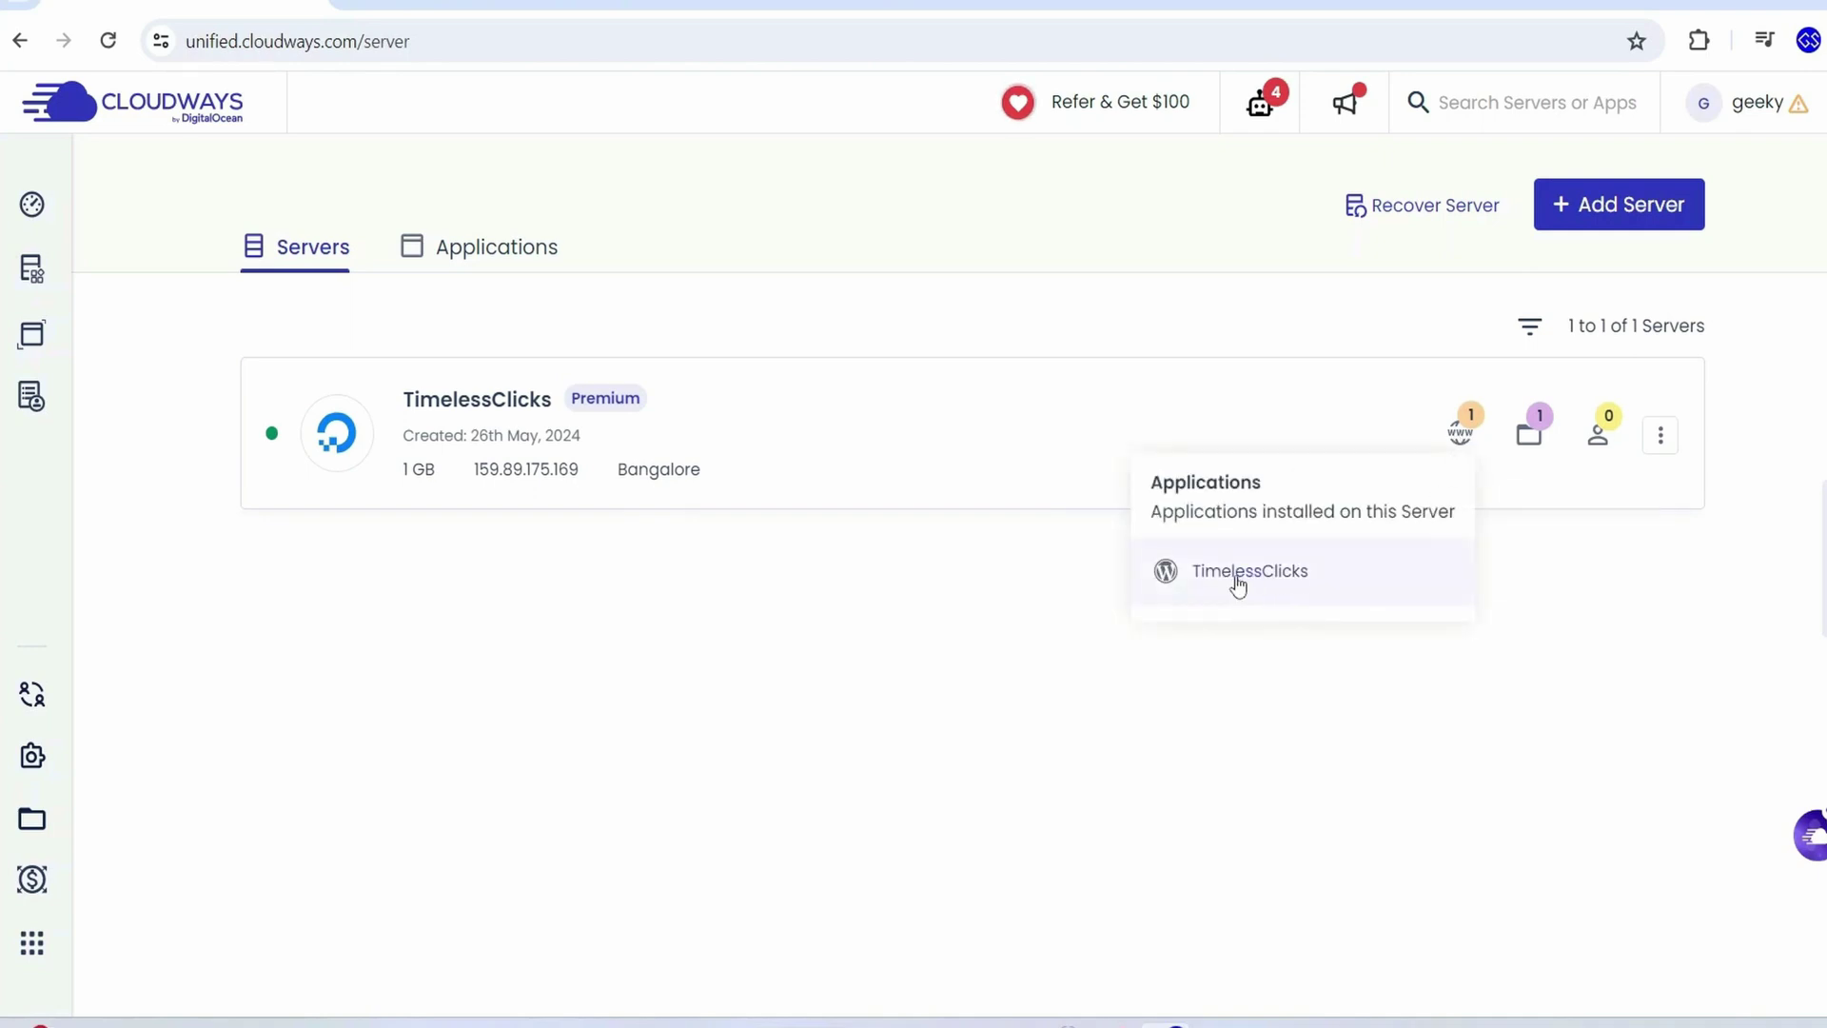
pyautogui.click(1268, 573)
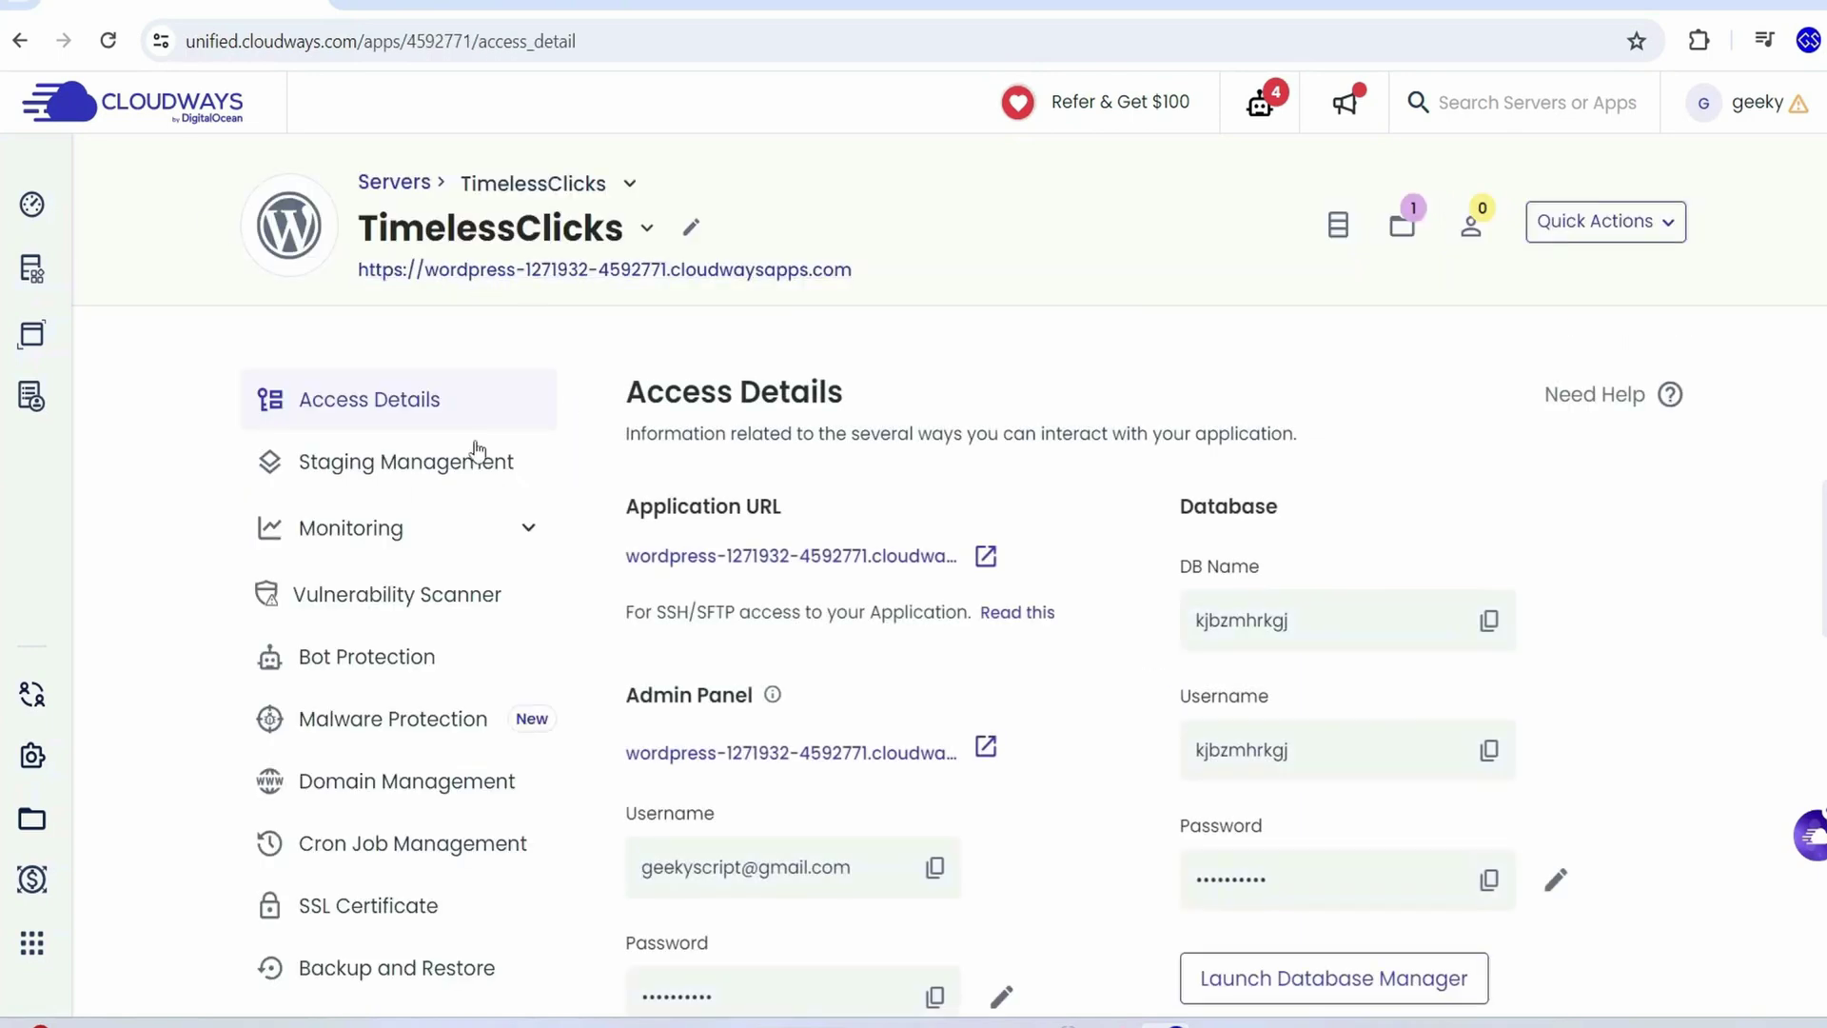
pyautogui.moveTo(619, 392); pyautogui.dragTo(983, 402)
pyautogui.click(982, 402)
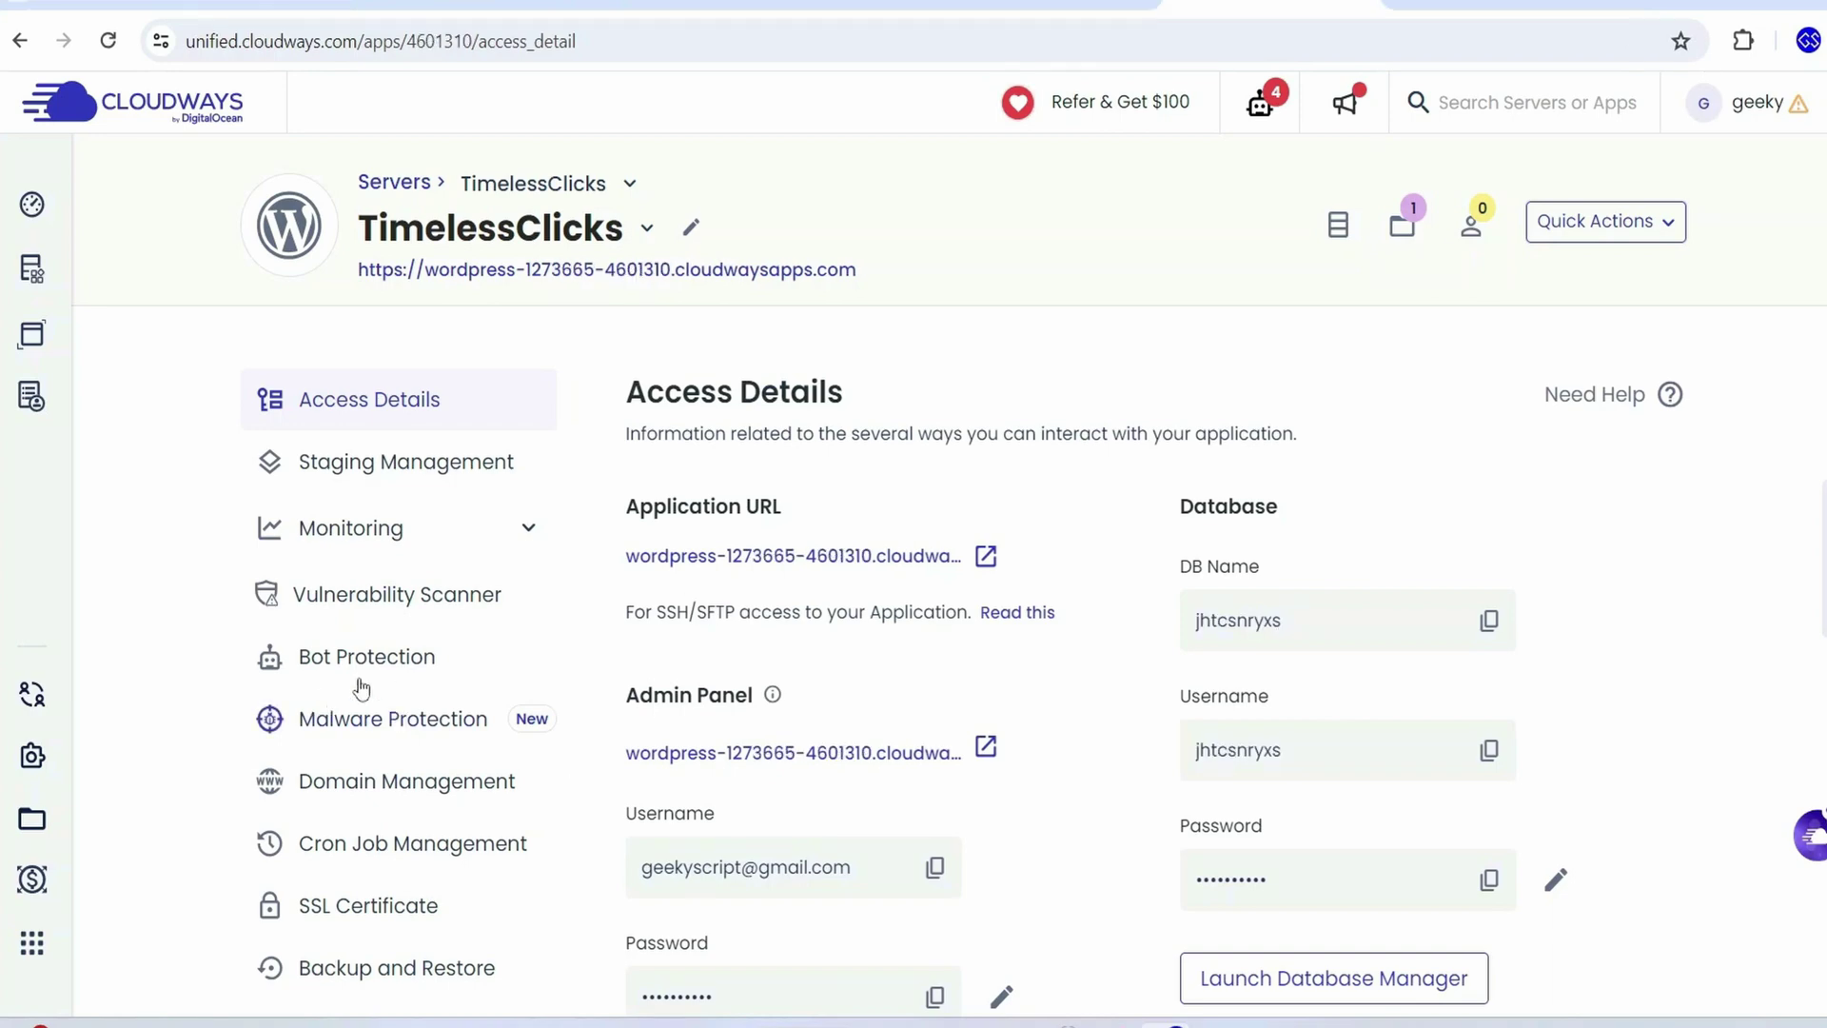
# Open the application's Malware Protection settings and read the notice about malware attacks
pyautogui.click(435, 731)
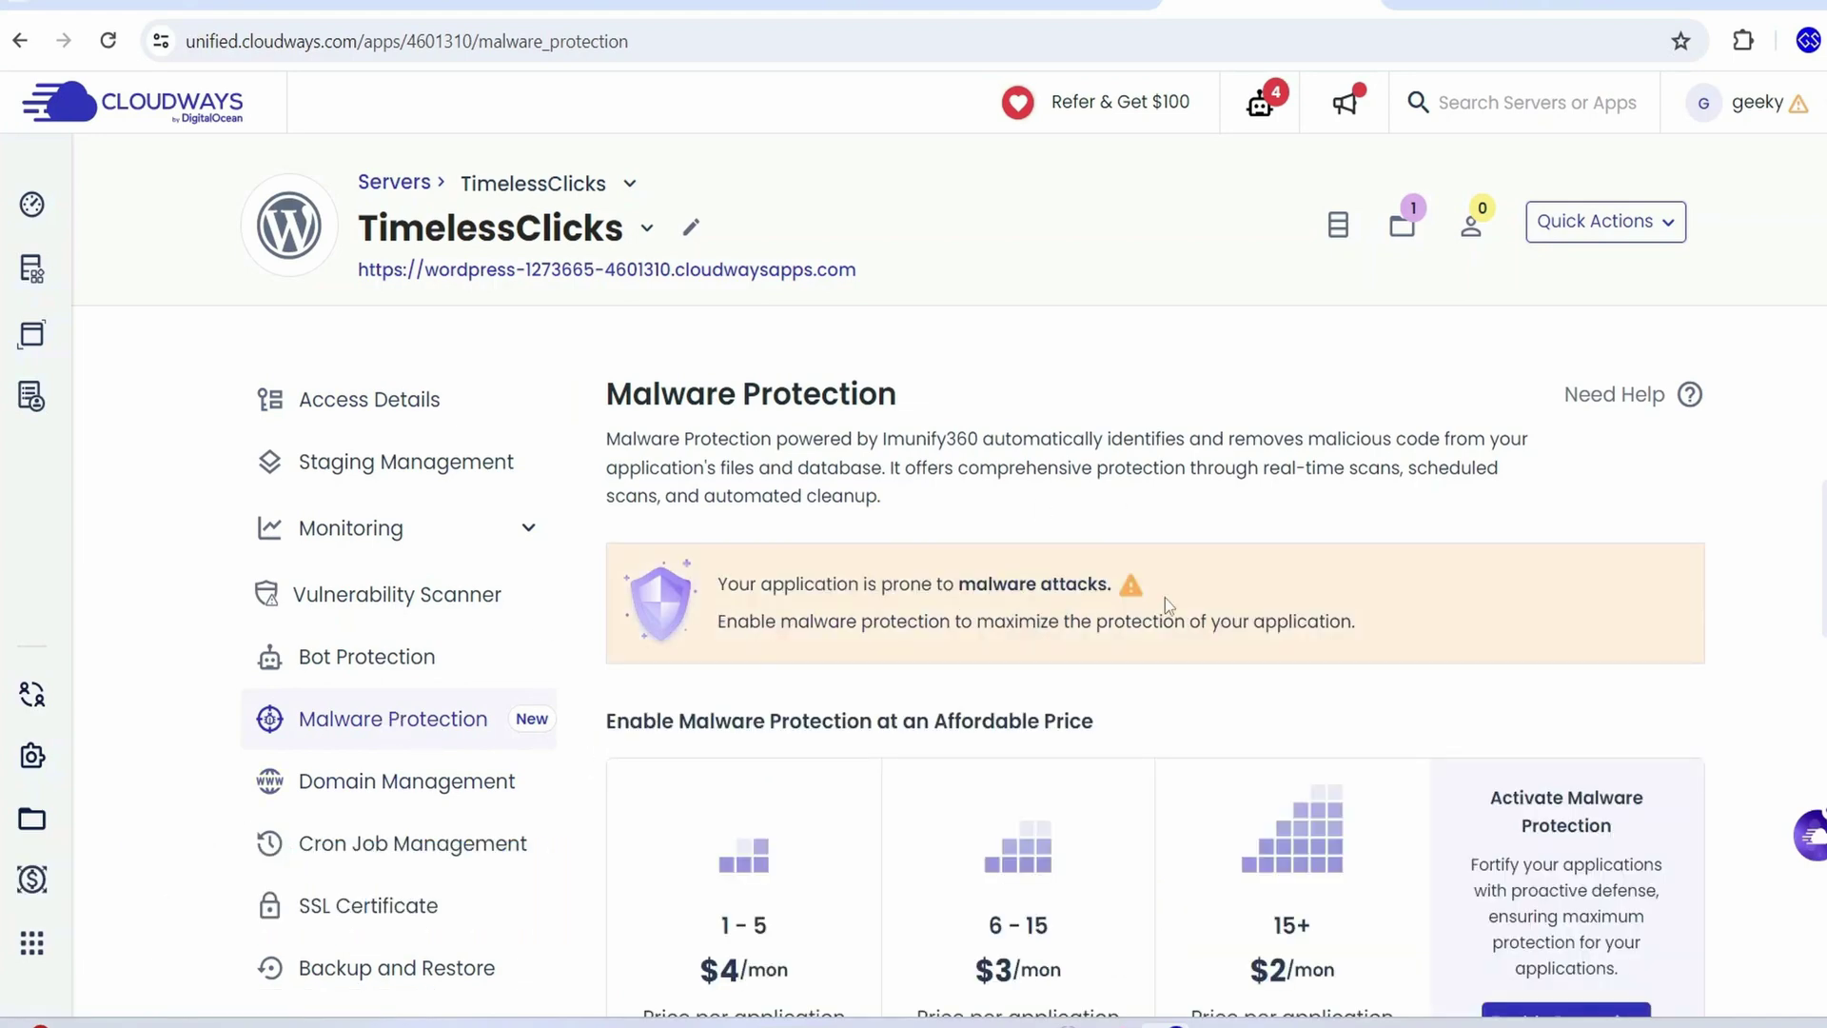
pyautogui.scroll(-3, 1168, 605)
pyautogui.scroll(2, 1168, 606)
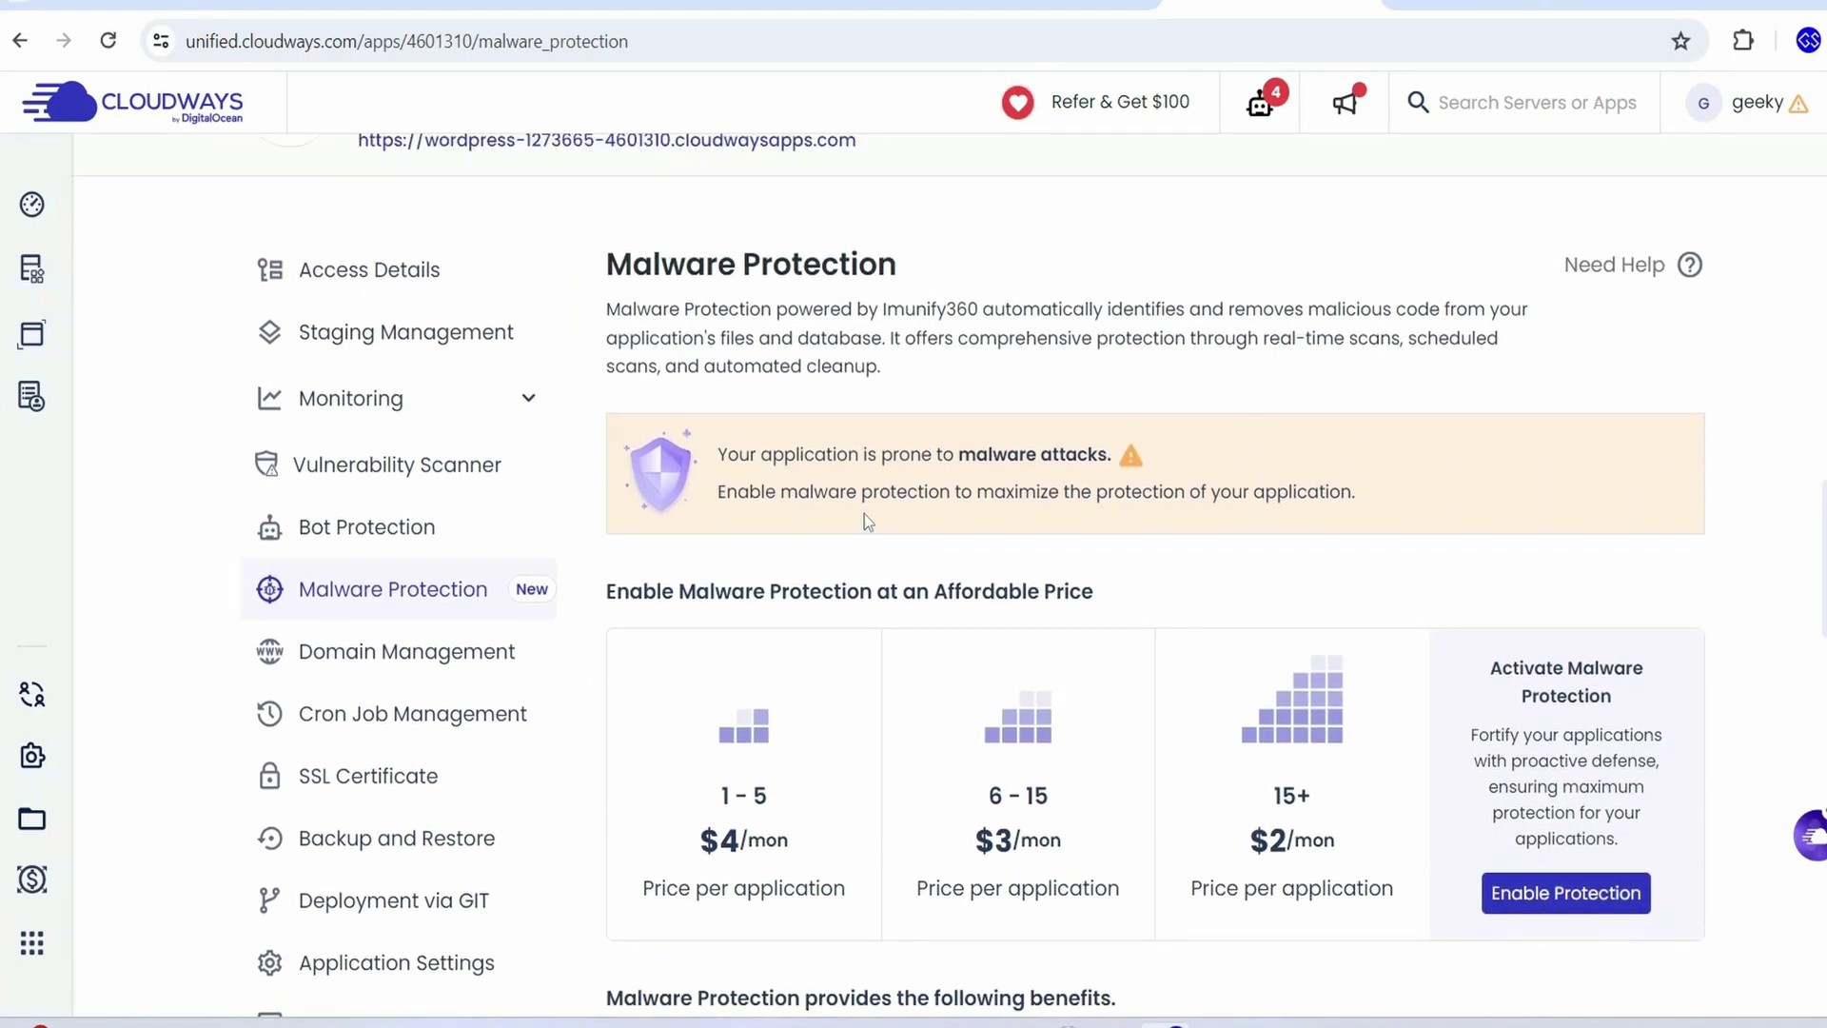
pyautogui.moveTo(757, 458); pyautogui.dragTo(1110, 458)
pyautogui.click(1026, 460)
pyautogui.moveTo(961, 458); pyautogui.dragTo(1111, 458)
pyautogui.click(1073, 447)
# Compare the monthly Malware Protection price per application for the 1 - 5, 6 - 15 and 15+ tiers
pyautogui.moveTo(714, 790); pyautogui.dragTo(836, 809)
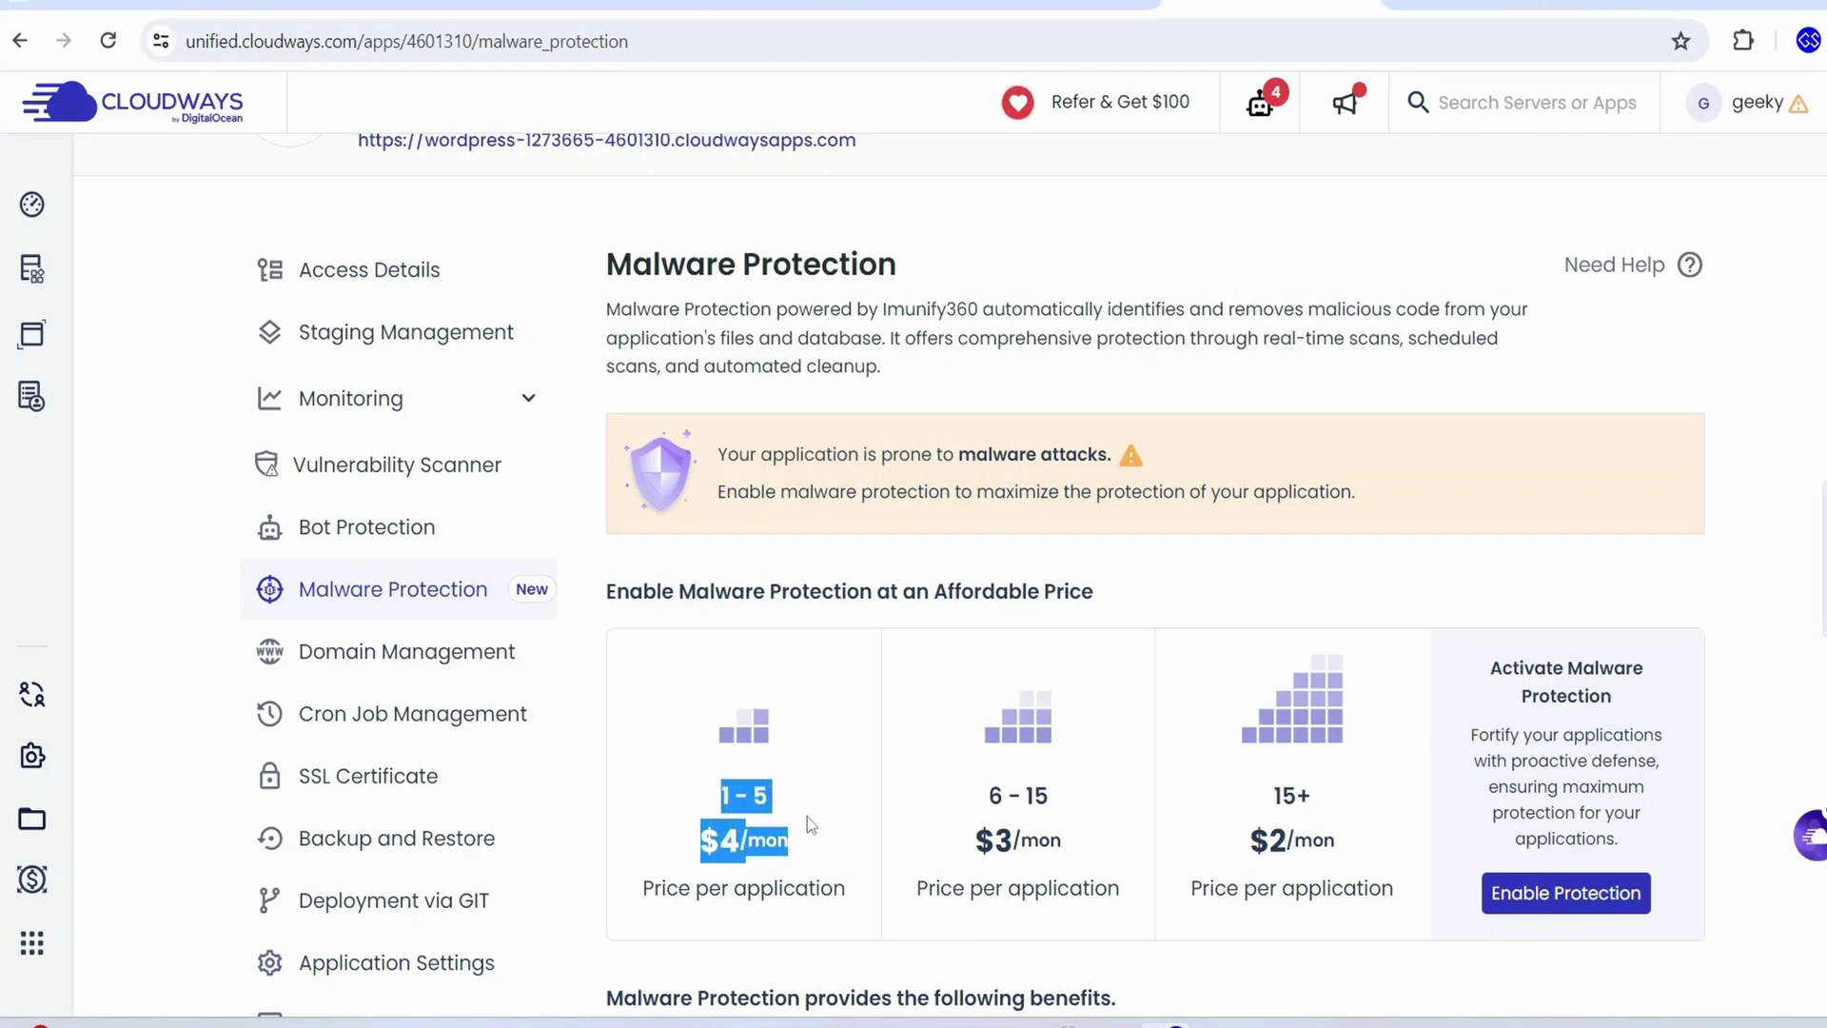
pyautogui.click(801, 826)
pyautogui.moveTo(692, 845); pyautogui.dragTo(838, 890)
pyautogui.click(803, 838)
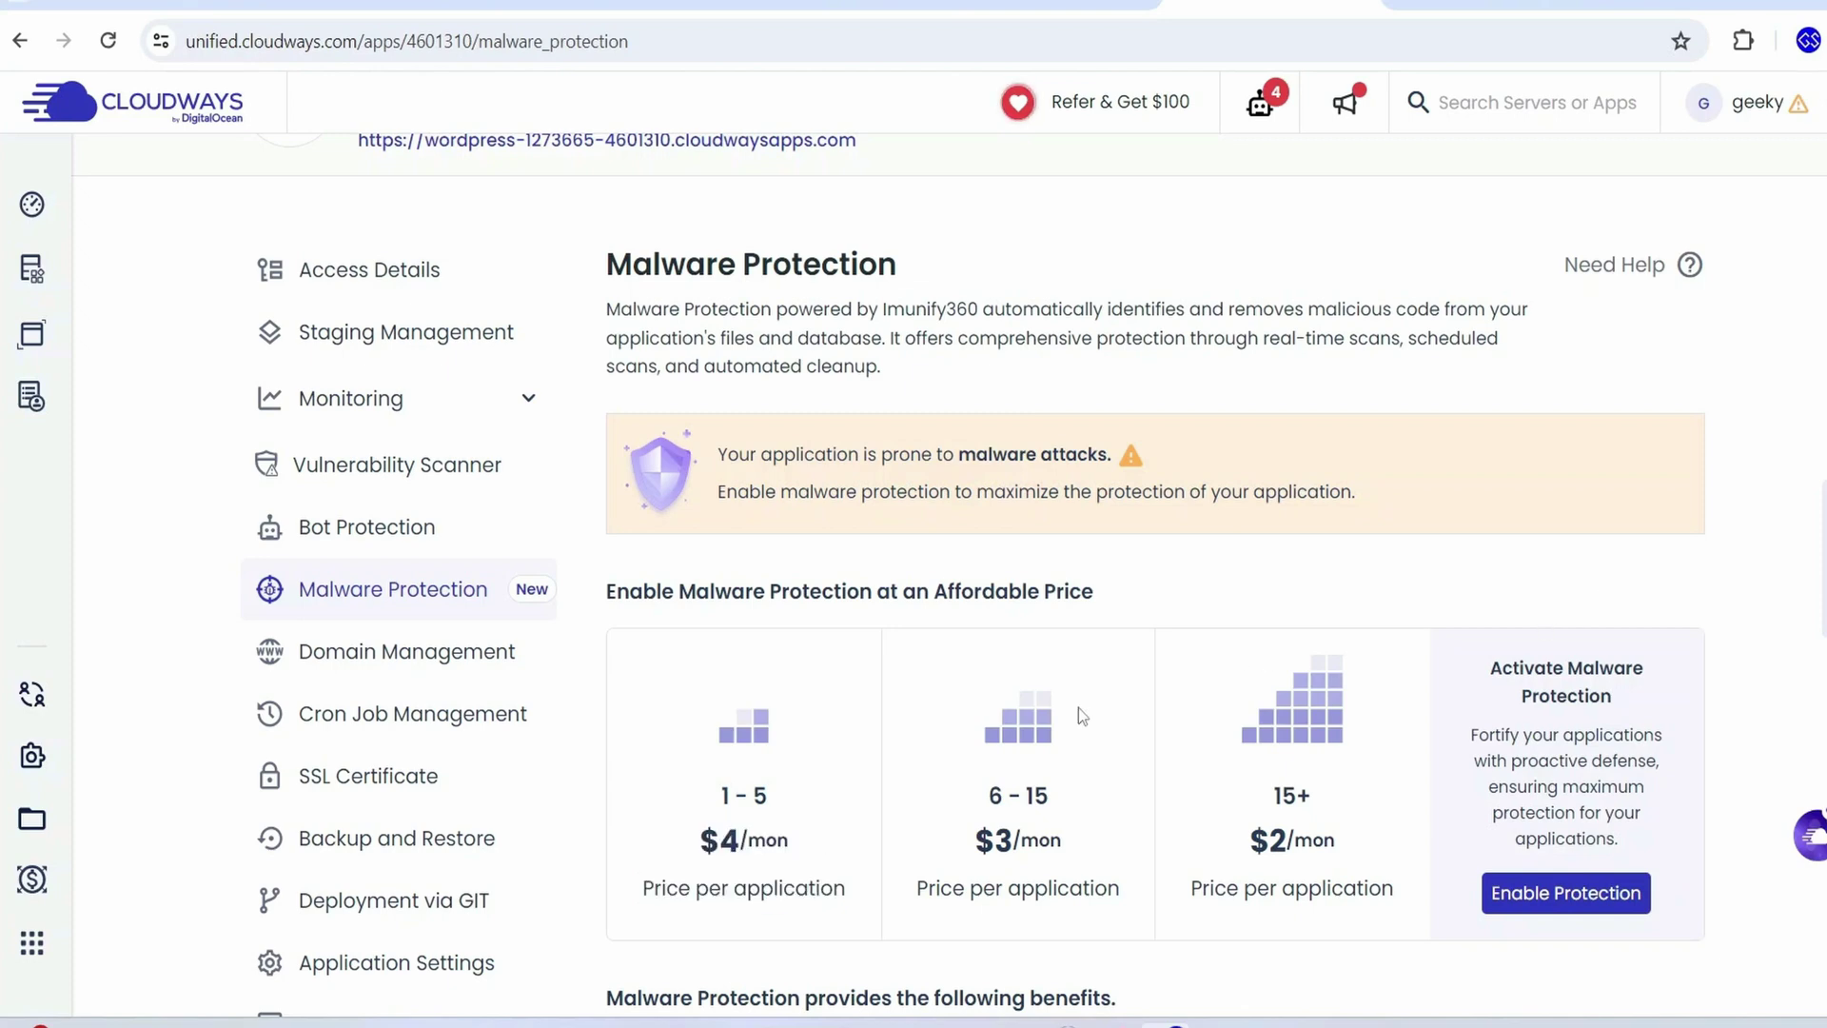
pyautogui.moveTo(982, 800); pyautogui.dragTo(1056, 790)
pyautogui.click(1018, 830)
pyautogui.moveTo(980, 850); pyautogui.dragTo(1062, 838)
pyautogui.click(1276, 810)
pyautogui.moveTo(1277, 790); pyautogui.dragTo(1340, 791)
pyautogui.click(1317, 804)
pyautogui.moveTo(1248, 845); pyautogui.dragTo(1326, 836)
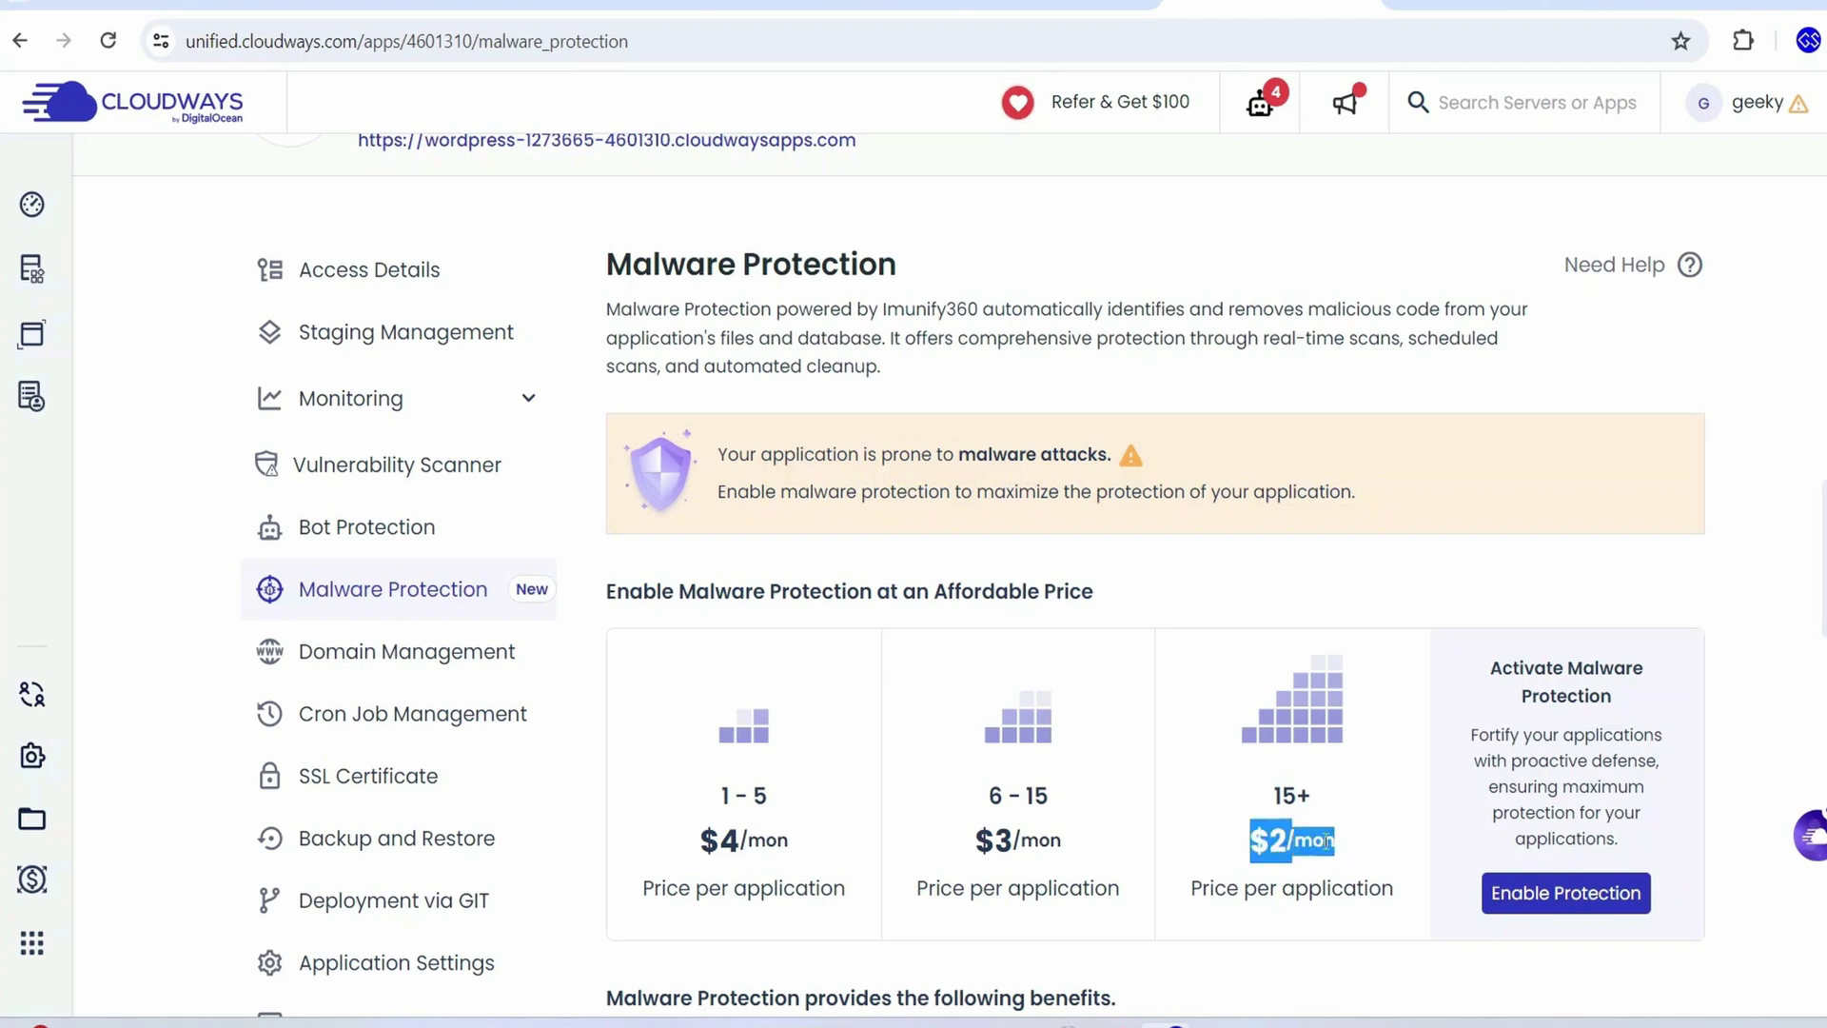
pyautogui.click(1426, 840)
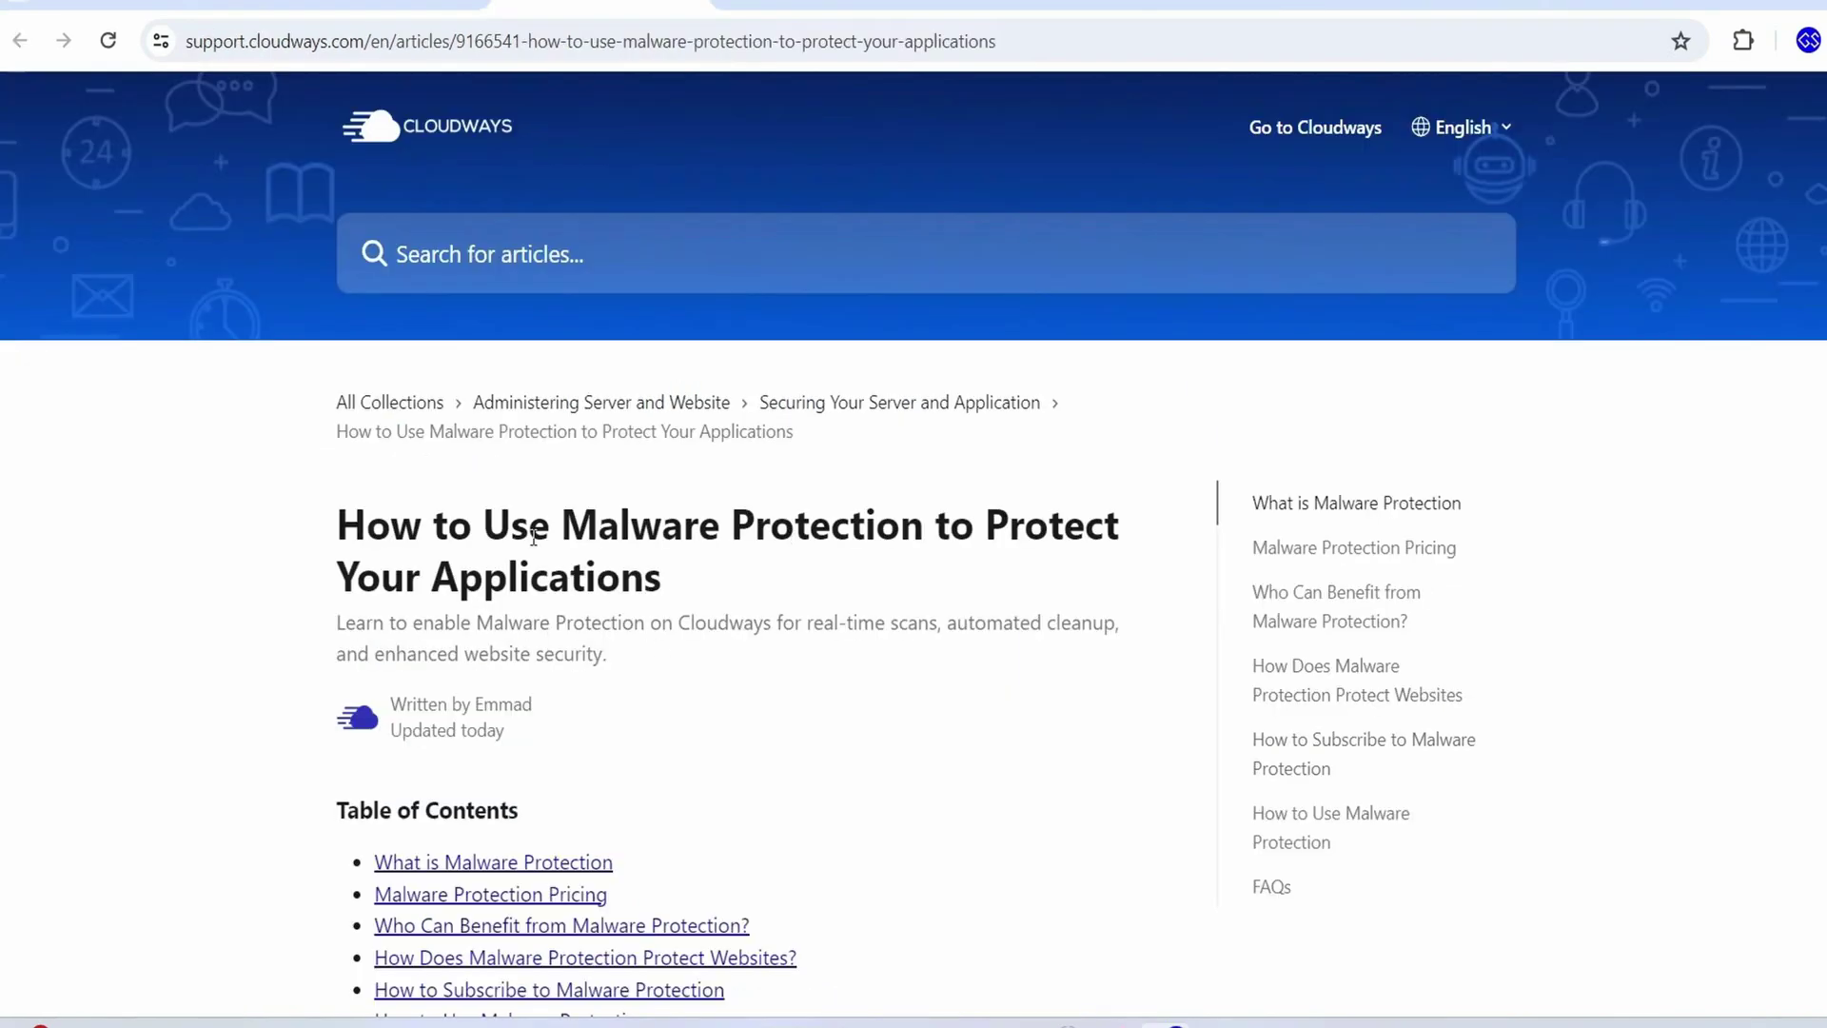
# Skim the support article on using Malware Protection, highlight its web address, and switch to the Malware Protection add-on blog post
pyautogui.scroll(-10, 1076, 609)
pyautogui.scroll(-20, 1078, 610)
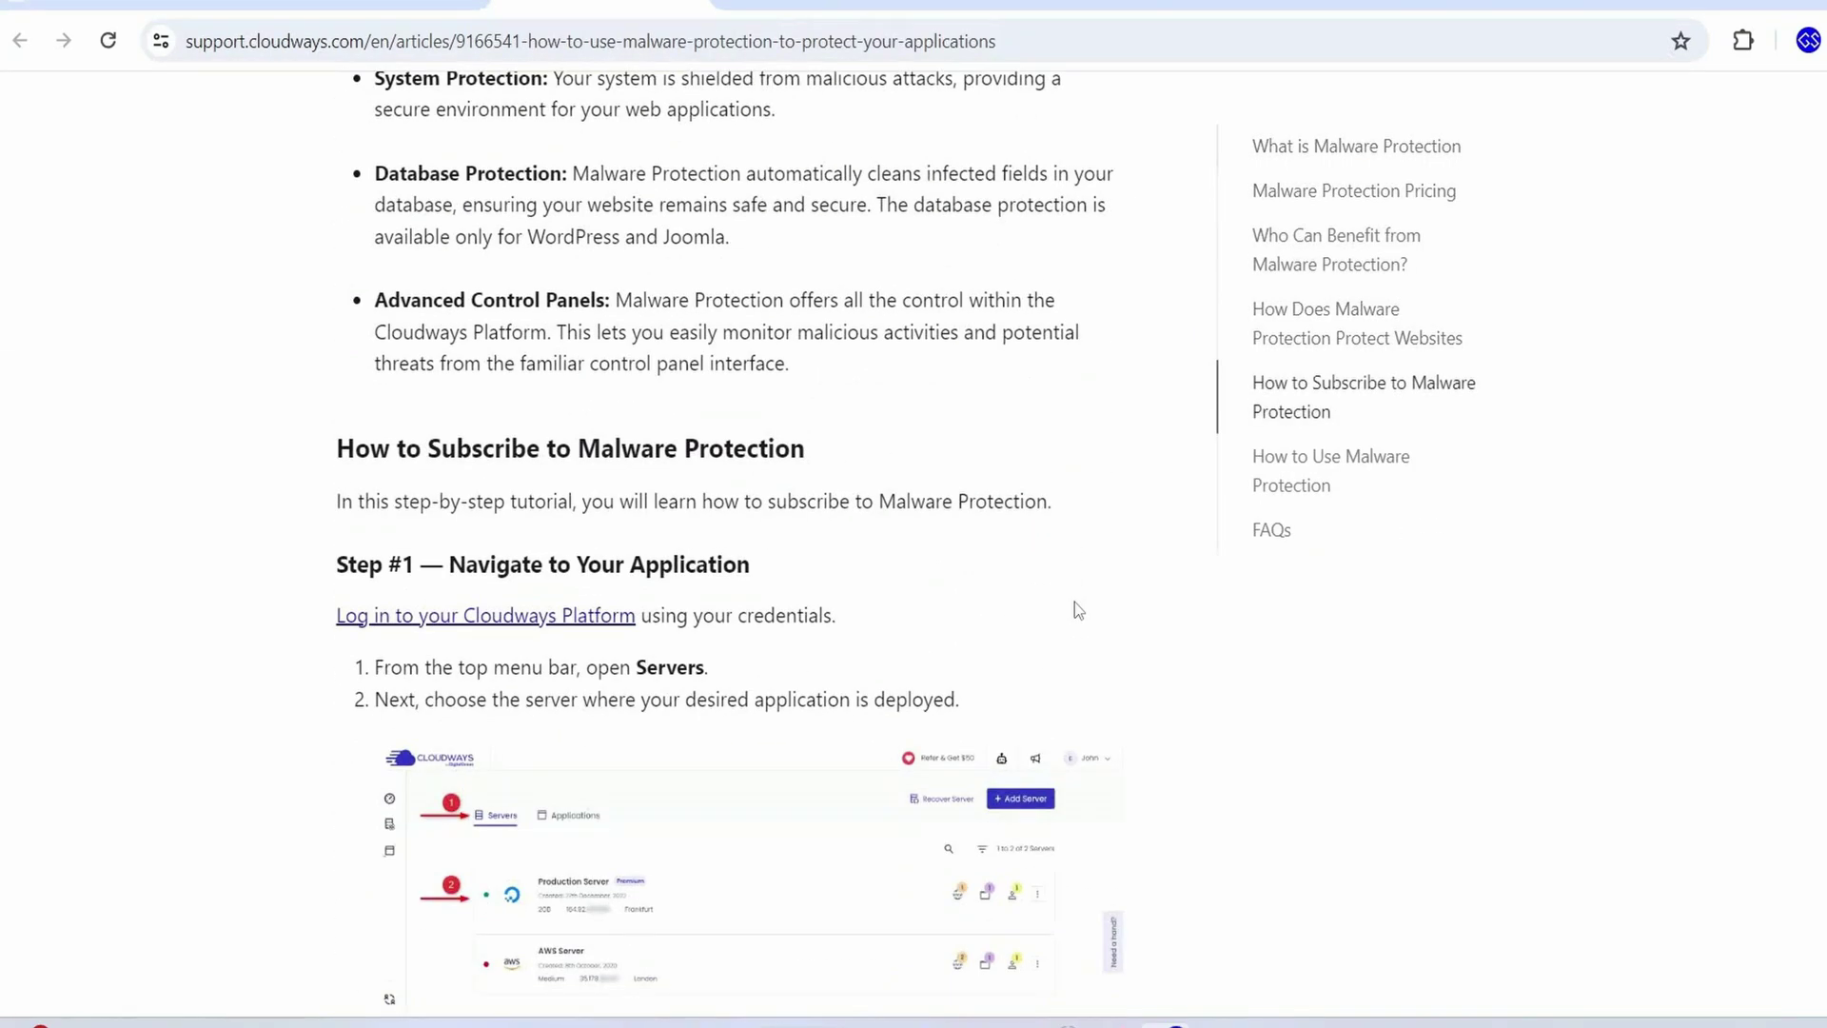
pyautogui.scroll(-15, 1075, 602)
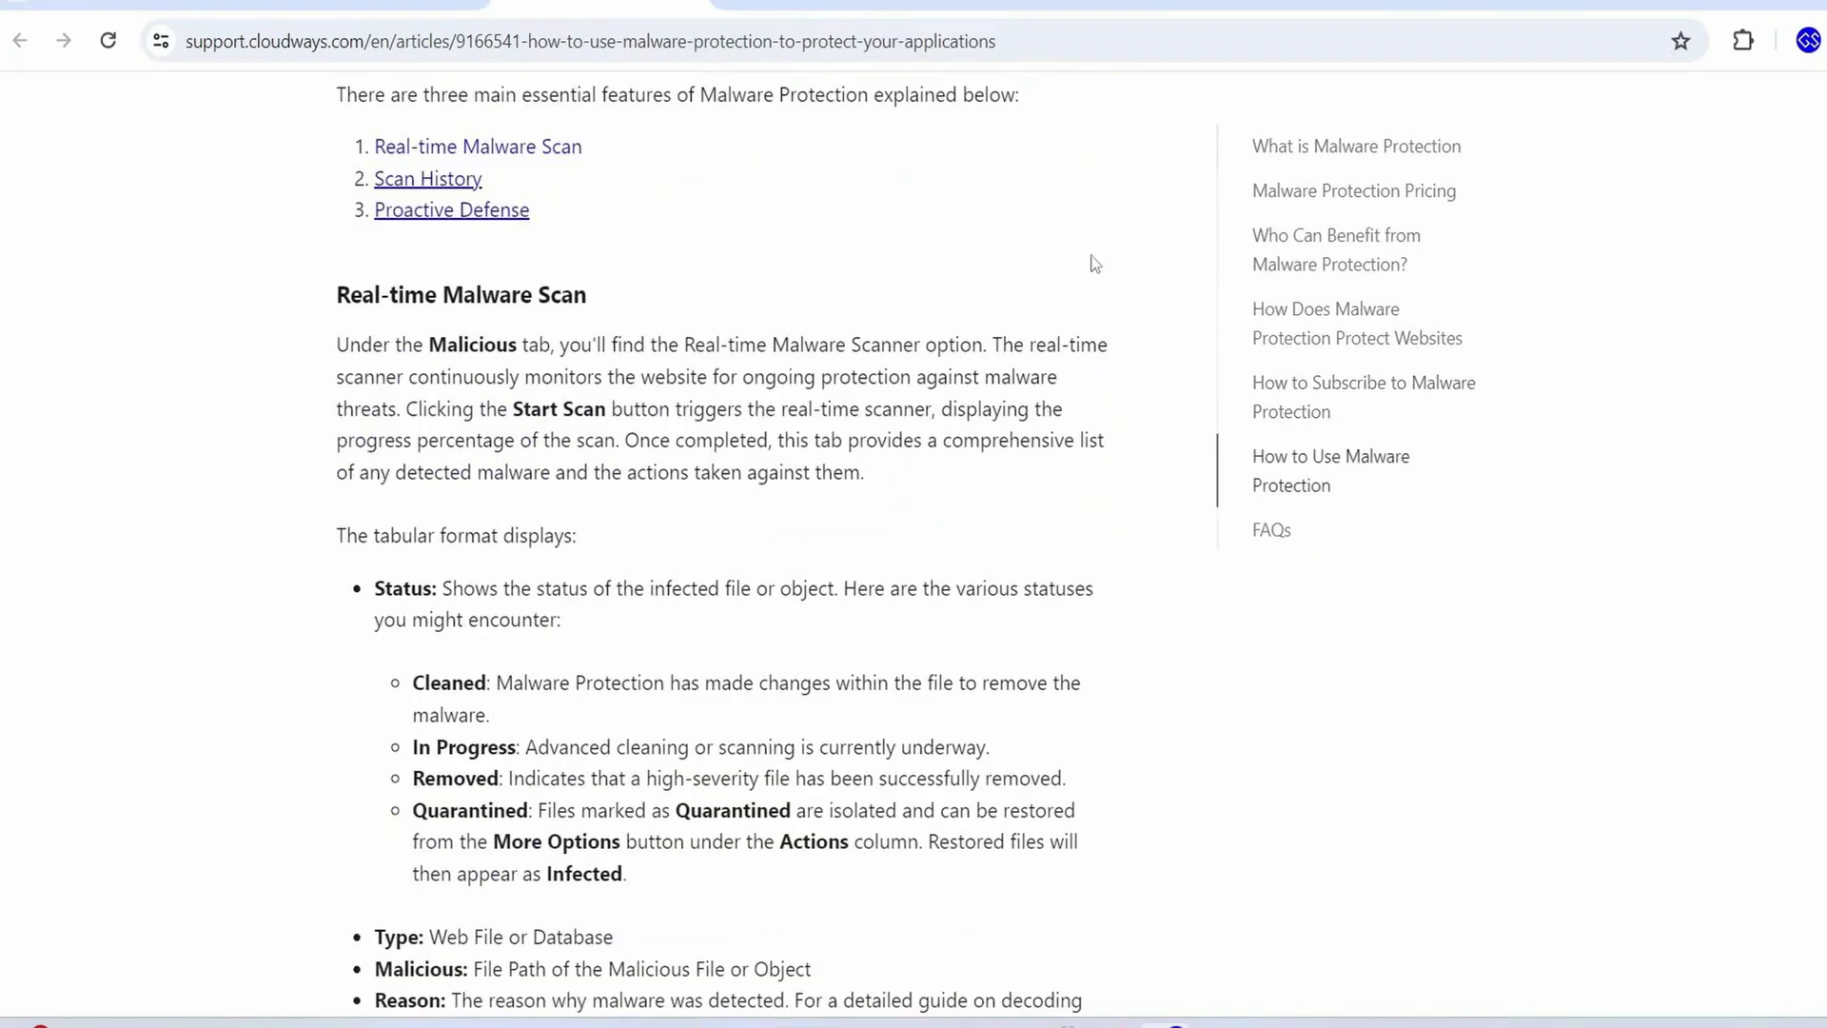
pyautogui.click(1032, 38)
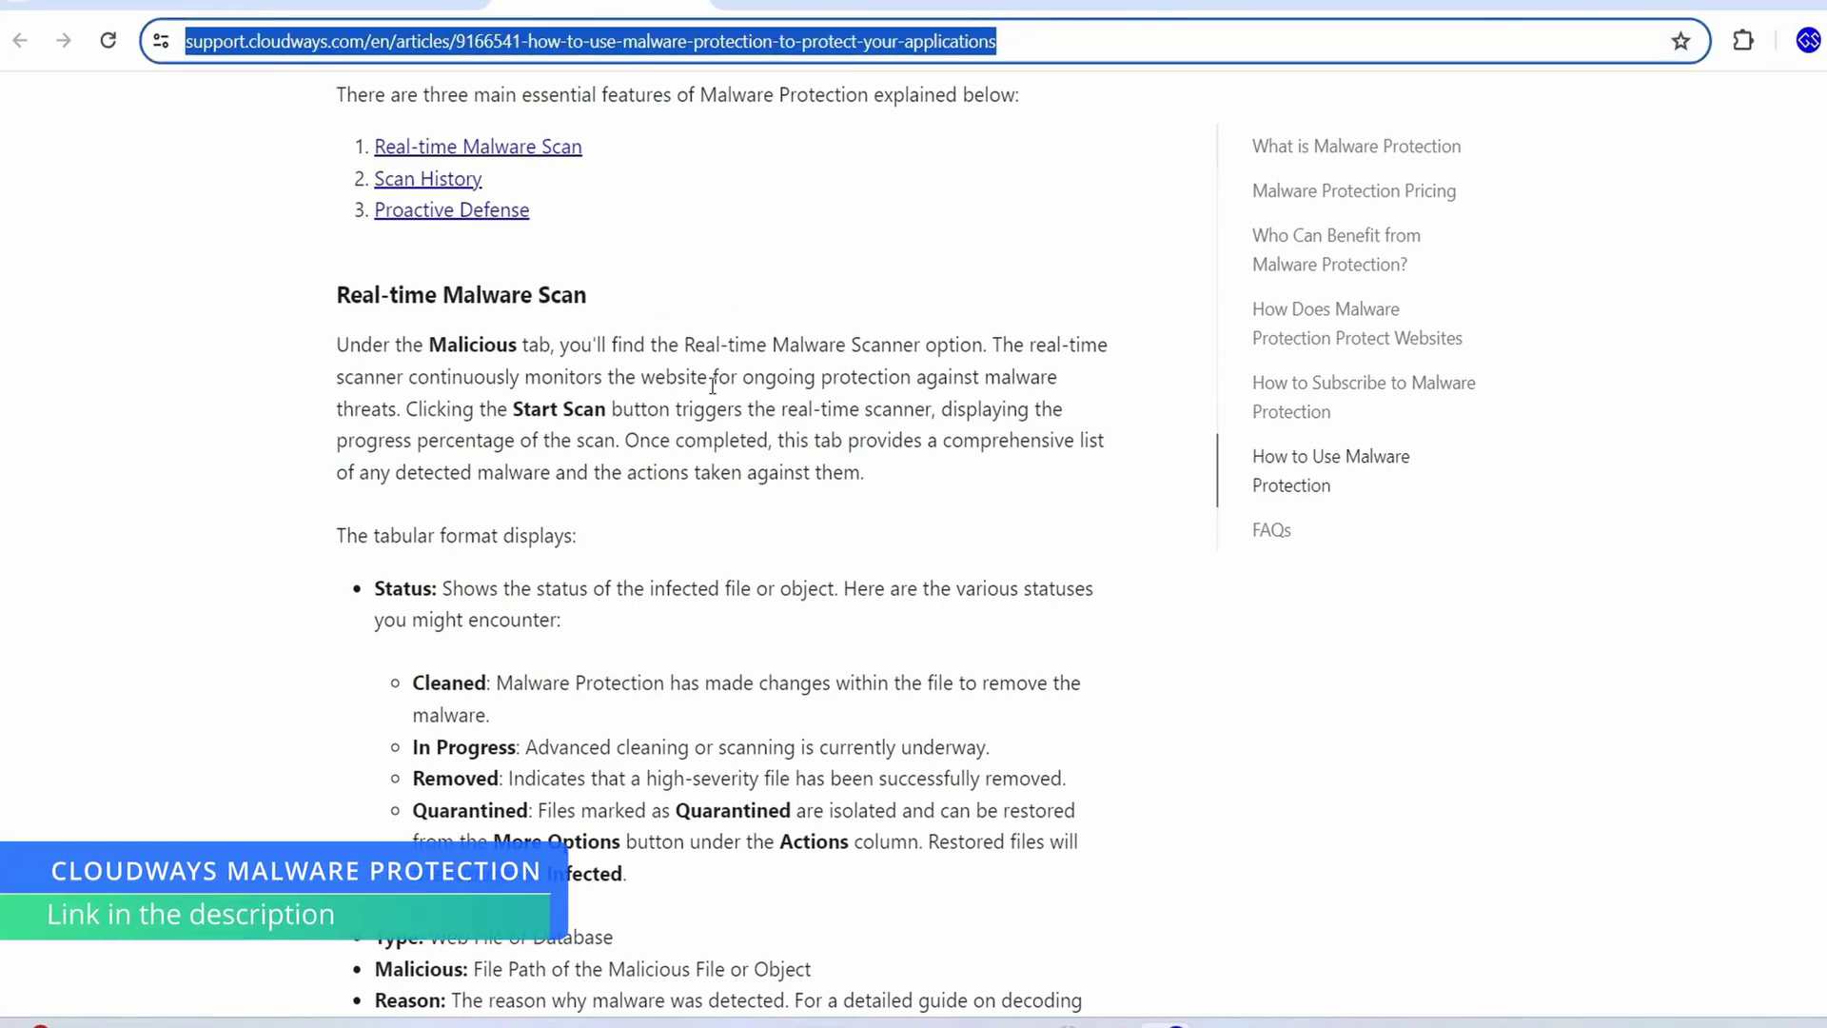
pyautogui.scroll(10, 705, 397)
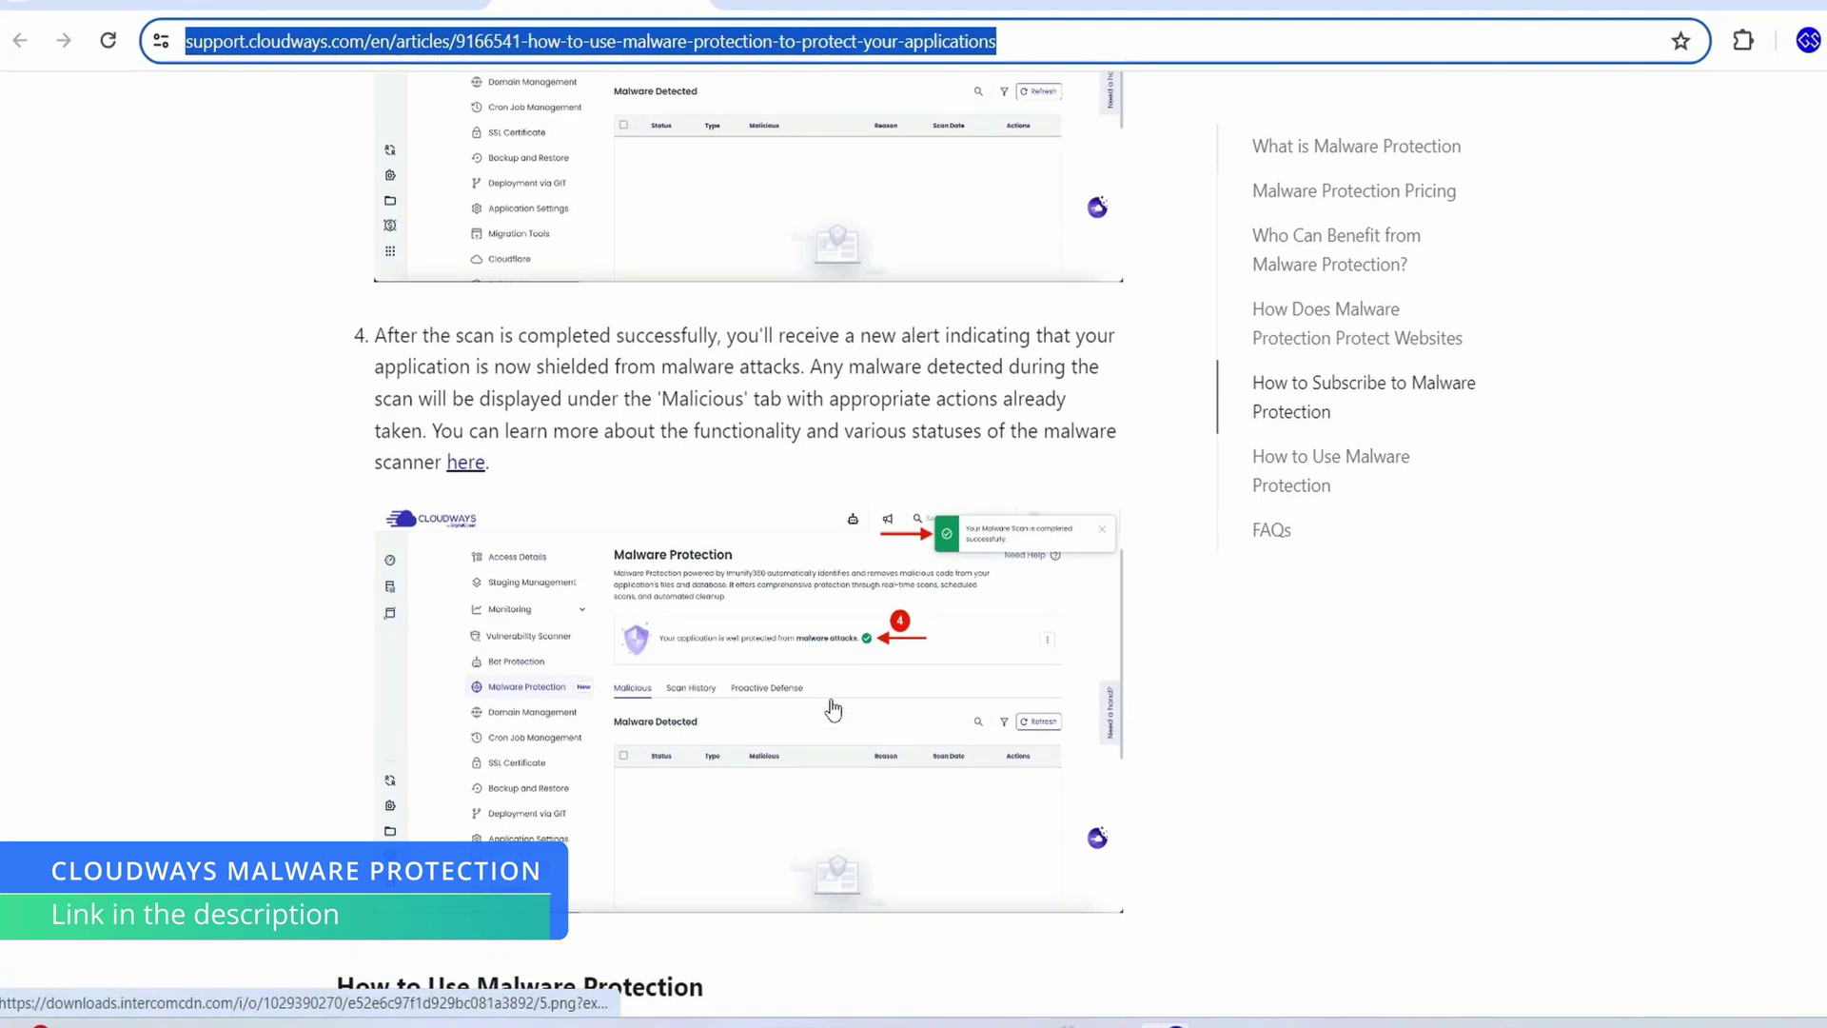
pyautogui.scroll(5, 834, 710)
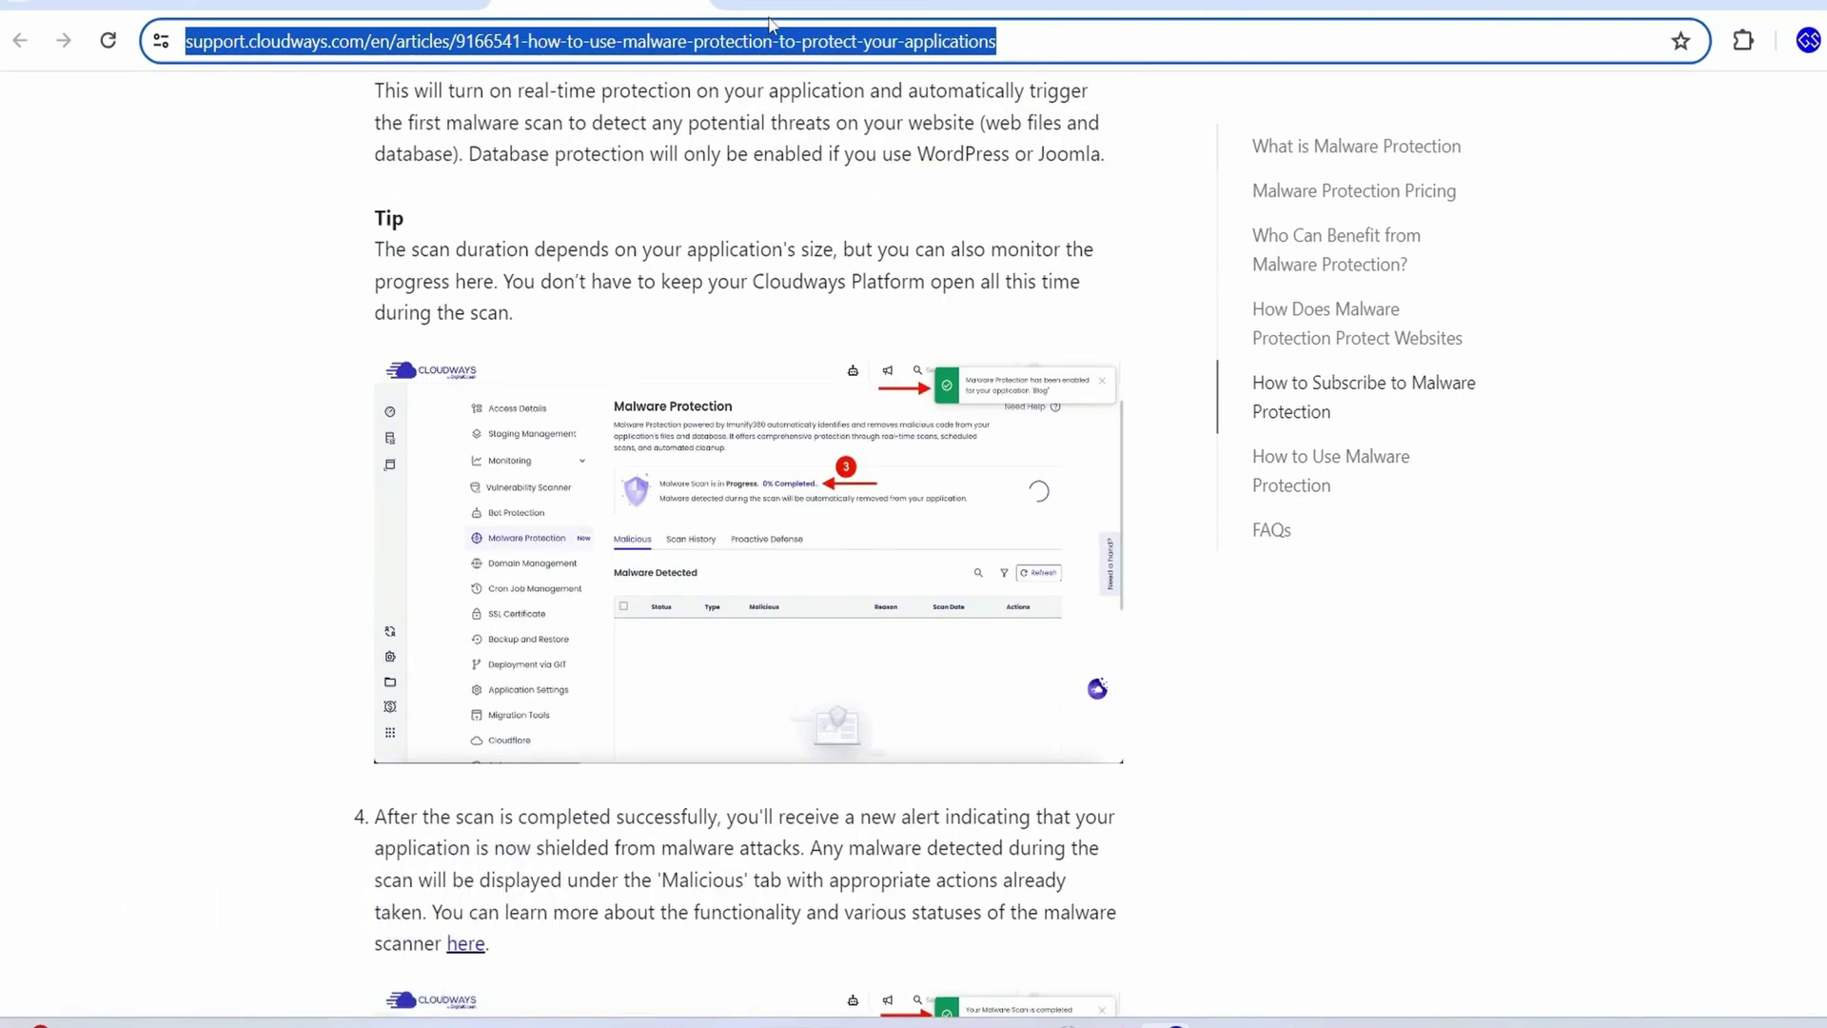
pyautogui.click(772, 197)
pyautogui.click(823, 5)
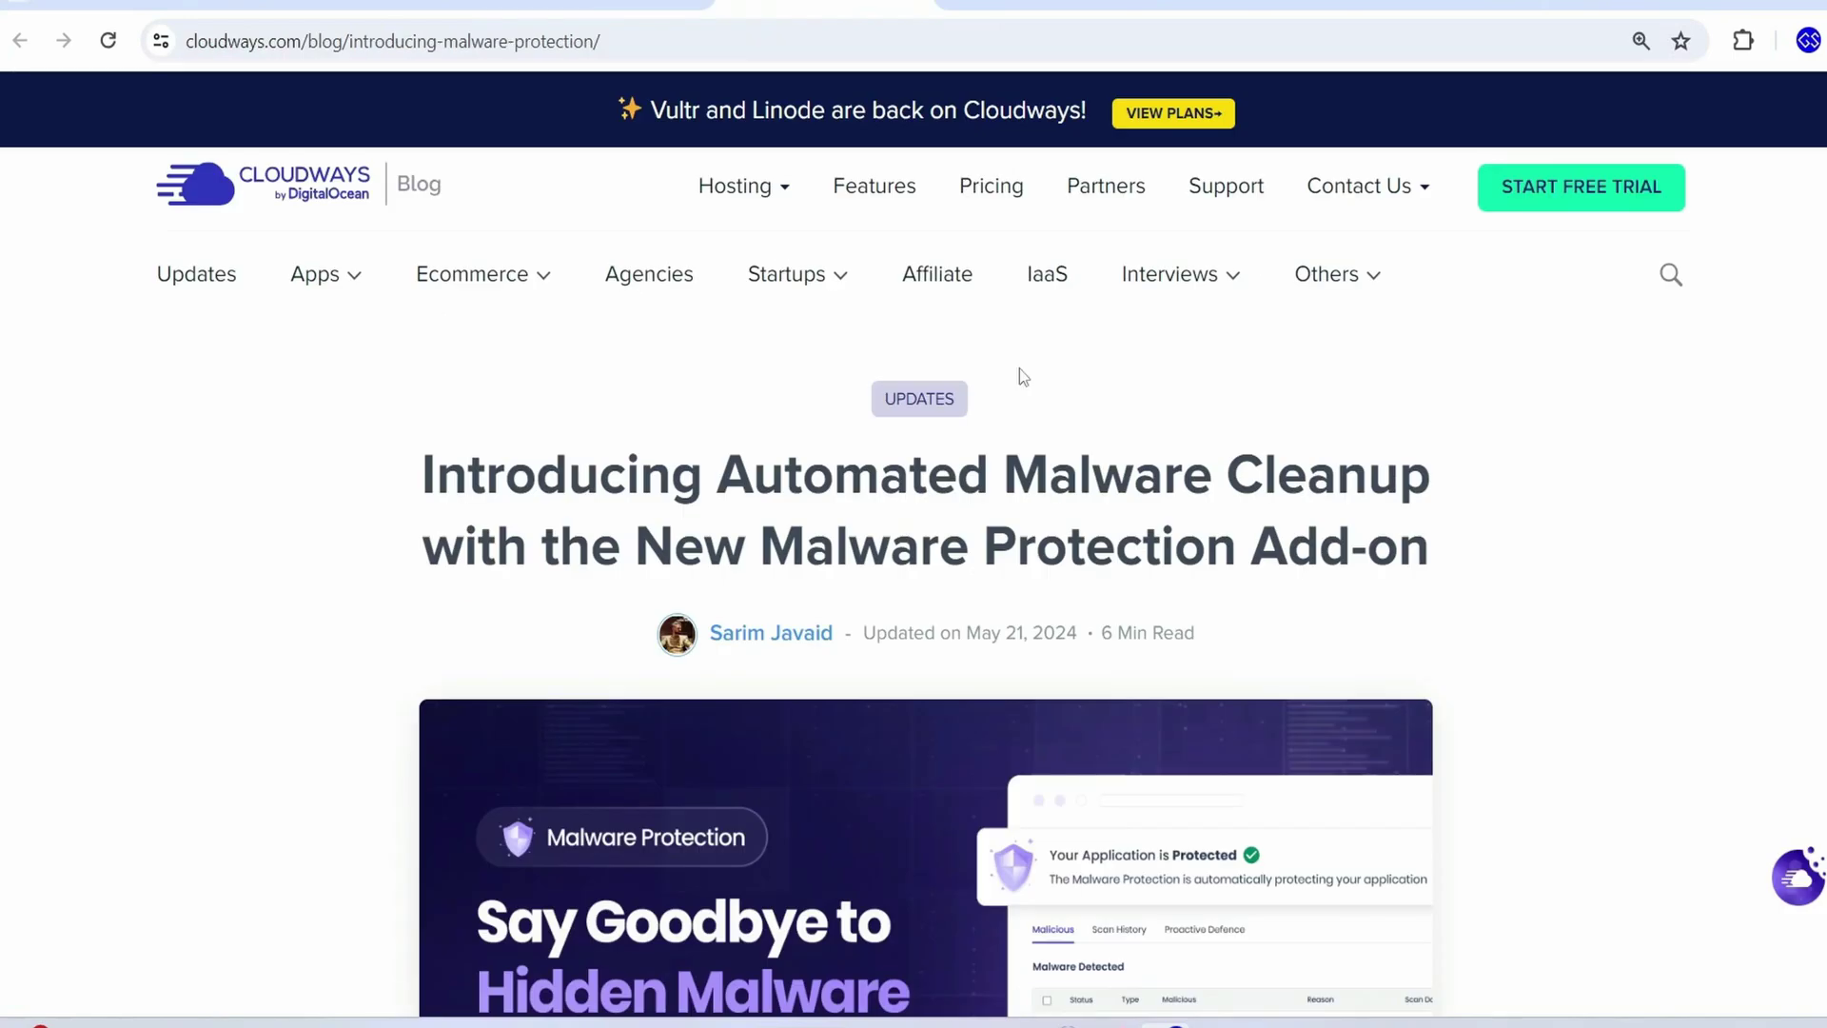
# Find the cost-per-site table in the blog post and compare the Malware Protection Add-on with Sucuri and Wordfence Premium
pyautogui.scroll(-15, 1072, 488)
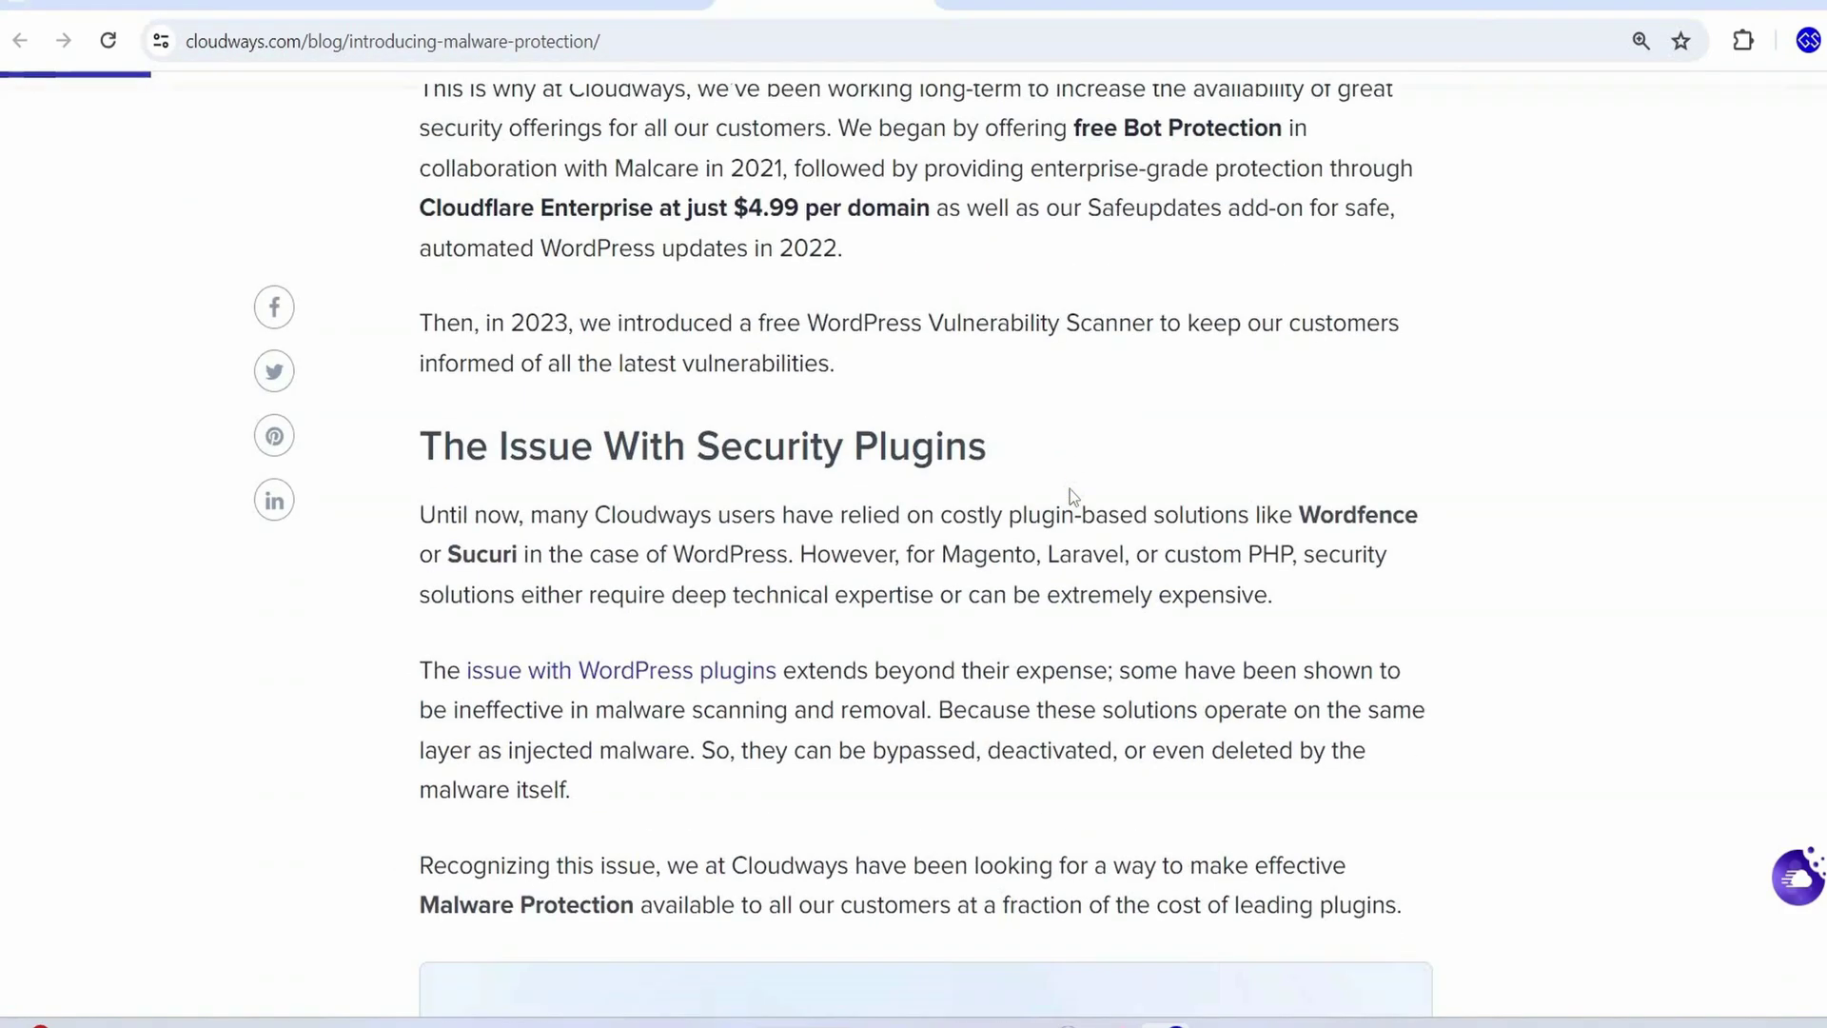
pyautogui.scroll(-10, 823, 500)
pyautogui.doubleClick(637, 503)
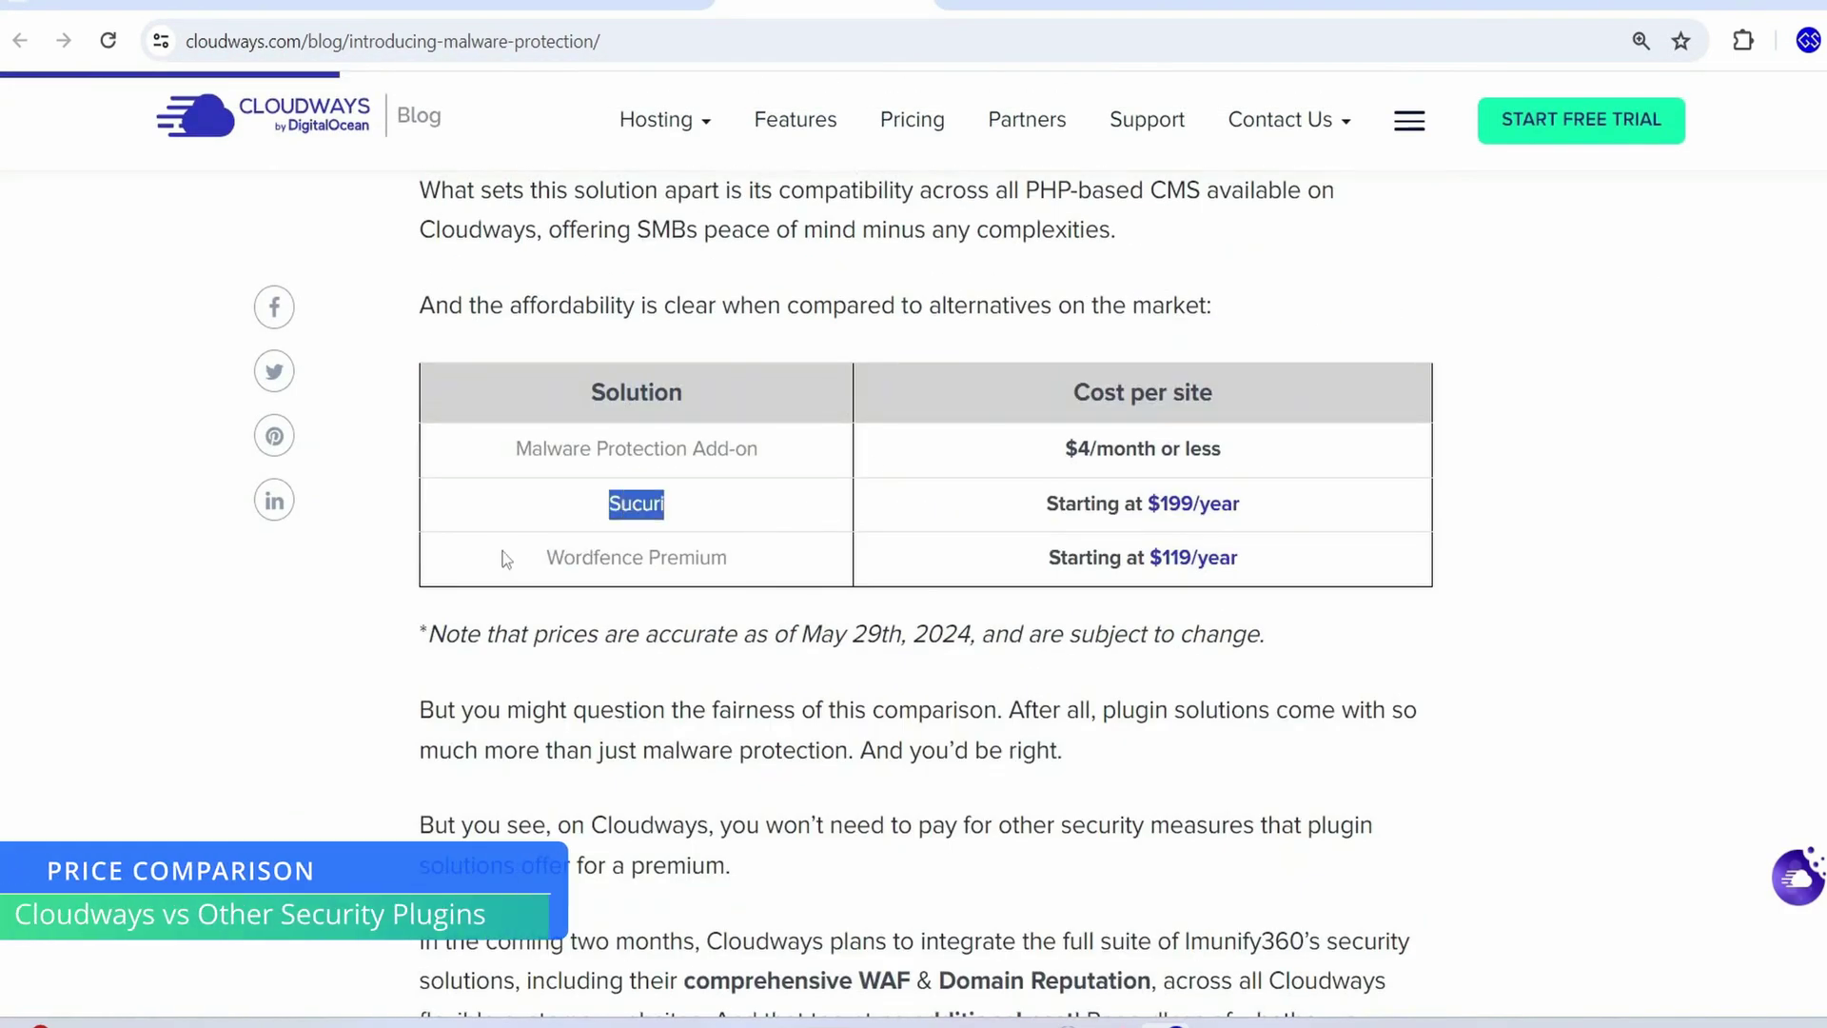
pyautogui.moveTo(502, 555); pyautogui.dragTo(962, 543)
pyautogui.click(829, 571)
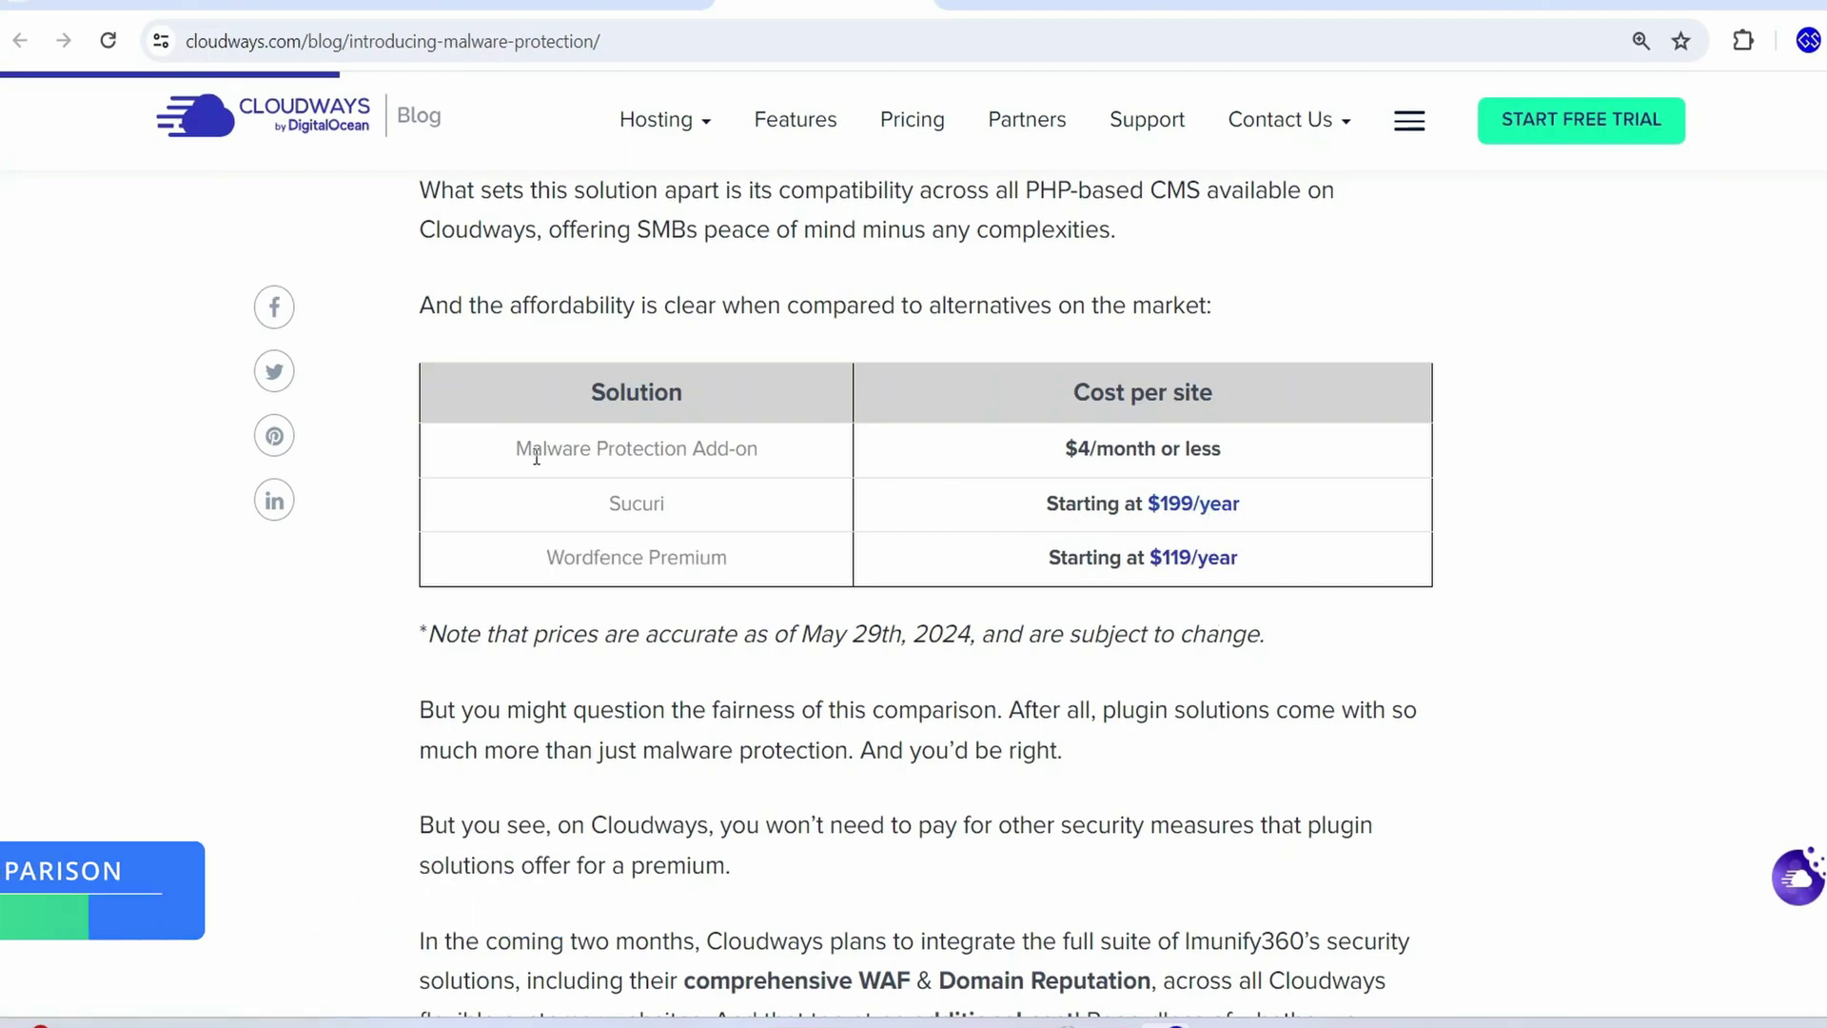
pyautogui.moveTo(534, 455); pyautogui.dragTo(800, 464)
pyautogui.click(800, 464)
pyautogui.moveTo(1214, 444); pyautogui.dragTo(1379, 432)
pyautogui.click(1332, 444)
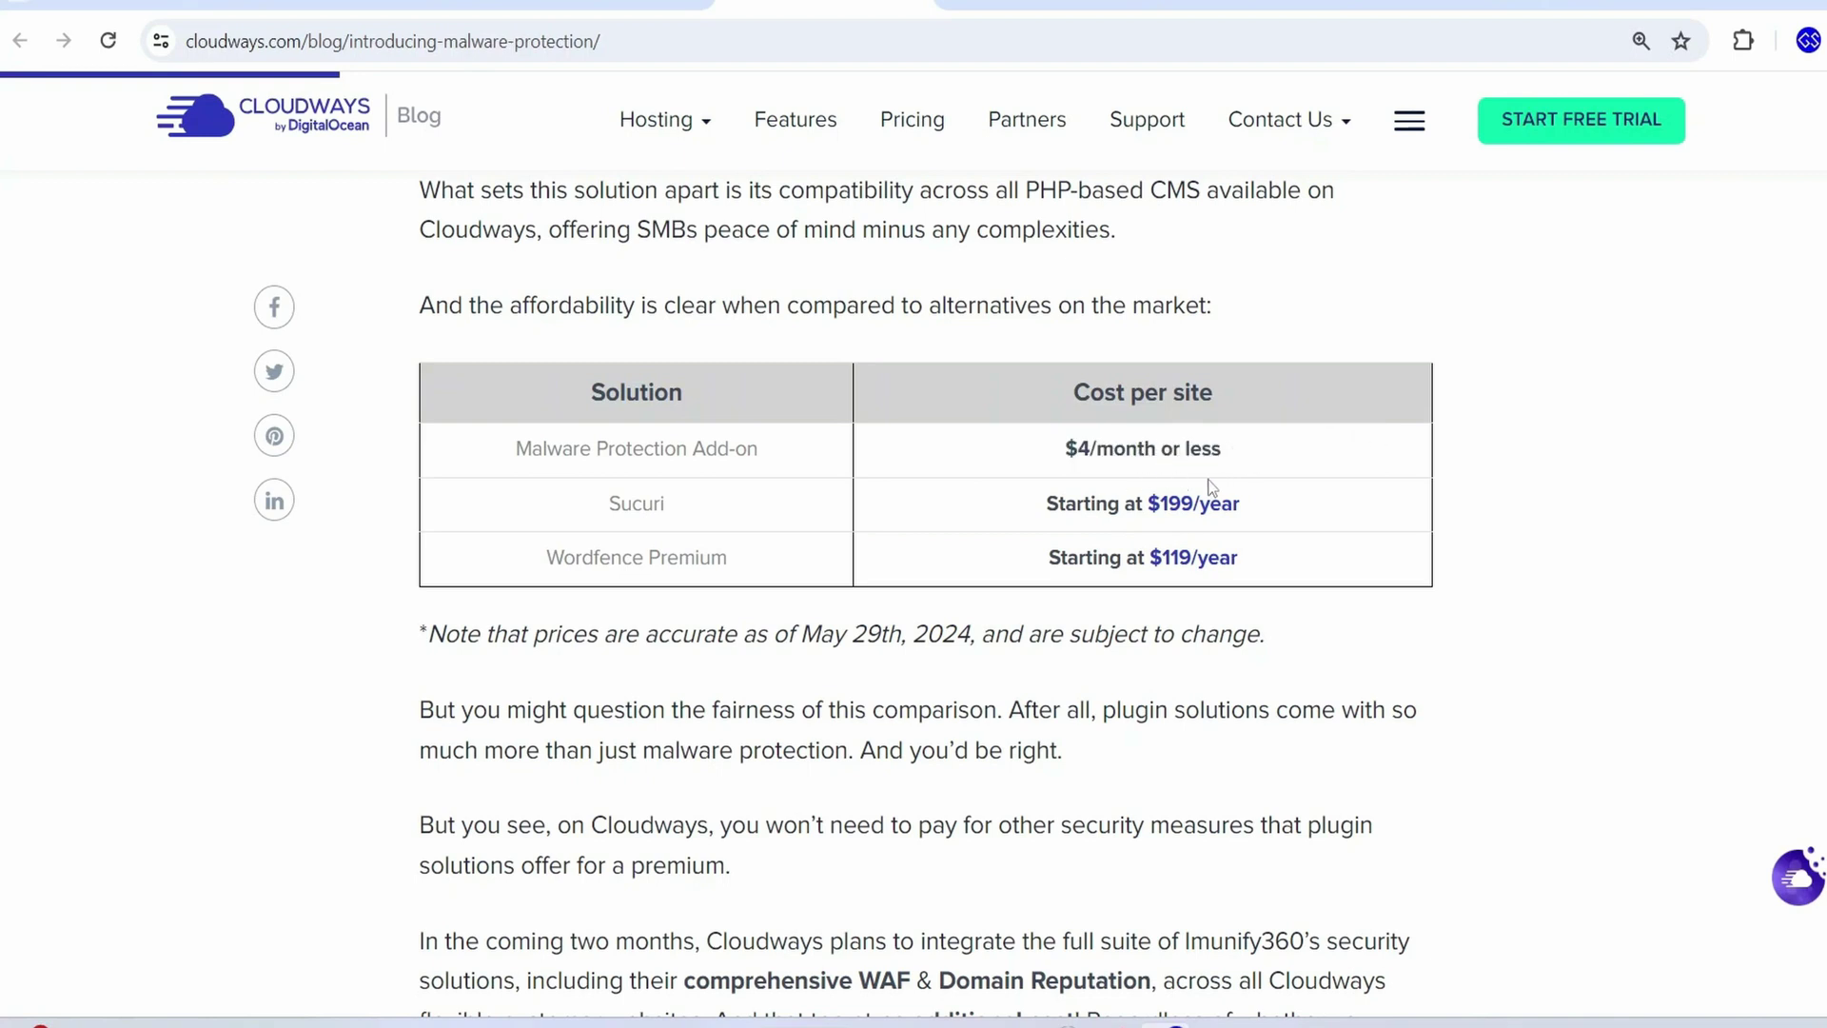
# Review each solution in the cost table against the add-on's monthly price and read the note on price accuracy
pyautogui.moveTo(581, 565); pyautogui.dragTo(767, 563)
pyautogui.click(767, 563)
pyautogui.moveTo(1066, 449); pyautogui.dragTo(1095, 448)
pyautogui.click(1274, 457)
pyautogui.moveTo(600, 504); pyautogui.dragTo(762, 510)
pyautogui.moveTo(538, 563); pyautogui.dragTo(860, 569)
pyautogui.click(1306, 542)
pyautogui.moveTo(1207, 630); pyautogui.dragTo(614, 636)
pyautogui.click(1001, 657)
# Highlight the Malware Protection blog post's web address and skim the remaining sections of the article
pyautogui.scroll(-15, 1001, 657)
pyautogui.hotkey('ctrl', 'l')
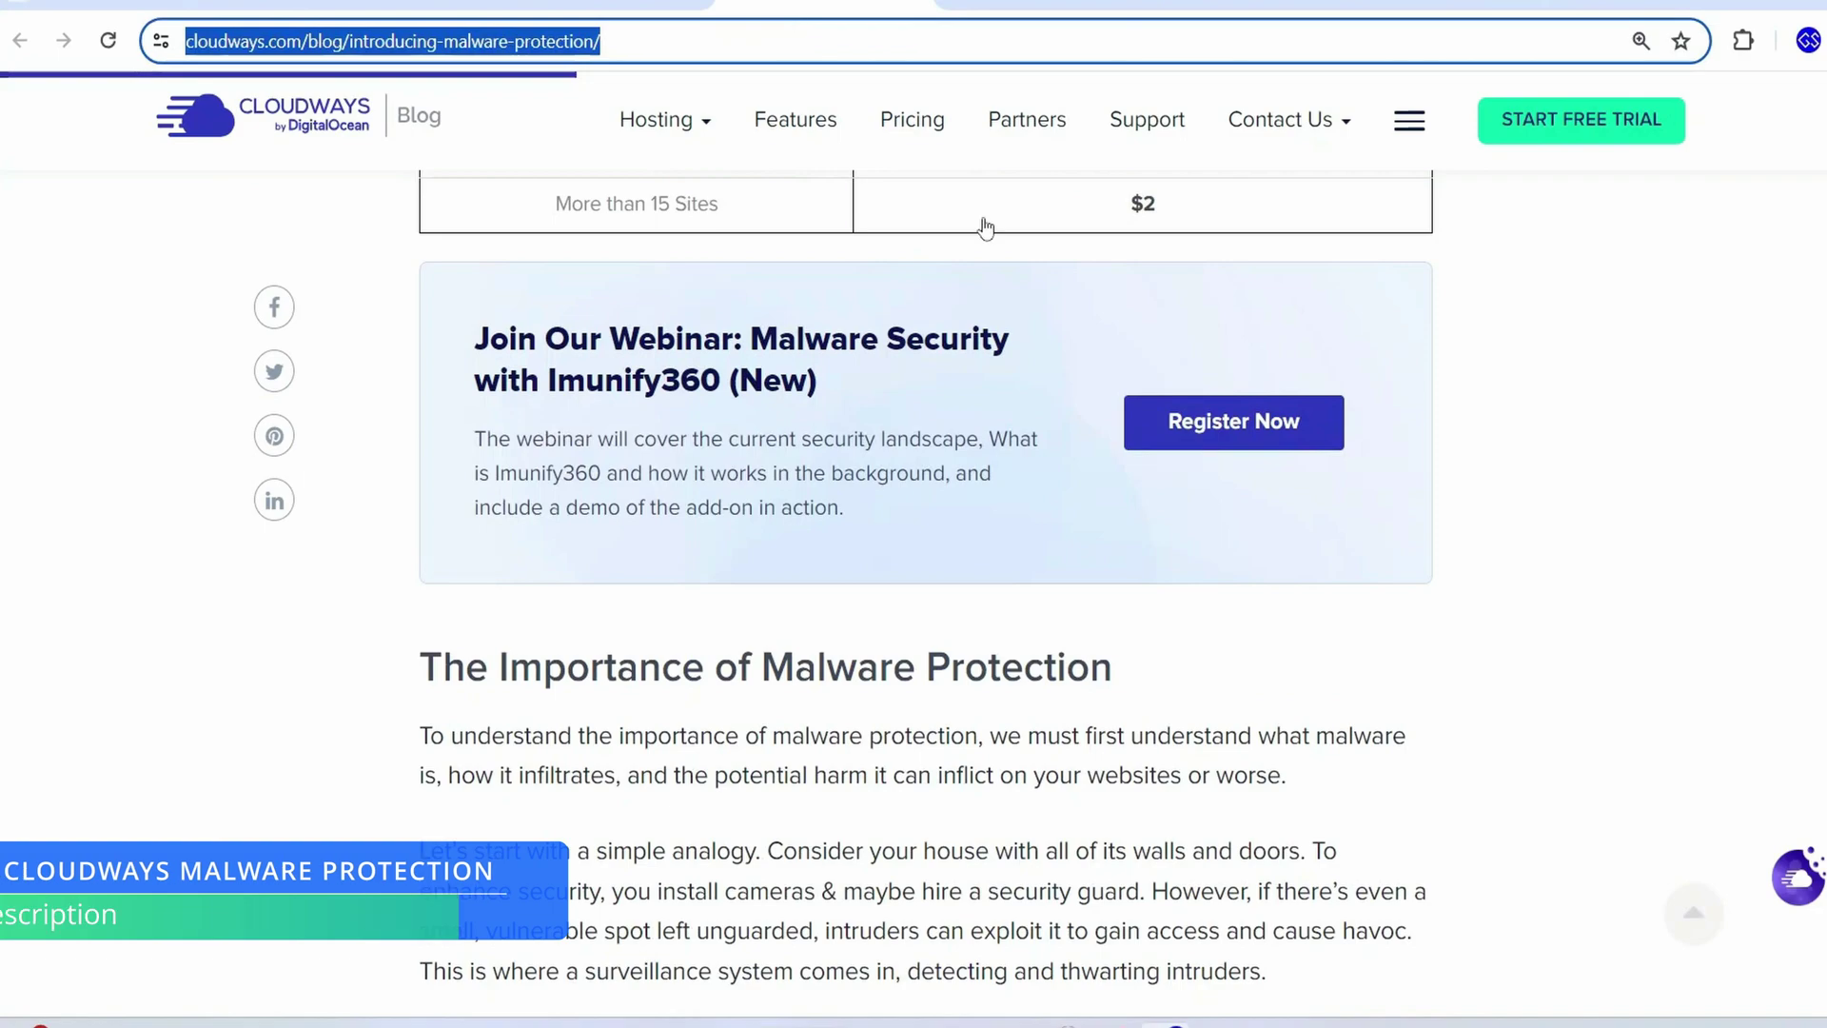
pyautogui.click(1004, 482)
pyautogui.scroll(-15, 978, 735)
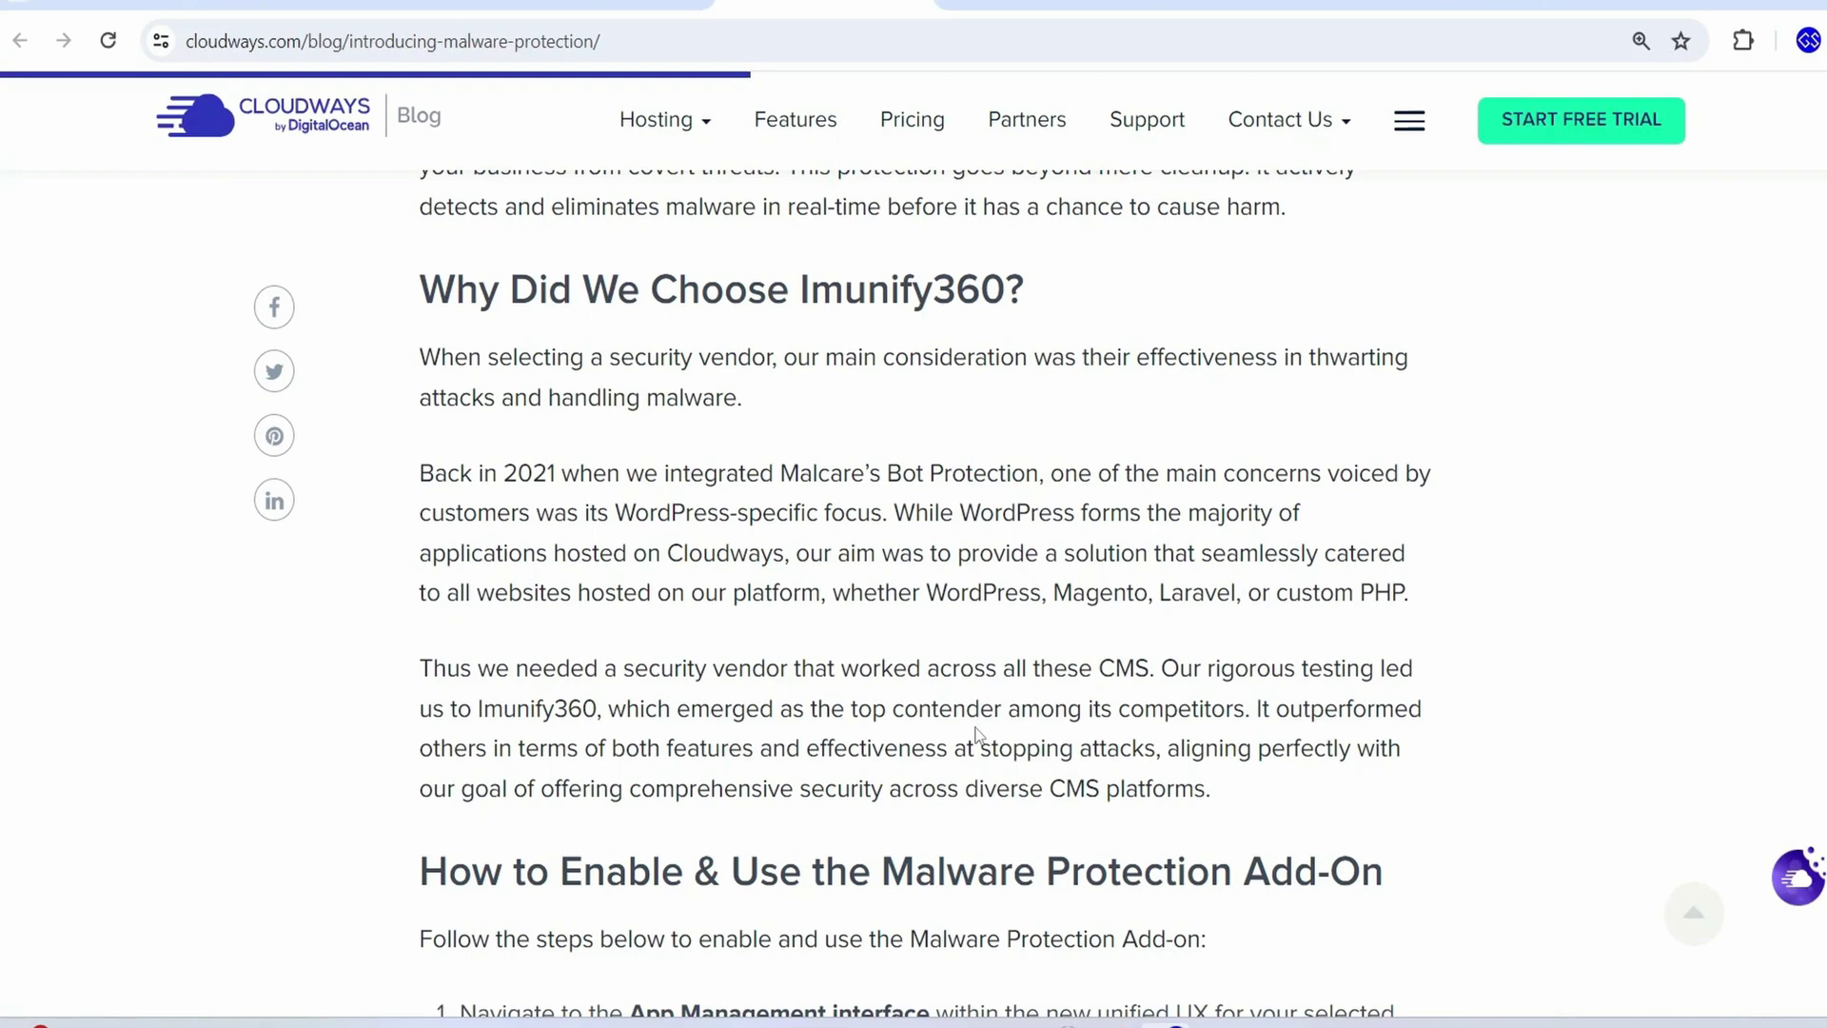
# Return to the TimelessClicks application in Cloudways, view its access details and open the site from its application URL
pyautogui.click(1271, 3)
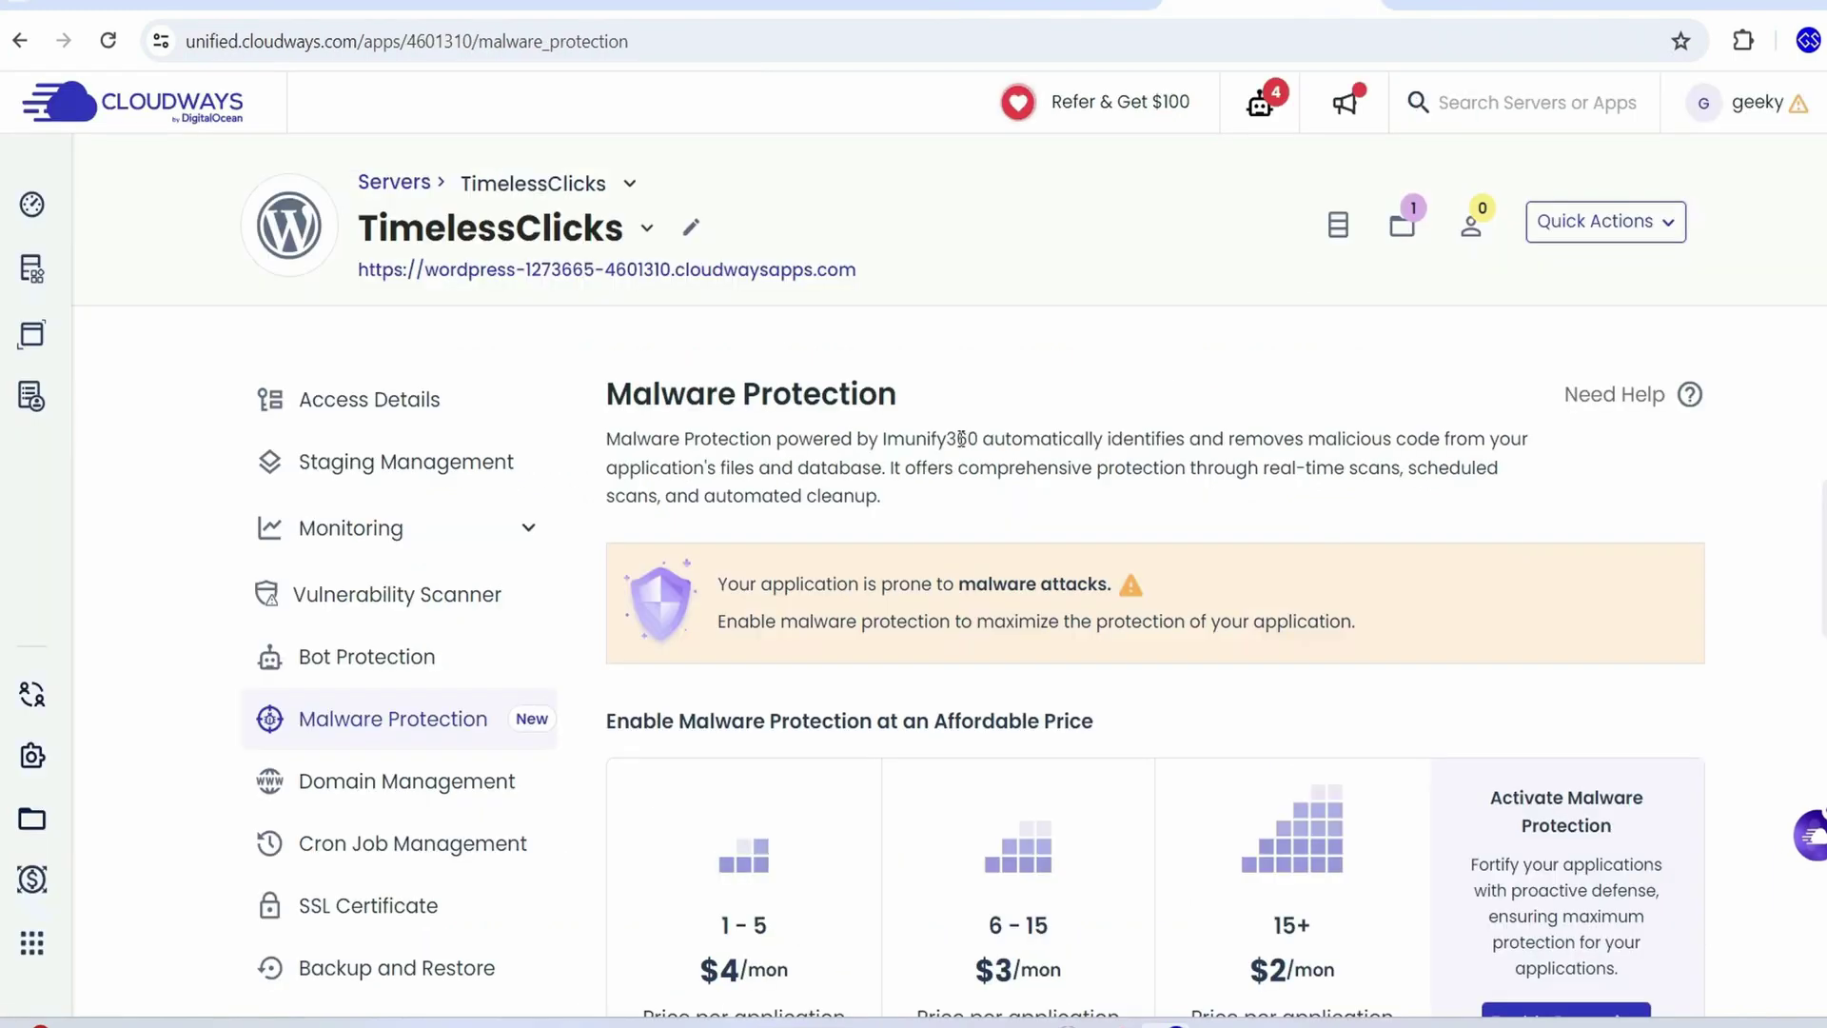
pyautogui.click(390, 403)
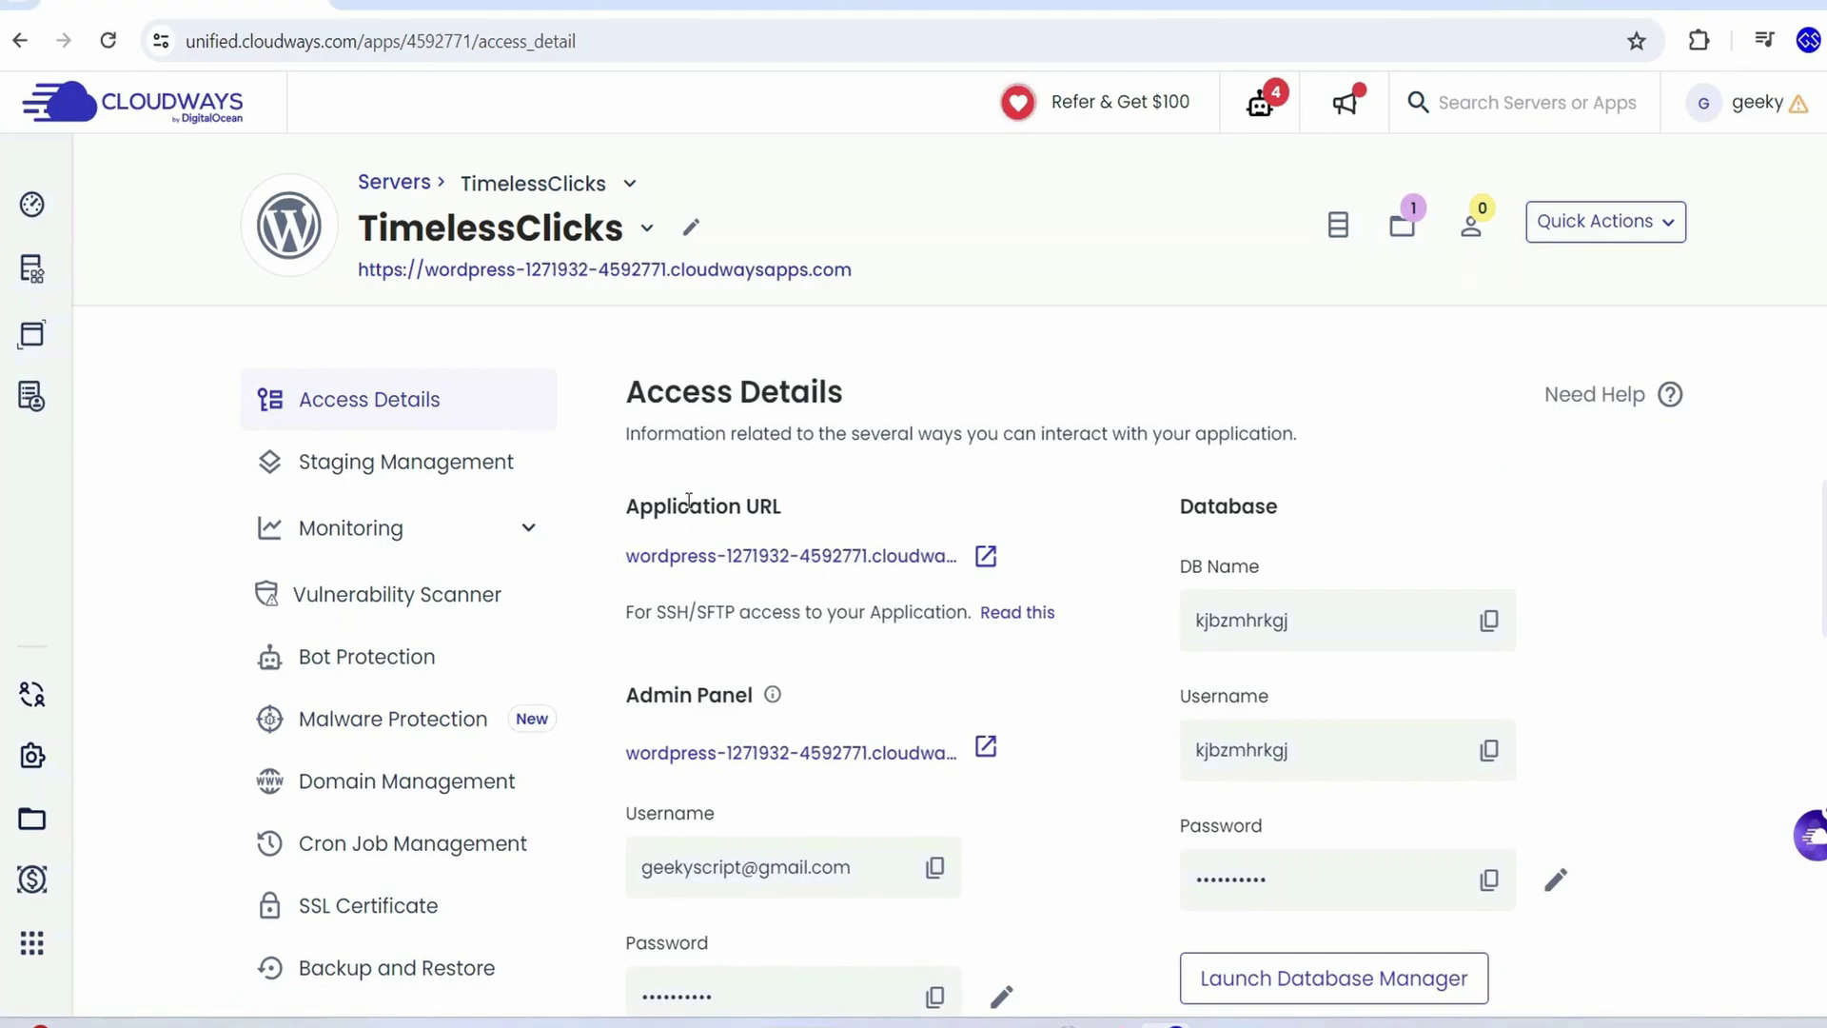
pyautogui.tripleClick(689, 502)
pyautogui.click(986, 560)
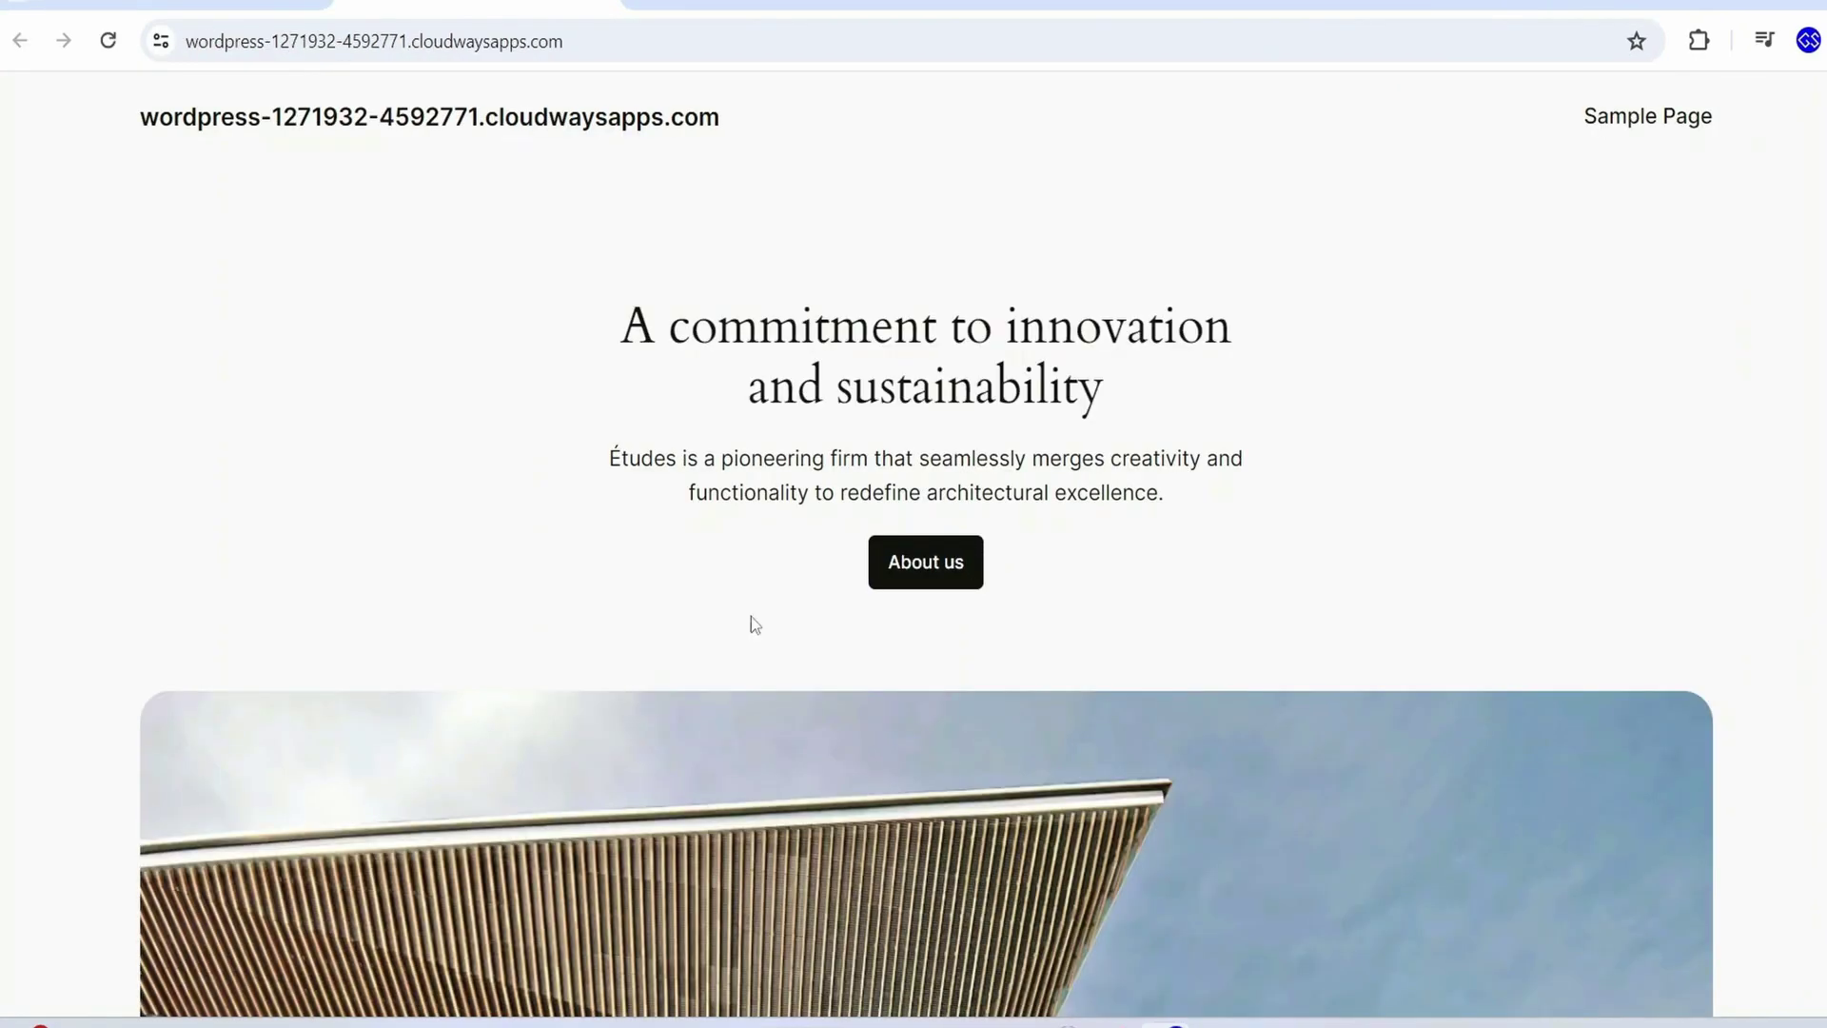
# Look over the default WordPress home page of the new site from header to lower sections
pyautogui.scroll(-10, 718, 443)
pyautogui.scroll(-15, 724, 447)
pyautogui.scroll(16, 735, 461)
pyautogui.scroll(5, 739, 466)
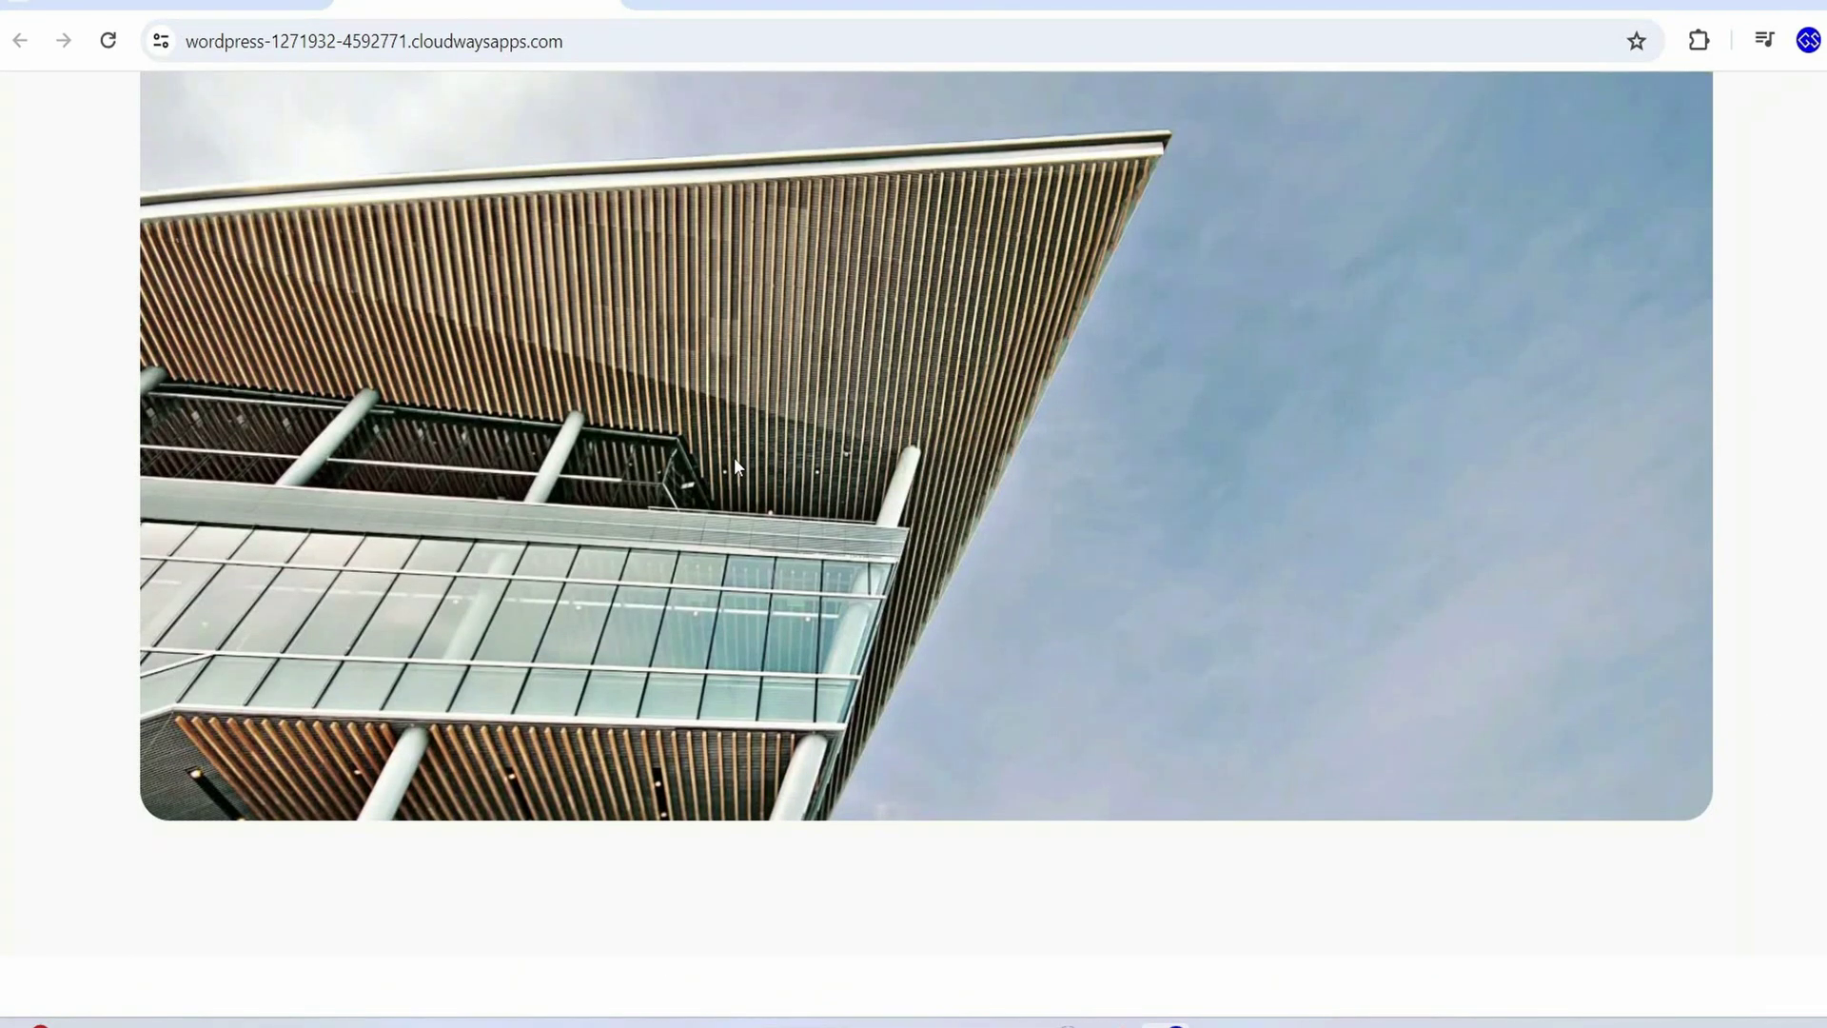
pyautogui.scroll(5, 736, 459)
pyautogui.scroll(-12, 736, 459)
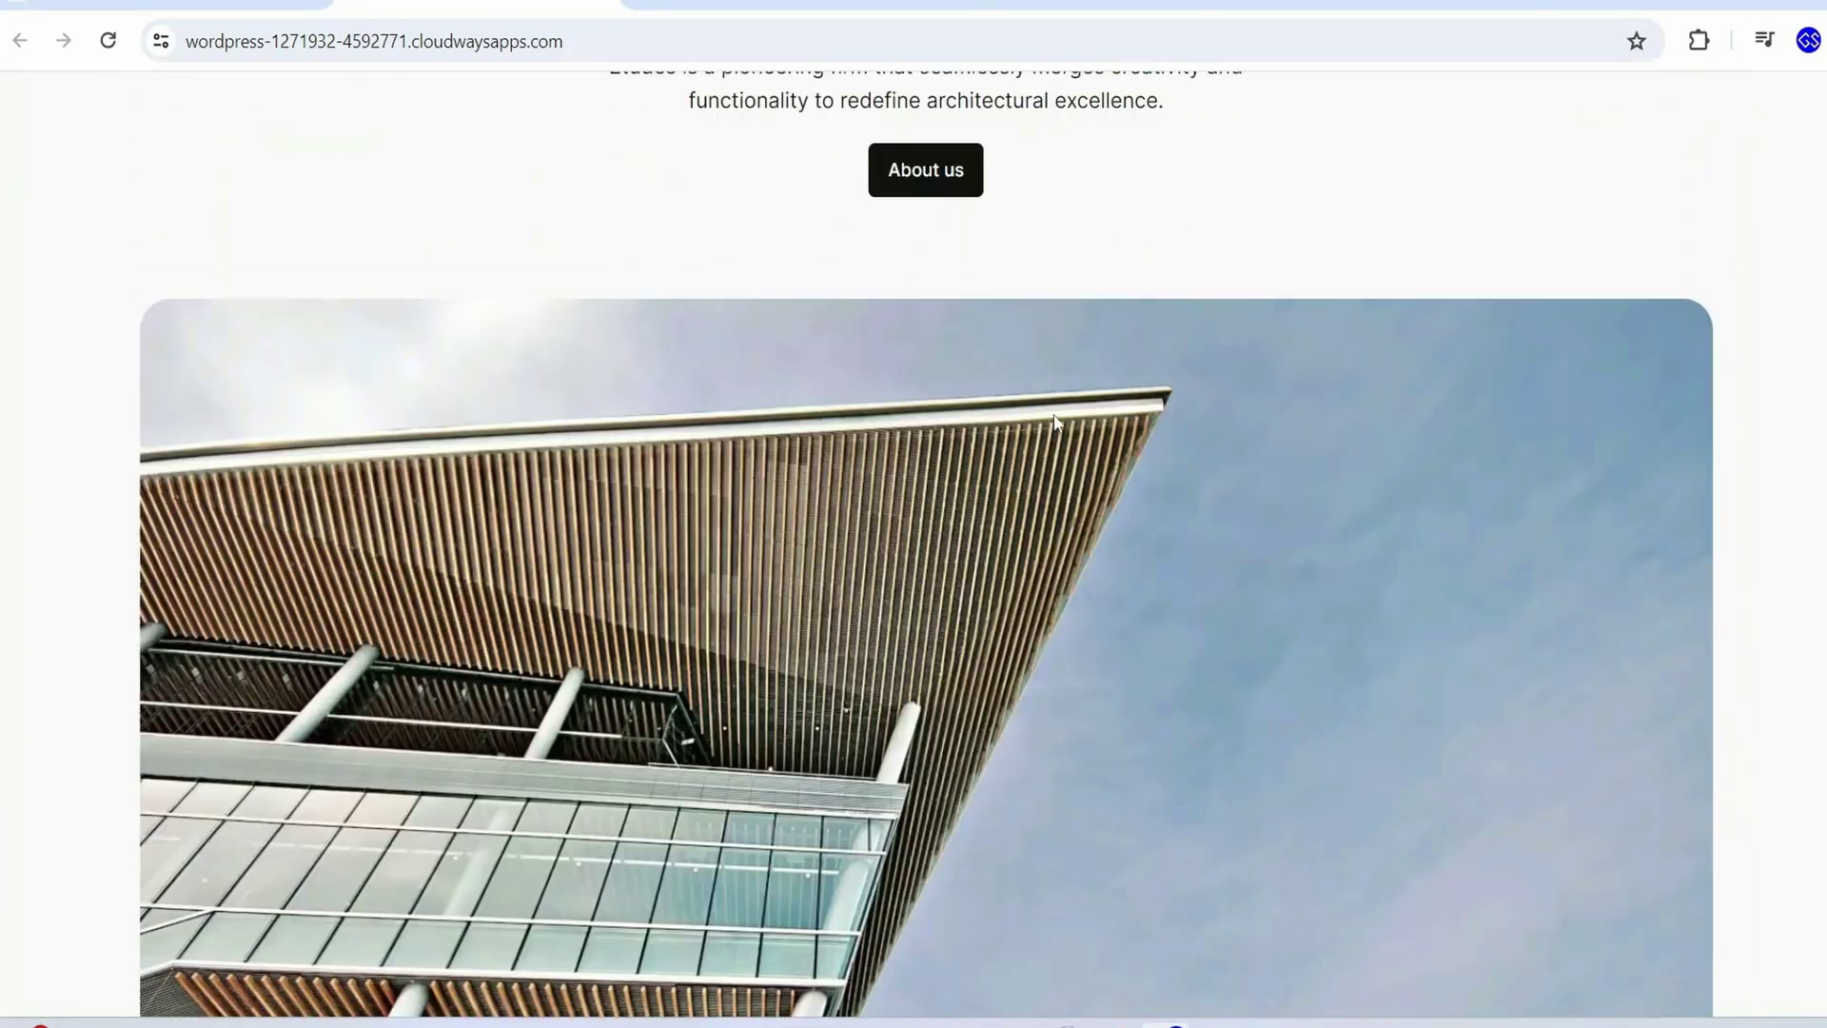
pyautogui.scroll(8, 1043, 438)
pyautogui.scroll(5, 1042, 438)
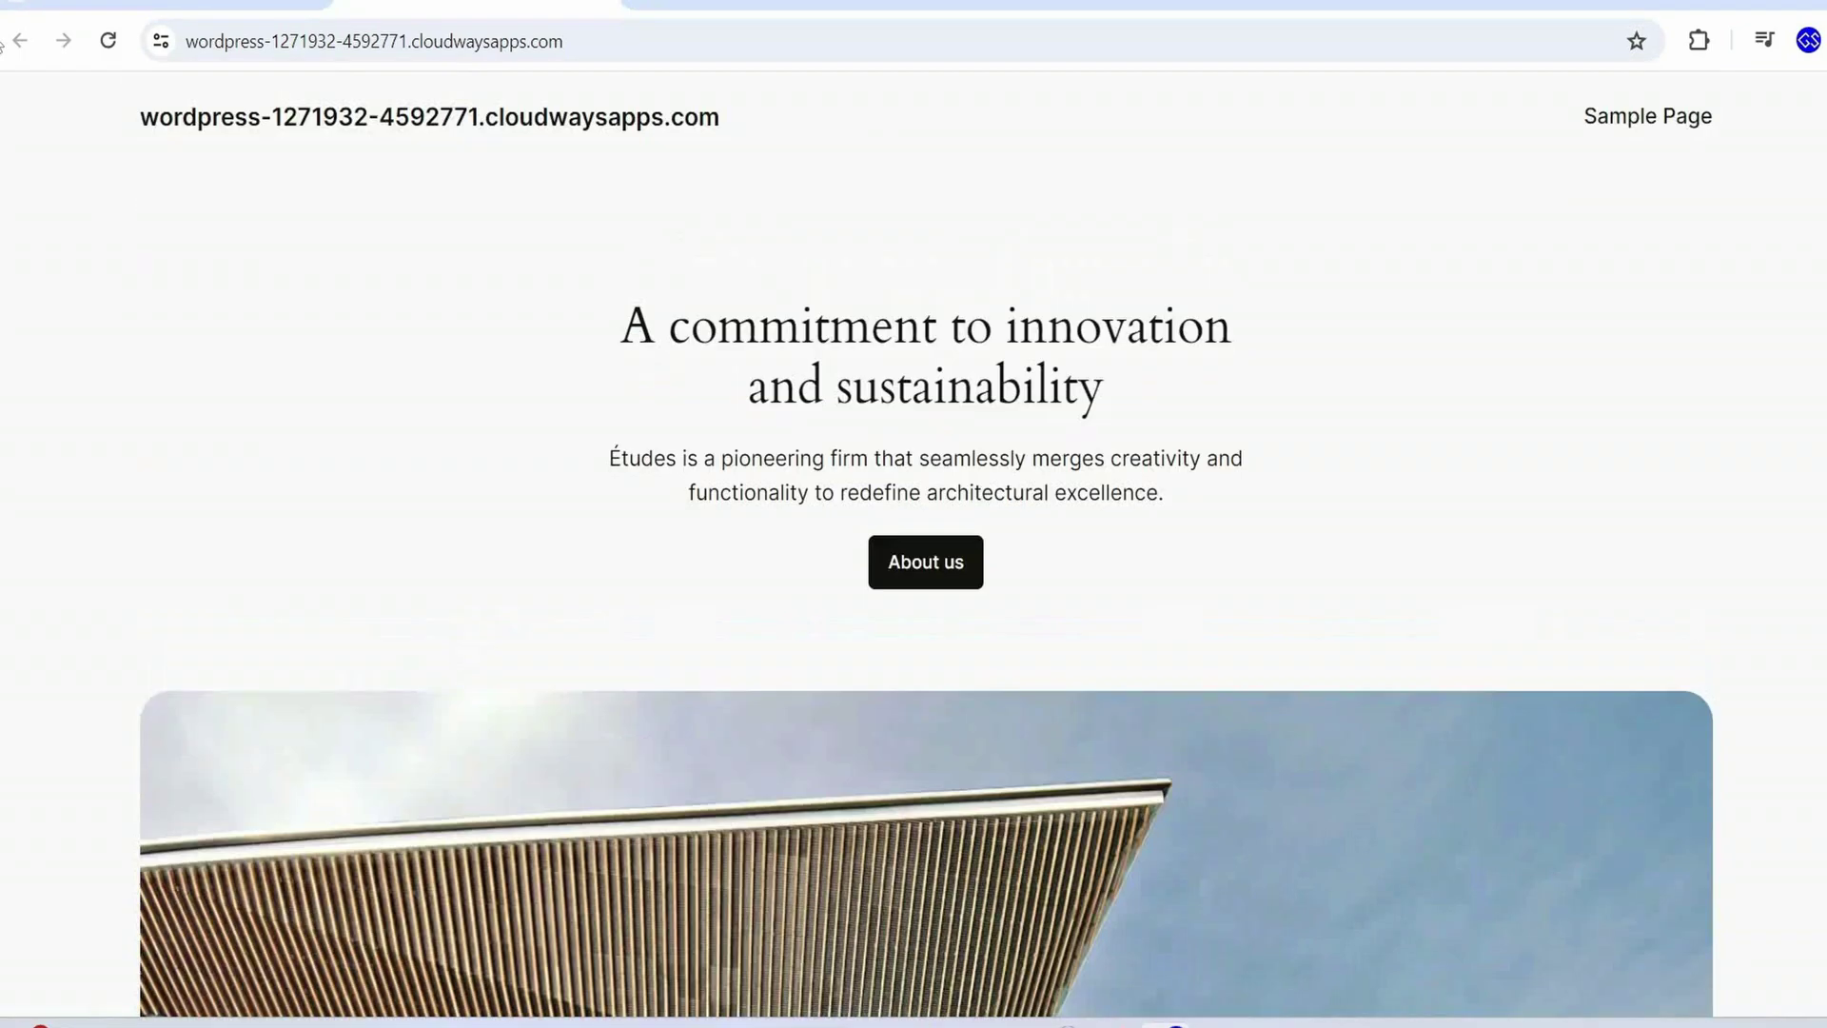
# Go back to the application's access details and open the WordPress admin panel login page
pyautogui.click(177, 6)
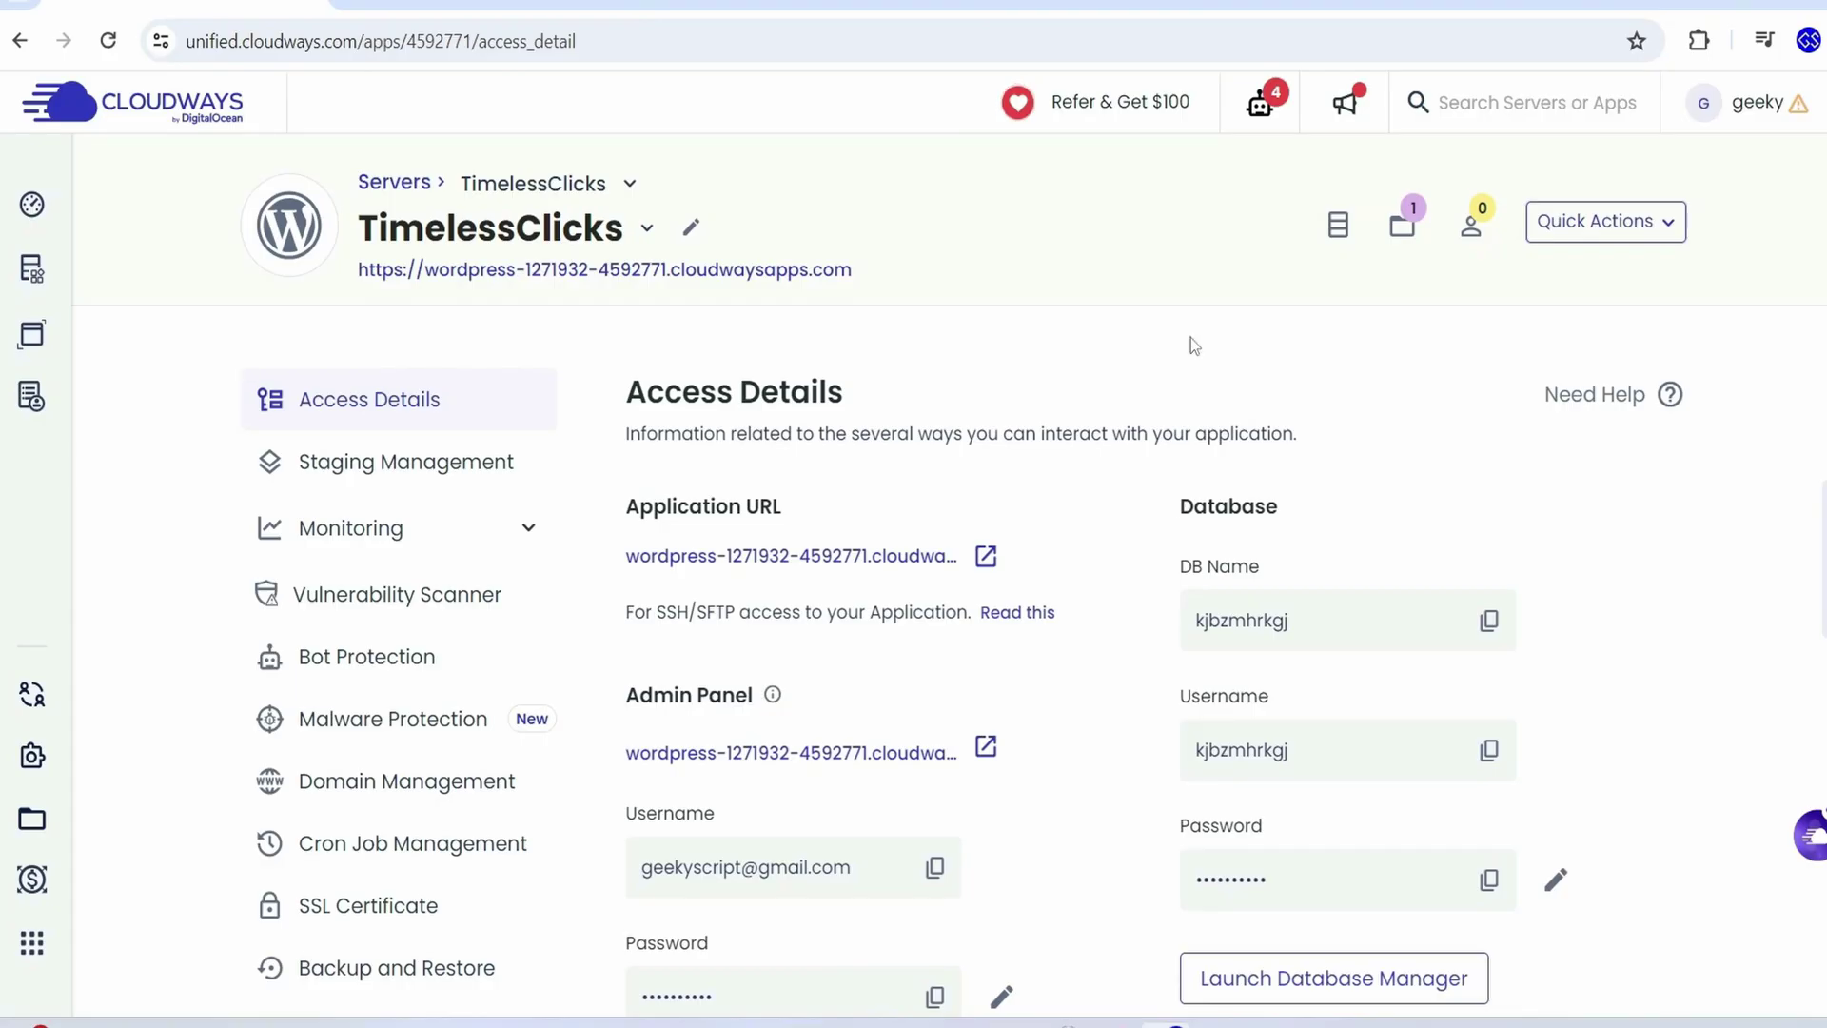
pyautogui.scroll(-5, 1220, 324)
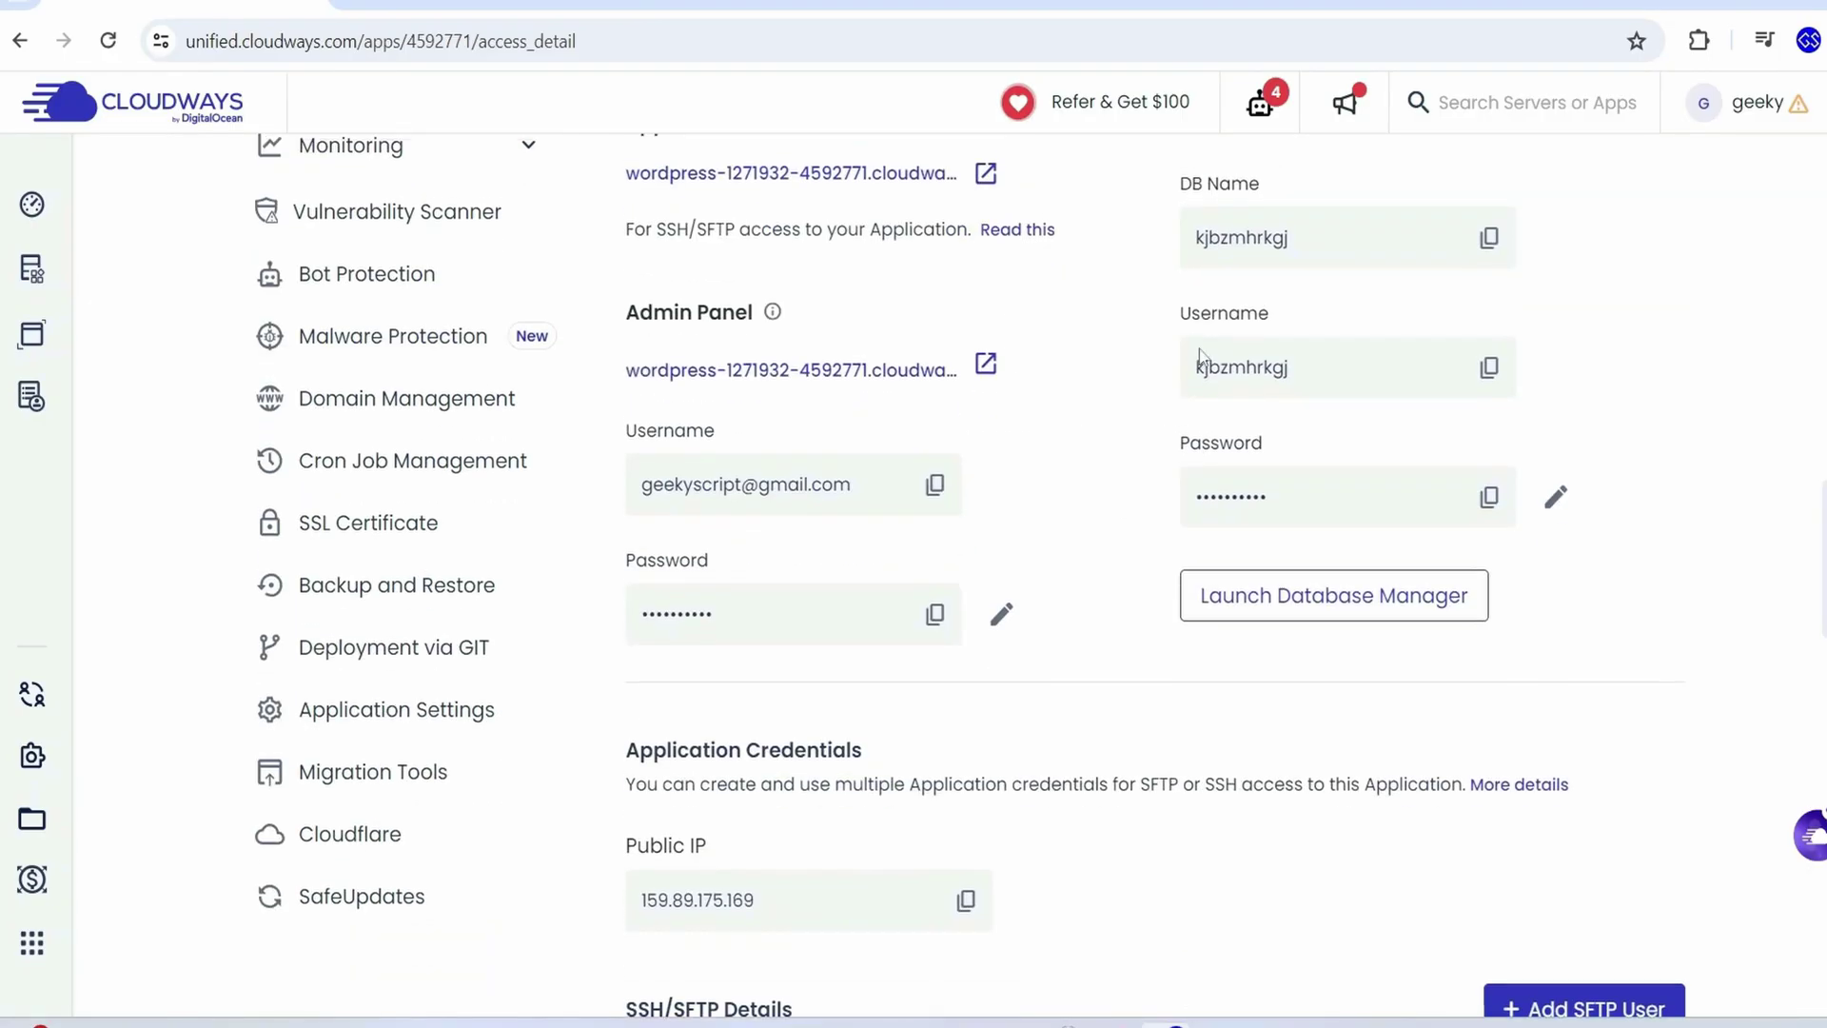
pyautogui.scroll(2, 923, 581)
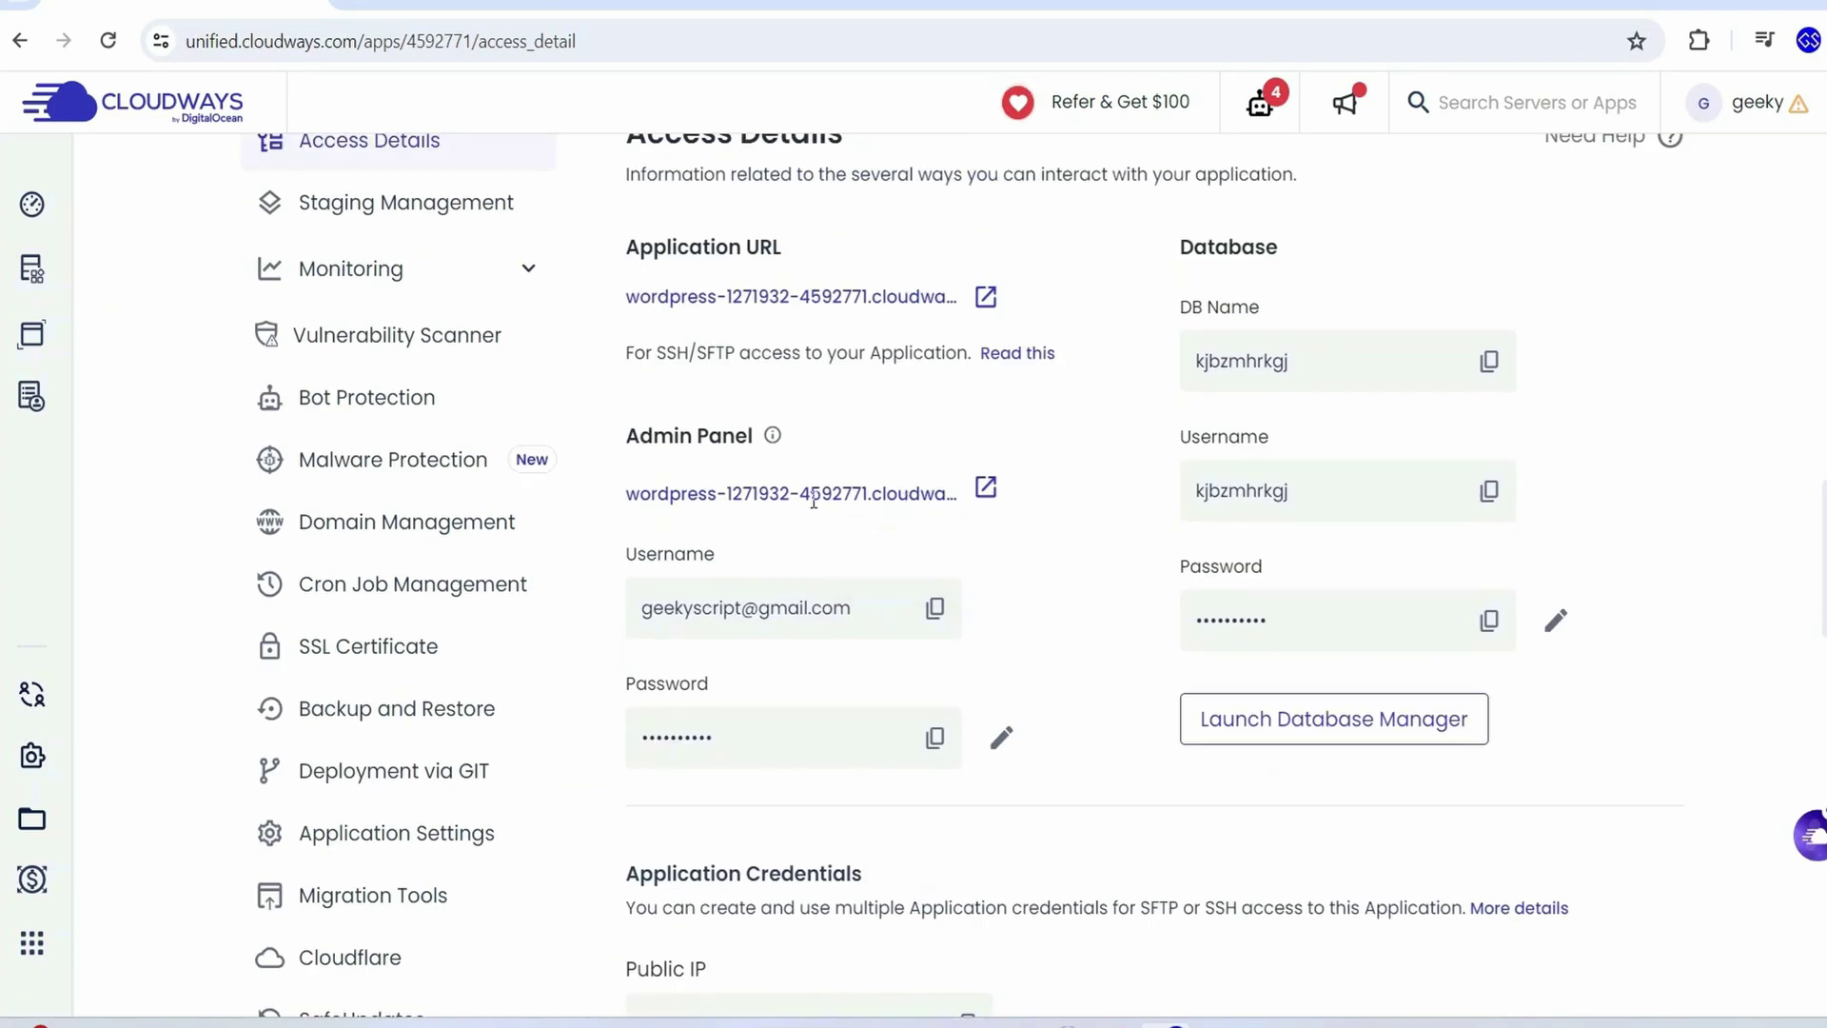
pyautogui.click(985, 489)
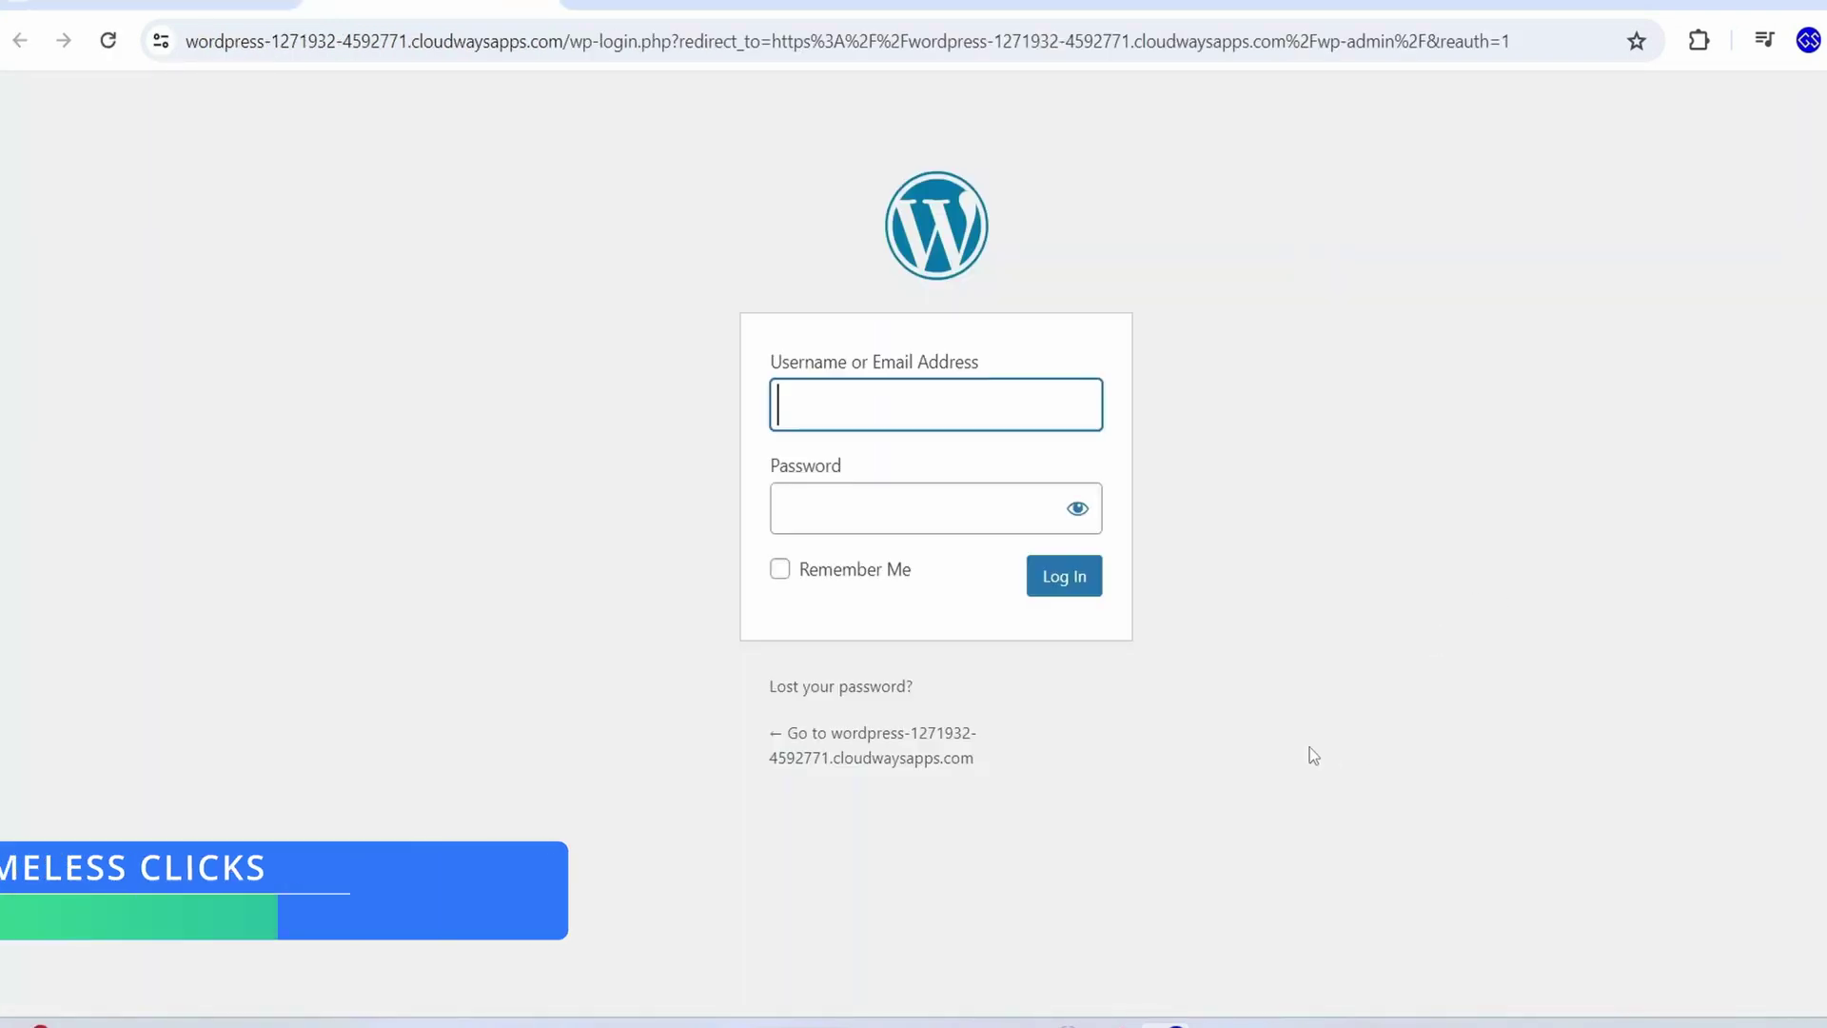
# Copy the admin username from the Cloudways access details and paste it into the WordPress login form
pyautogui.click(140, 3)
pyautogui.scroll(2, 844, 489)
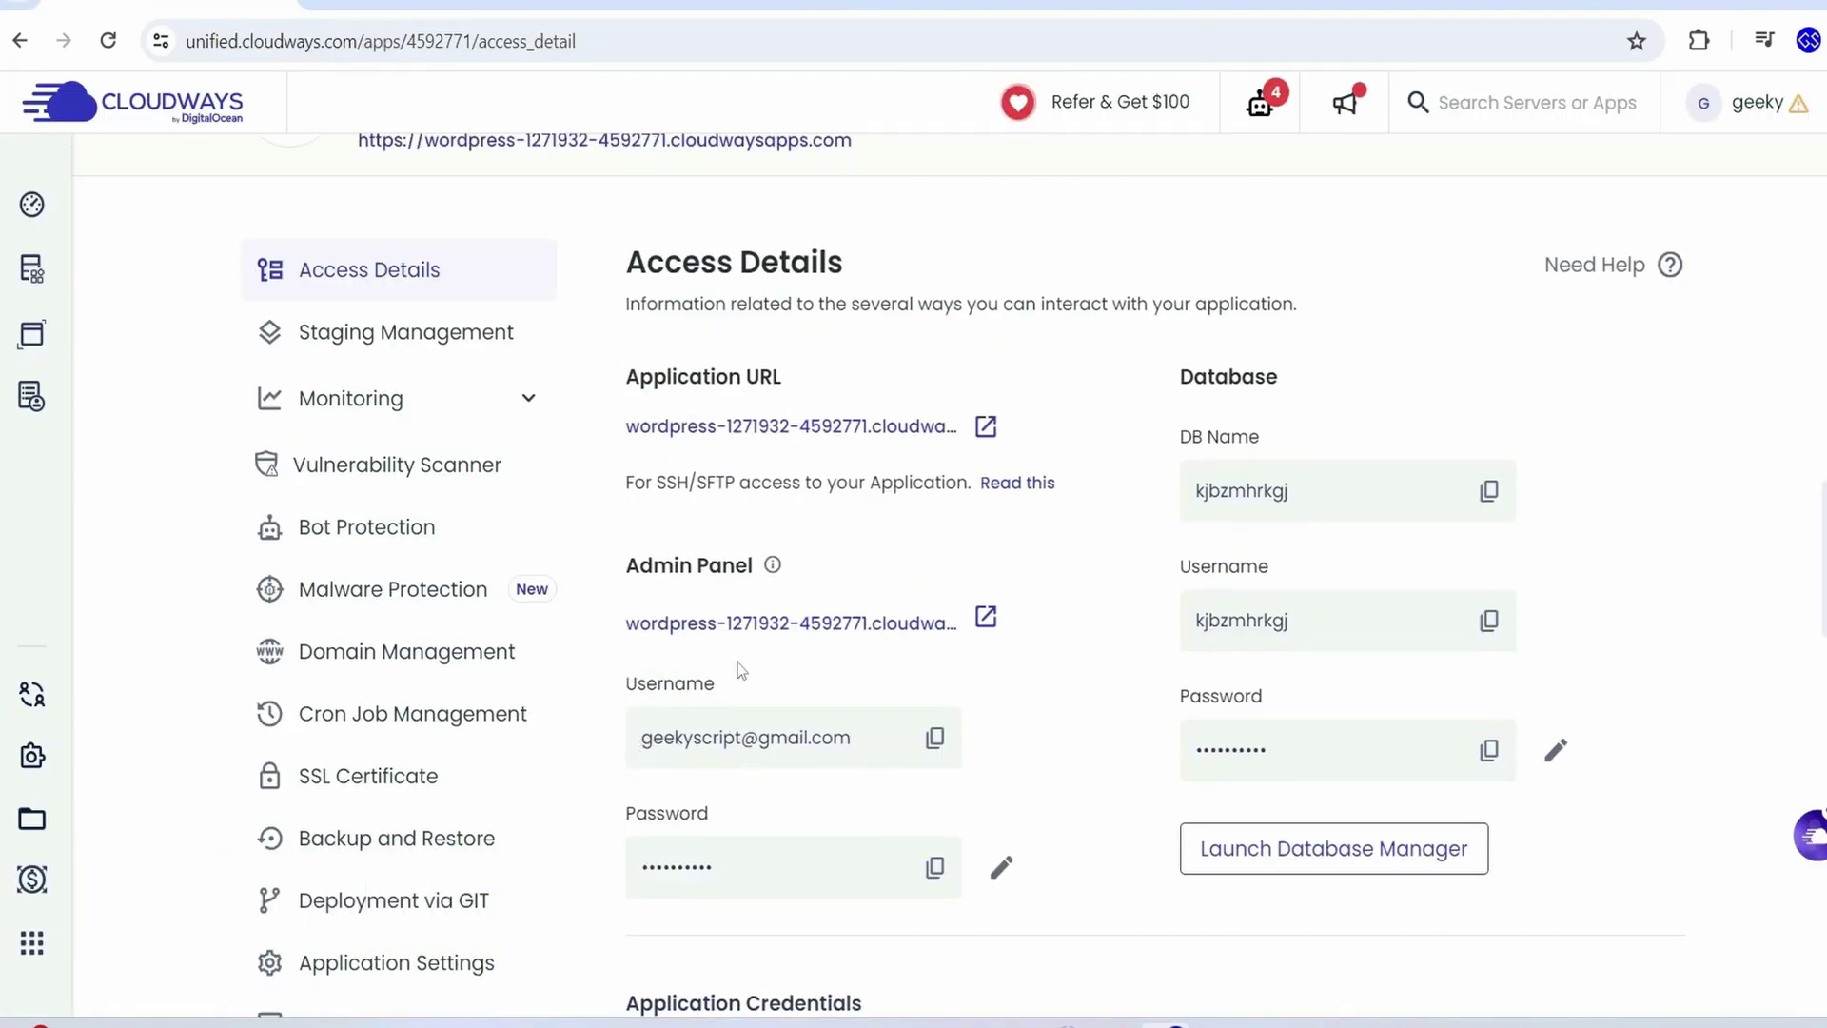
pyautogui.click(934, 738)
pyautogui.hotkey('ctrl', 'Tab')
pyautogui.rightClick(893, 425)
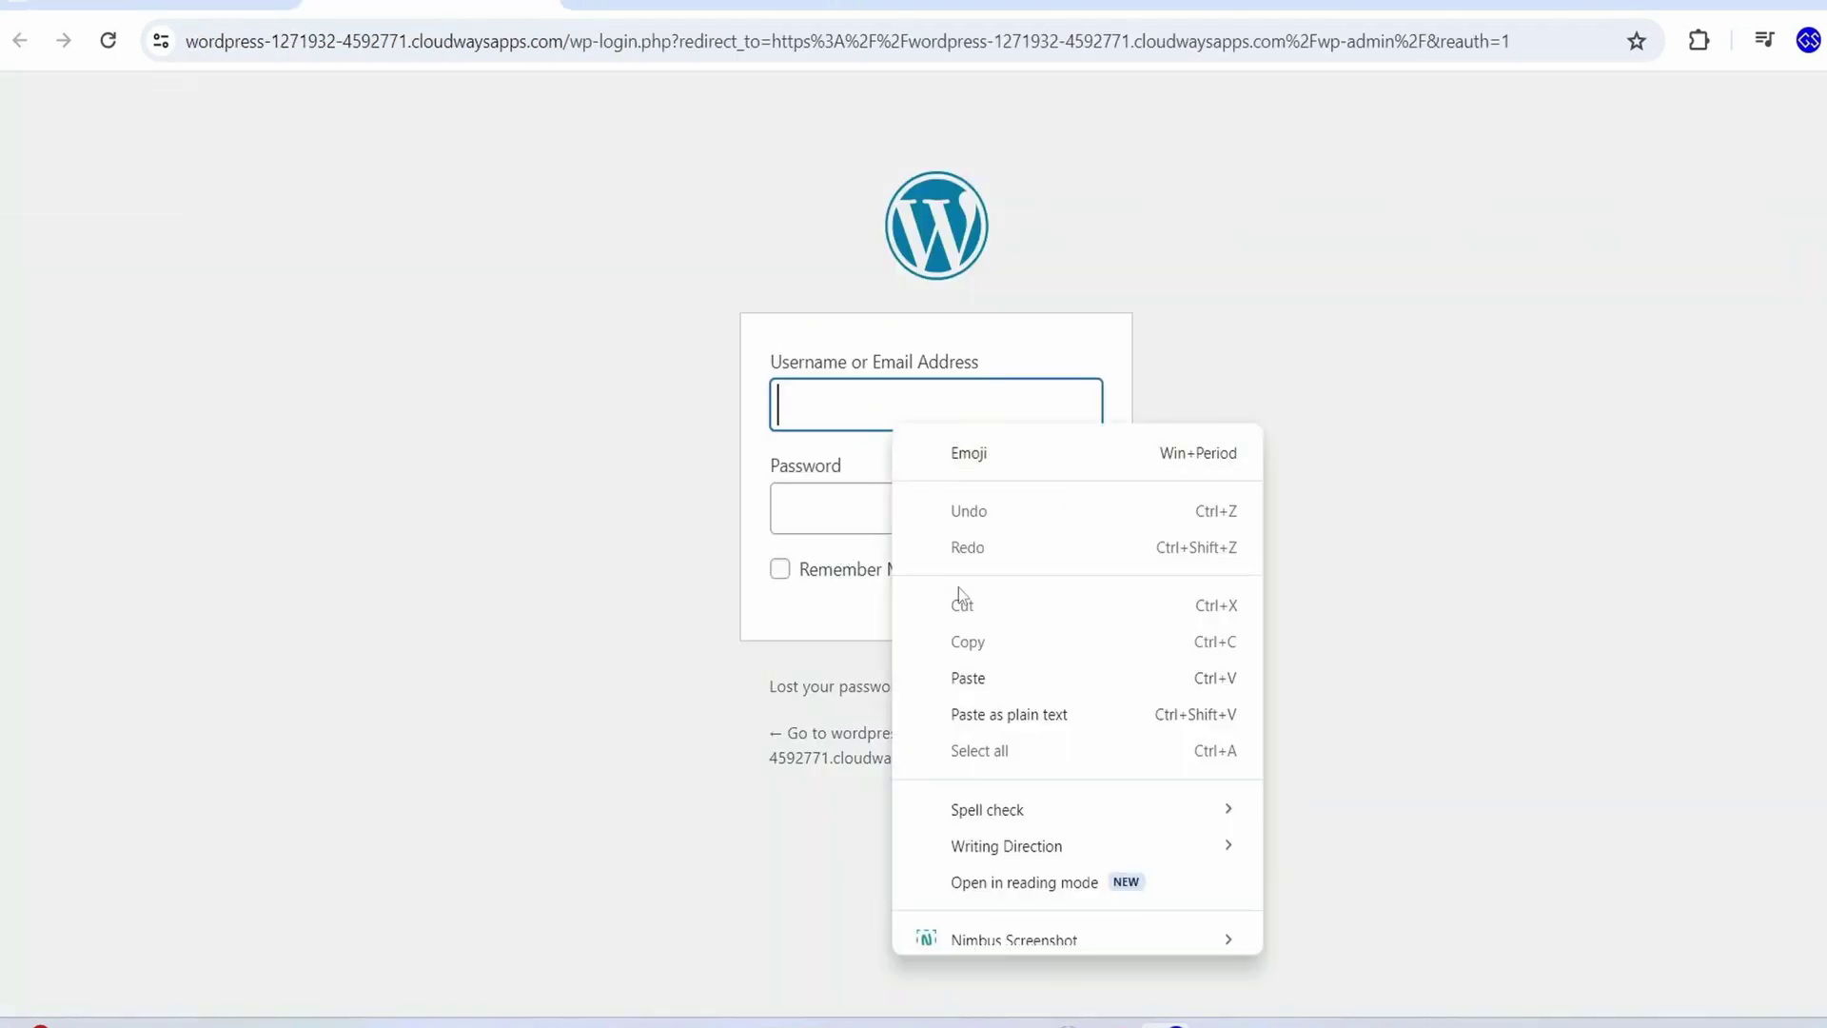
pyautogui.click(967, 677)
# Copy the admin password from the access details, paste it into the login form's password field and log in to WordPress
pyautogui.hotkey('ctrl', 'shift', 'Tab')
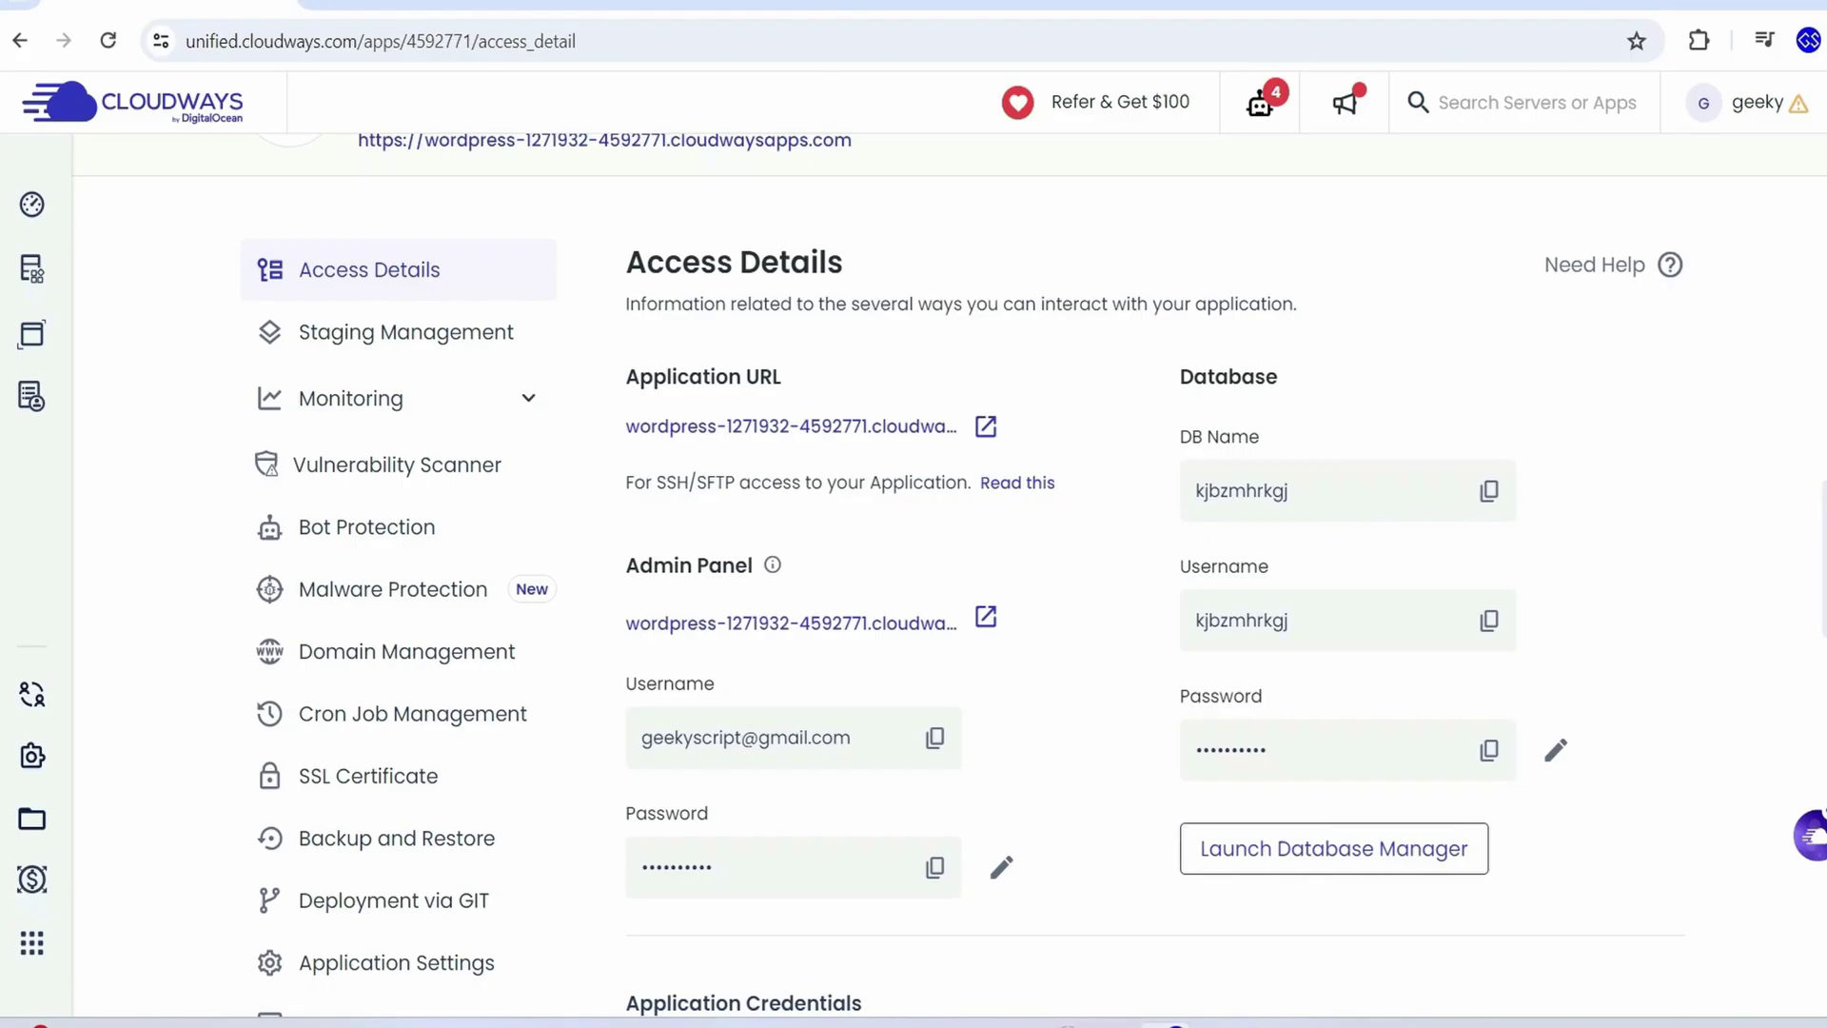
pyautogui.click(934, 868)
pyautogui.hotkey('ctrl', 'Tab')
pyautogui.hotkey('ctrl', 'v')
pyautogui.click(1095, 584)
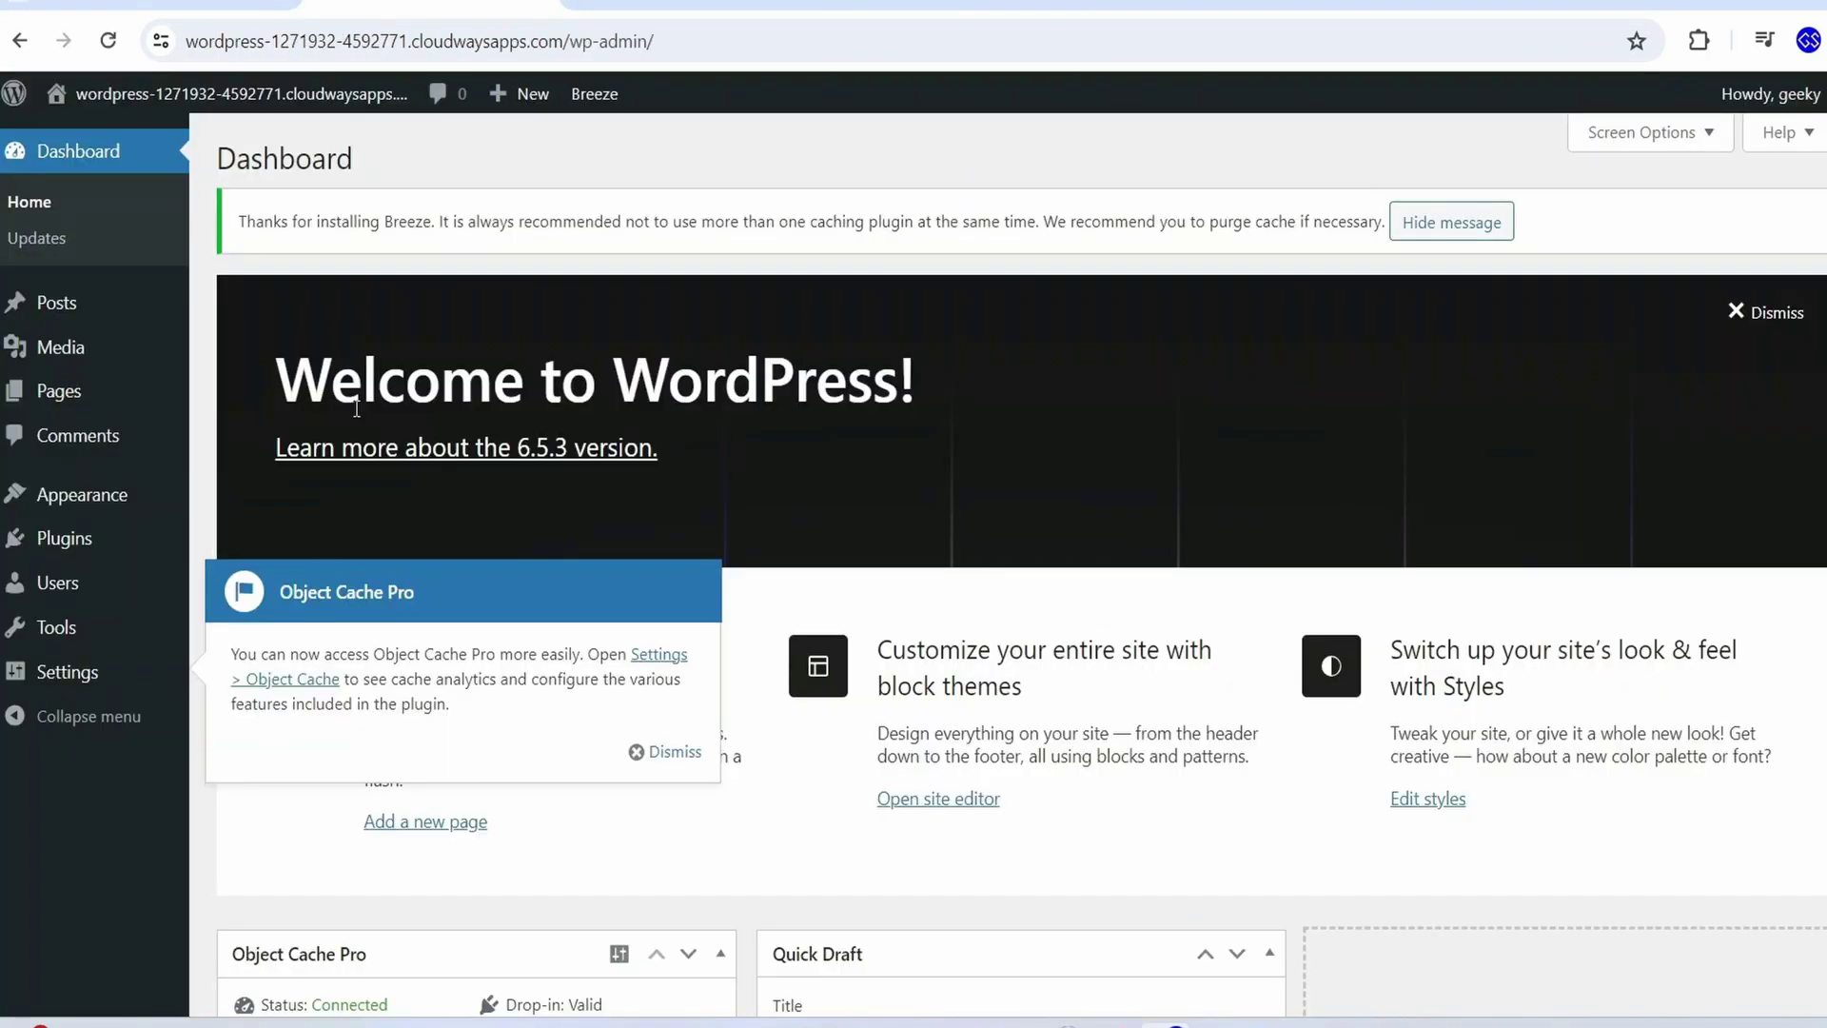
# Dismiss the Object Cache Pro notice and look over the WordPress dashboard
pyautogui.moveTo(388, 379); pyautogui.dragTo(1111, 402)
pyautogui.click(1112, 402)
pyautogui.click(665, 752)
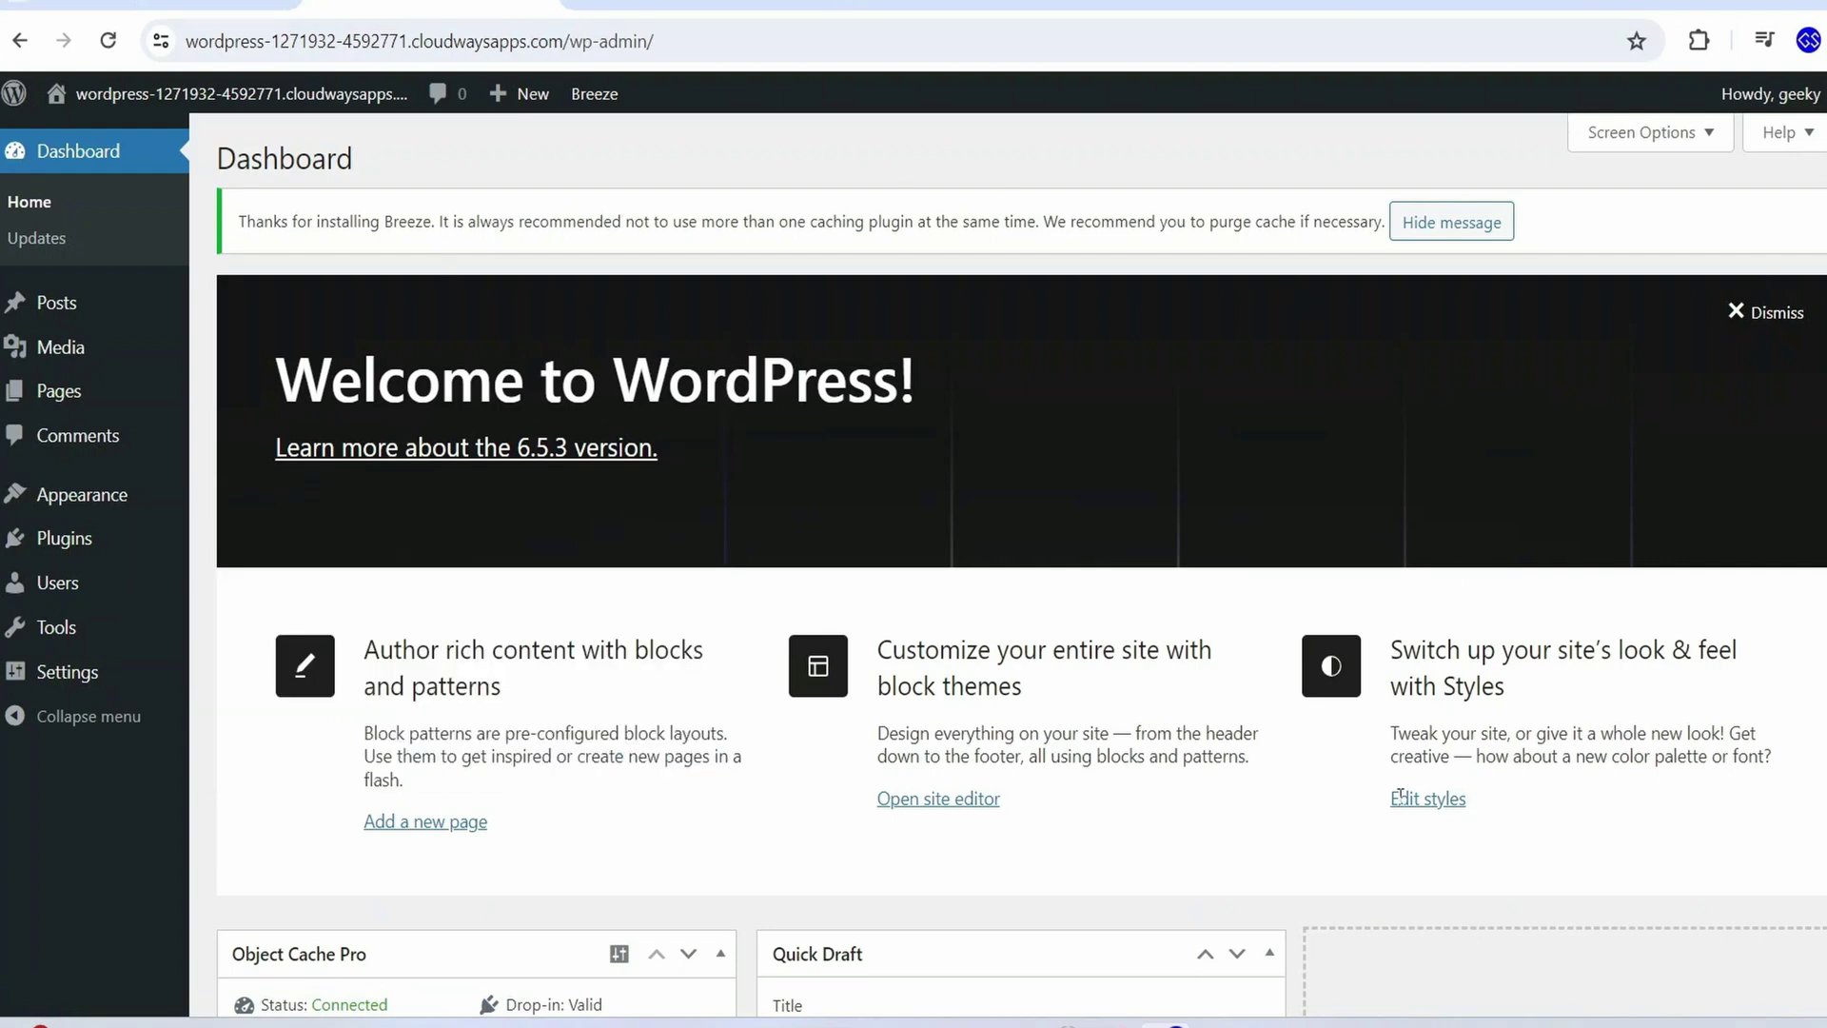
pyautogui.scroll(-8, 773, 590)
pyautogui.scroll(8, 1035, 489)
# Install and activate the Astra theme from the popular themes, and check the activation notice
pyautogui.click(258, 503)
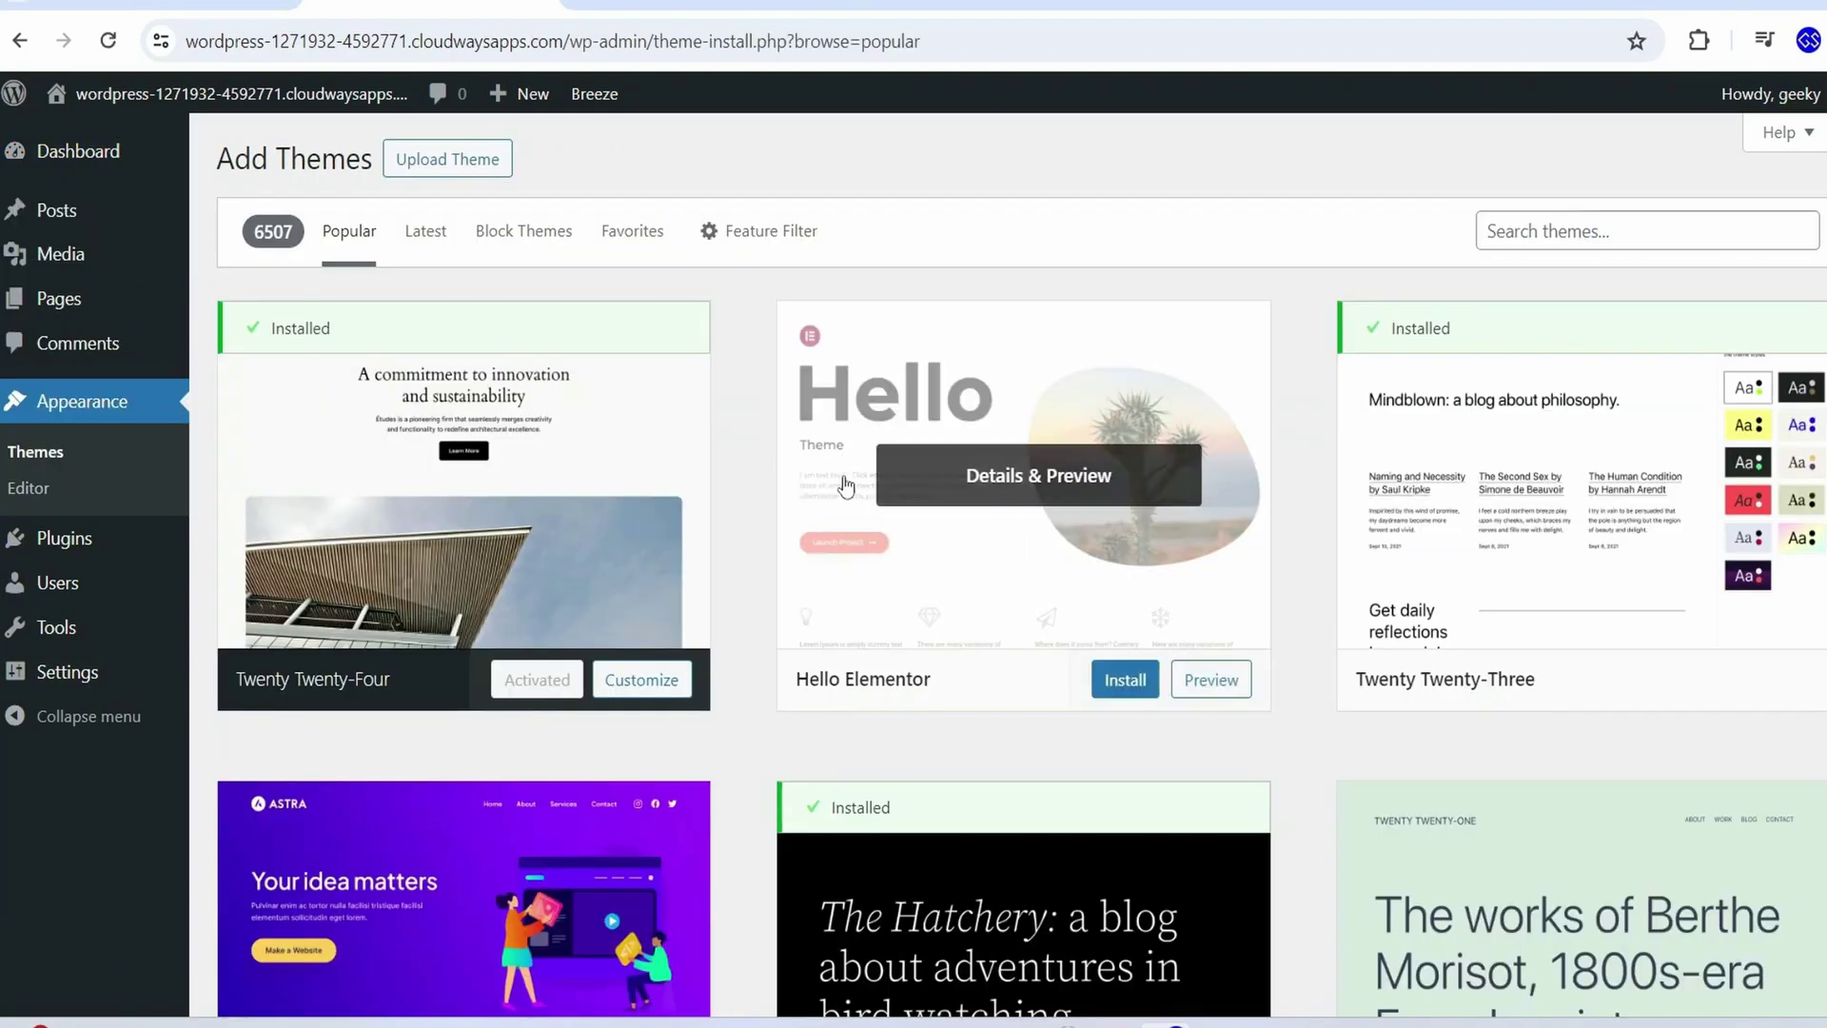
pyautogui.scroll(-4, 838, 476)
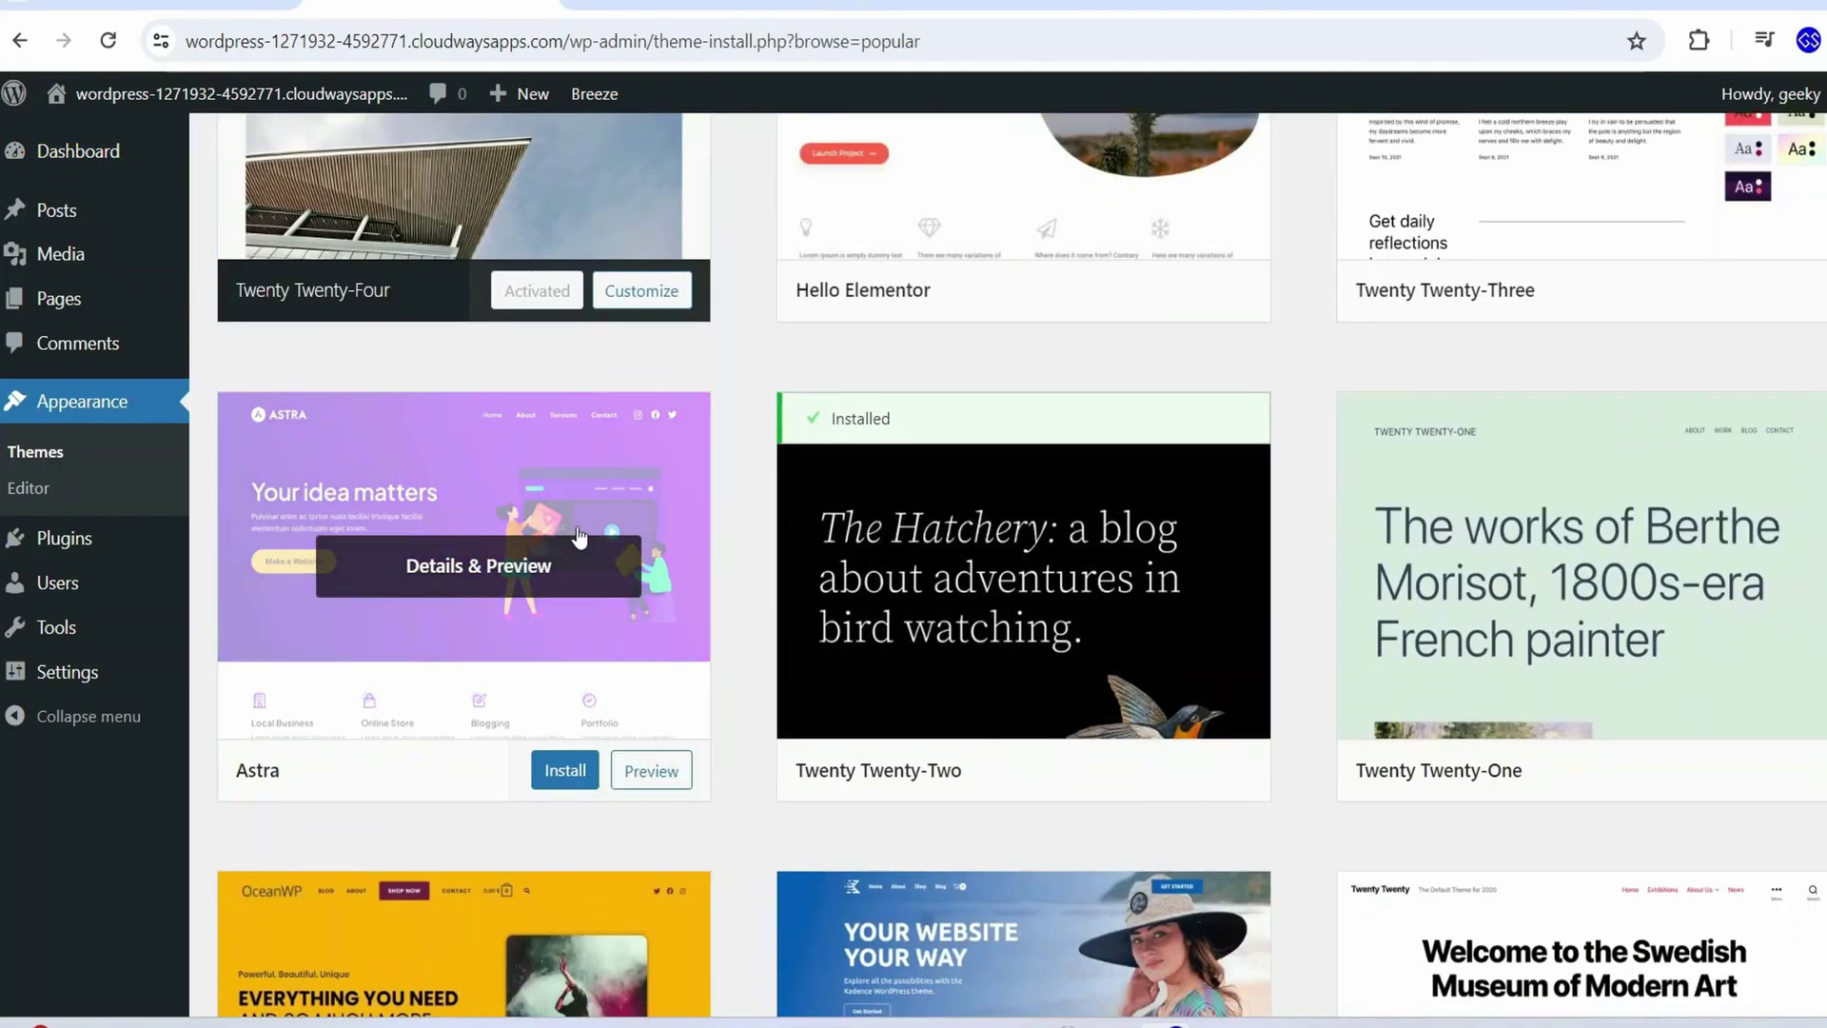
pyautogui.click(565, 769)
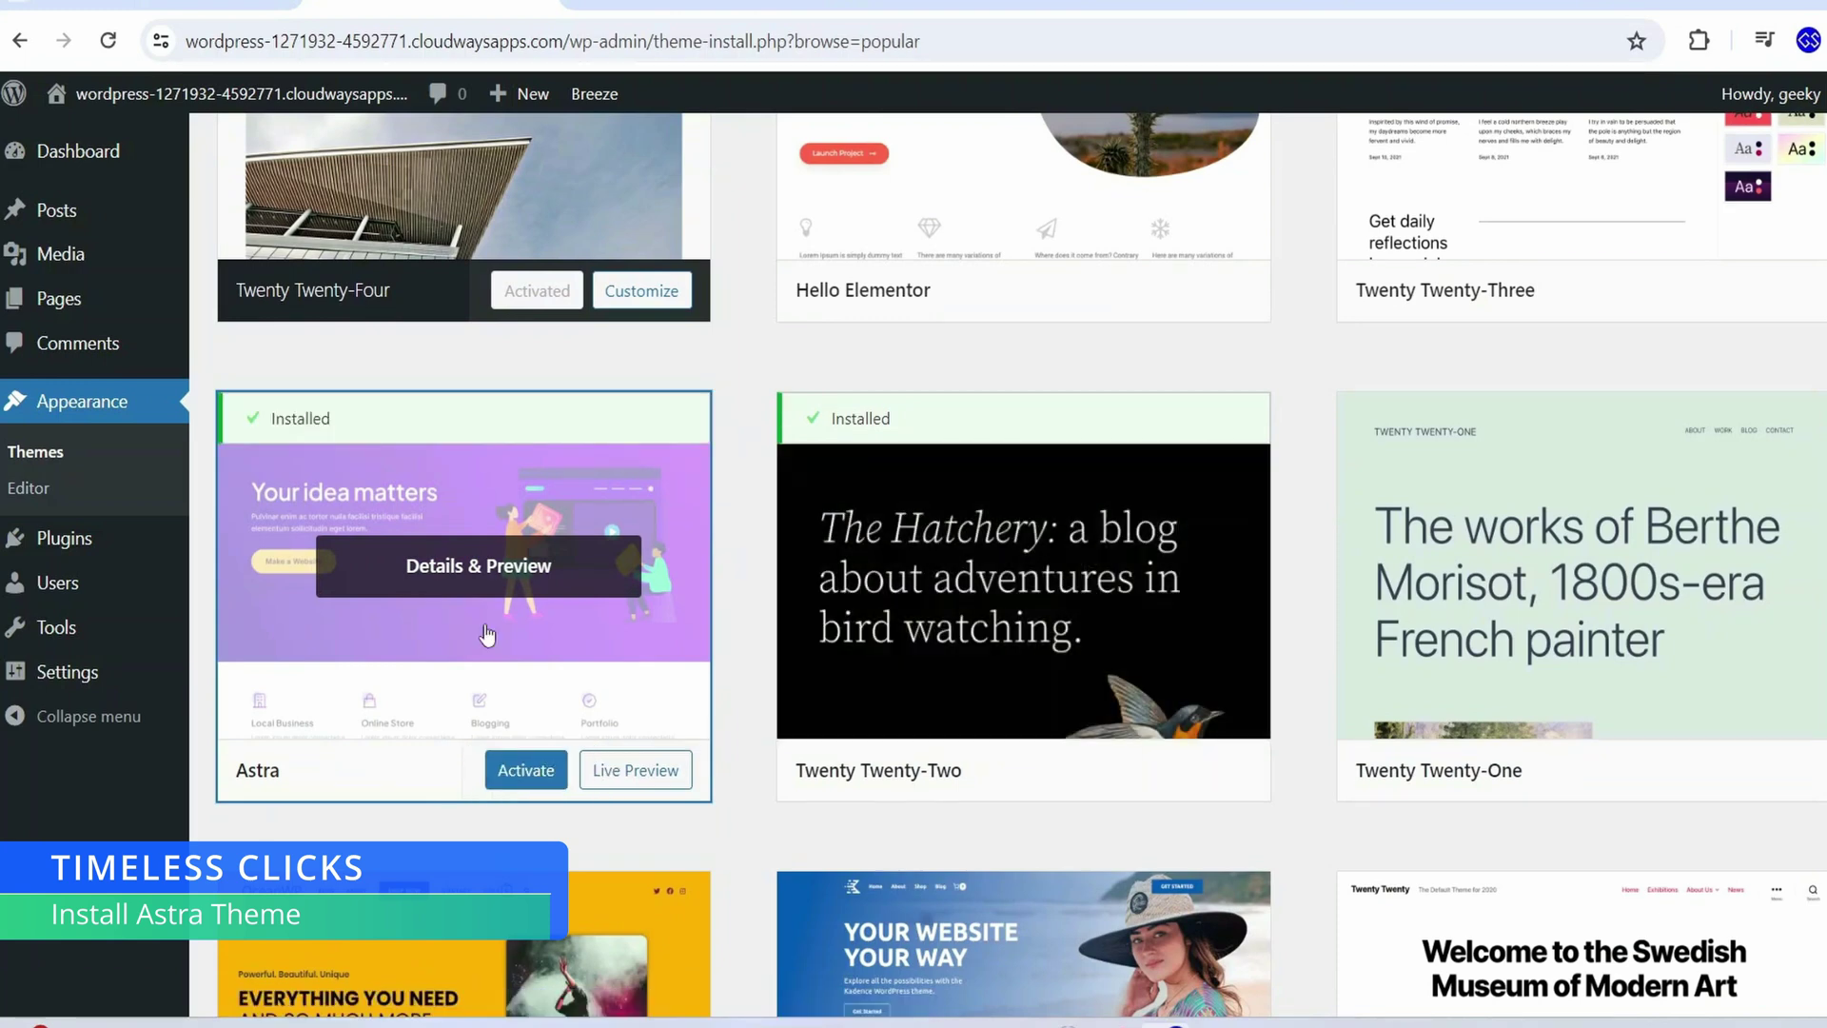
pyautogui.click(522, 789)
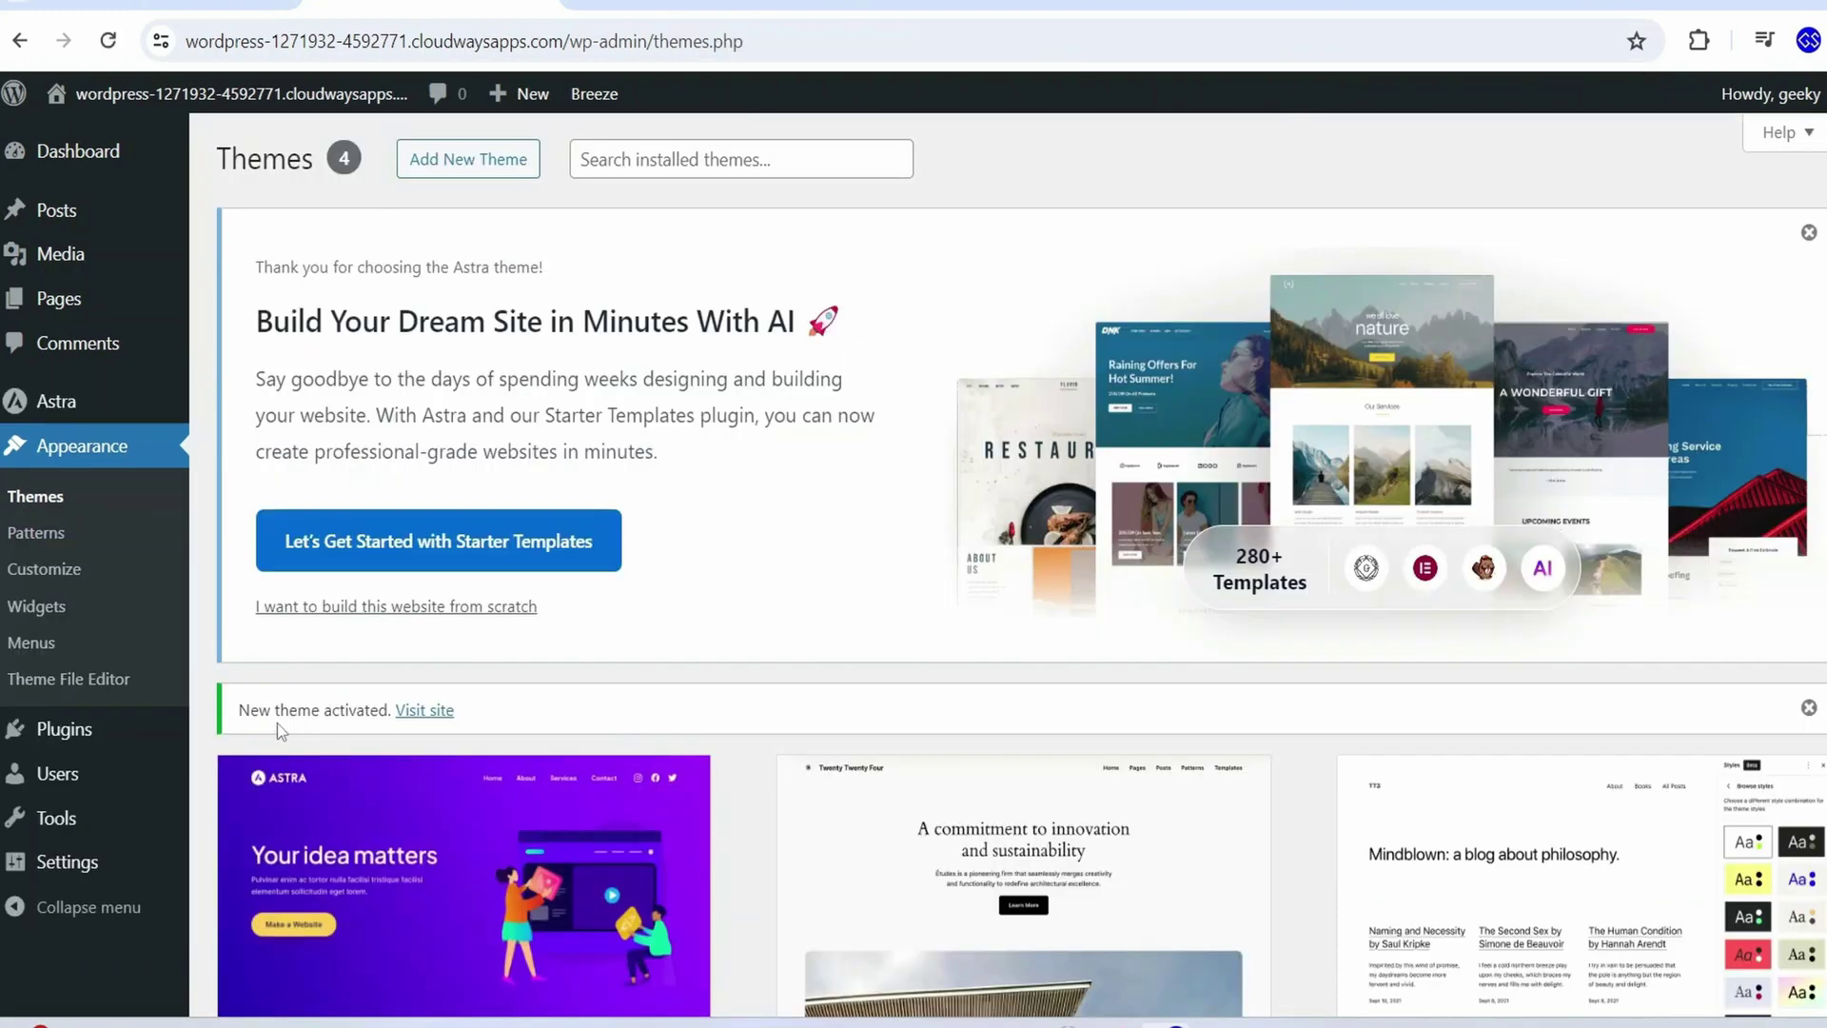
pyautogui.moveTo(243, 711); pyautogui.dragTo(391, 711)
pyautogui.click(331, 714)
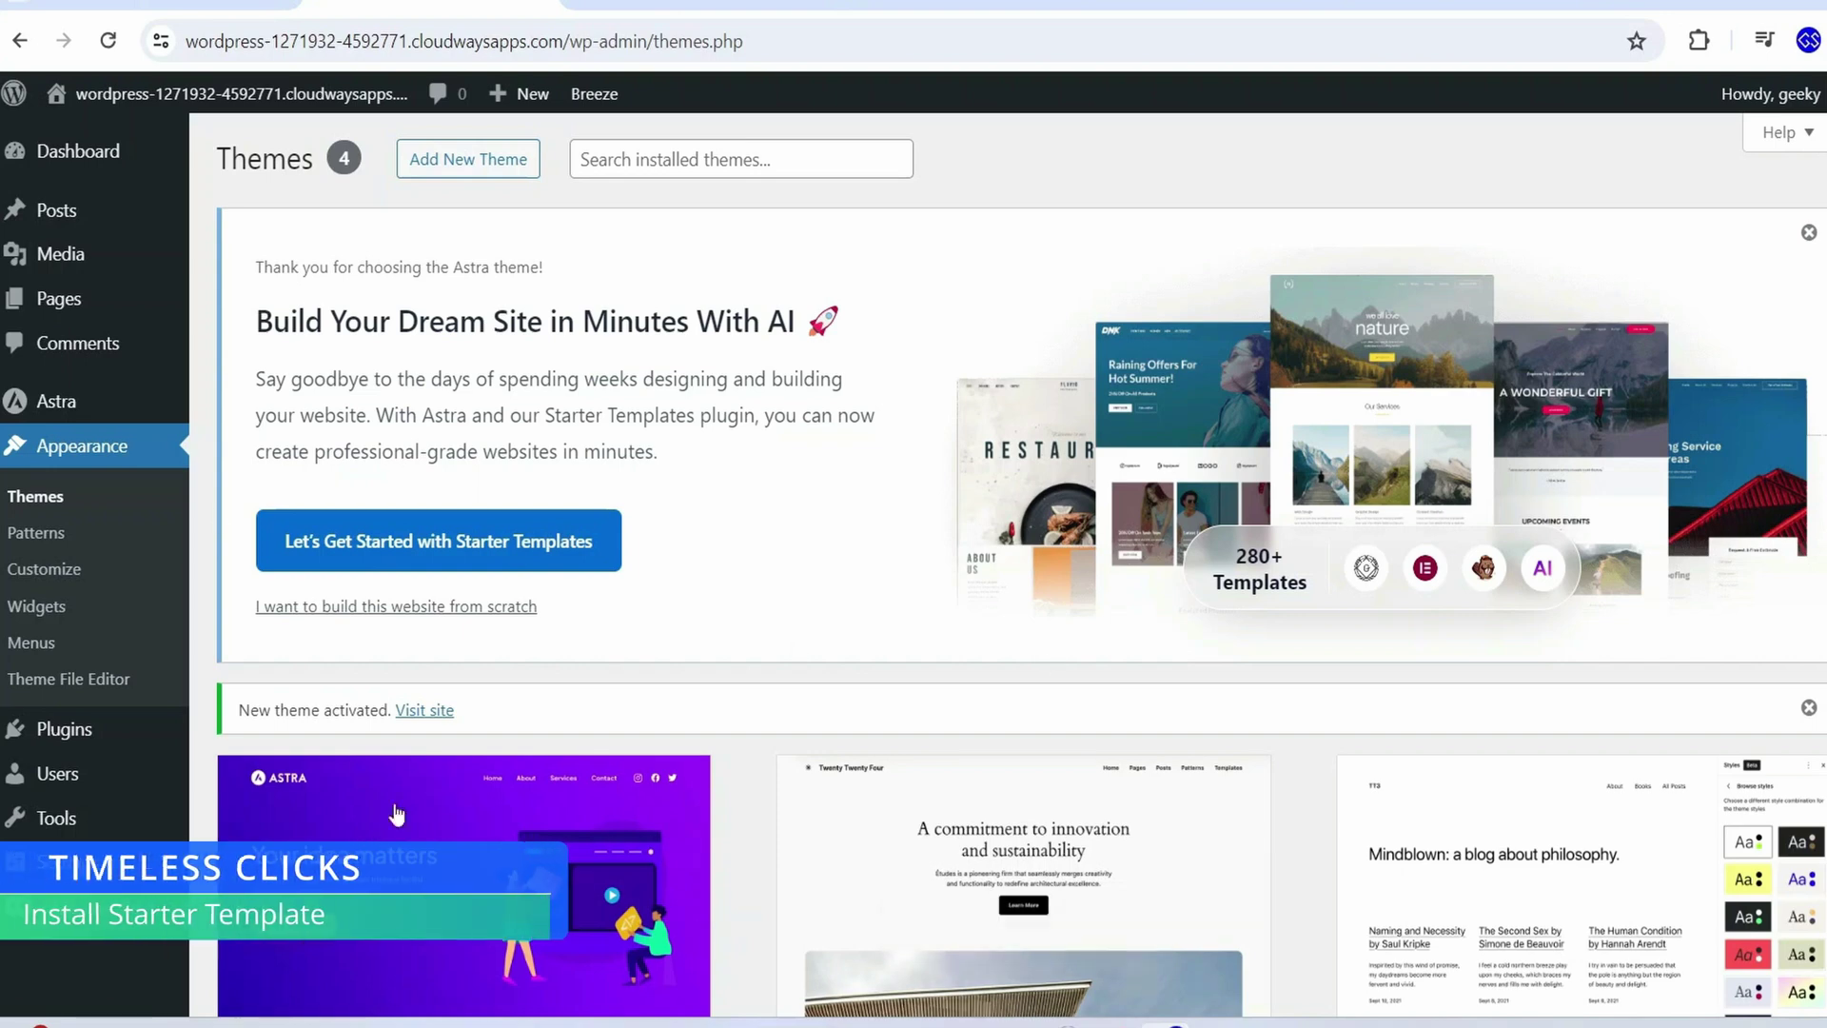
# Start Astra's Starter Templates setup, choose Classic Starter Templates as the build method and browse the template library
pyautogui.click(451, 549)
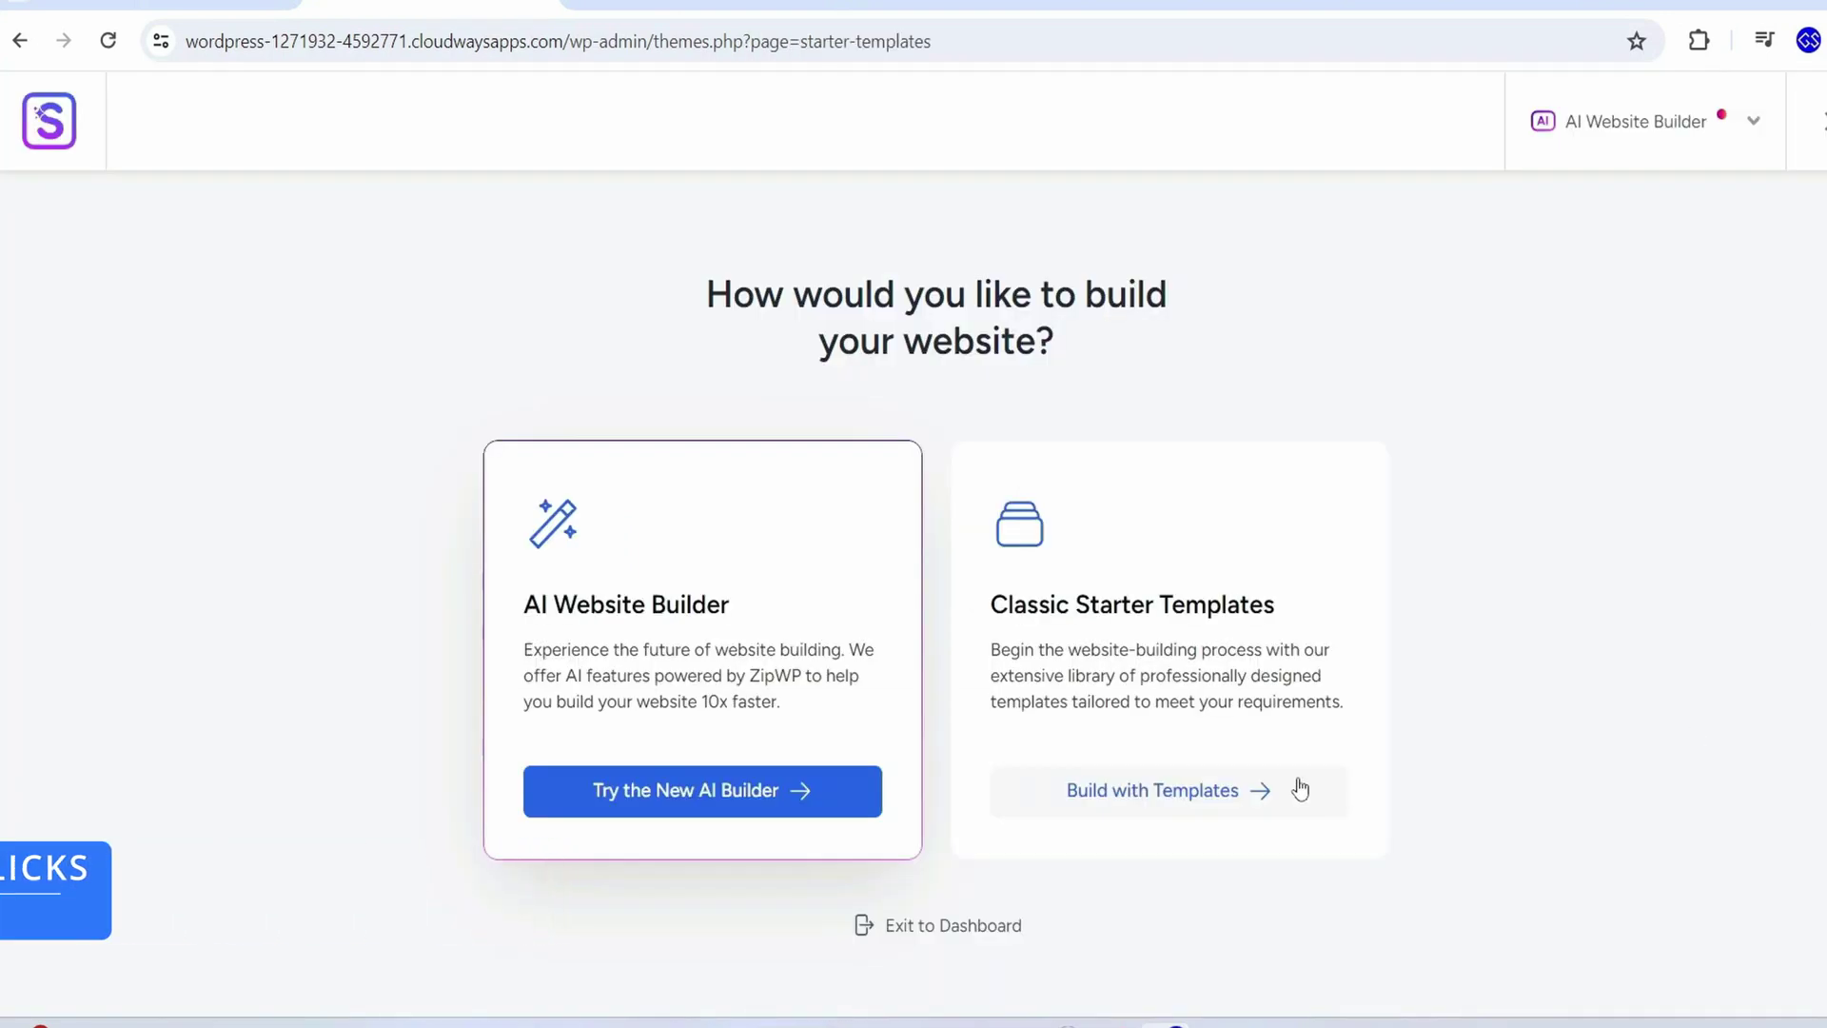
pyautogui.click(1161, 805)
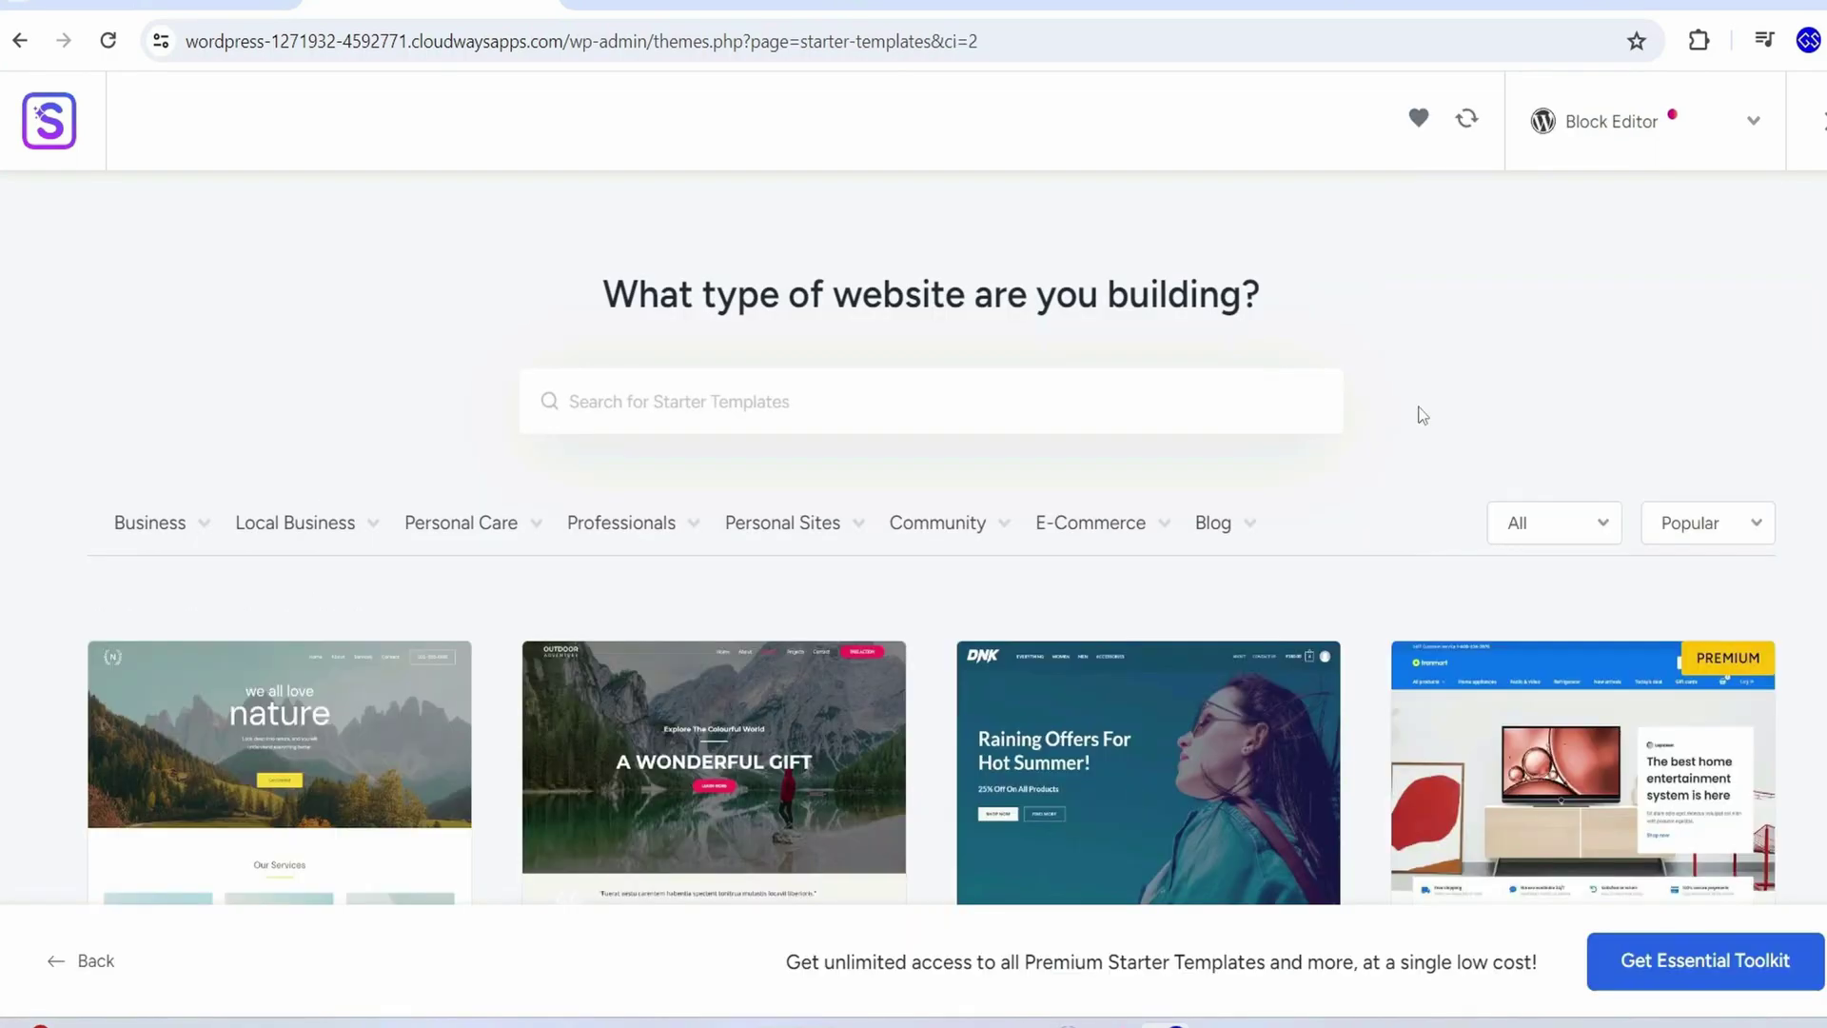
pyautogui.scroll(-10, 1607, 270)
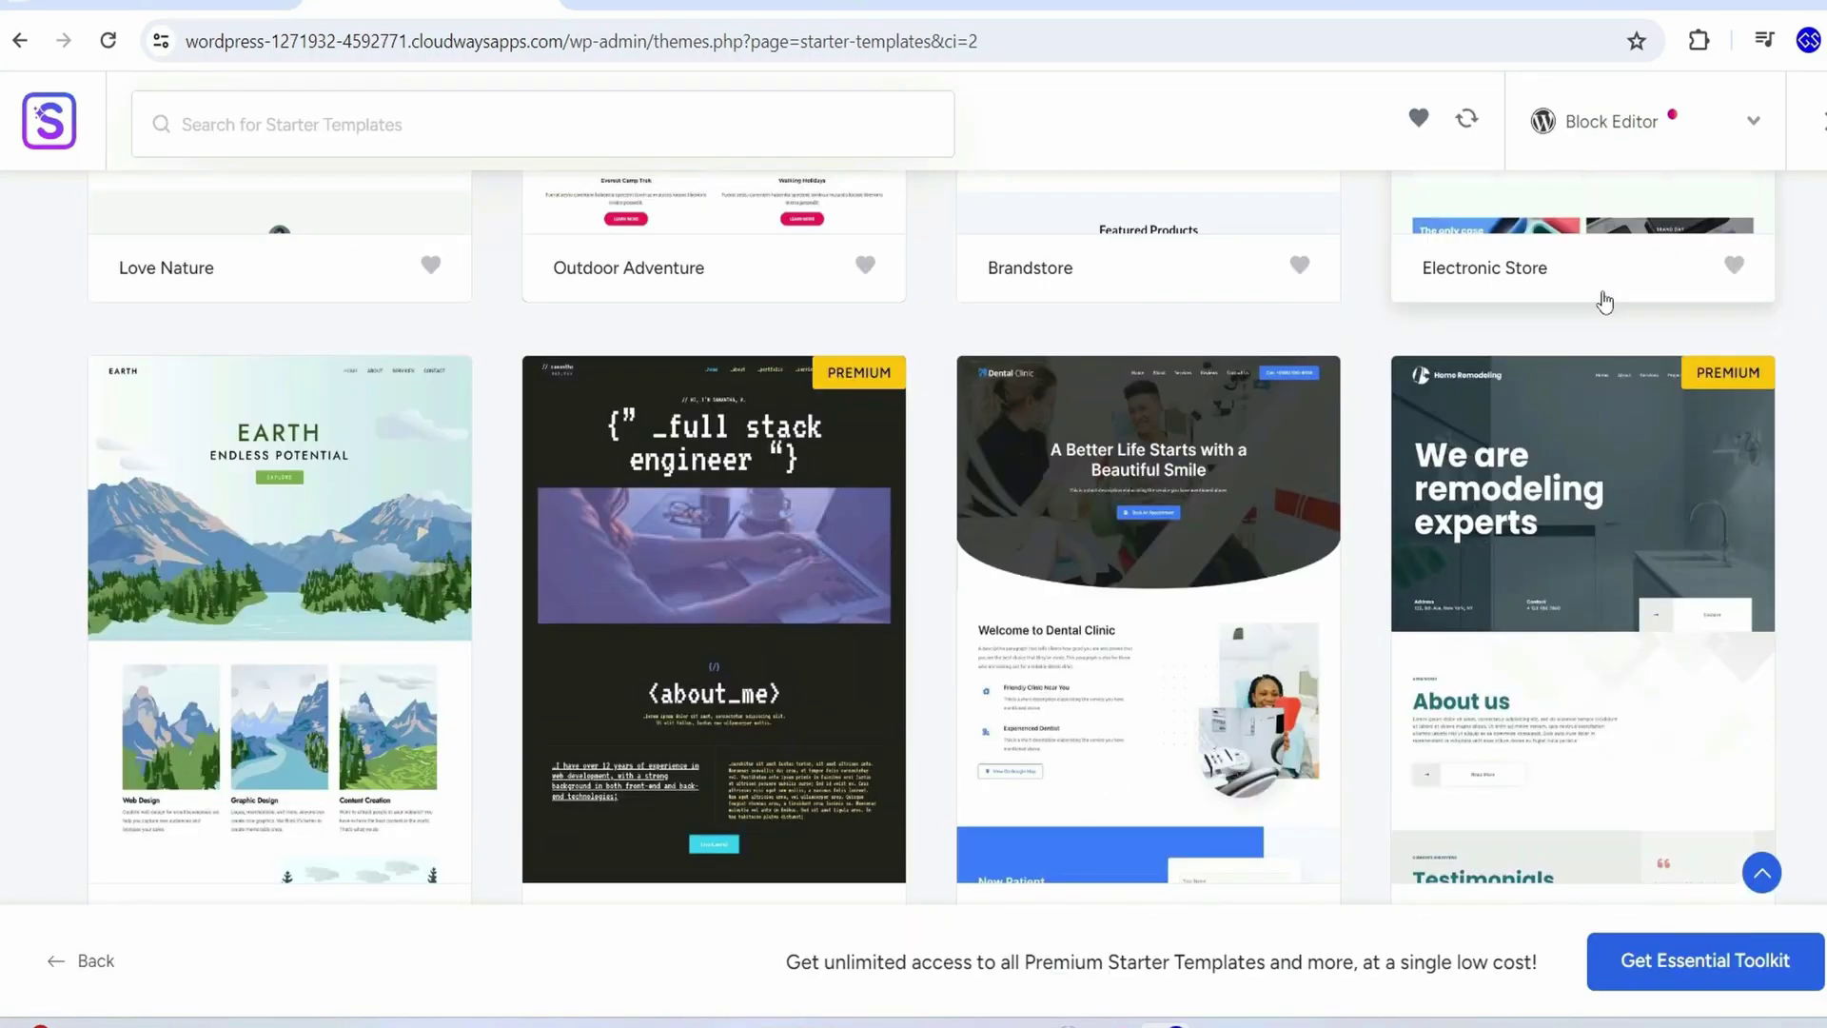
pyautogui.scroll(-15, 1596, 297)
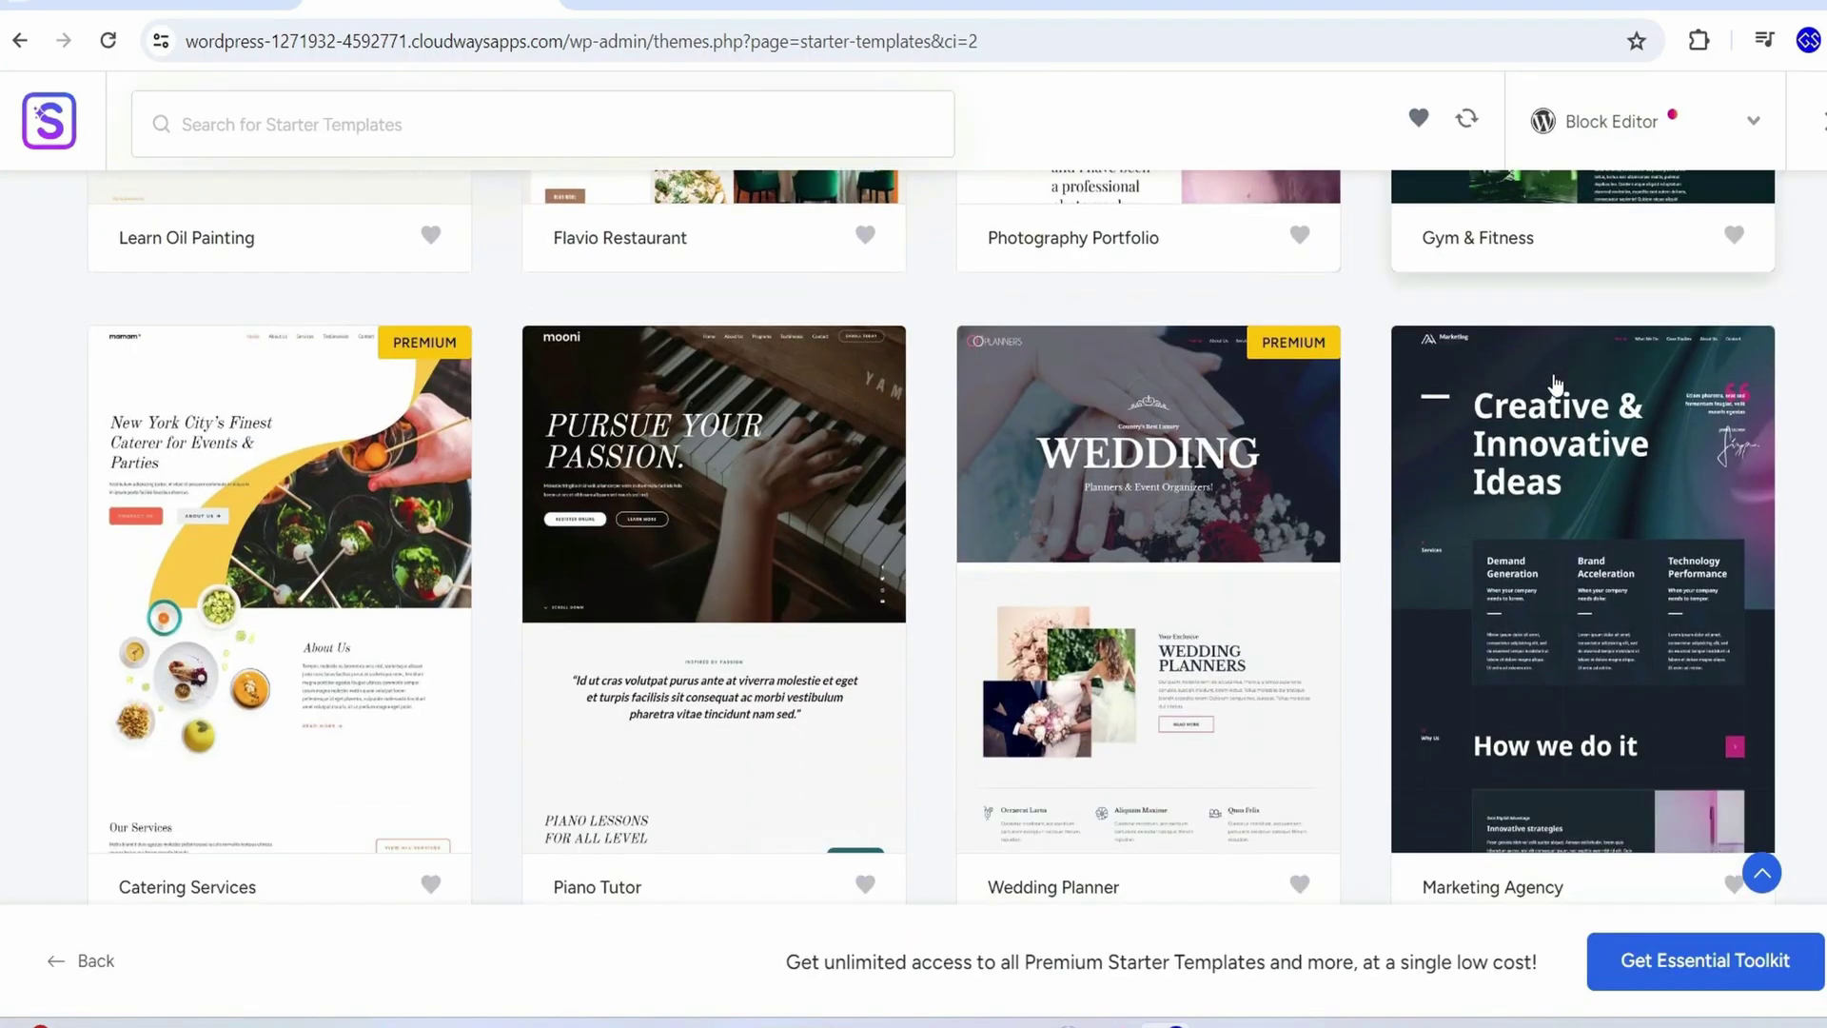
pyautogui.scroll(20, 1556, 384)
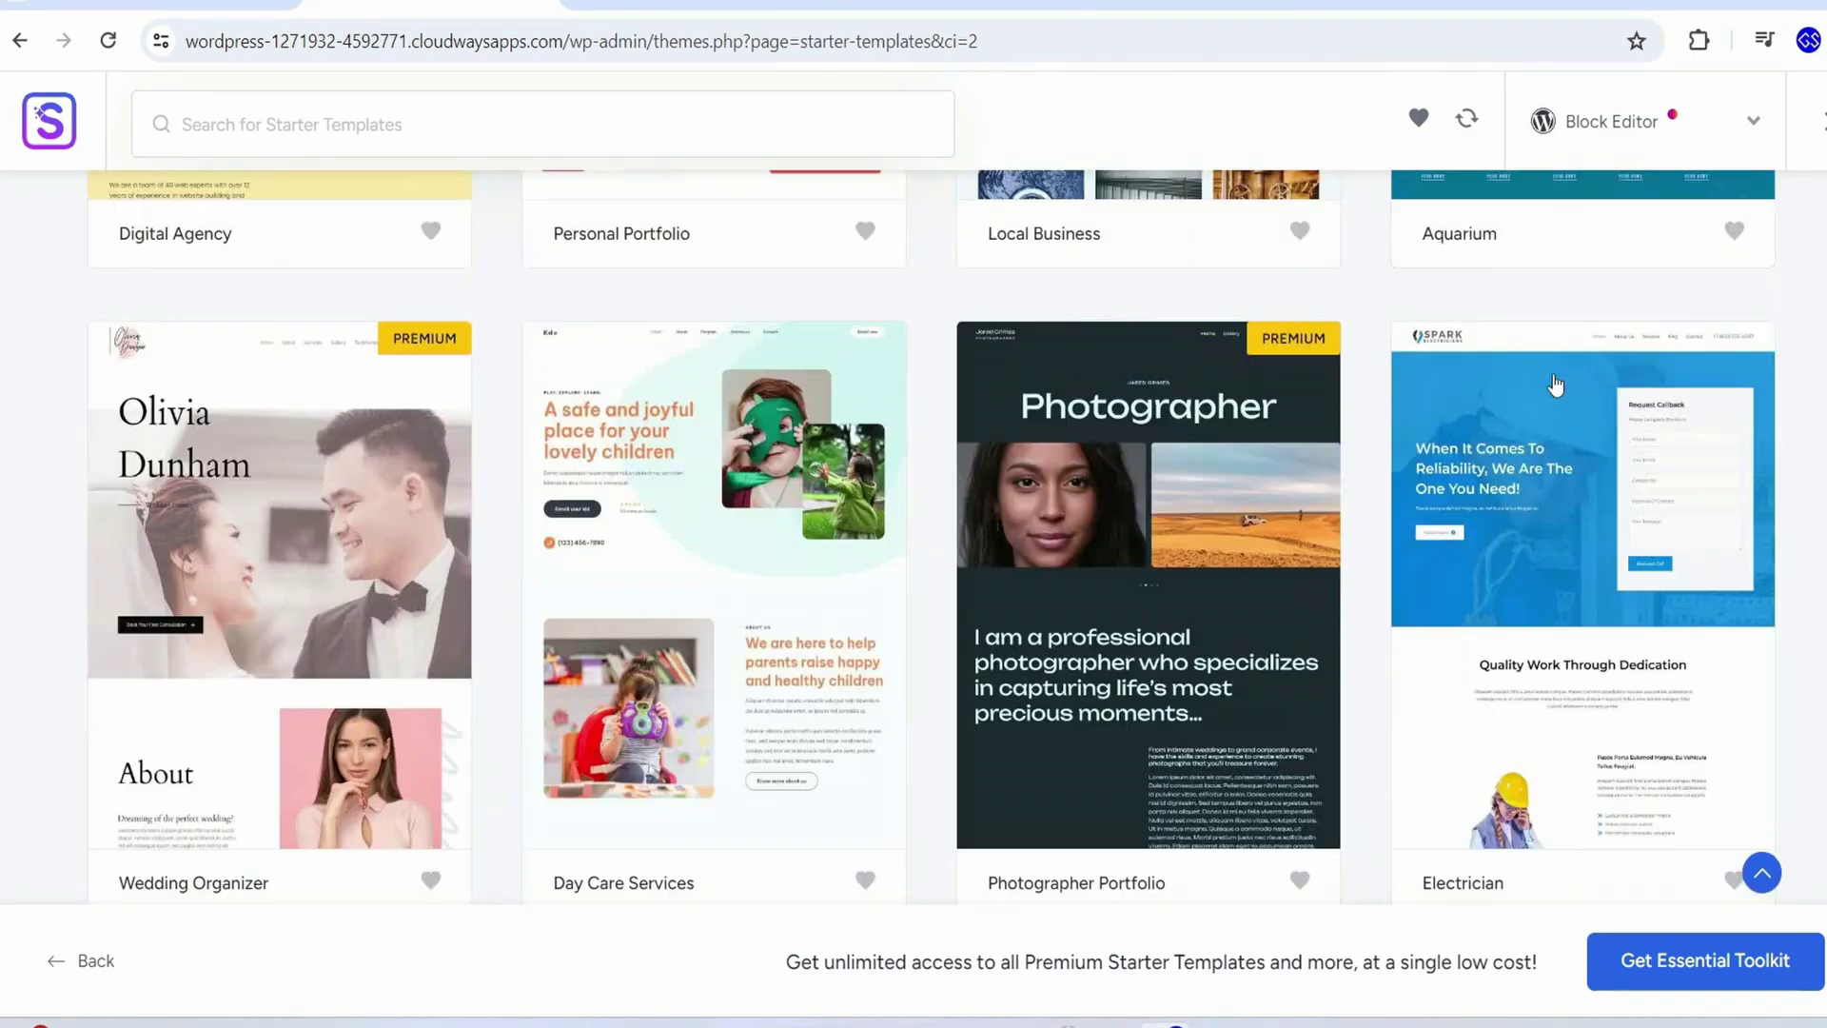
pyautogui.scroll(10, 1556, 383)
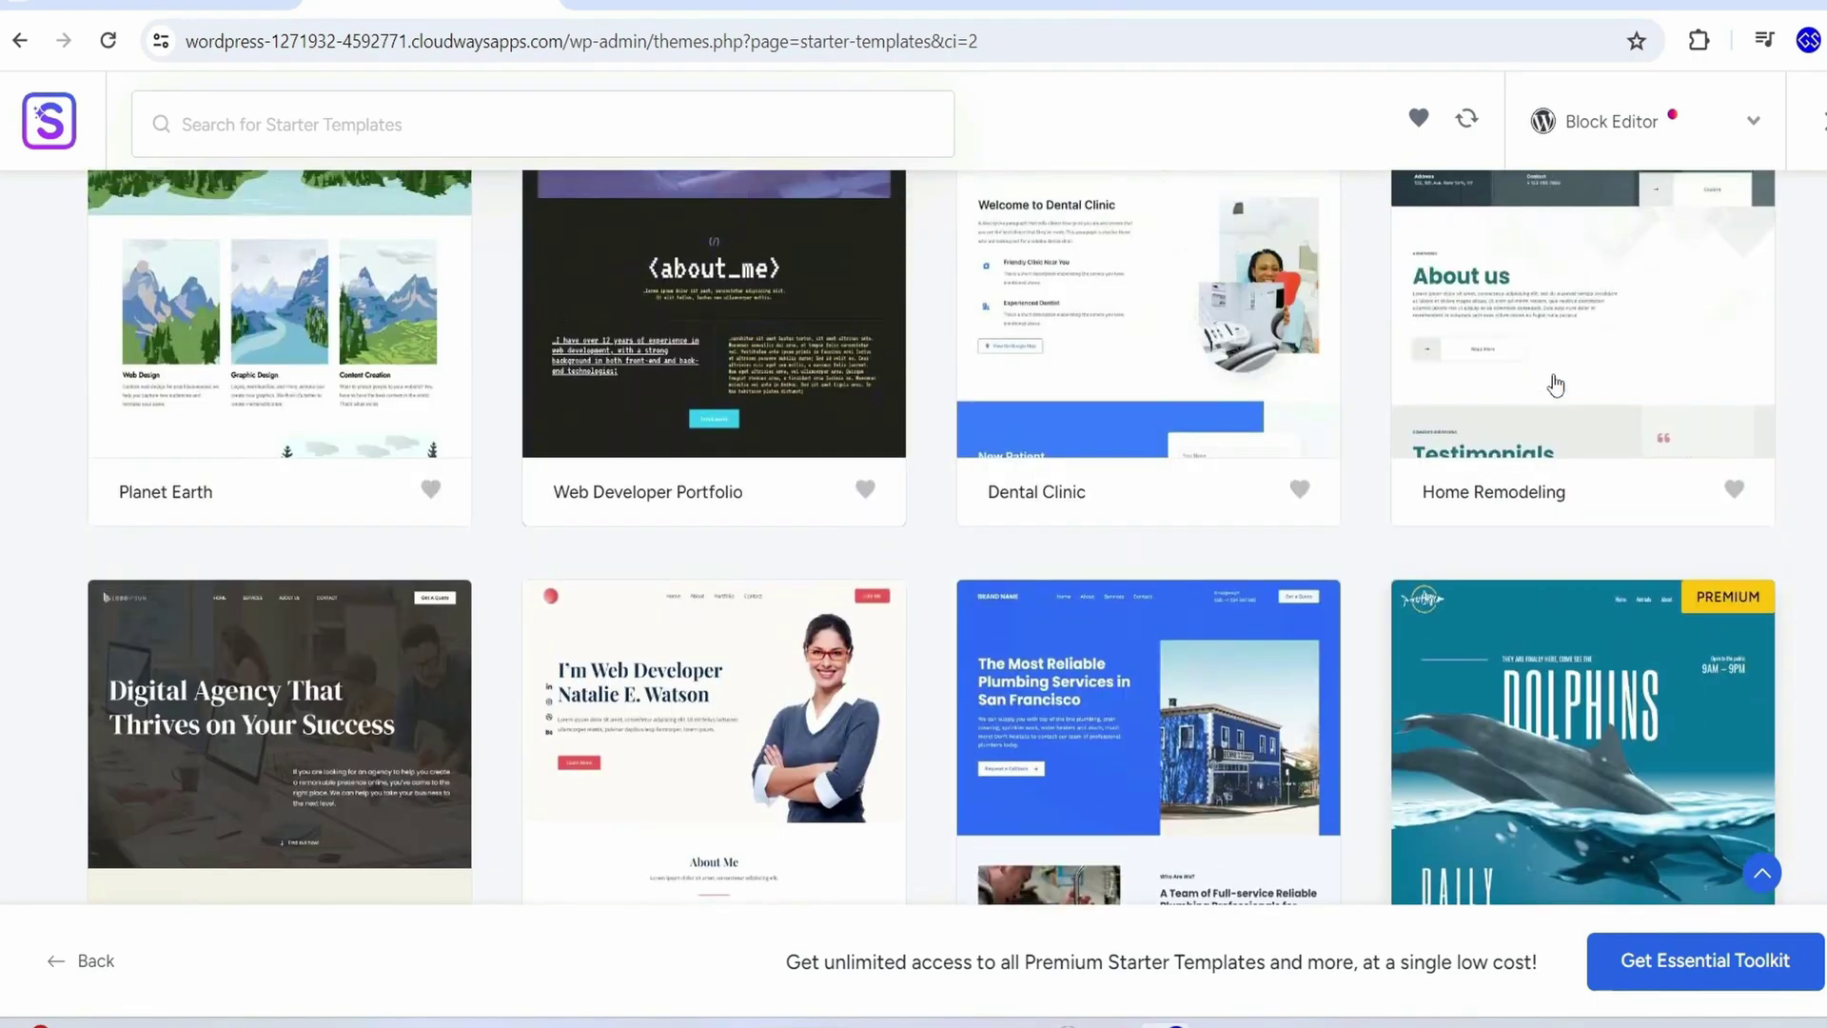
# Filter the starter templates to the Portfolio & CV category of Personal Sites and look through the matching designs
pyautogui.moveTo(795, 550)
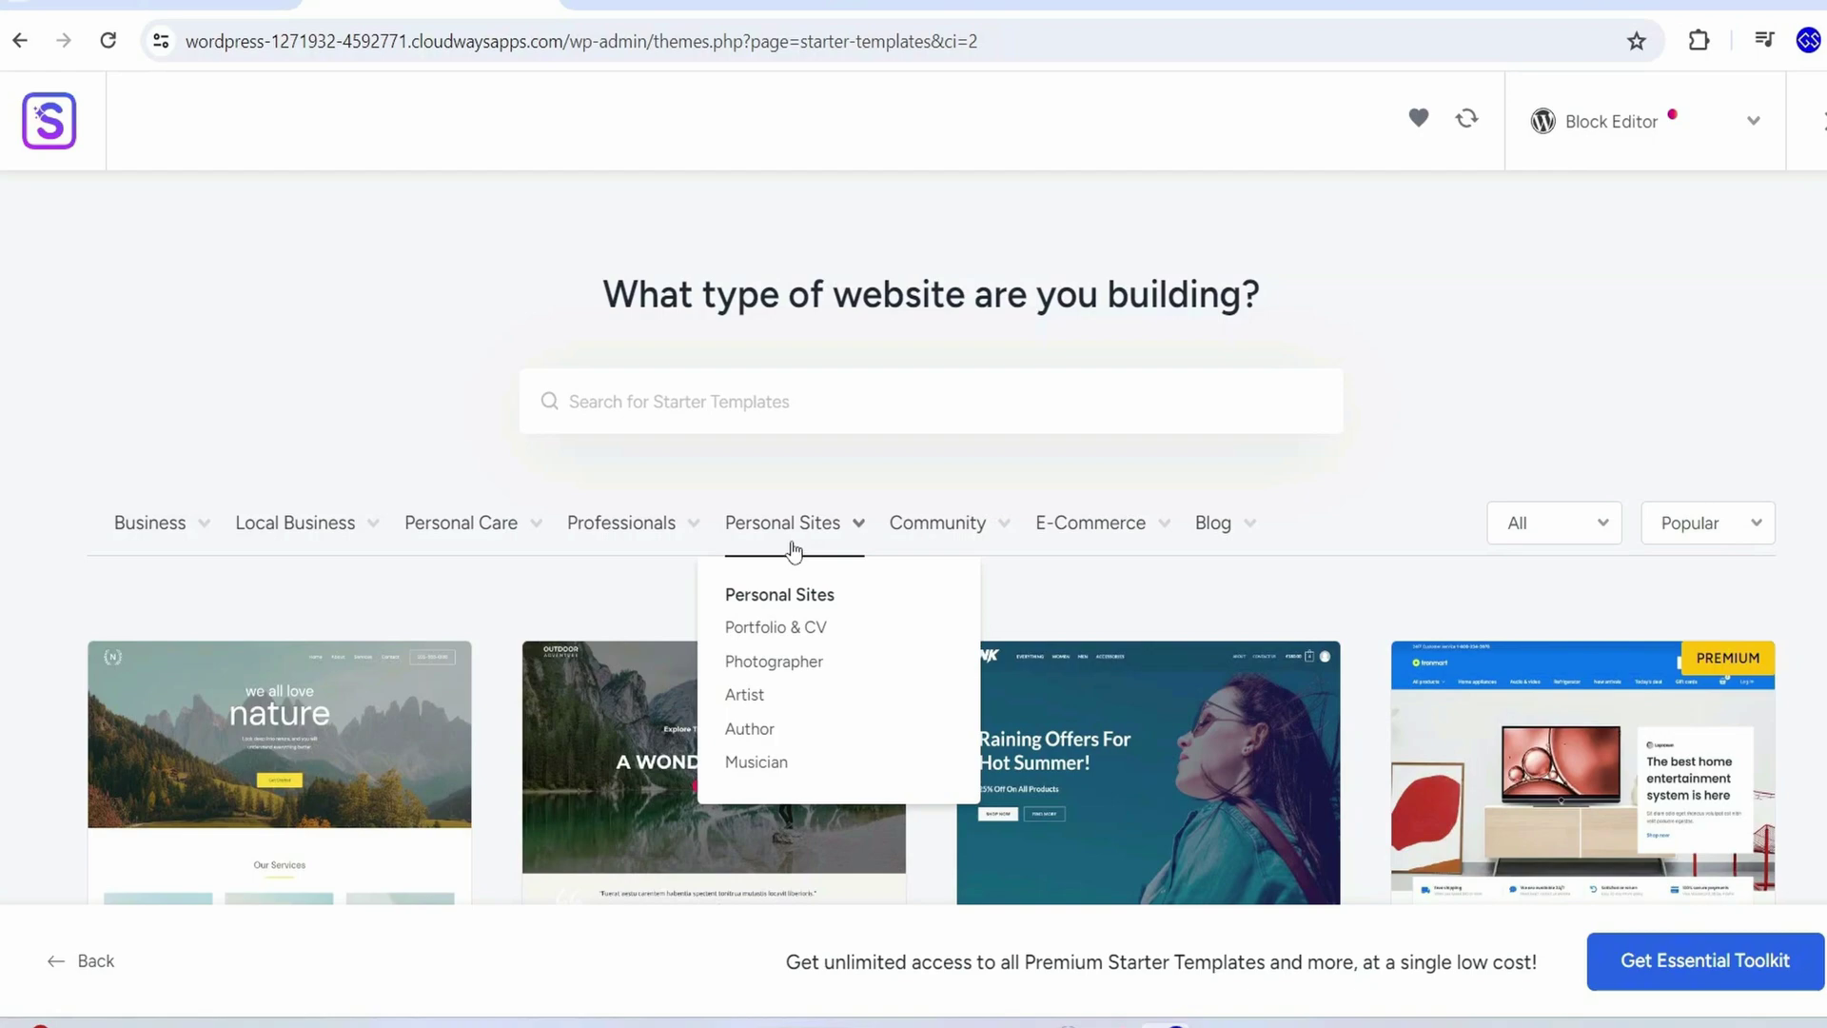
pyautogui.click(782, 632)
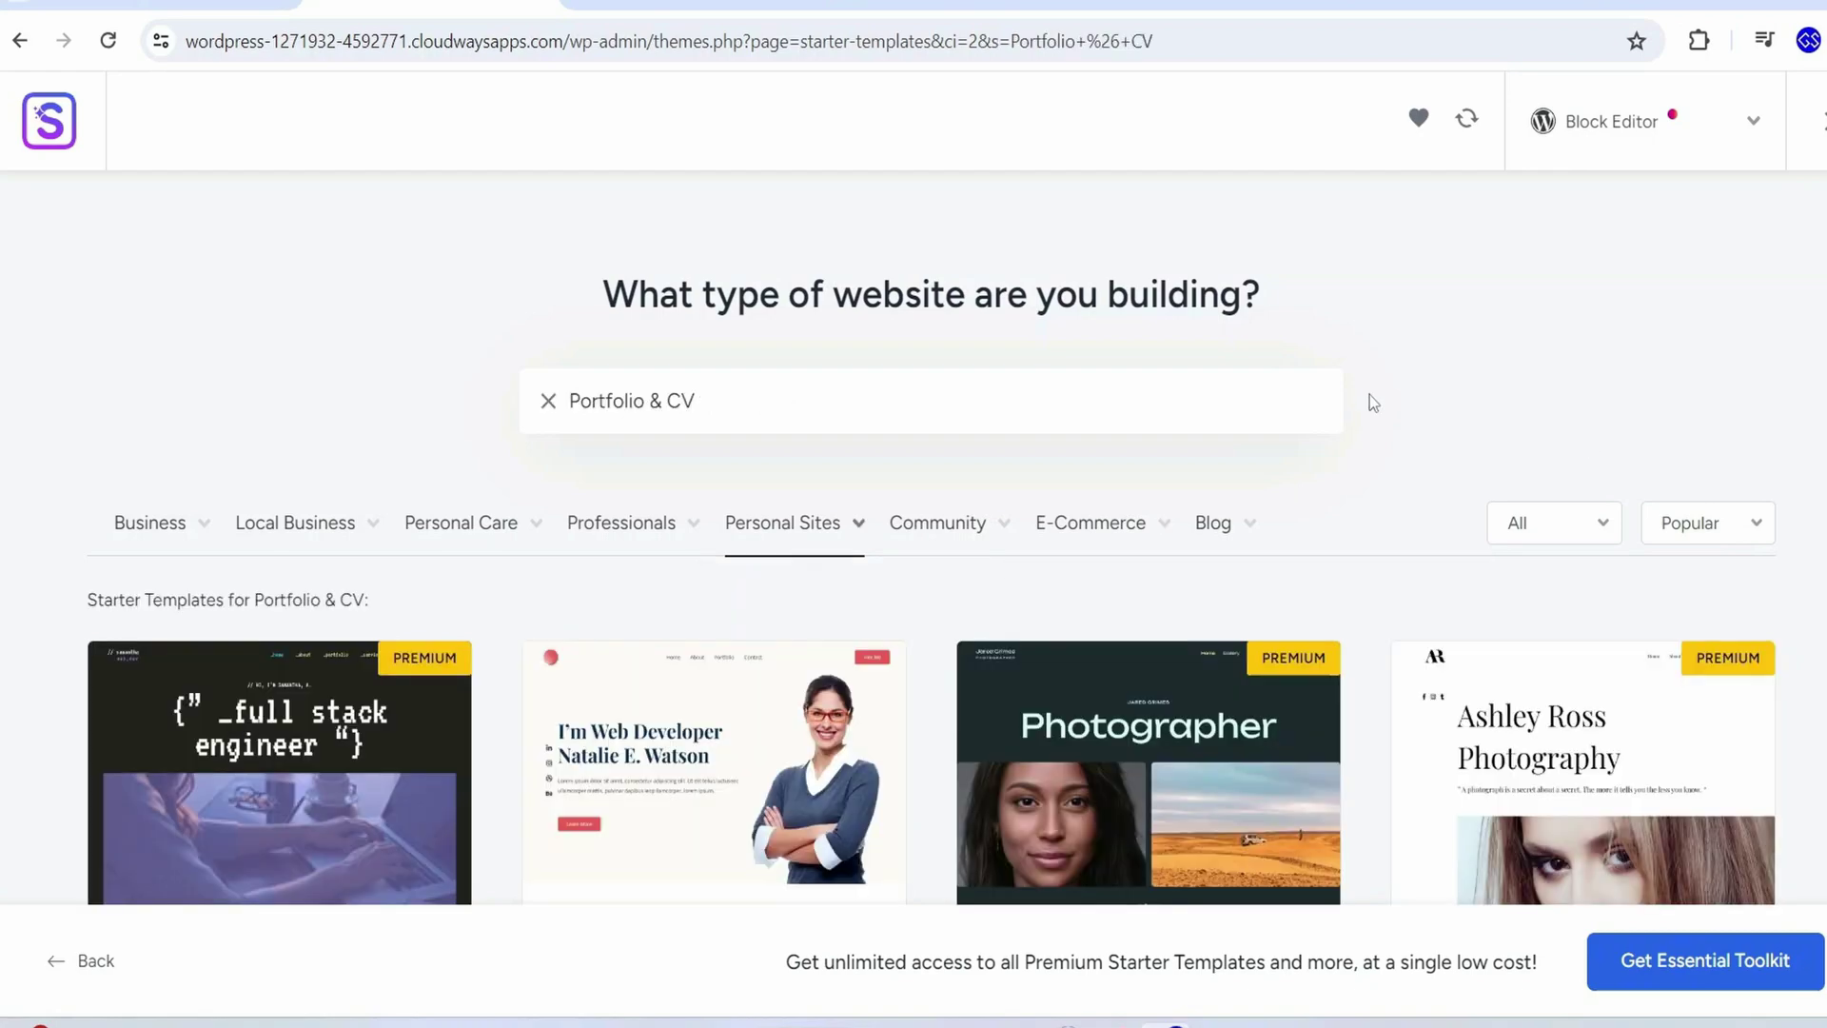
pyautogui.scroll(-12, 1348, 410)
pyautogui.scroll(12, 1344, 417)
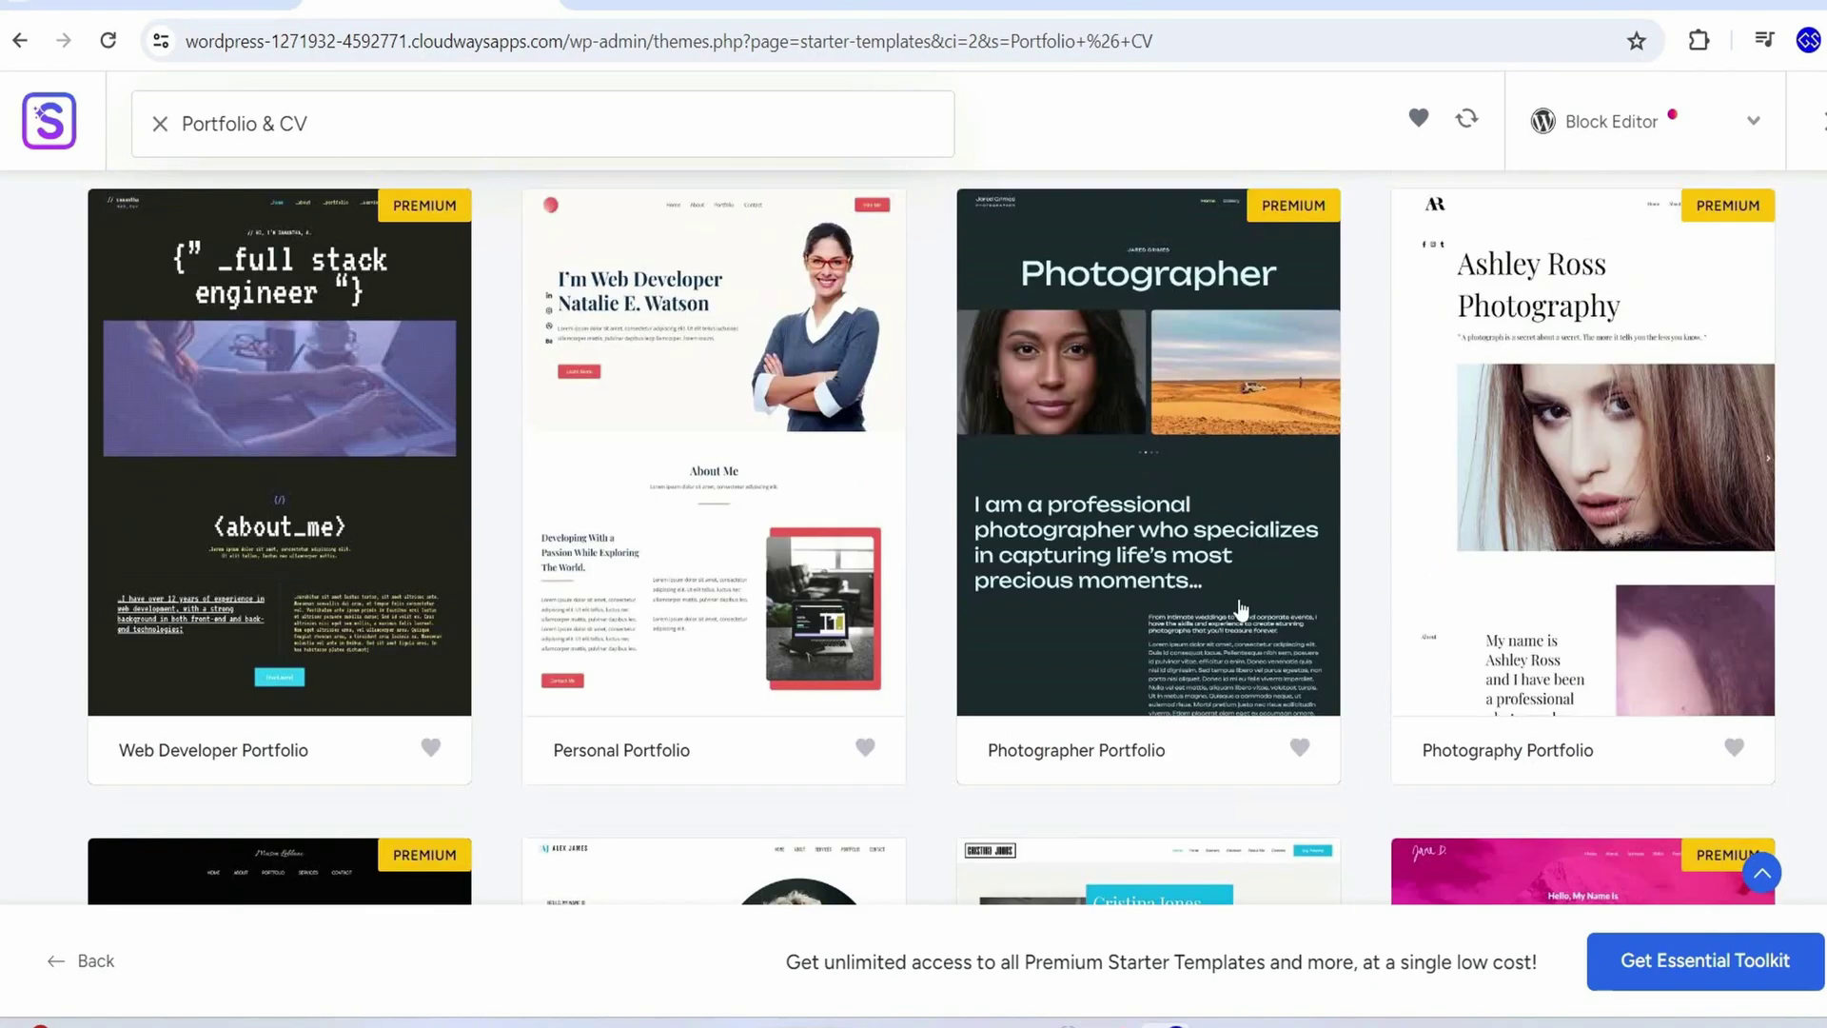
# Choose the Personal Portfolio template and apply the Style 1 color palette to it
pyautogui.click(667, 507)
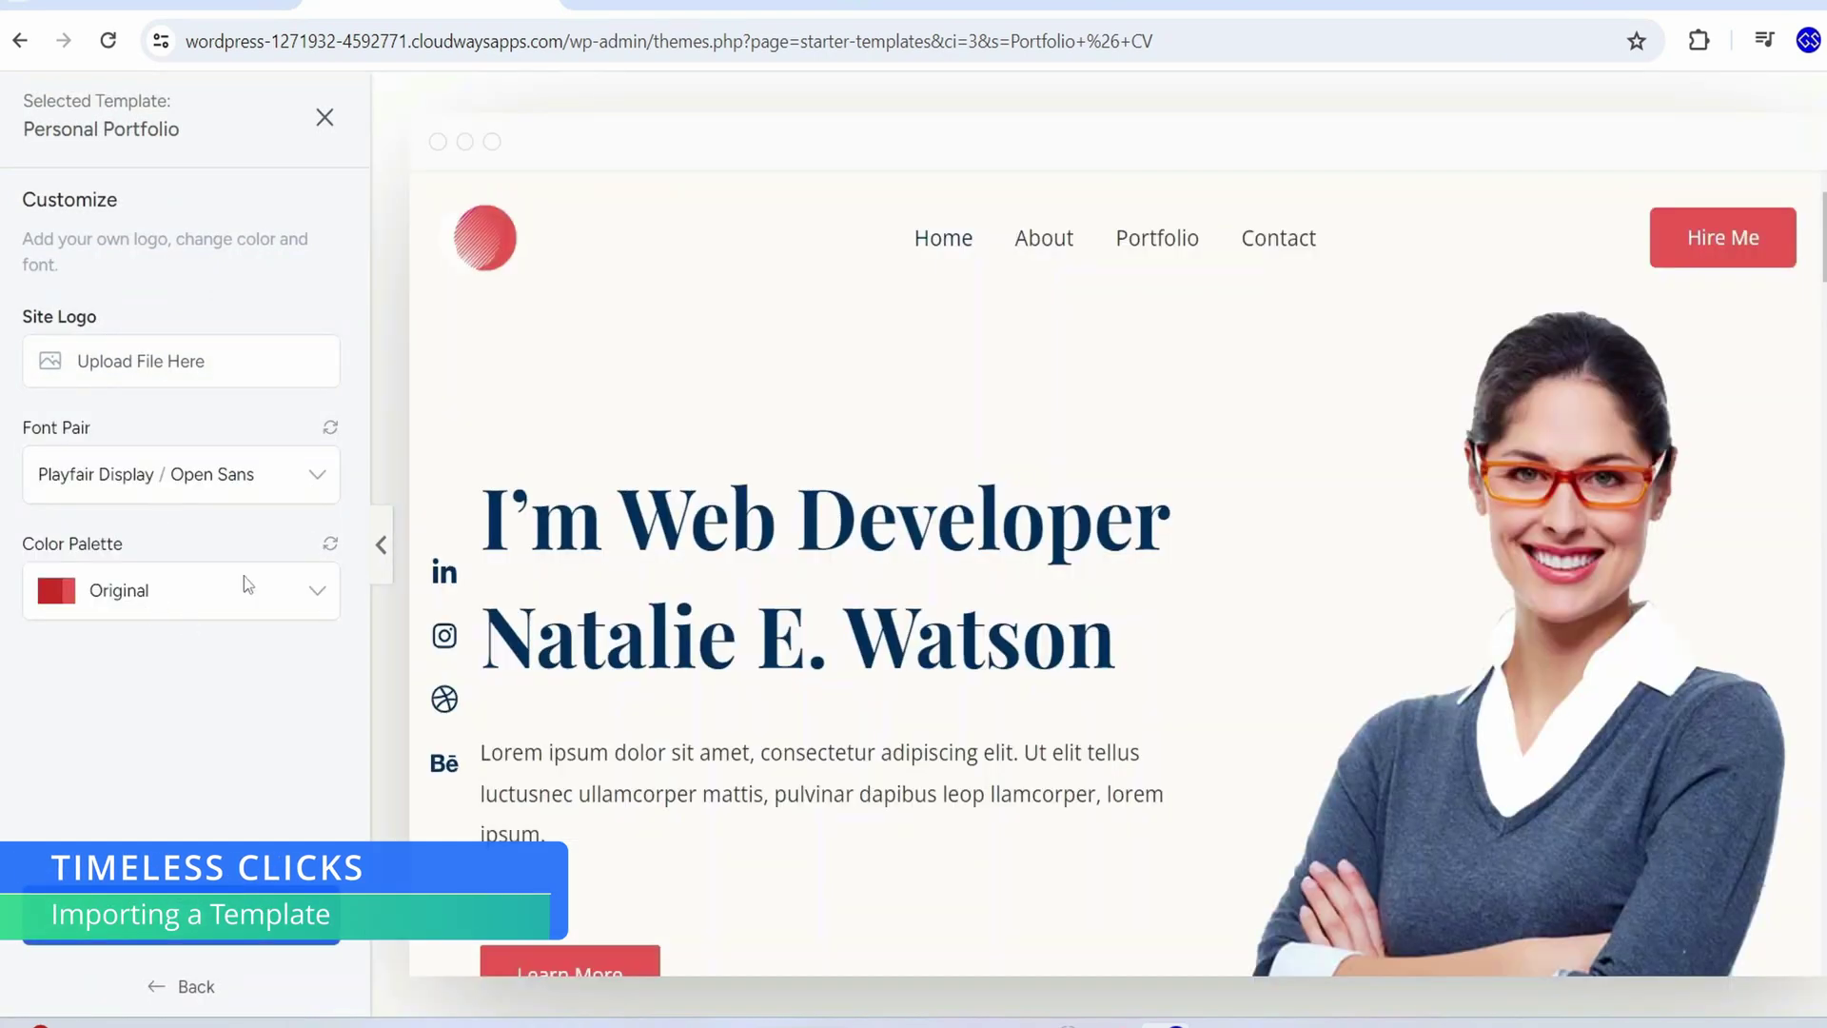
pyautogui.click(244, 583)
pyautogui.click(116, 719)
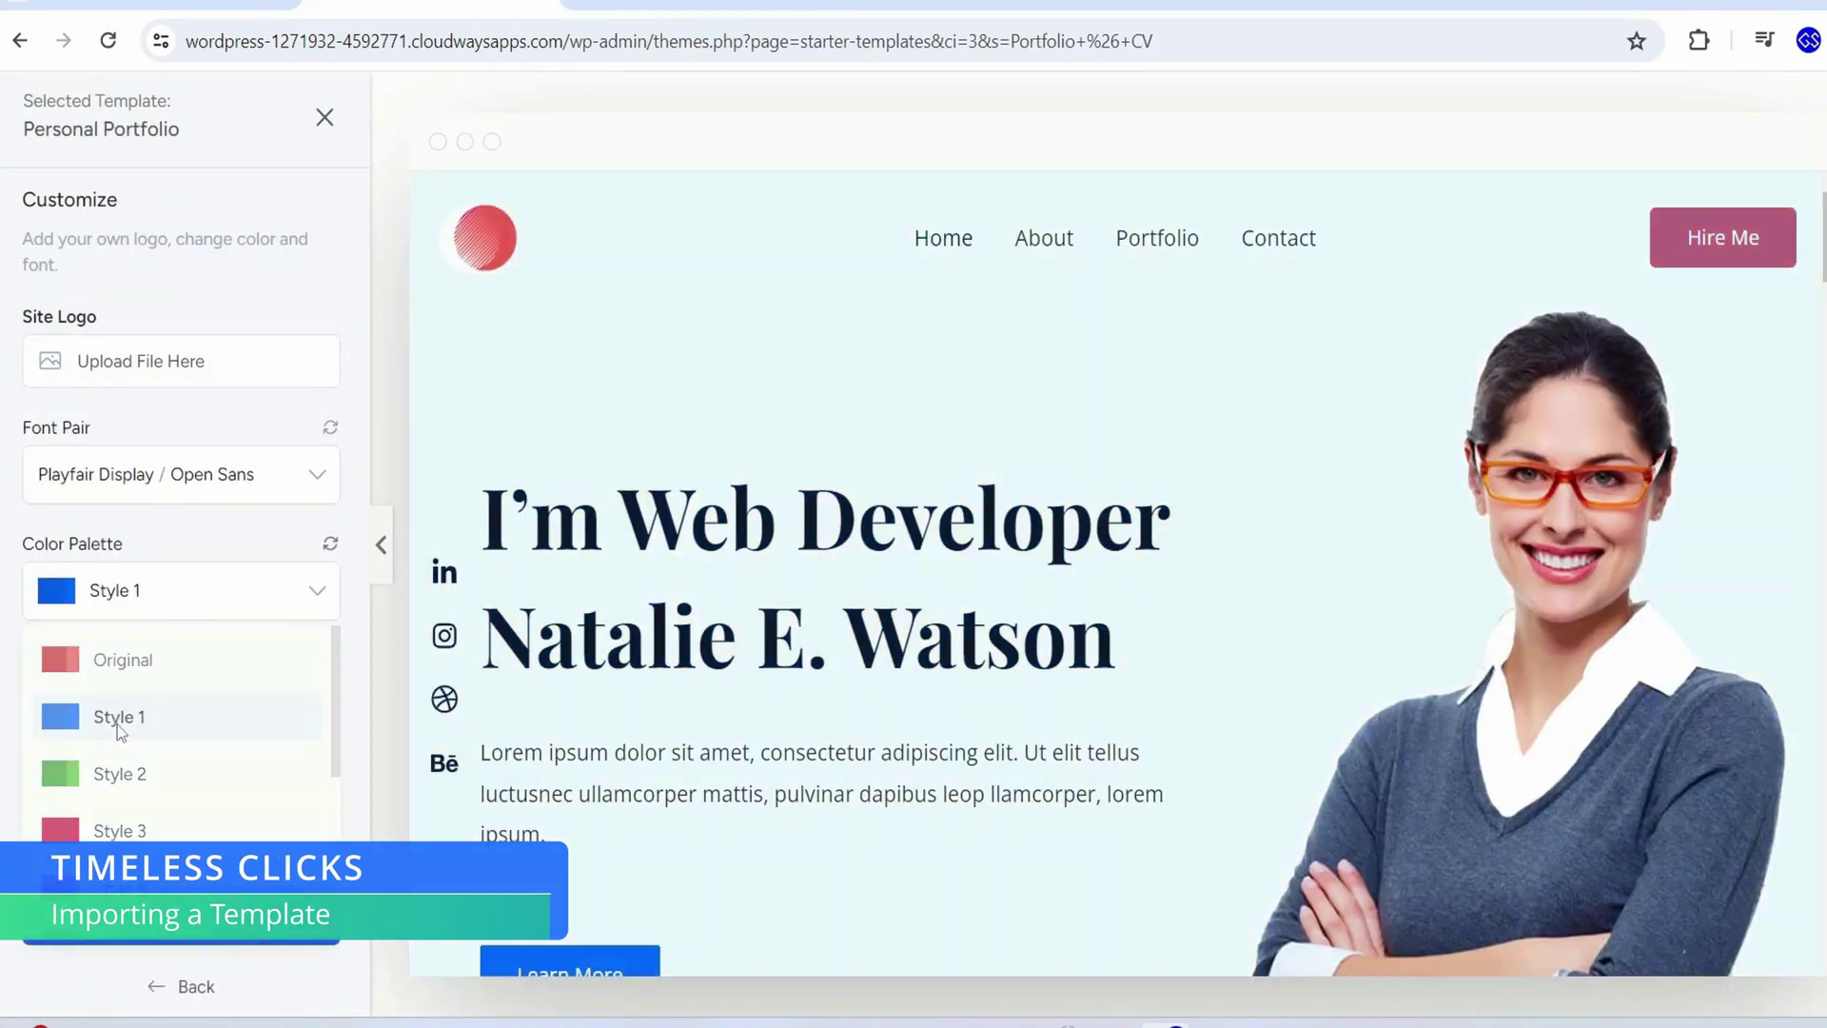
pyautogui.click(170, 915)
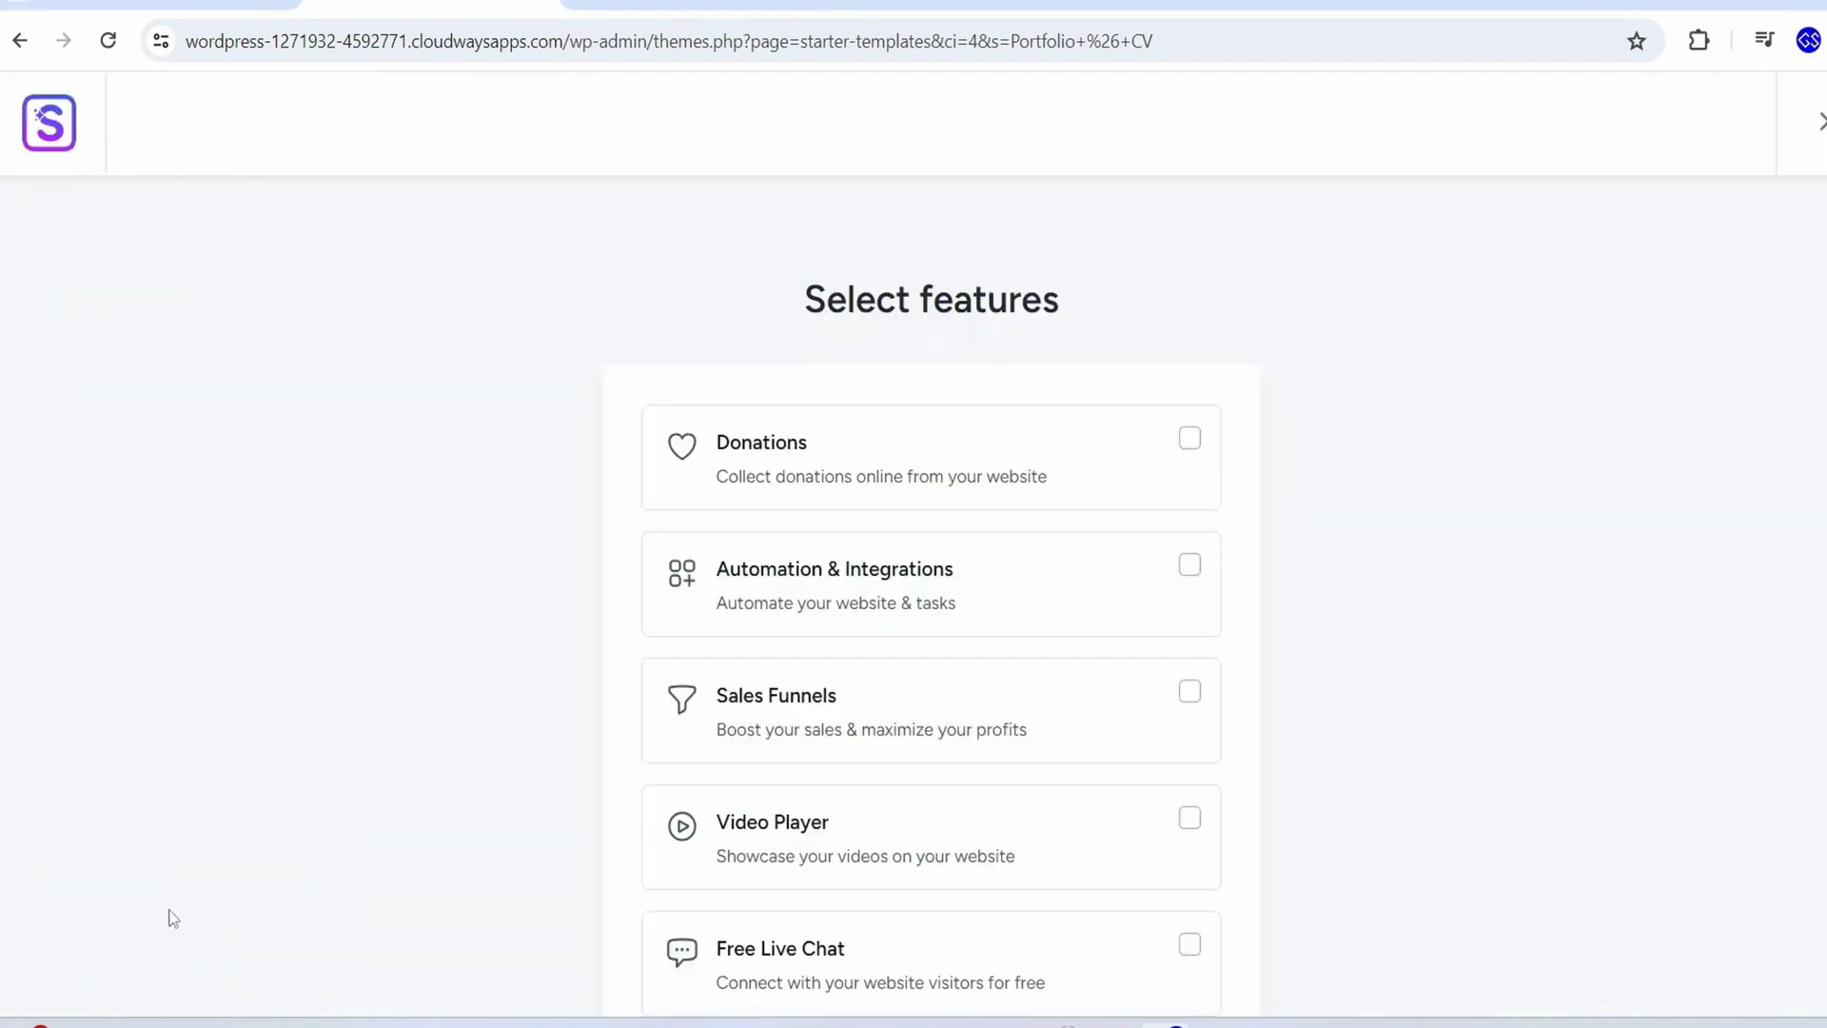
# Skip the extra feature selection and build the website with the default advanced import options
pyautogui.scroll(-4, 416, 686)
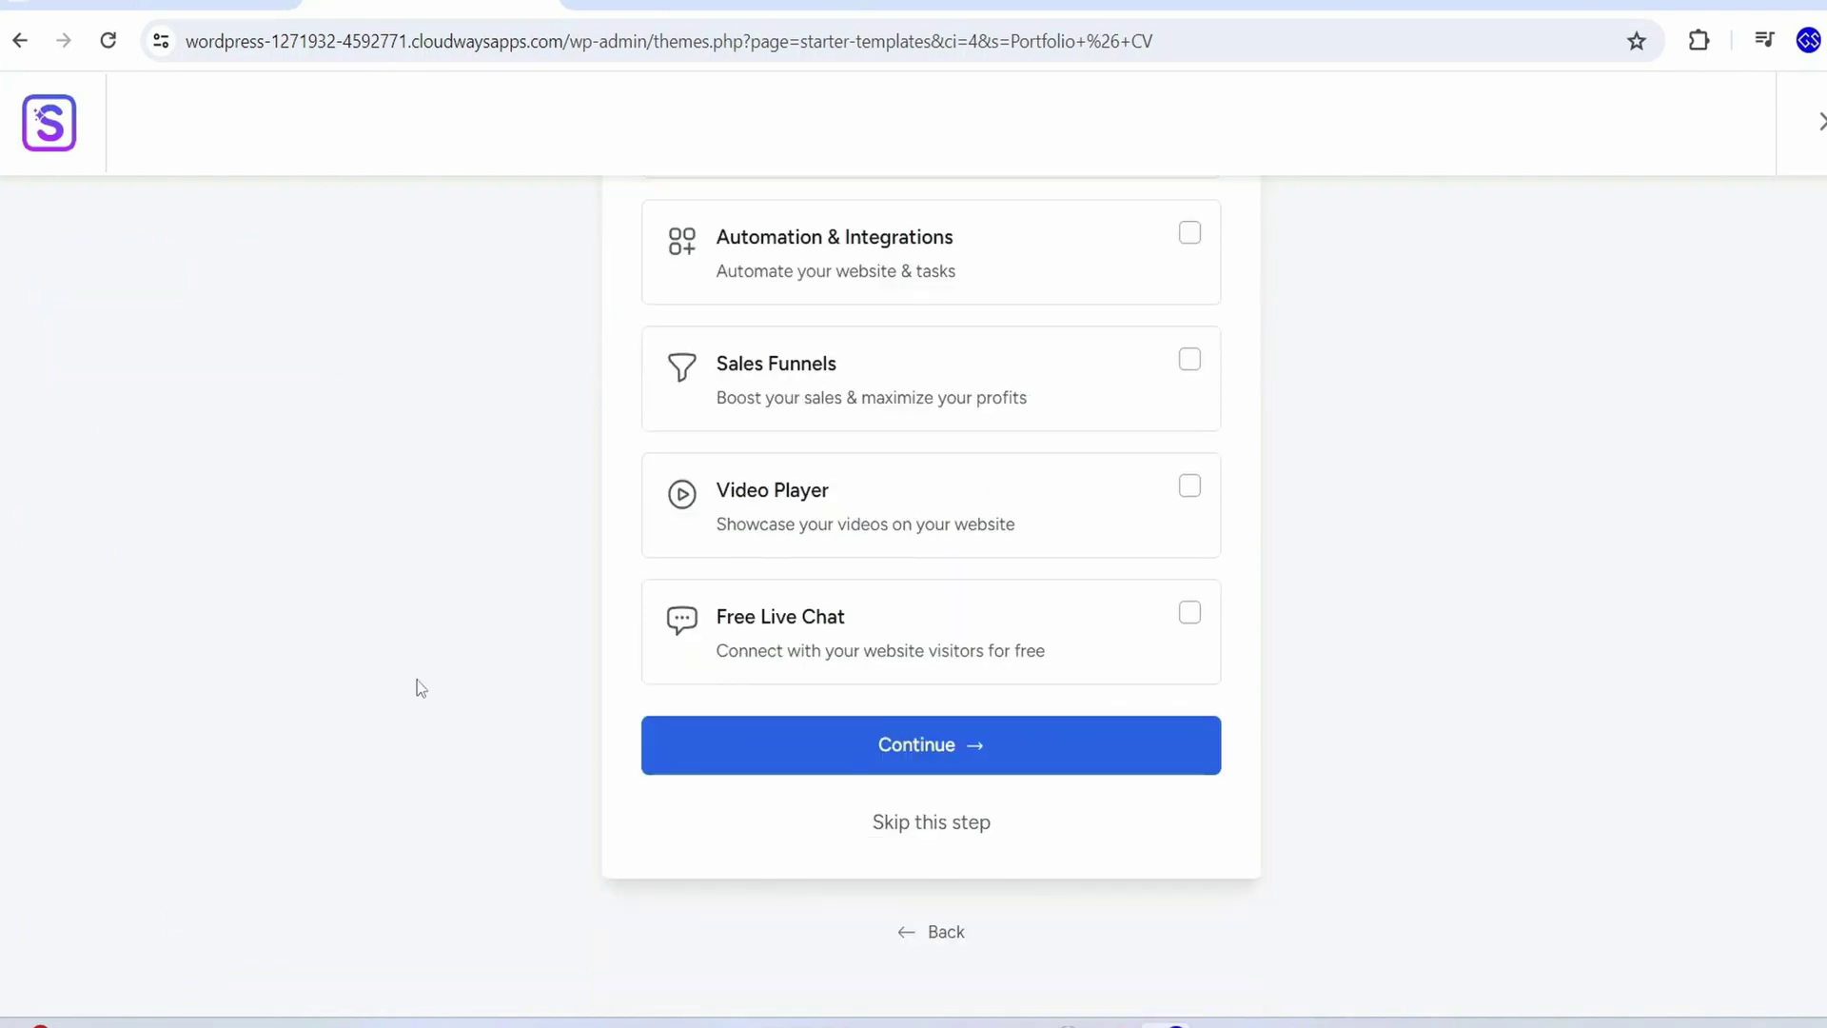
pyautogui.click(932, 830)
pyautogui.scroll(-3, 942, 833)
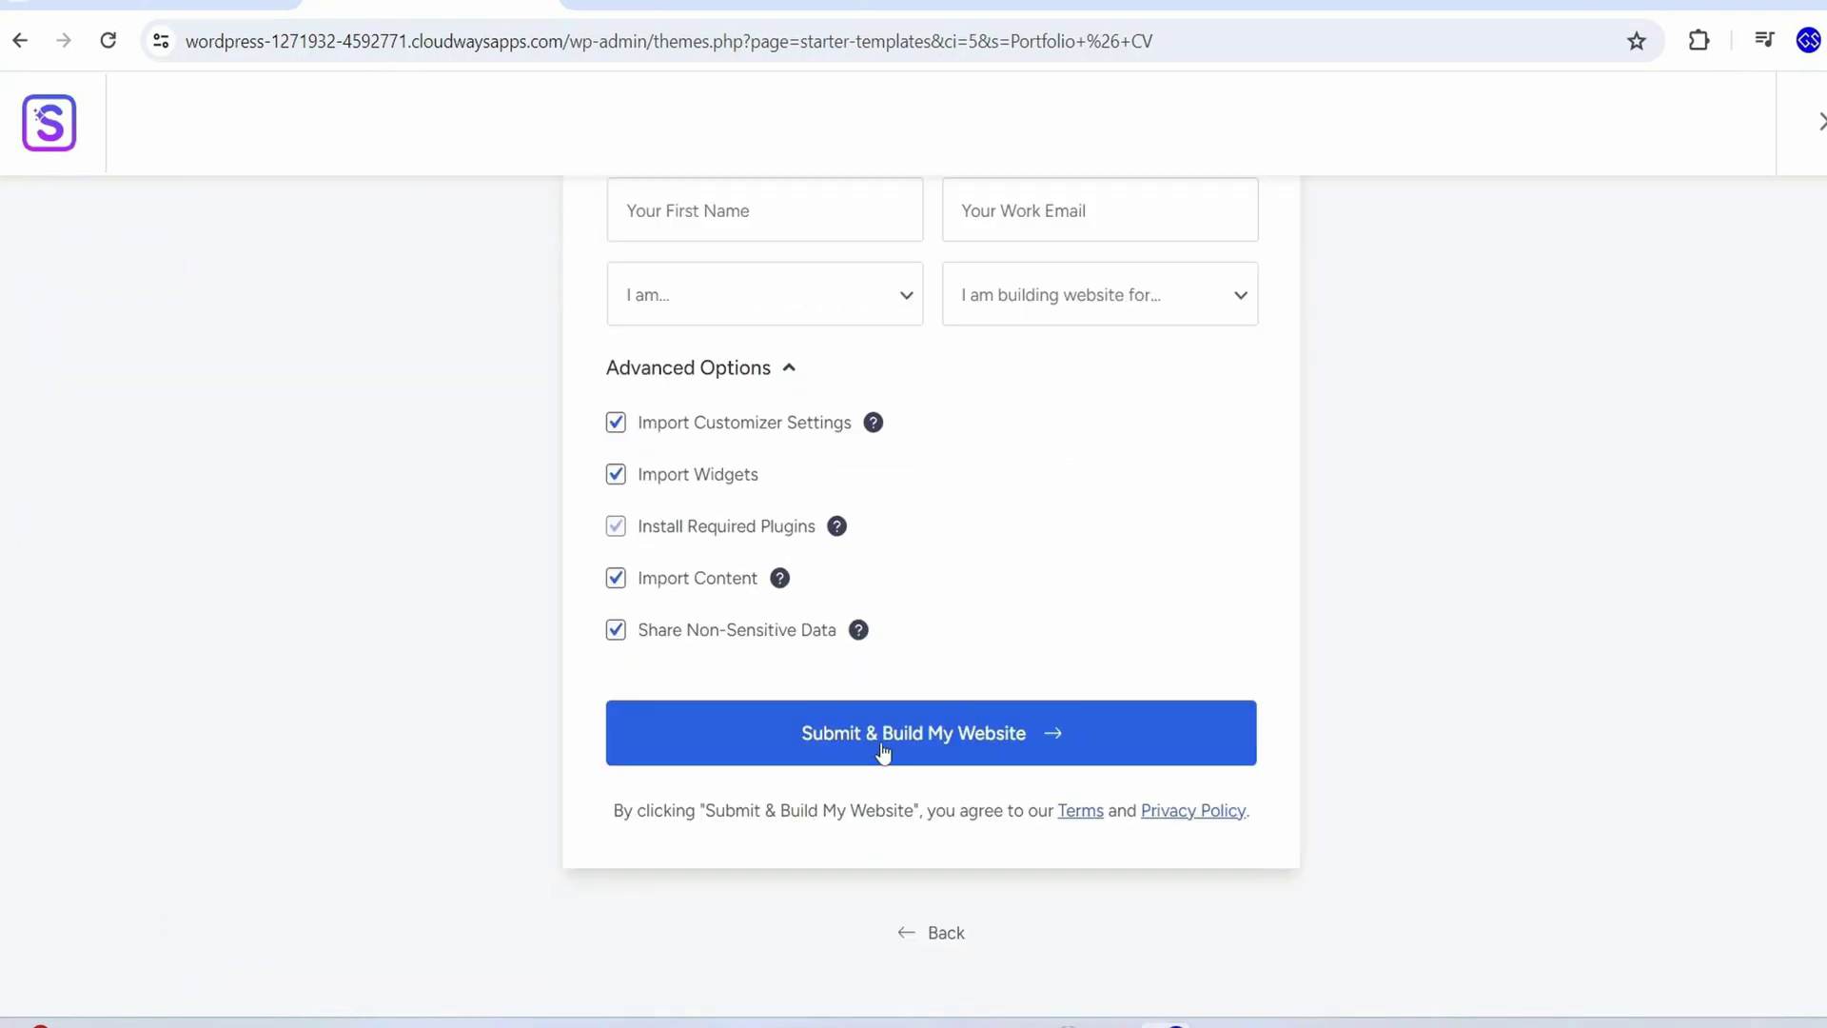
pyautogui.click(909, 747)
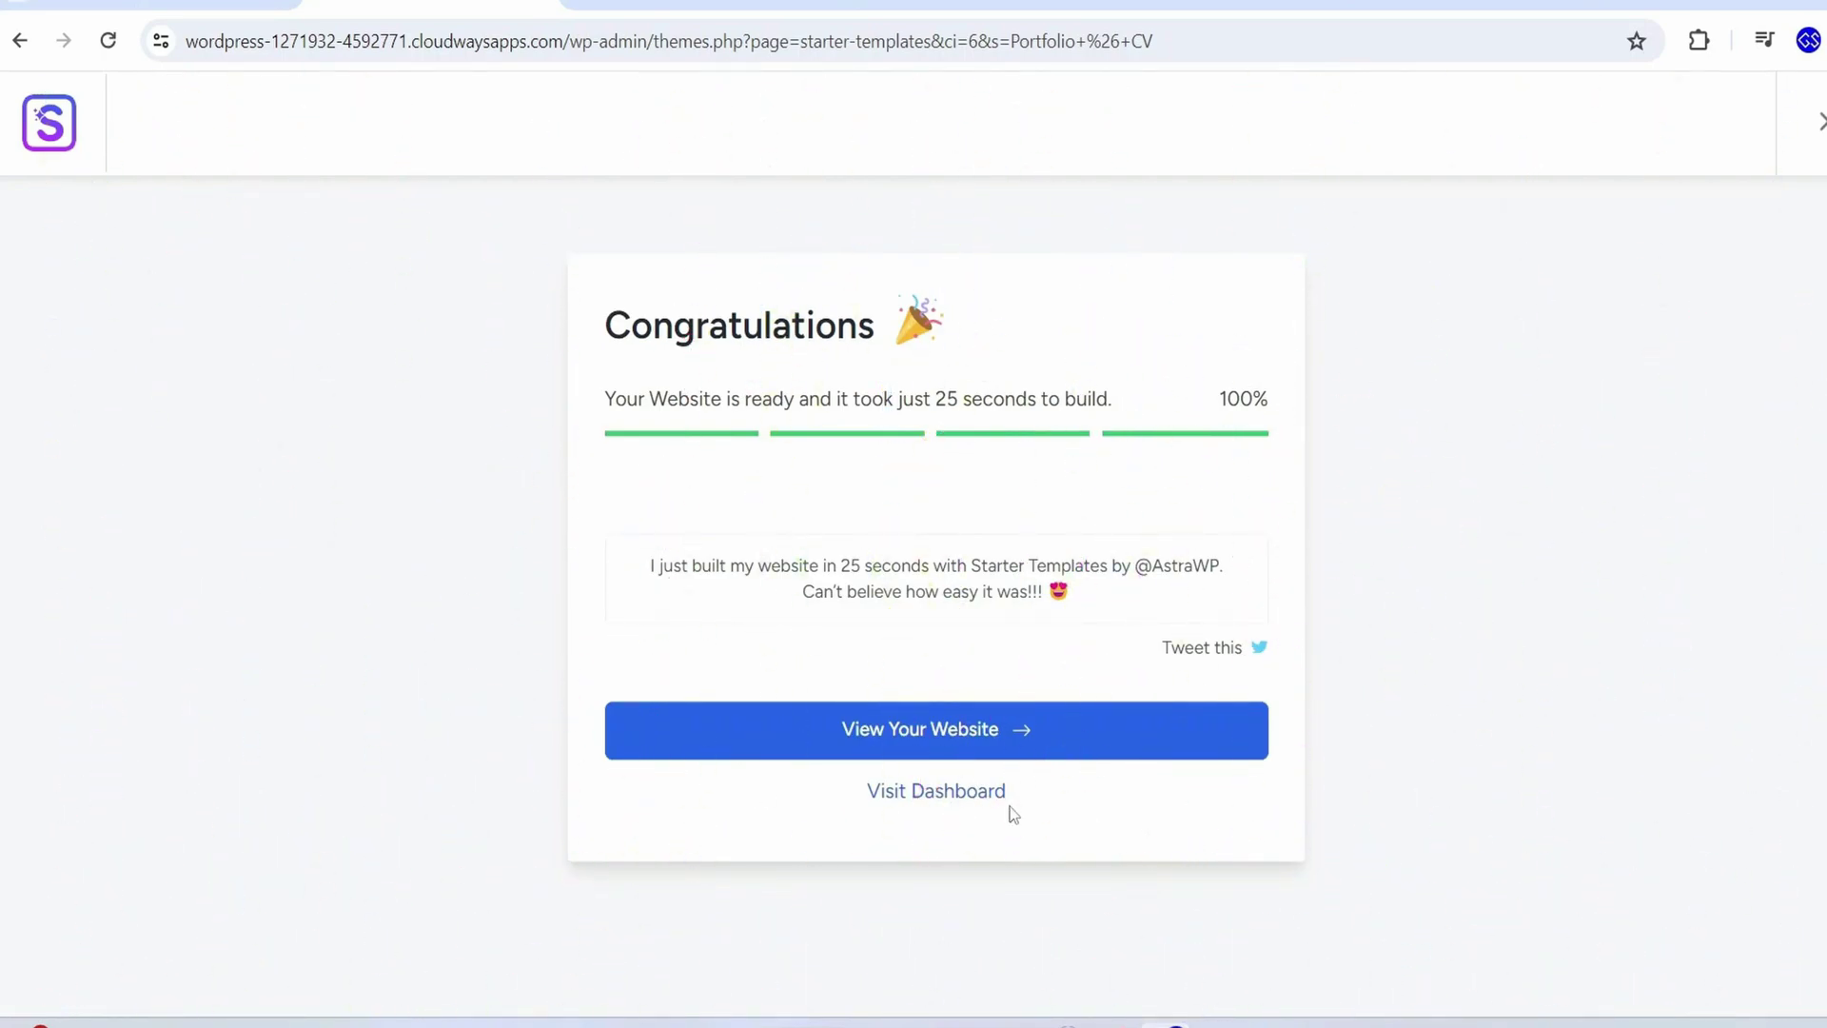
# View the newly built website and look through the home page's sections
pyautogui.click(912, 743)
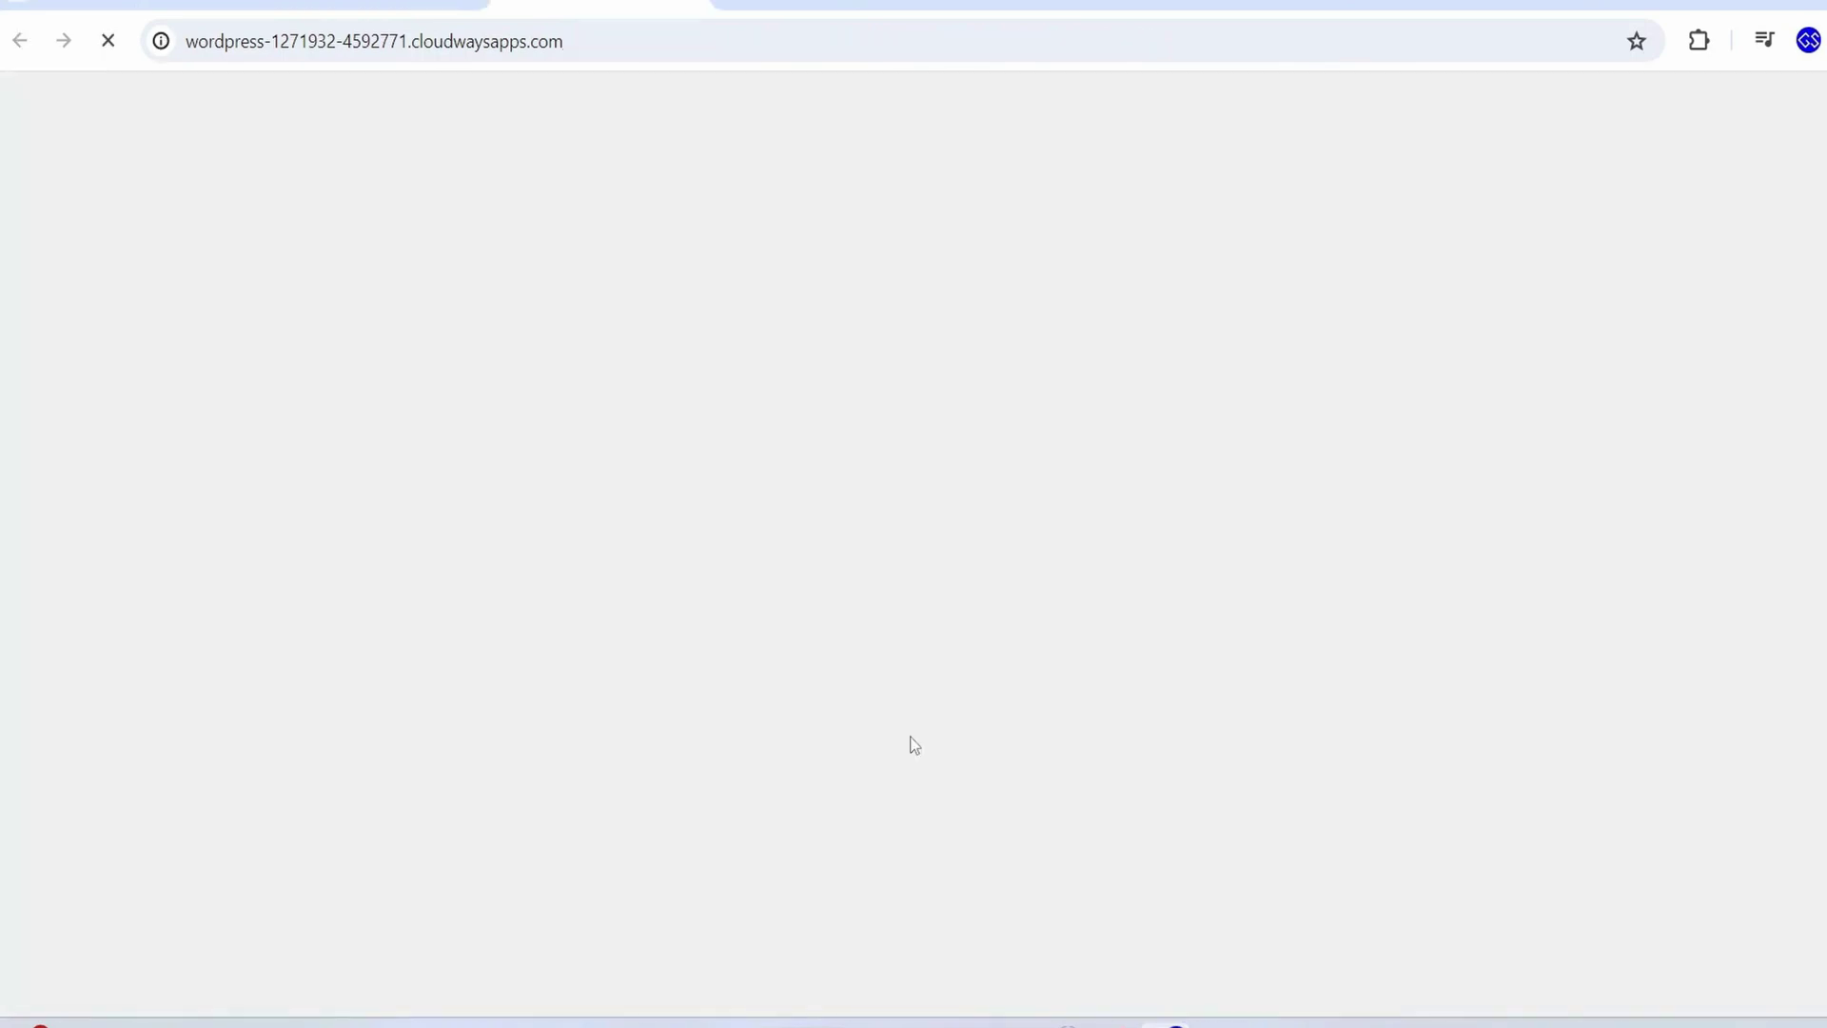
pyautogui.scroll(-15, 992, 486)
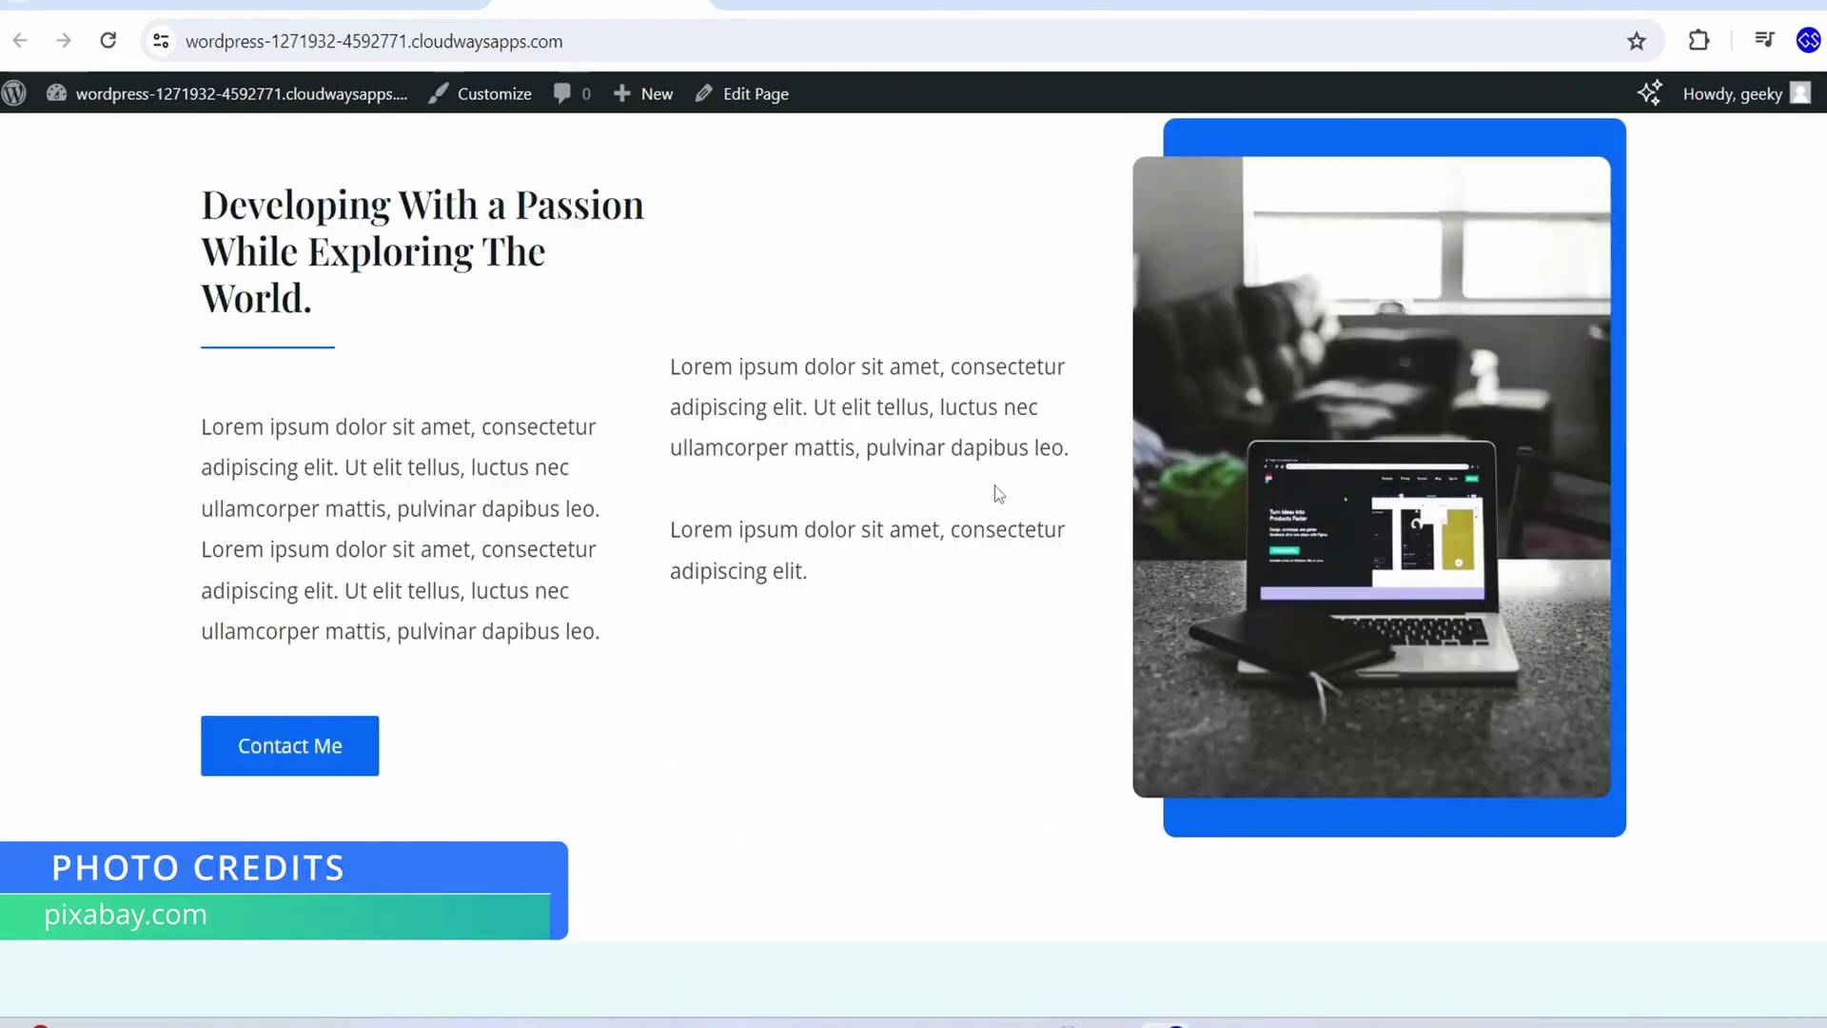
pyautogui.scroll(-10, 996, 498)
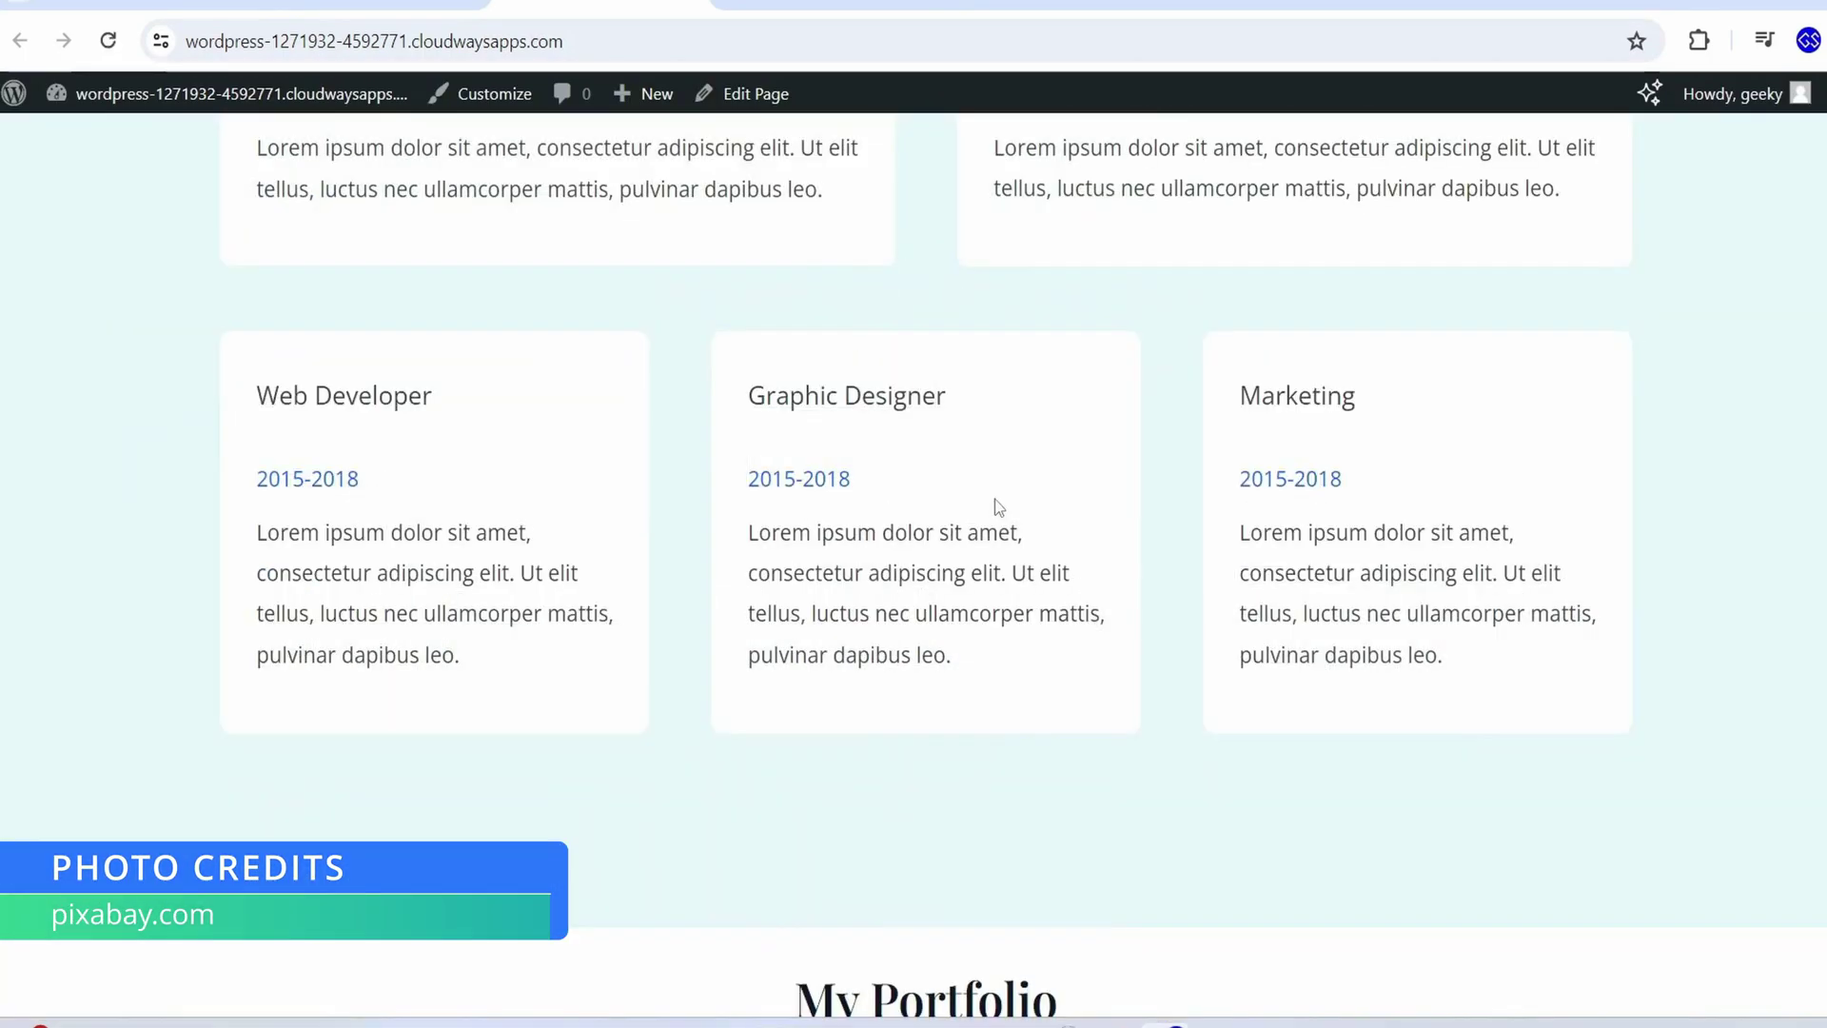
pyautogui.scroll(-10, 996, 498)
pyautogui.scroll(-5, 992, 505)
pyautogui.scroll(15, 991, 511)
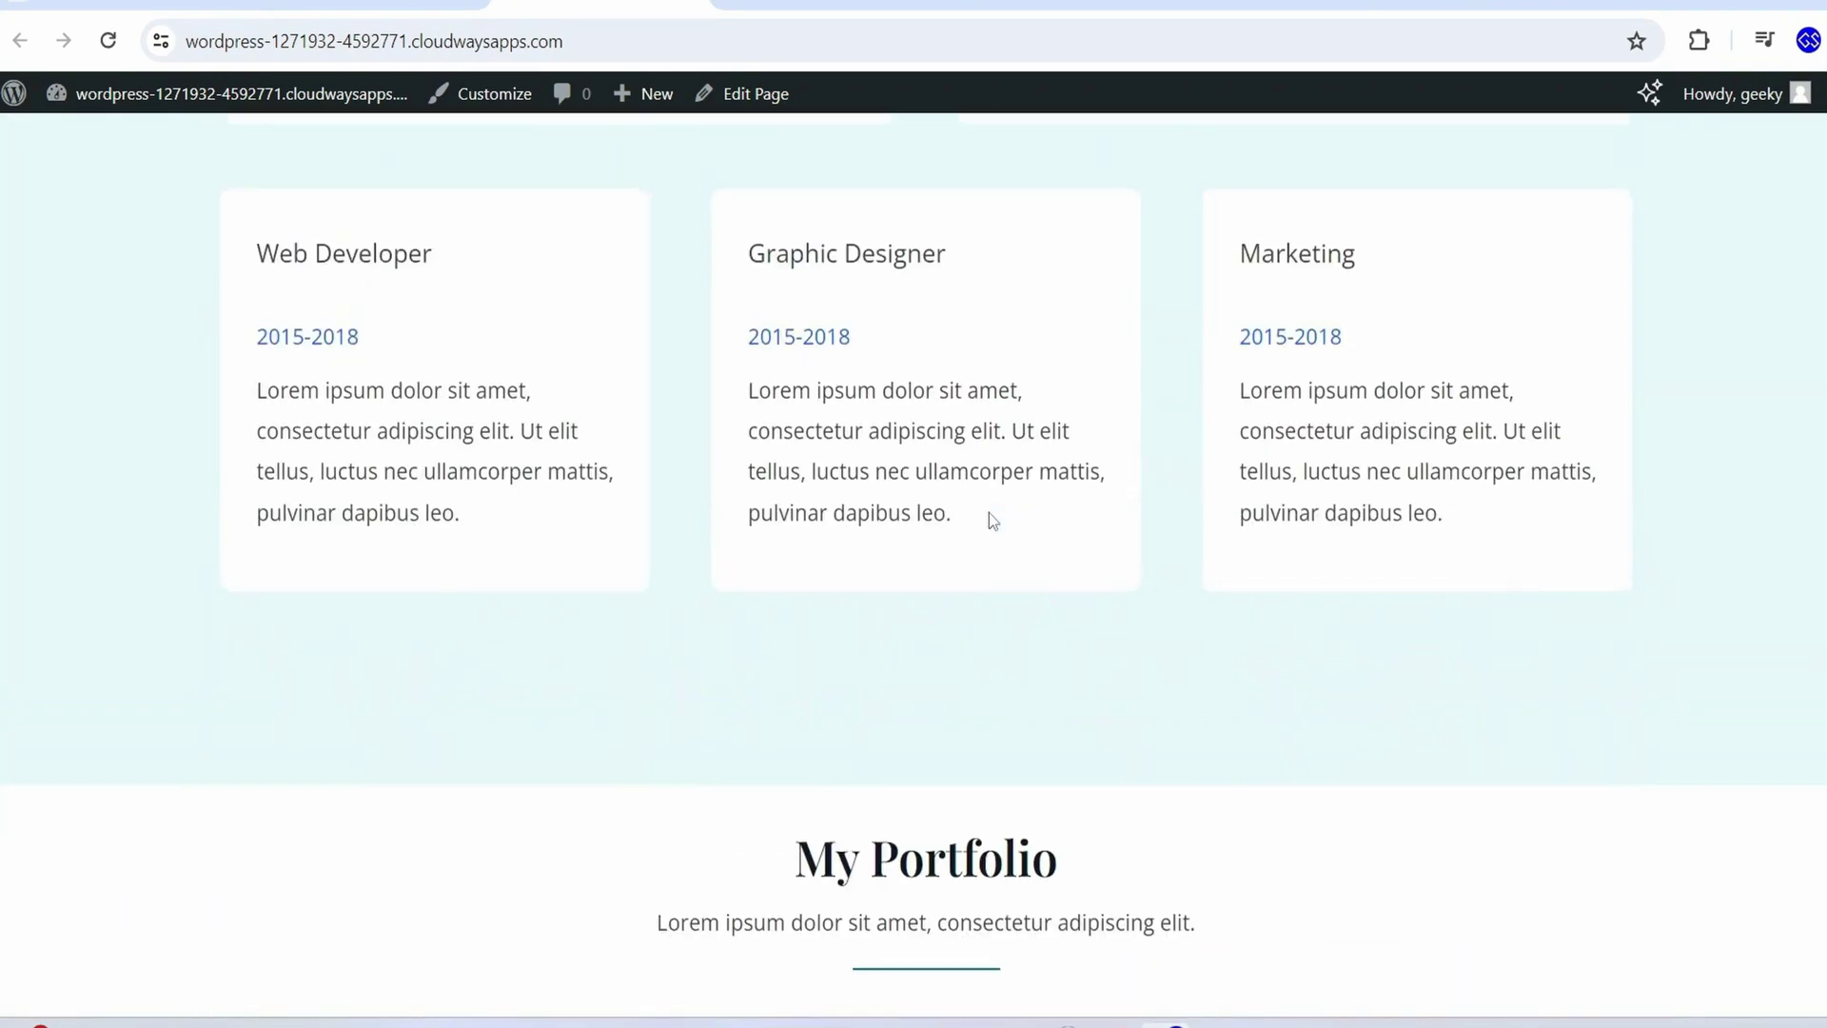
pyautogui.scroll(20, 1104, 576)
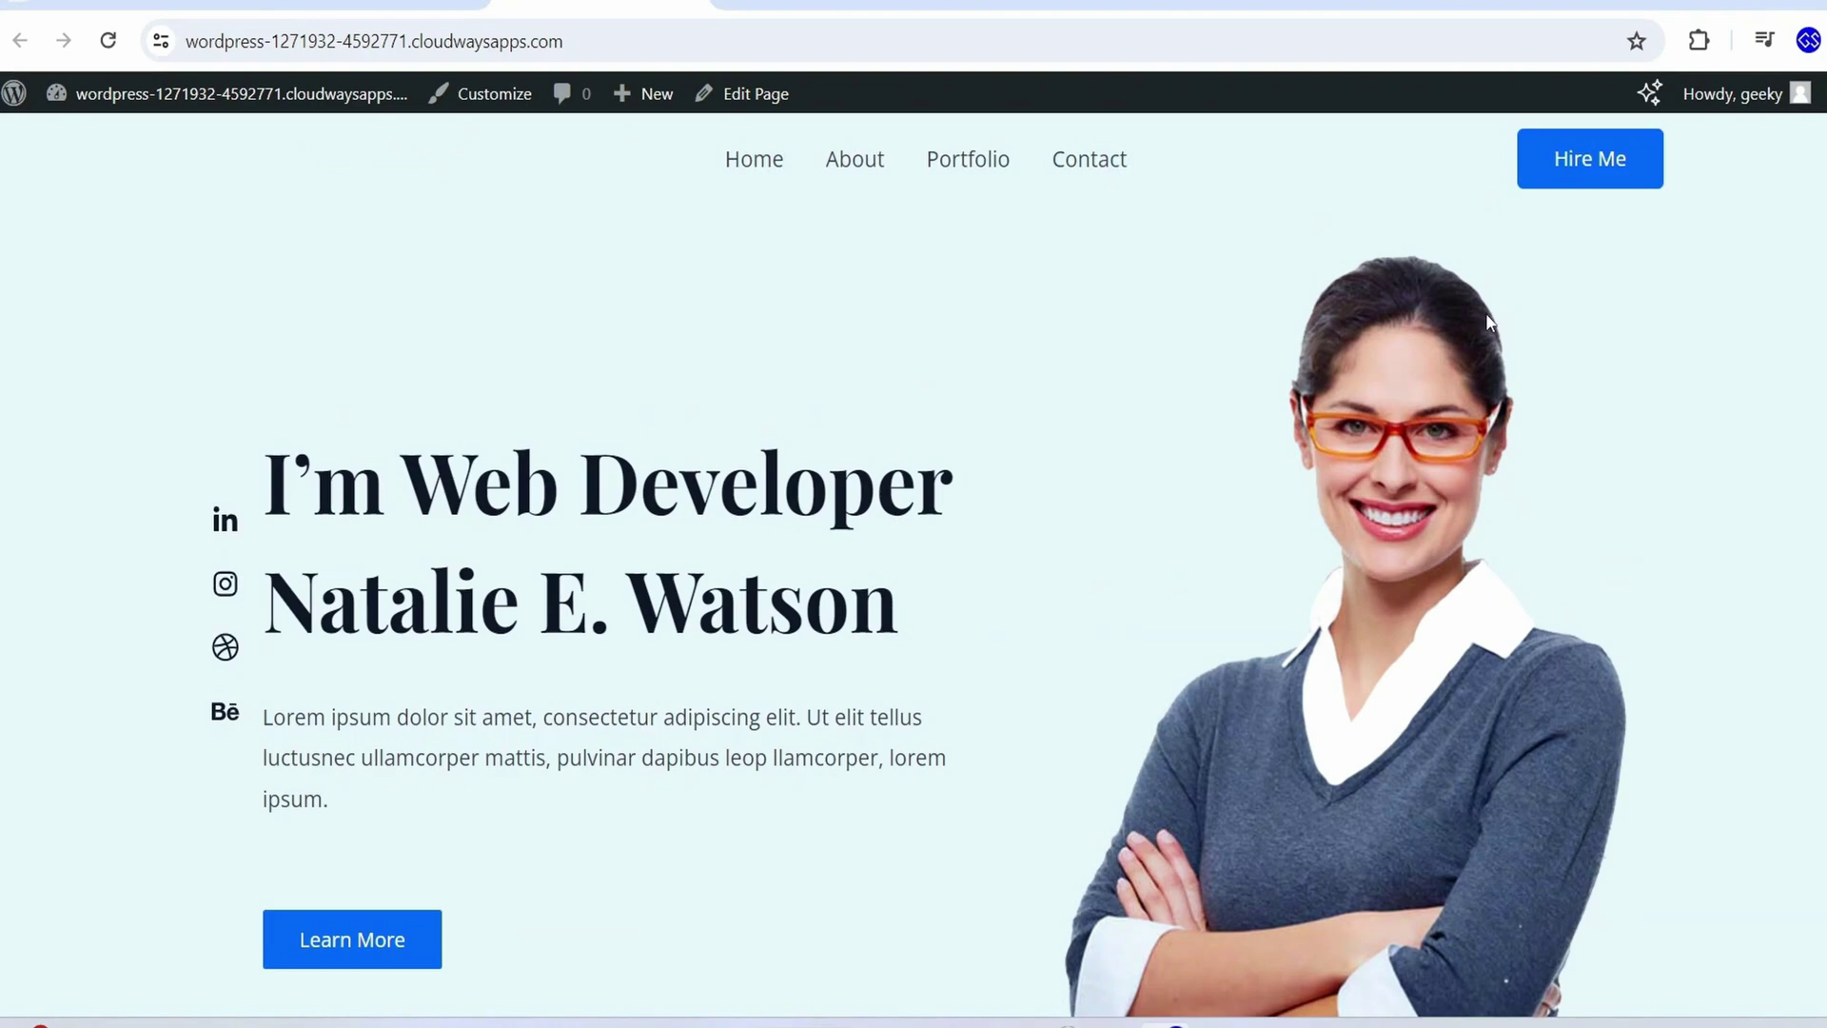
pyautogui.scroll(-10, 1138, 516)
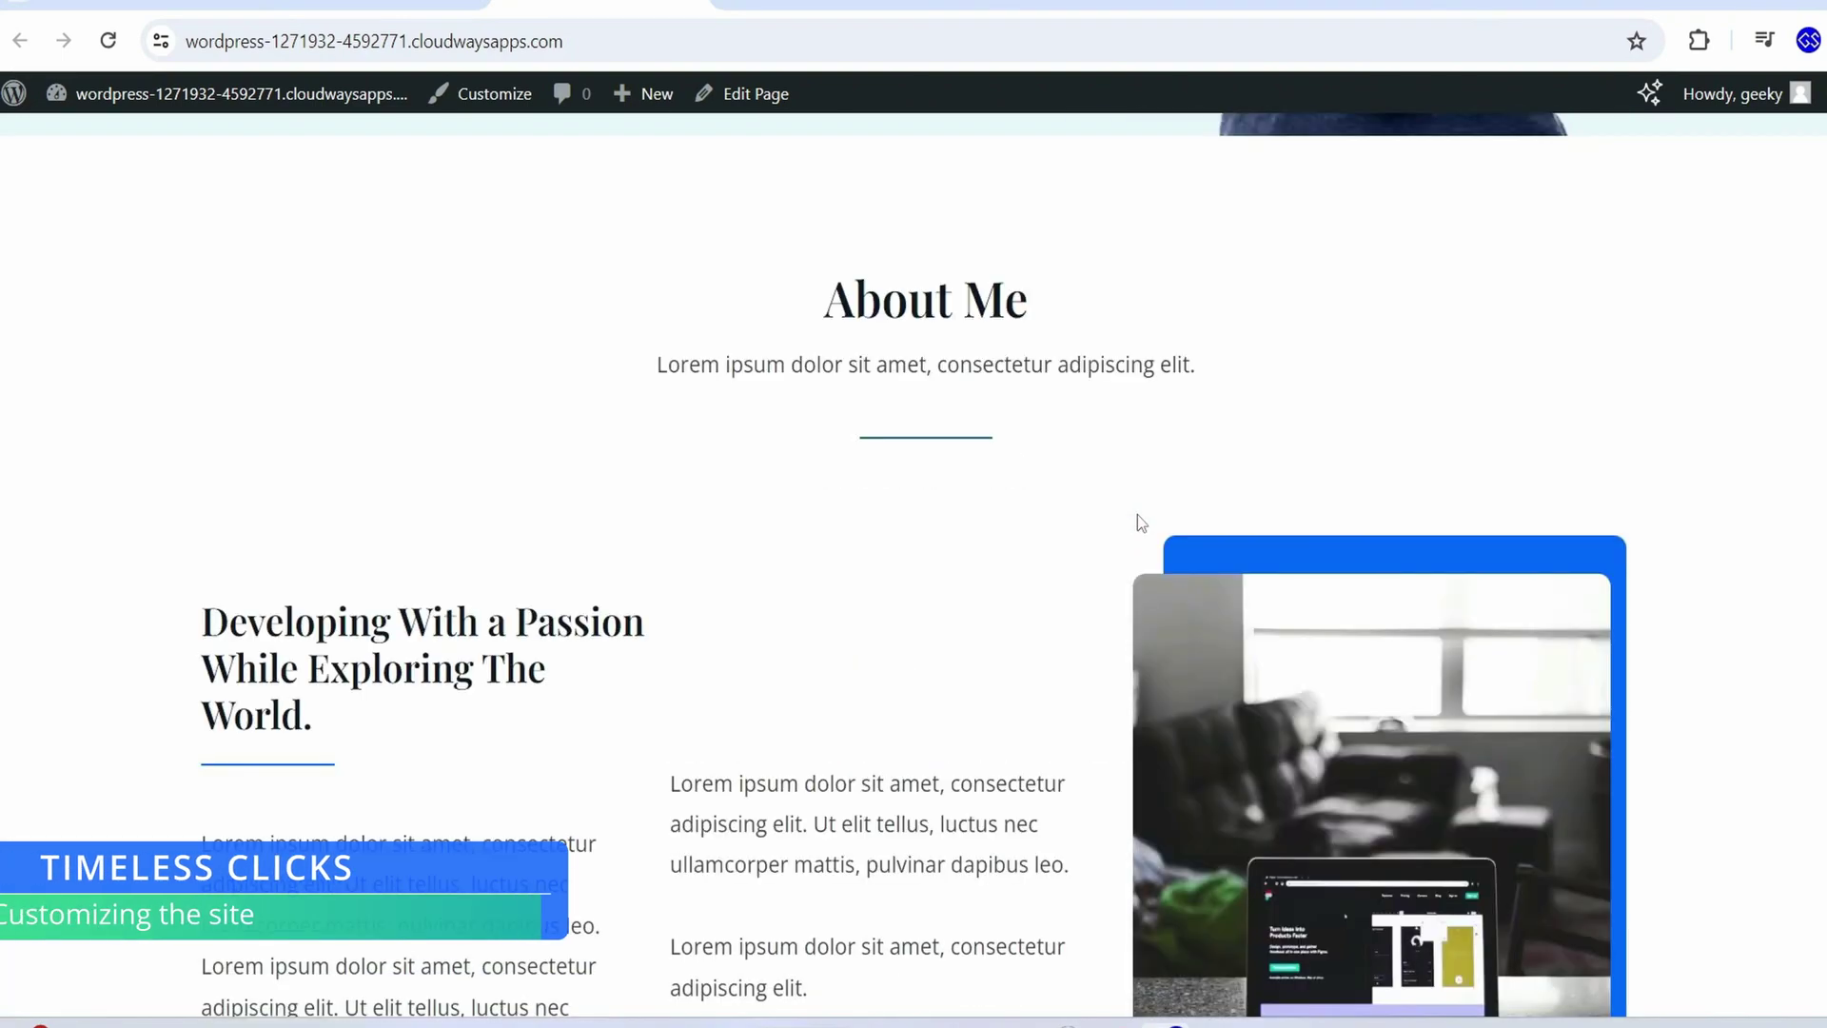
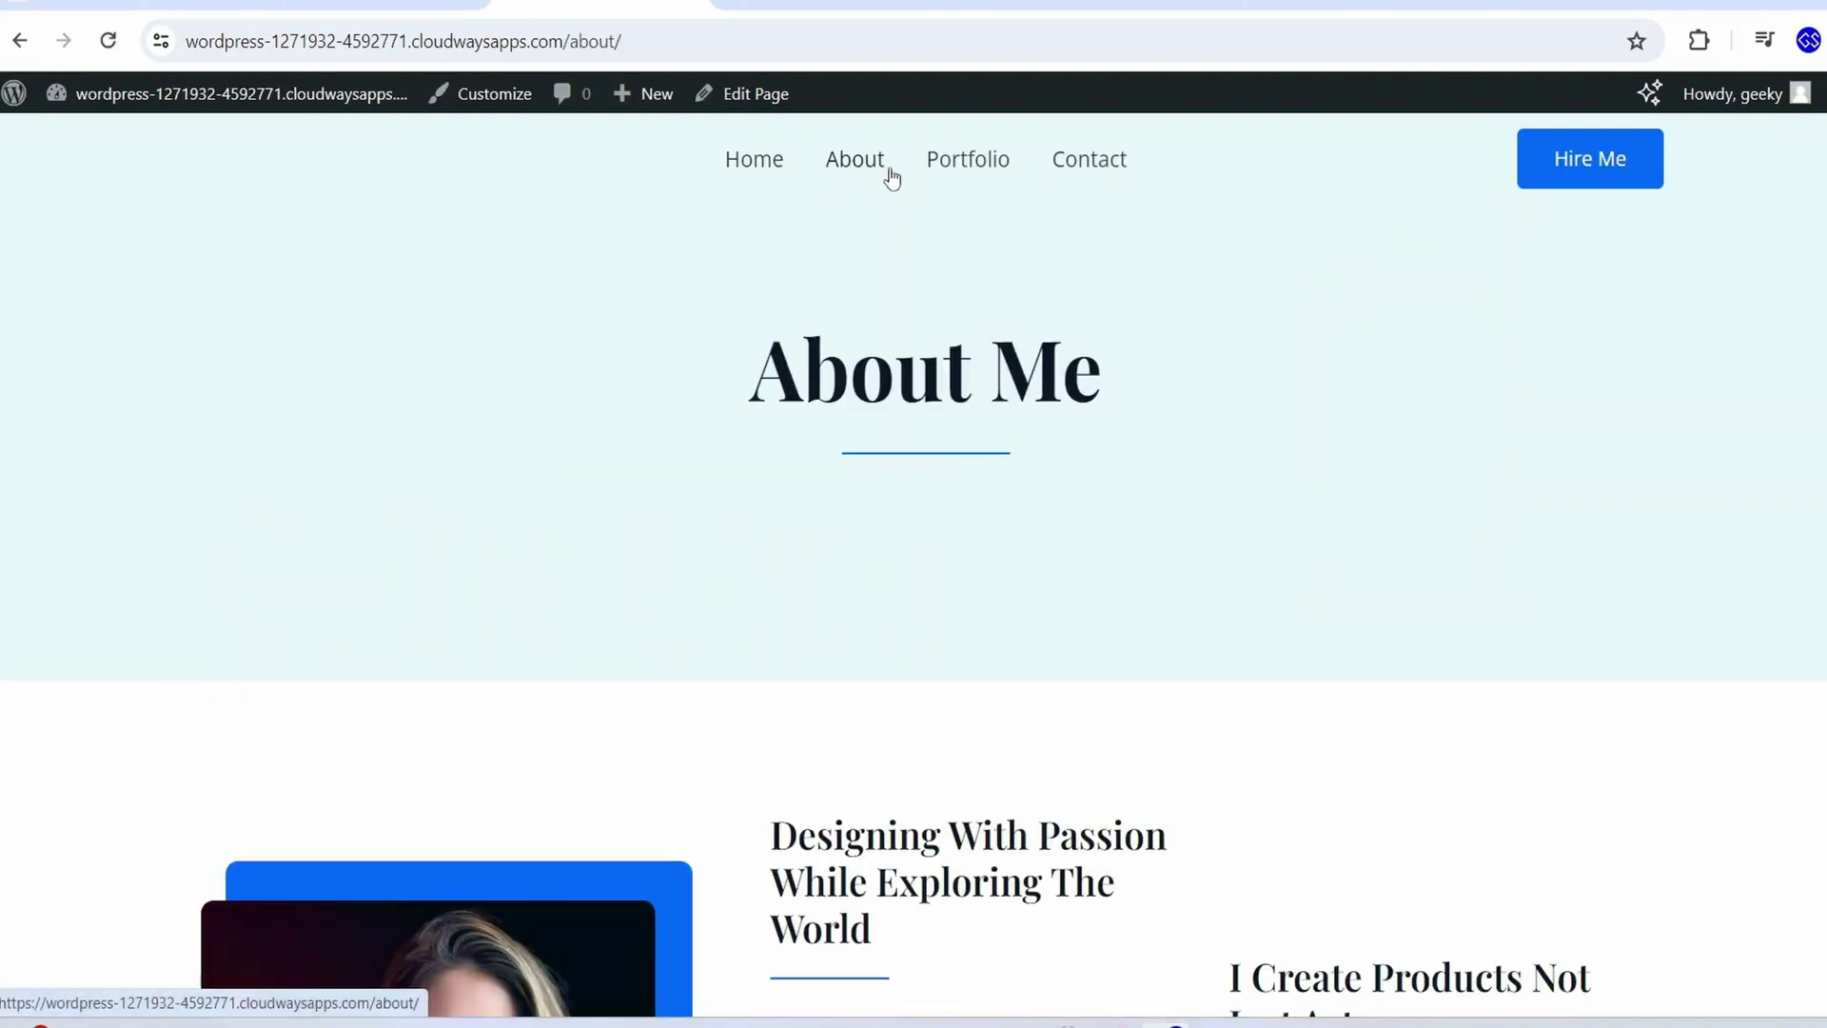
# Open the About page for editing and change the heading beside the portrait to "My Style"
pyautogui.click(746, 94)
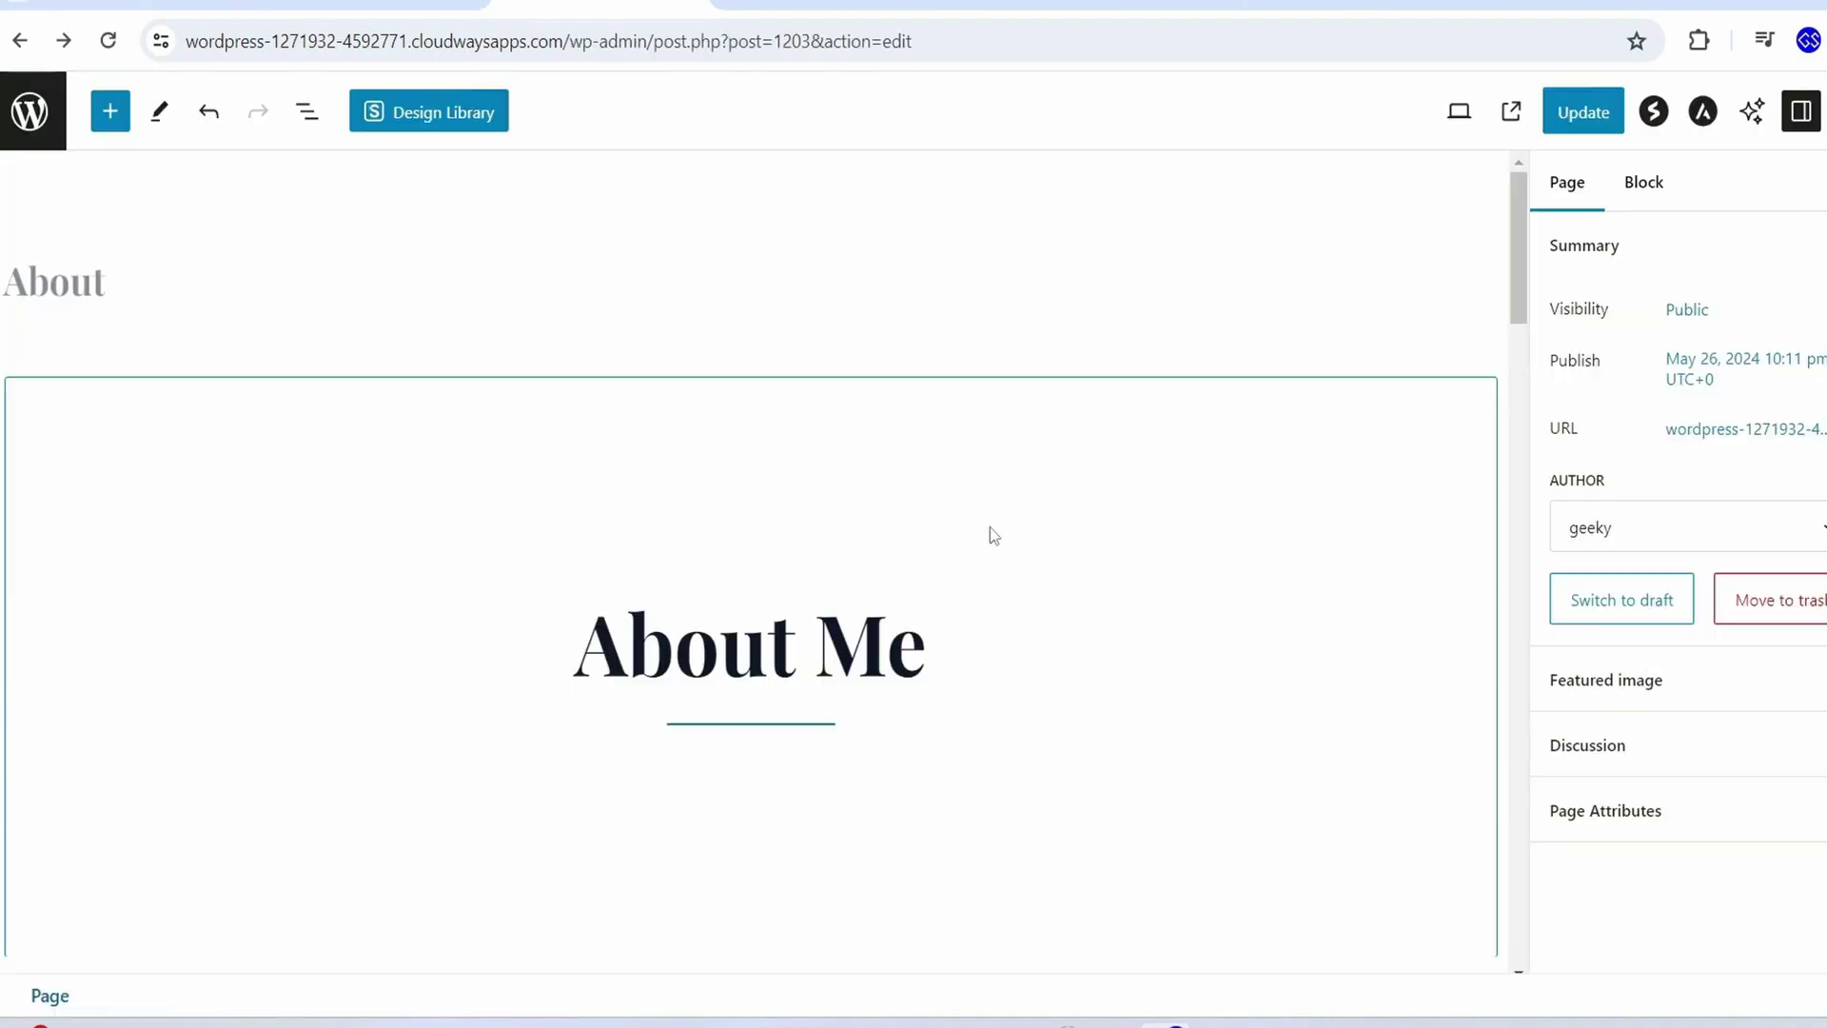
pyautogui.scroll(-10, 1065, 555)
pyautogui.scroll(4, 1068, 577)
pyautogui.scroll(-1, 1068, 578)
pyautogui.click(705, 335)
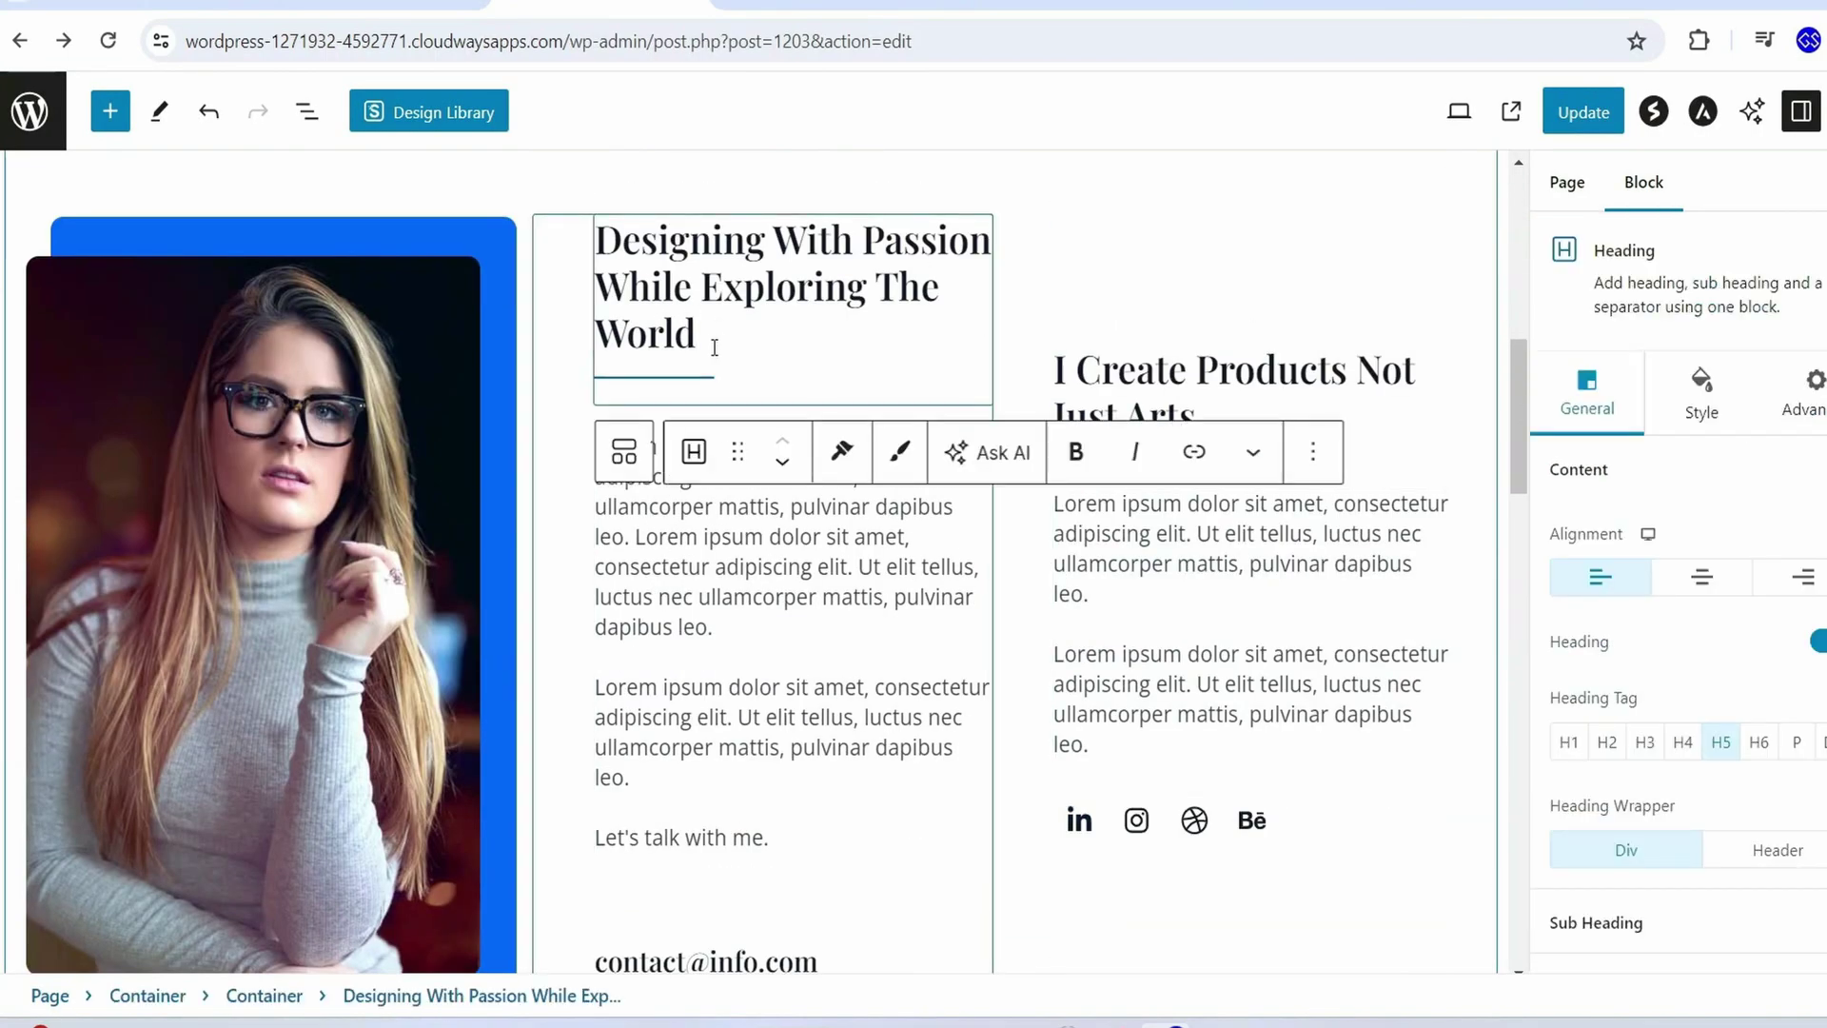
pyautogui.moveTo(716, 340); pyautogui.dragTo(549, 236)
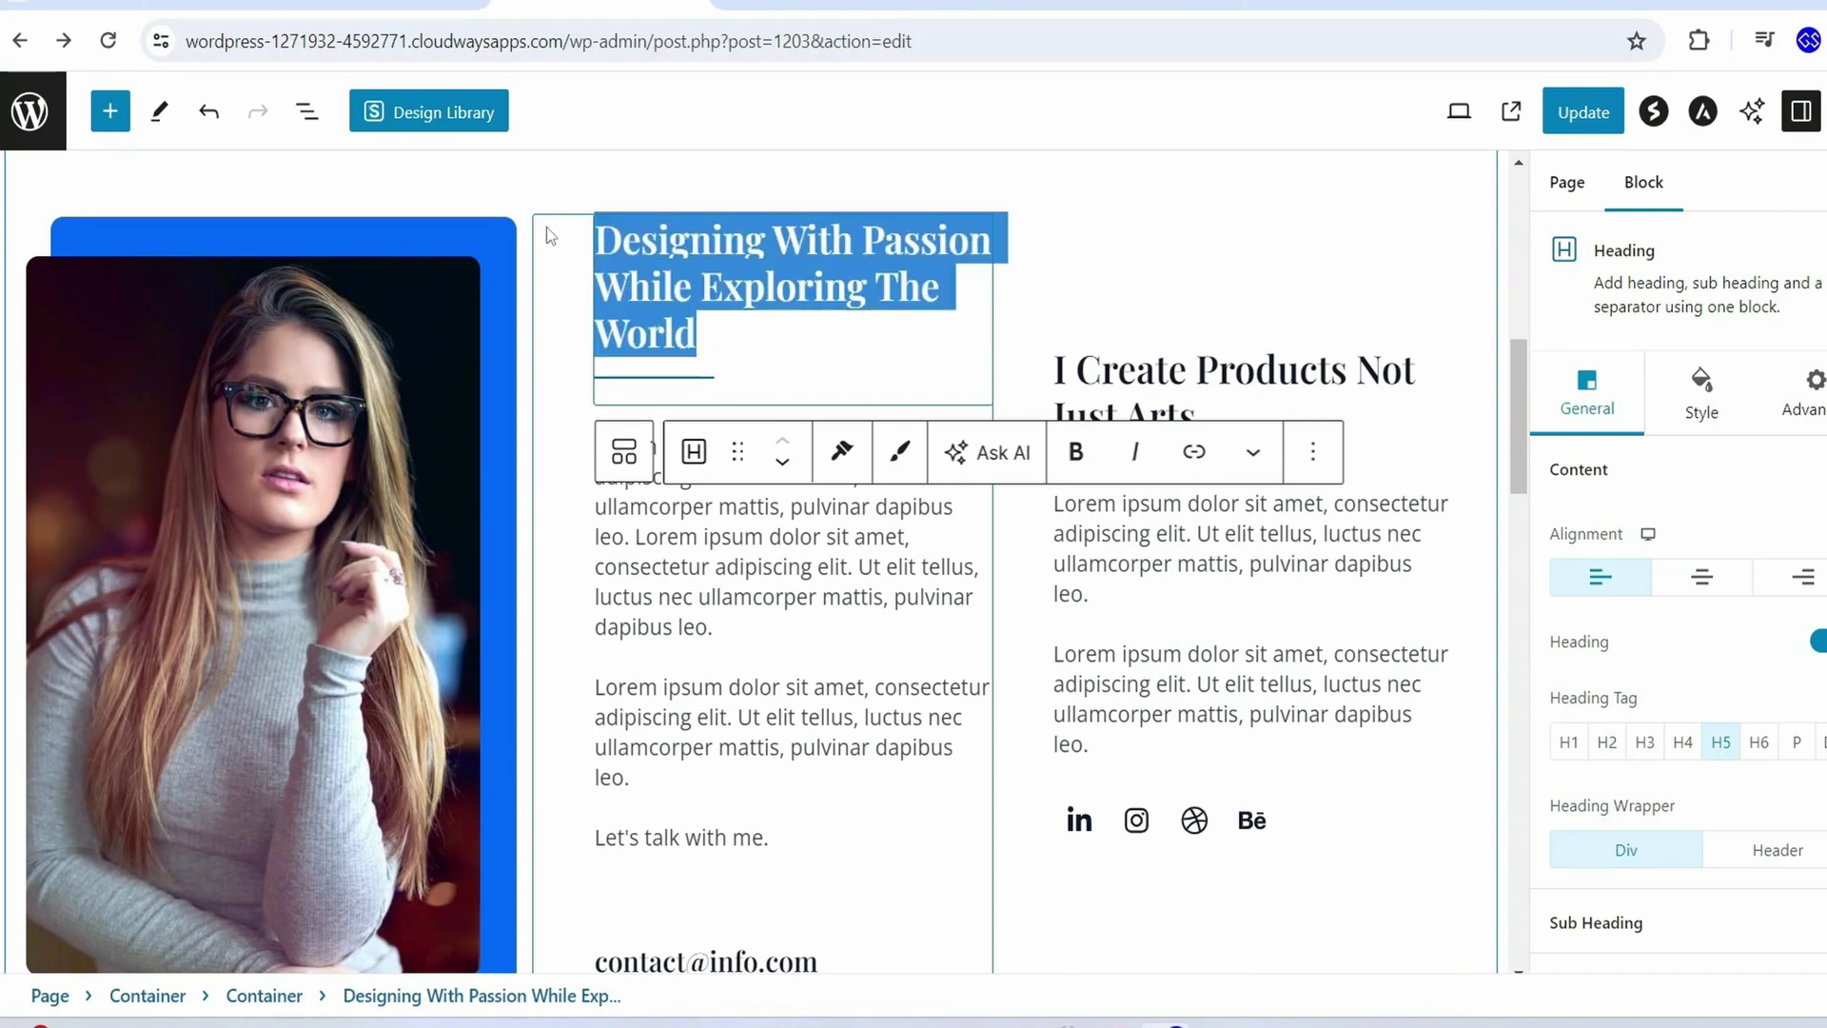
pyautogui.write('My ')
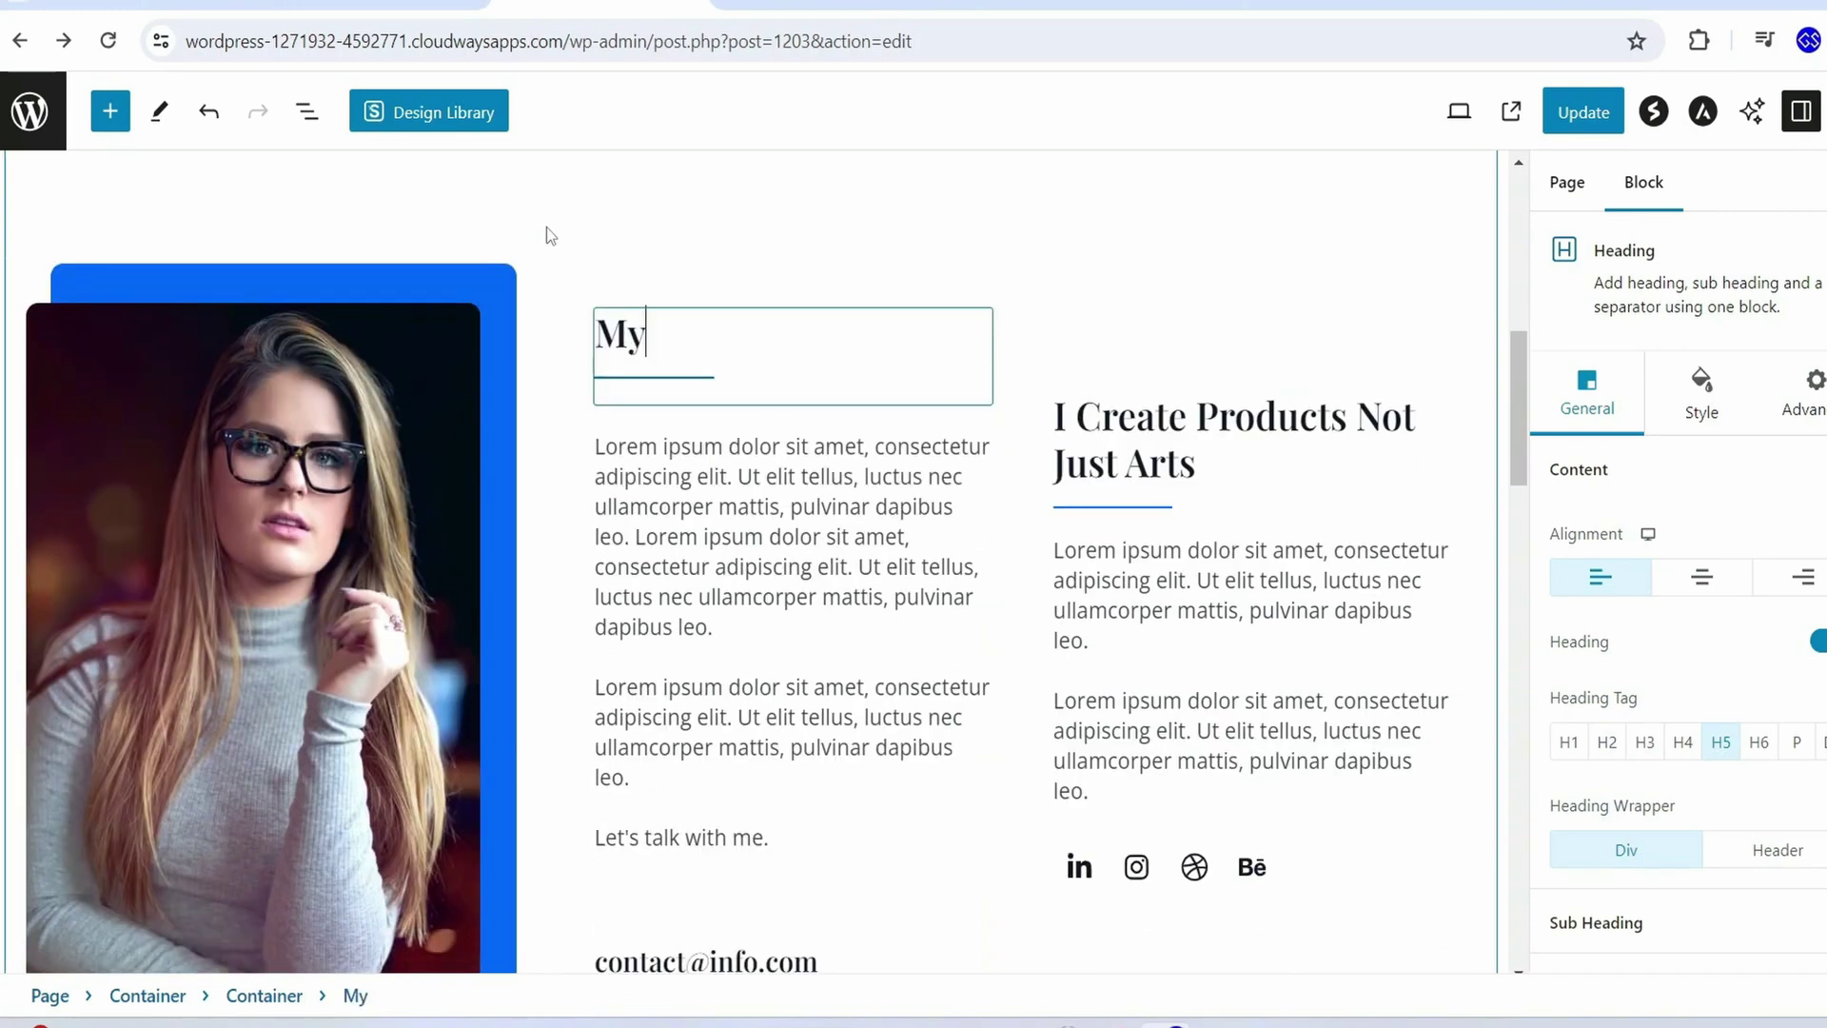
pyautogui.write('Style')
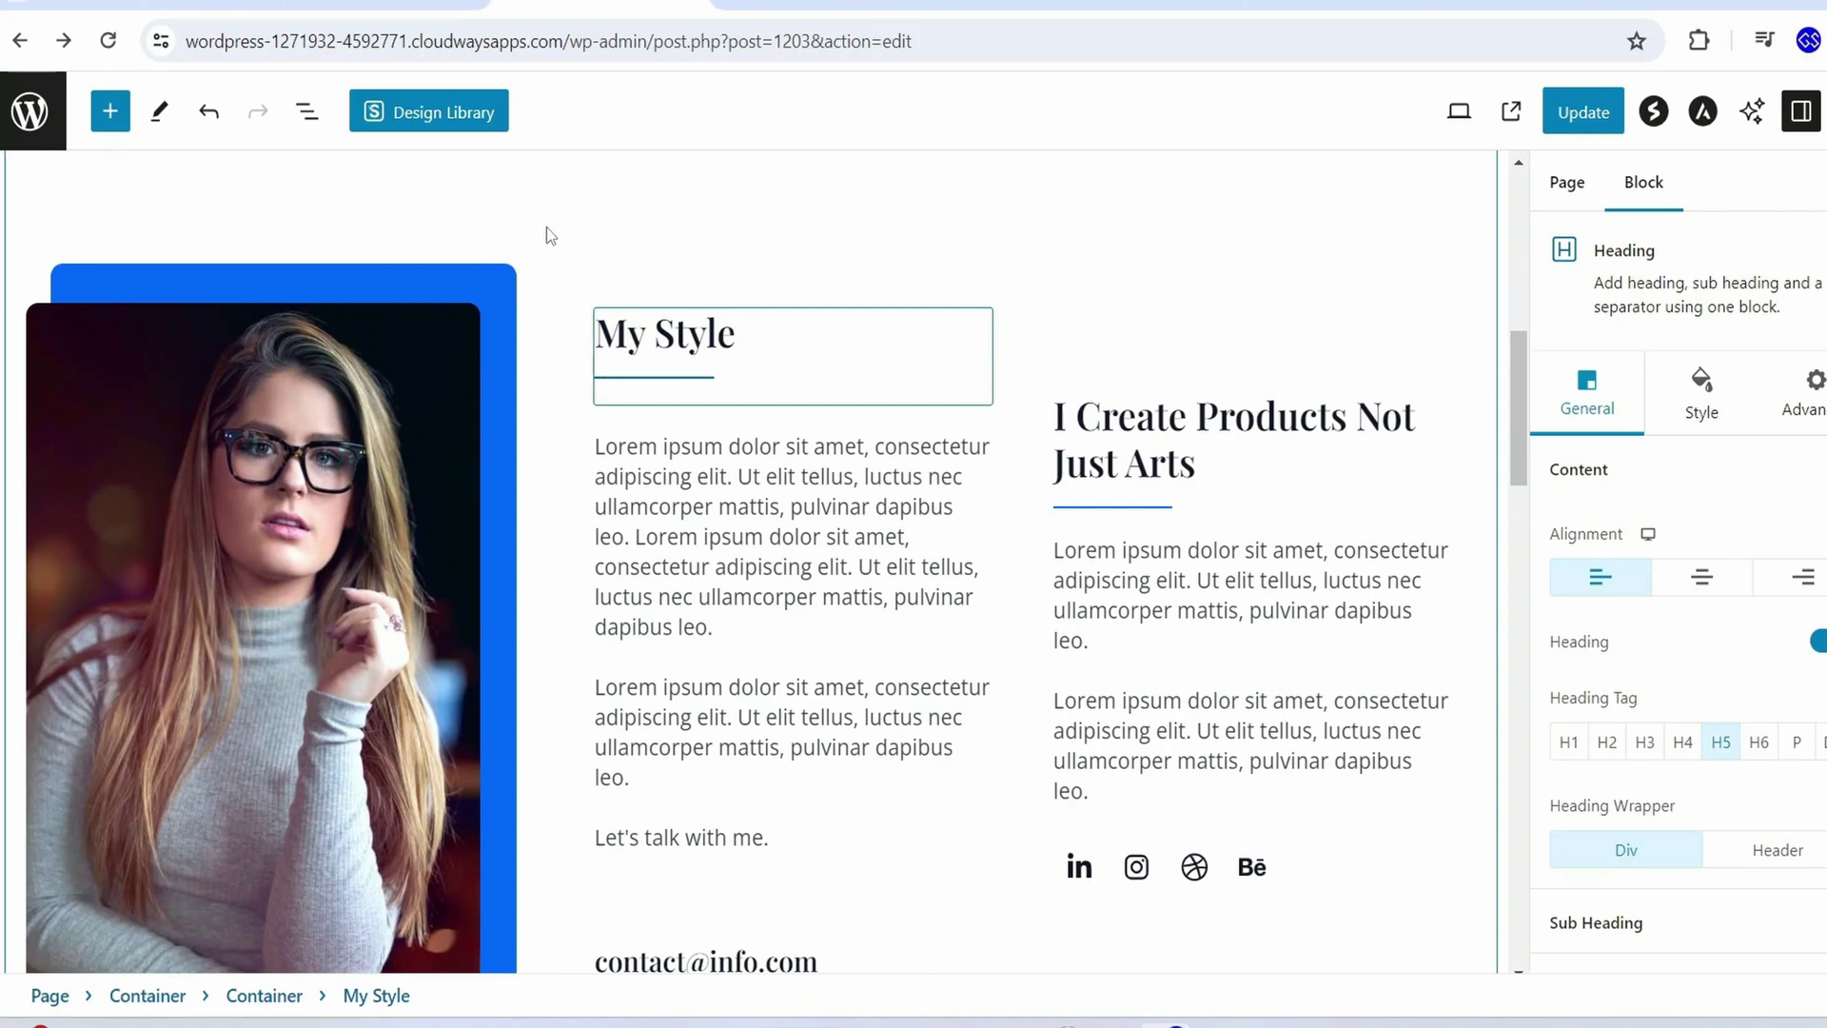
# Replace the placeholder text under My Style with the paragraph beginning "Get a glimpse into my creative process"
pyautogui.moveTo(798, 843); pyautogui.dragTo(590, 466)
pyautogui.write('Get ')
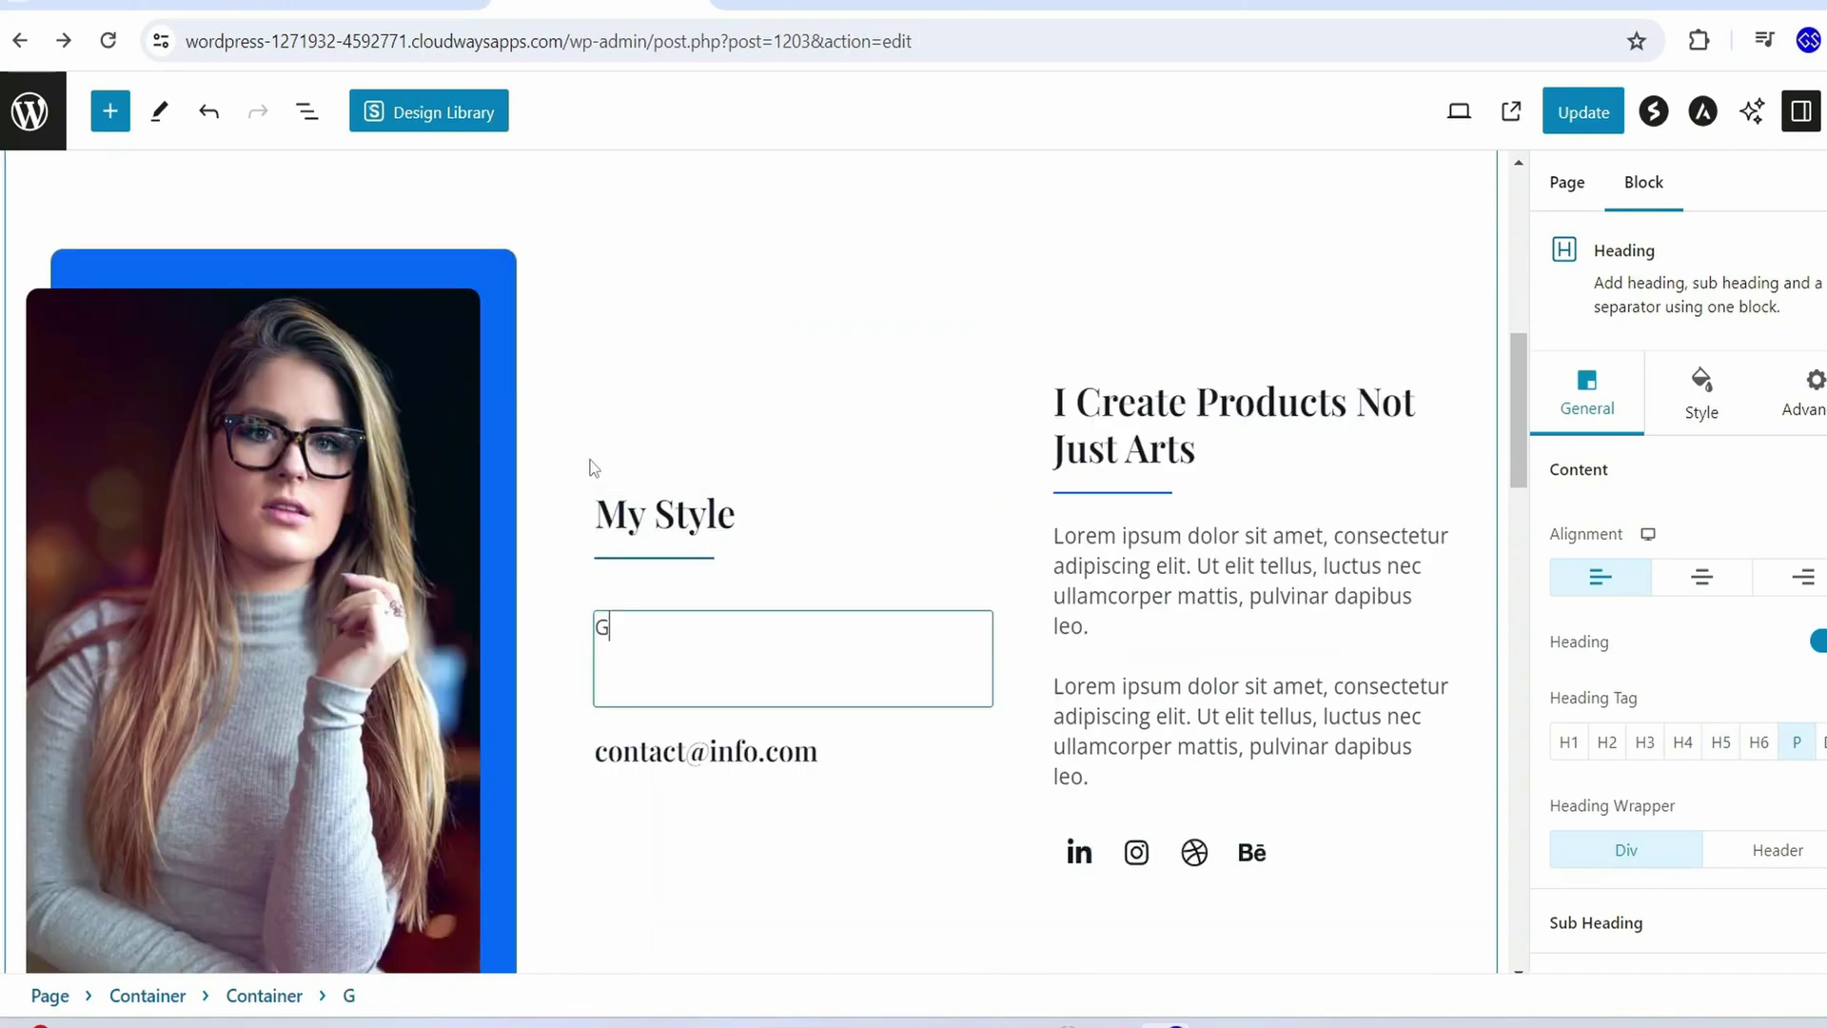
pyautogui.write('a glimpse into my creative process,')
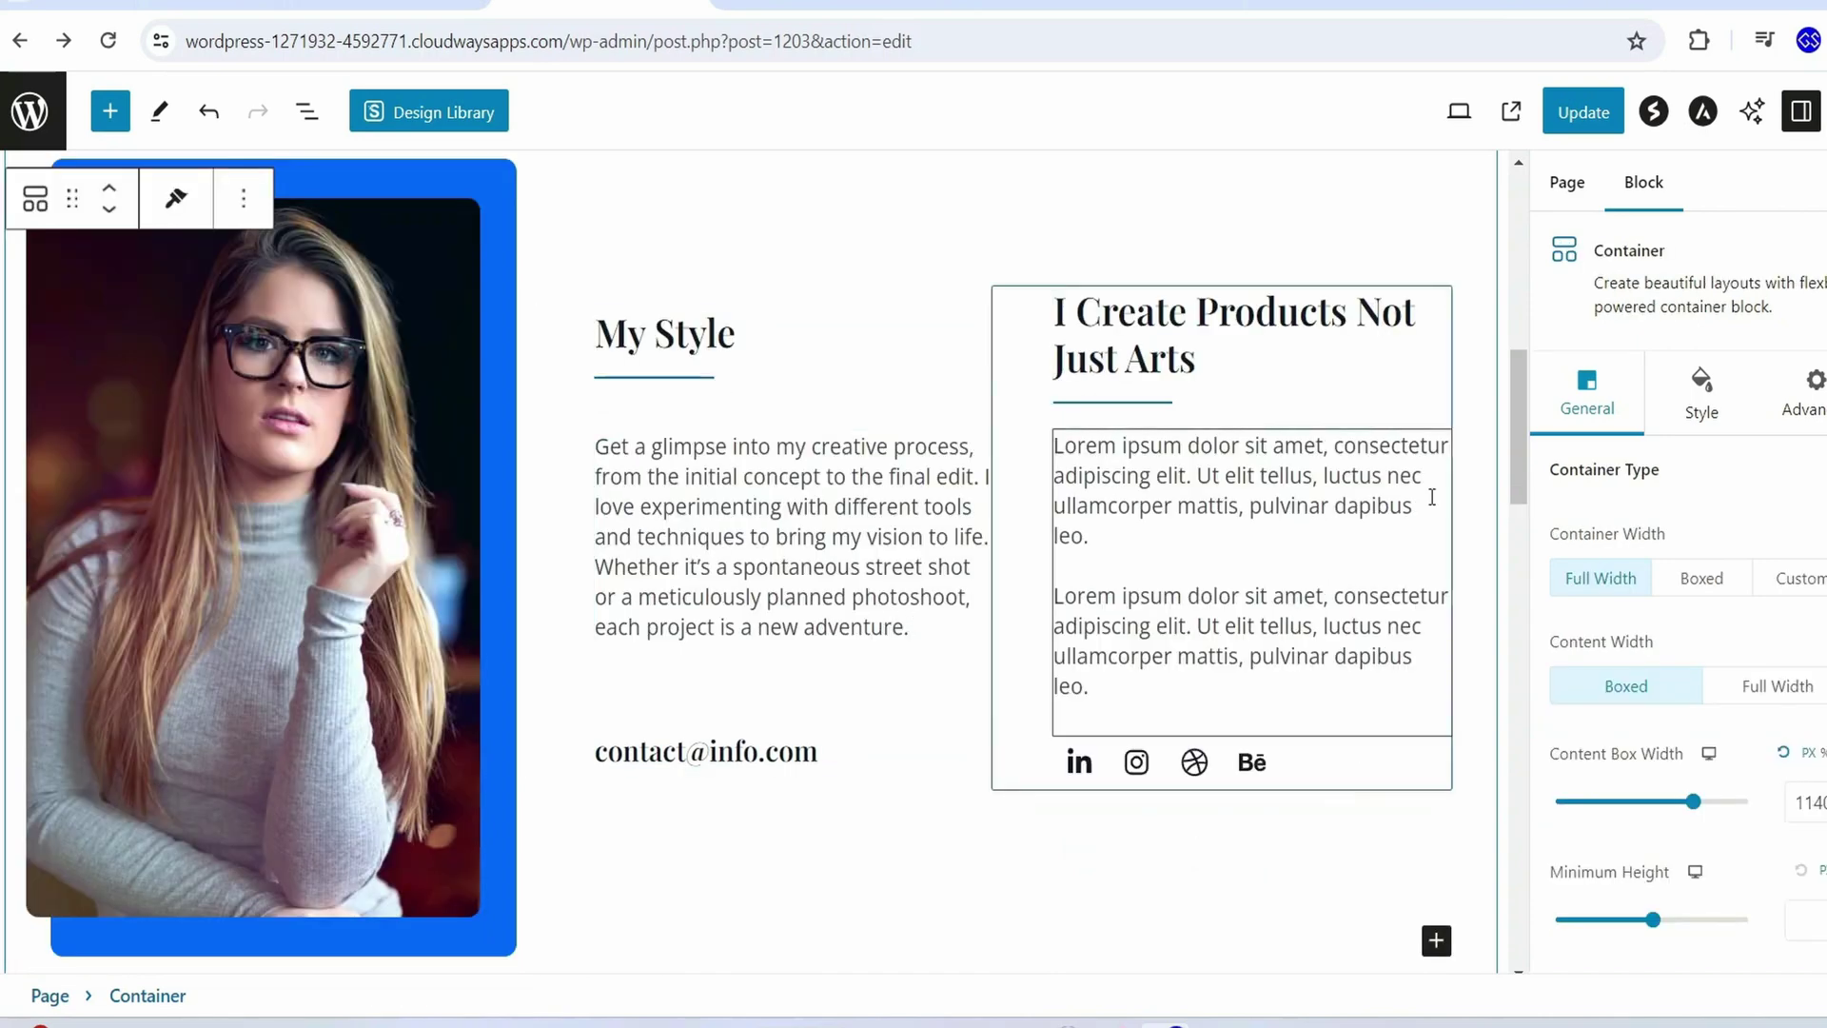
# Rewrite the adjacent column as "Authenticity and Creativity" and the developer section as "My Story" with Photography, Photo Editing, Social Media Strategy and Content Creation skills
pyautogui.moveTo(1104, 689); pyautogui.dragTo(1028, 381)
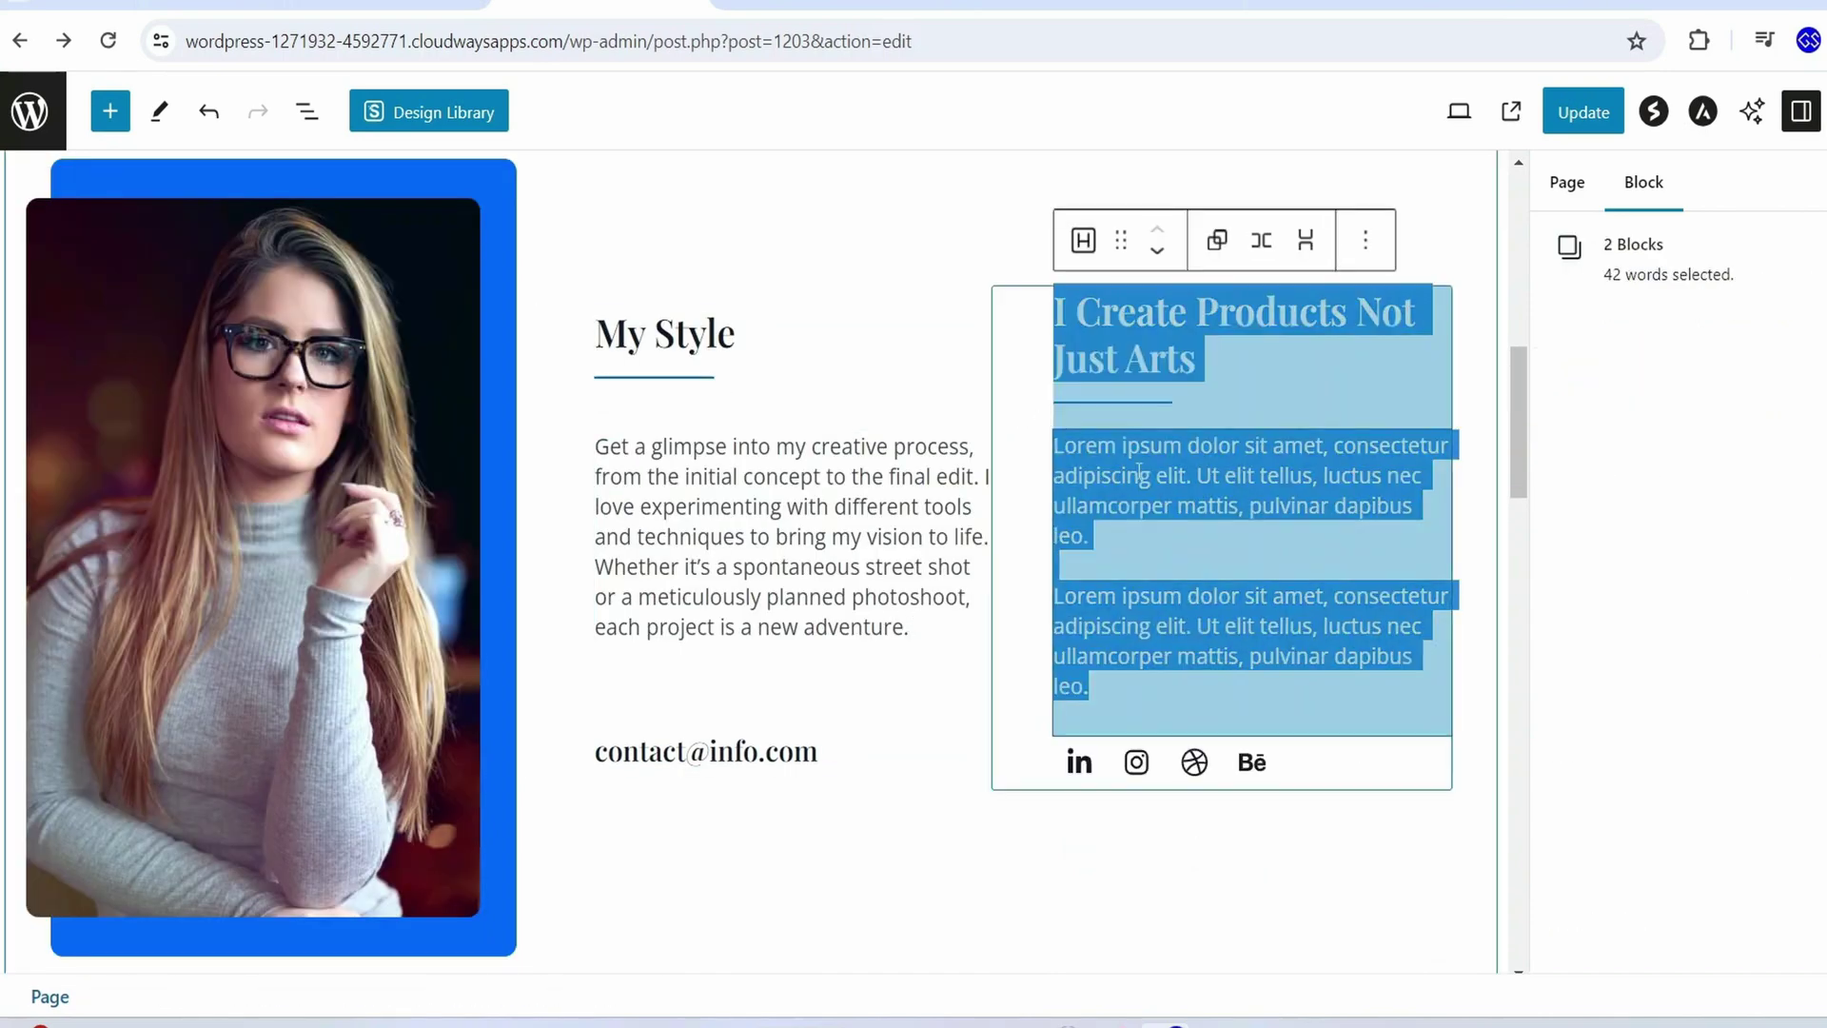
pyautogui.scroll(-5, 894, 695)
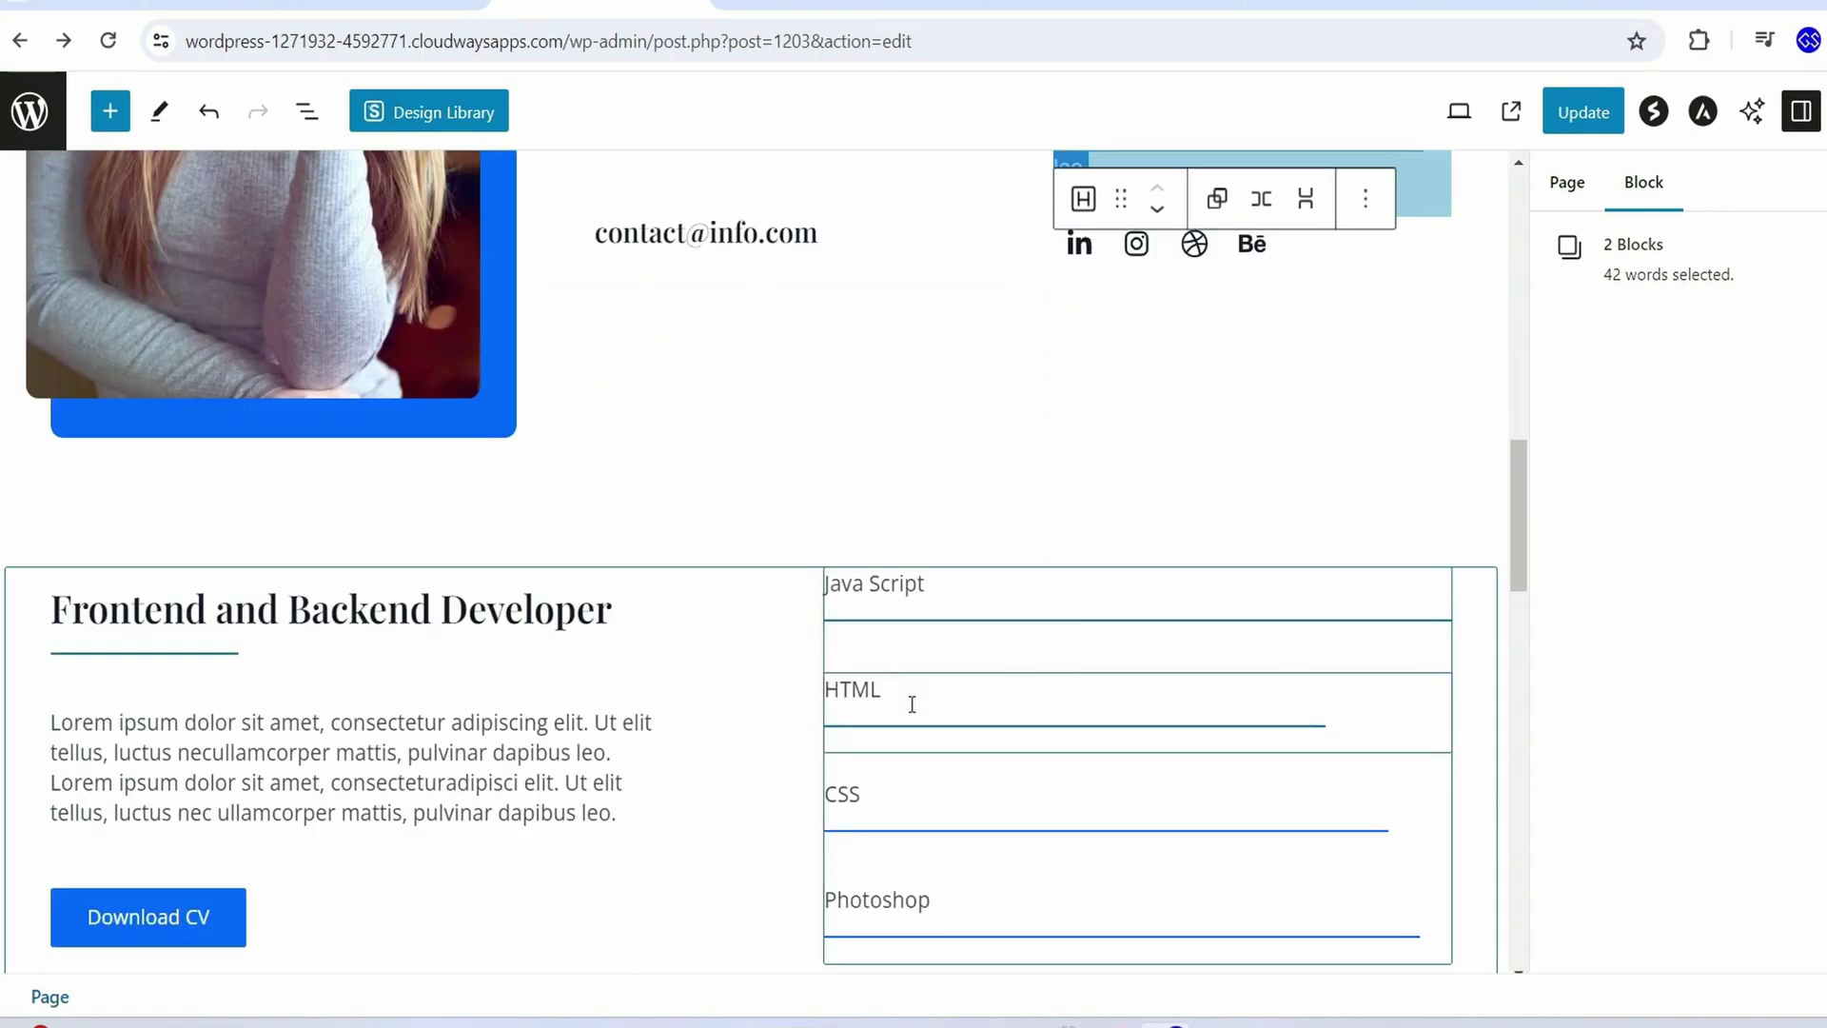
pyautogui.hotkey('ctrl', 'z')
pyautogui.moveTo(1102, 453); pyautogui.dragTo(826, 437)
pyautogui.press('BackSpace')
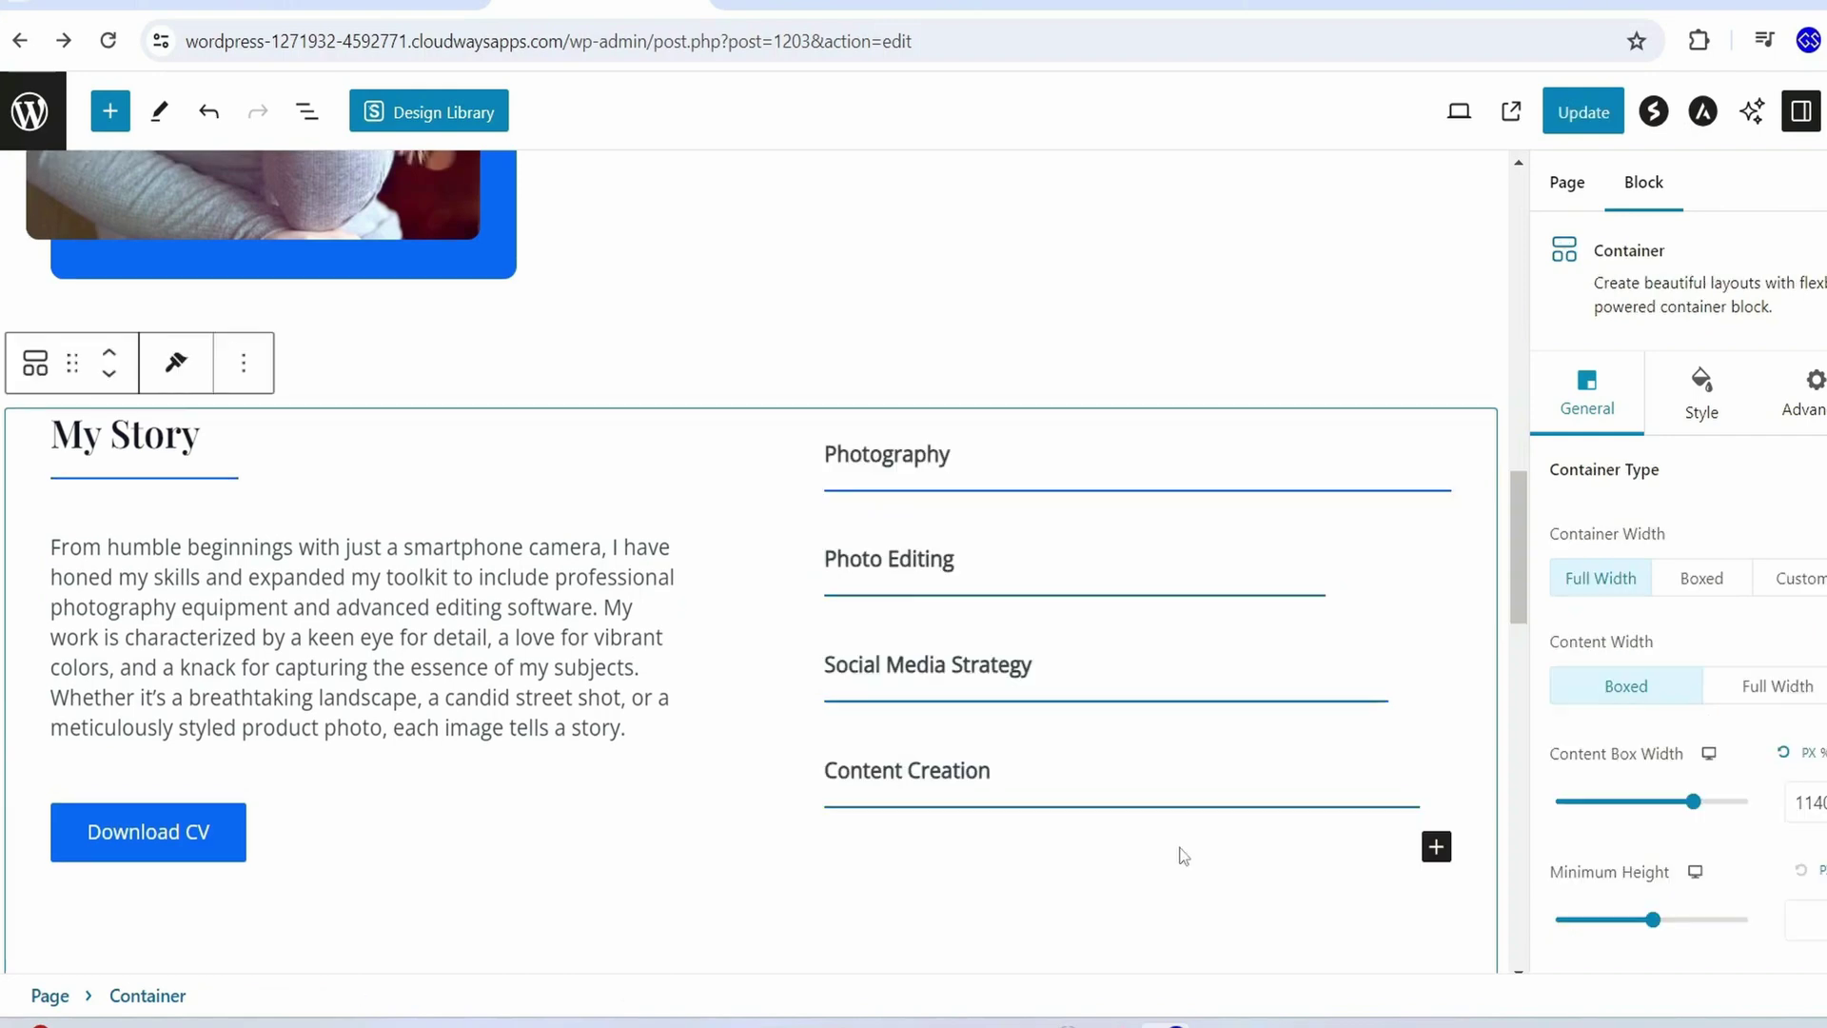
# Replace the portrait with the Instagram-icon collage found by searching the free images for "influencer", and update the page
pyautogui.scroll(10, 1276, 807)
pyautogui.scroll(-2, 414, 544)
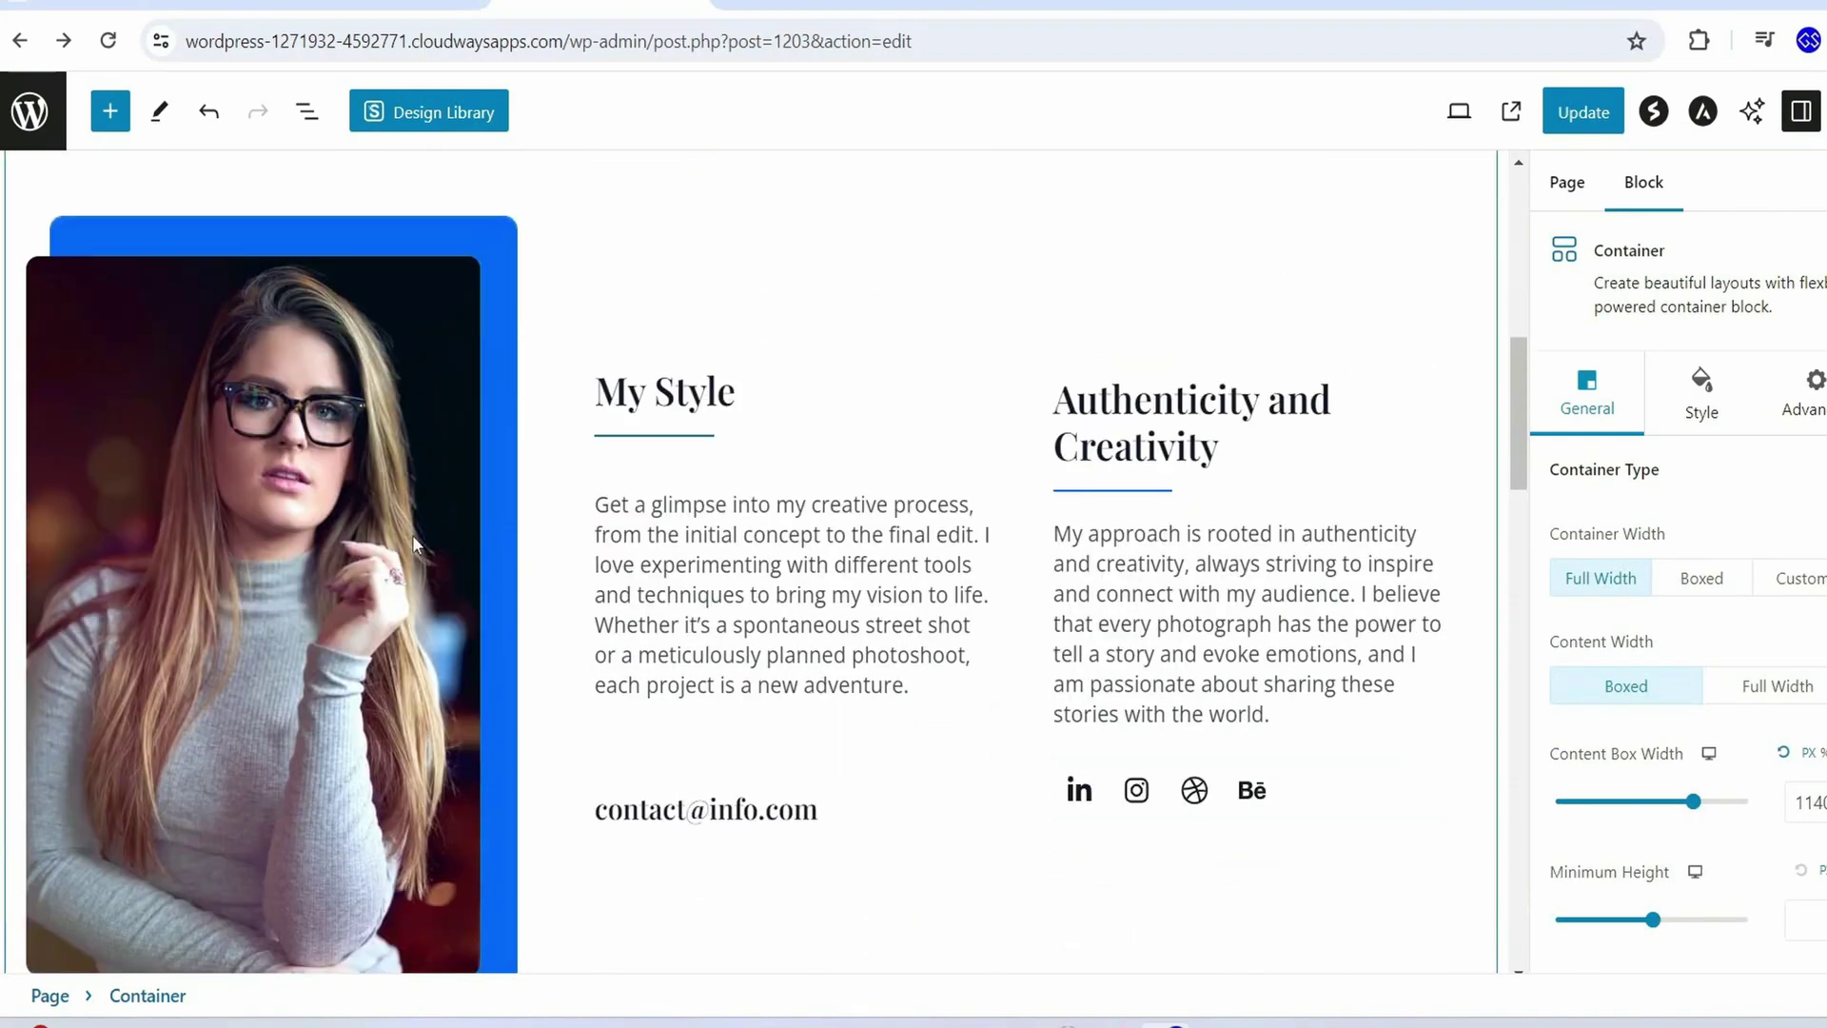
pyautogui.scroll(-1, 414, 544)
pyautogui.click(307, 374)
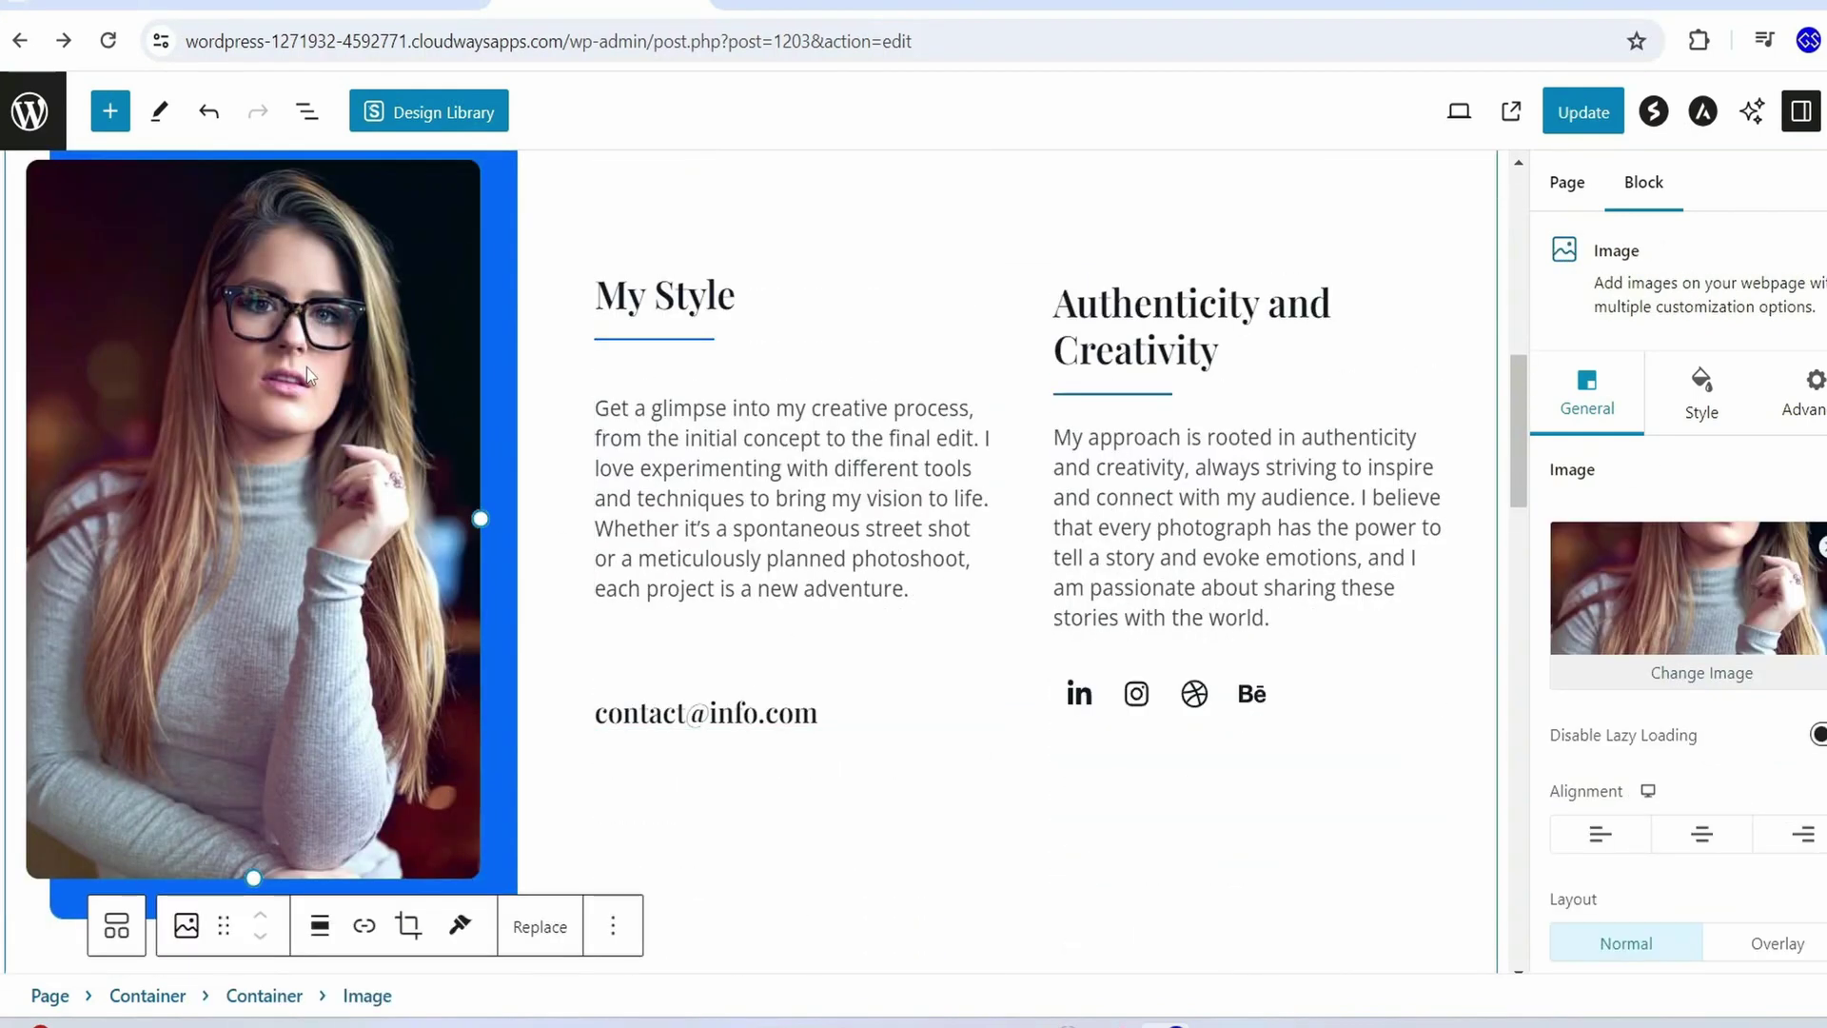
pyautogui.click(1703, 672)
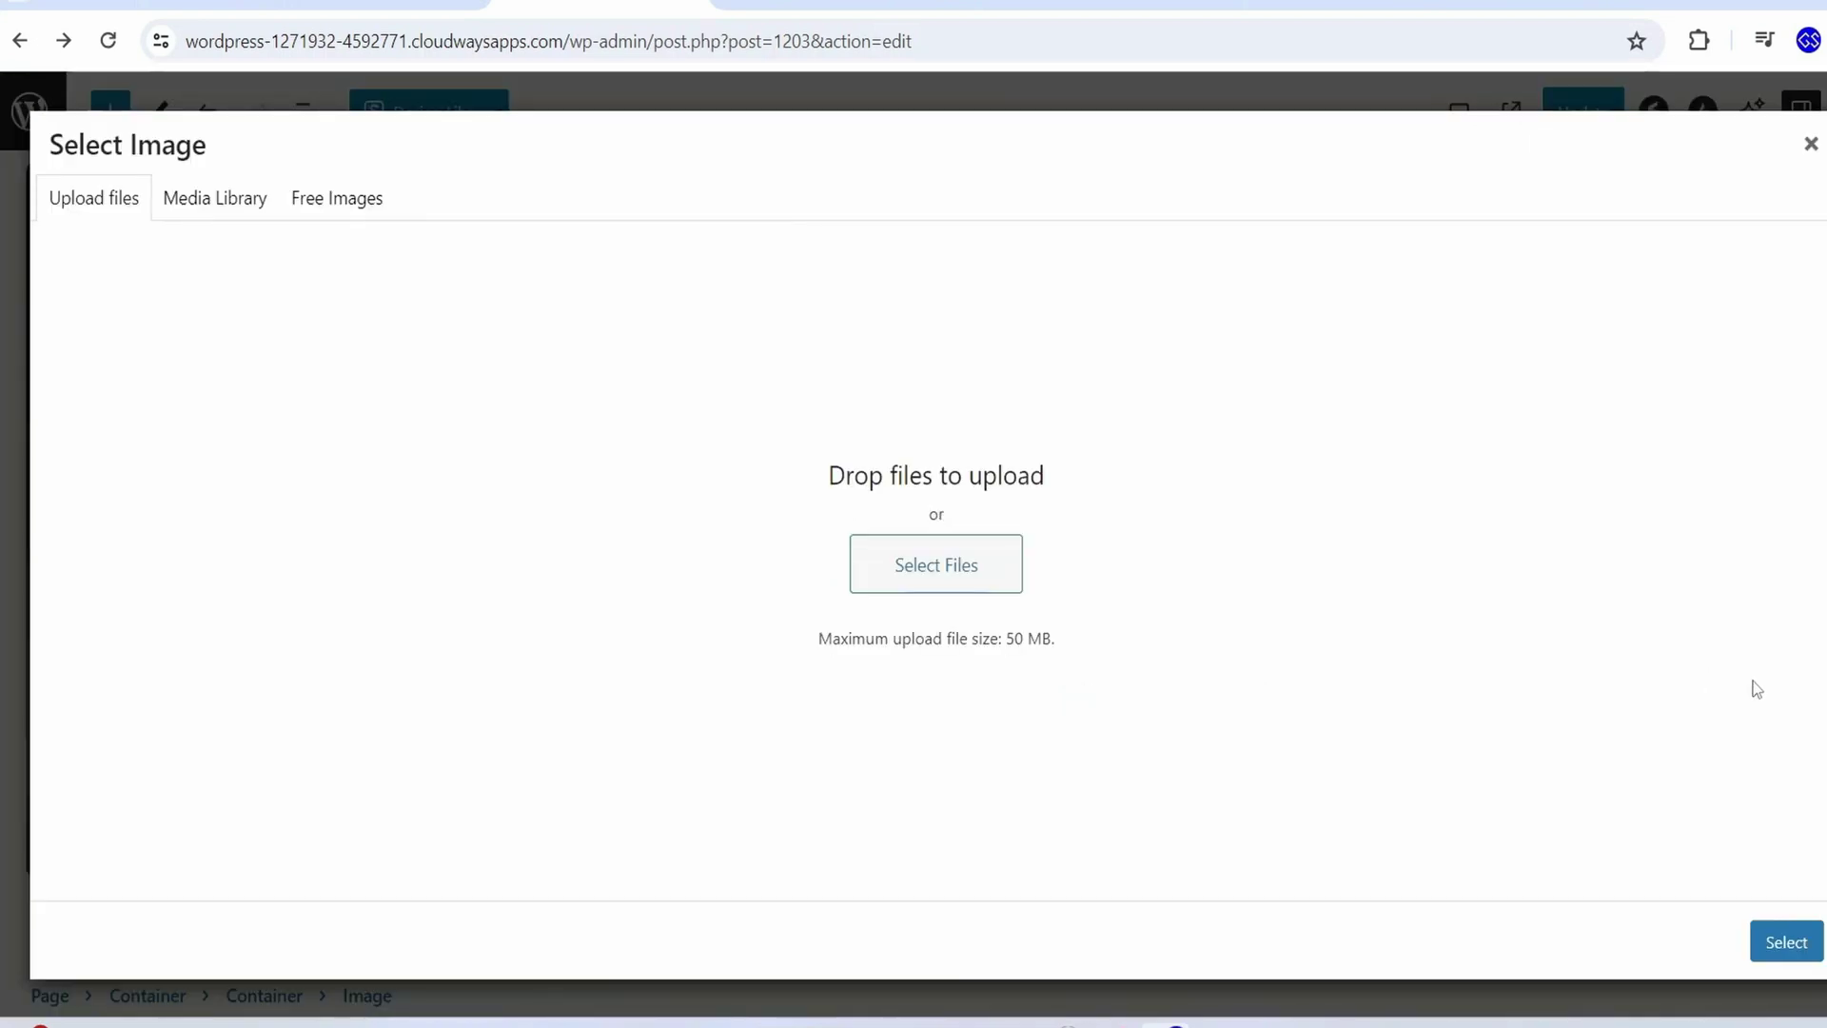
pyautogui.click(326, 202)
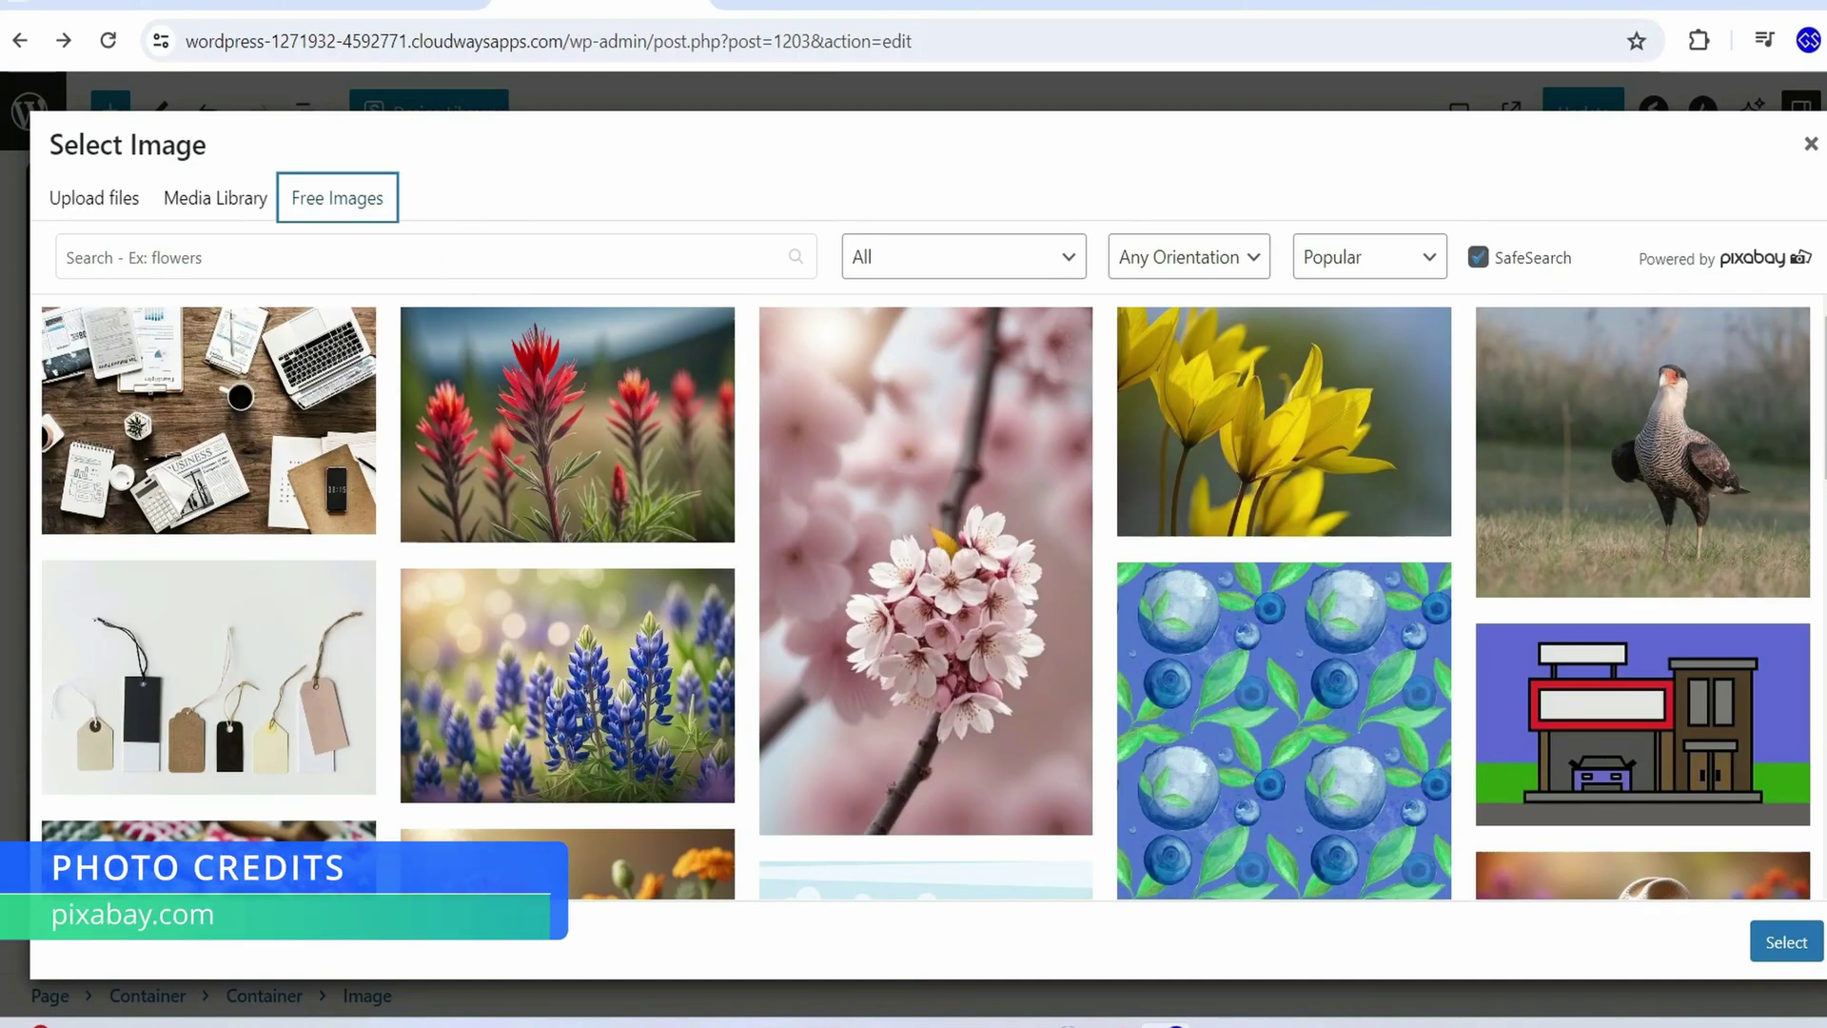
pyautogui.click(520, 247)
pyautogui.write('inf')
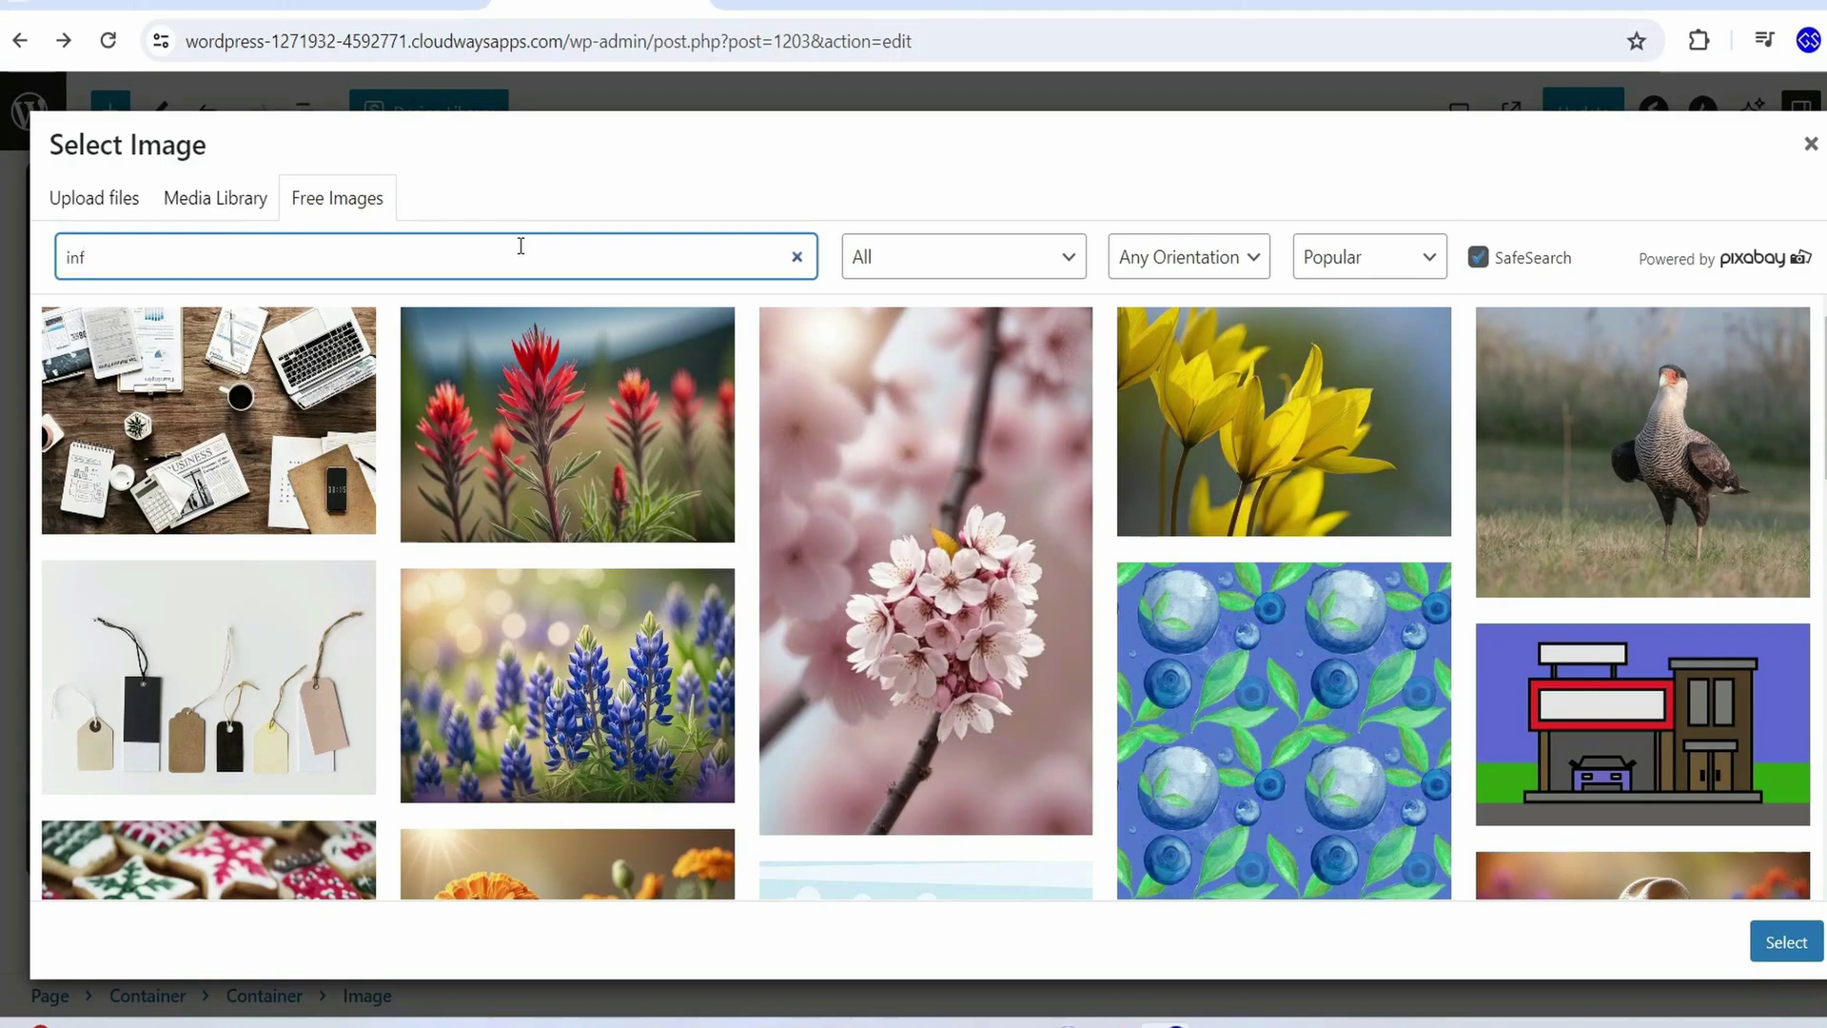
pyautogui.write('luencer')
pyautogui.scroll(-3, 275, 436)
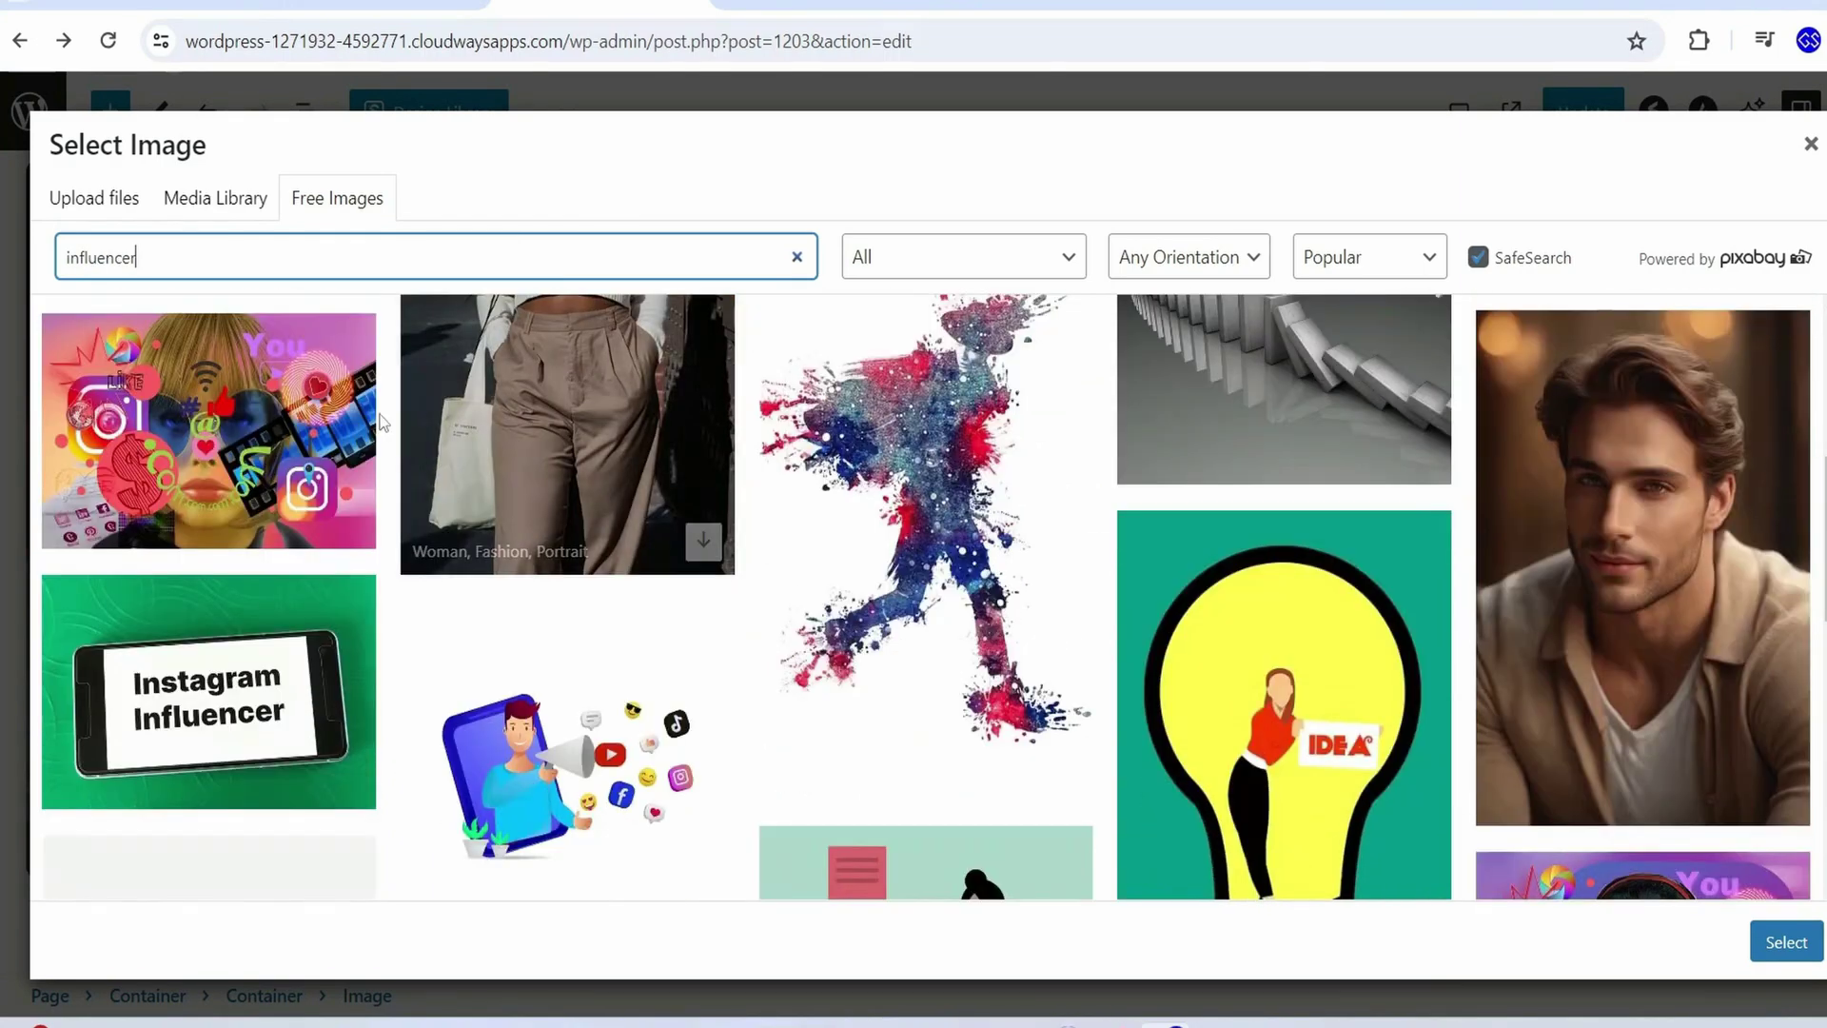
pyautogui.click(344, 519)
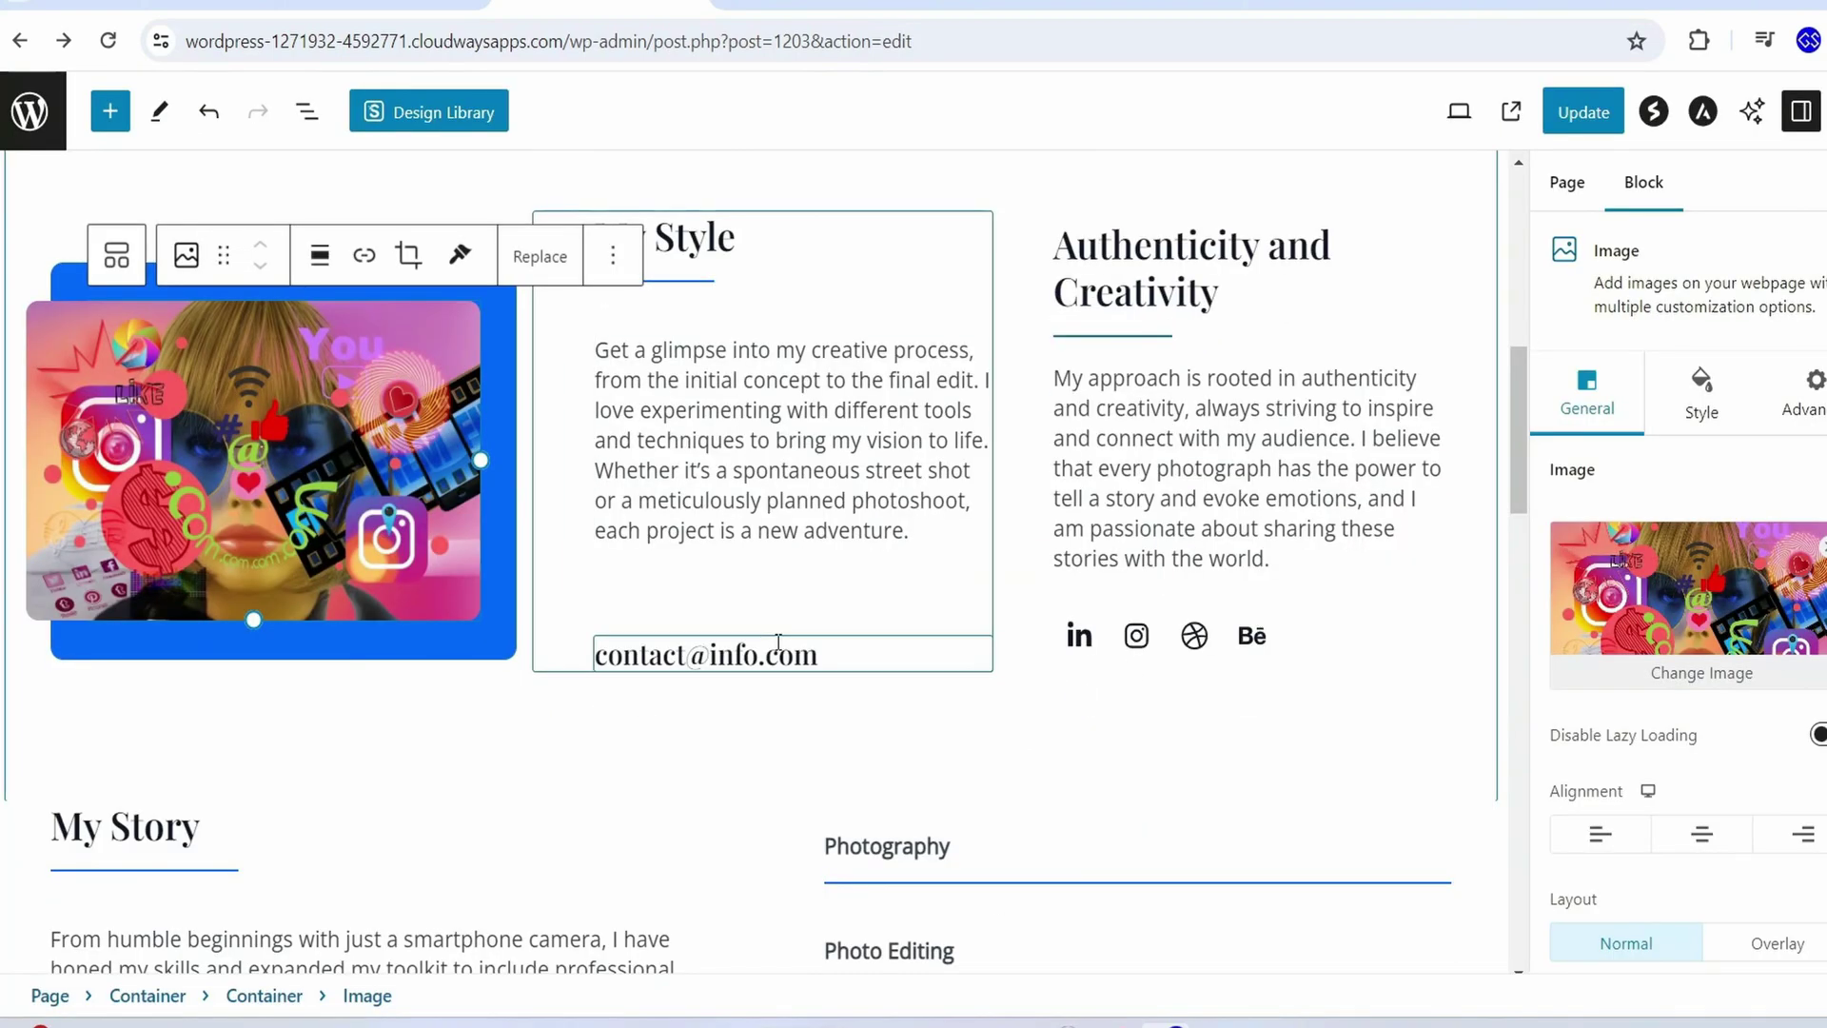
pyautogui.hotkey('ctrl', 's')
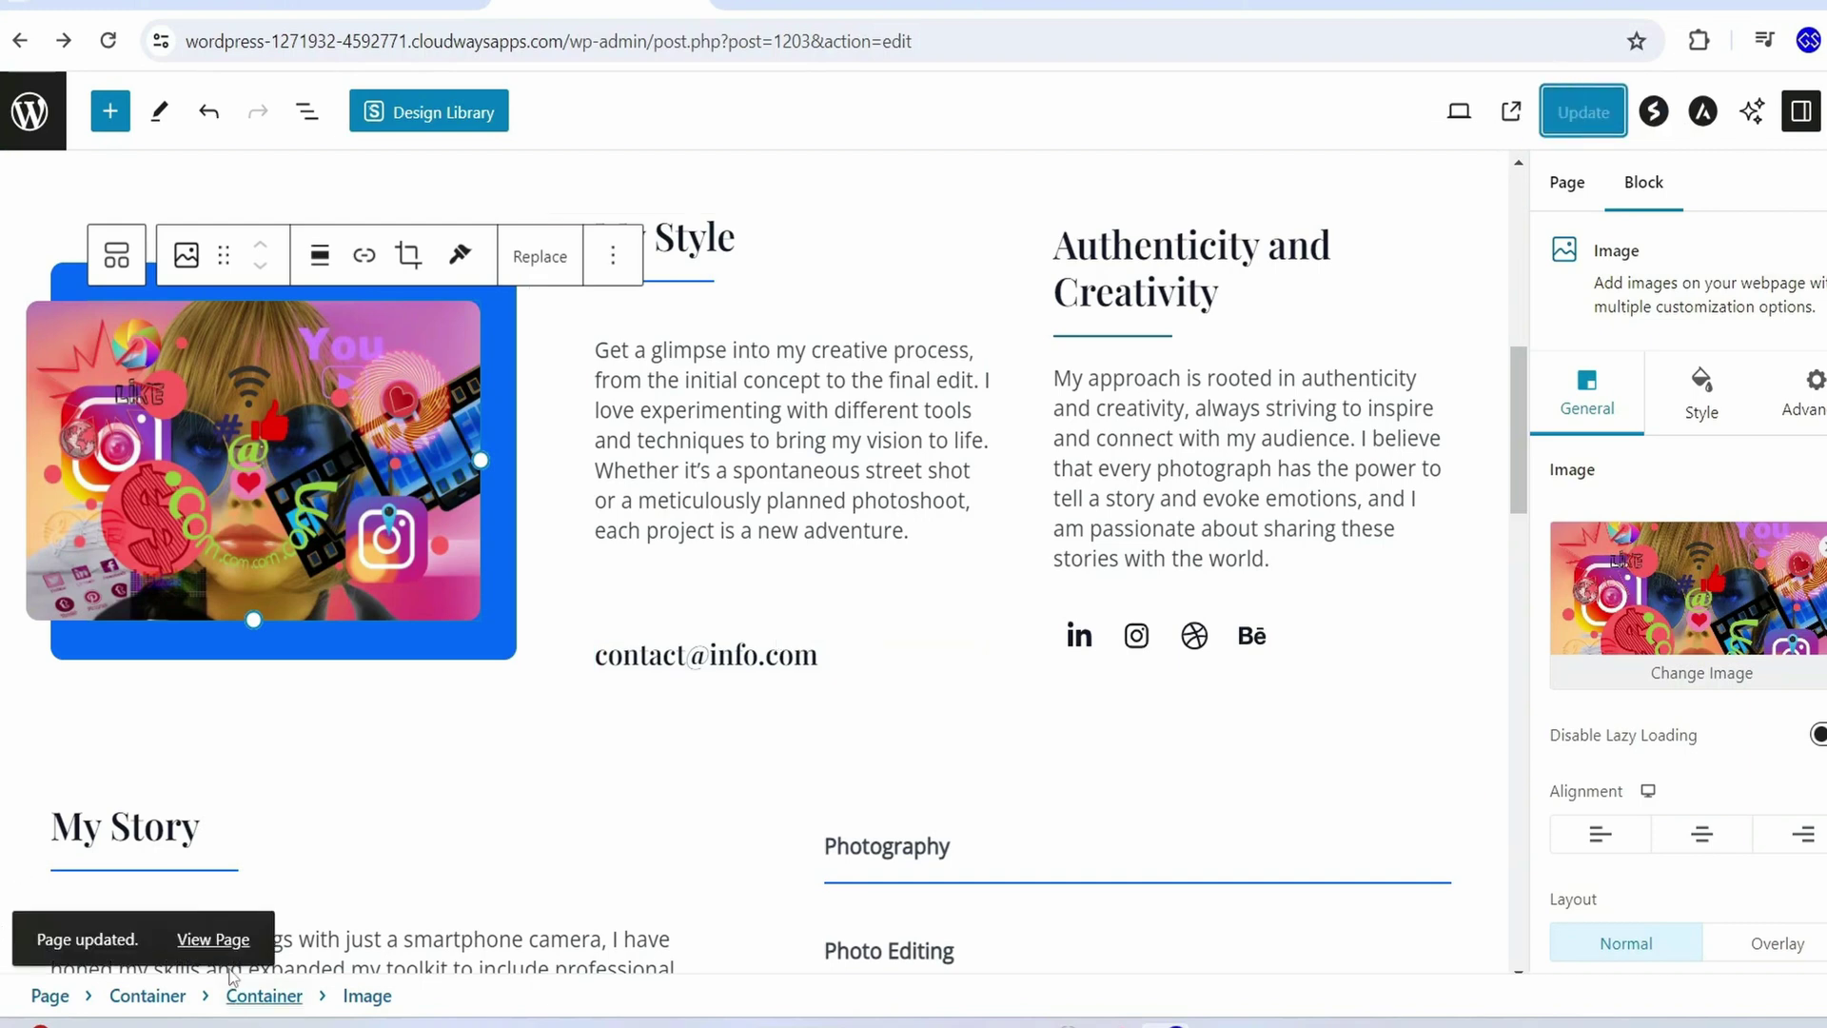
# View the published About page and check its new image, My Style, Authenticity and Creativity, and My Story content
pyautogui.click(213, 941)
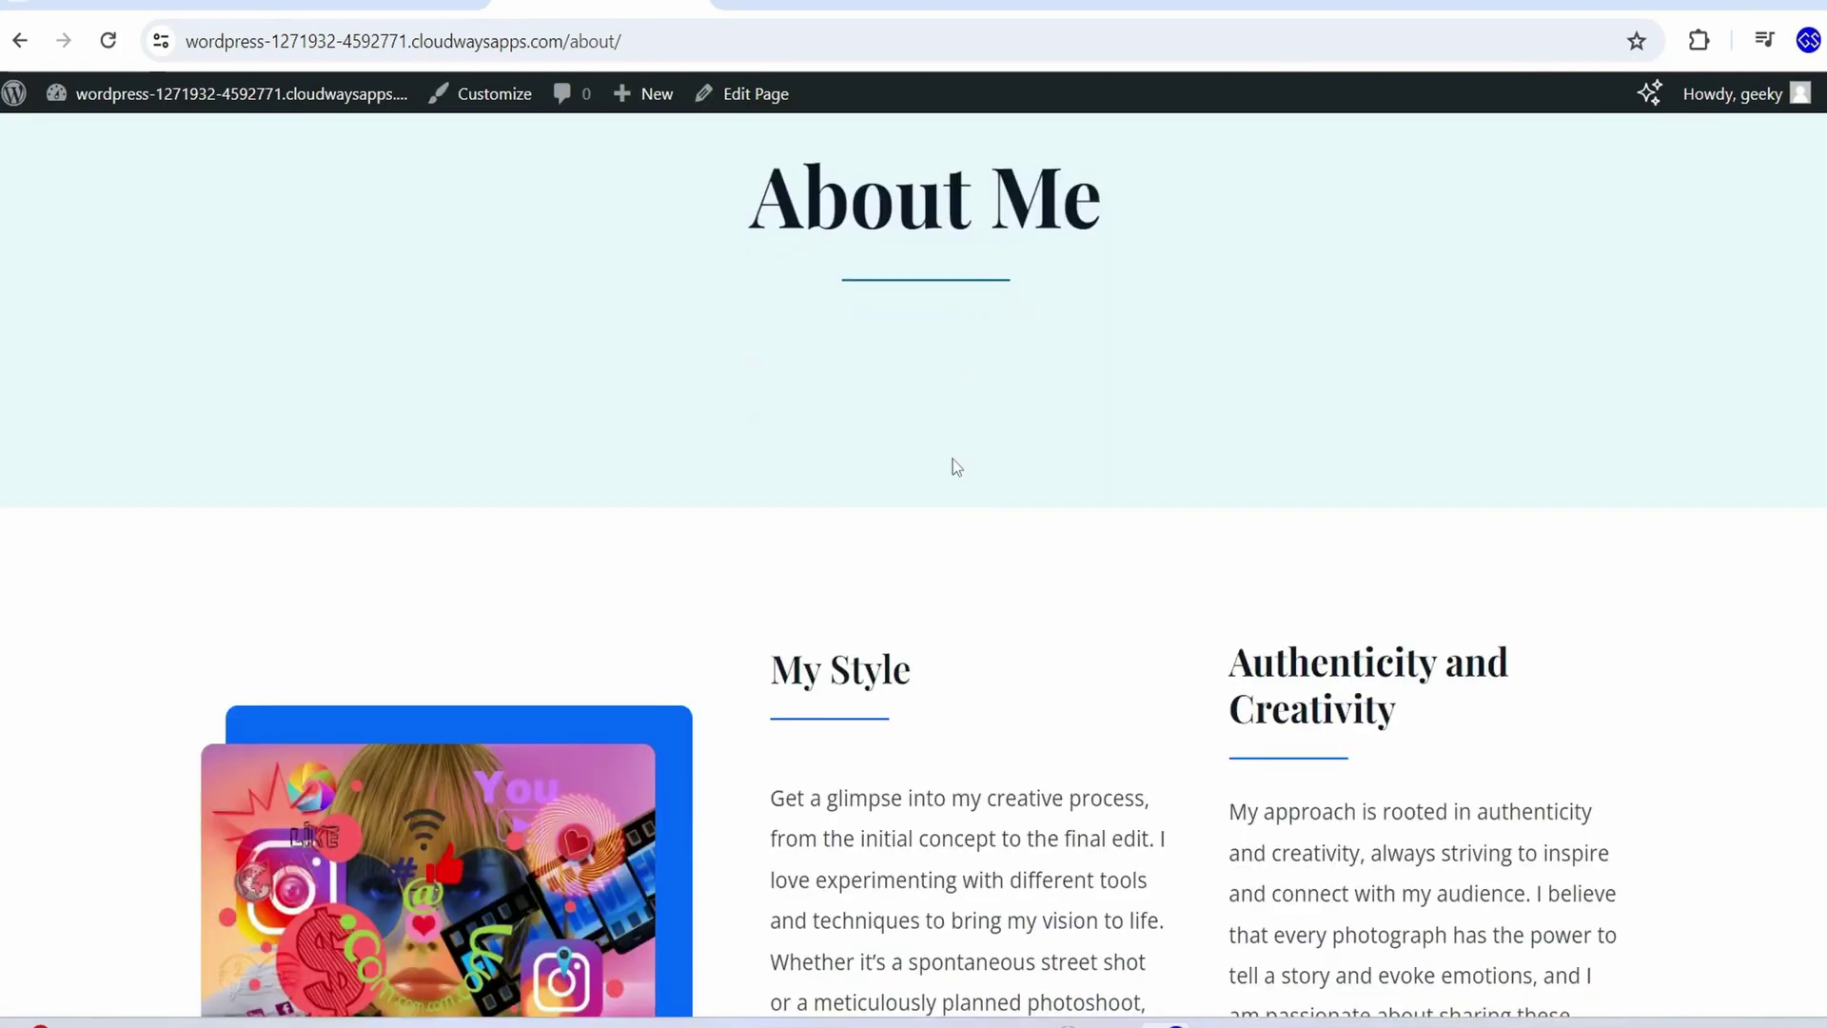
pyautogui.scroll(-5, 952, 461)
pyautogui.moveTo(886, 285); pyautogui.dragTo(1727, 758)
pyautogui.click(1727, 750)
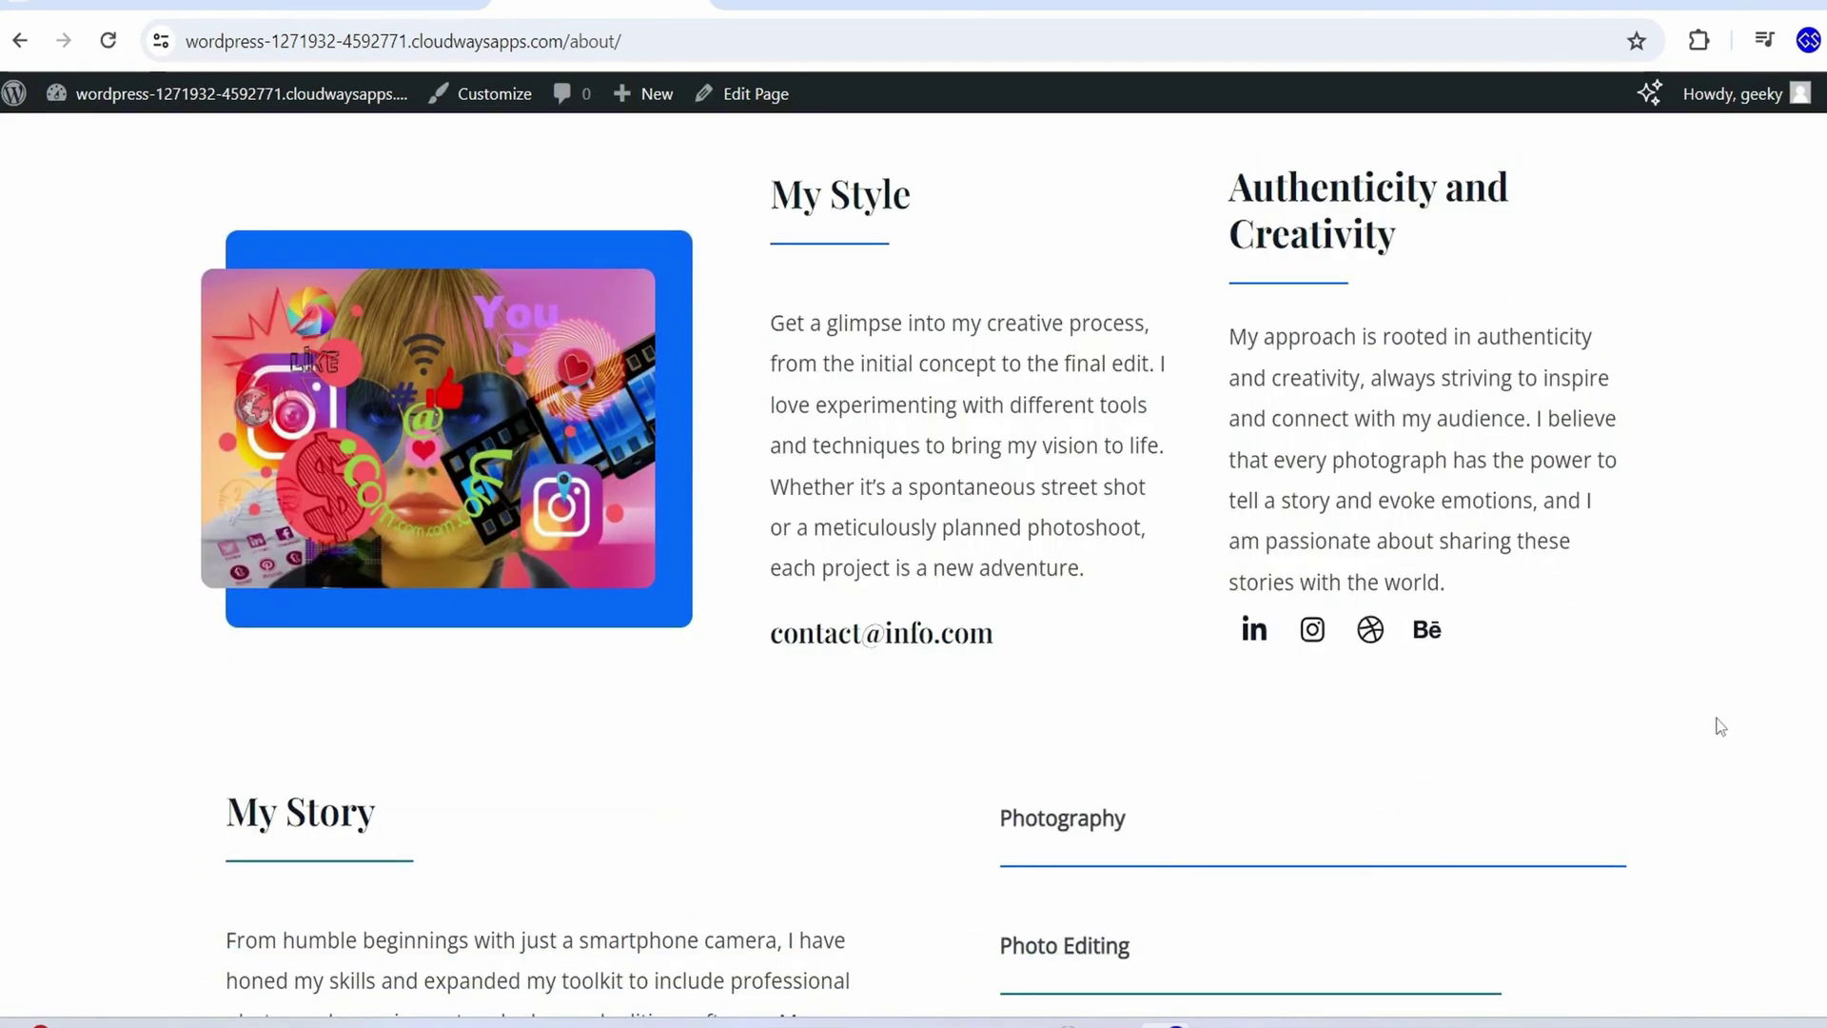
pyautogui.scroll(-10, 1713, 742)
pyautogui.scroll(8, 1713, 745)
pyautogui.scroll(4, 1295, 811)
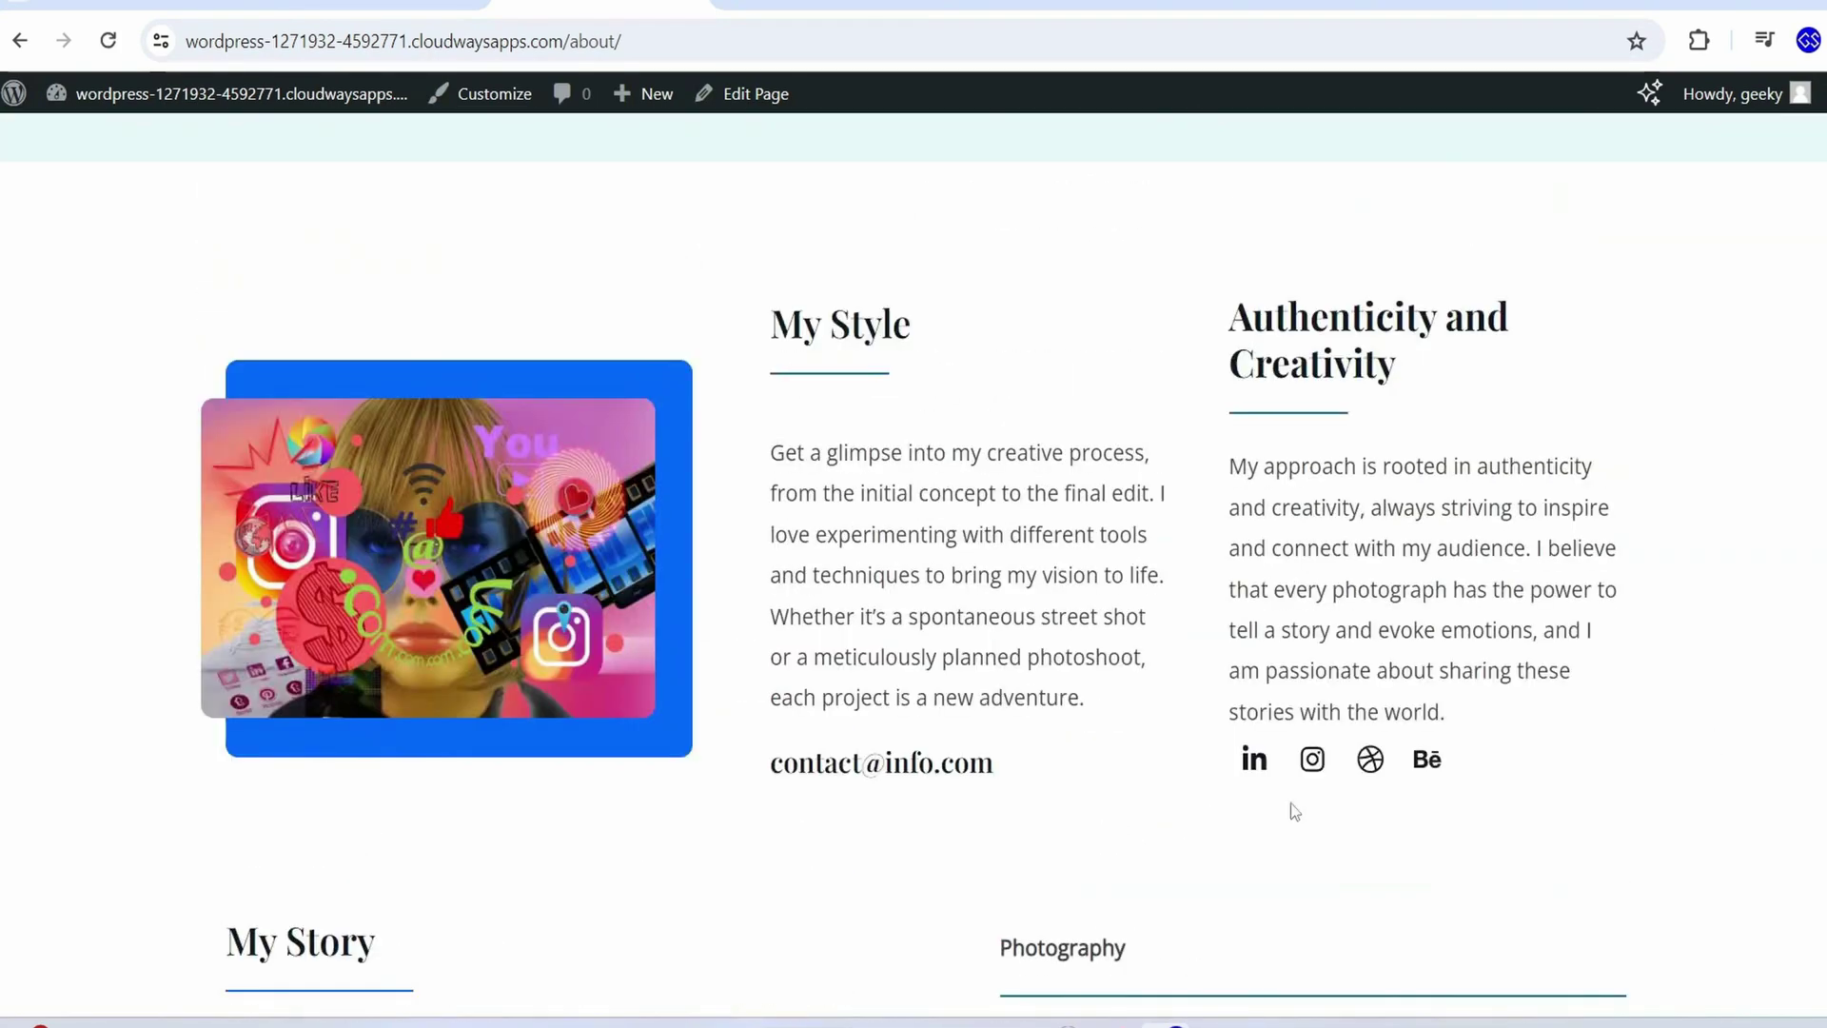
pyautogui.moveTo(850, 483); pyautogui.dragTo(1700, 817)
pyautogui.click(1693, 813)
pyautogui.scroll(5, 1694, 815)
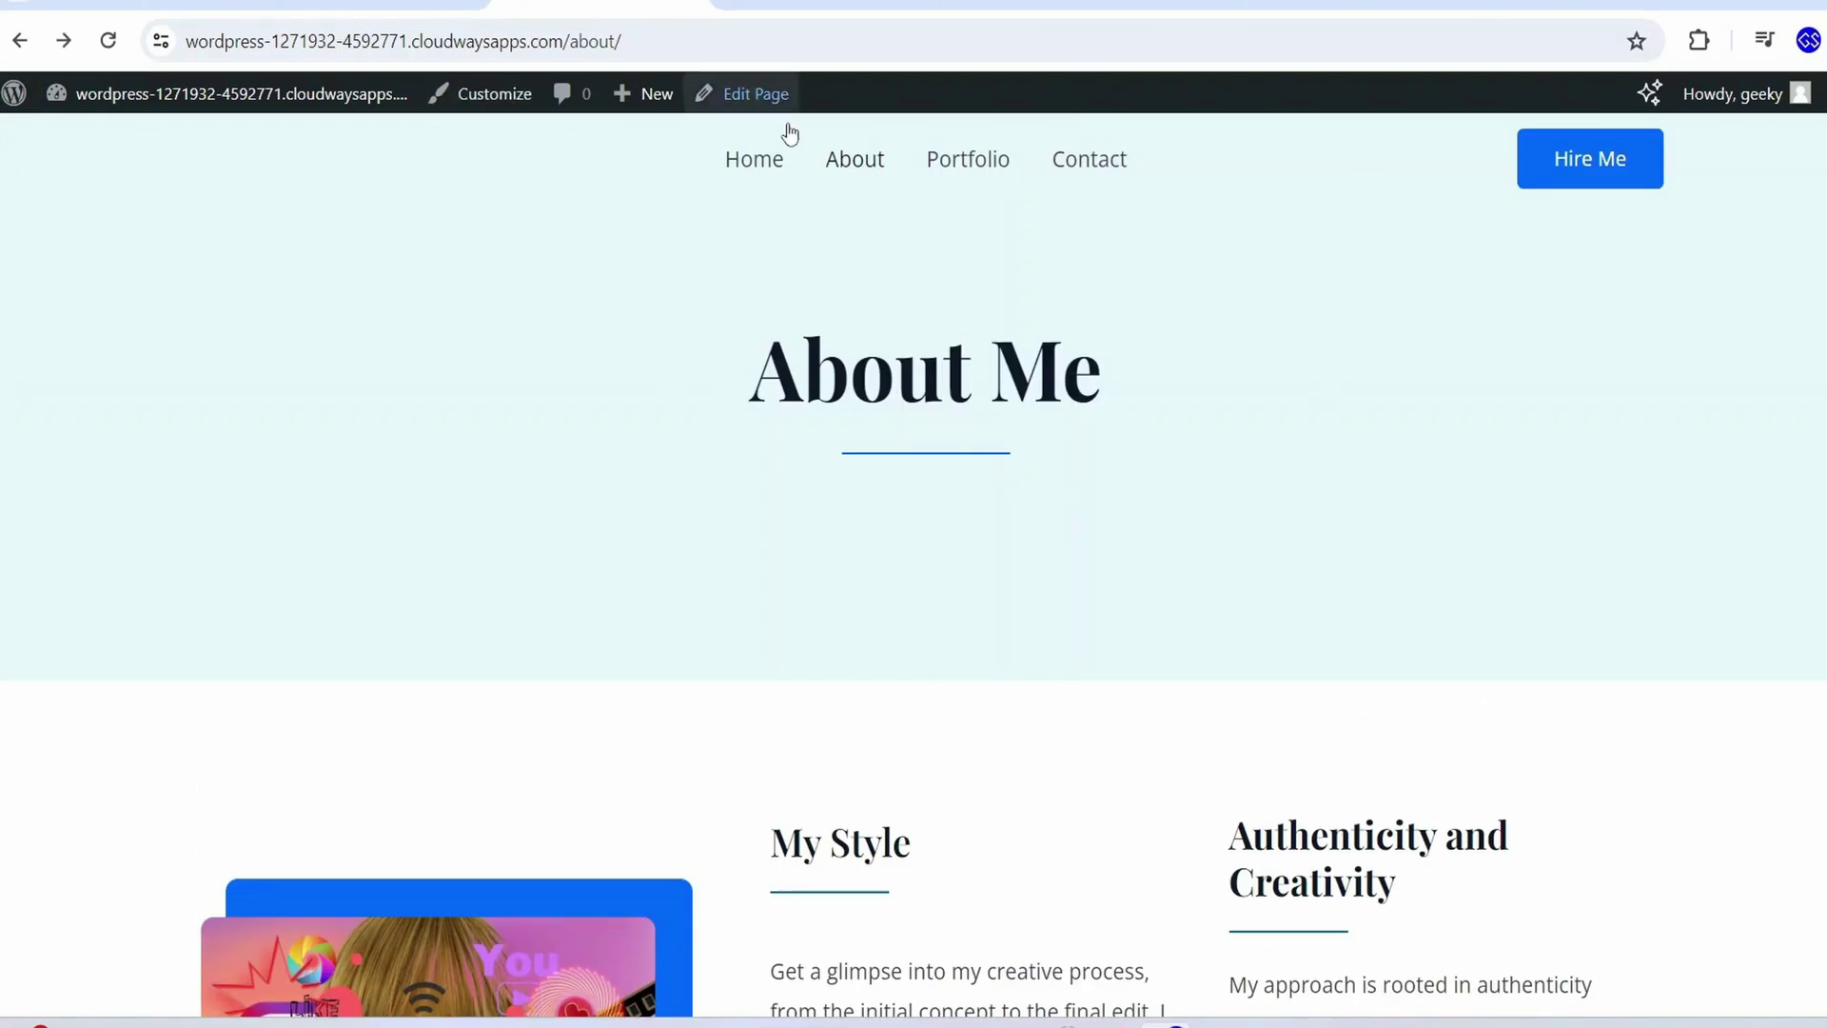
# Open the Home page for editing and replace its hero heading with "I’m A Instagram Influencer & Digital Content Creator."
pyautogui.click(761, 168)
pyautogui.click(752, 99)
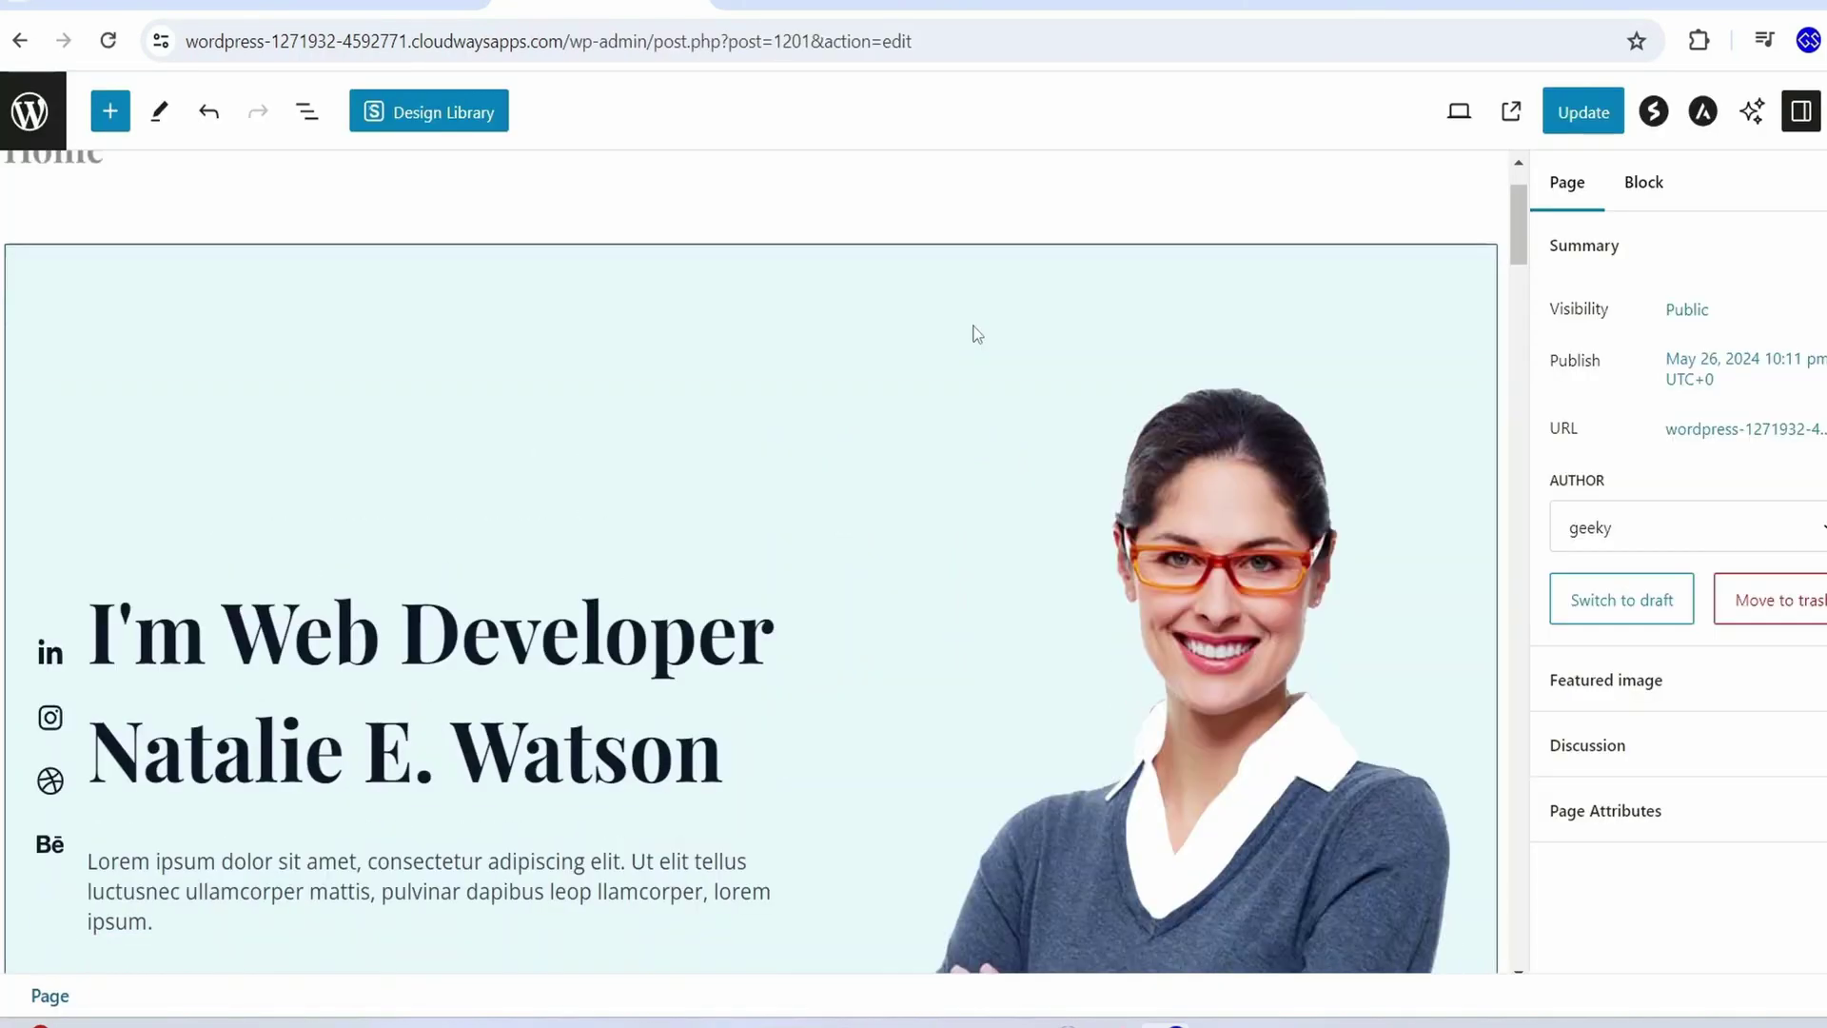
pyautogui.scroll(-4, 442, 349)
pyautogui.click(443, 339)
pyautogui.scroll(-14, 1204, 453)
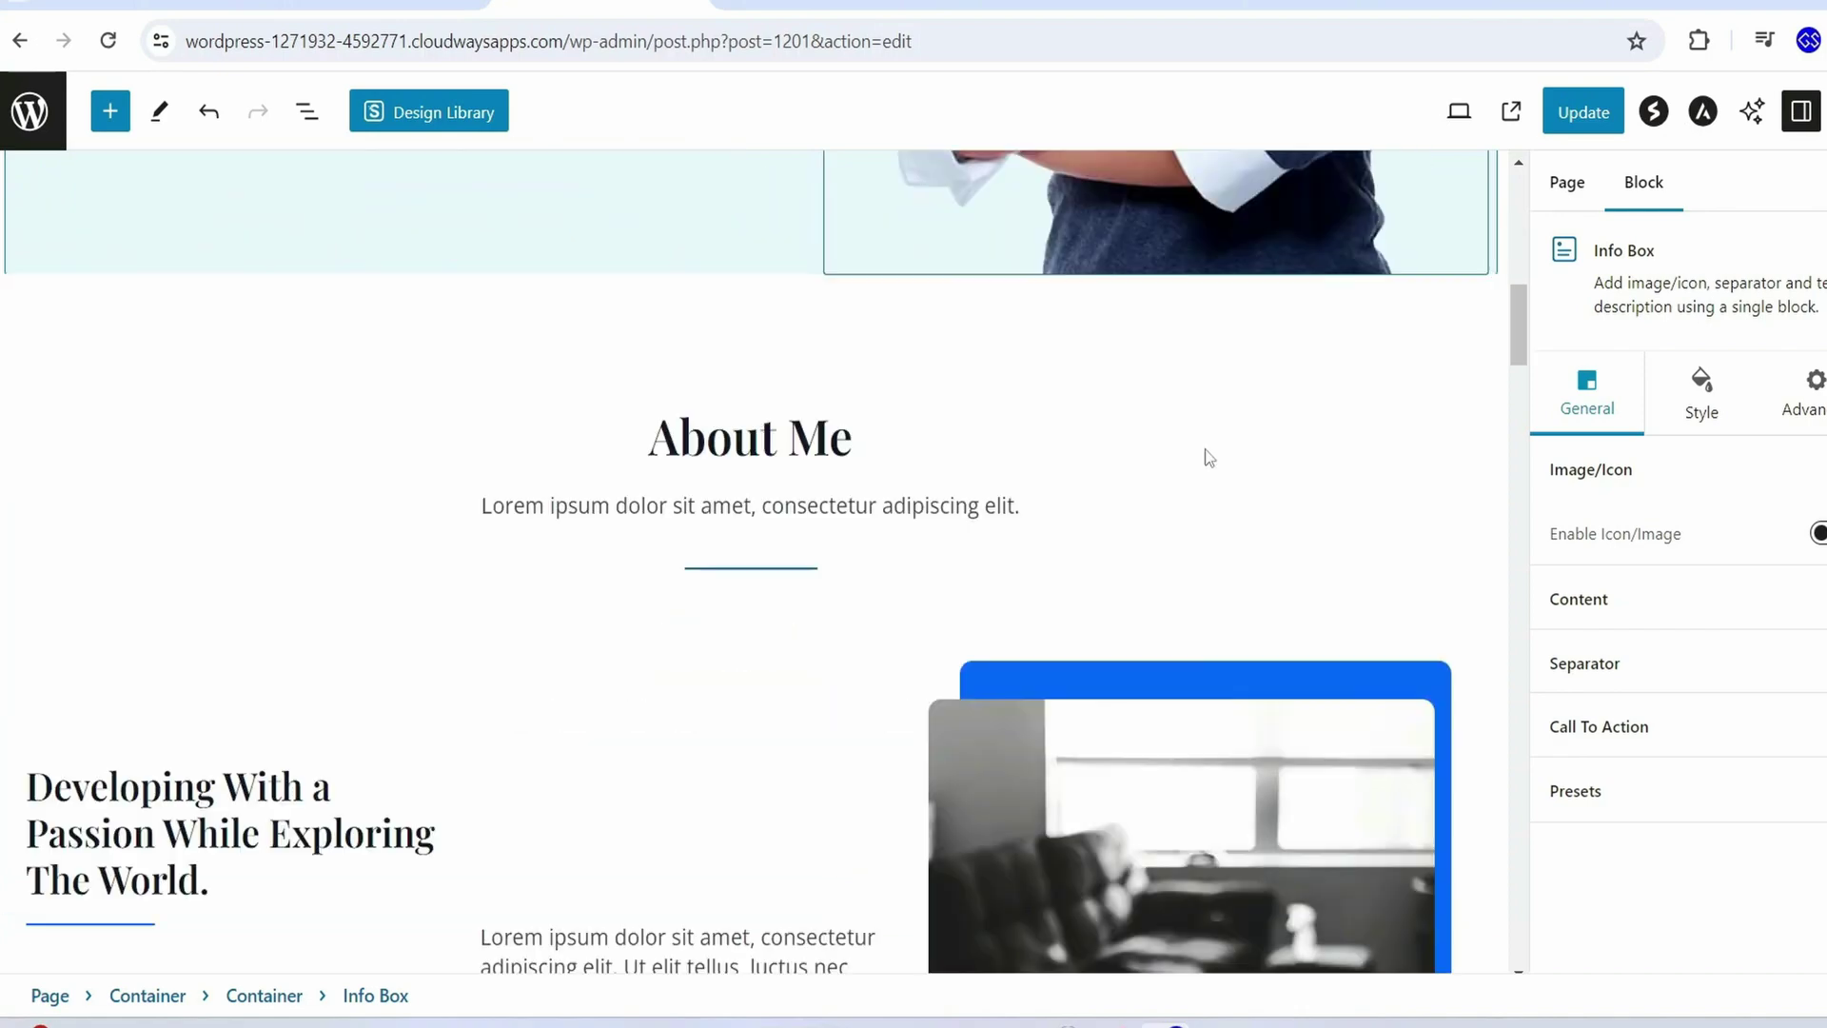
pyautogui.scroll(7, 779, 608)
pyautogui.scroll(7, 807, 611)
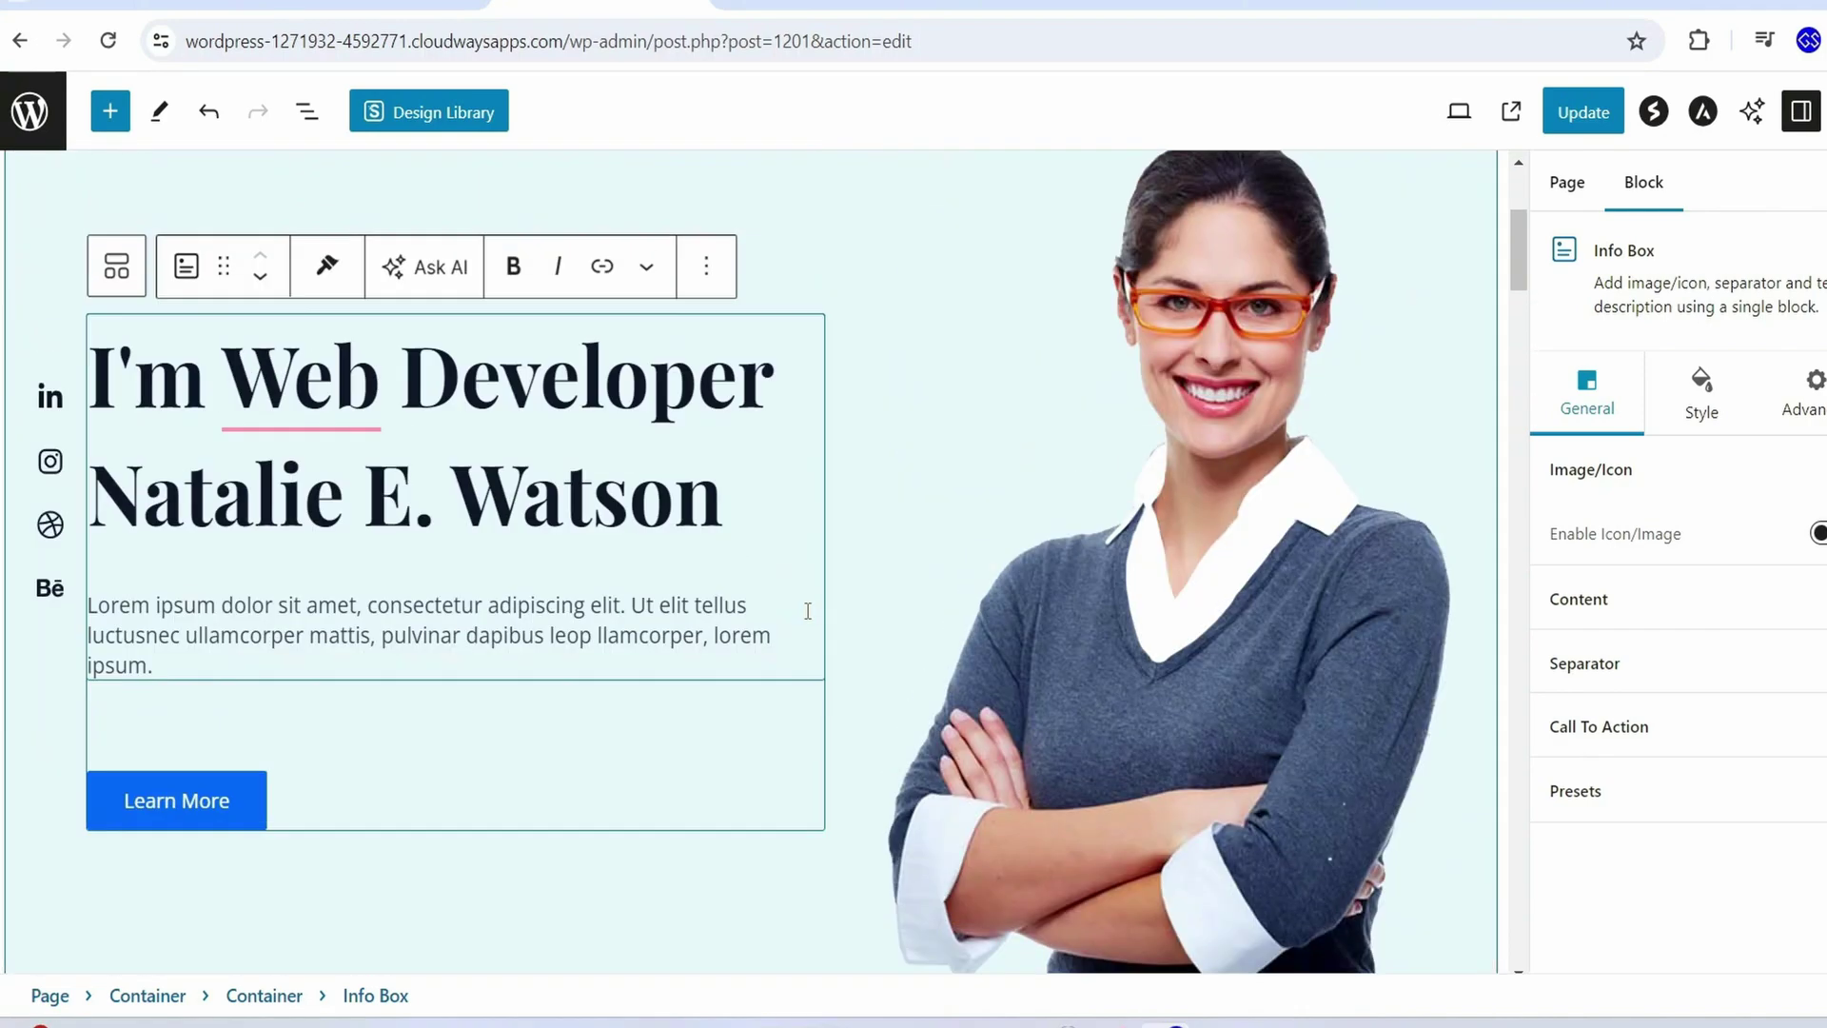
pyautogui.scroll(-1, 807, 611)
pyautogui.moveTo(721, 490); pyautogui.dragTo(97, 368)
pyautogui.write('I’m A Instagram Influencer & Digital Content Creator.')
pyautogui.scroll(2, 669, 618)
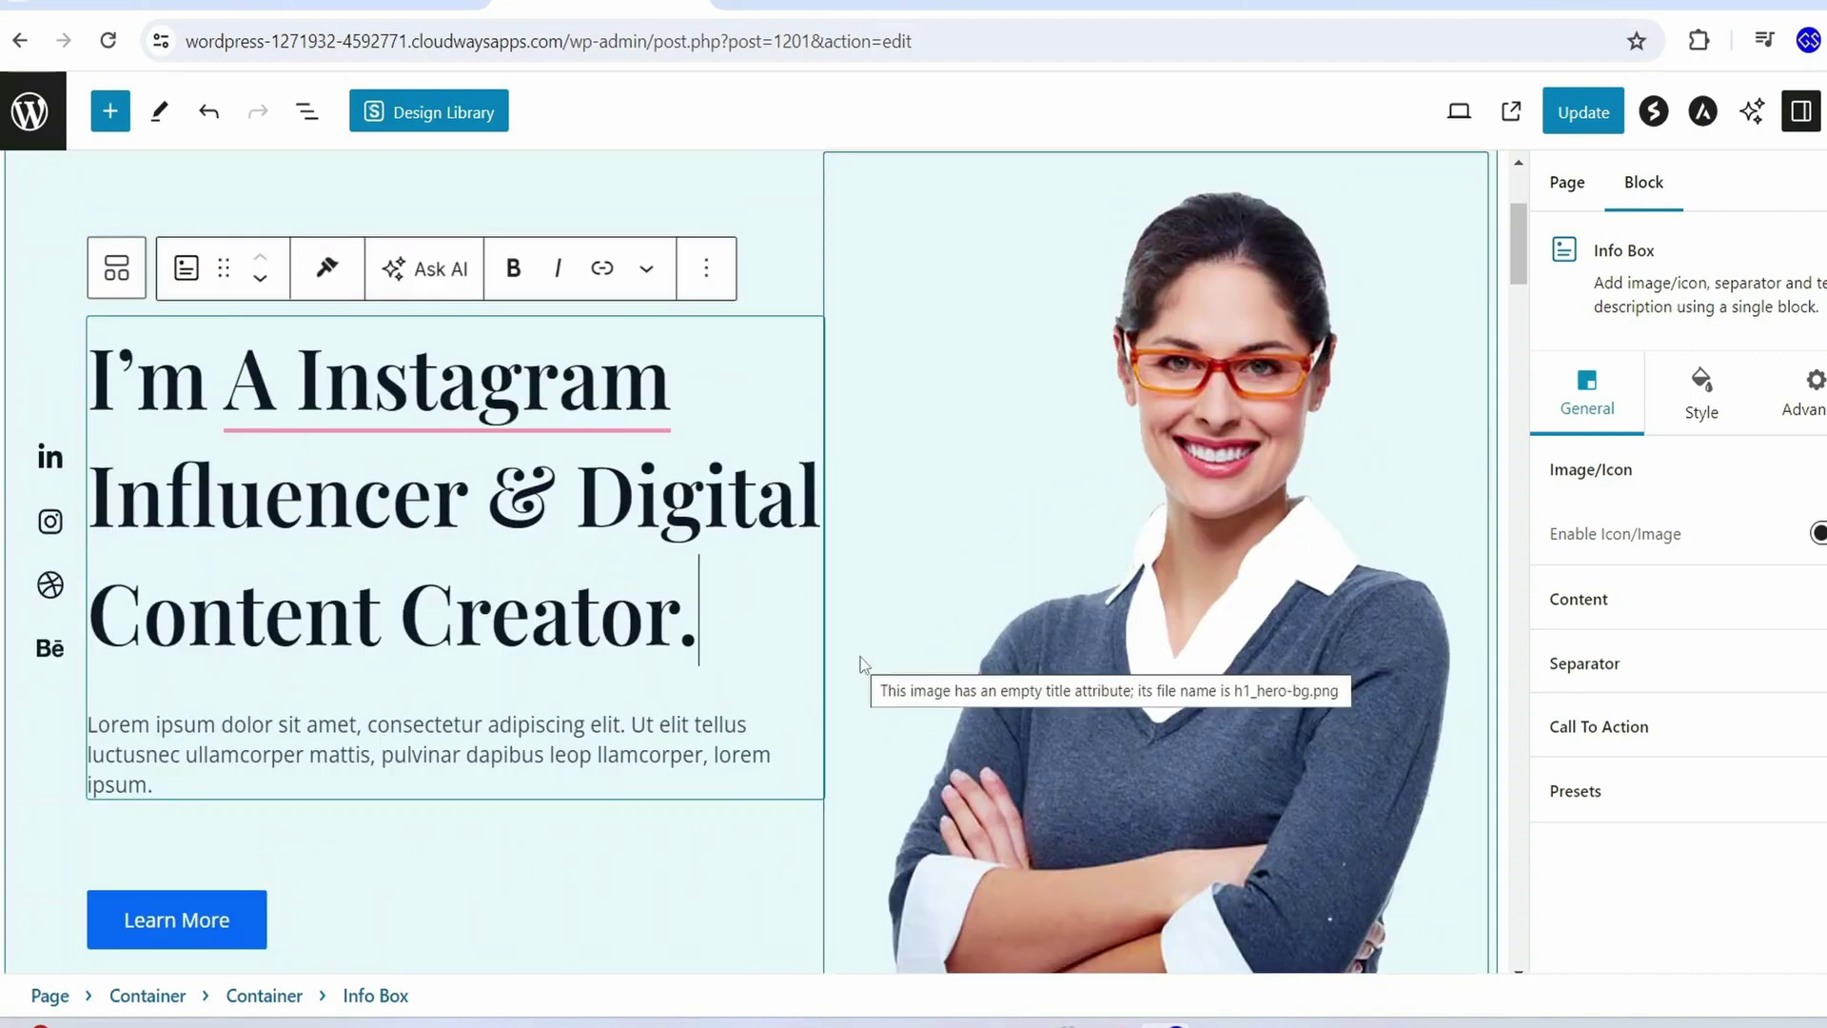
# Replace the placeholder text under the hero heading with the paragraph beginning "Welcome to my world of visual storytelling"
pyautogui.scroll(-2, 857, 660)
pyautogui.moveTo(155, 655); pyautogui.dragTo(100, 609)
pyautogui.write('Welcome to my world of visual storytelling. I’m [Your Name], an Instagram Influencer and Digital Content Creator specializing in photography. Explore my journey and discover the stories behind my lens.')
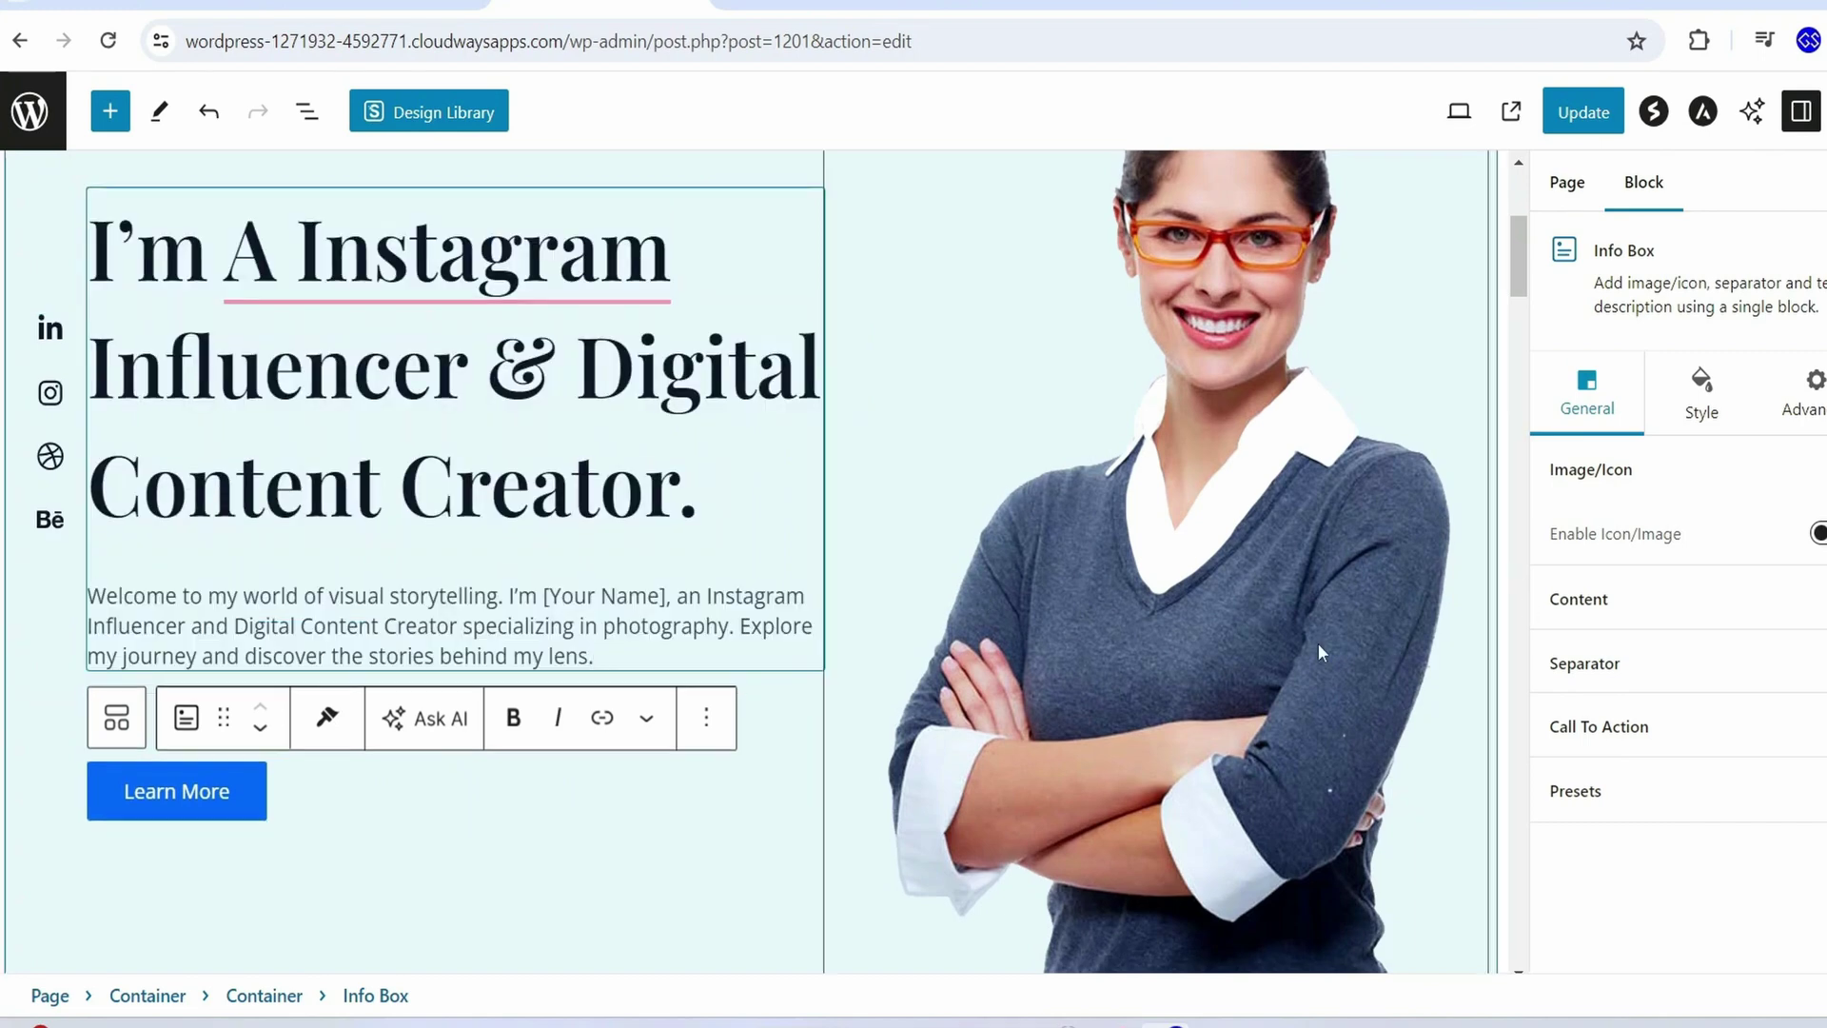
# Replace the hero portrait with the influencer-girl-marketing-5229646.jpg collage from the media library
pyautogui.click(1281, 592)
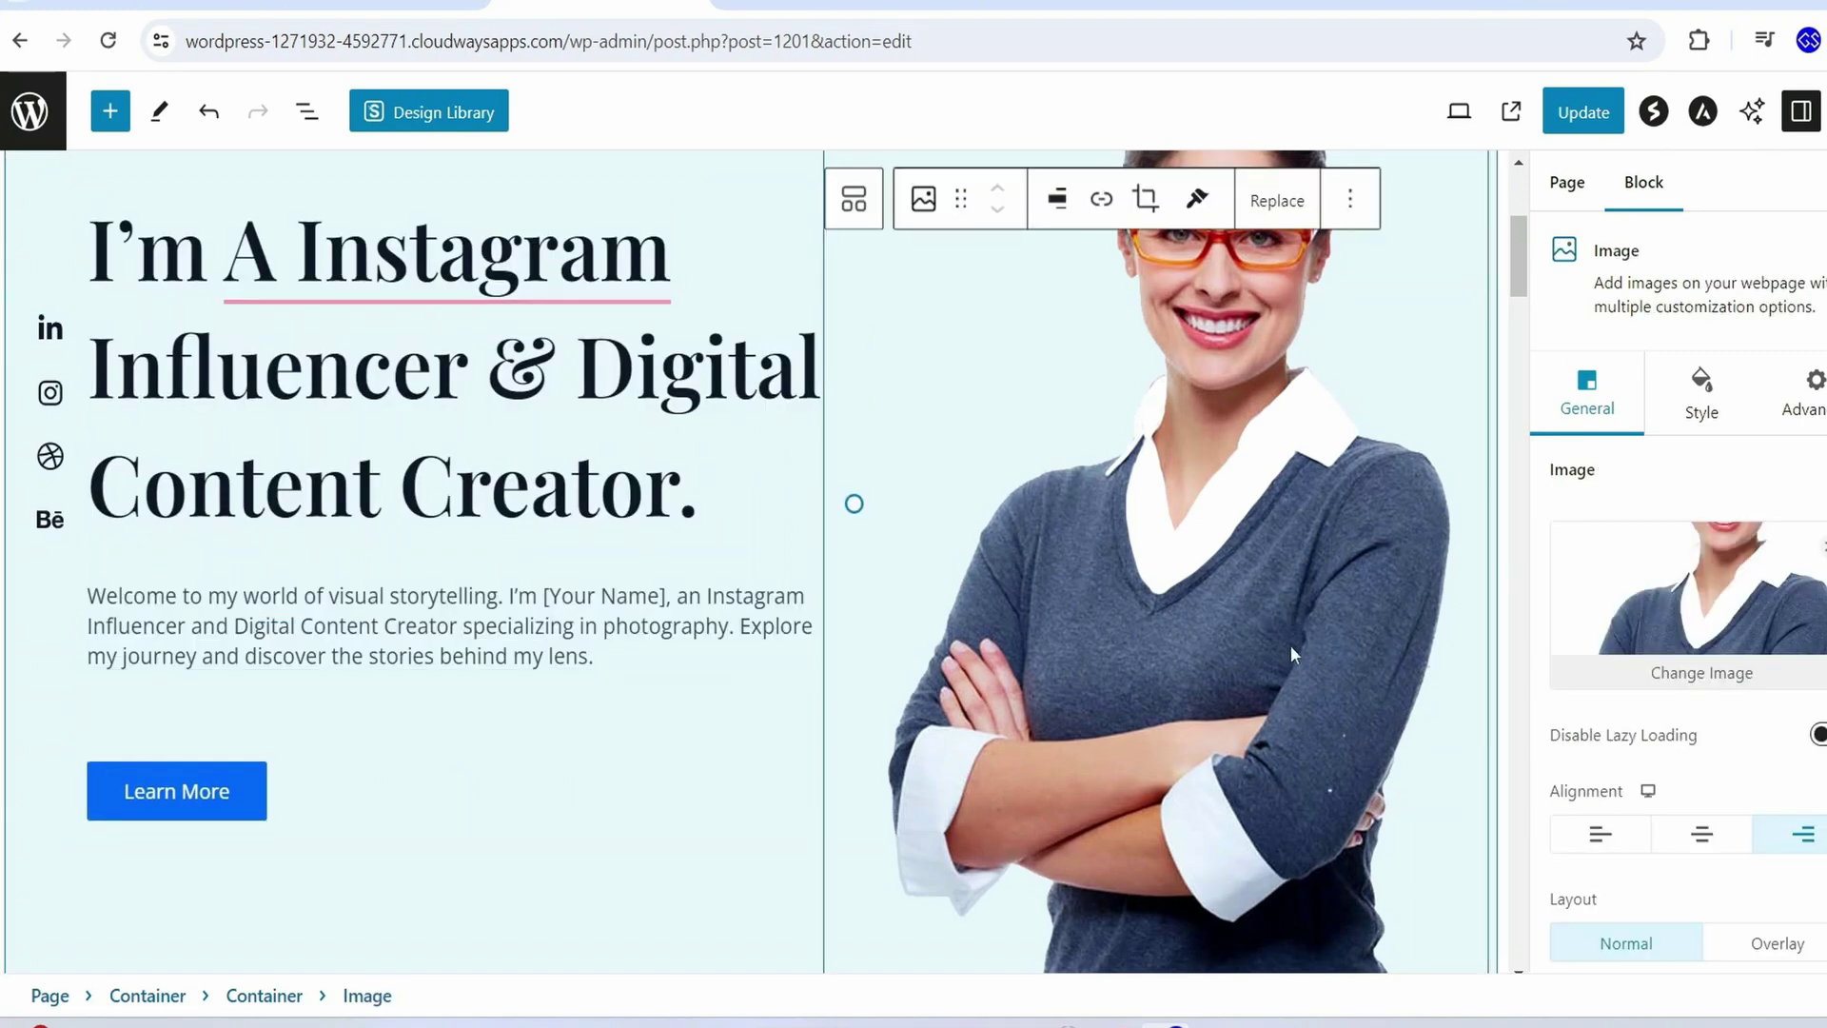
pyautogui.click(1702, 672)
pyautogui.click(95, 400)
pyautogui.click(95, 401)
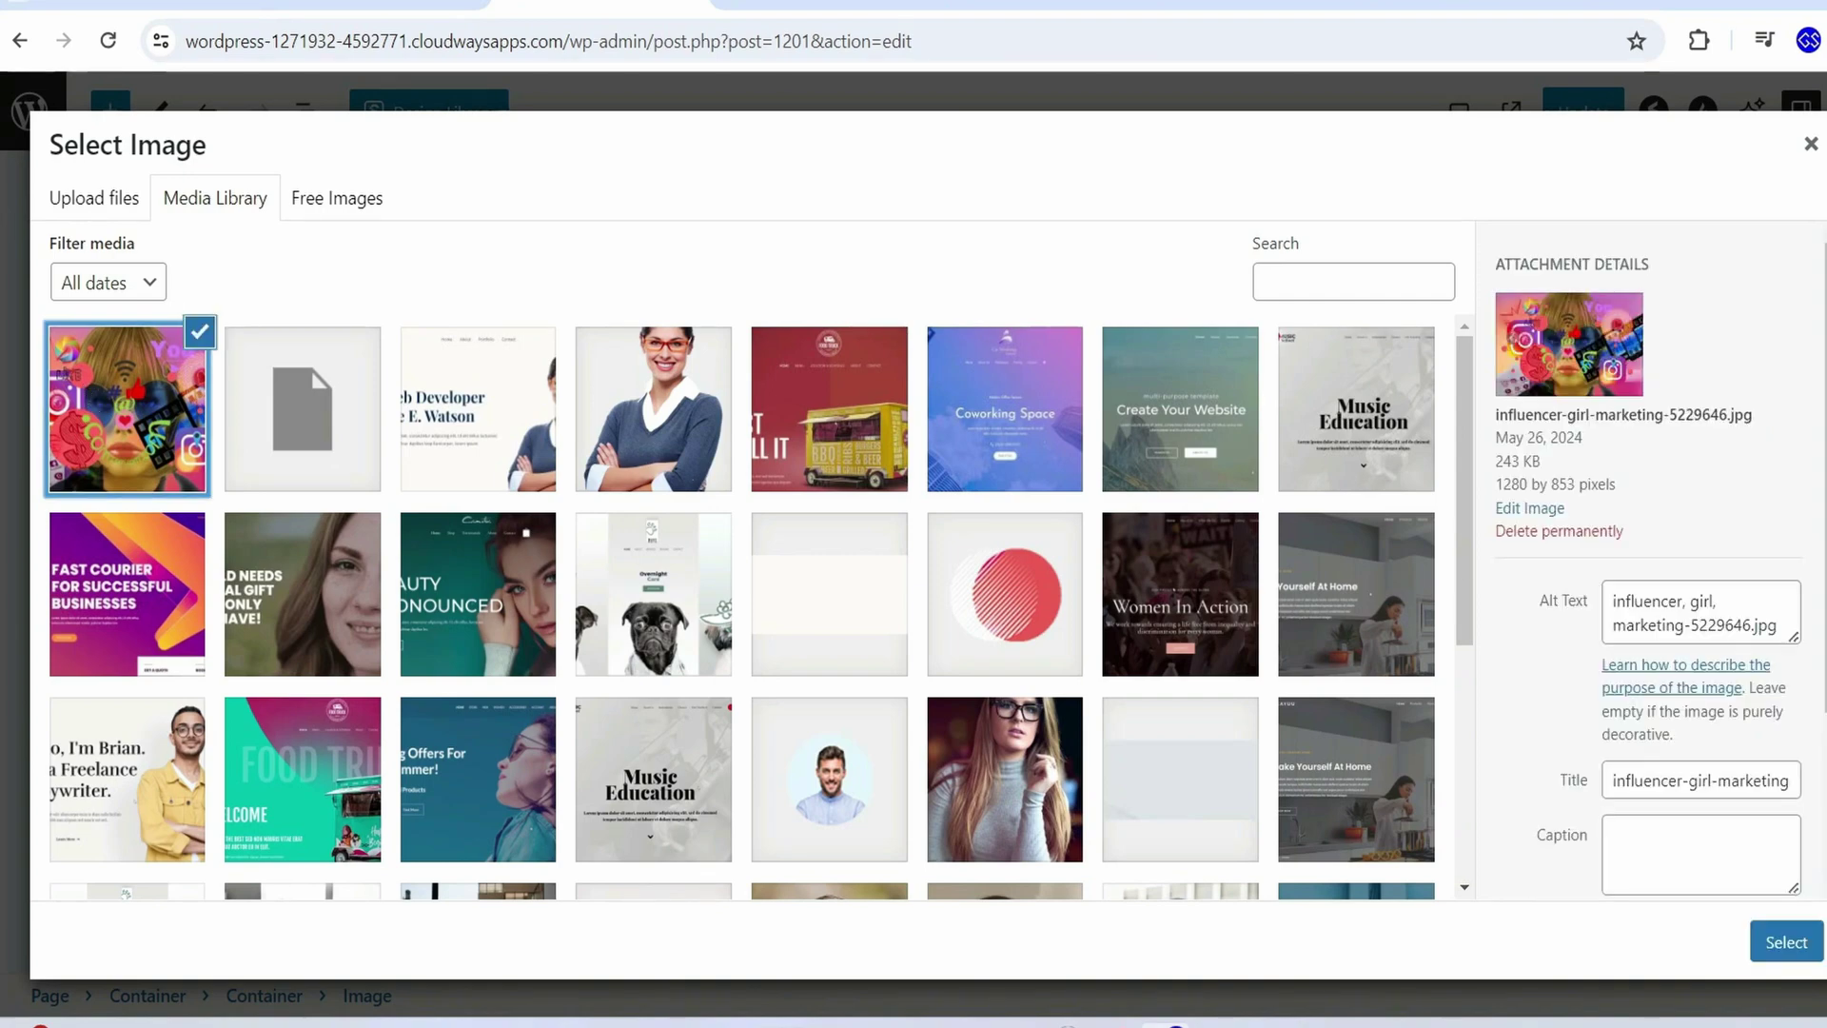
pyautogui.click(1788, 943)
pyautogui.scroll(2, 1248, 599)
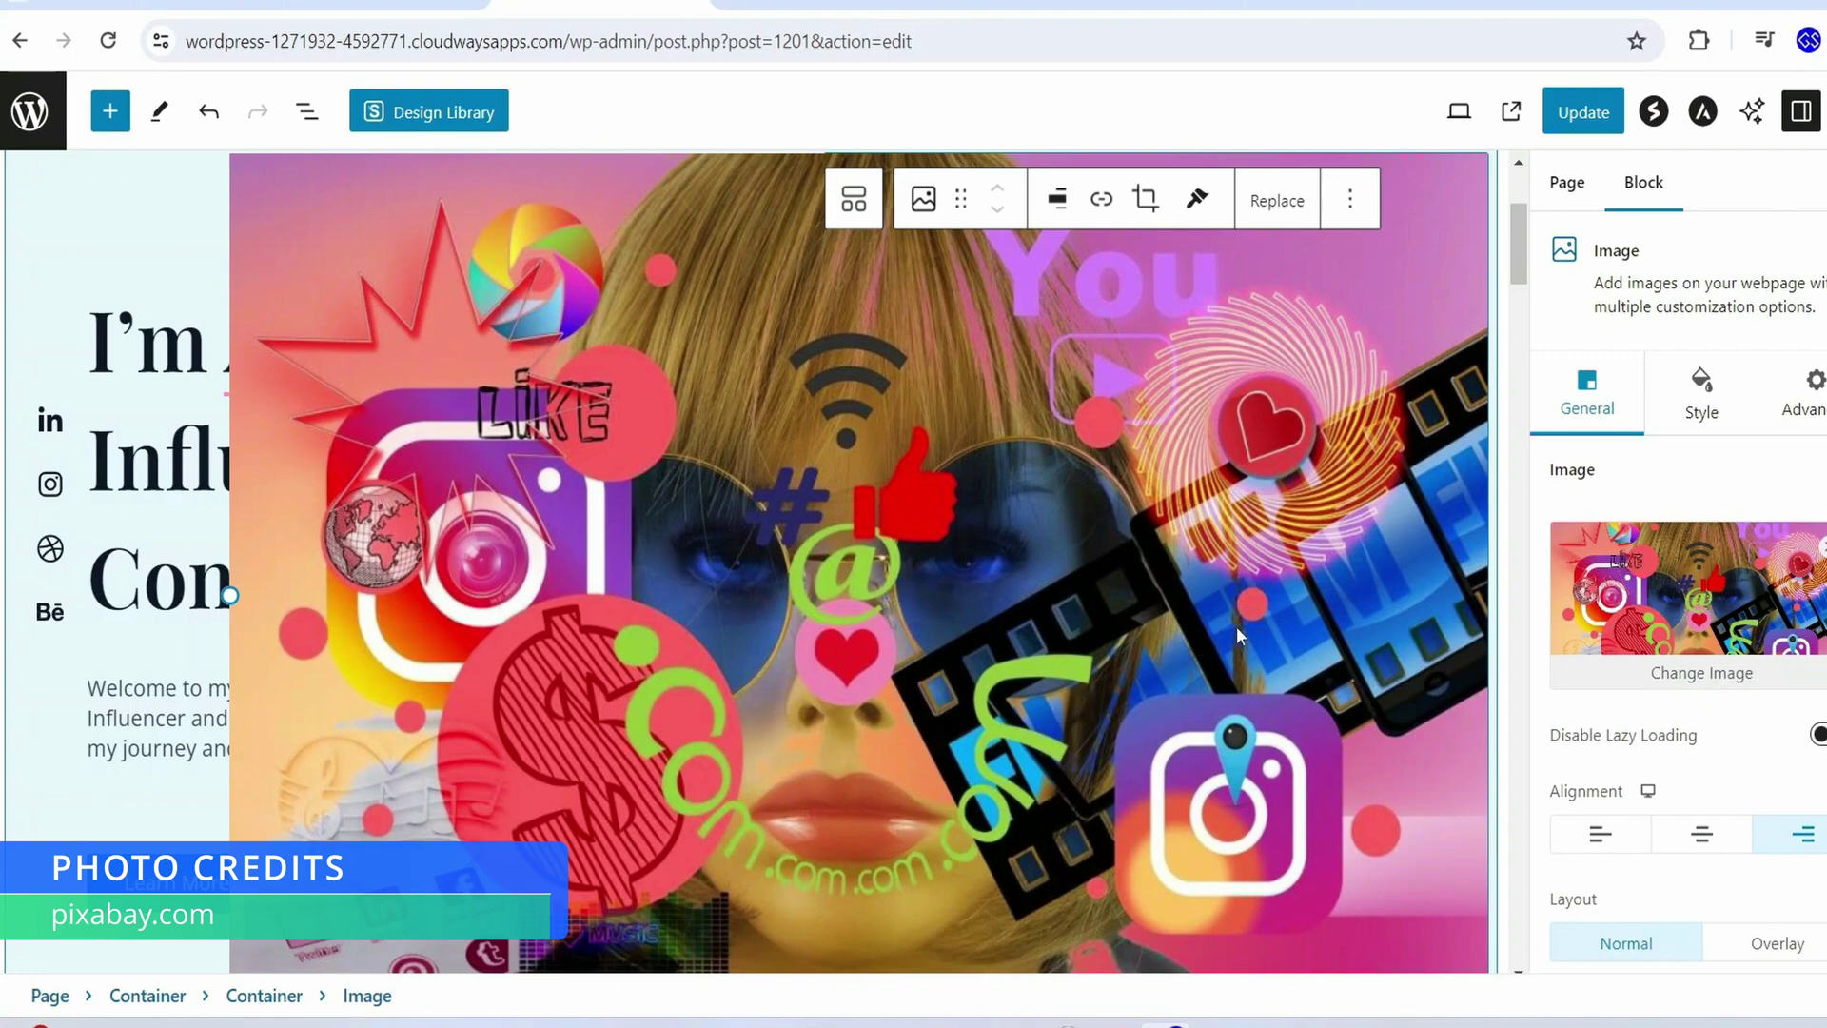
# Set the hero image width to 500 and update the Home page
pyautogui.scroll(-4, 1784, 636)
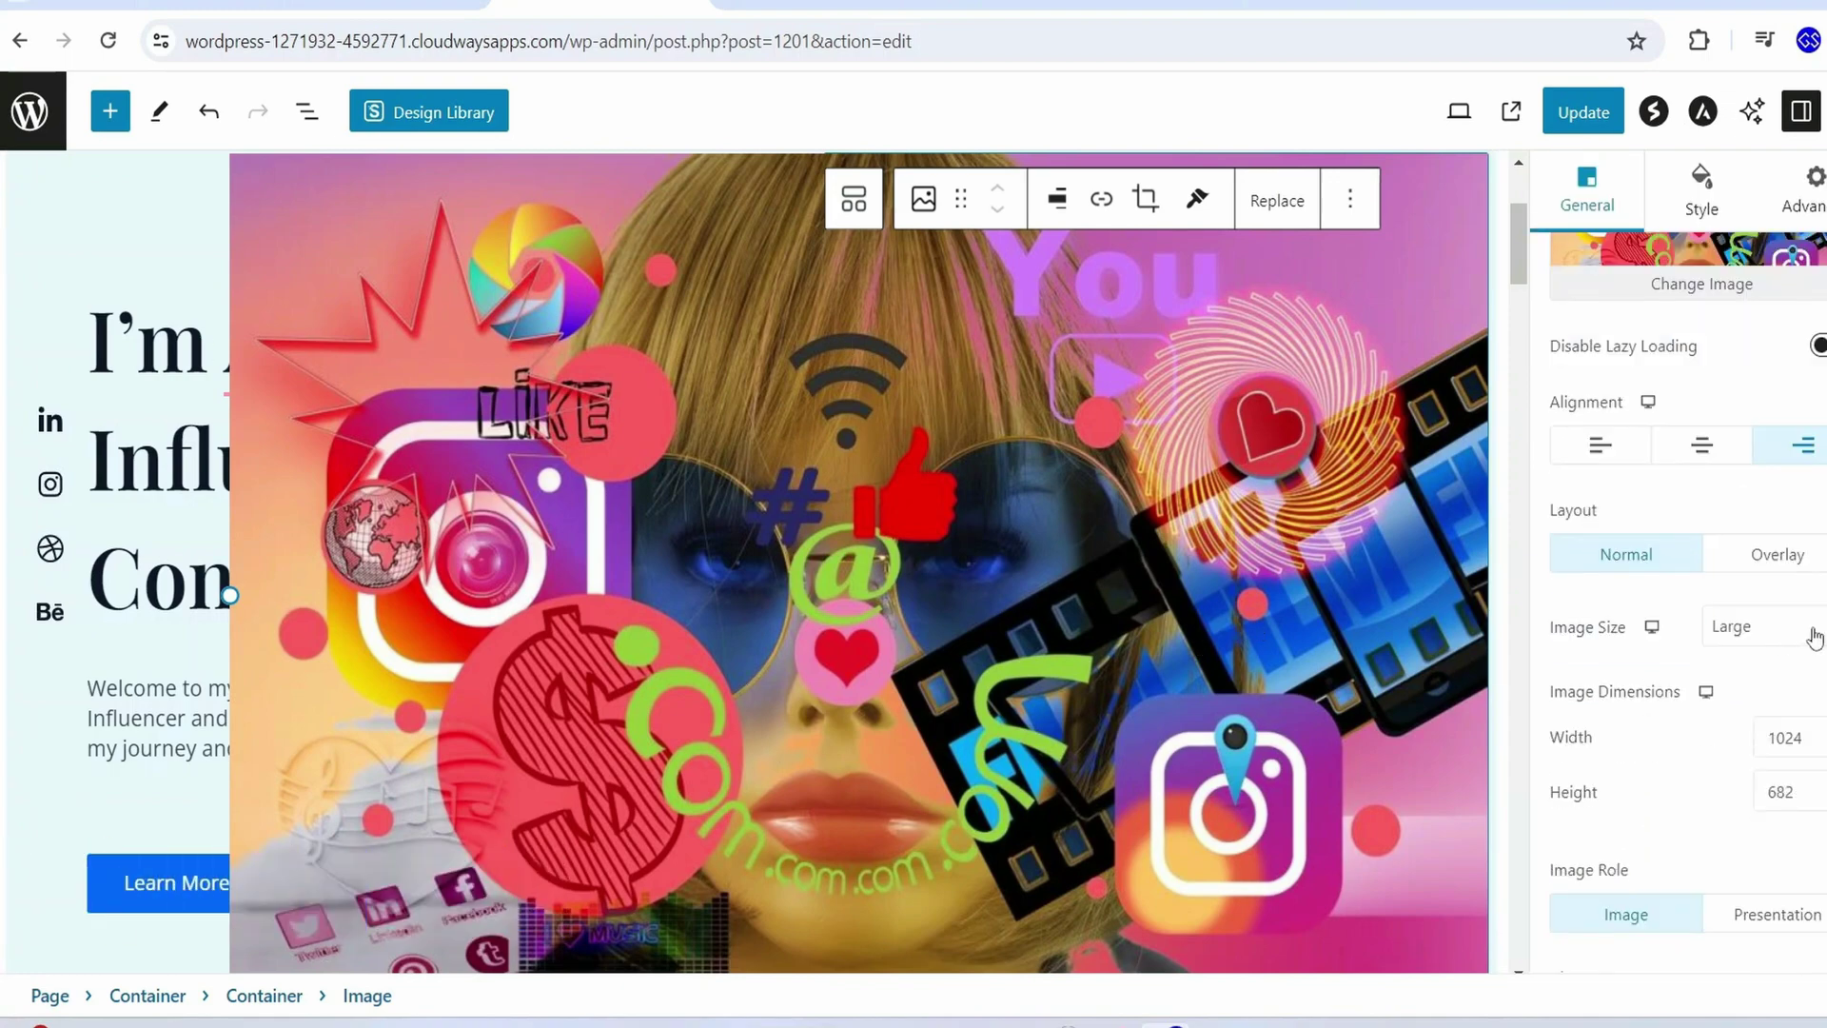
pyautogui.moveTo(1810, 738); pyautogui.dragTo(1719, 739)
pyautogui.write('500')
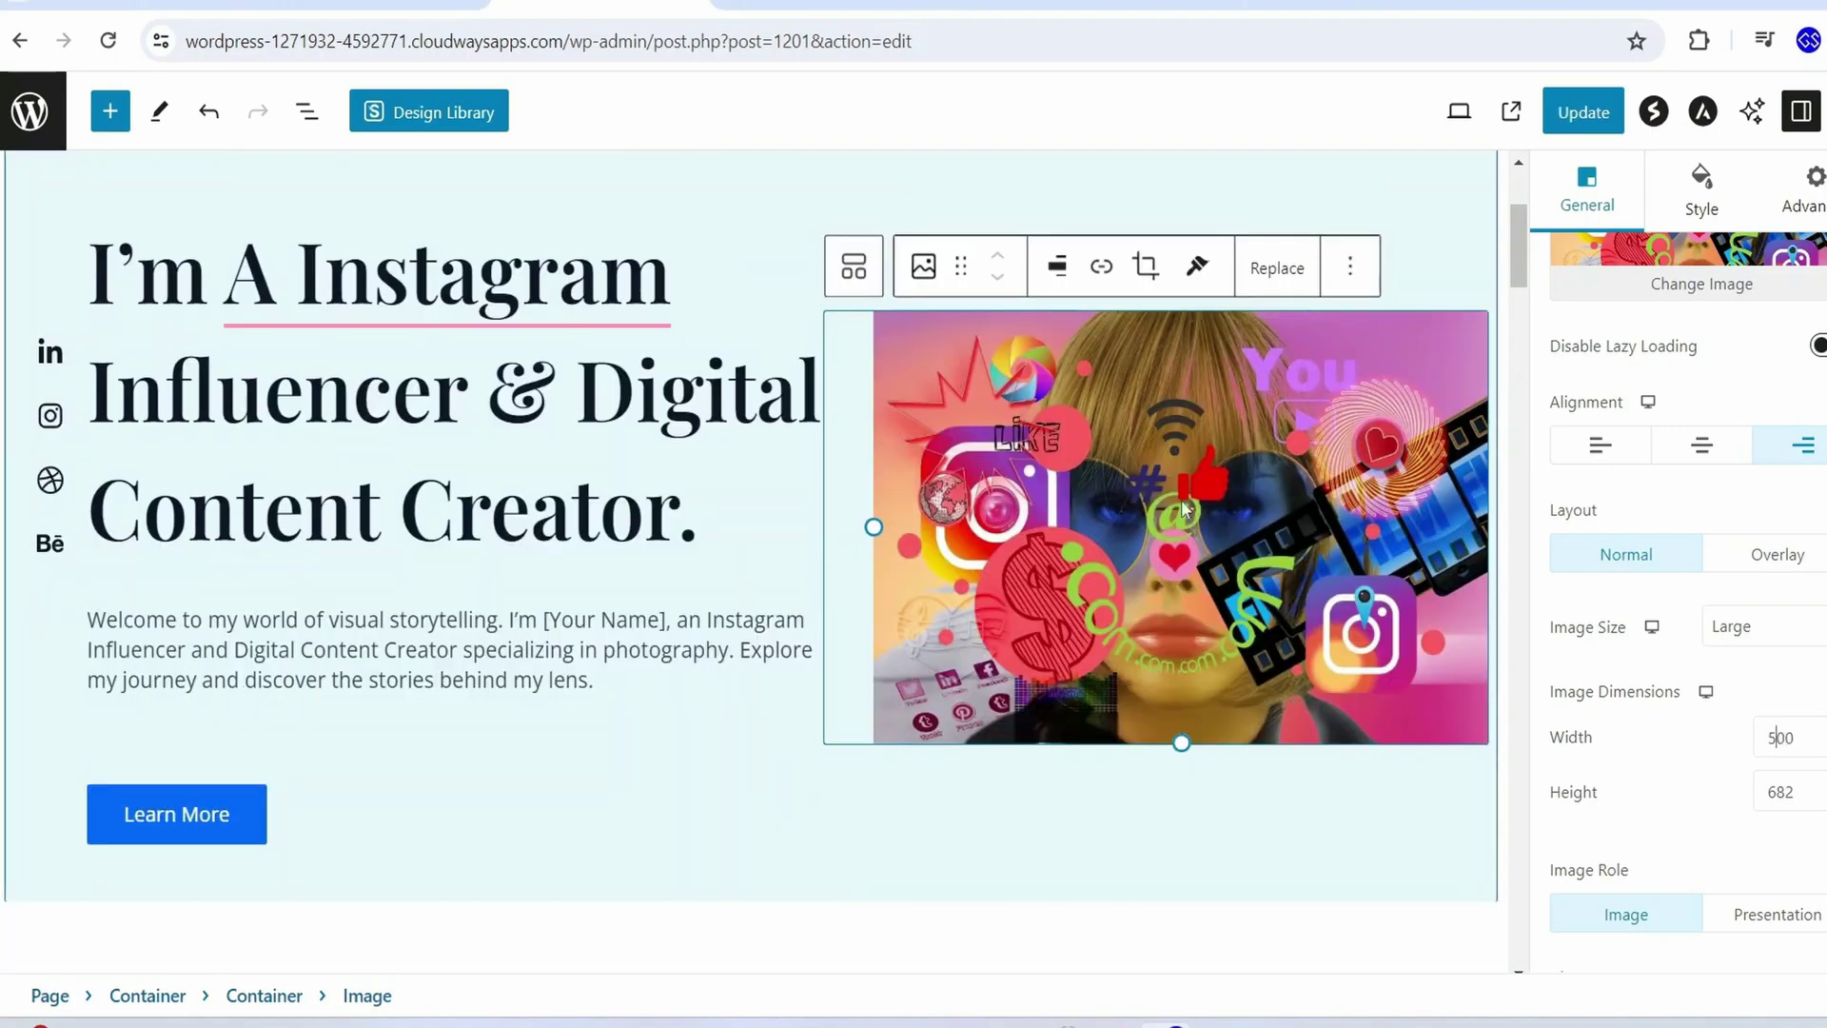
pyautogui.click(1554, 112)
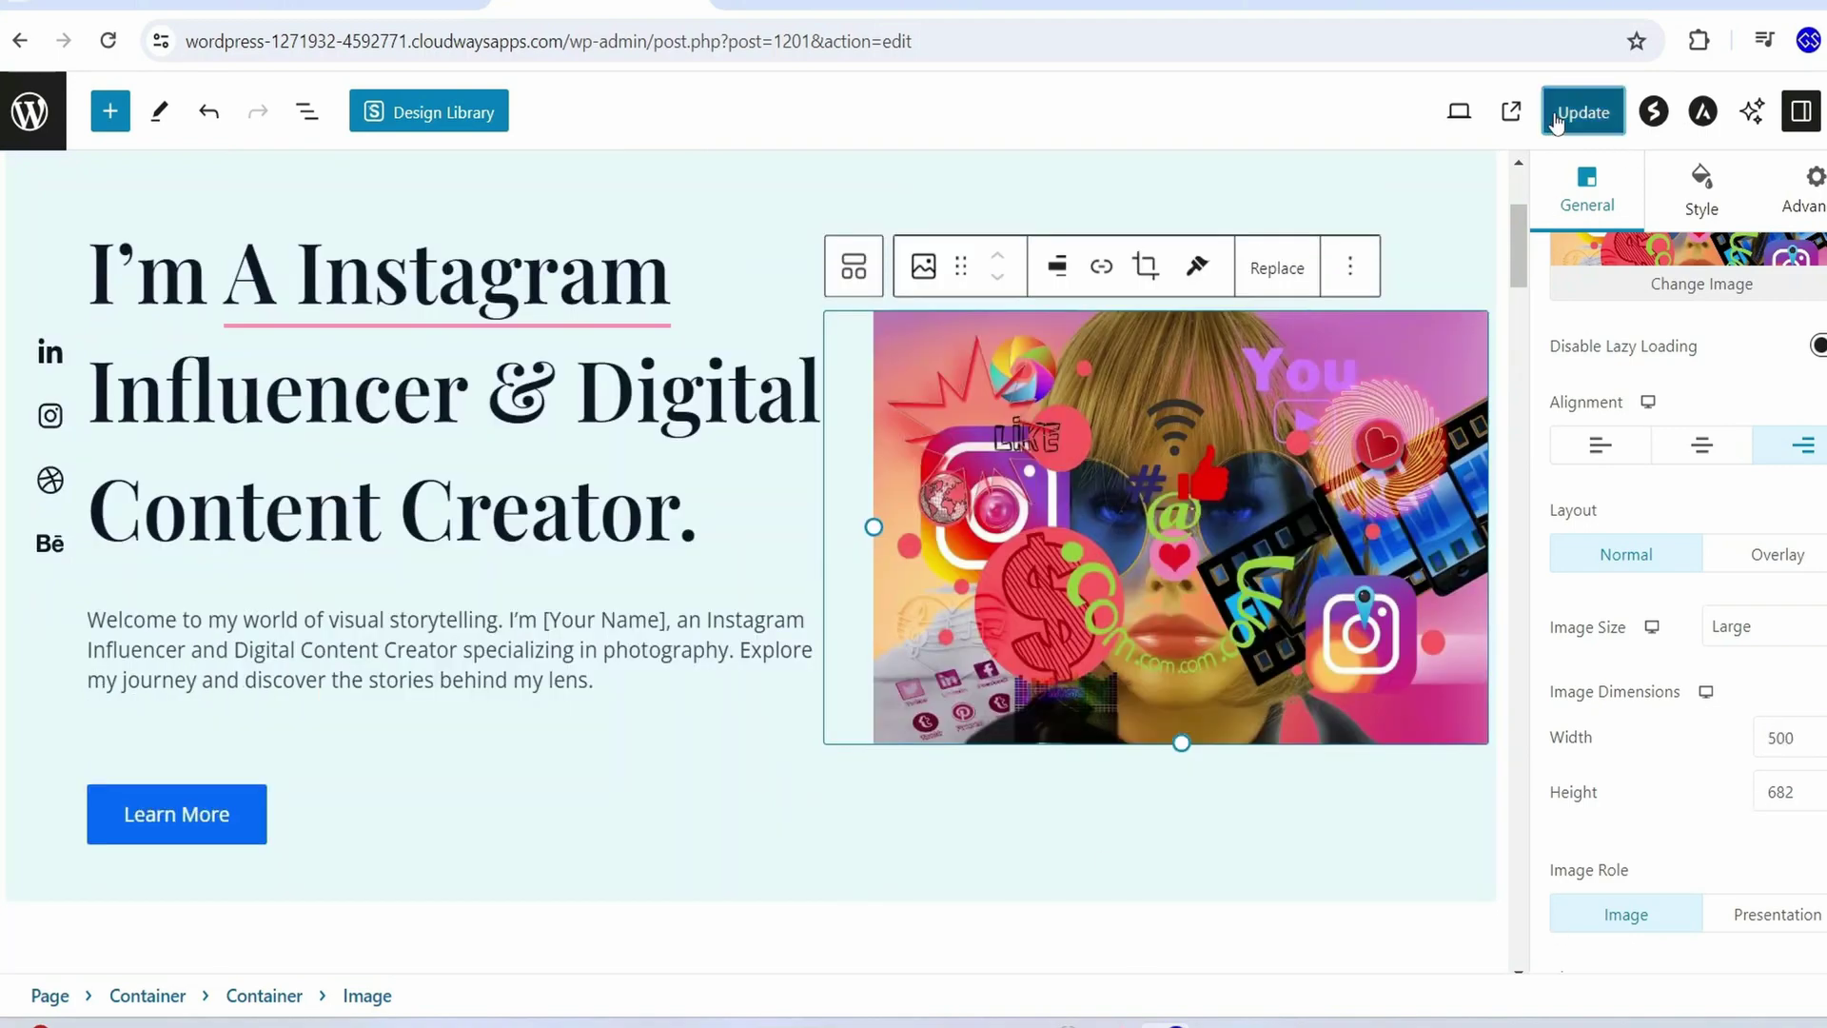
# View the published Home page and check its hero heading, introduction, image and the sections below
pyautogui.click(213, 942)
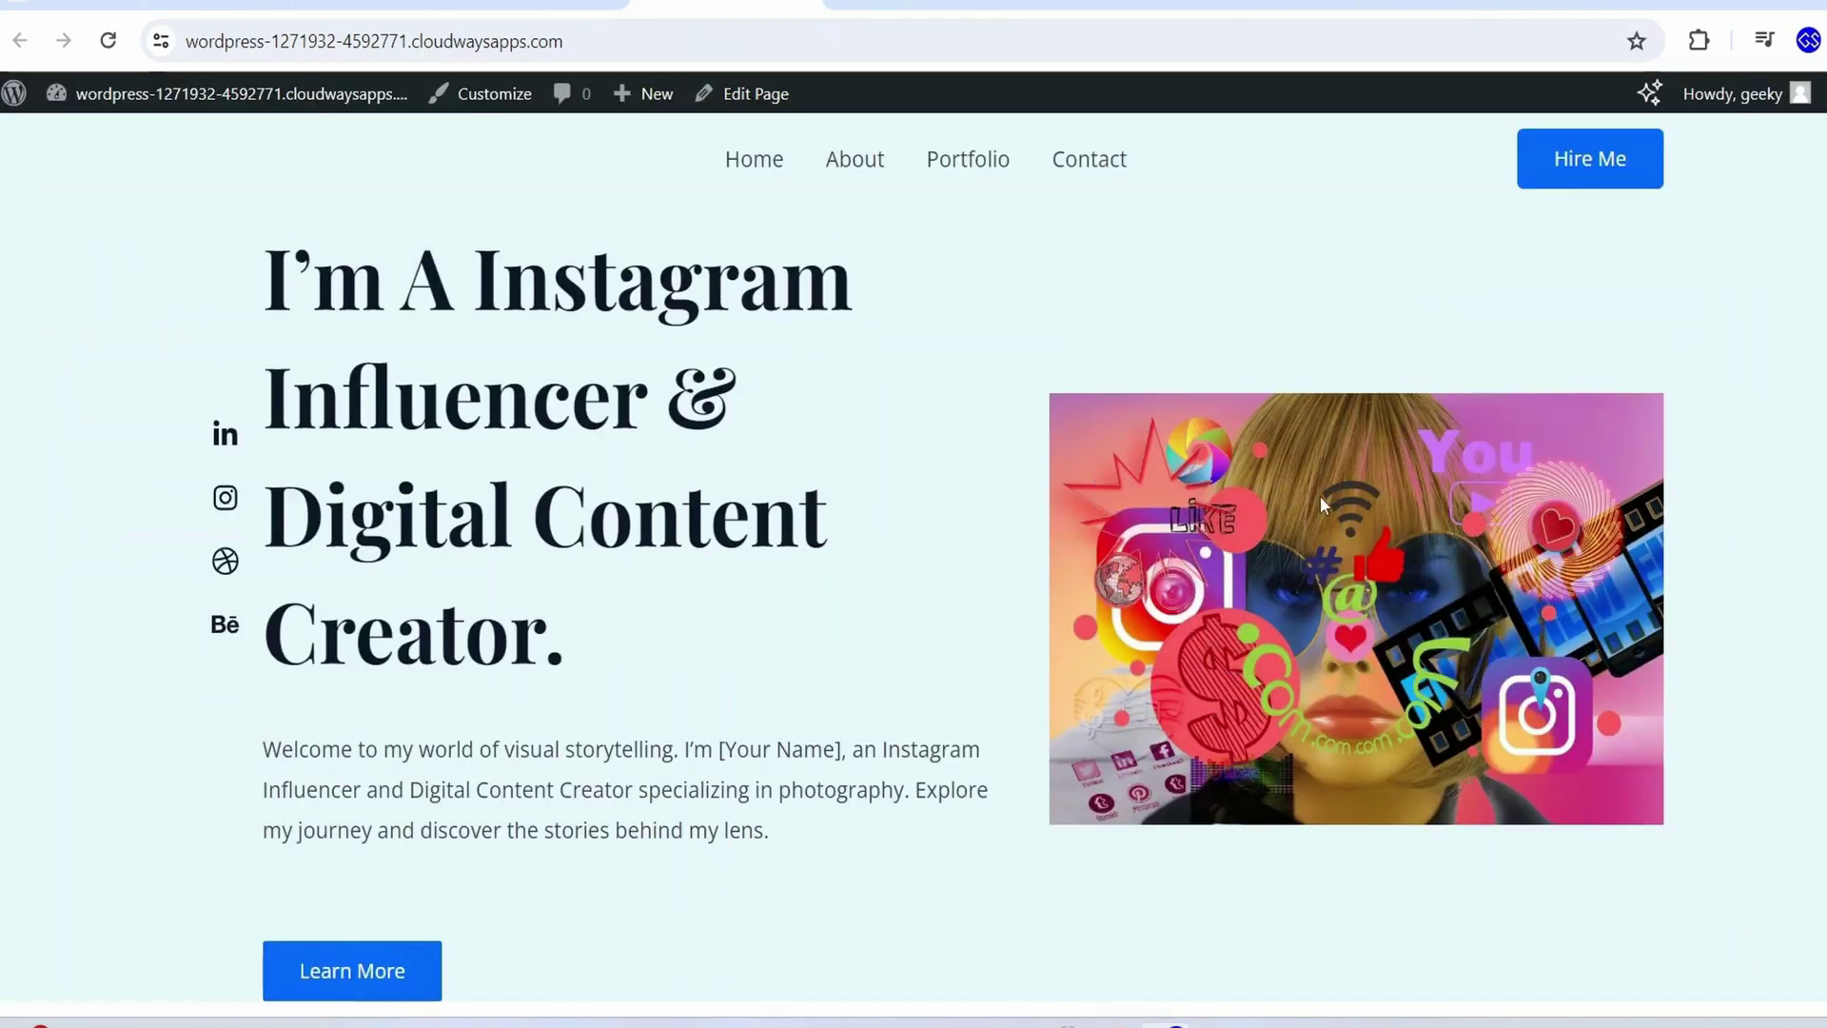
pyautogui.tripleClick(626, 663)
pyautogui.click(657, 788)
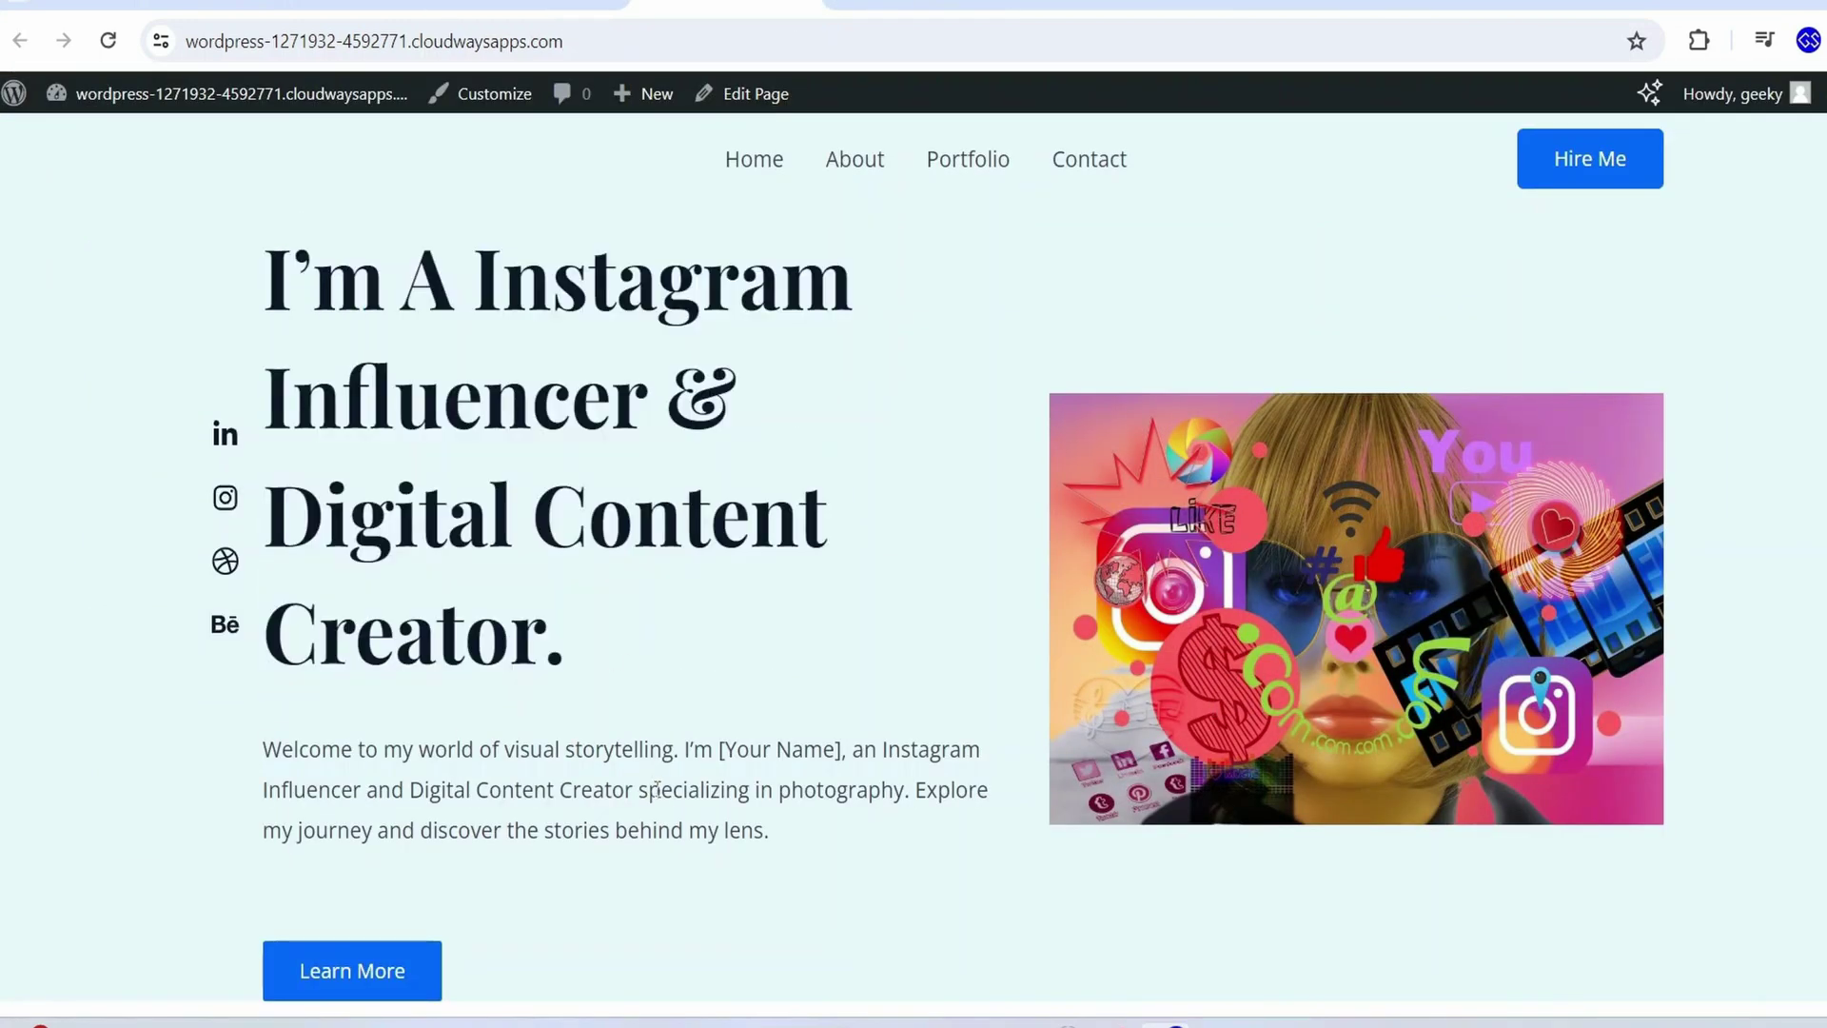
pyautogui.scroll(-15, 712, 562)
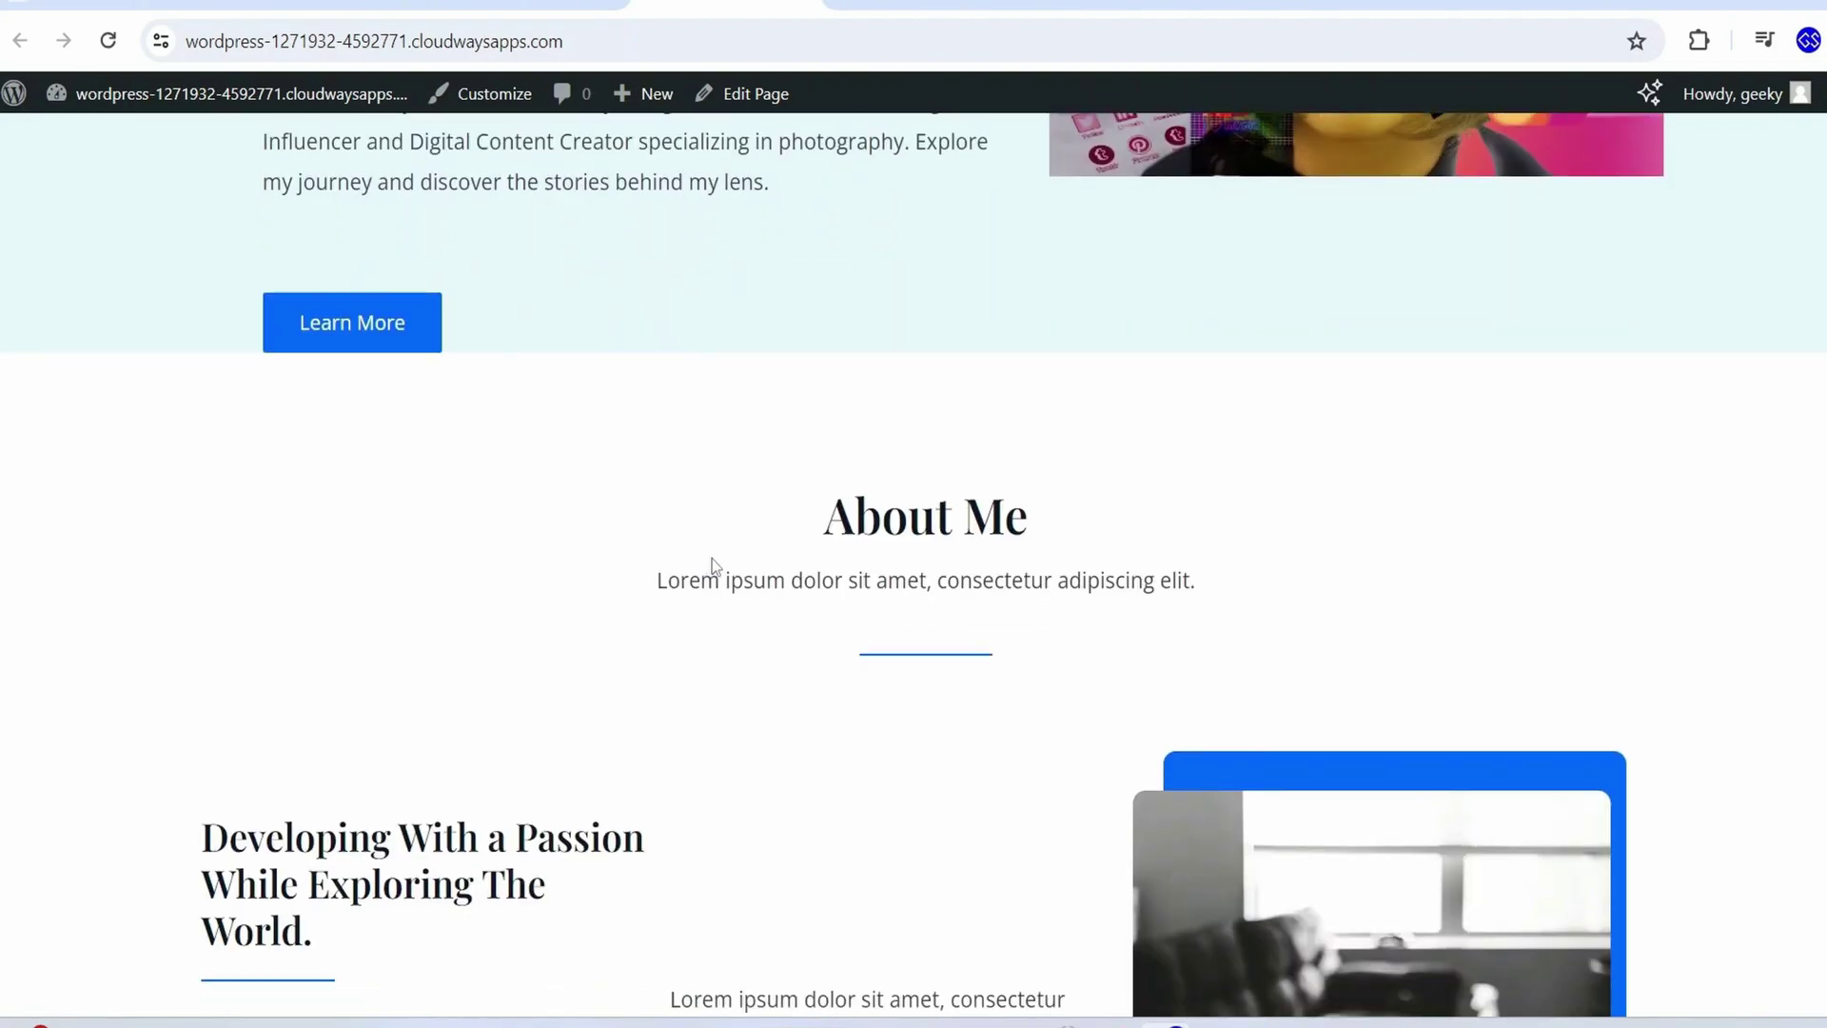
pyautogui.scroll(-20, 716, 588)
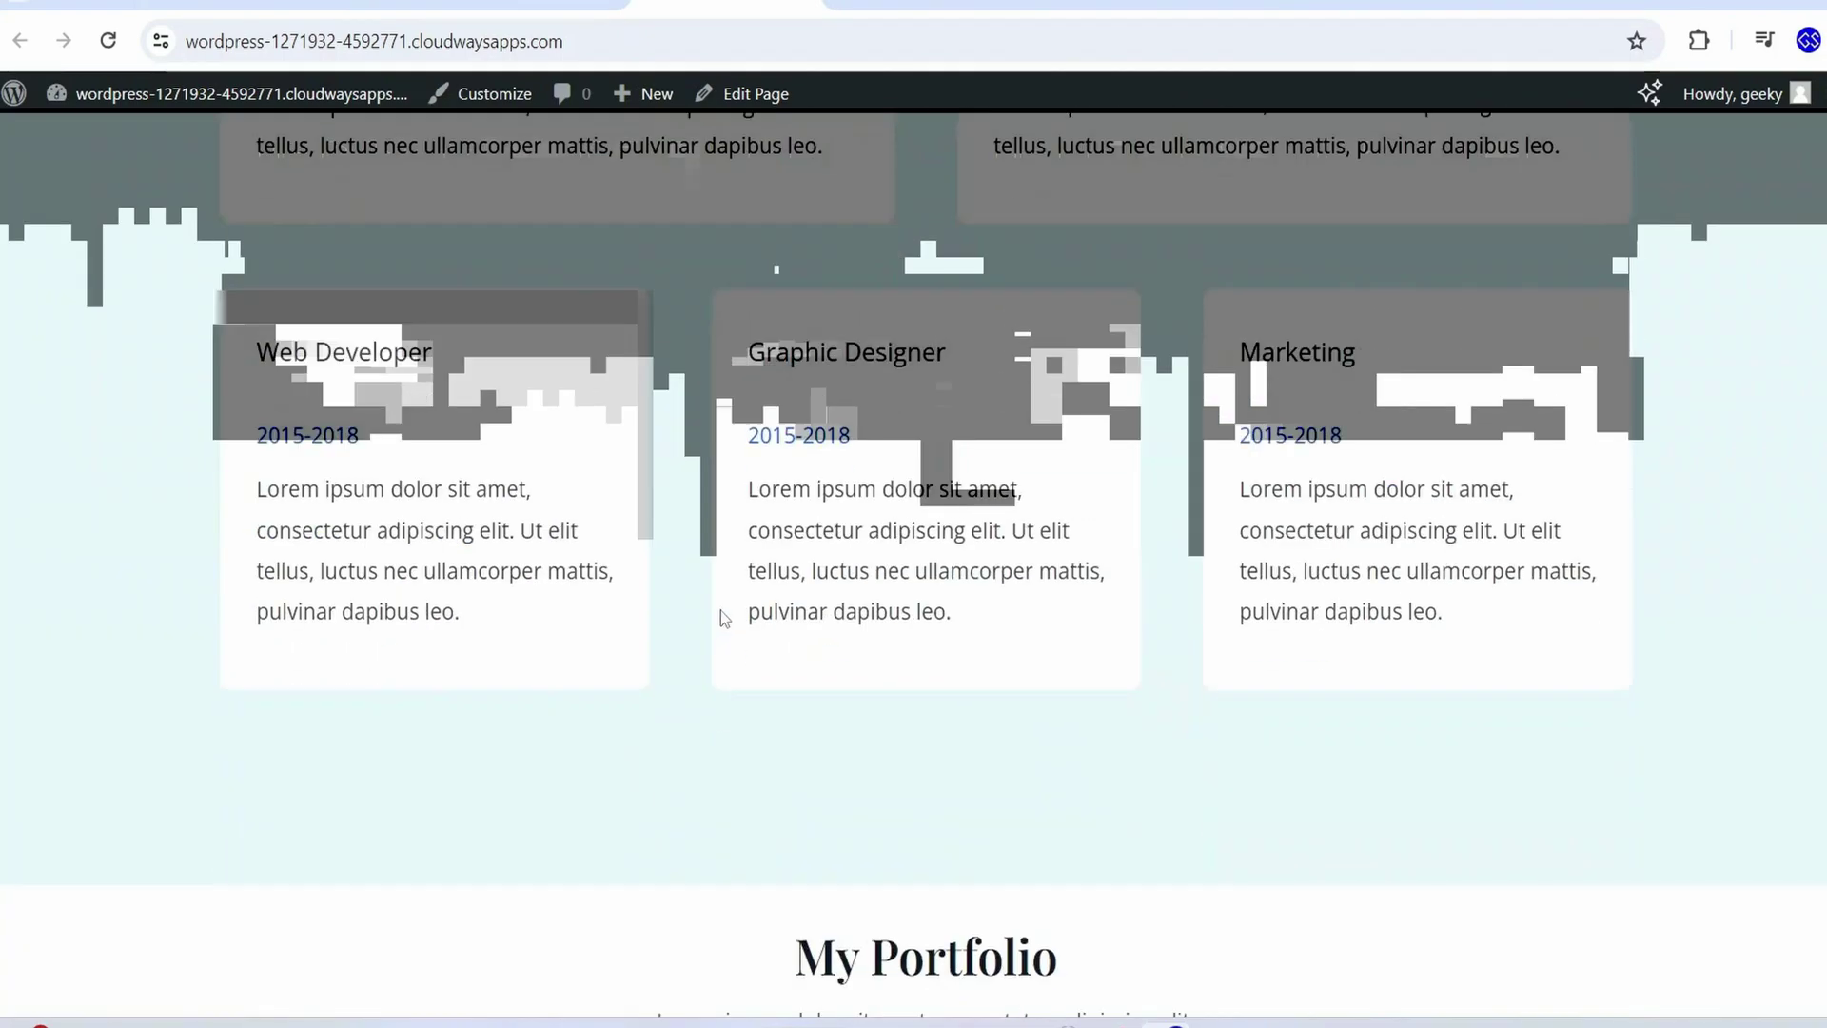
pyautogui.scroll(20, 728, 648)
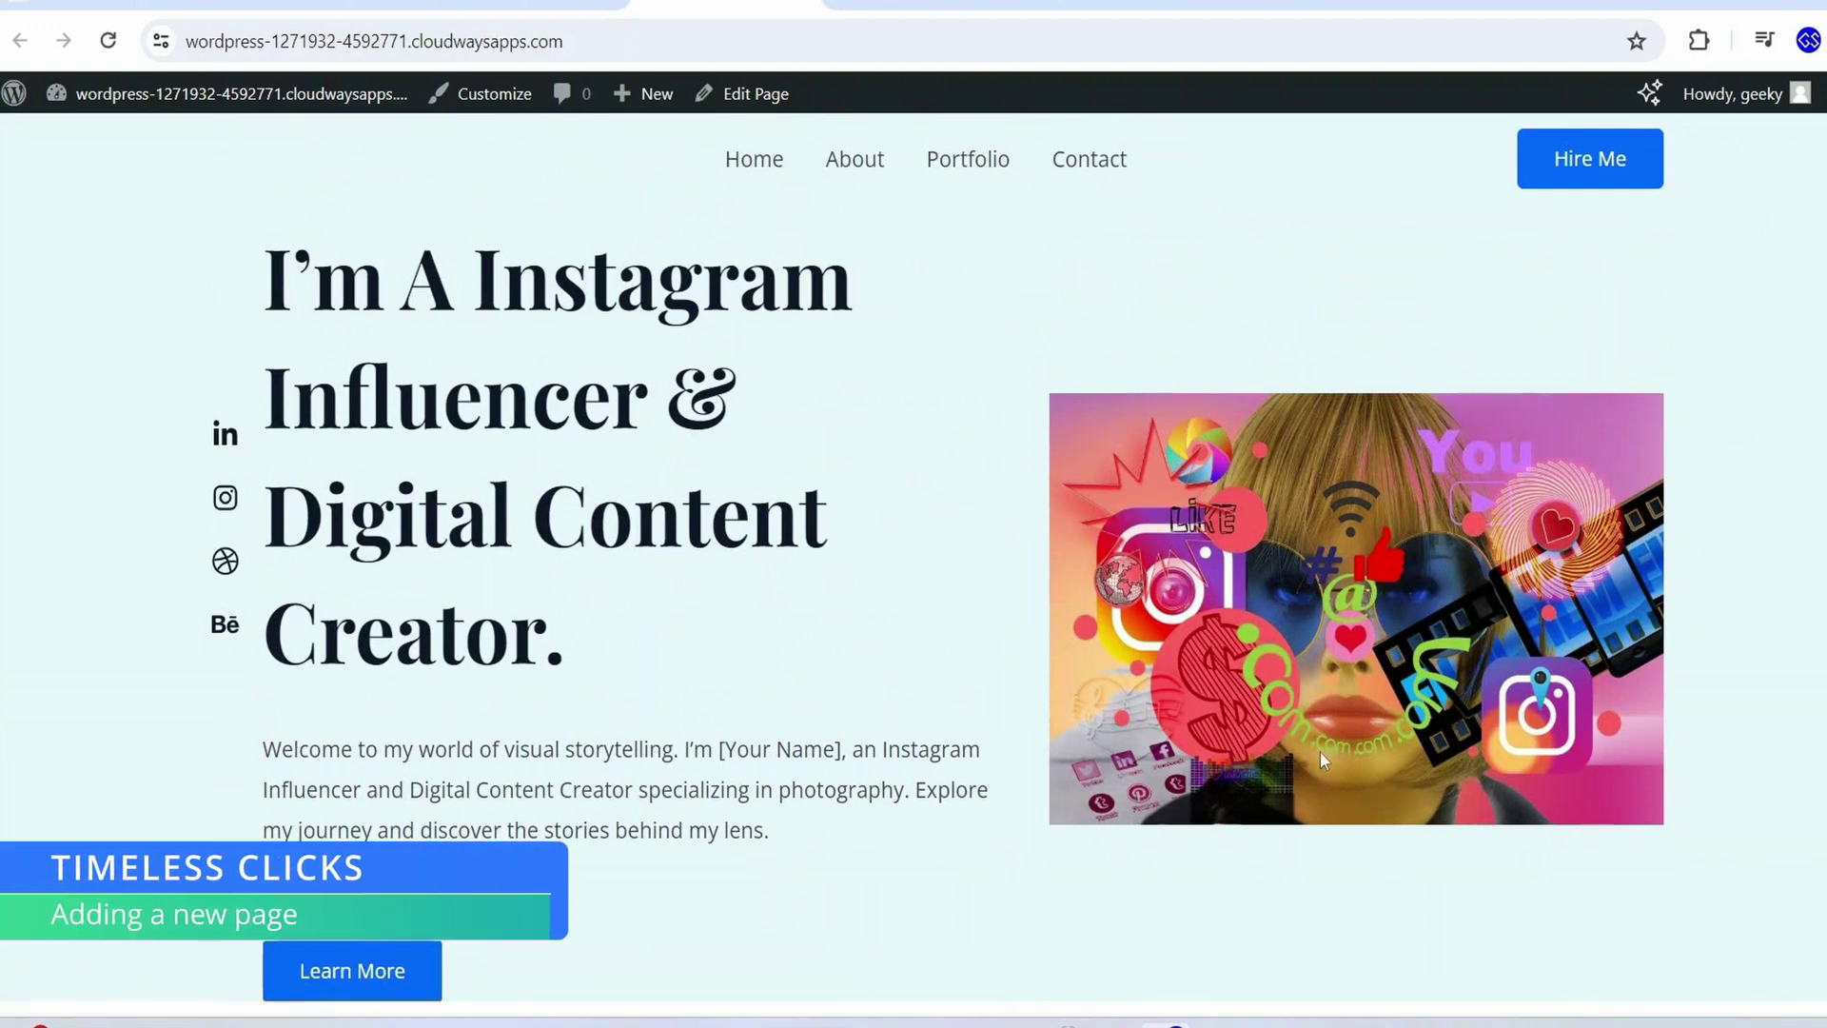
# Create a new page titled "My Travels"
pyautogui.moveTo(657, 96)
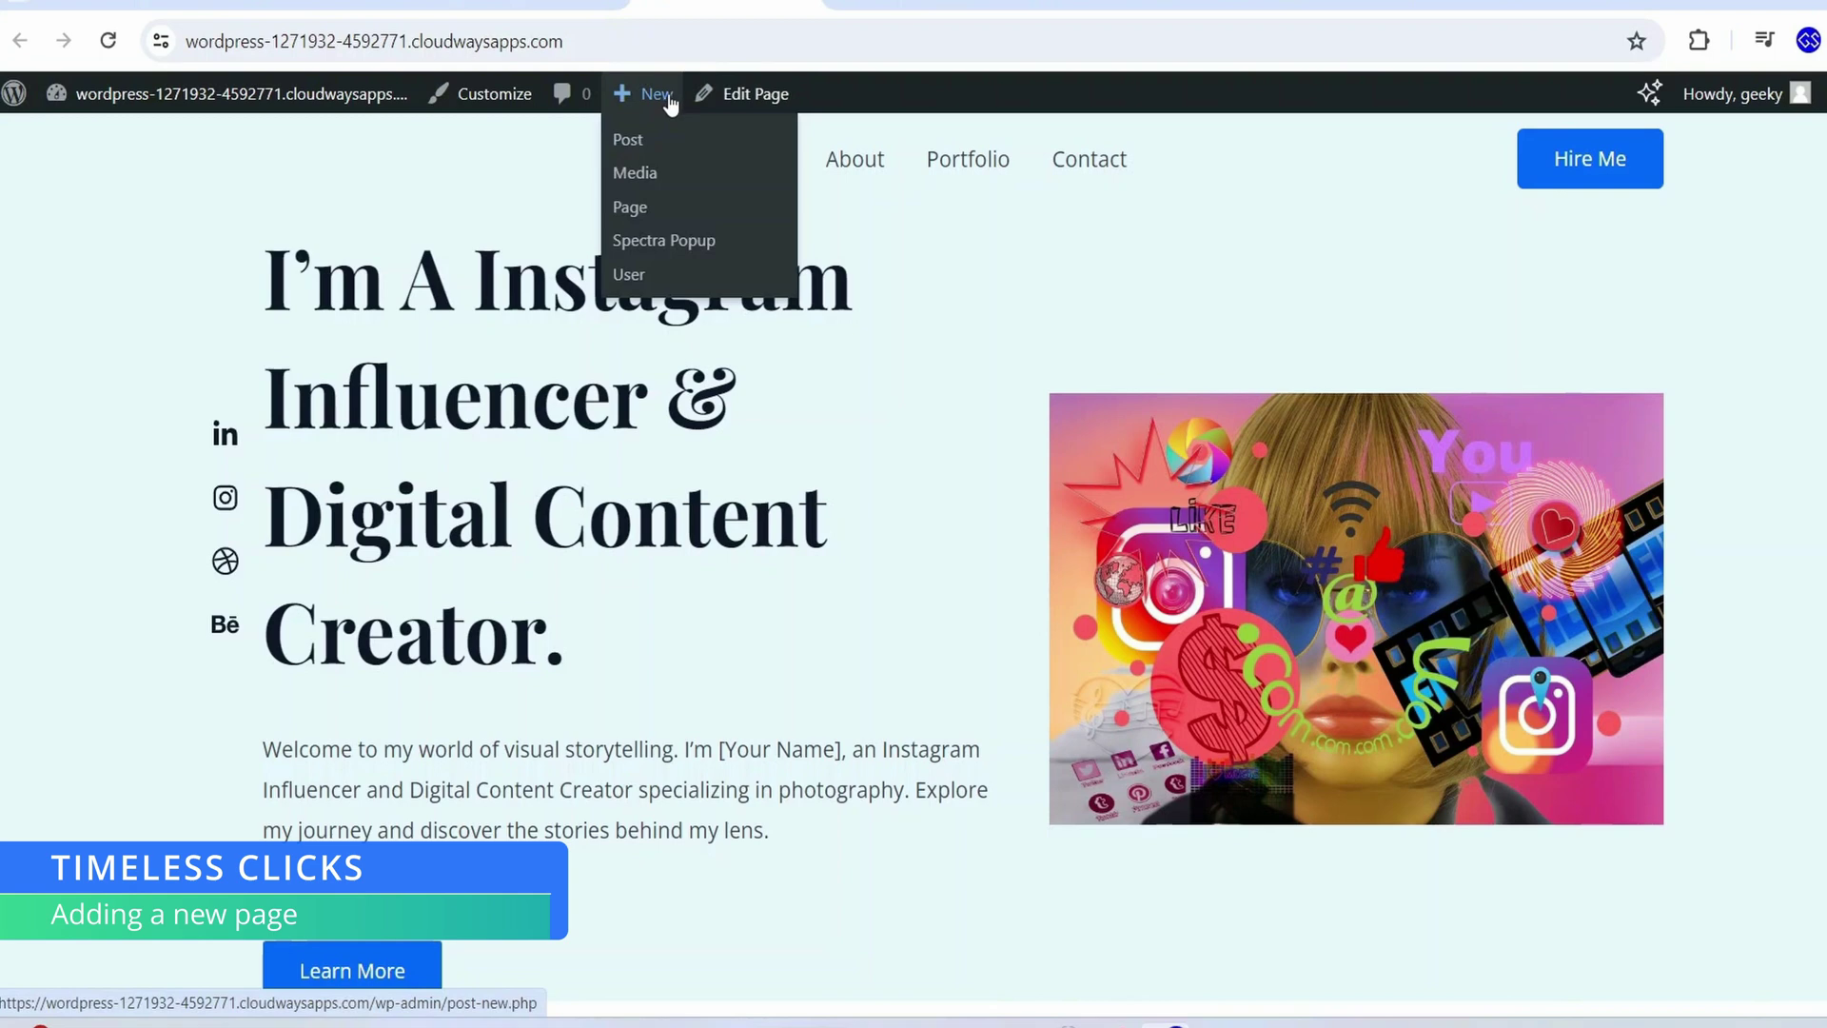
pyautogui.click(636, 208)
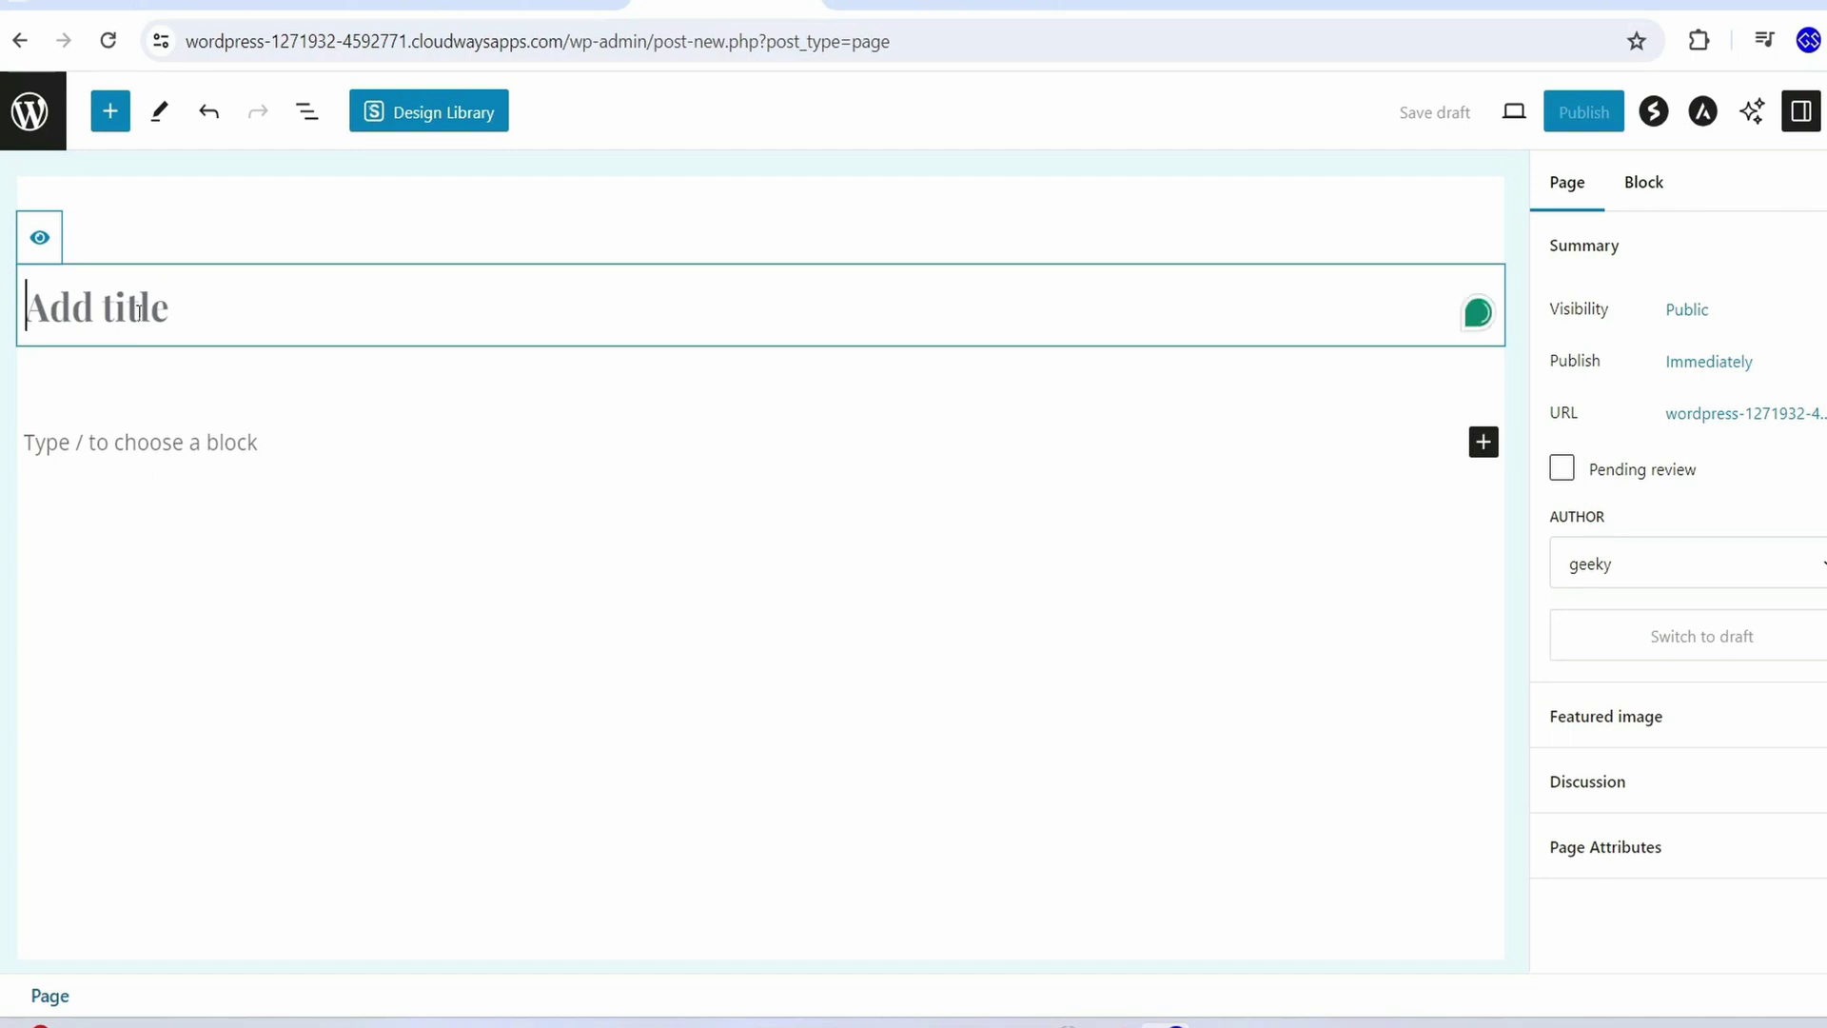
pyautogui.write('My Travels')
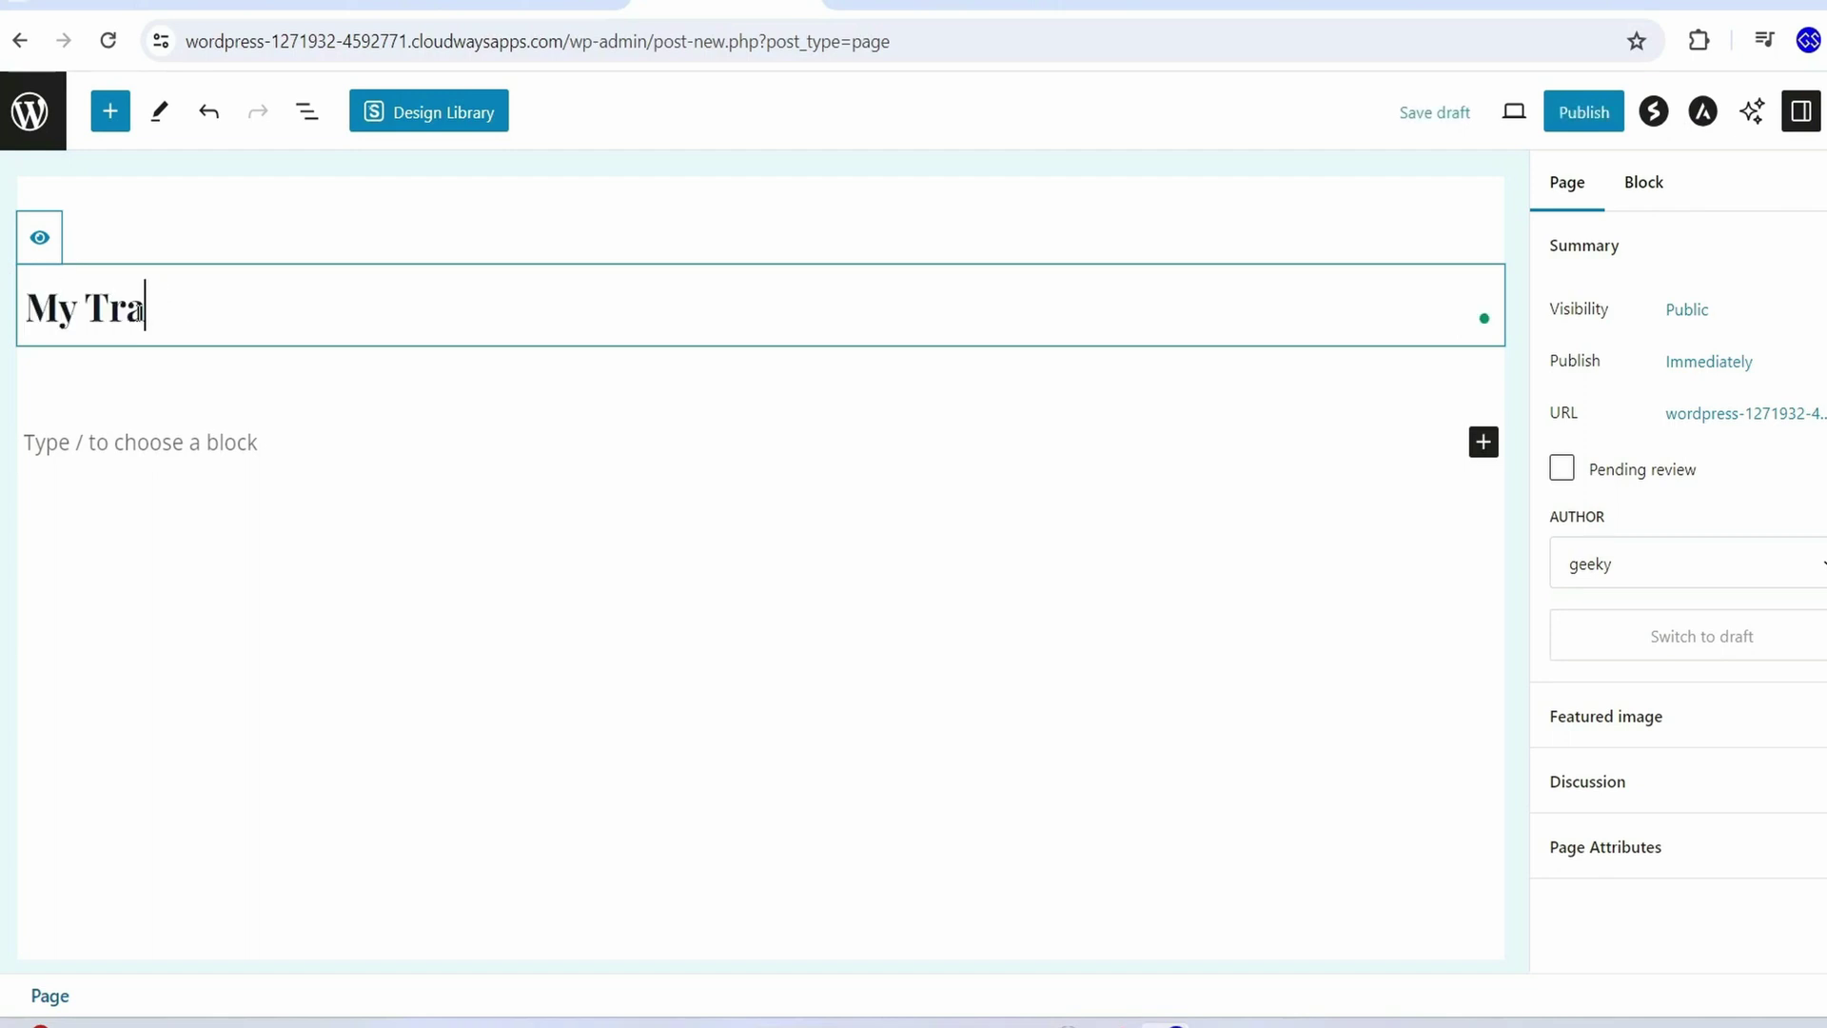
# Browse the Gallery block patterns and insert "Three columns with images and text" into the My Travels page
pyautogui.click(1484, 442)
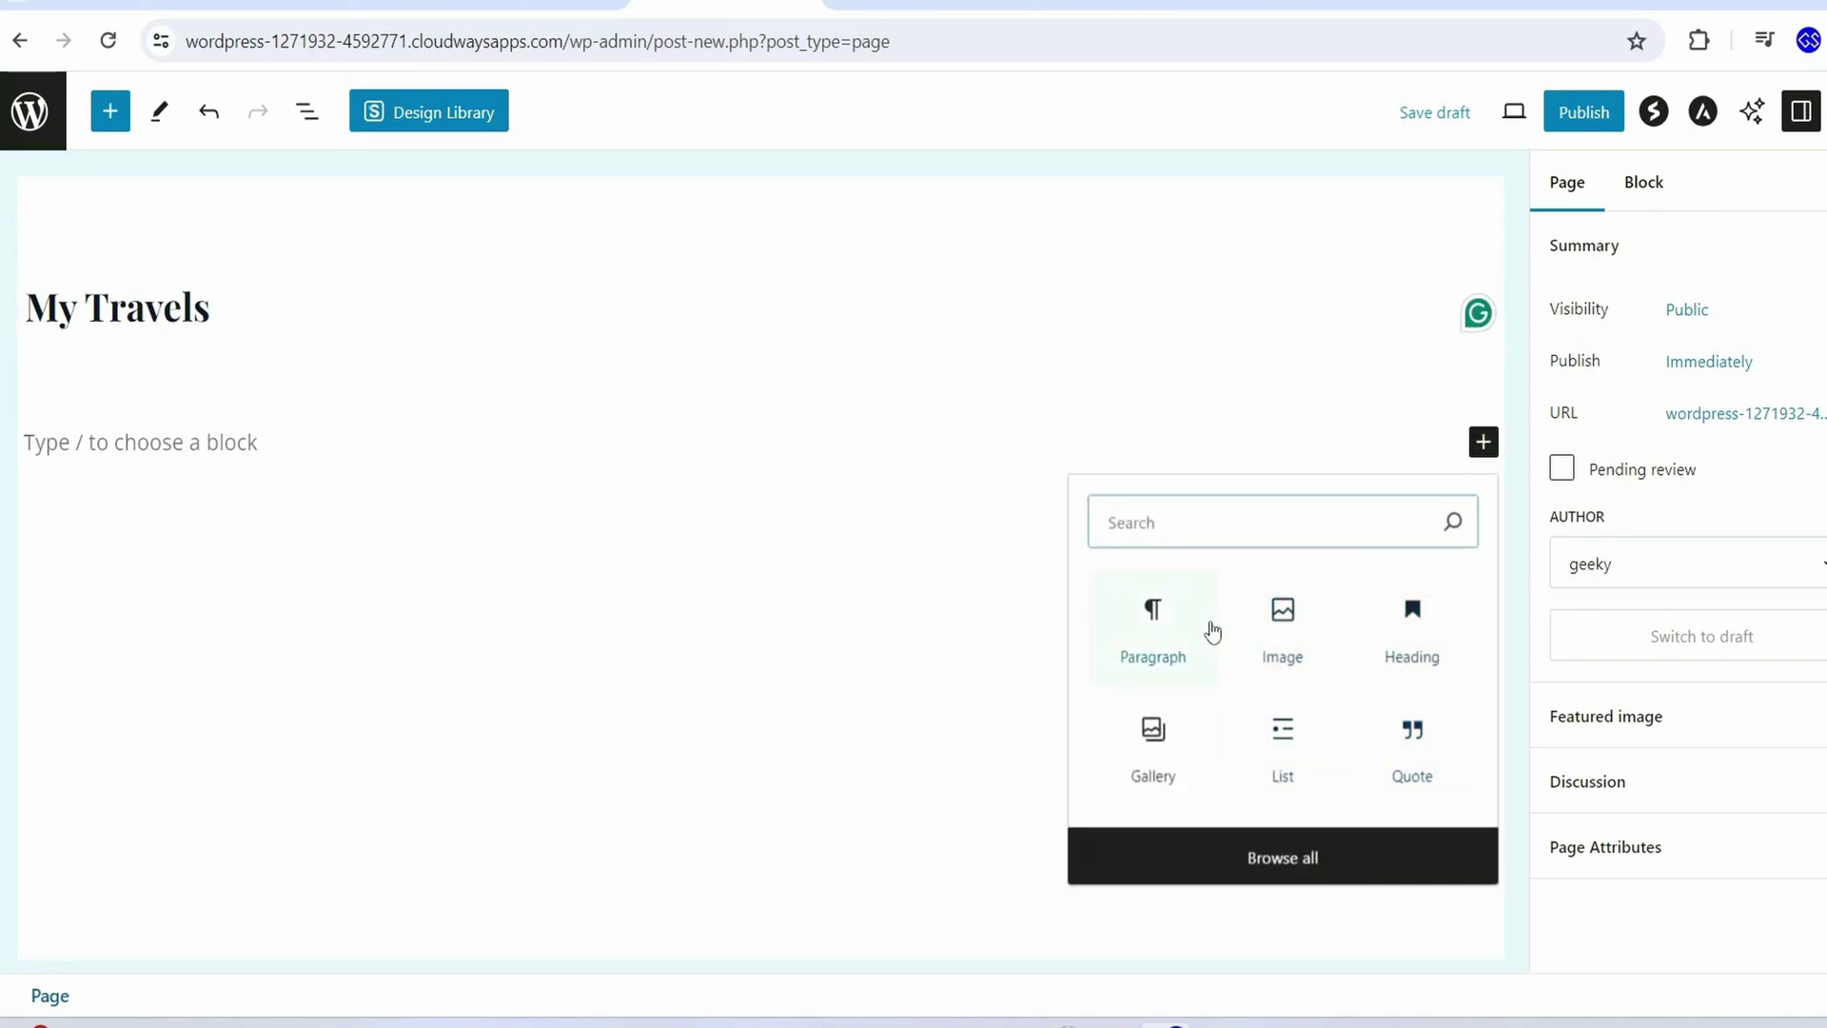
pyautogui.click(1275, 863)
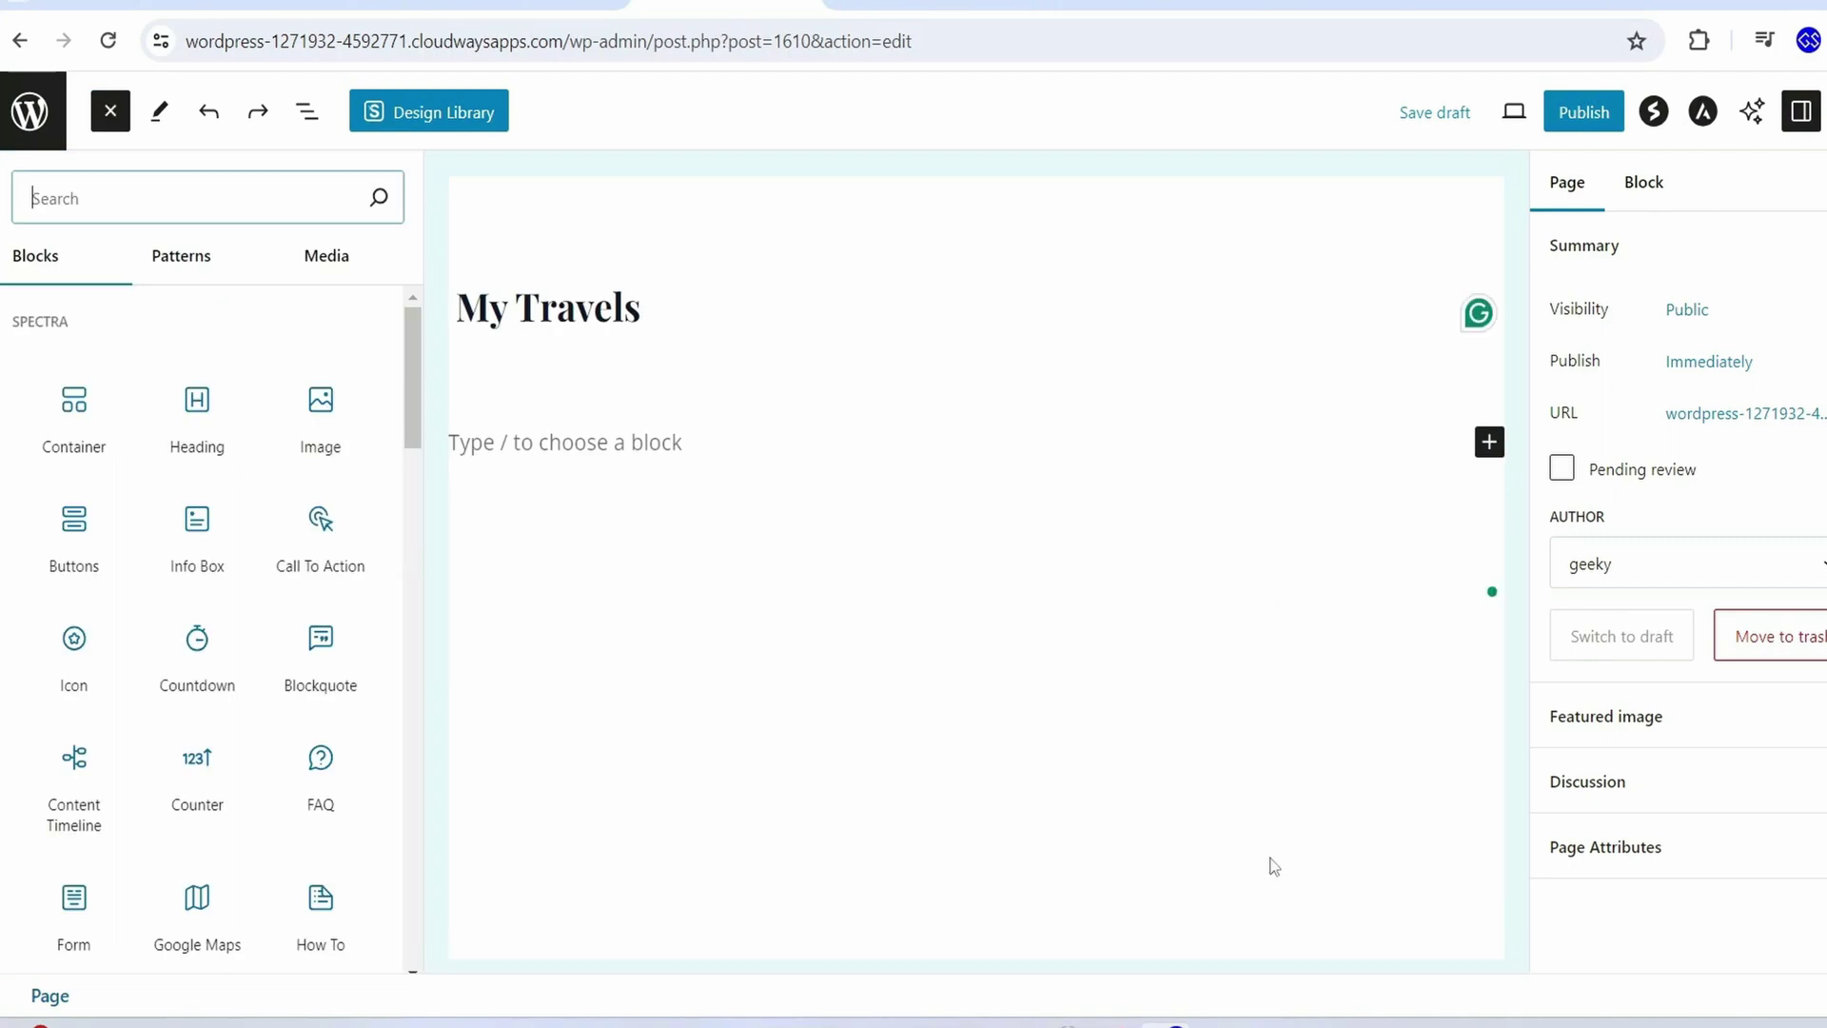
pyautogui.click(183, 264)
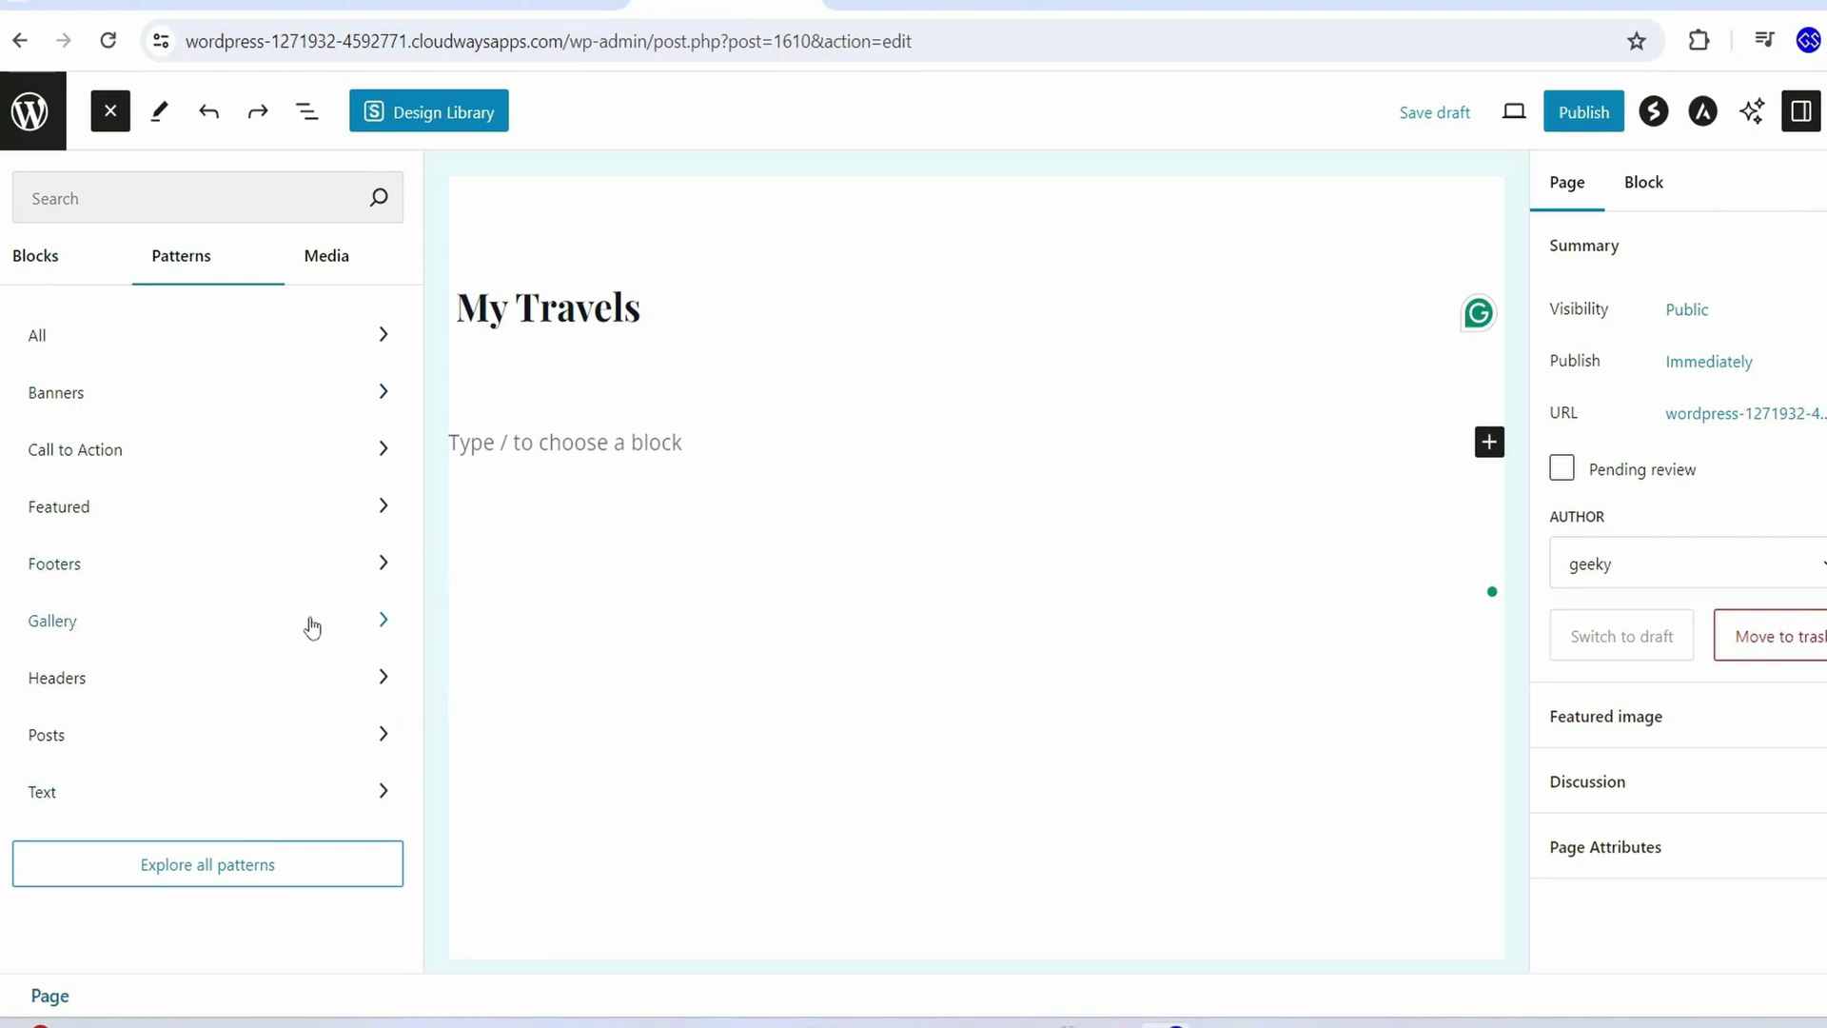
pyautogui.click(390, 619)
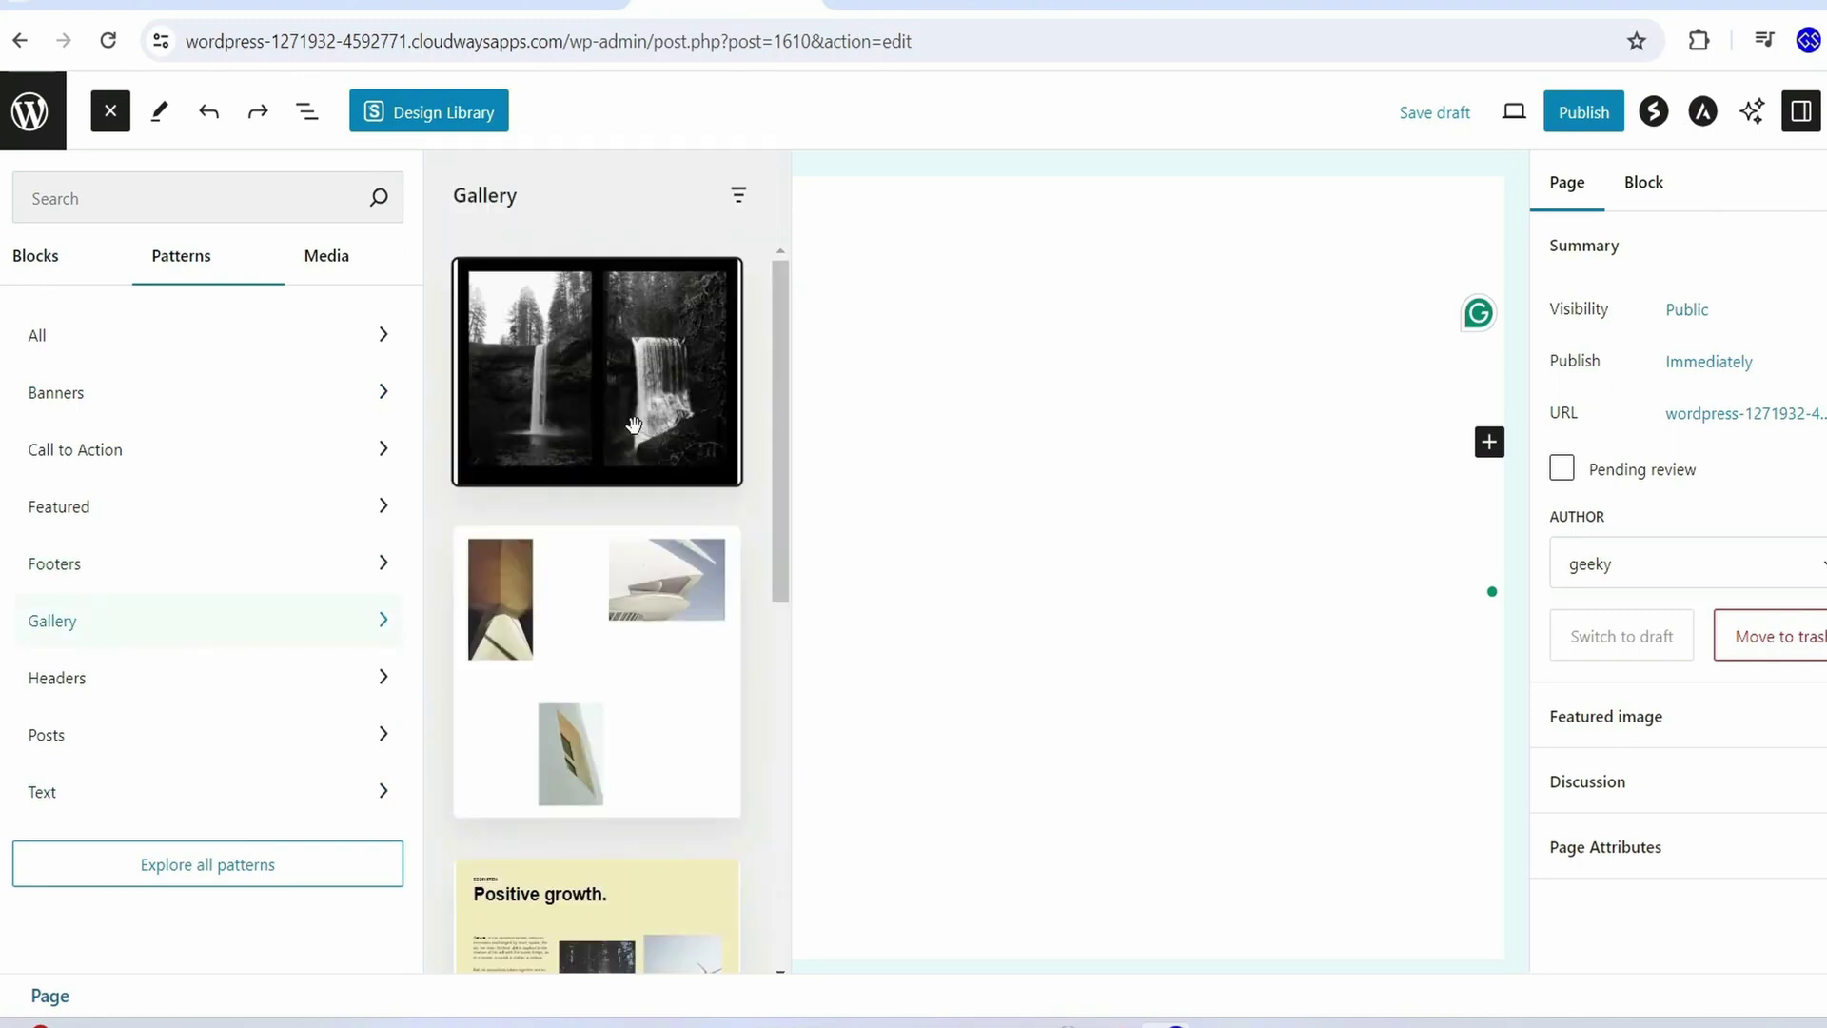
pyautogui.scroll(-1, 636, 415)
pyautogui.scroll(-6, 635, 415)
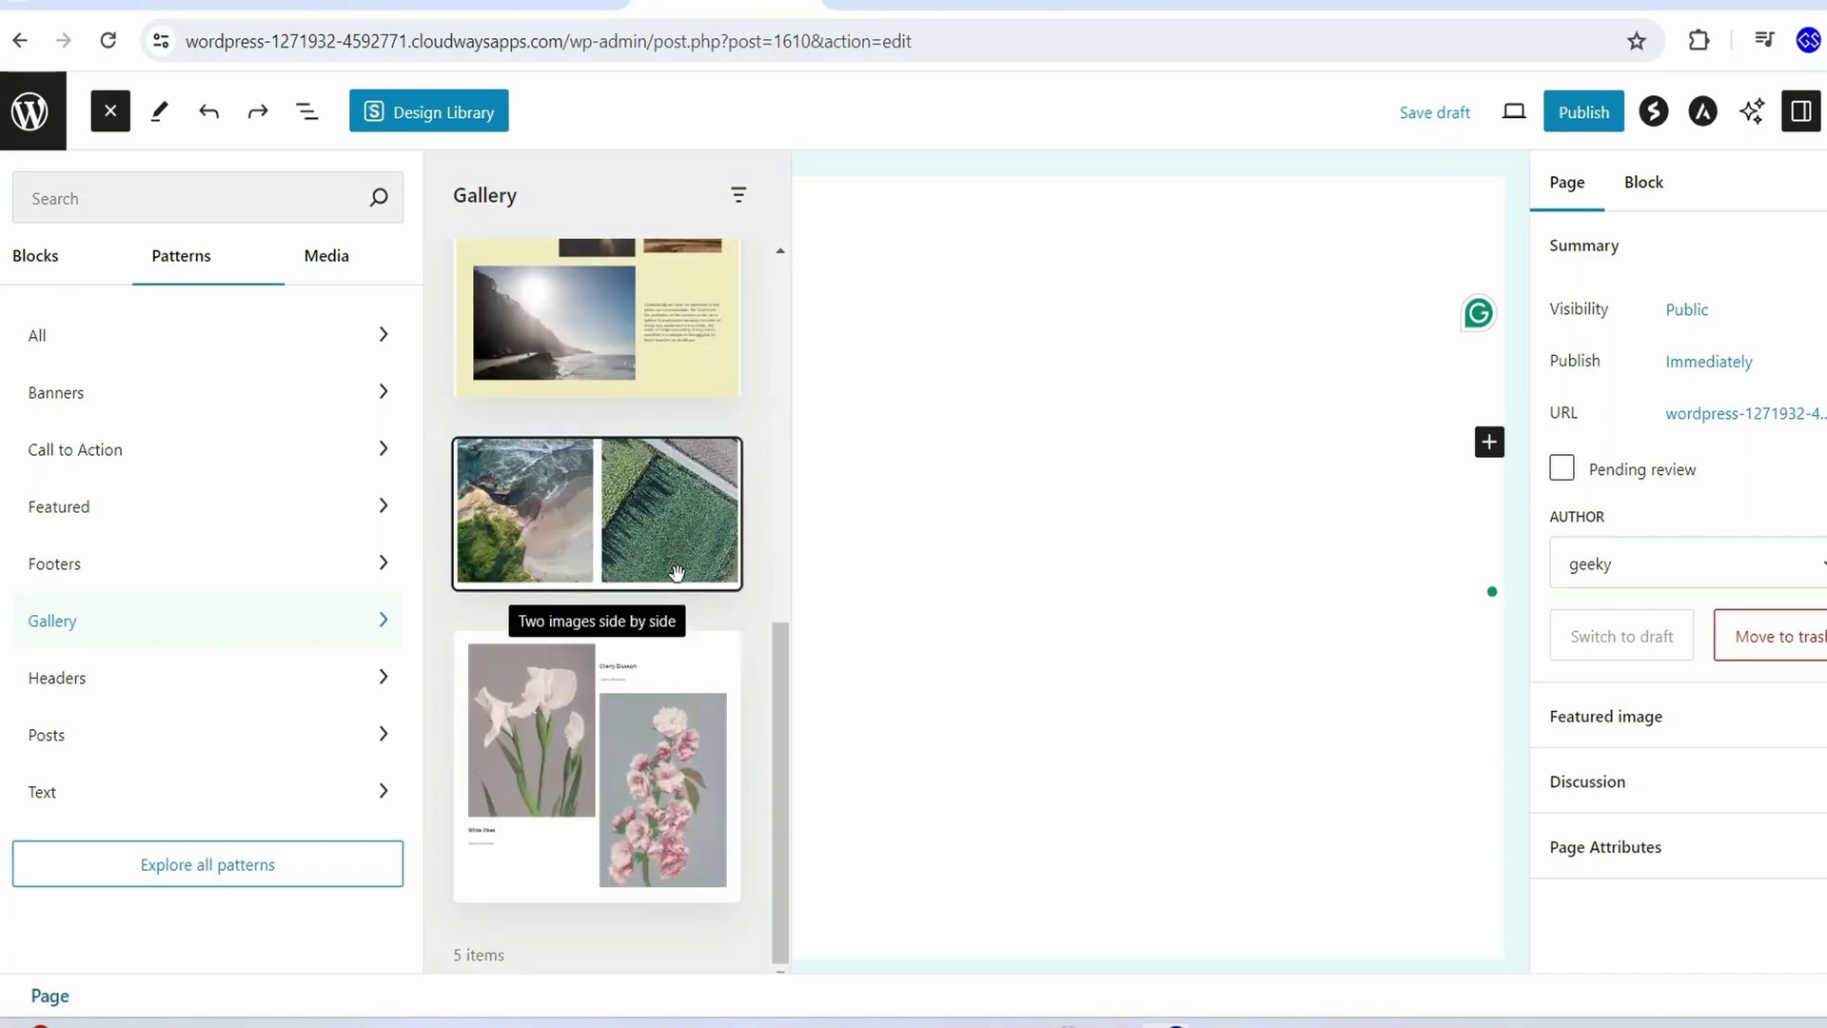
pyautogui.scroll(5, 676, 572)
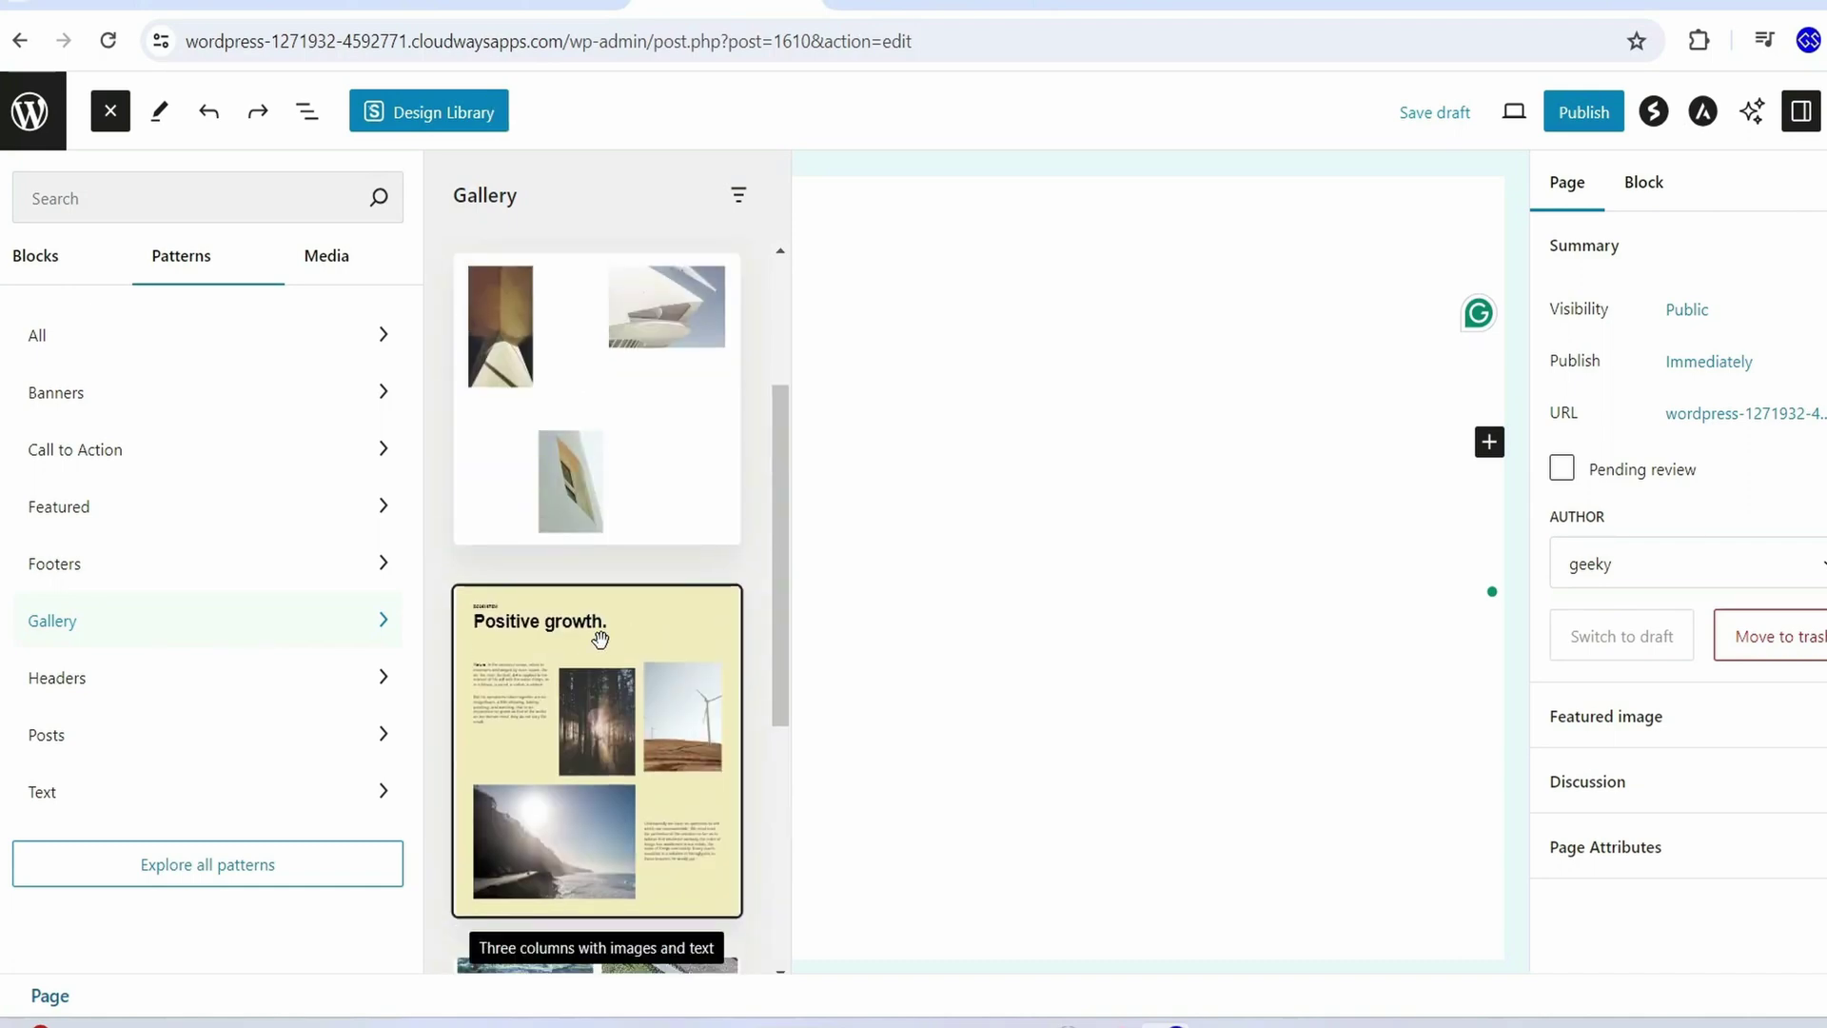
pyautogui.click(600, 639)
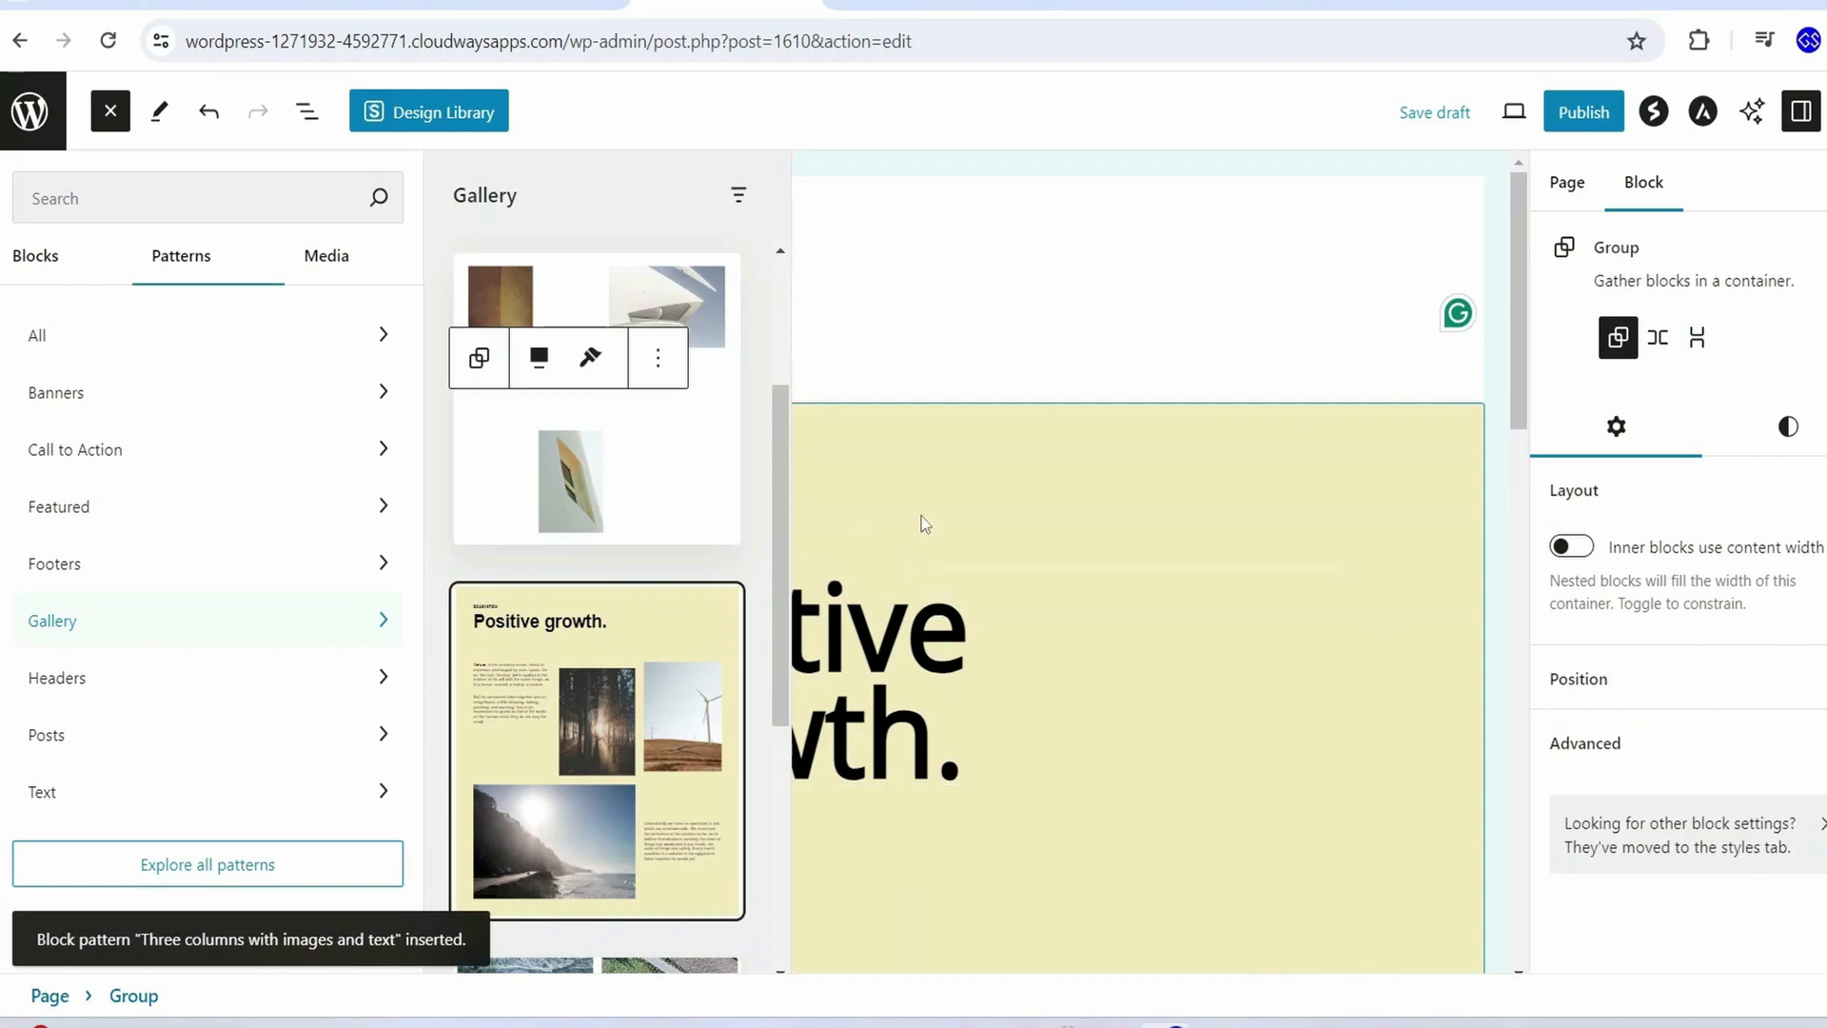
# Look through the inserted pattern and publish the My Travels page
pyautogui.click(894, 657)
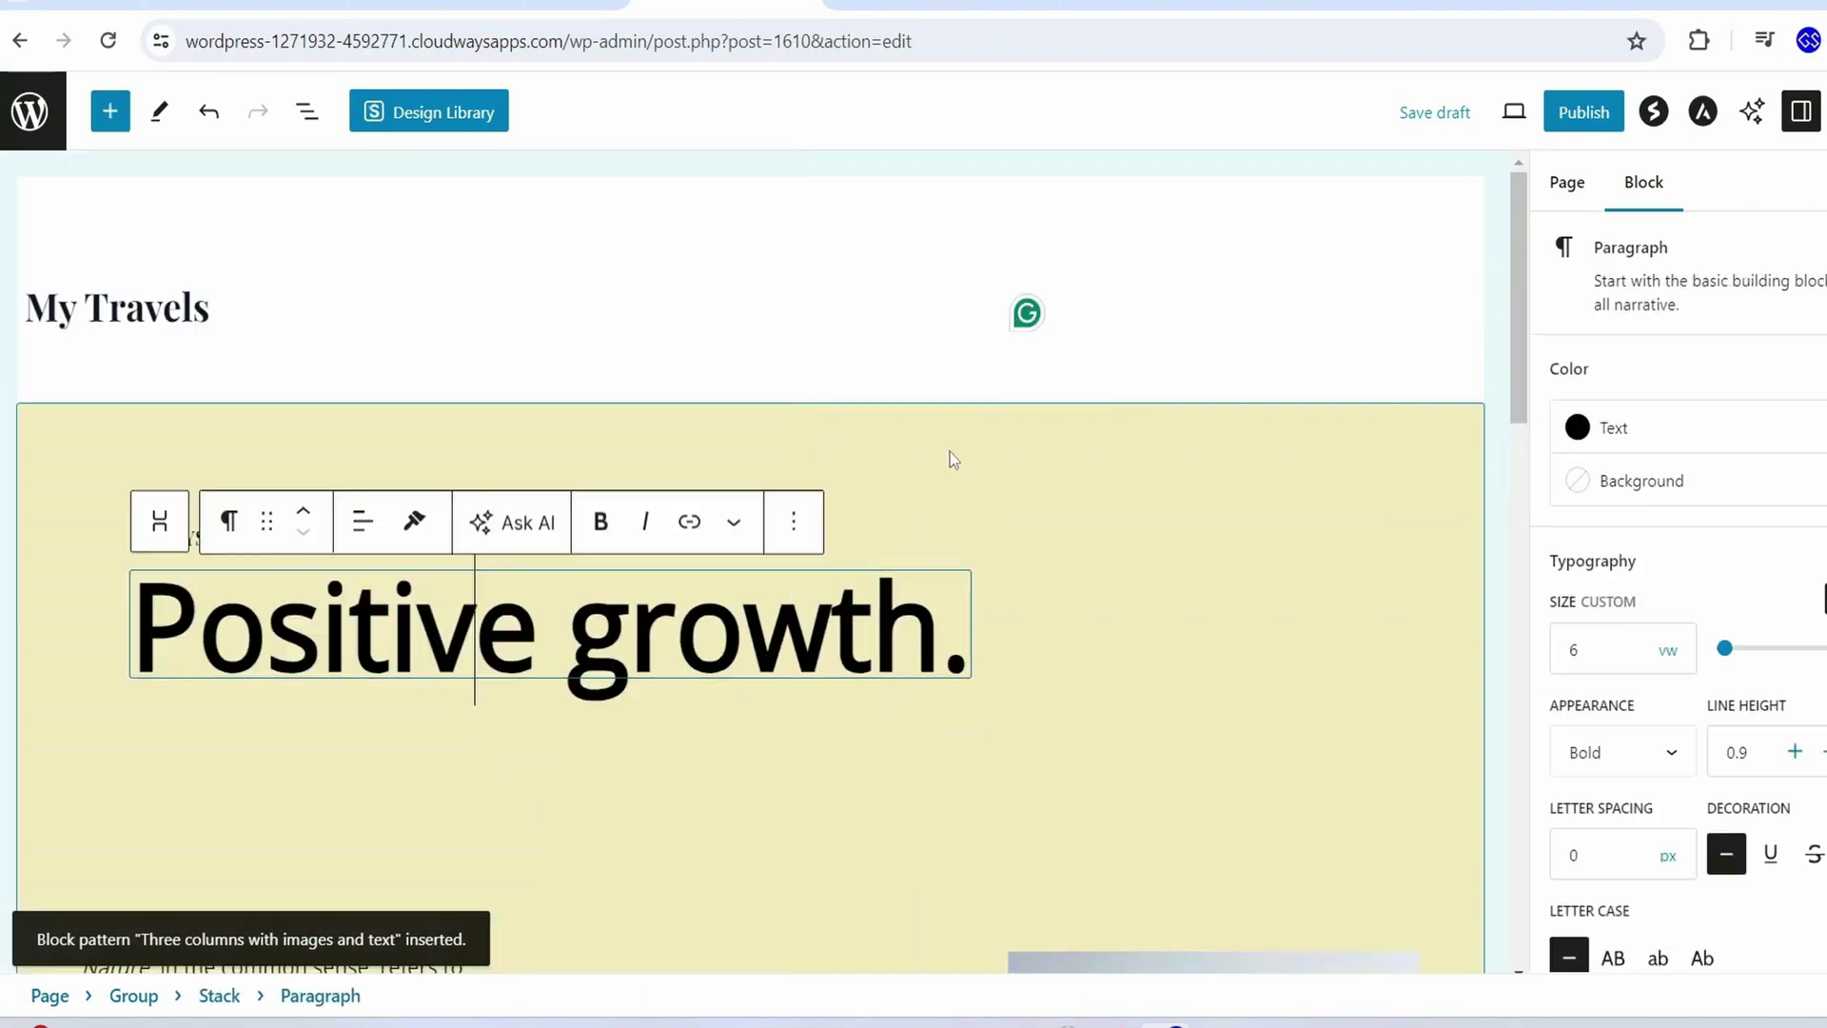
pyautogui.scroll(-10, 836, 562)
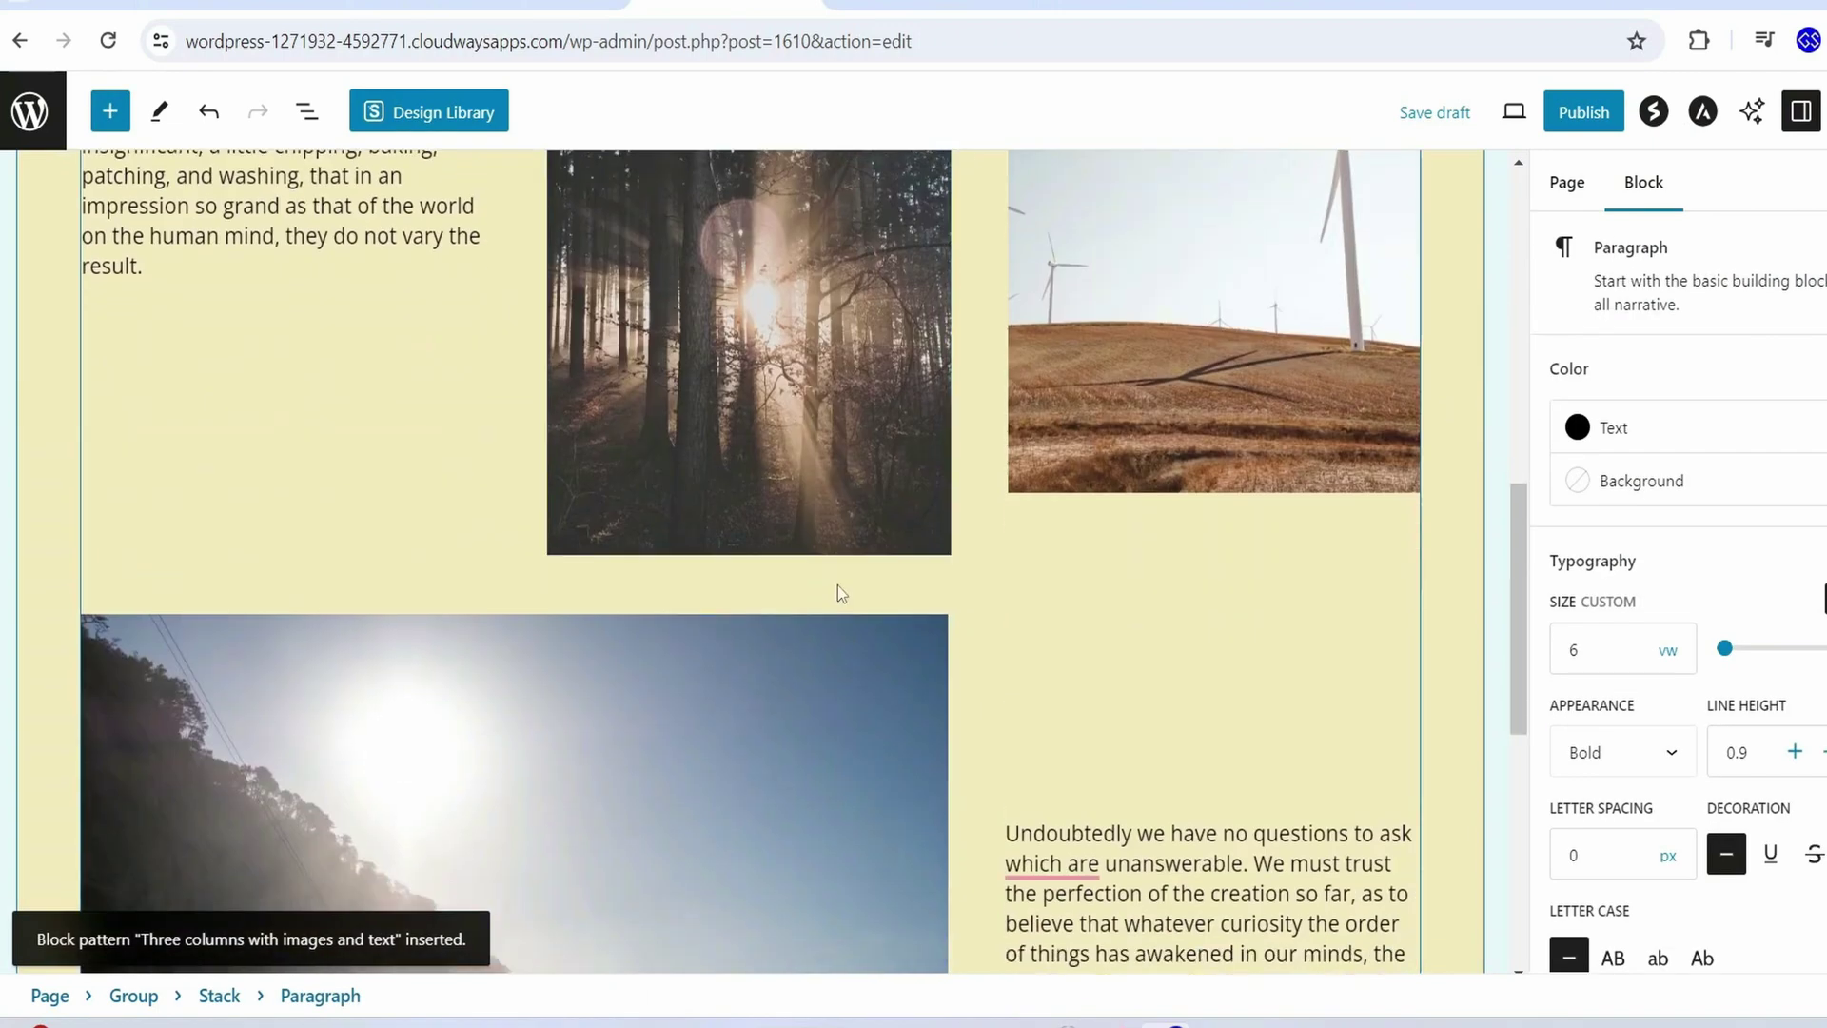
pyautogui.scroll(10, 838, 585)
pyautogui.click(1584, 111)
pyautogui.click(1621, 111)
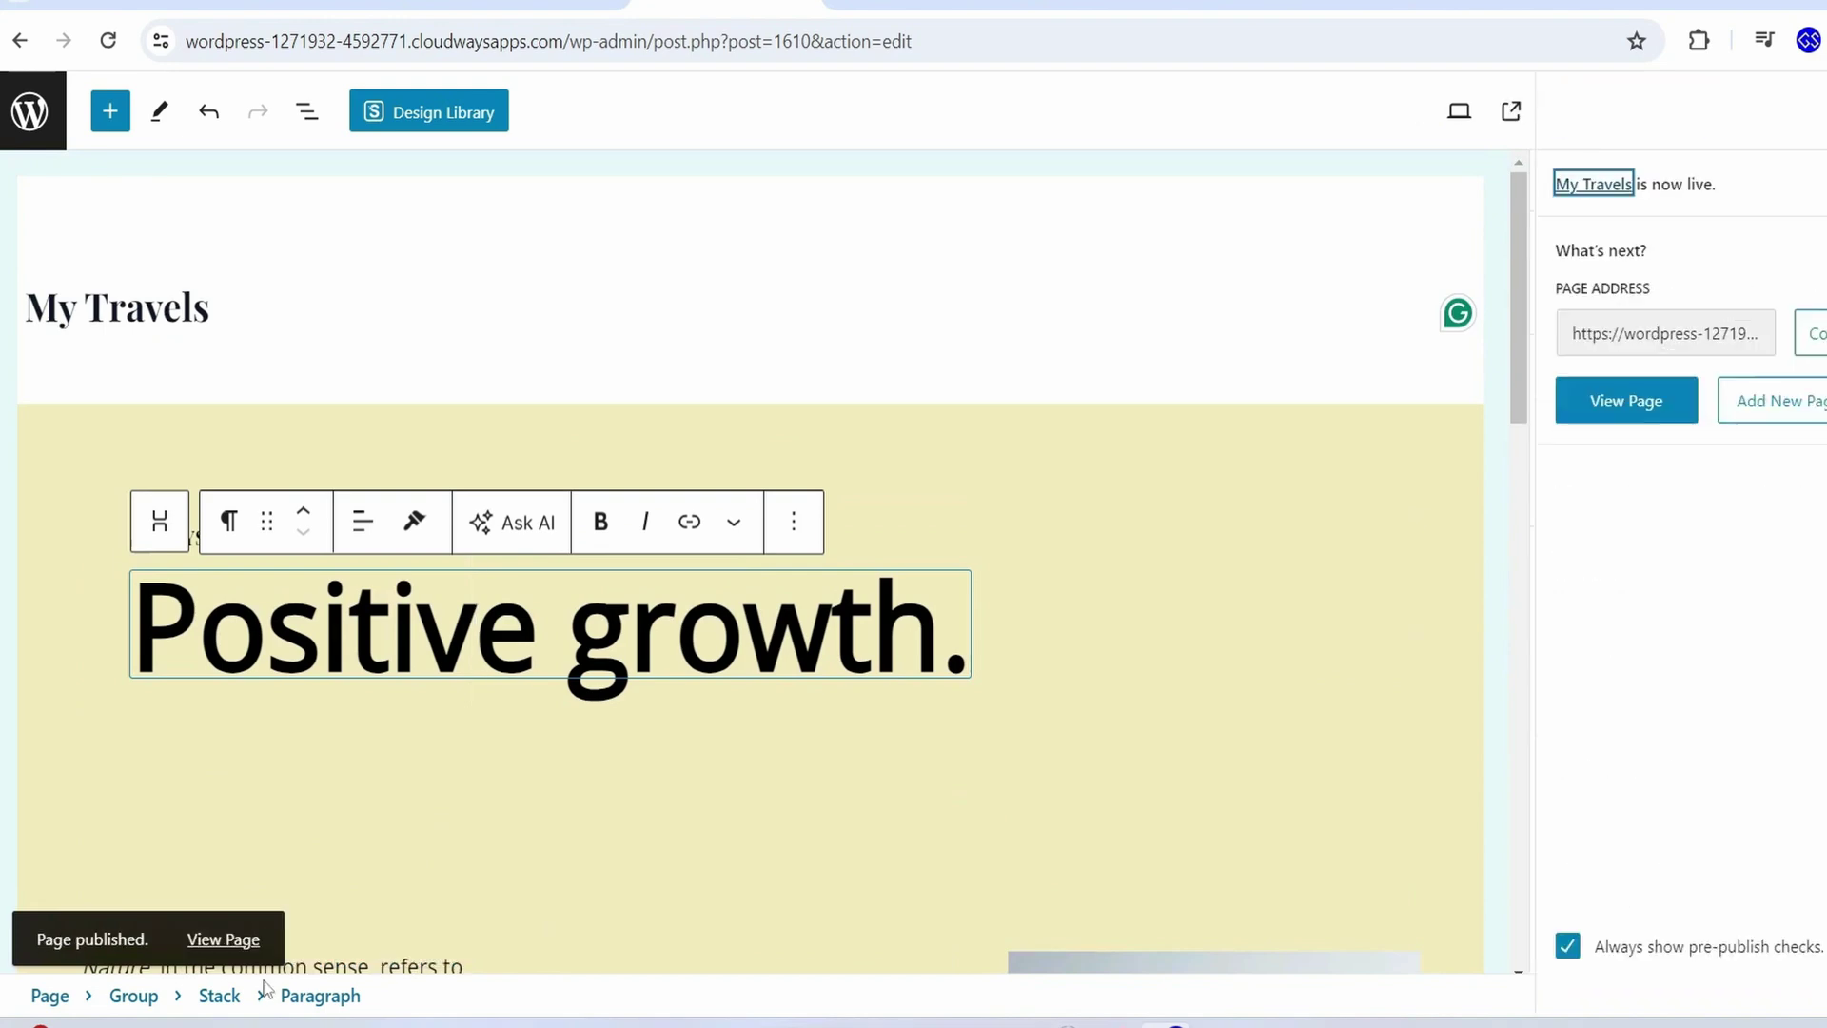
# View the published My Travels page and check its title, heading, text columns and images
pyautogui.click(224, 941)
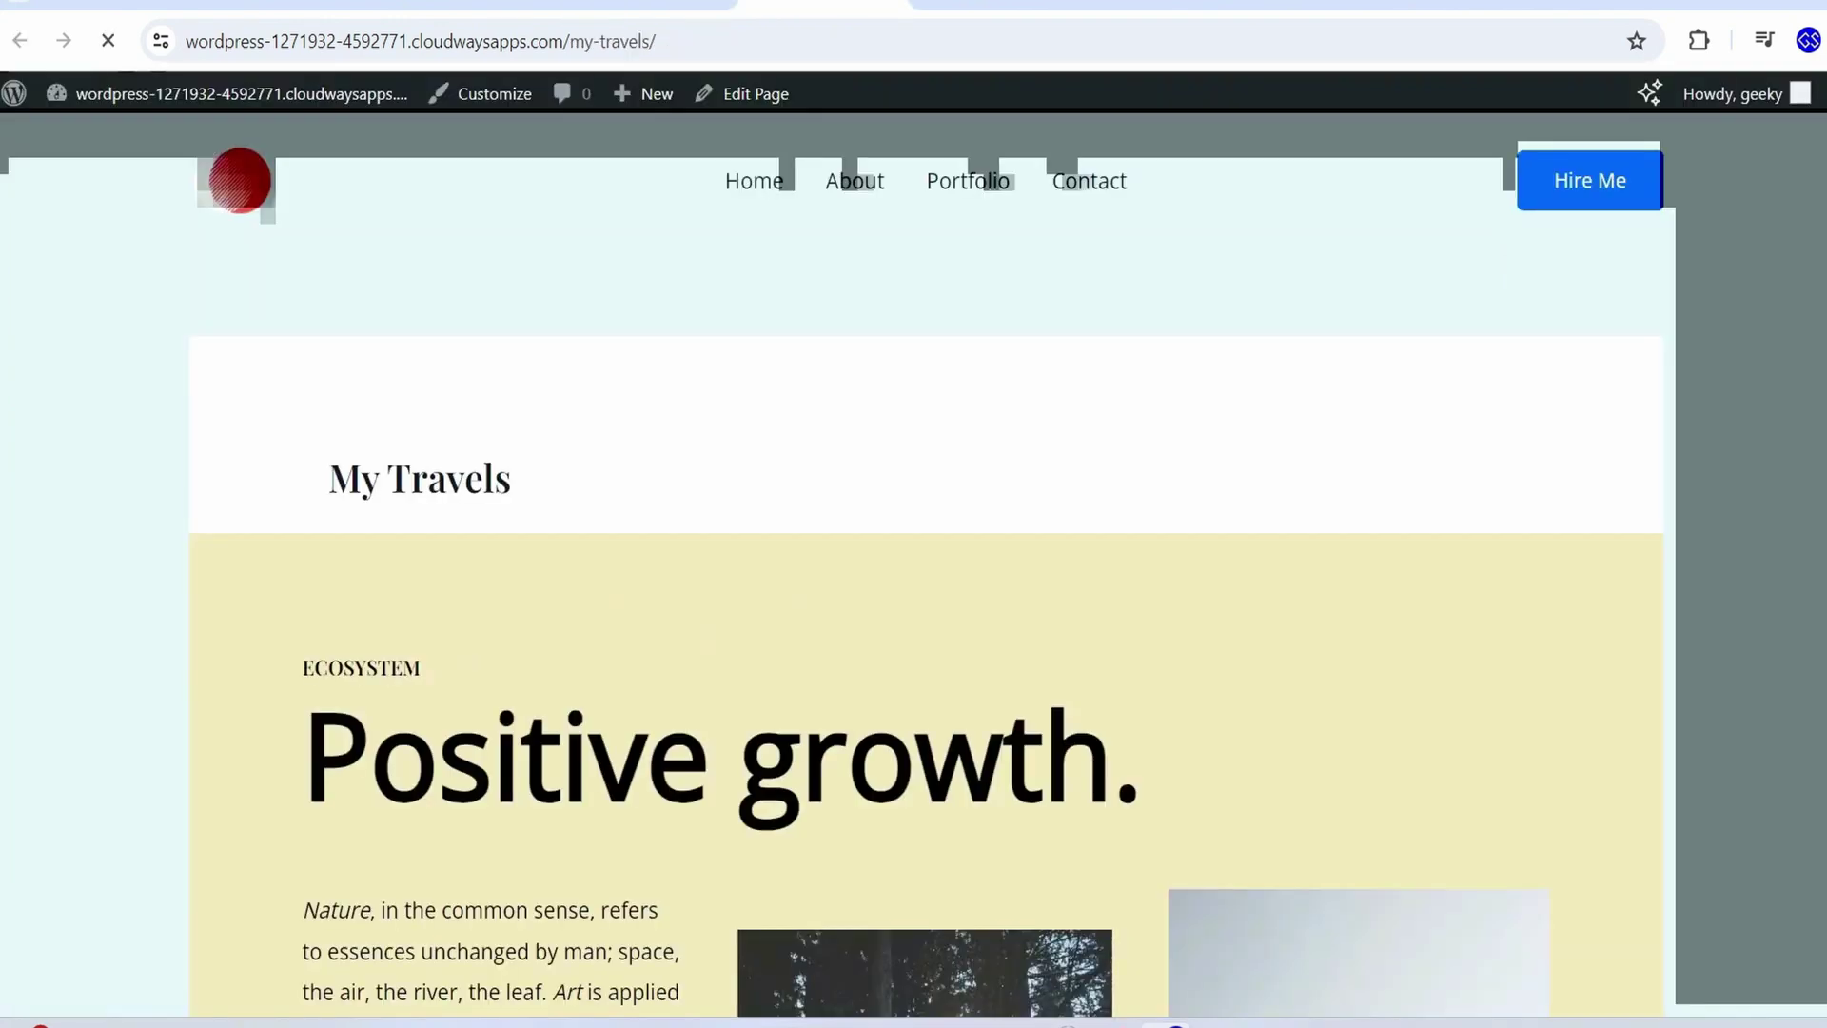
pyautogui.moveTo(354, 455); pyautogui.dragTo(848, 457)
pyautogui.click(854, 461)
pyautogui.scroll(-10, 869, 590)
pyautogui.scroll(10, 869, 647)
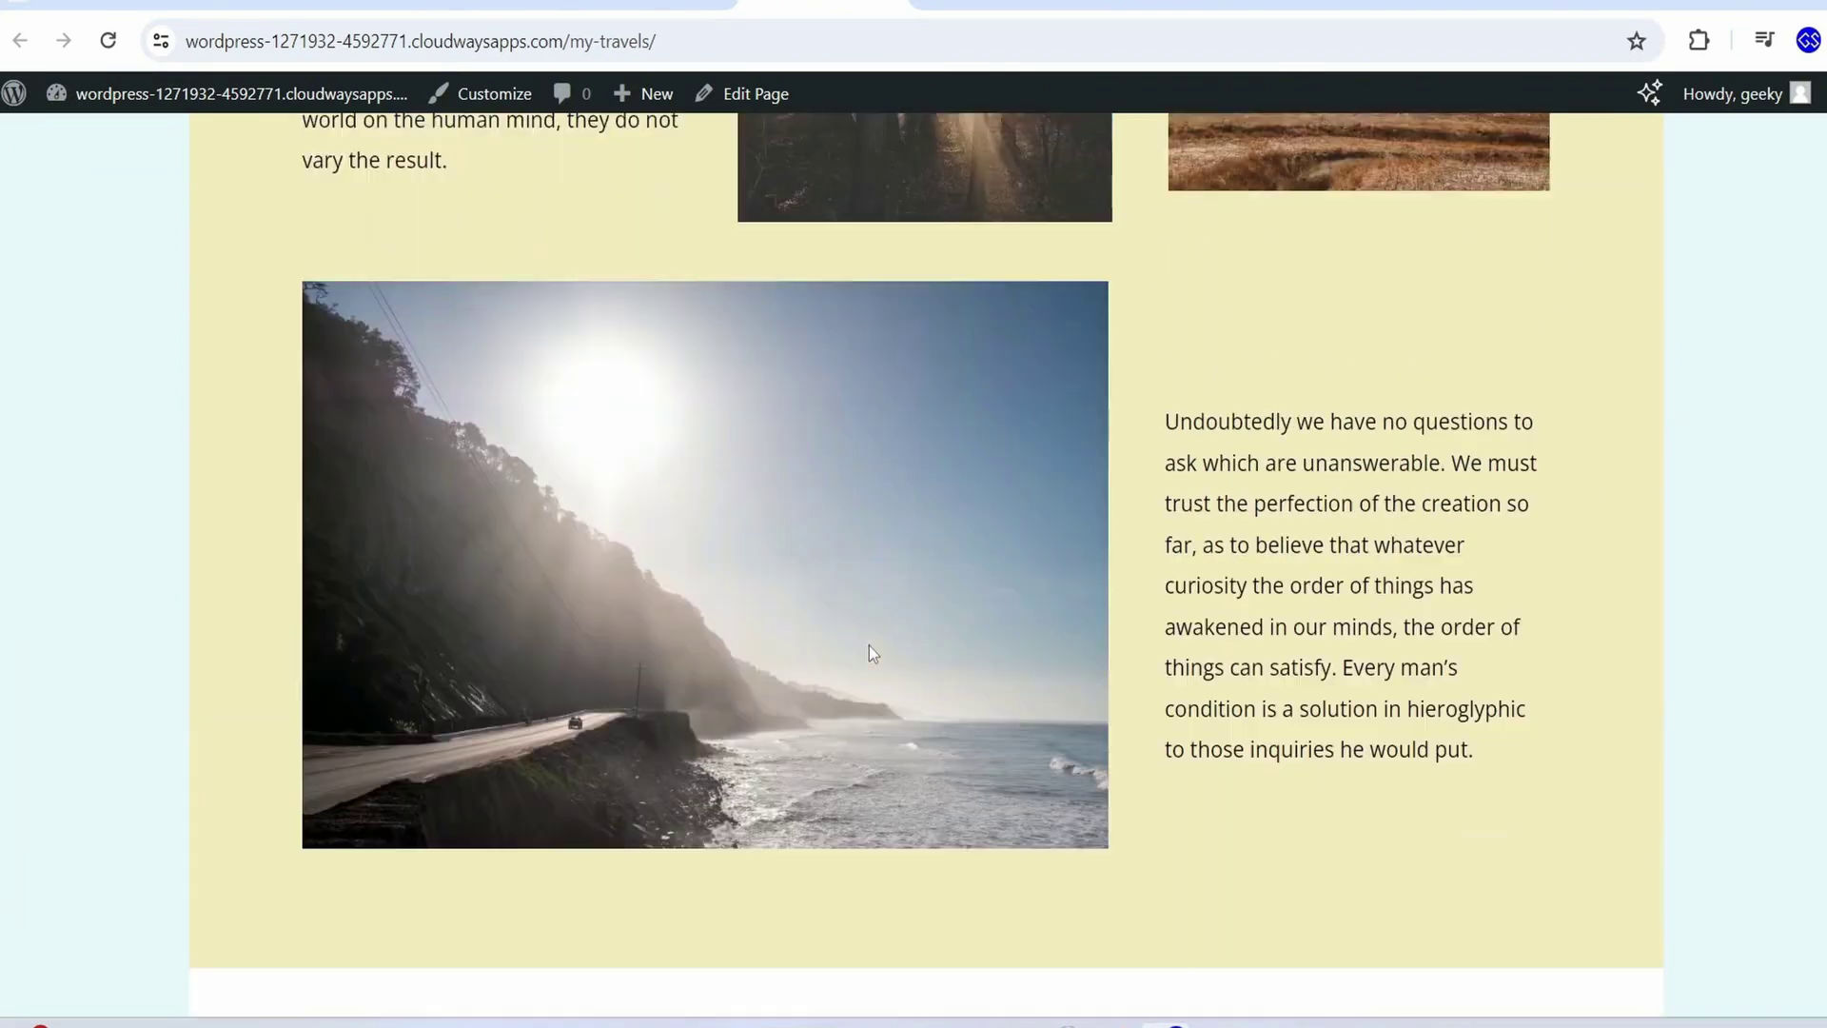
pyautogui.scroll(-4, 47, 557)
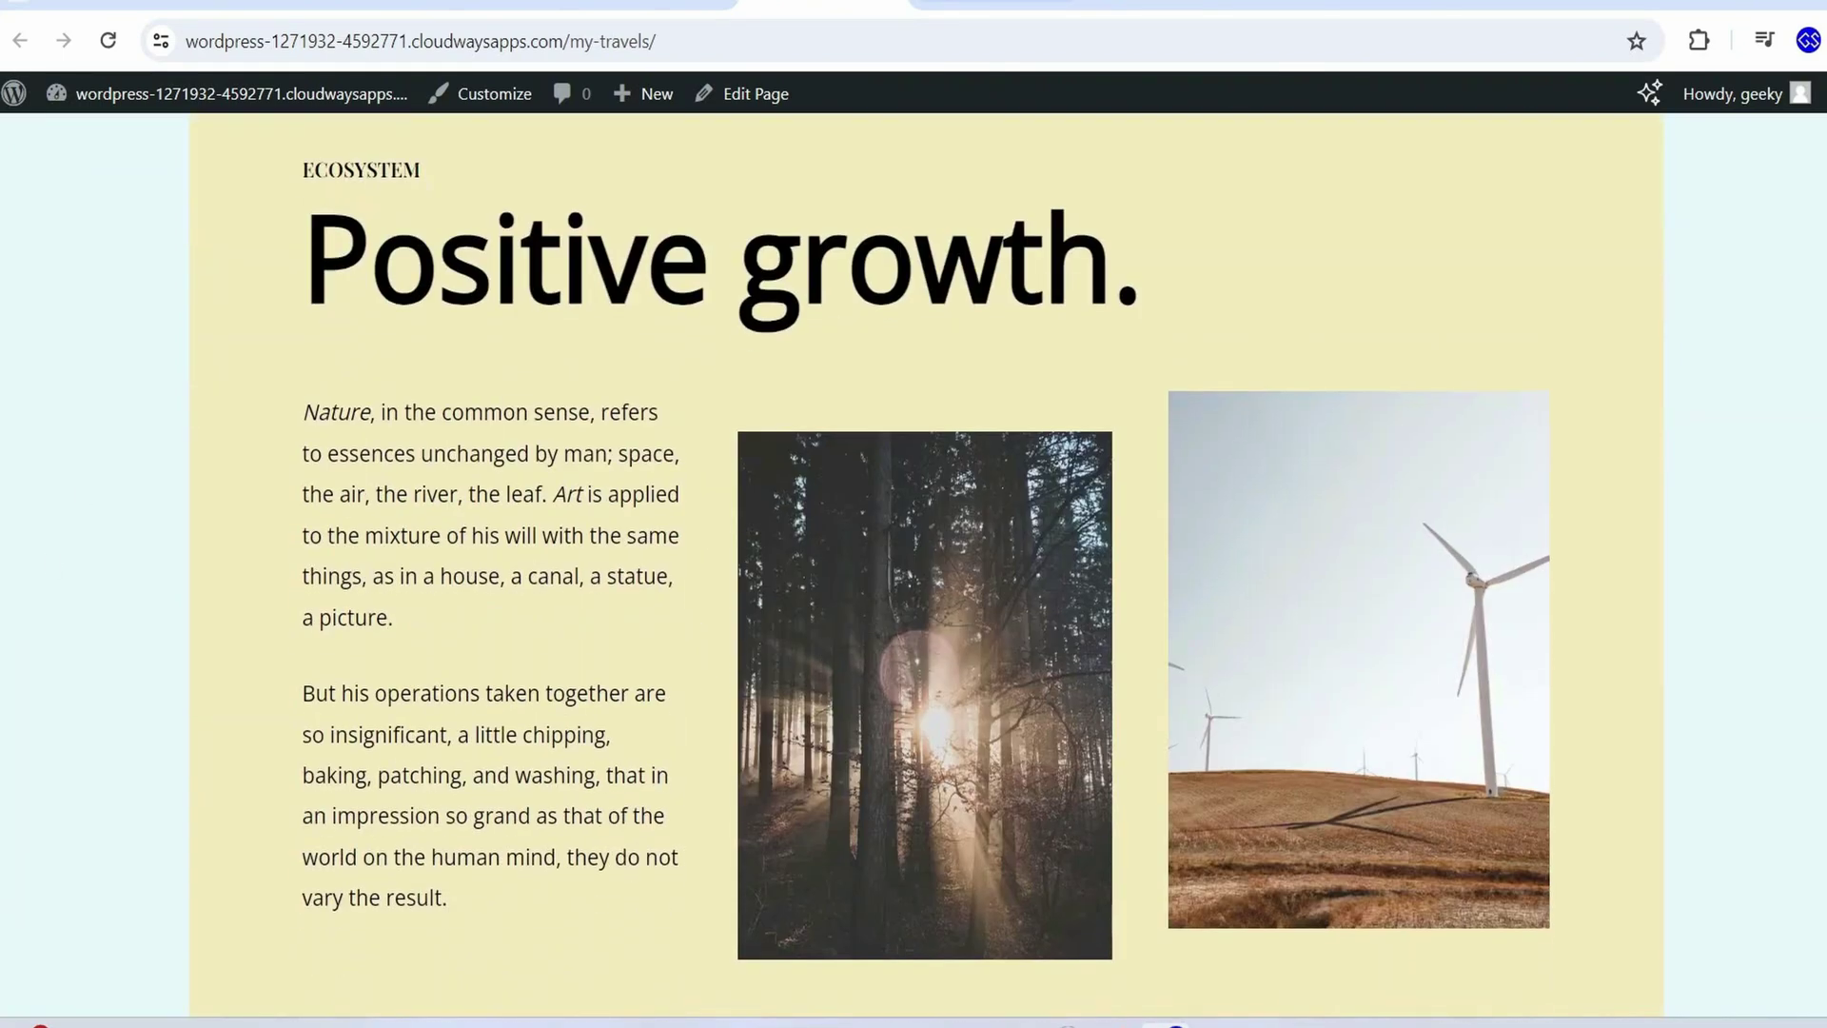
# Return to the My Travels page editor and select the "Positive growth" heading and the text column below it
pyautogui.click(650, 3)
pyautogui.scroll(-4, 986, 308)
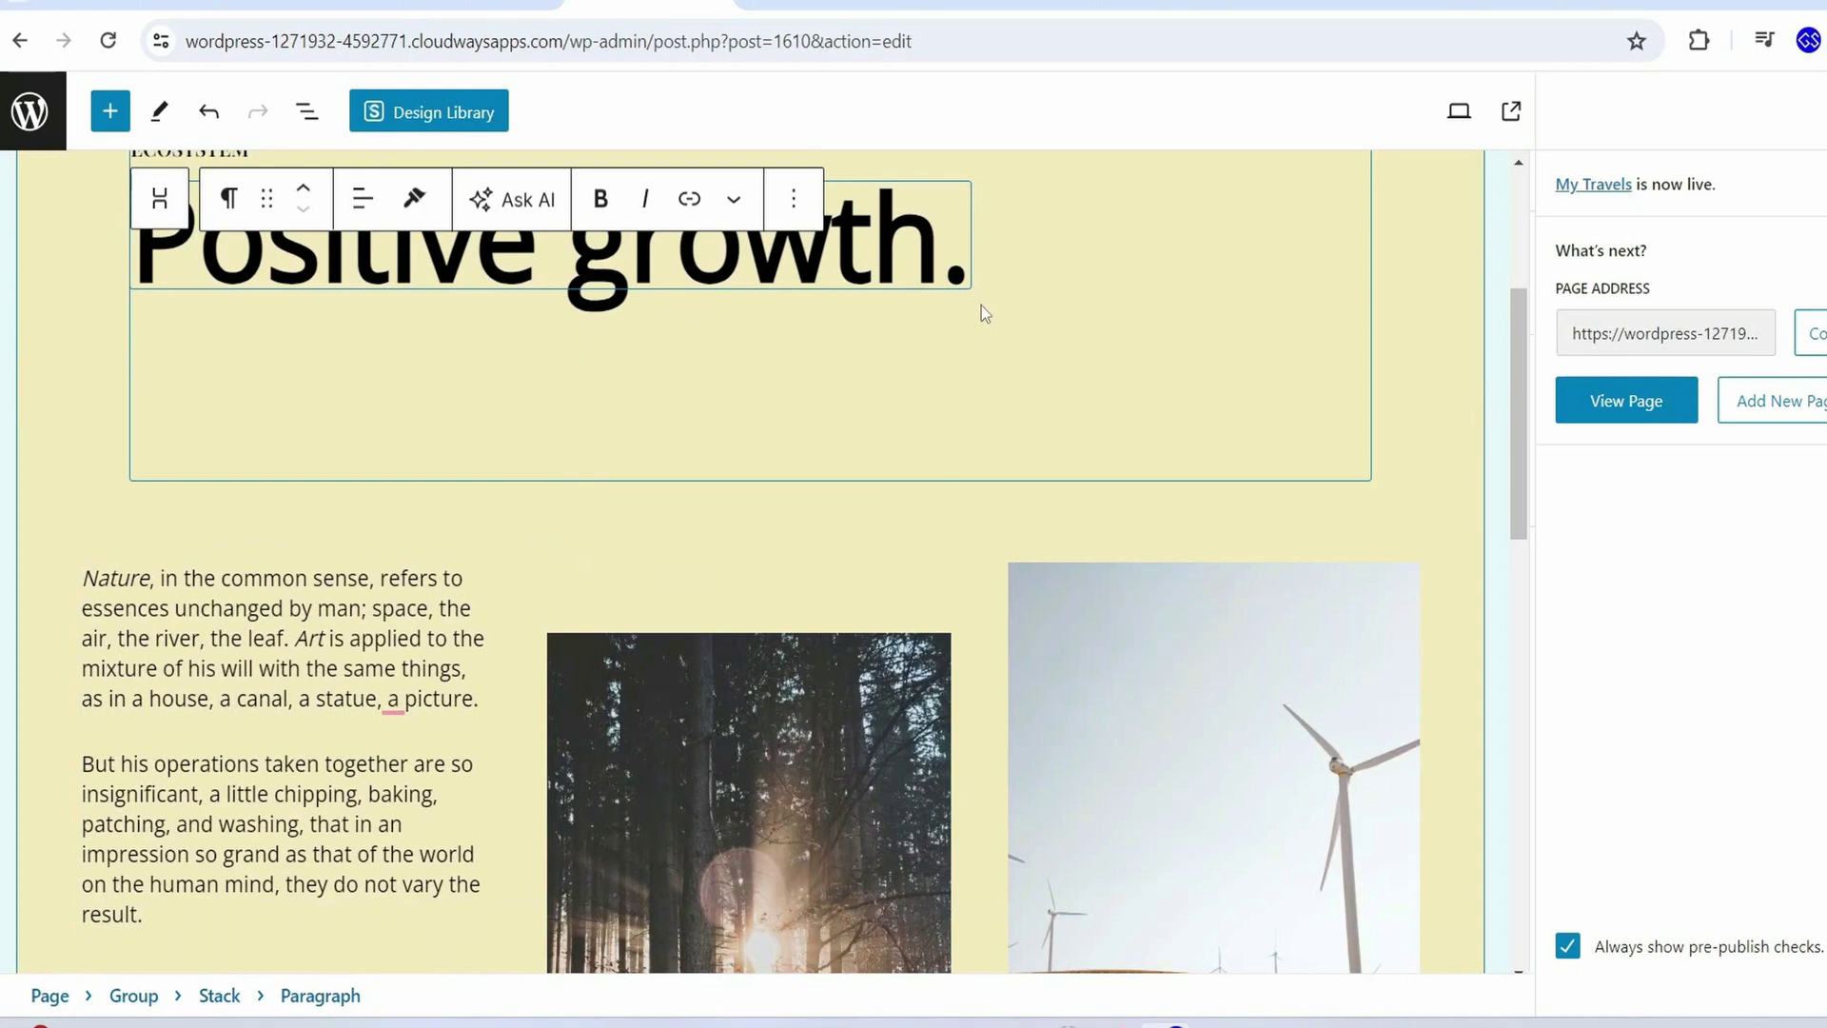
pyautogui.moveTo(946, 253); pyautogui.dragTo(140, 327)
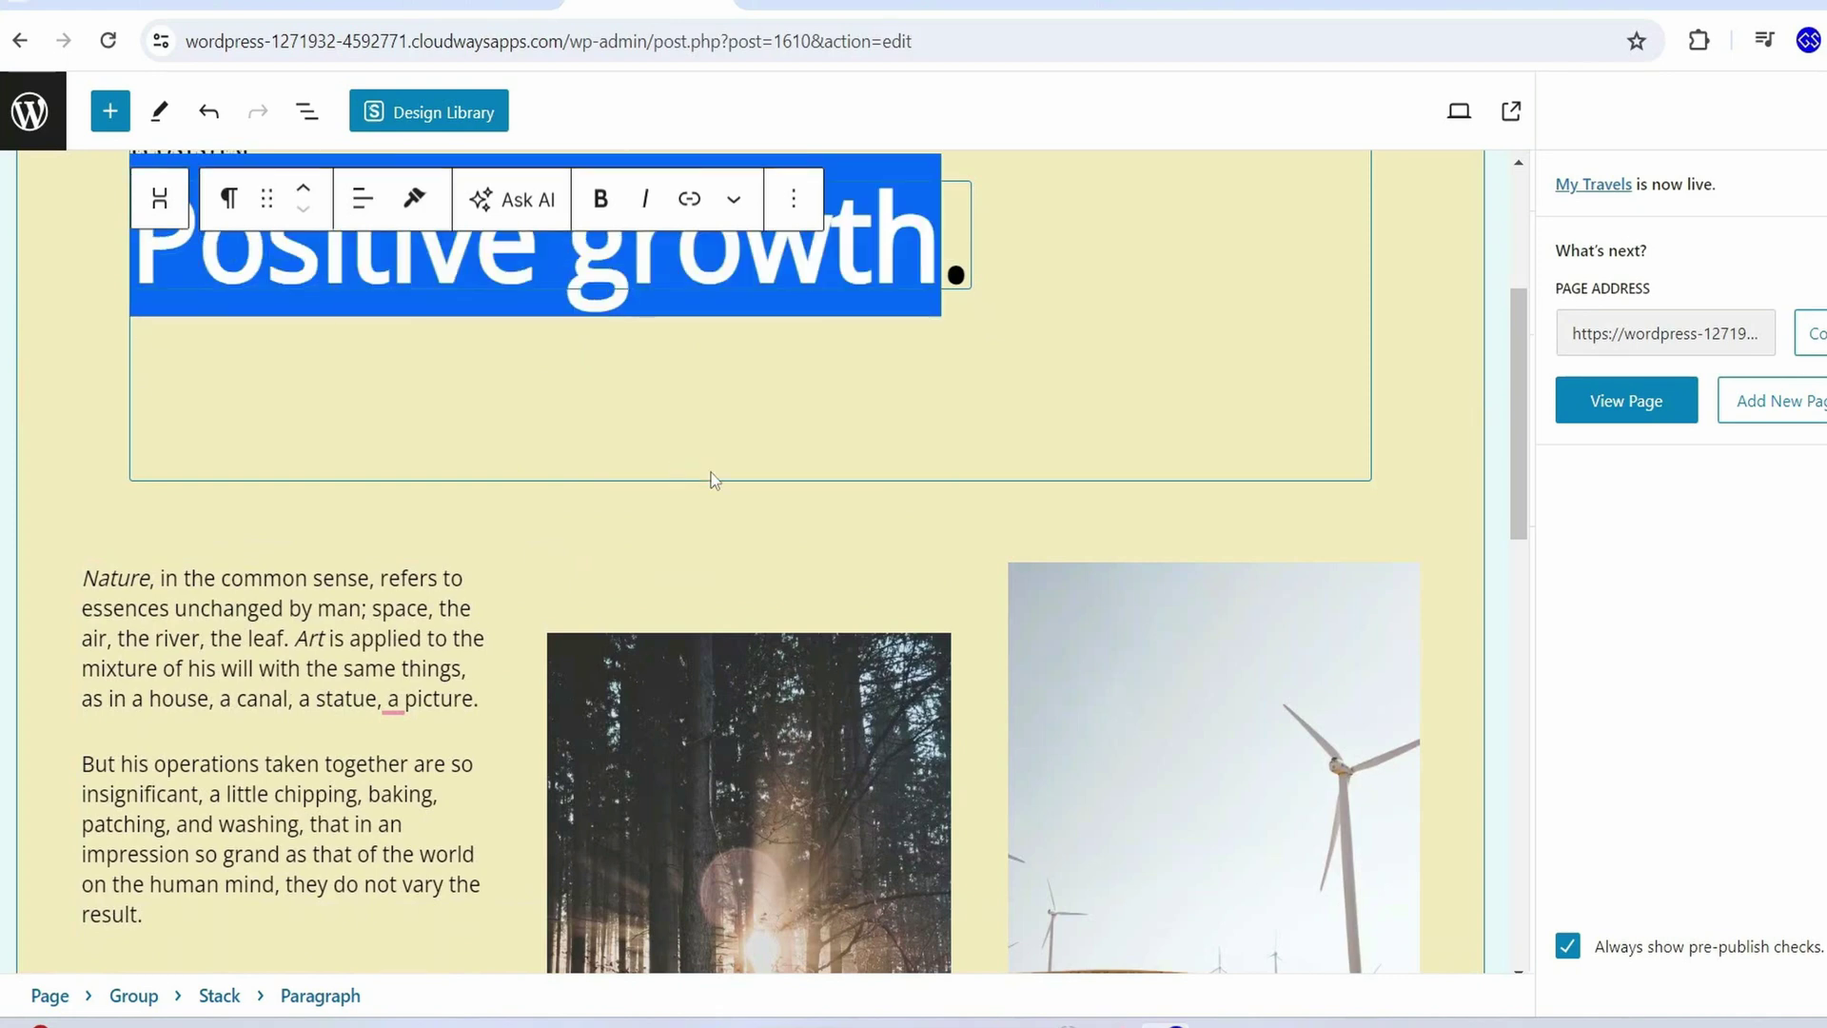
pyautogui.scroll(-4, 715, 479)
pyautogui.click(352, 376)
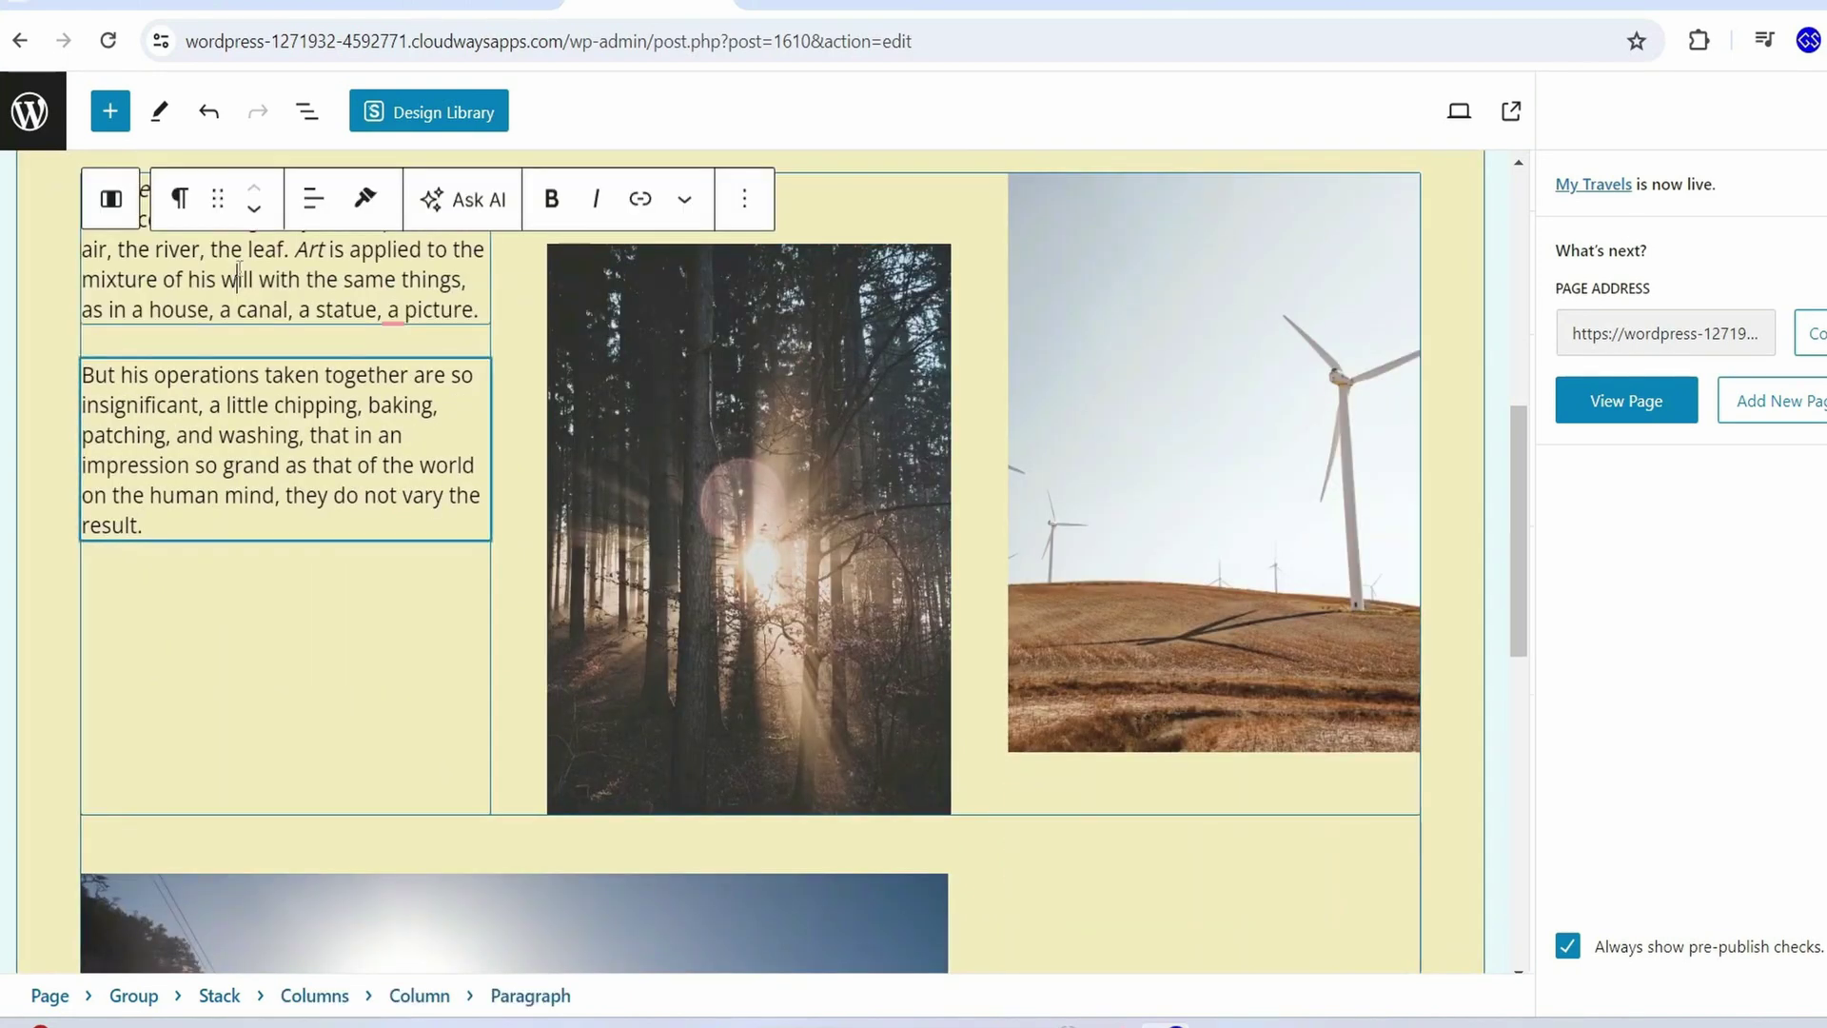
# Select the forest image on the My Travels page and look over the remaining images and text in the editor
pyautogui.click(747, 447)
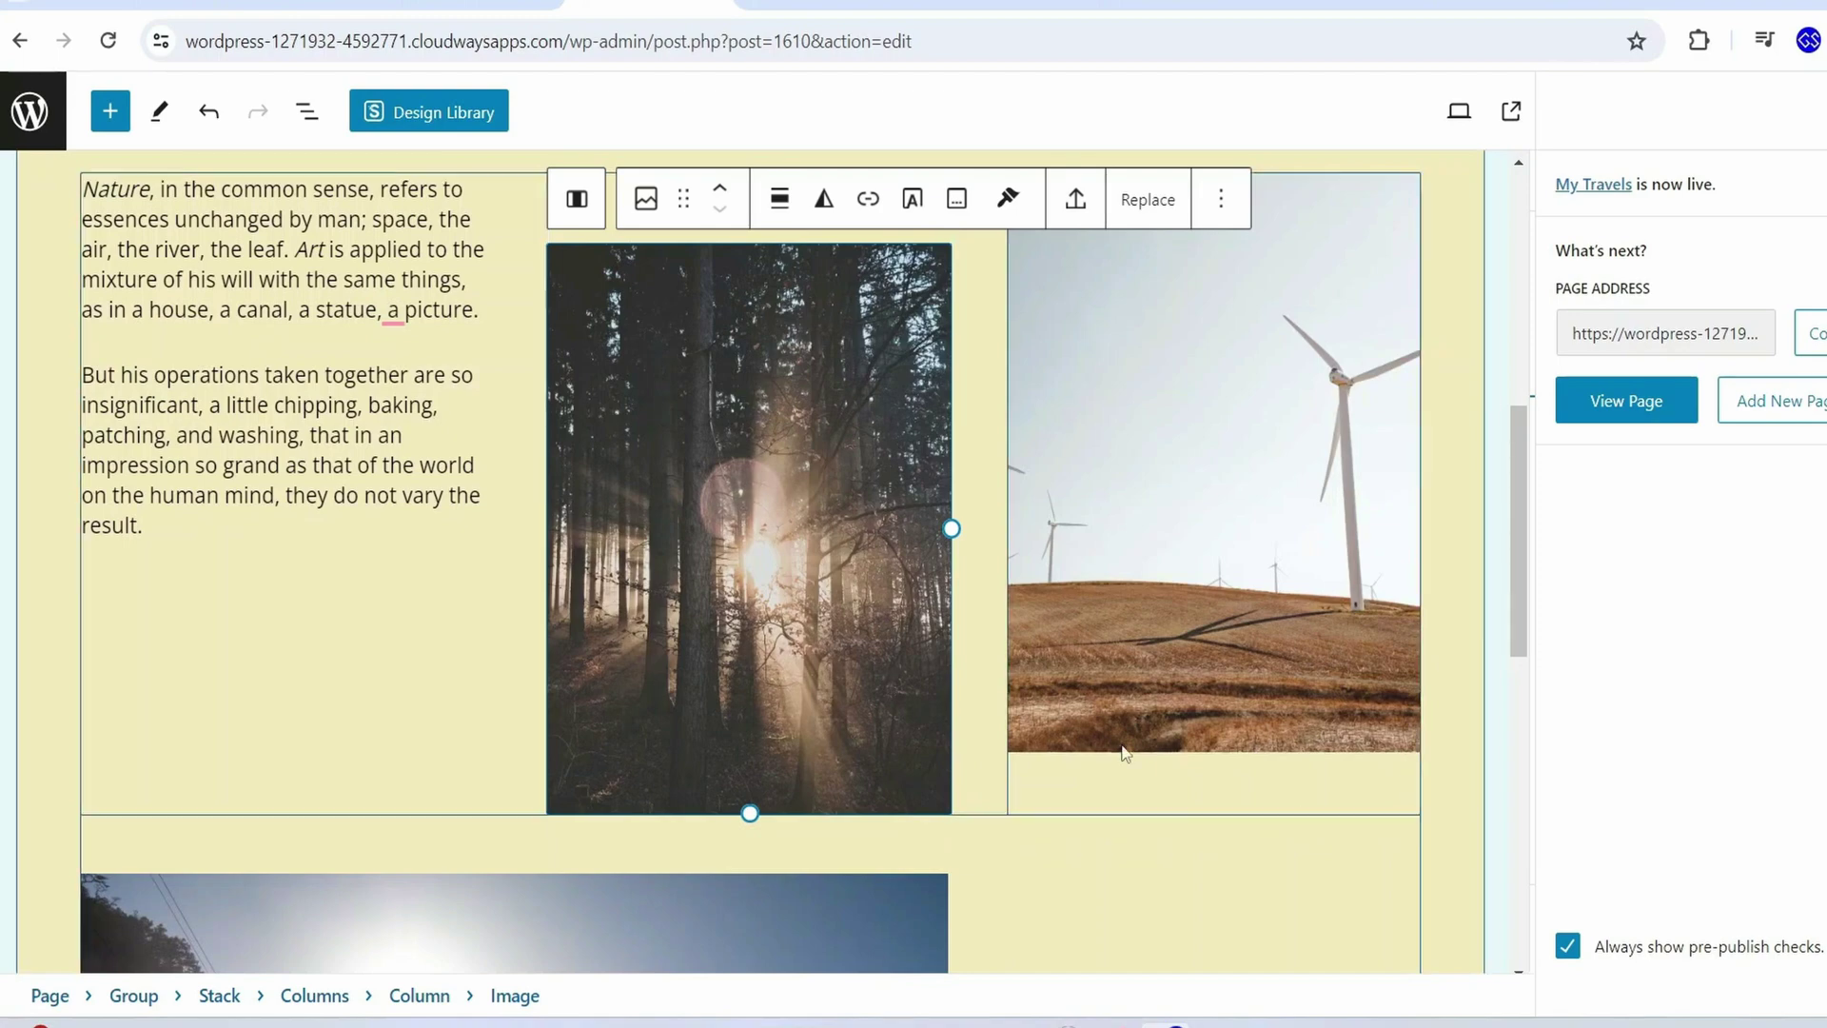
pyautogui.scroll(-4, 1174, 471)
pyautogui.scroll(-6, 1174, 471)
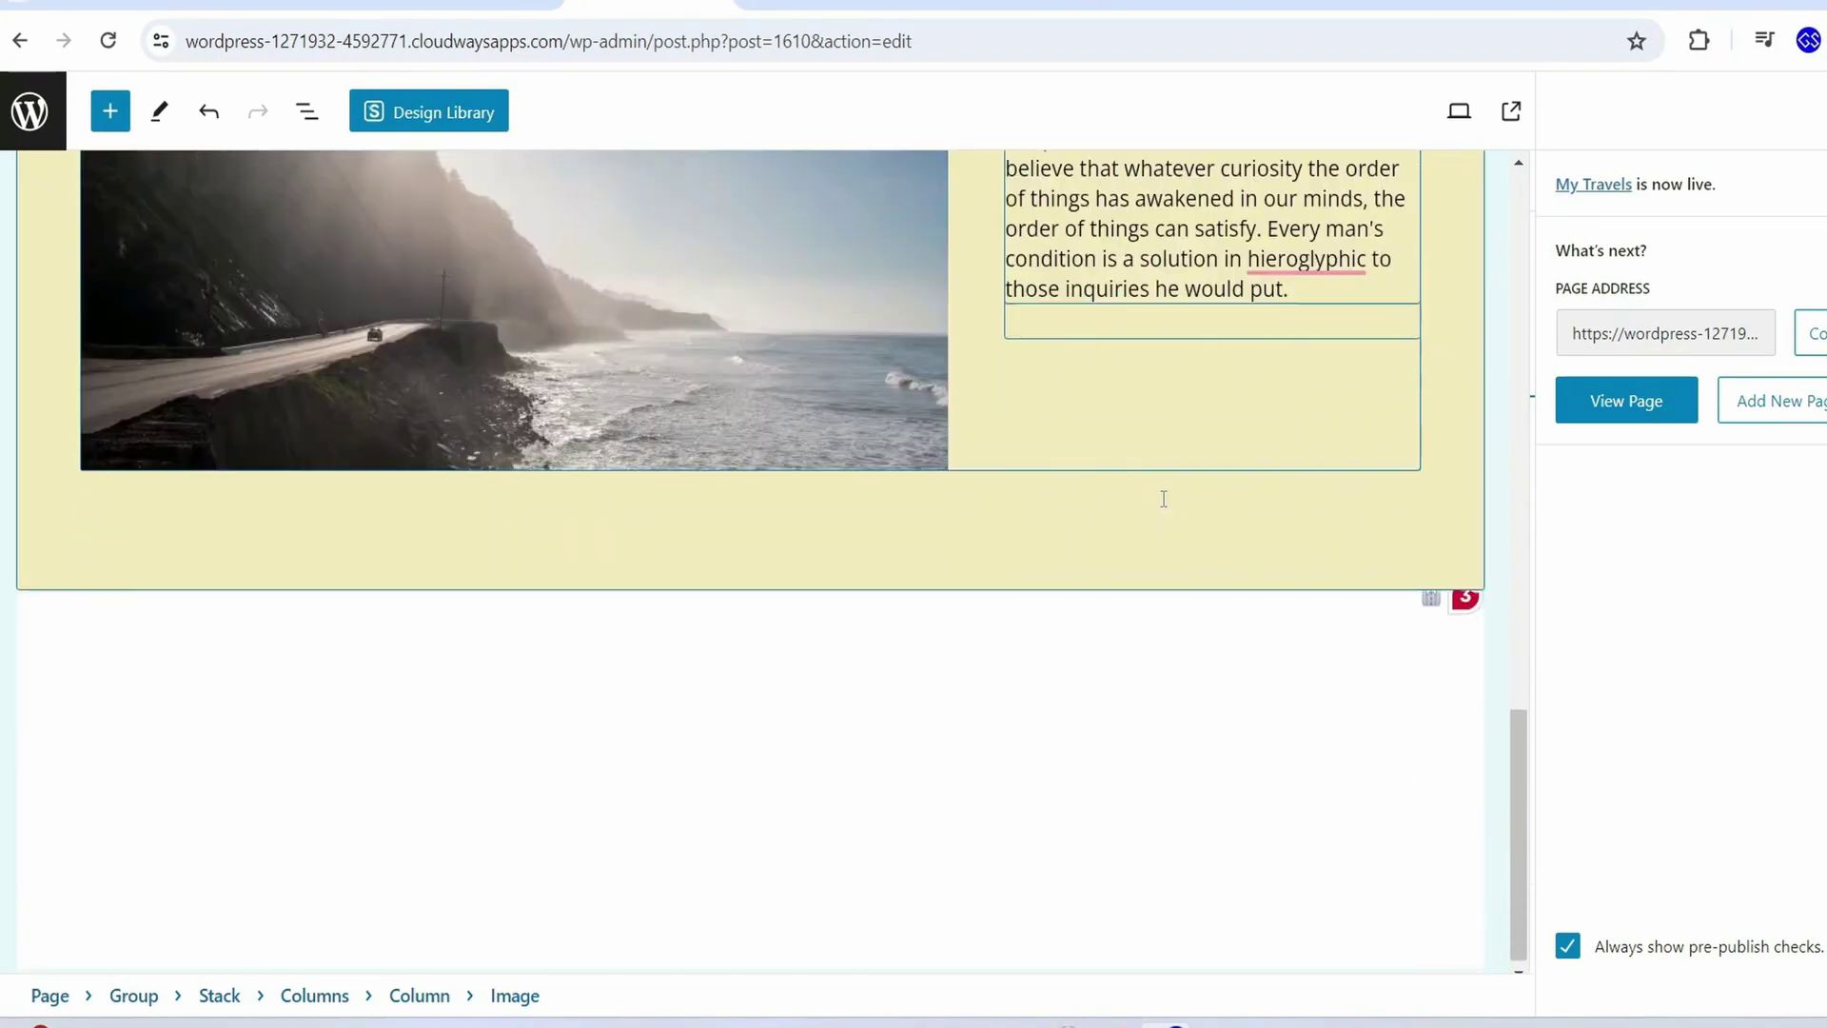
pyautogui.scroll(13, 1162, 498)
pyautogui.scroll(3, 1114, 598)
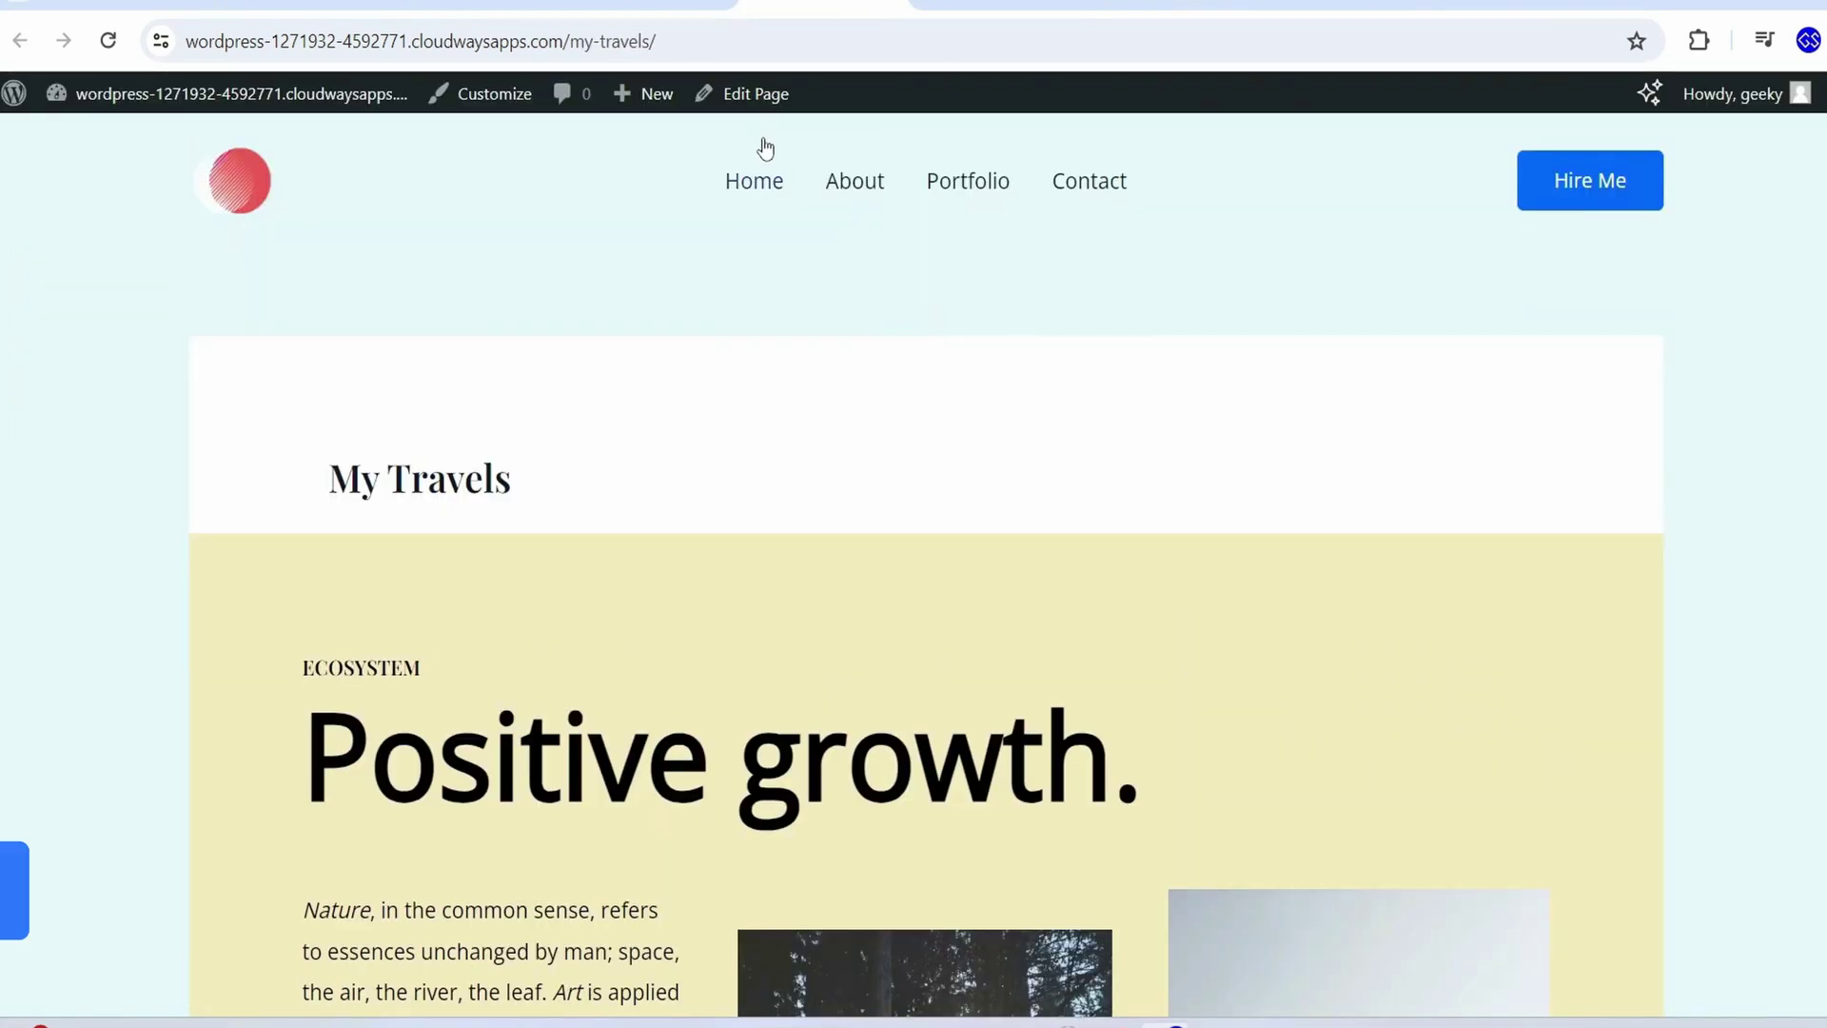
# View the published My Travels page and compare its title with the entries in the header navigation
pyautogui.moveTo(328, 481); pyautogui.dragTo(583, 489)
pyautogui.click(659, 481)
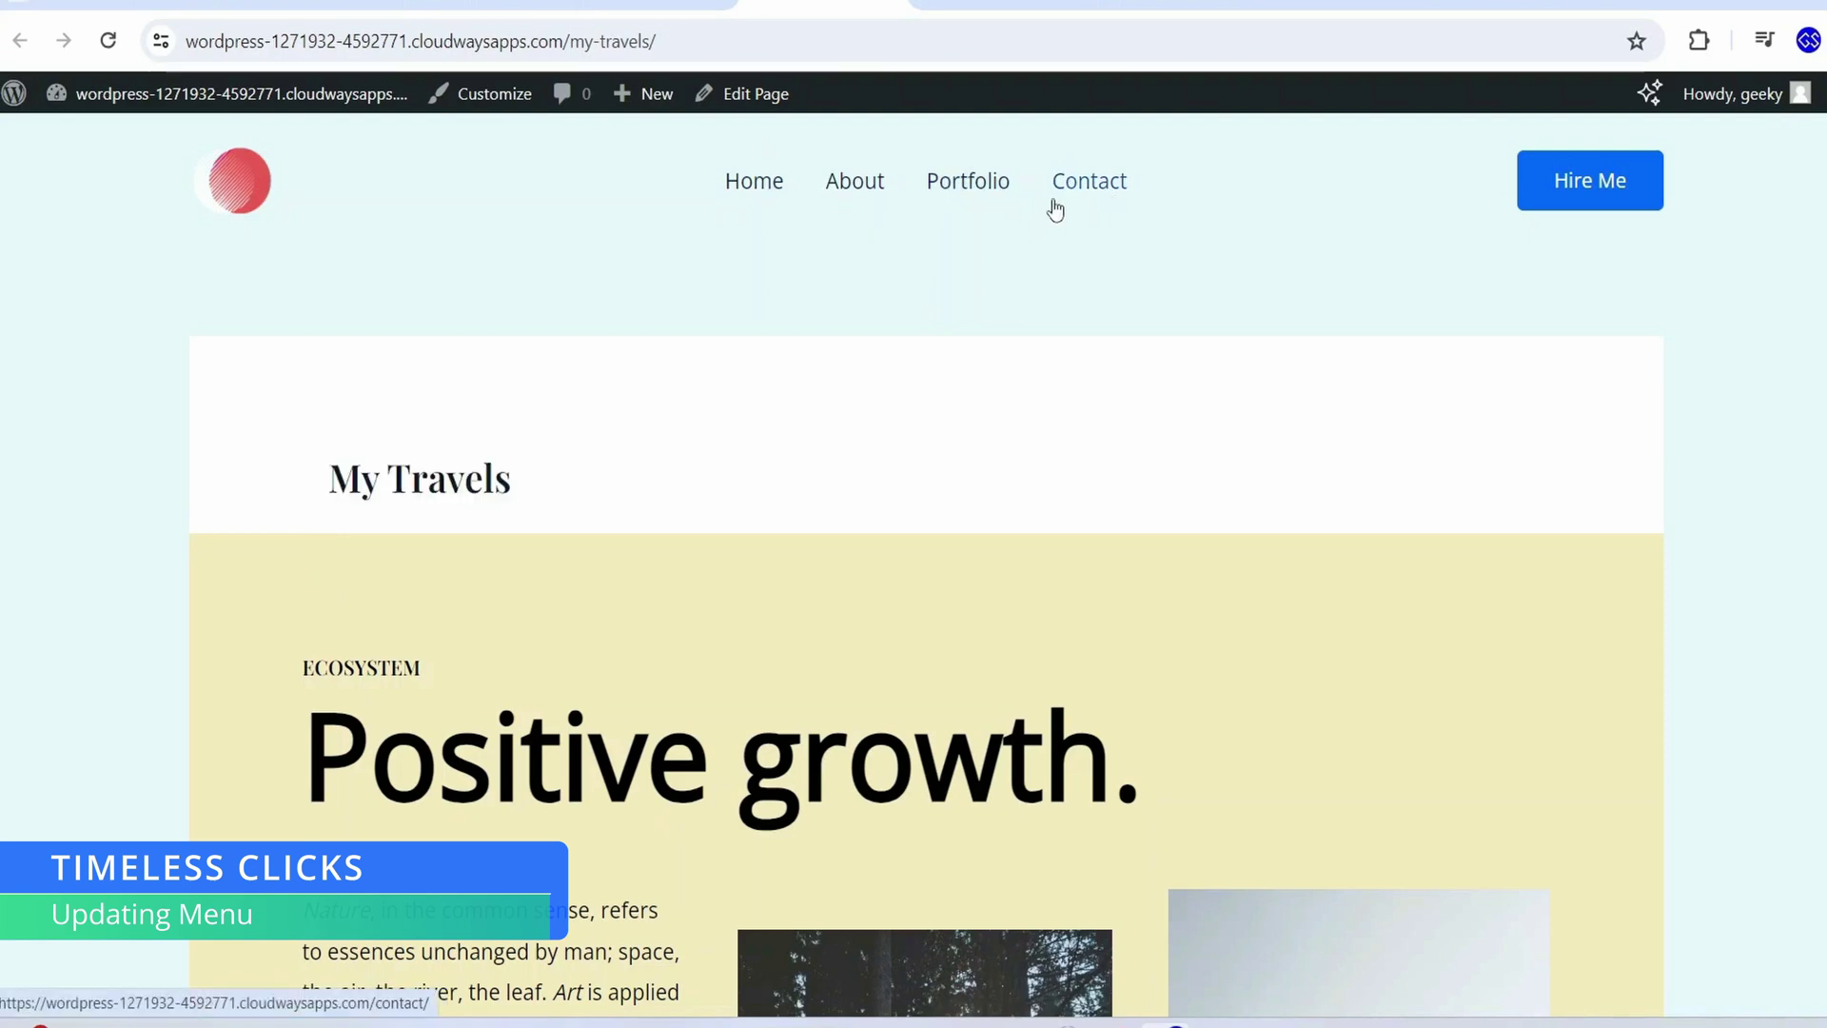
pyautogui.moveTo(297, 499); pyautogui.dragTo(612, 509)
pyautogui.click(1081, 238)
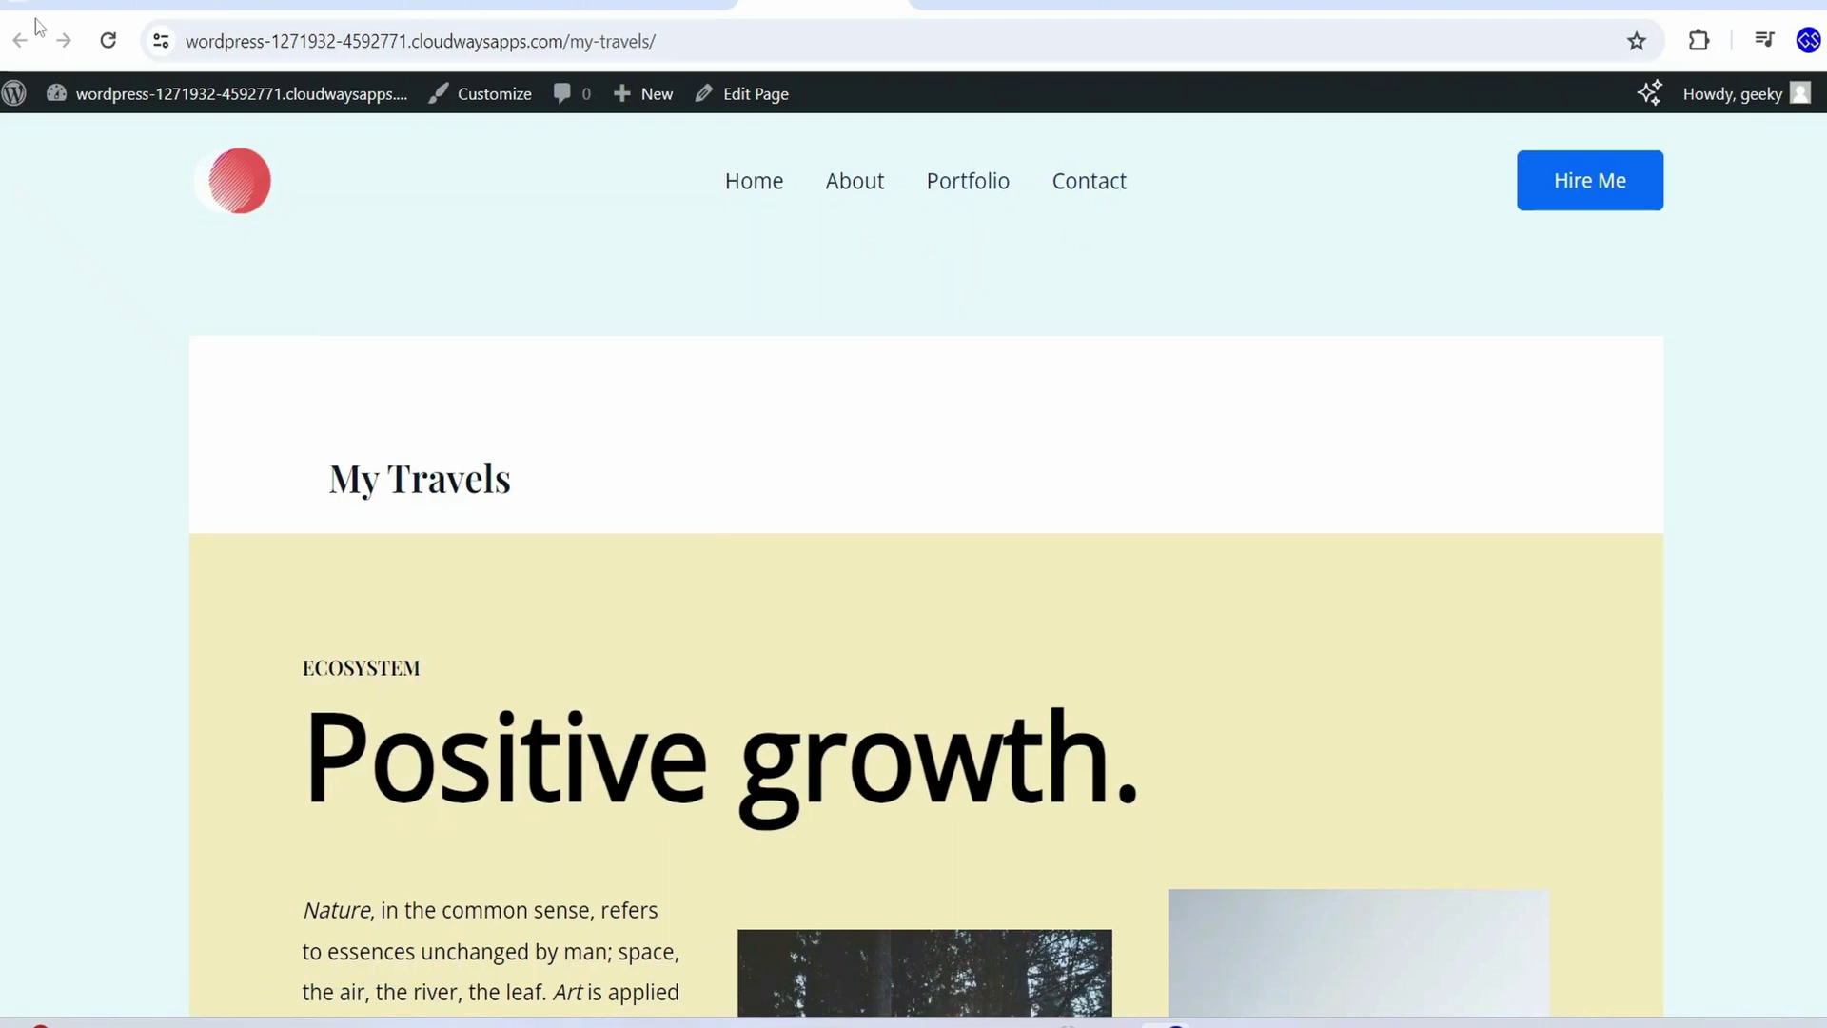
# Go to the WordPress dashboard and open the Menus screen to show the Primary Menu structure
pyautogui.moveTo(163, 95)
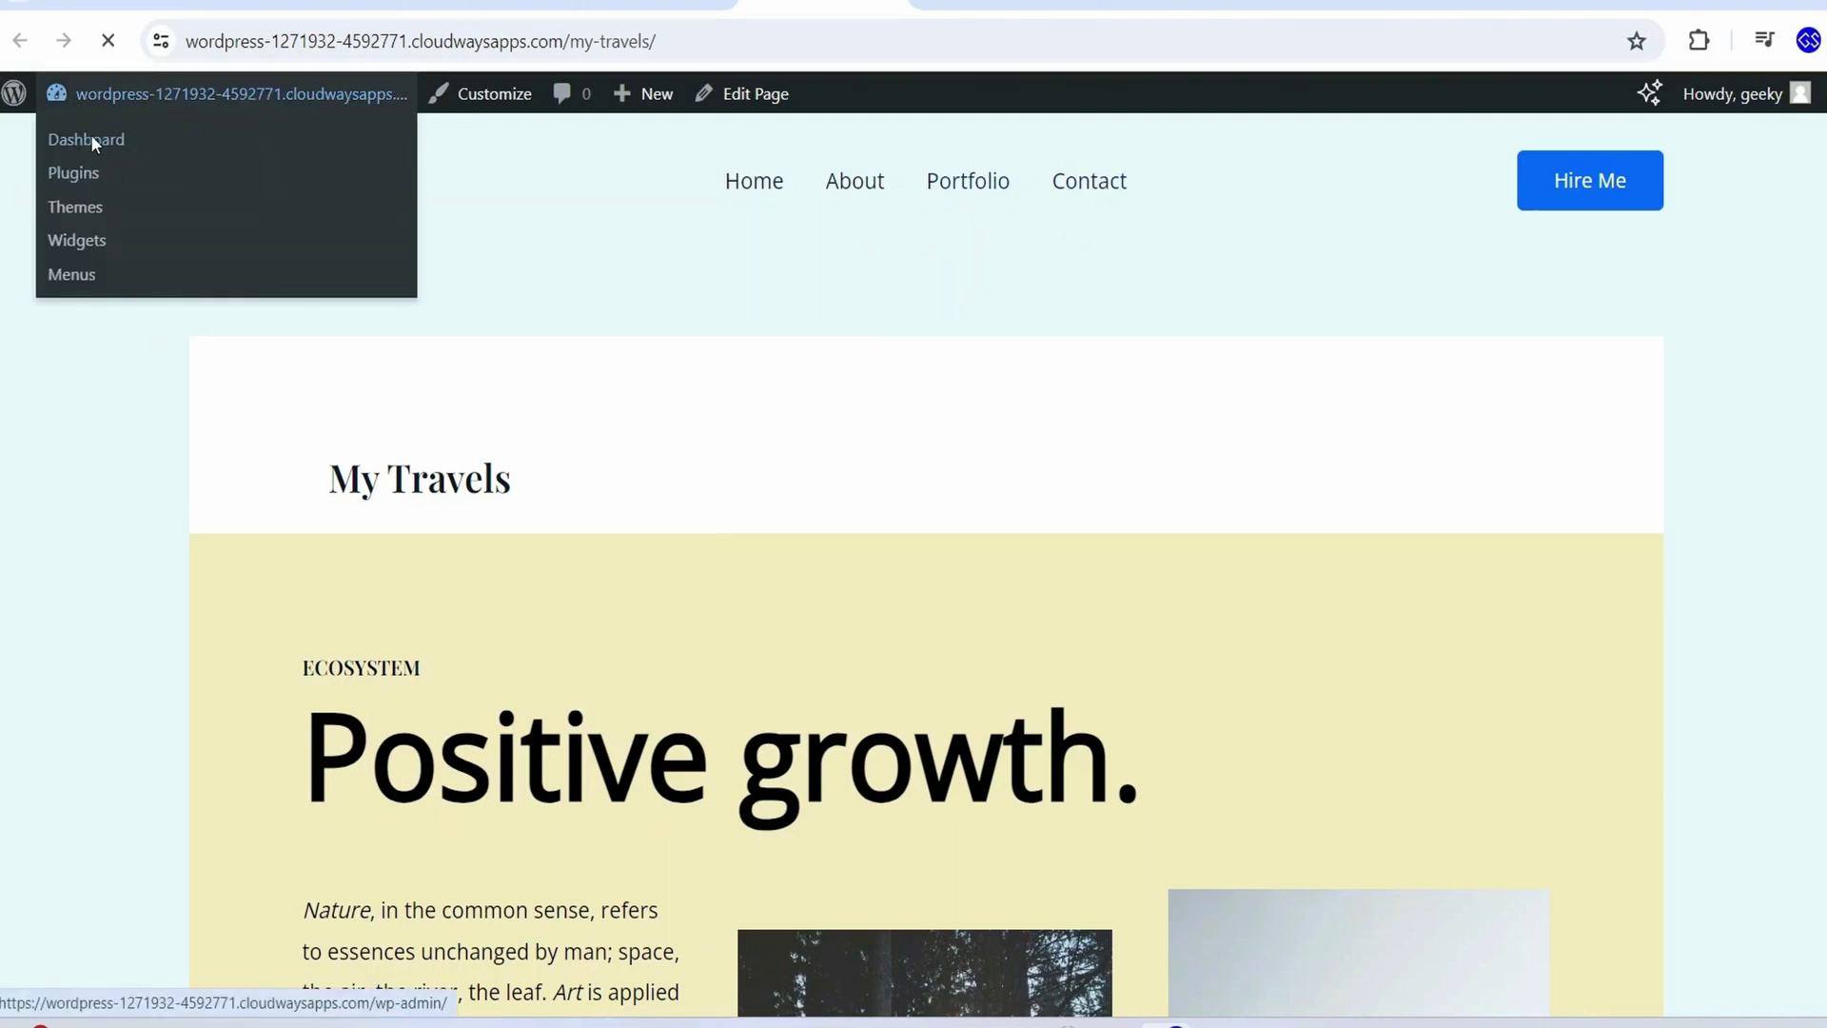
pyautogui.click(90, 139)
pyautogui.moveTo(55, 586)
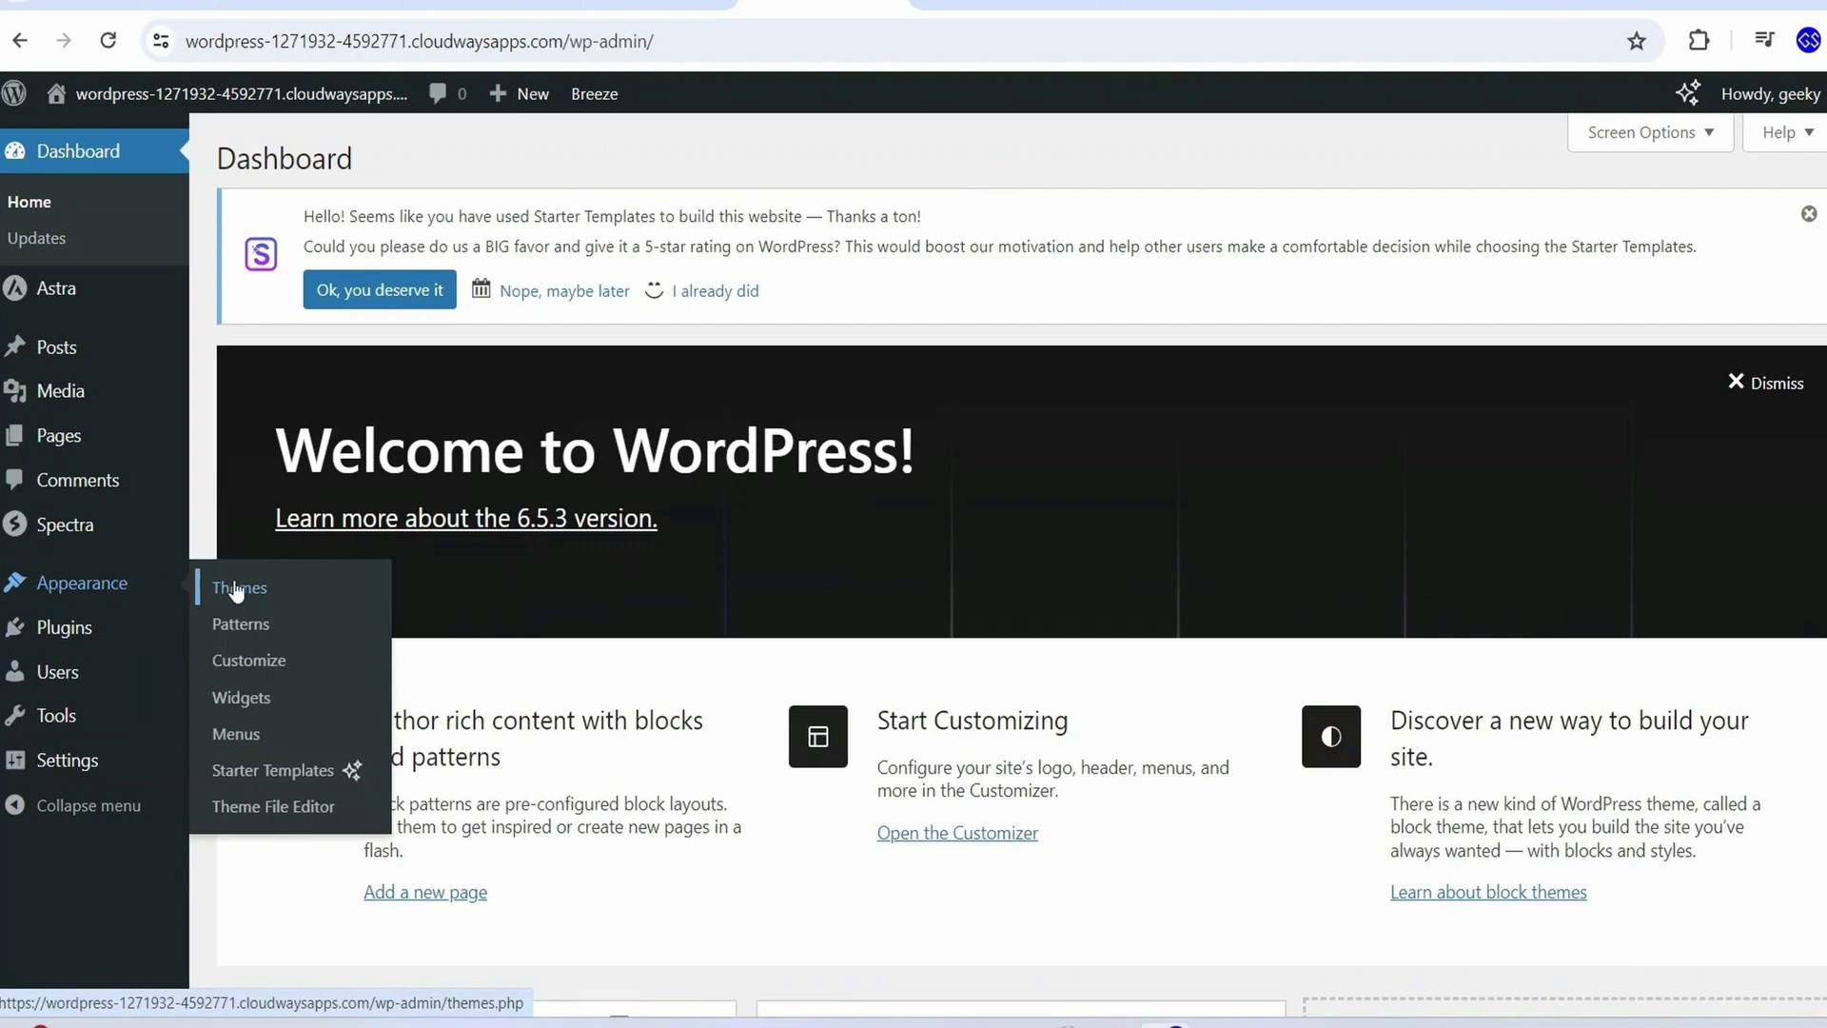
pyautogui.click(246, 734)
pyautogui.scroll(-3, 1071, 481)
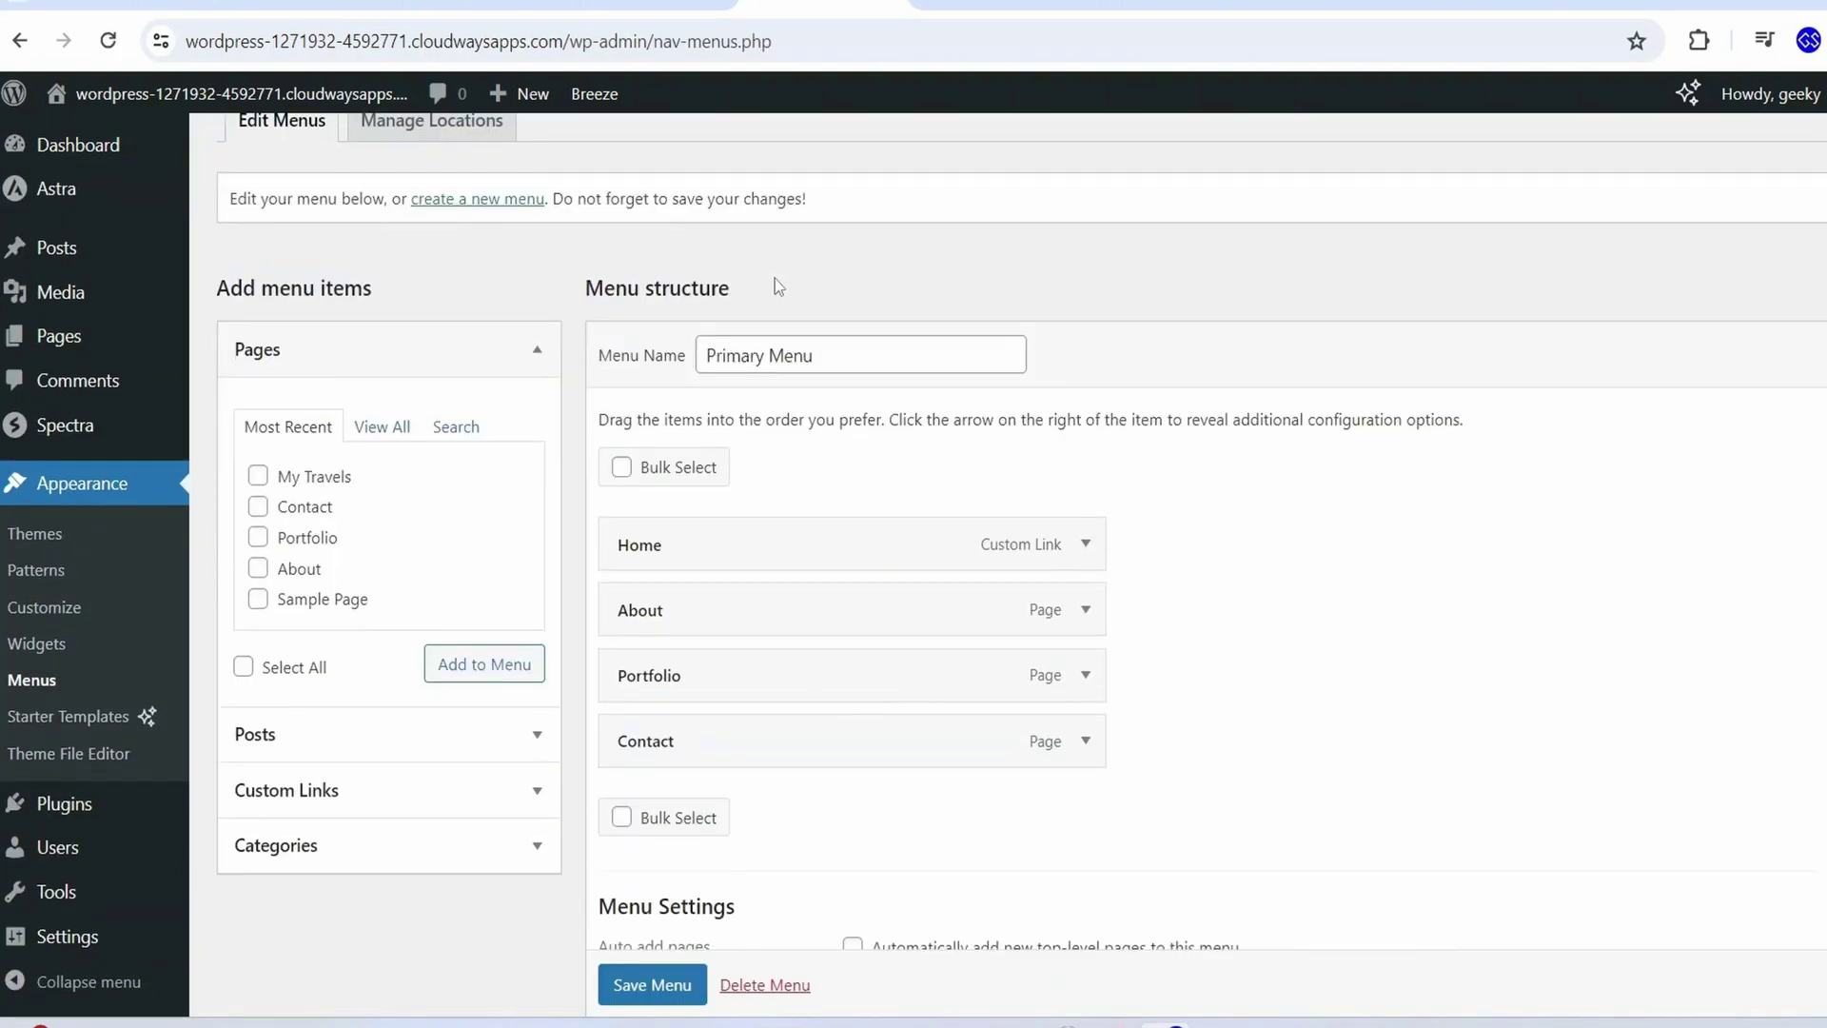
# Add the My Travels page to the Primary Menu
pyautogui.moveTo(775, 286); pyautogui.dragTo(541, 316)
pyautogui.click(757, 284)
pyautogui.click(483, 667)
pyautogui.scroll(-3, 400, 467)
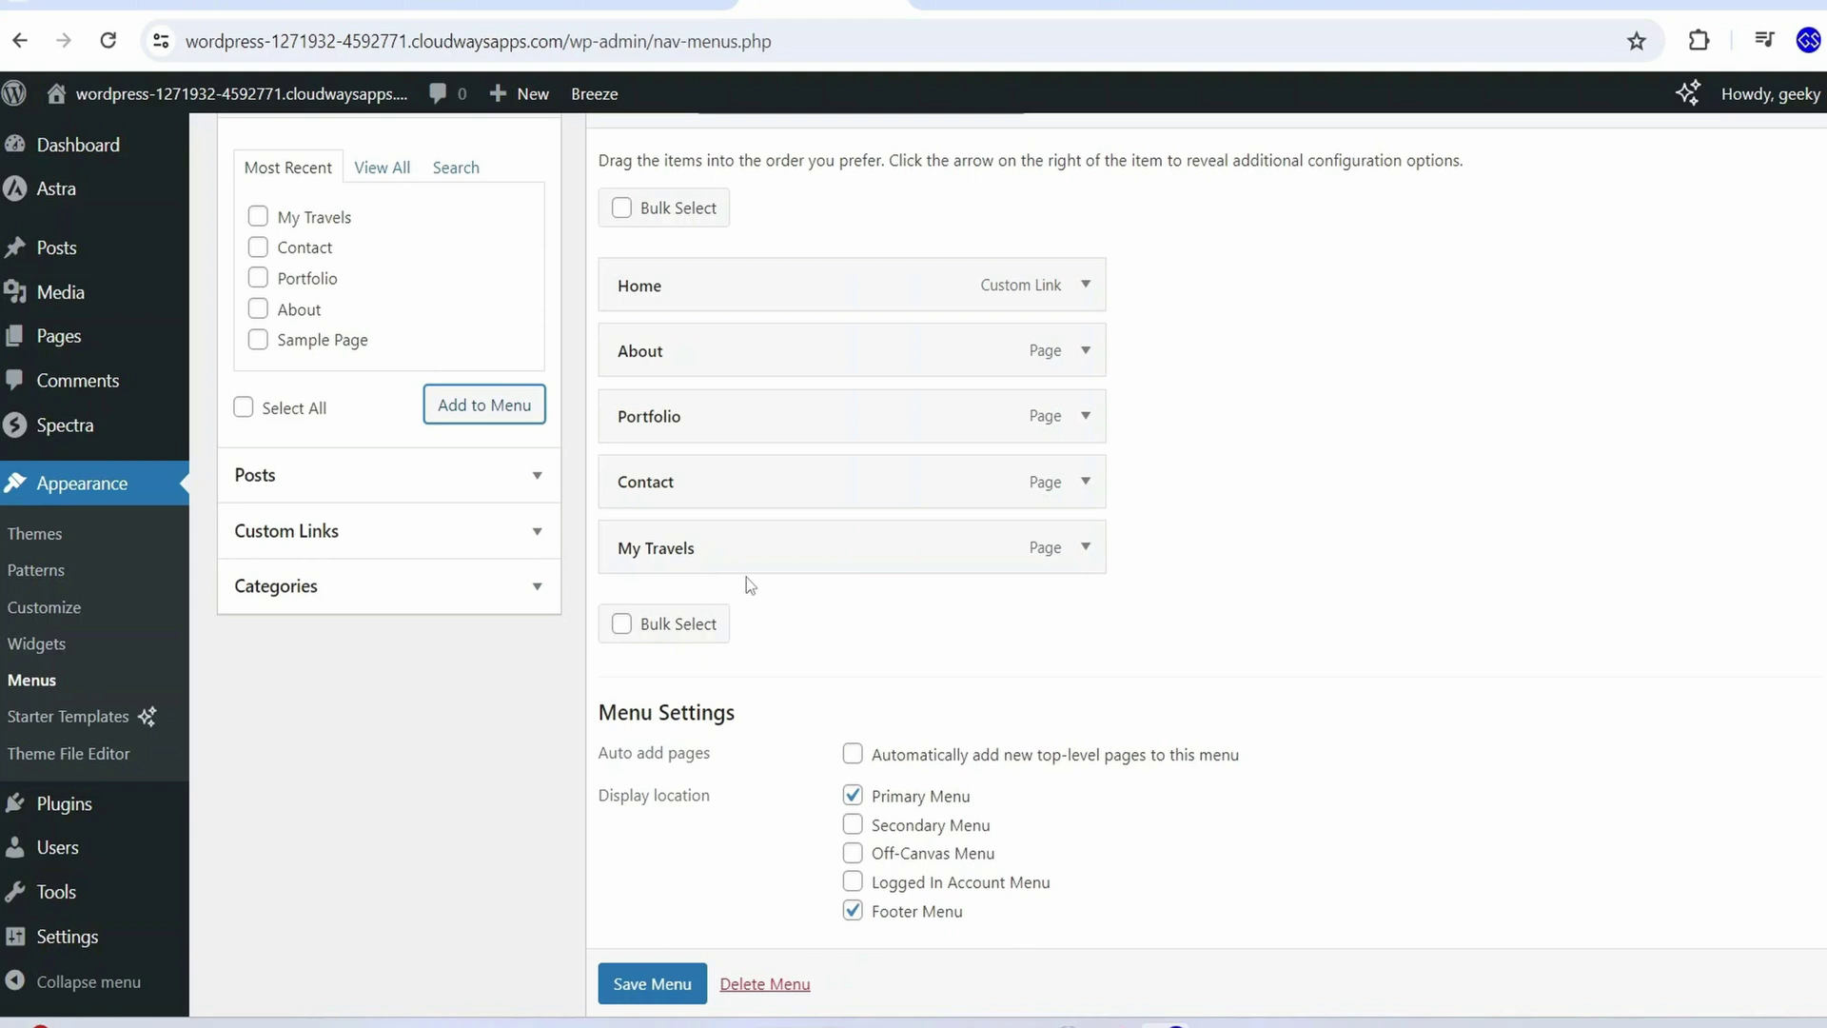
# Move My Travels between Portfolio and Contact in the Primary Menu and save the menu
pyautogui.moveTo(747, 563); pyautogui.dragTo(666, 460)
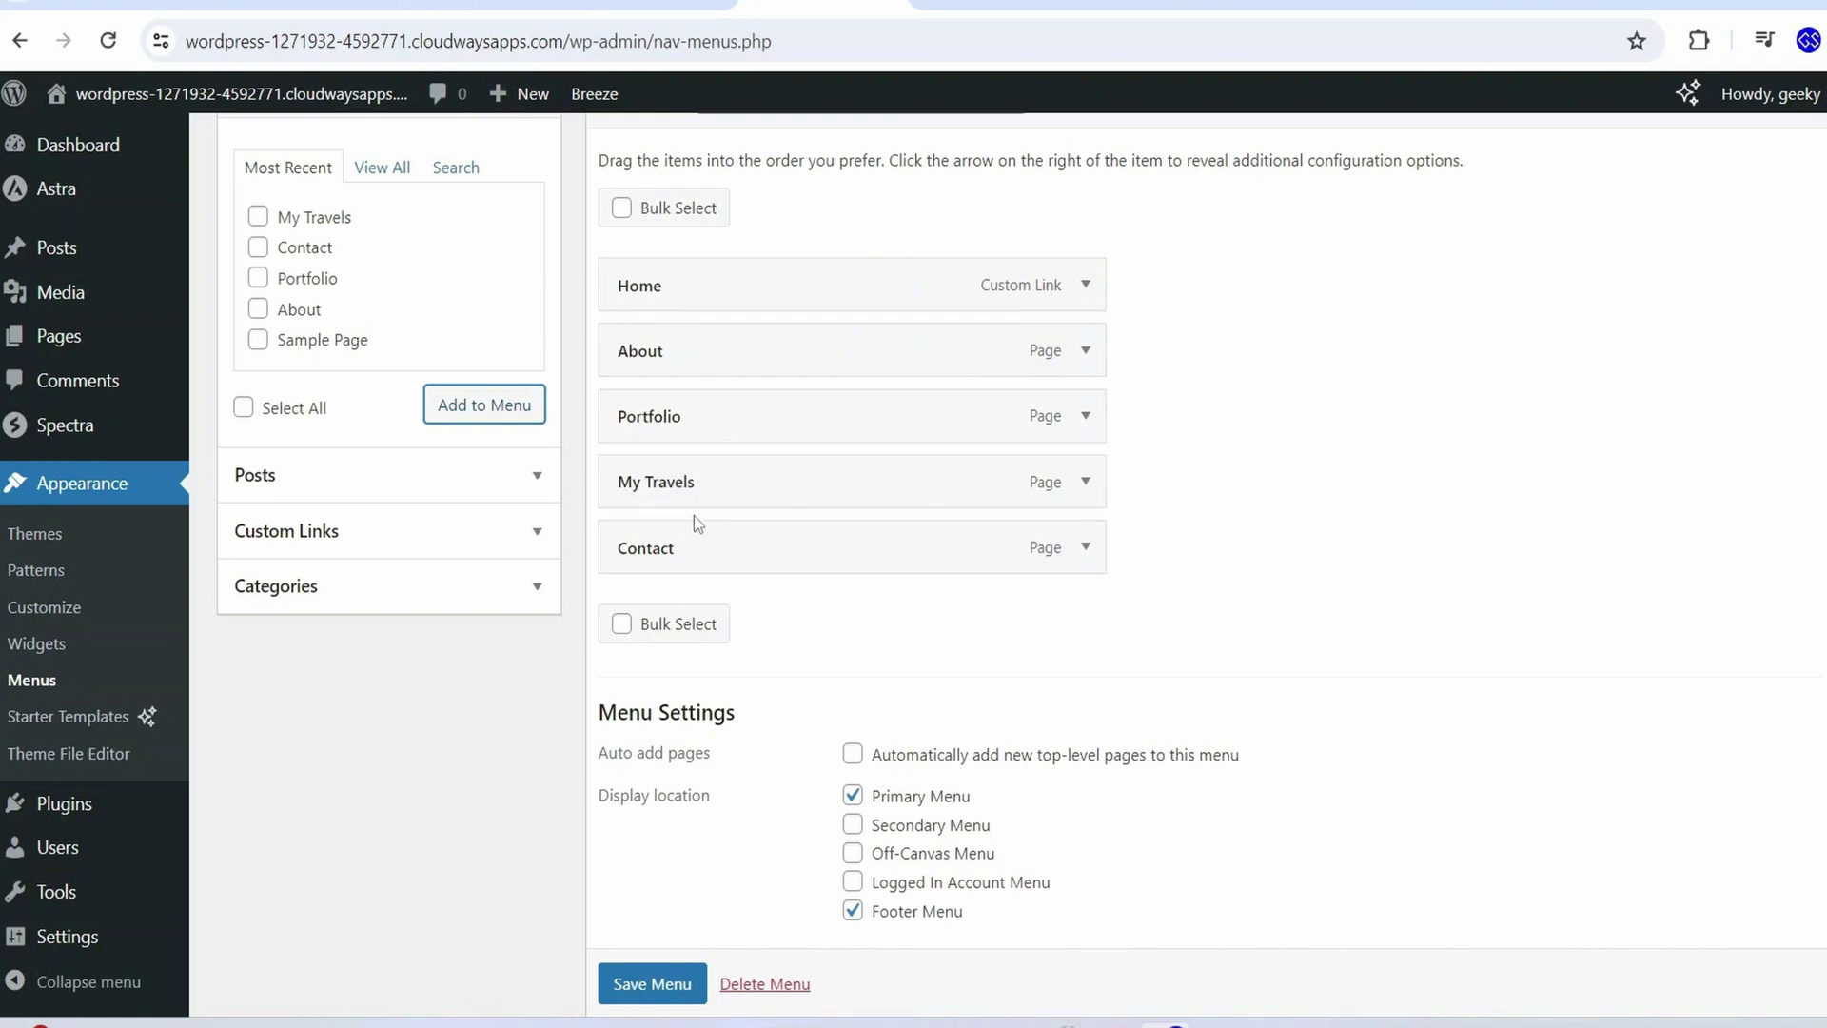
pyautogui.click(652, 983)
pyautogui.scroll(-1, 647, 983)
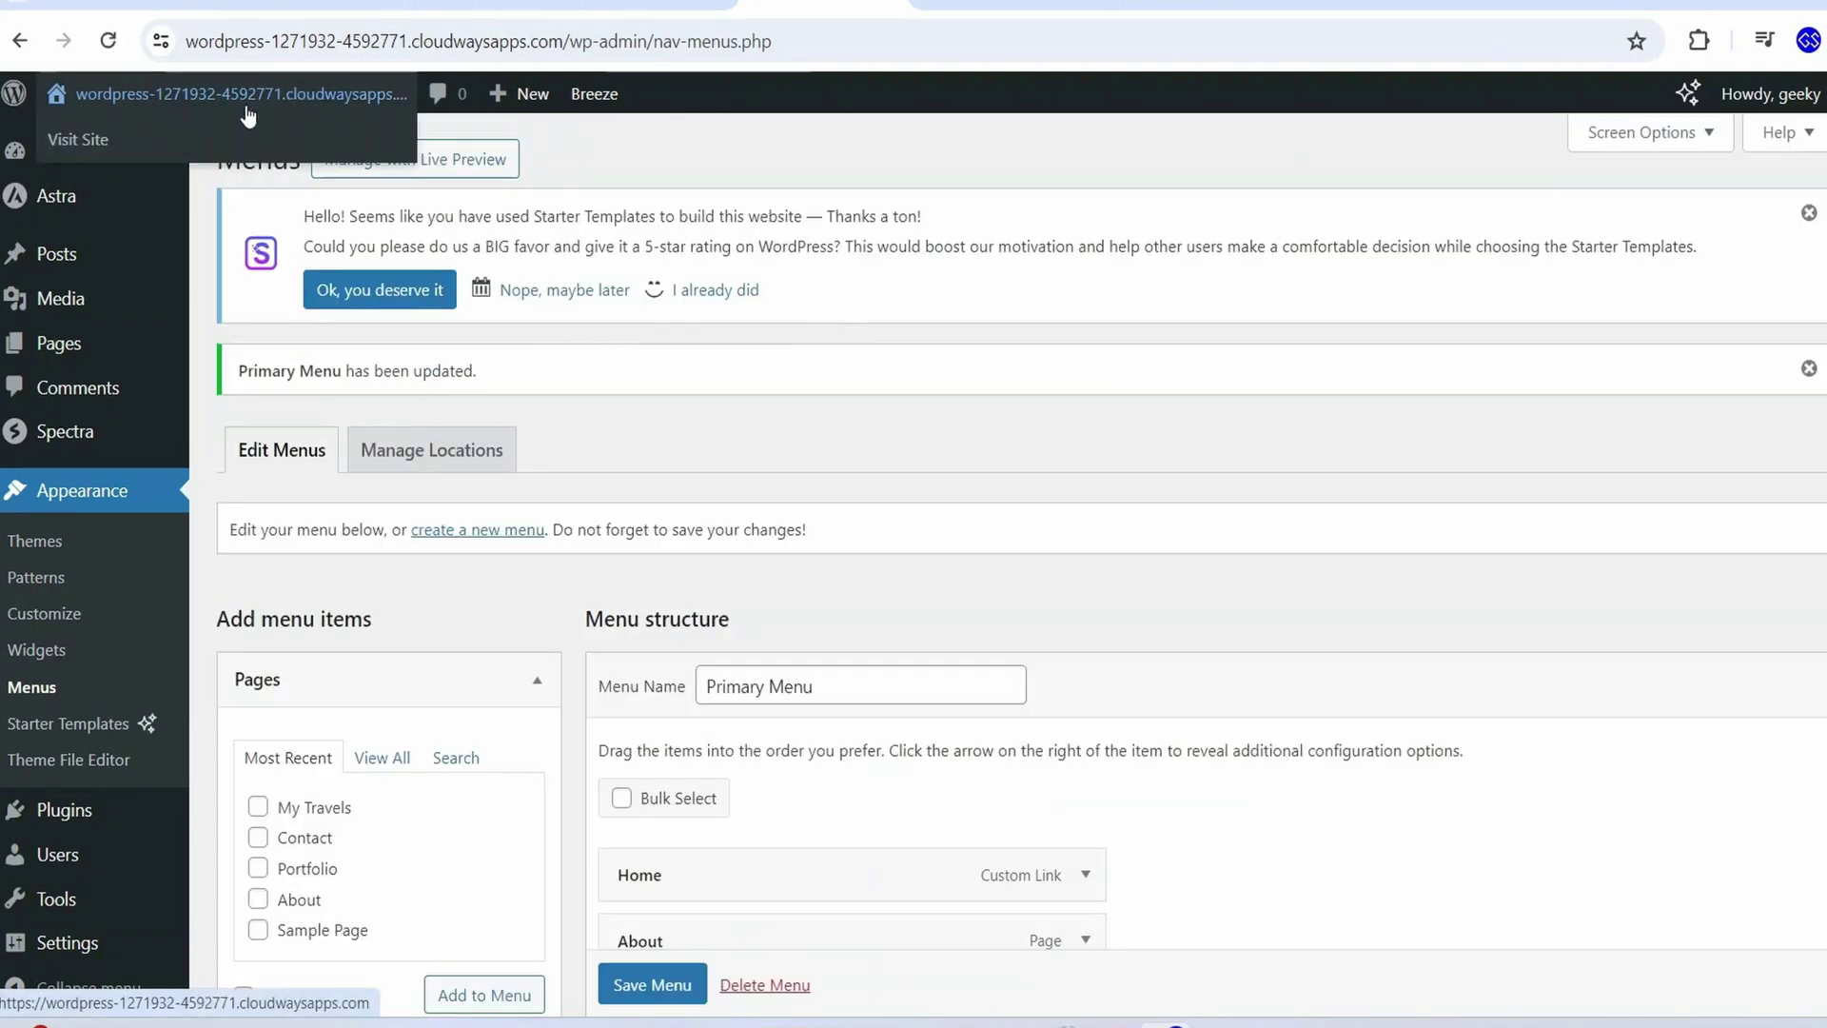
# Visit the live site, open My Travels from the header navigation and look through the page down to the footer
pyautogui.click(904, 4)
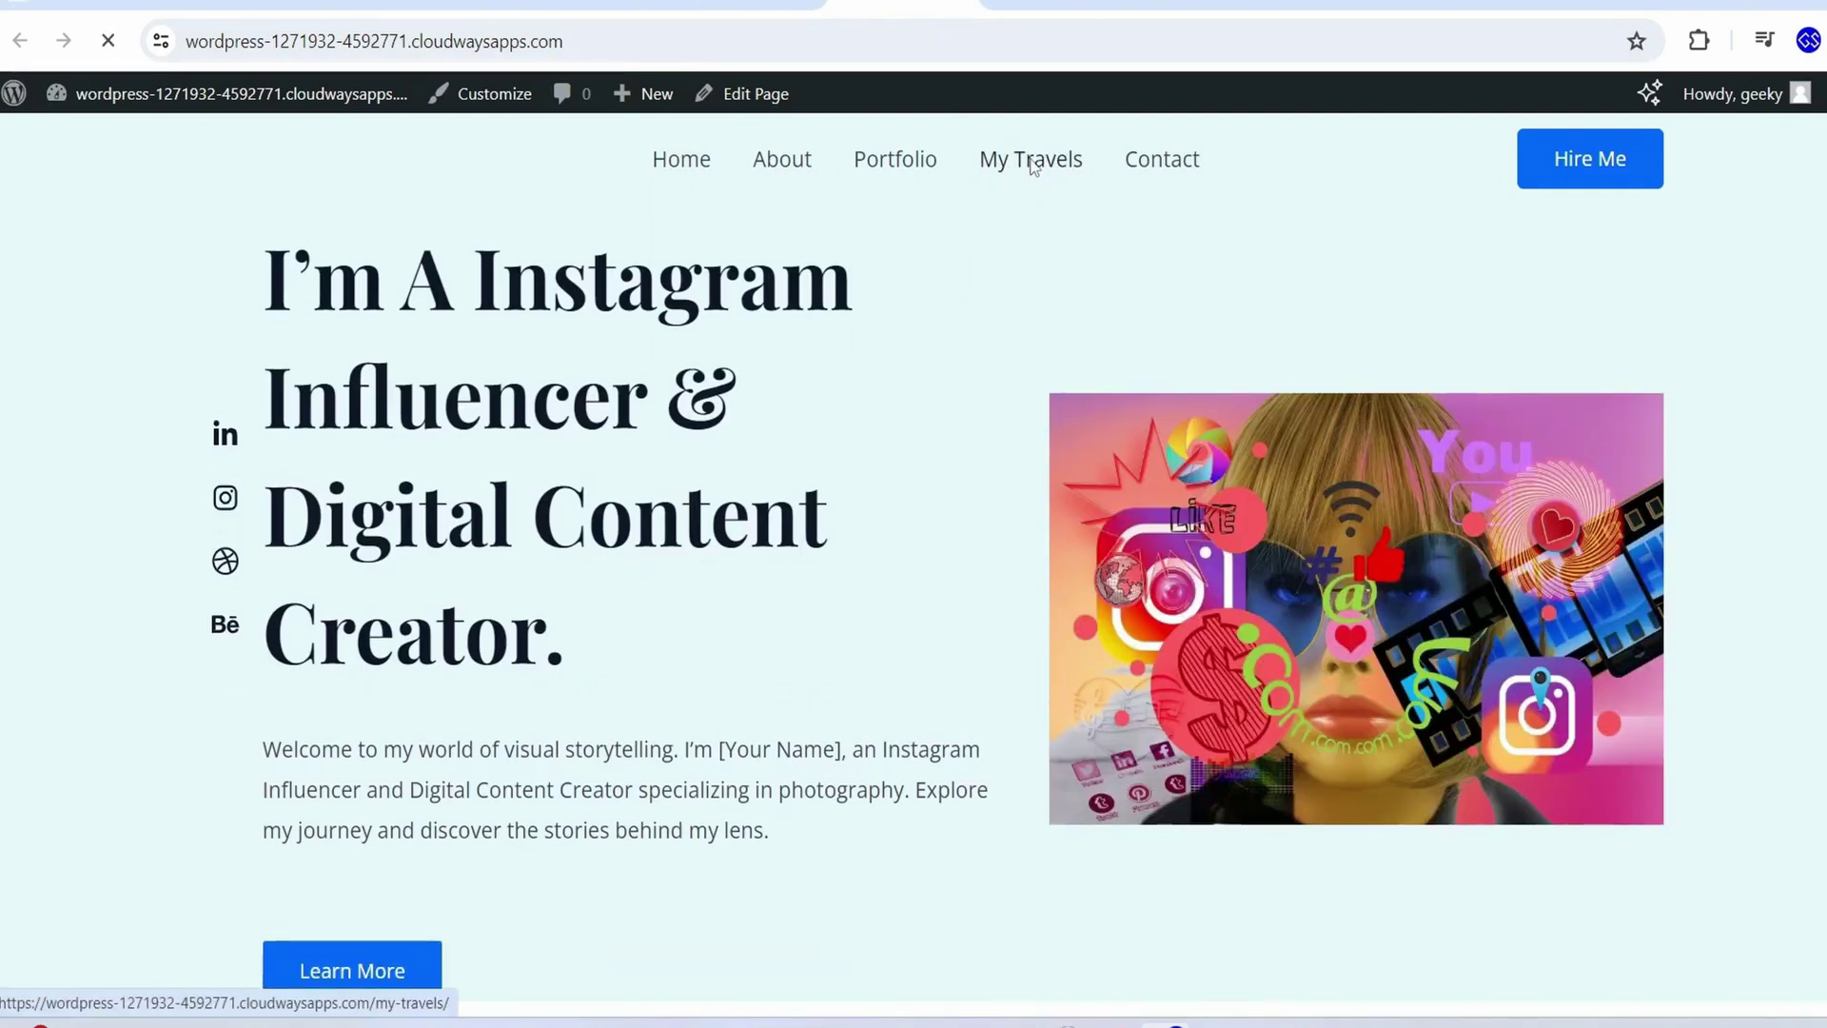
pyautogui.scroll(-15, 980, 391)
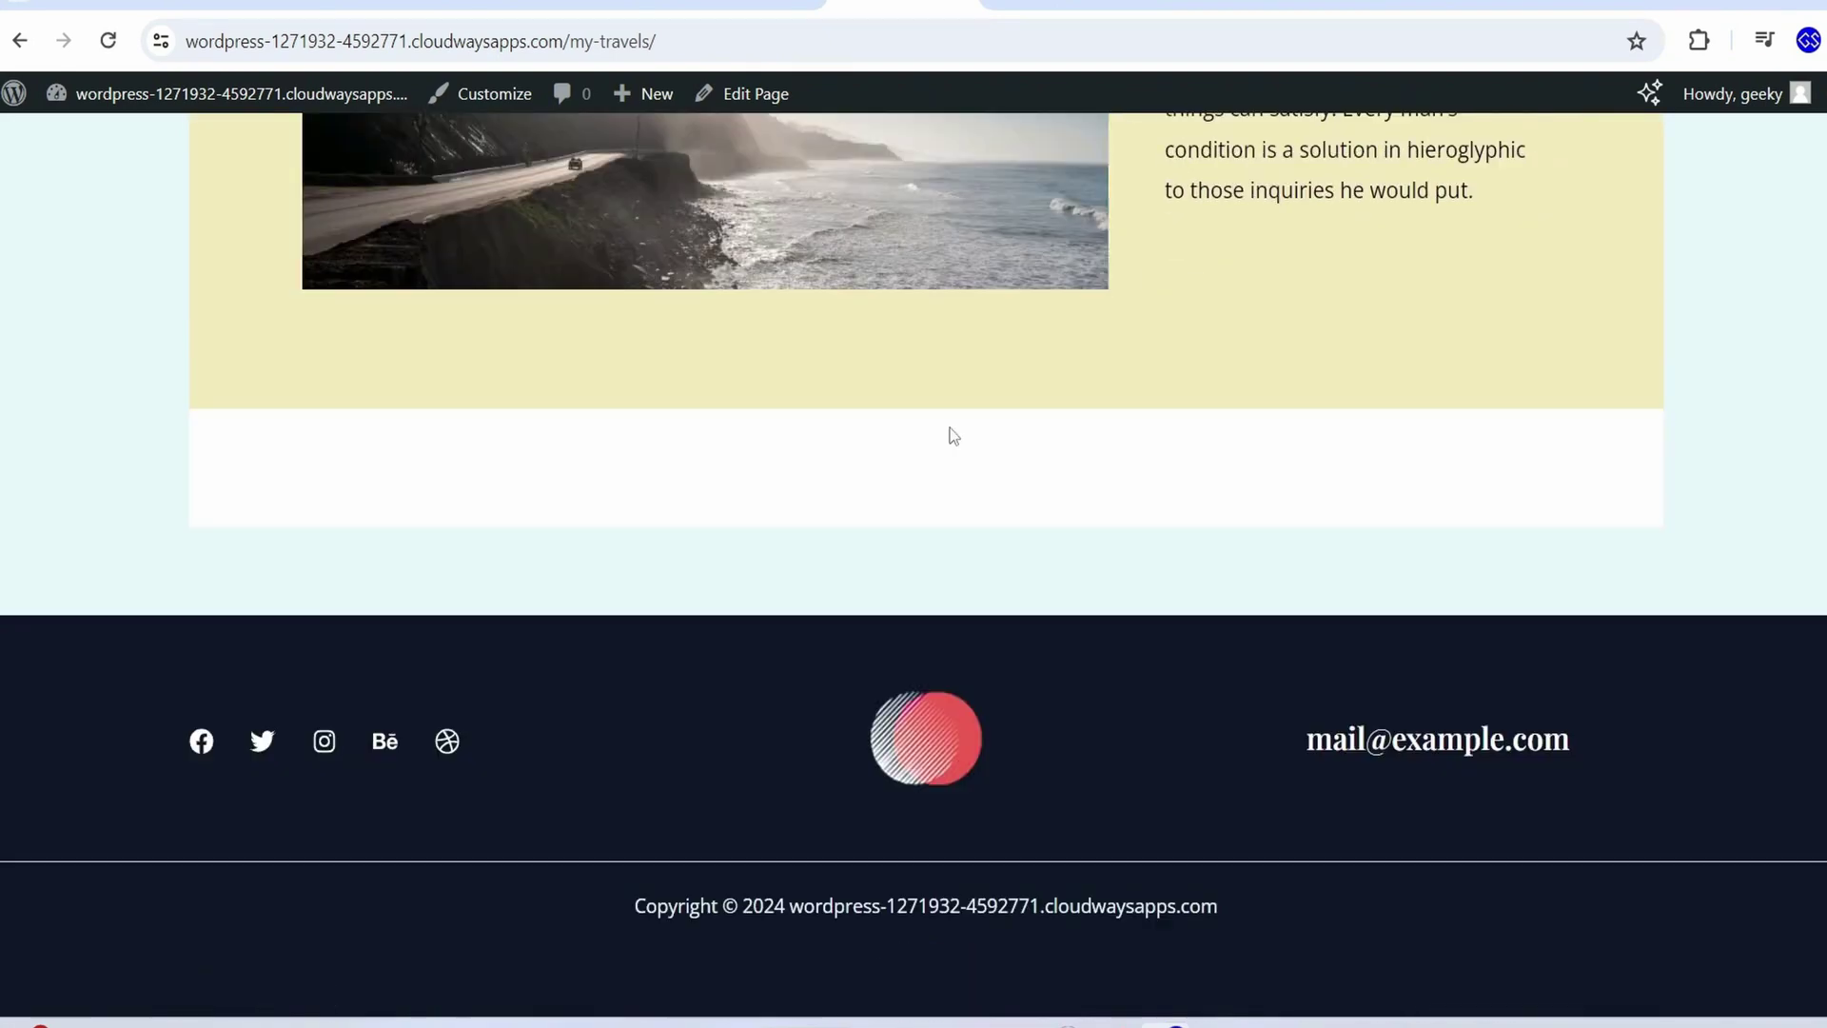
pyautogui.scroll(15, 950, 457)
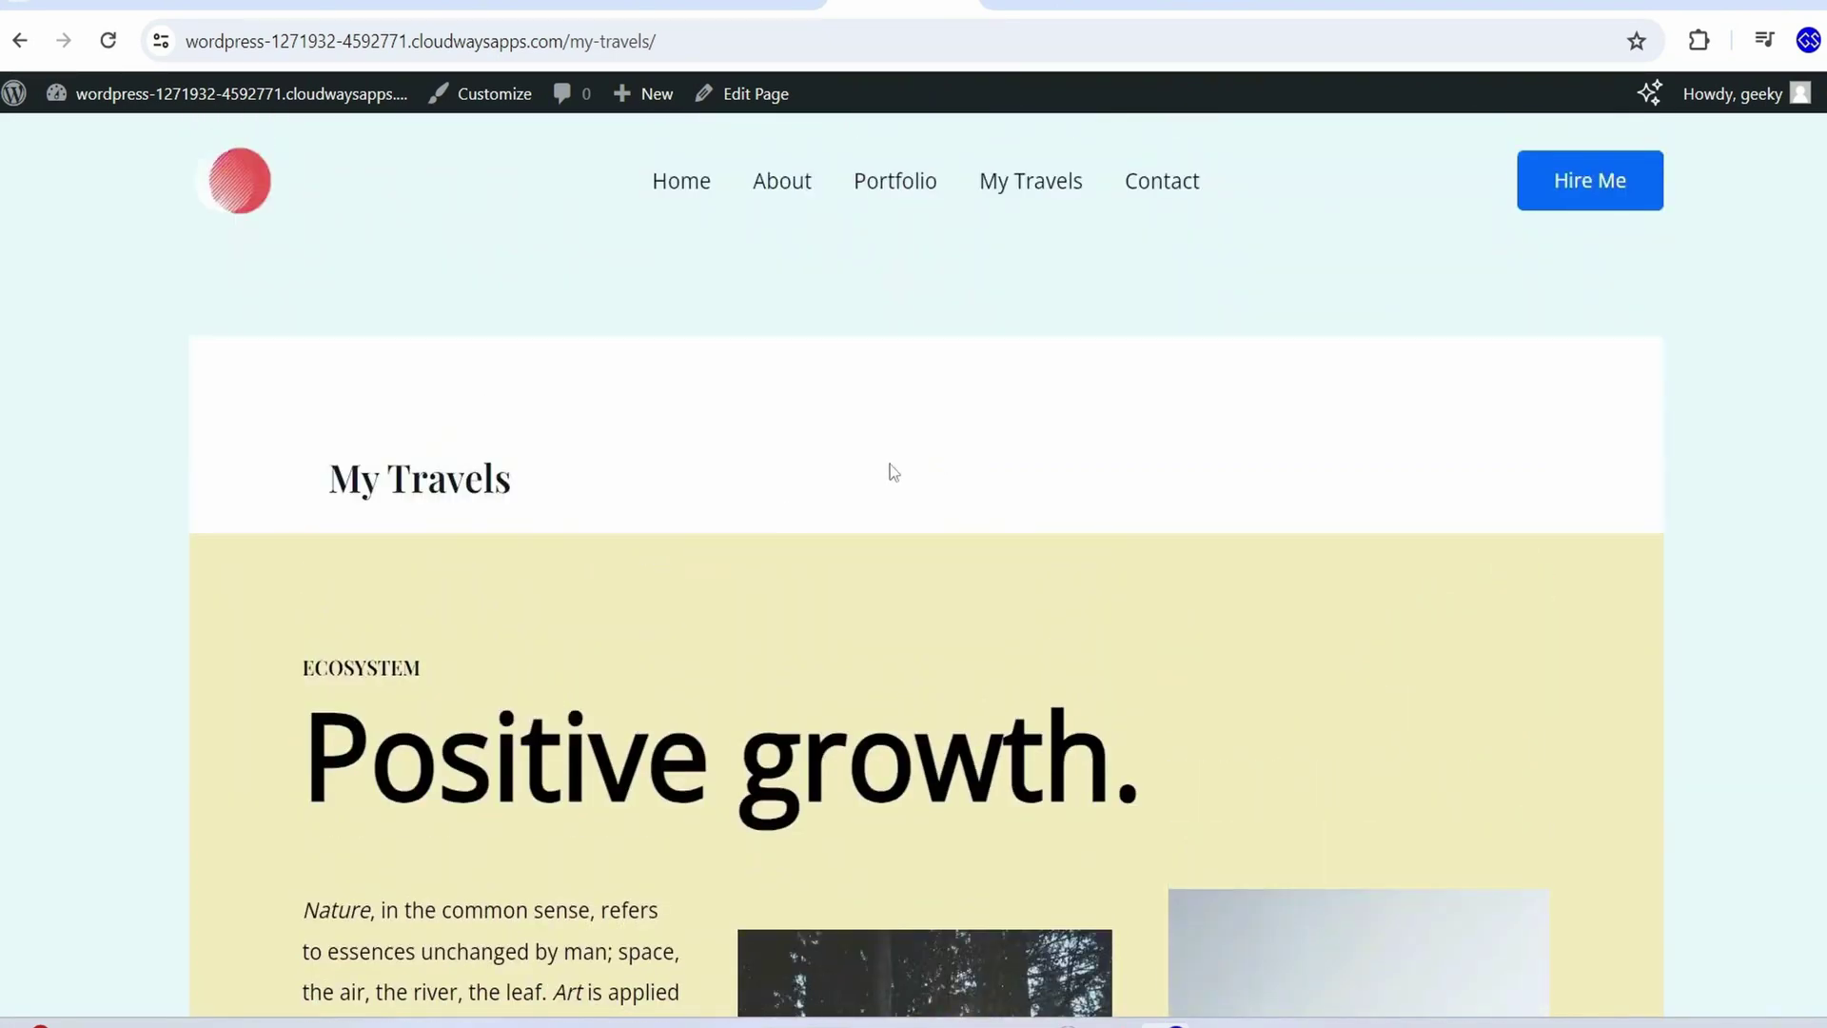
# Open the header logo settings in the Customizer and remove the current transparent header logo
pyautogui.click(233, 180)
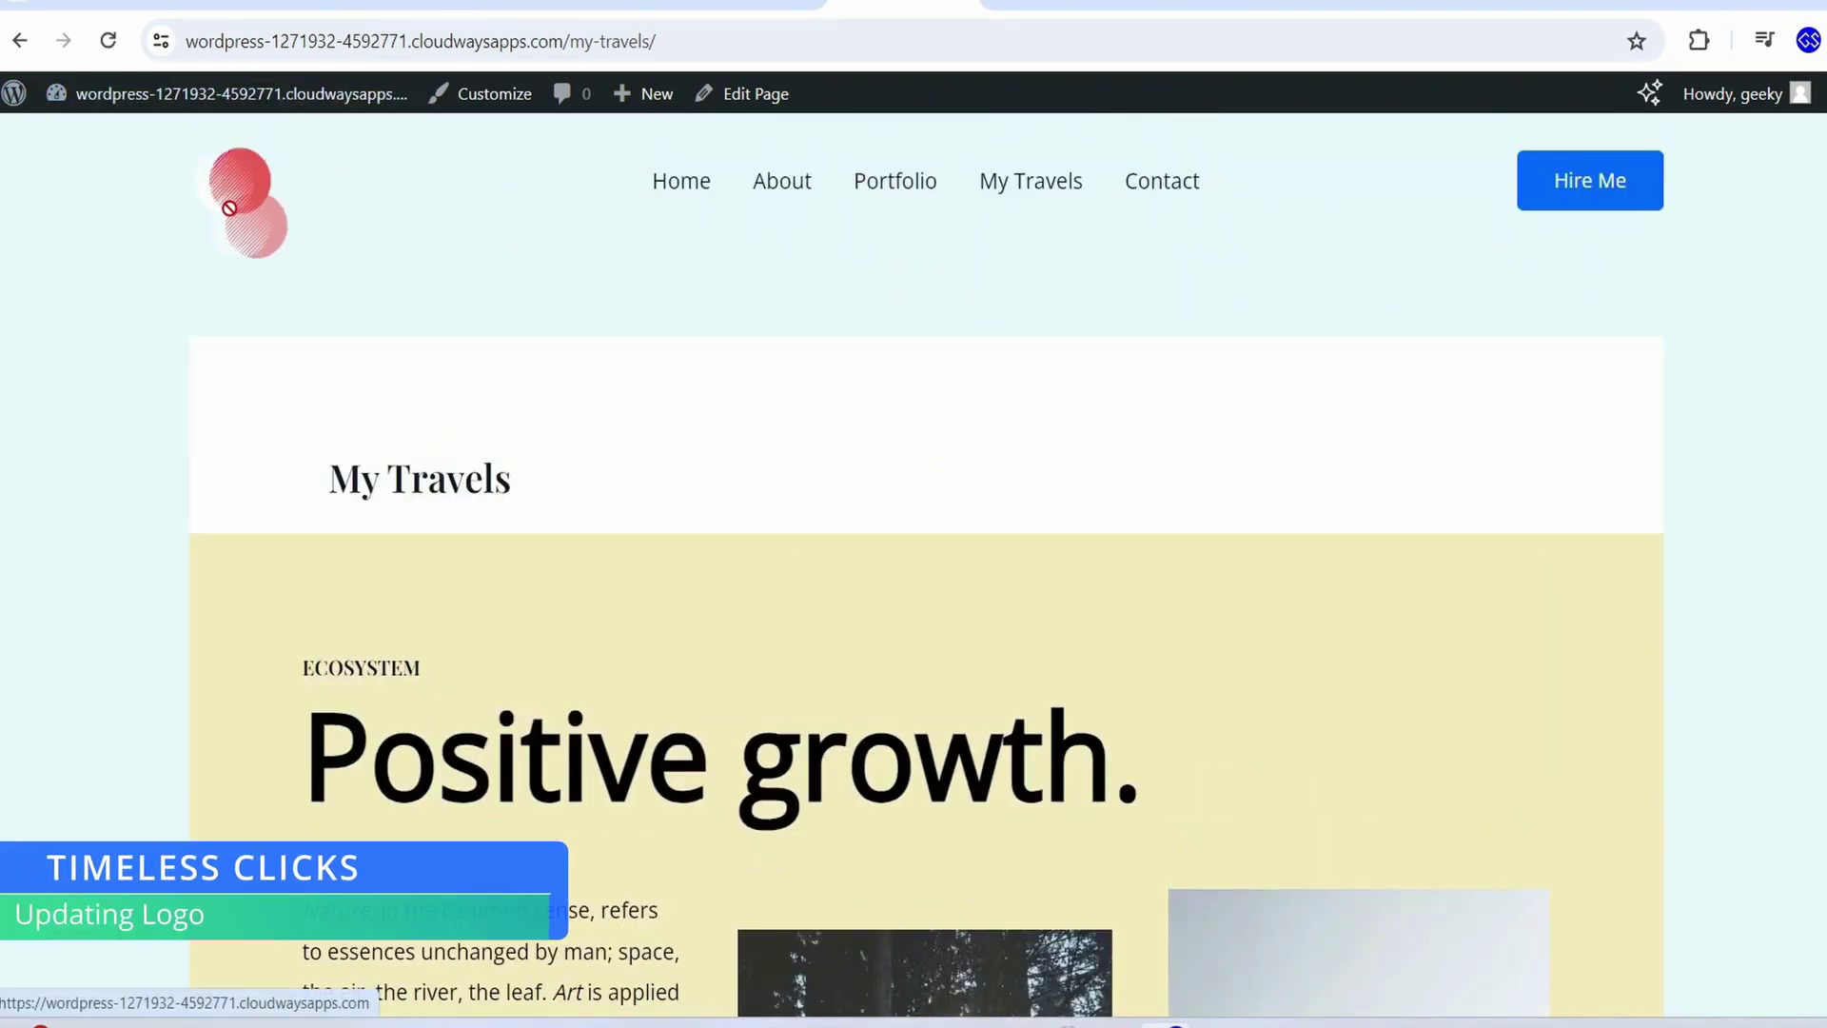
pyautogui.click(496, 95)
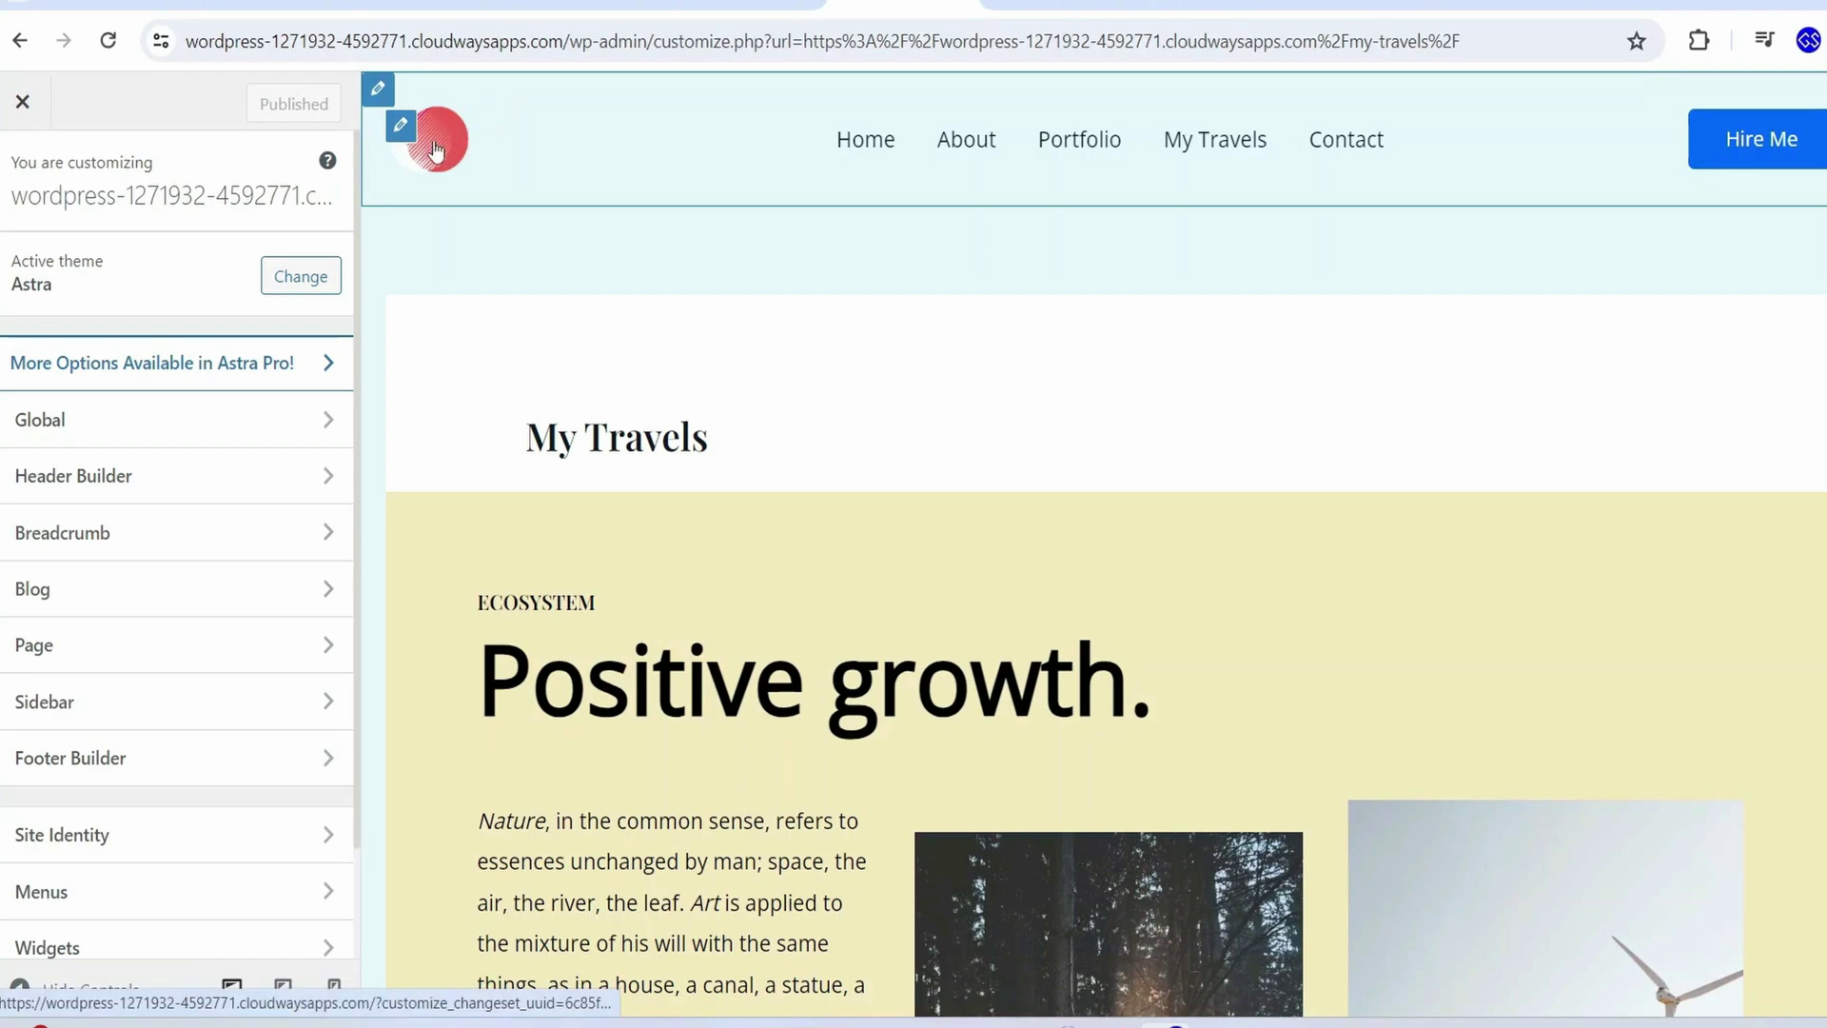
pyautogui.click(401, 127)
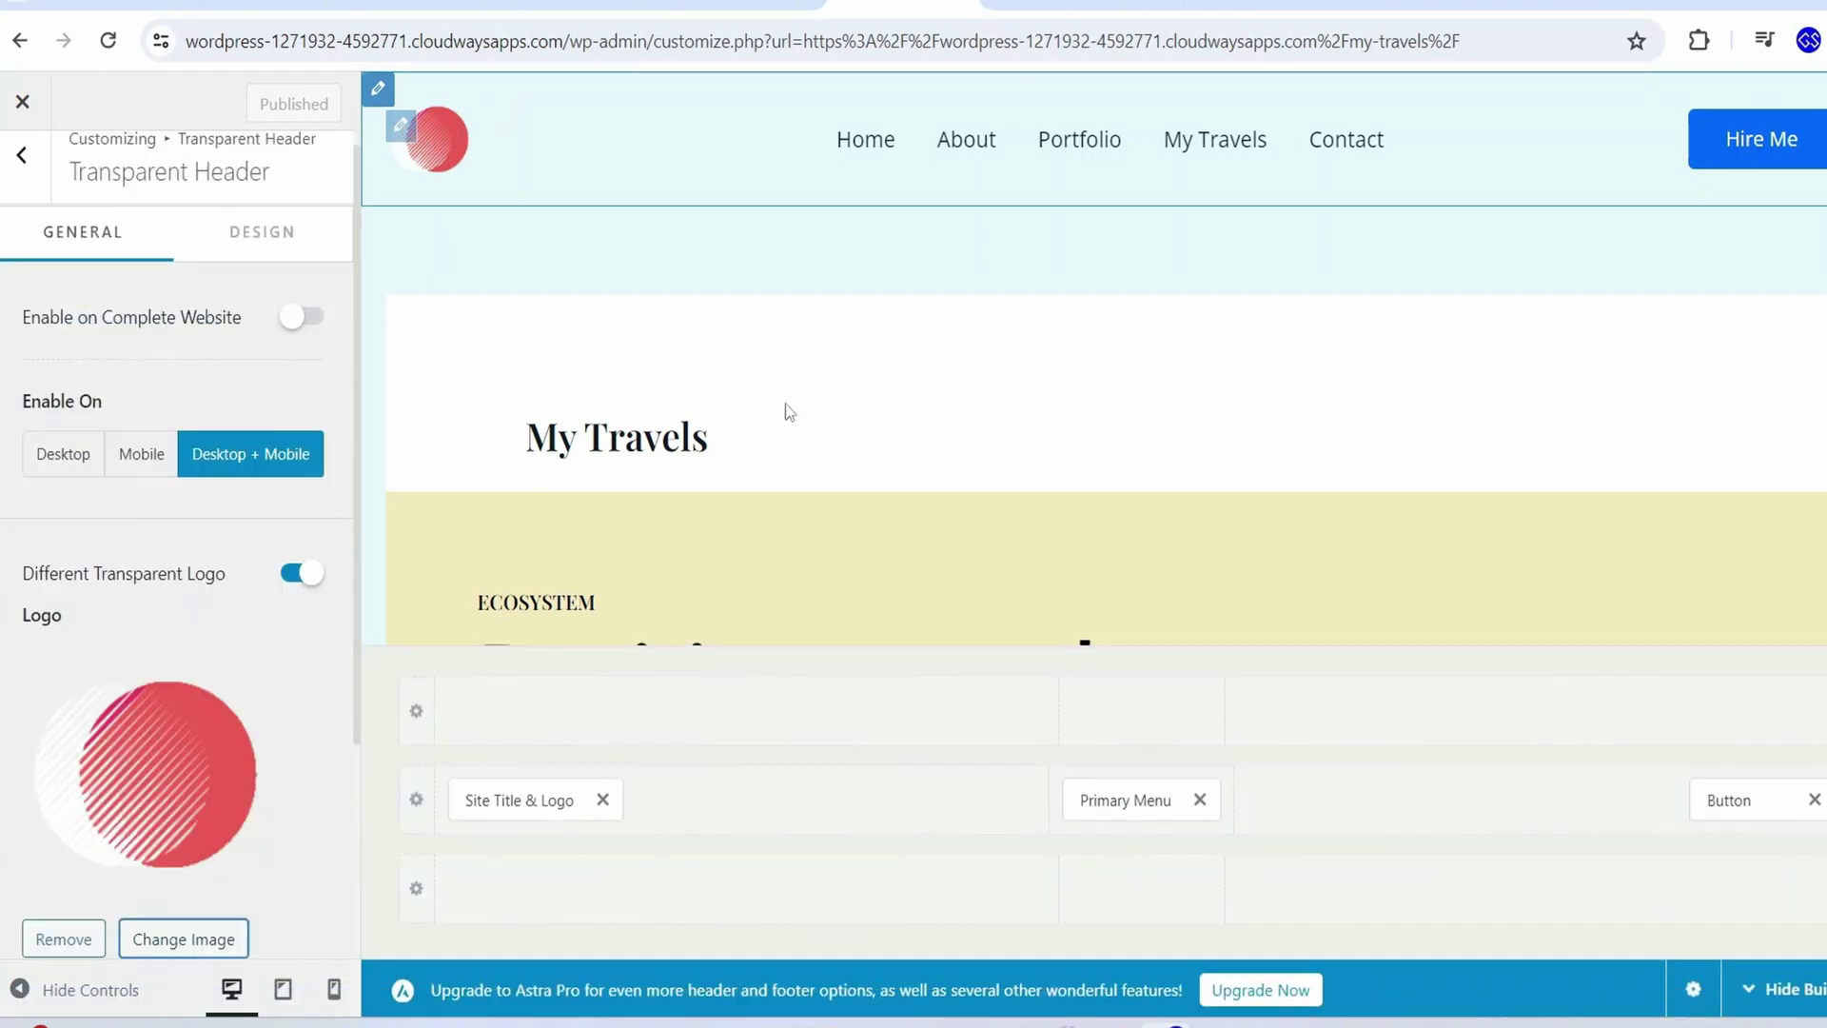
pyautogui.scroll(-2, 209, 674)
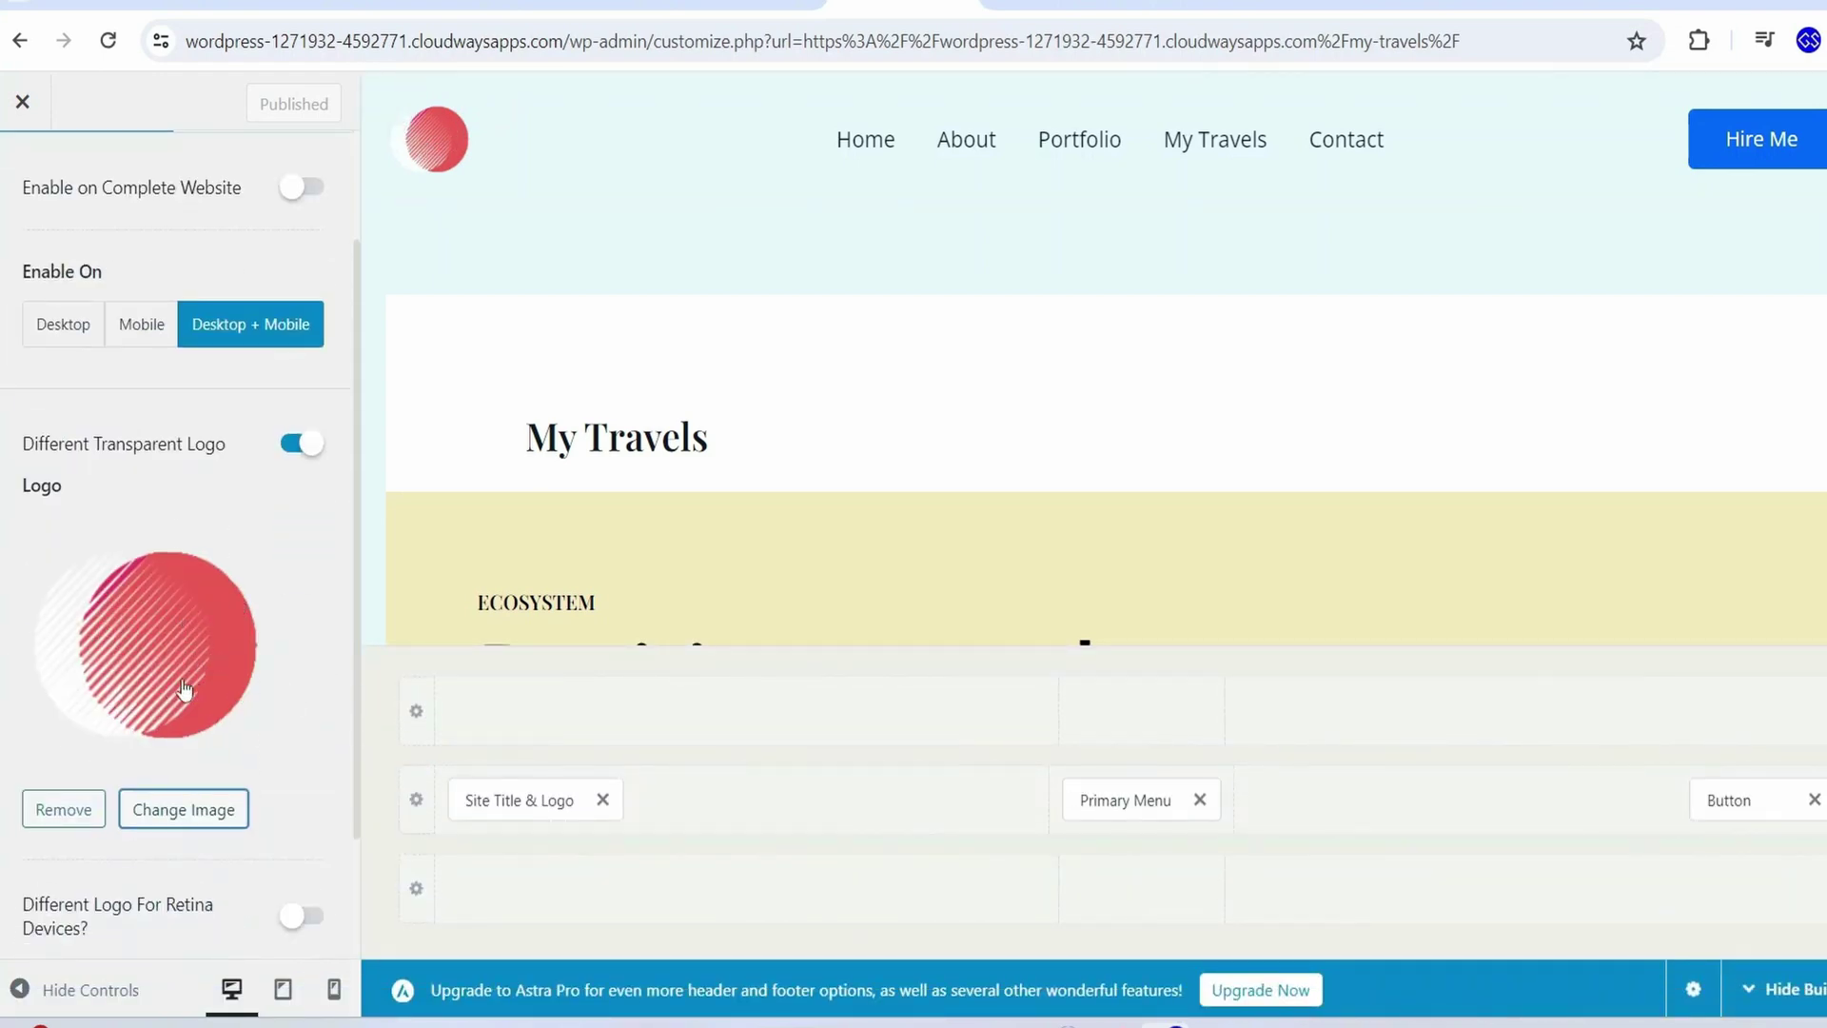
pyautogui.click(61, 807)
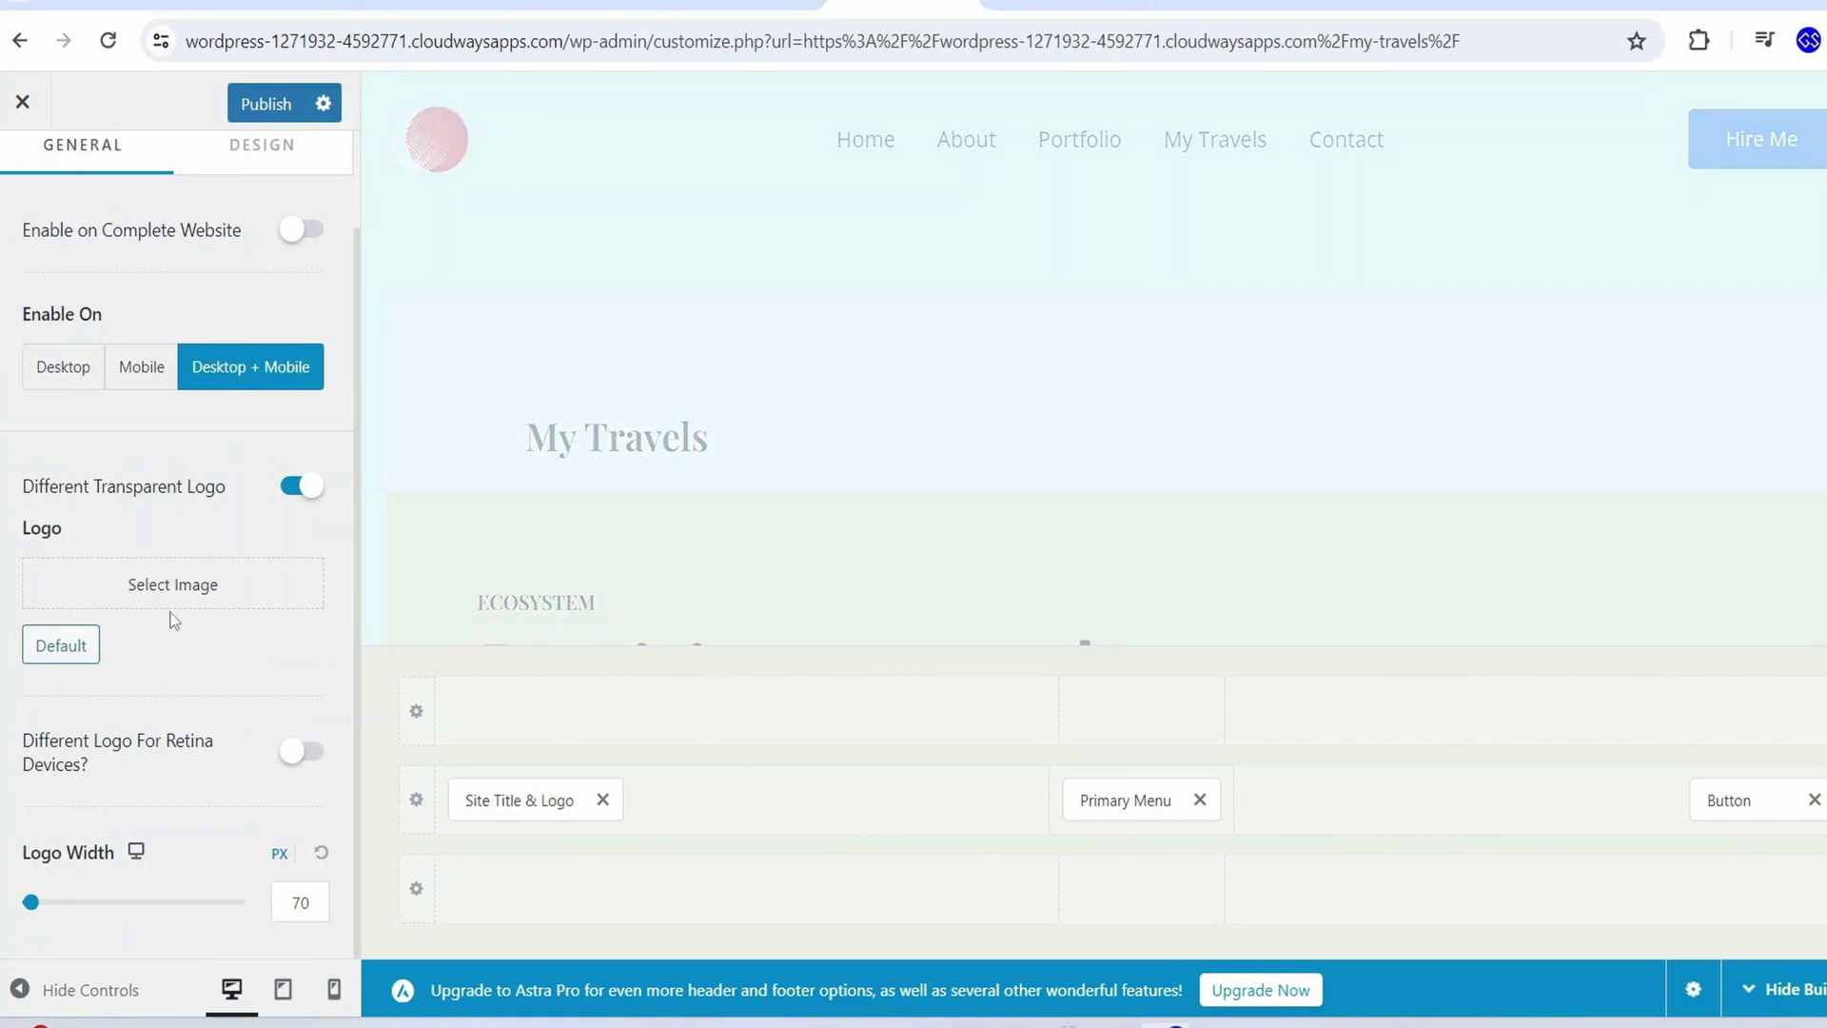
# Upload the "T.C." image as the transparent header logo and enable the transparent header on the complete website
pyautogui.click(183, 590)
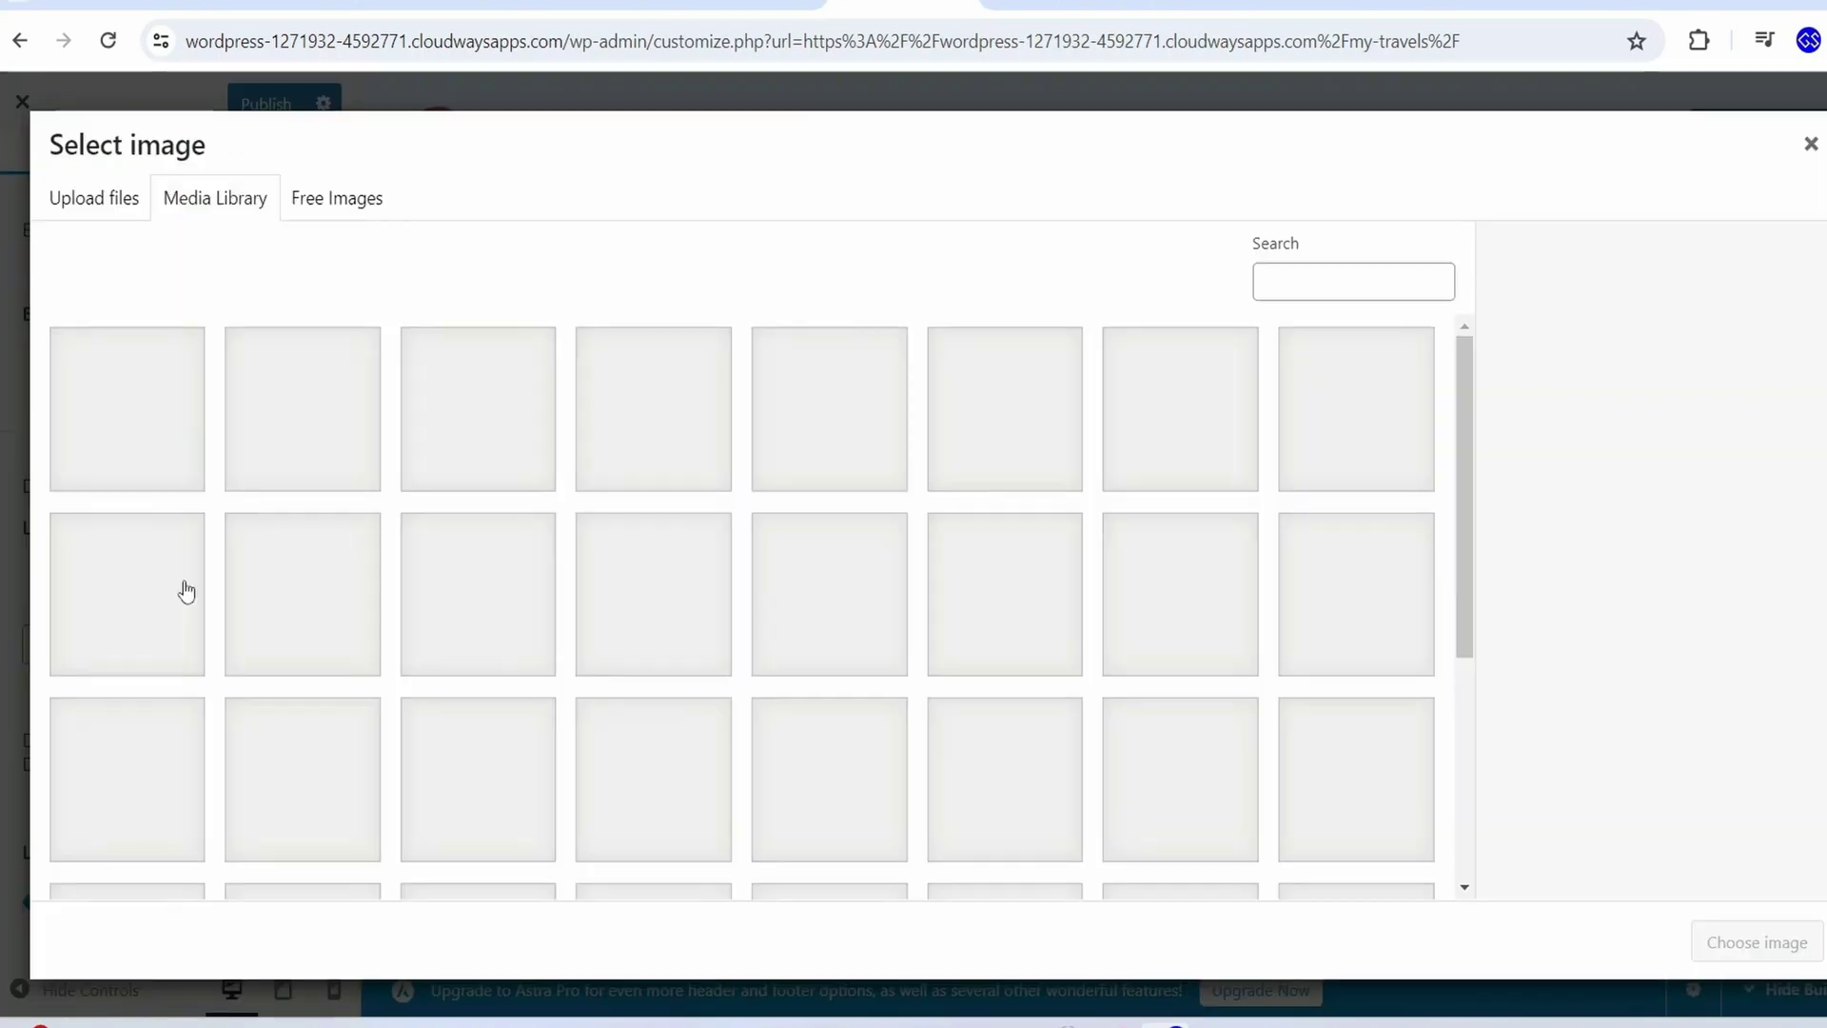
pyautogui.click(107, 200)
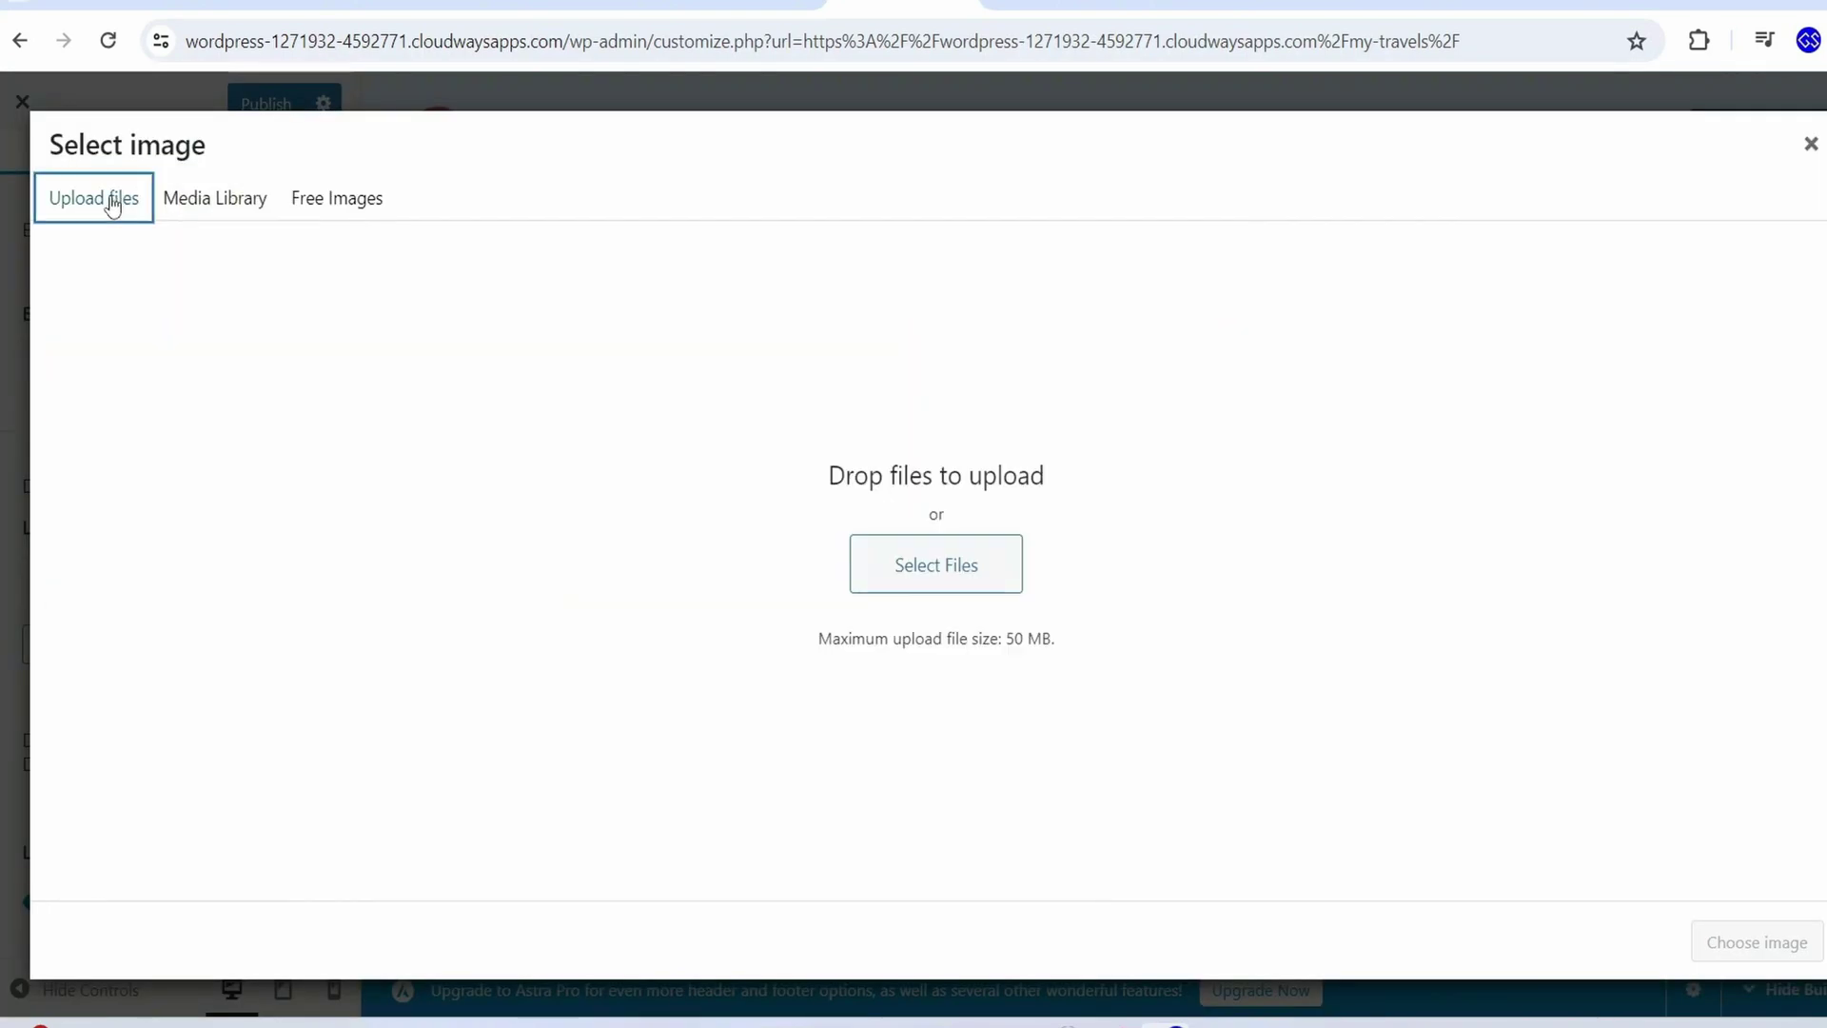
pyautogui.click(312, 363)
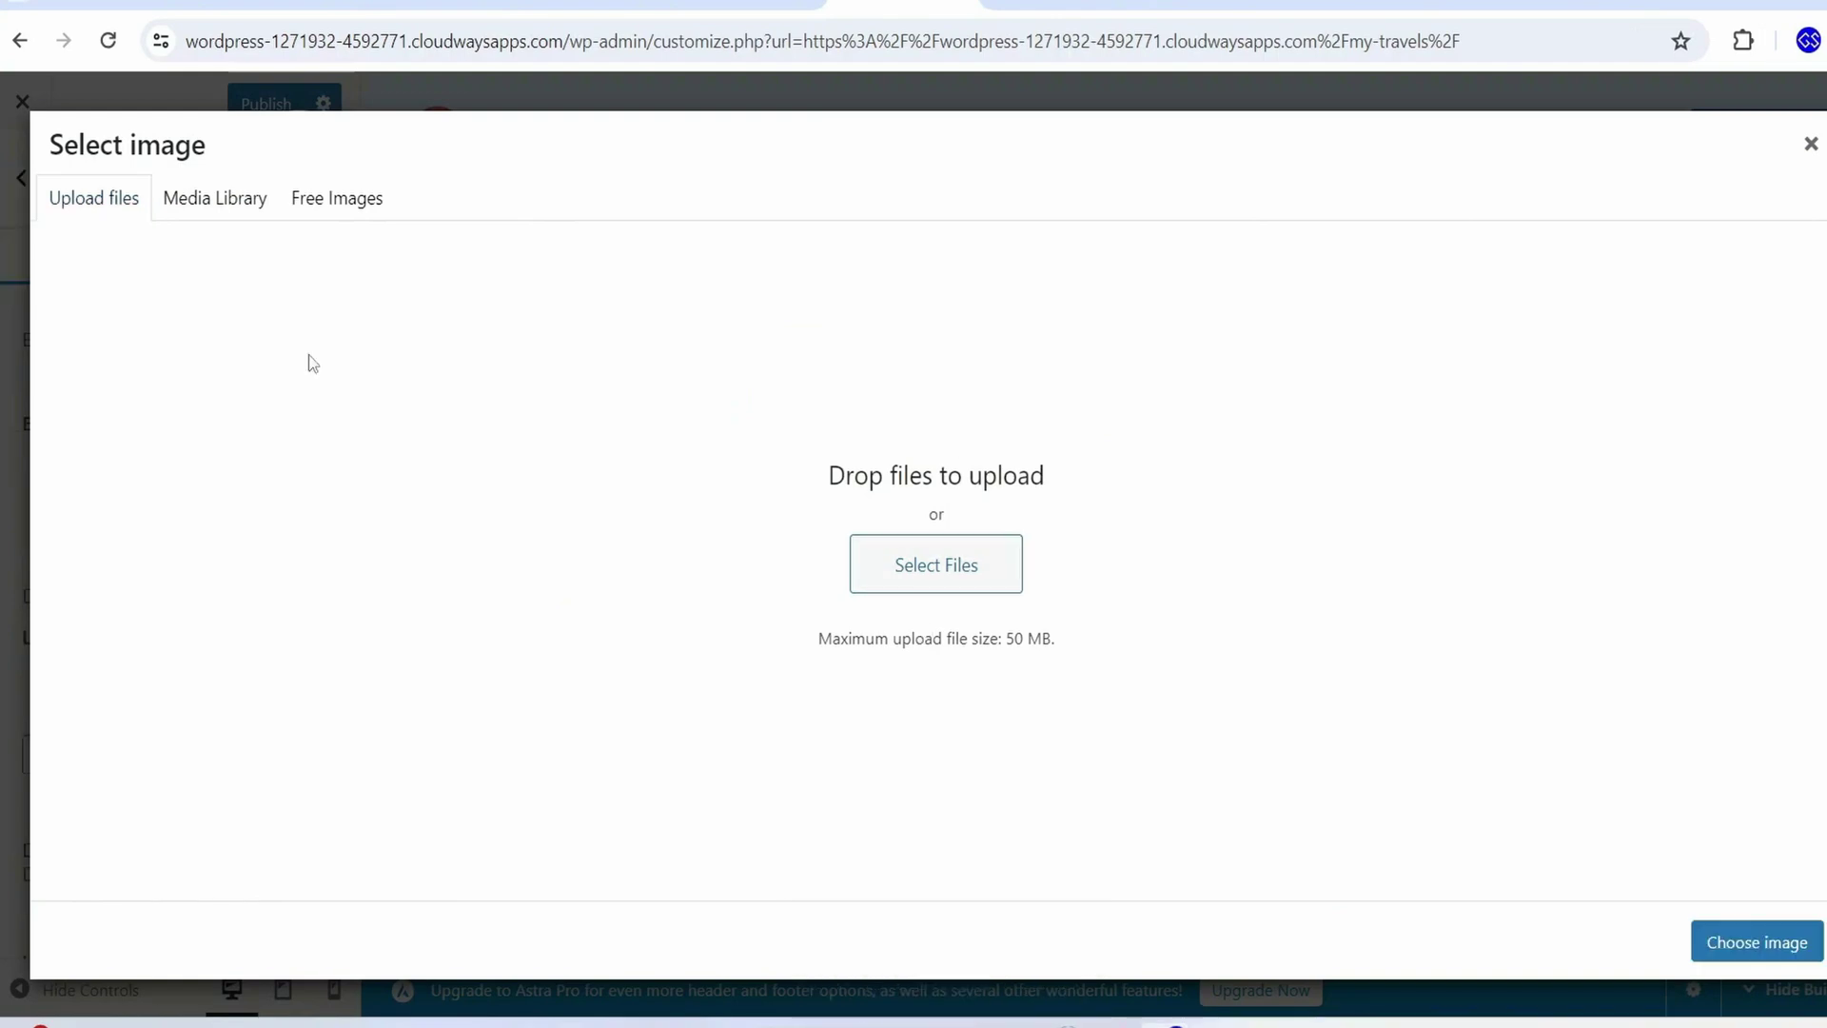
pyautogui.moveTo(1494, 419); pyautogui.dragTo(835, 486)
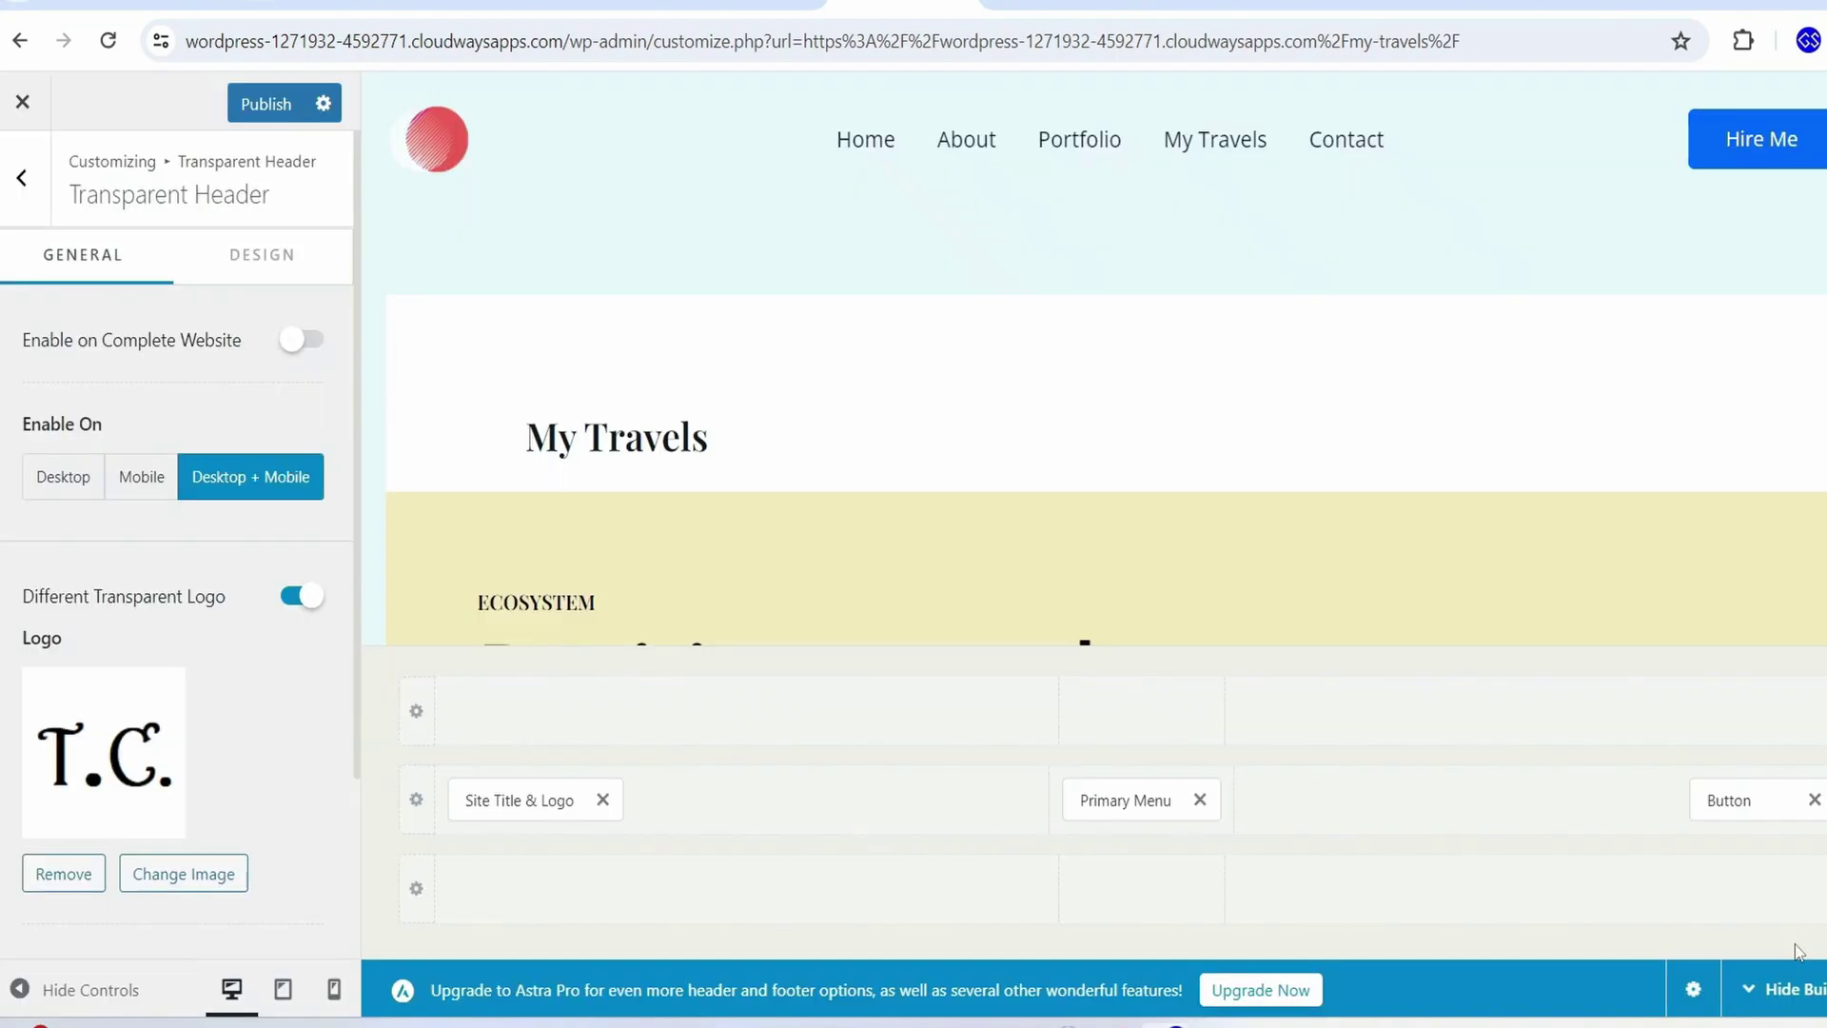
pyautogui.click(1799, 948)
pyautogui.click(298, 341)
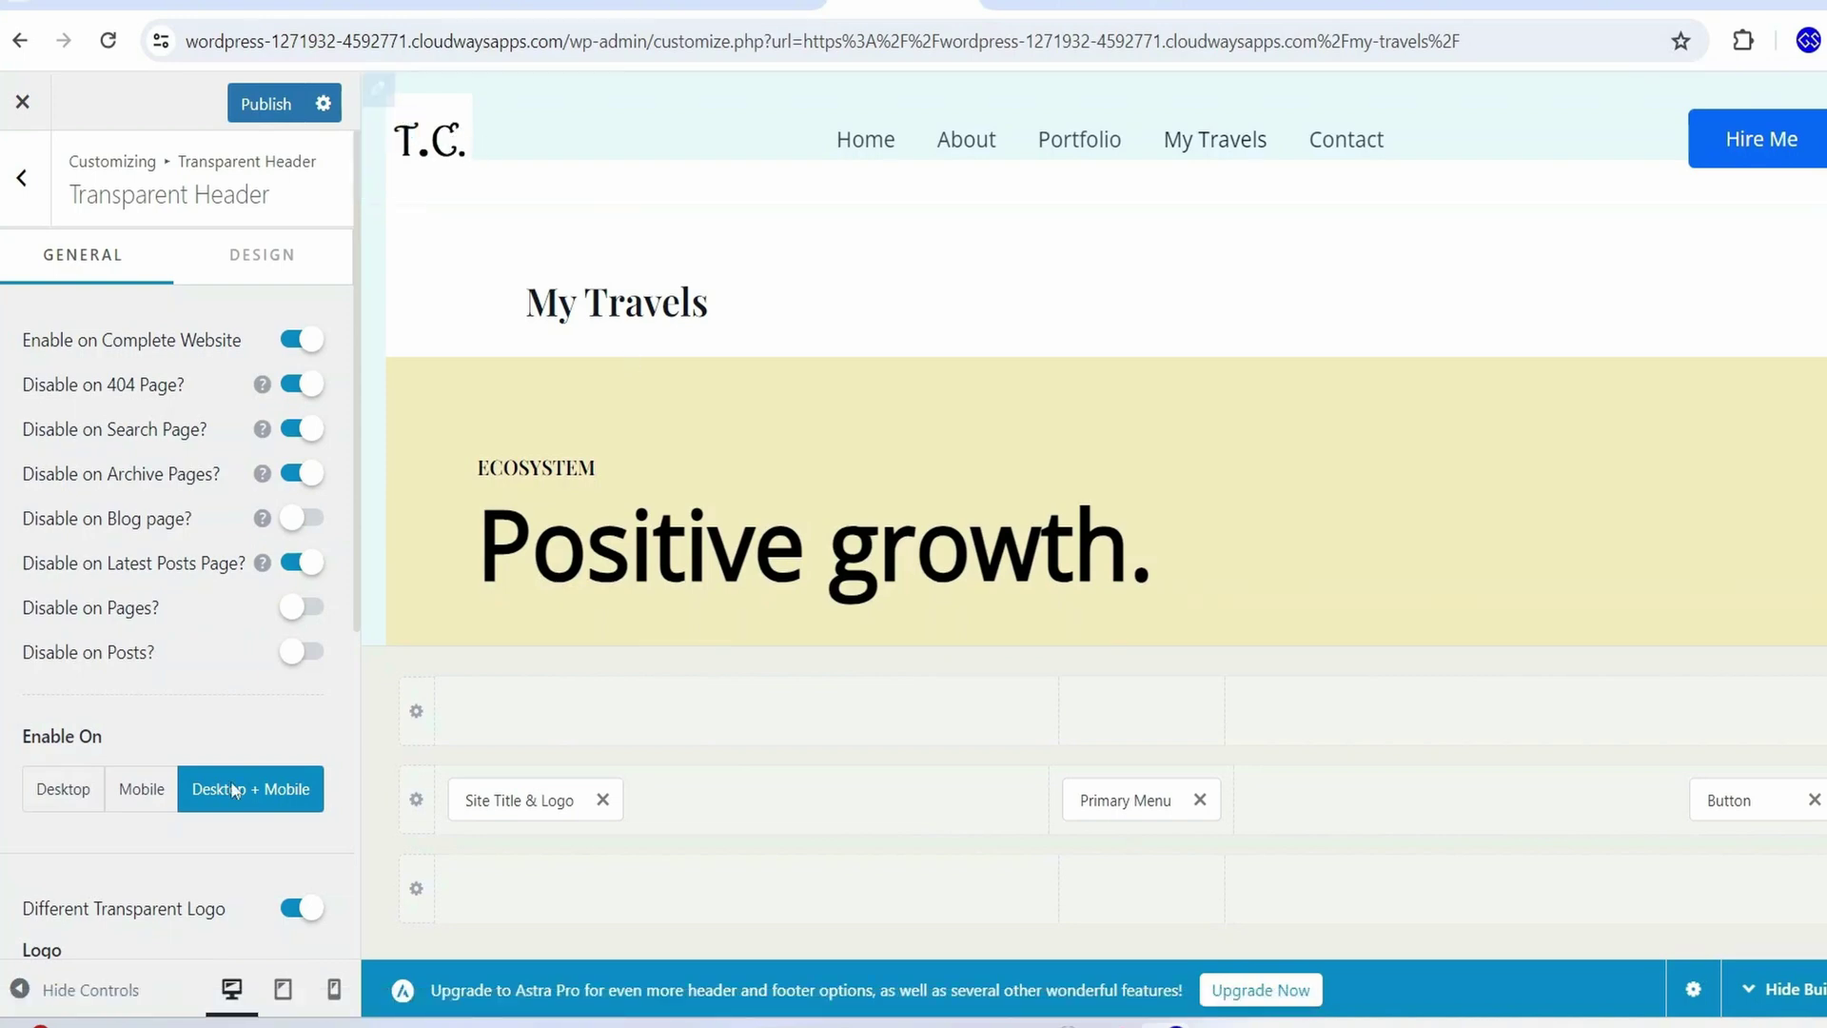
# Enable a different logo for retina devices and choose the "T.C." image from the media library for it
pyautogui.scroll(-6, 190, 647)
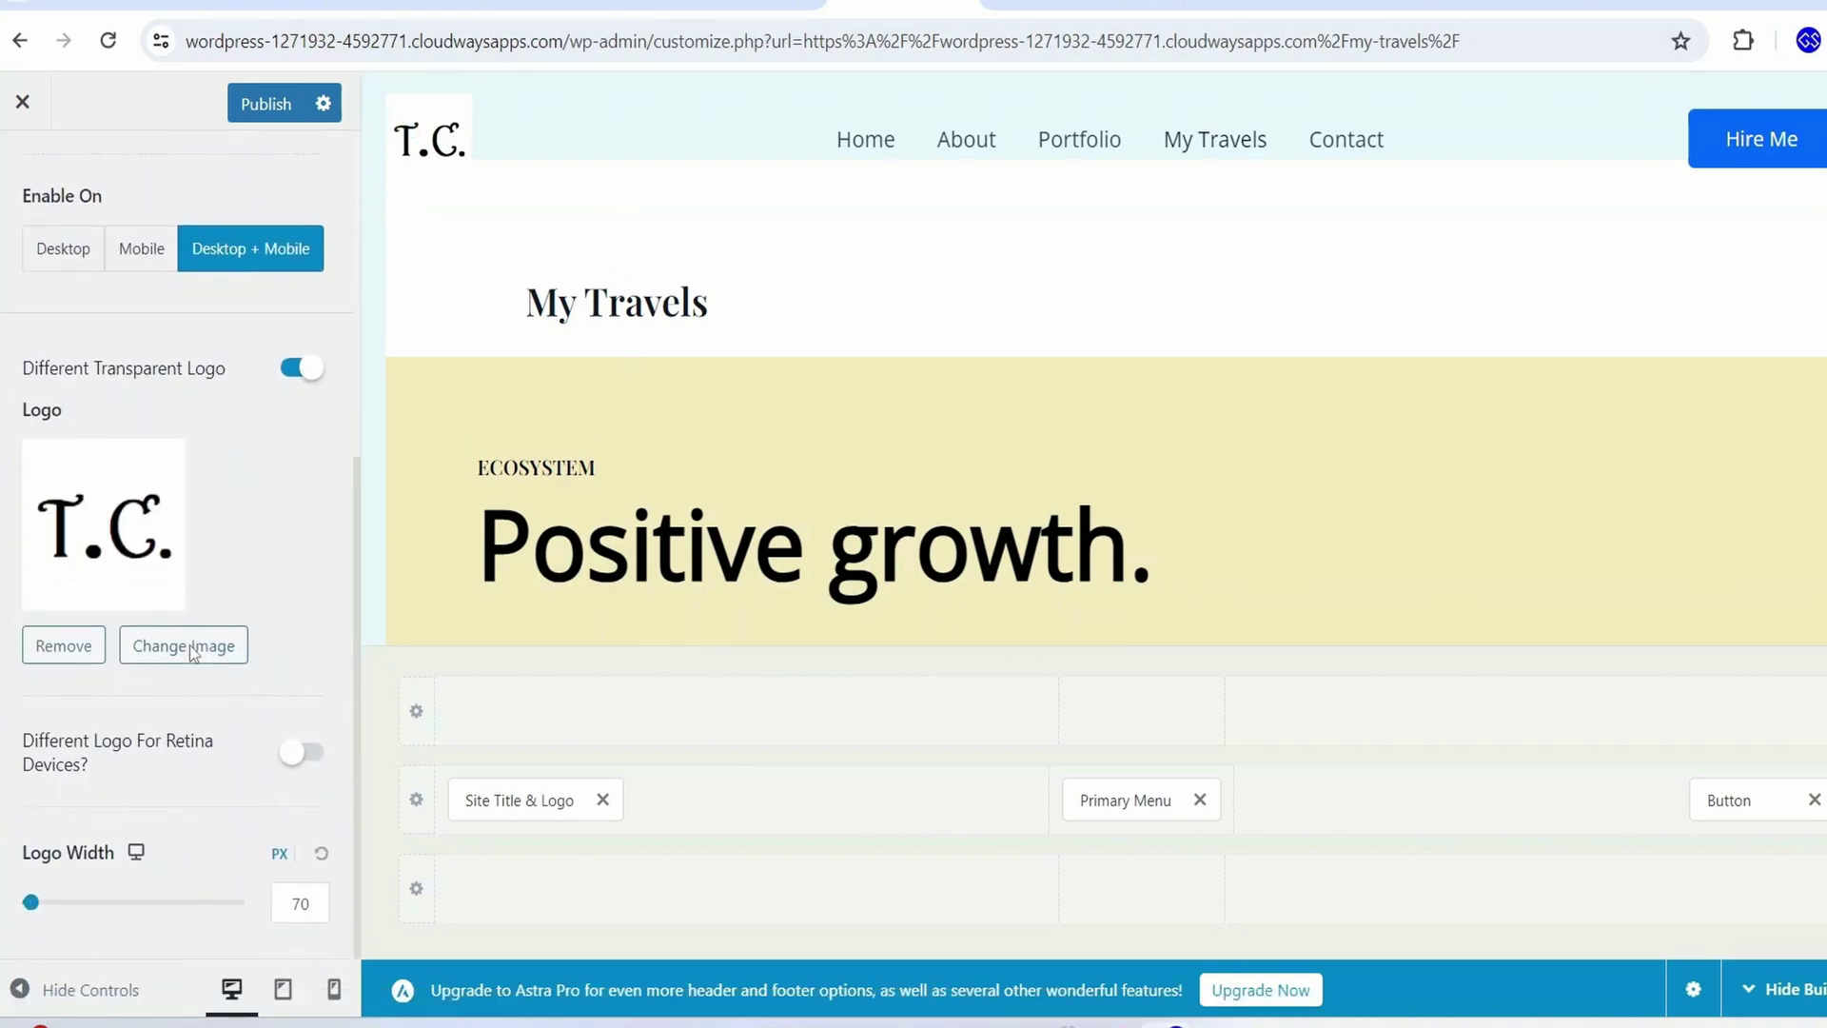
pyautogui.click(305, 757)
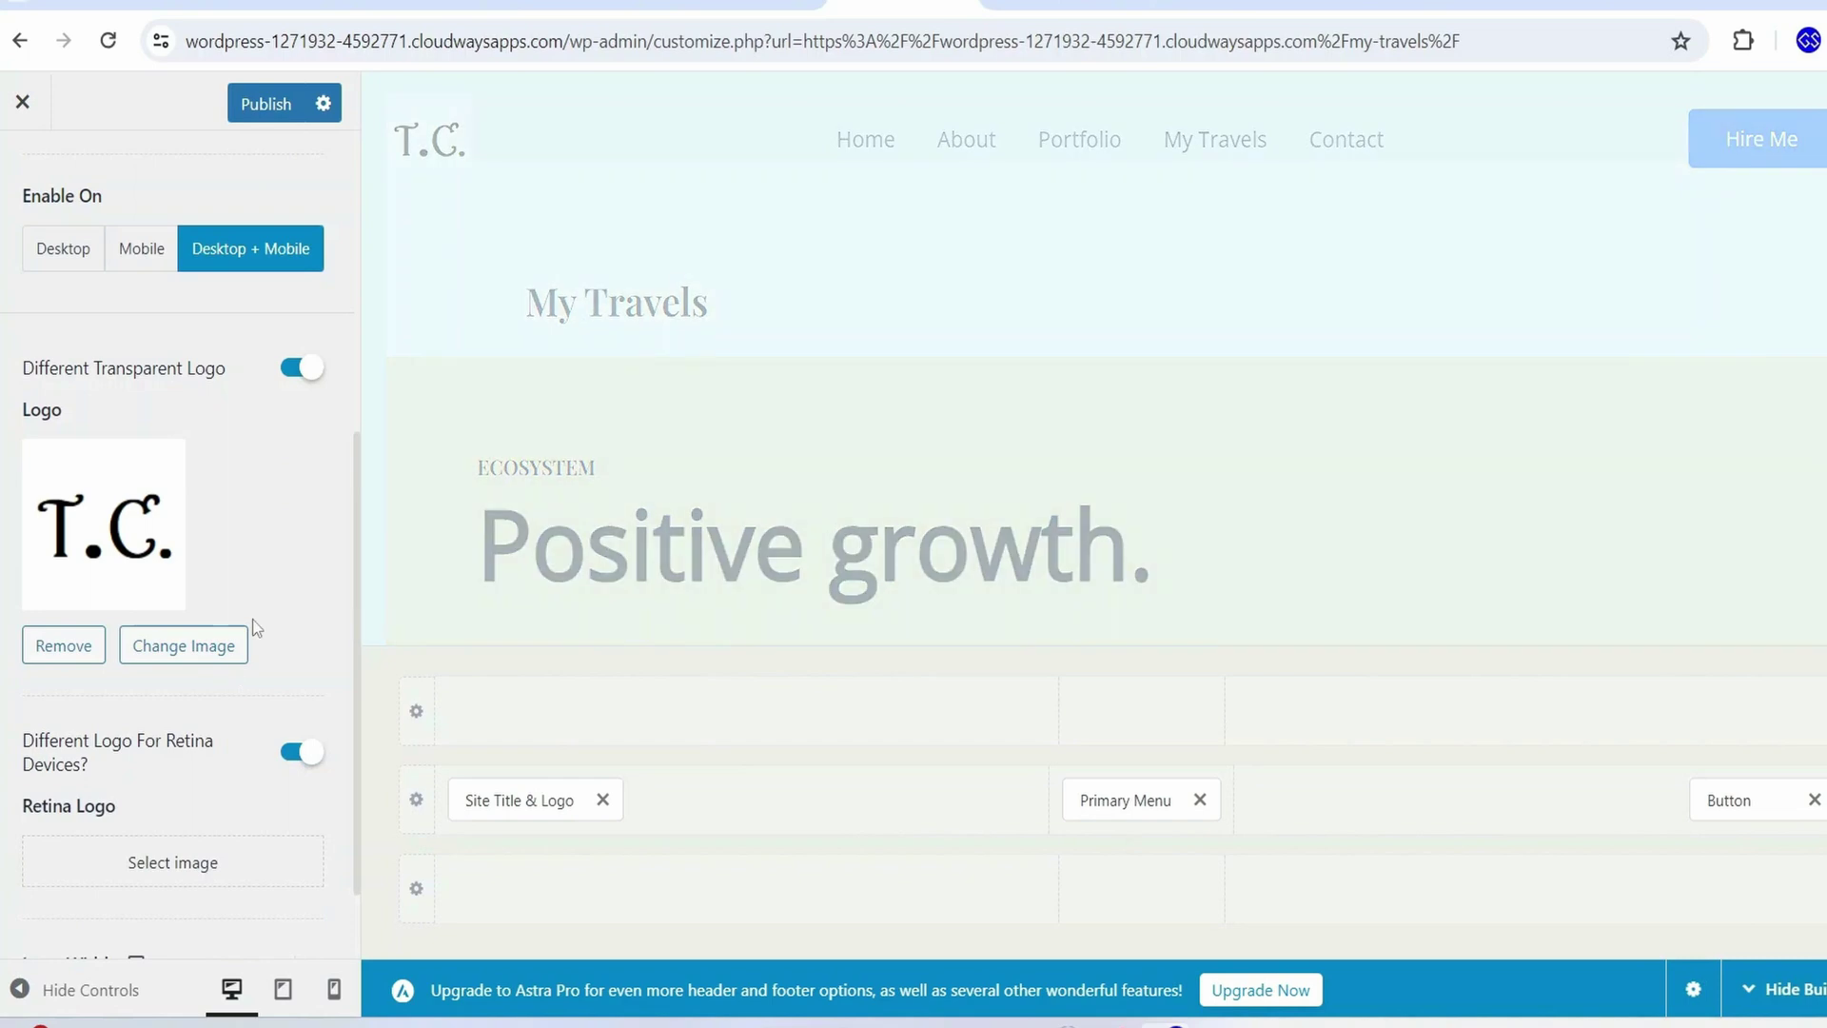
pyautogui.scroll(-1, 253, 641)
pyautogui.click(213, 755)
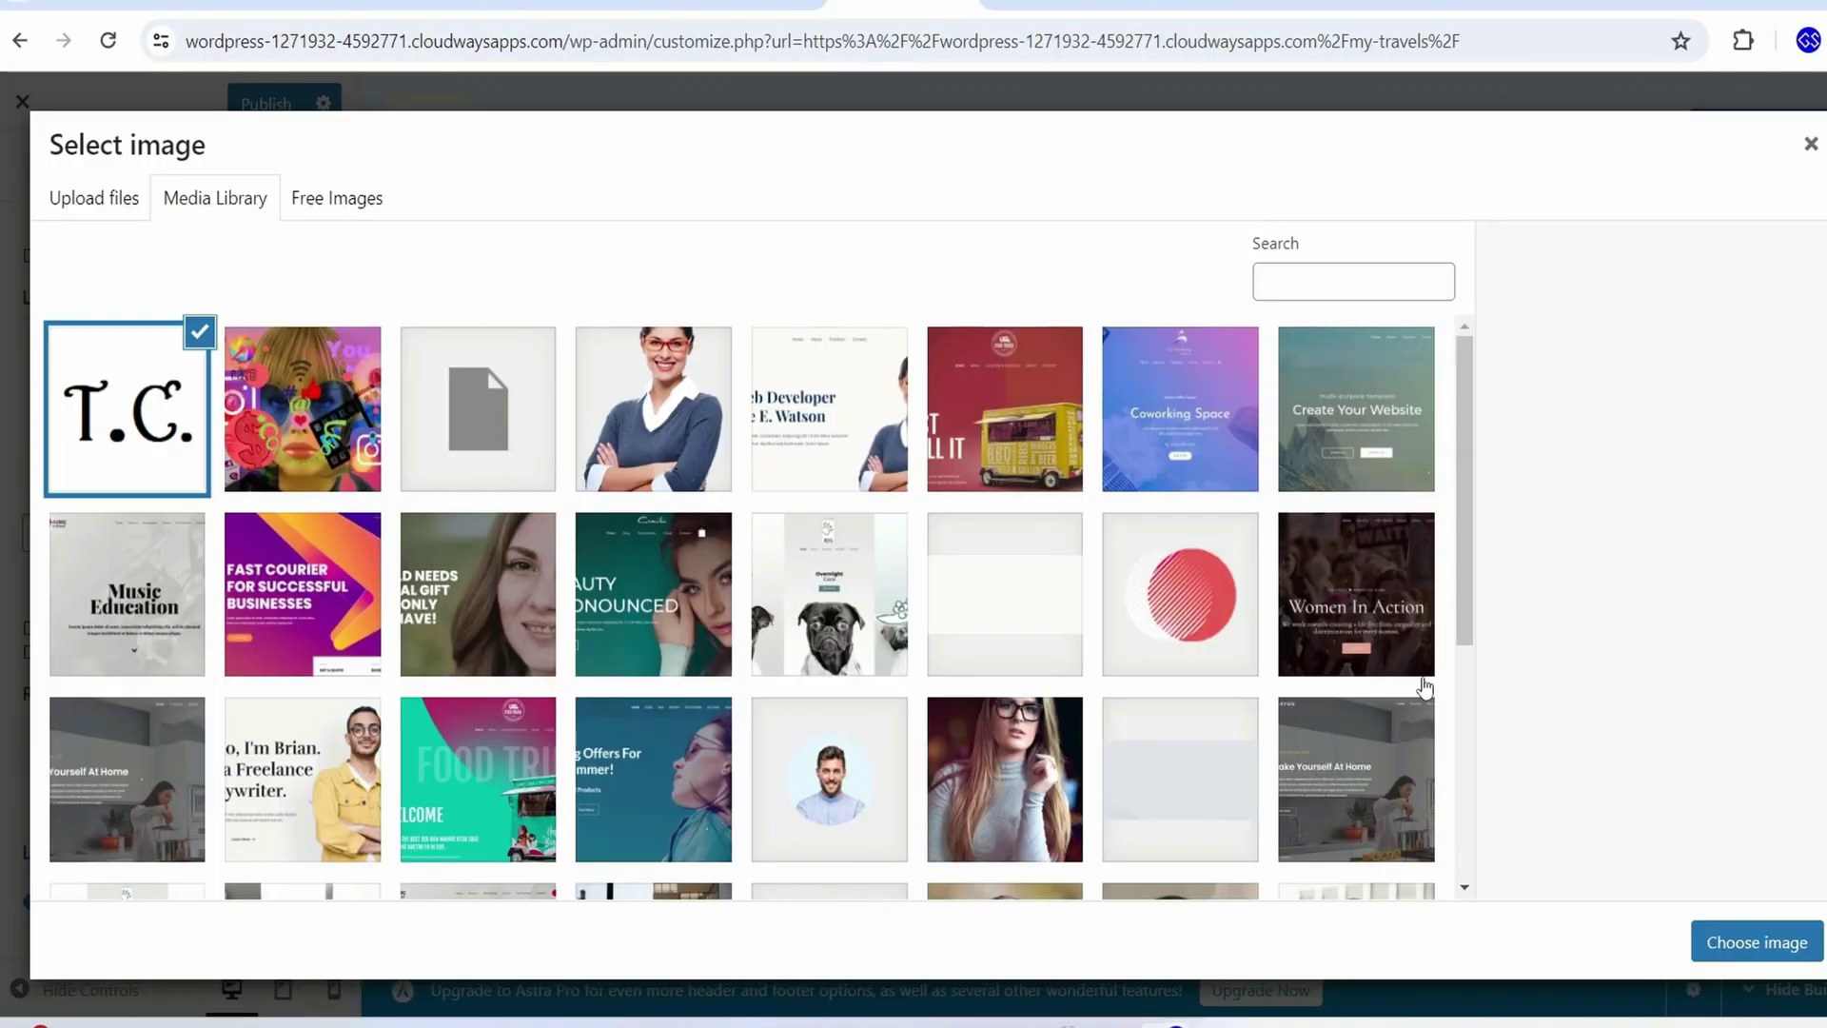
pyautogui.click(1754, 944)
# Set the transparent header's logo width to 316 px and publish the Customizer changes
pyautogui.scroll(-2, 233, 734)
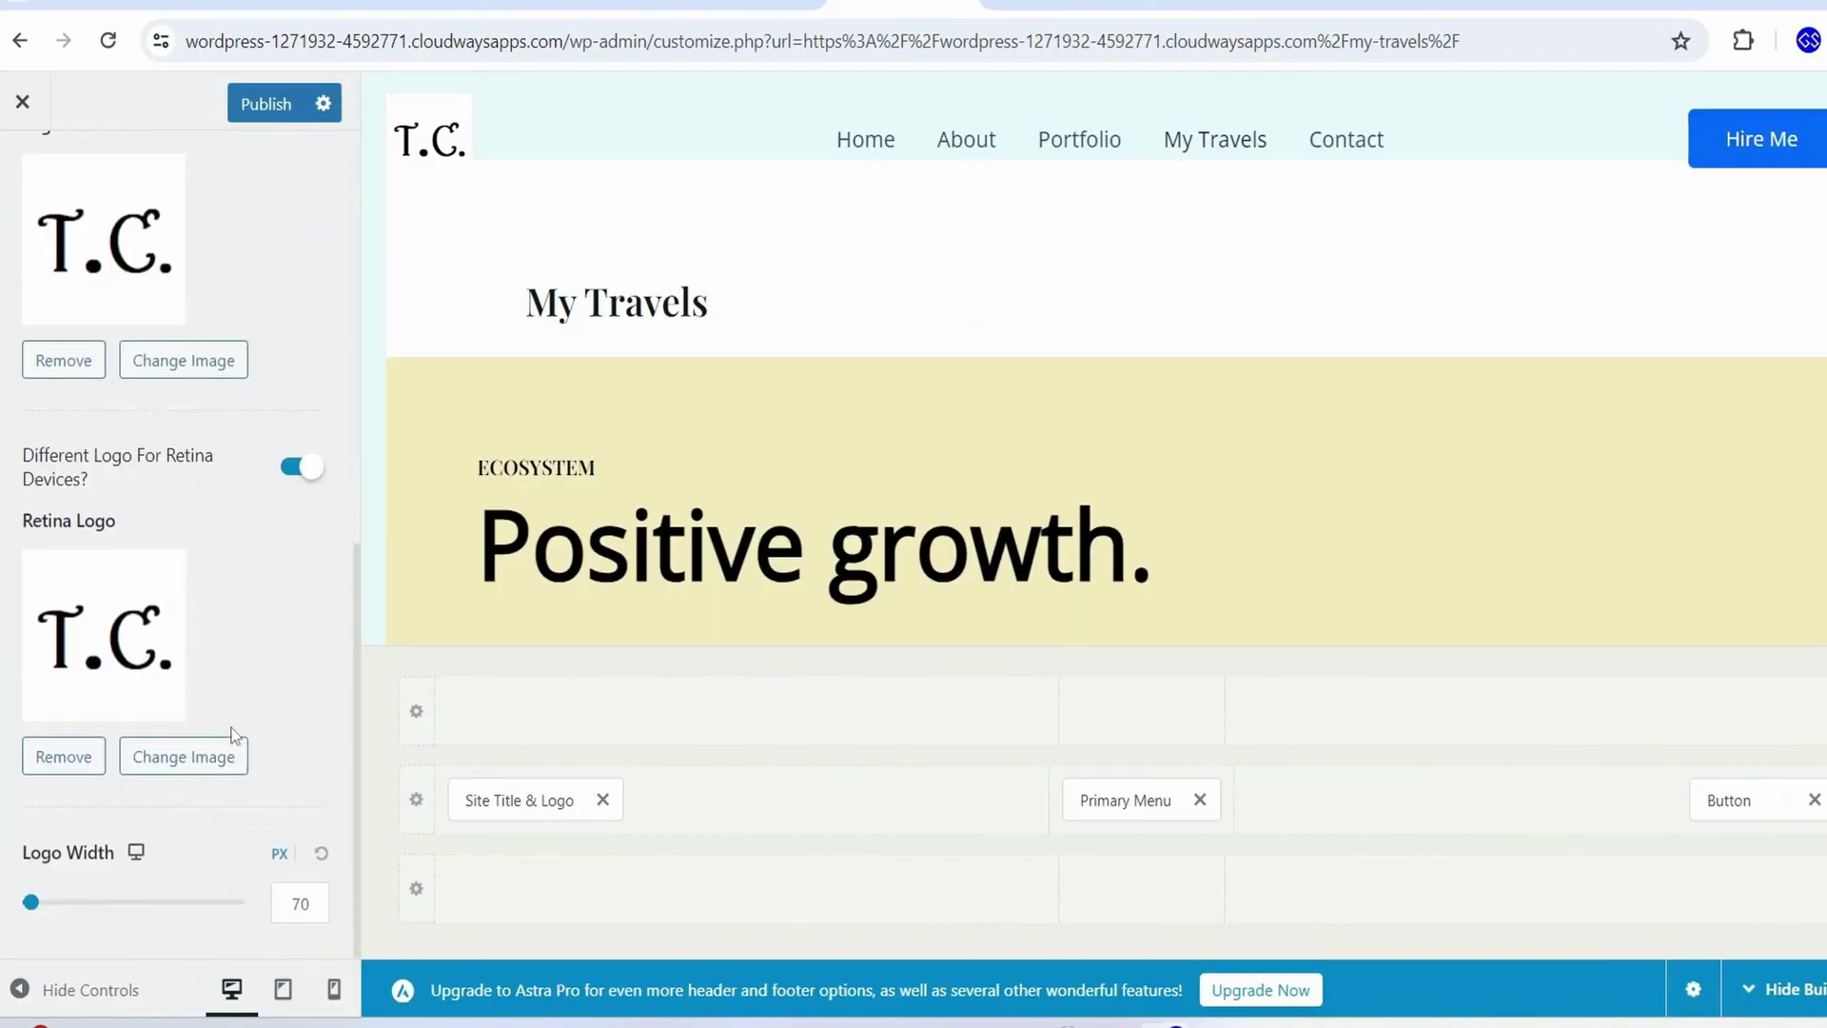
pyautogui.moveTo(30, 904); pyautogui.dragTo(132, 927)
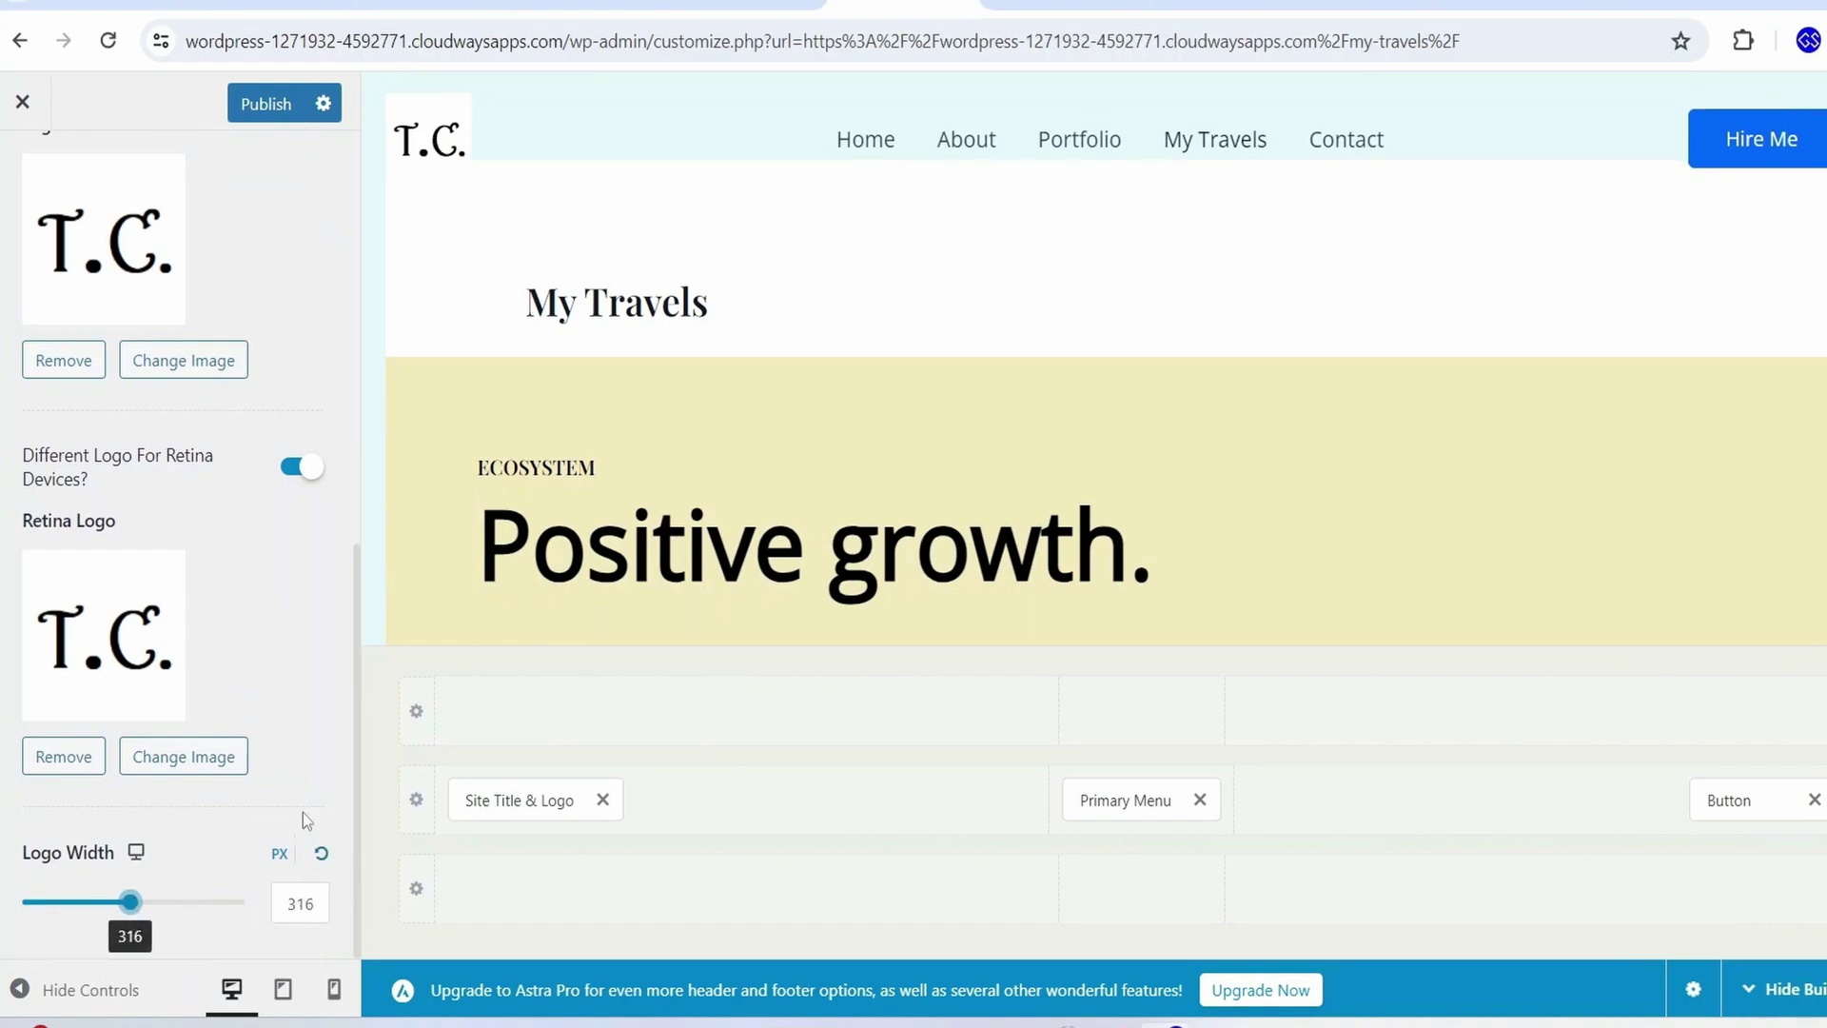
pyautogui.click(278, 104)
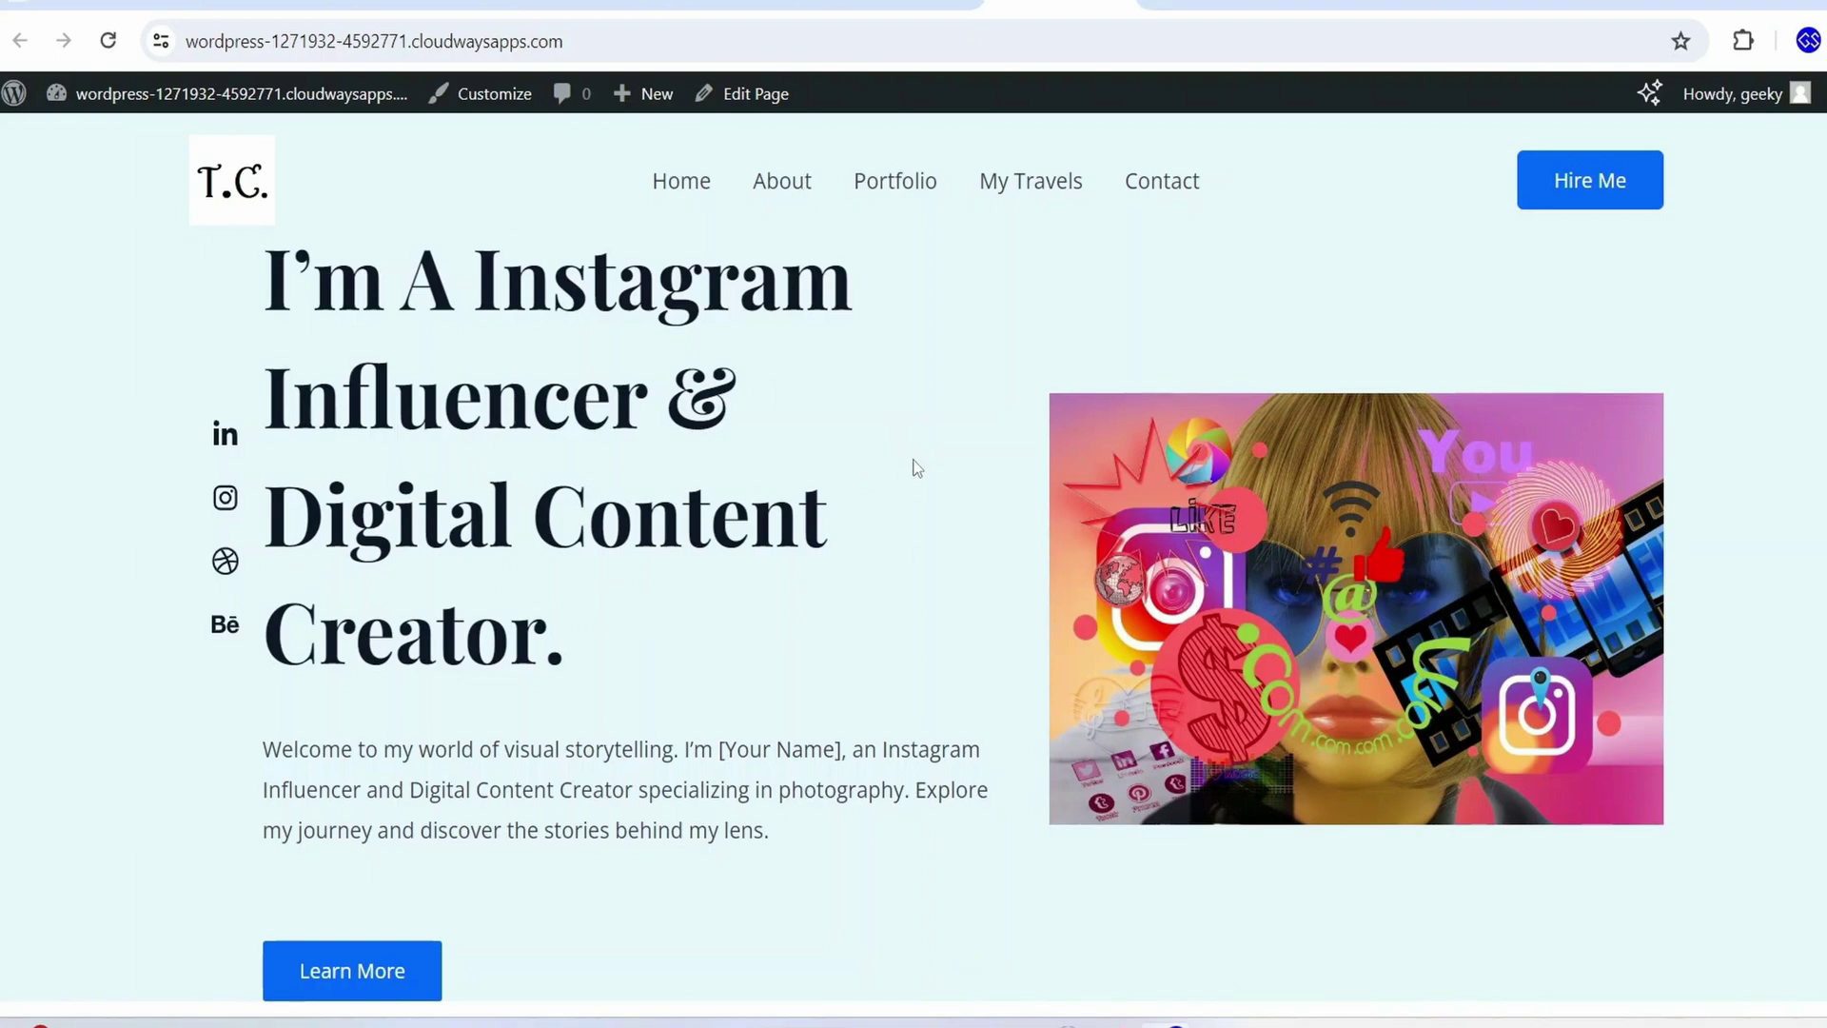
# Open the home page in the browser's iPhone SE device emulation and review its mobile layout from the header through the About Me section
pyautogui.hotkey('ctrl', 'shift', 'i')
pyautogui.scroll(-3, 653, 392)
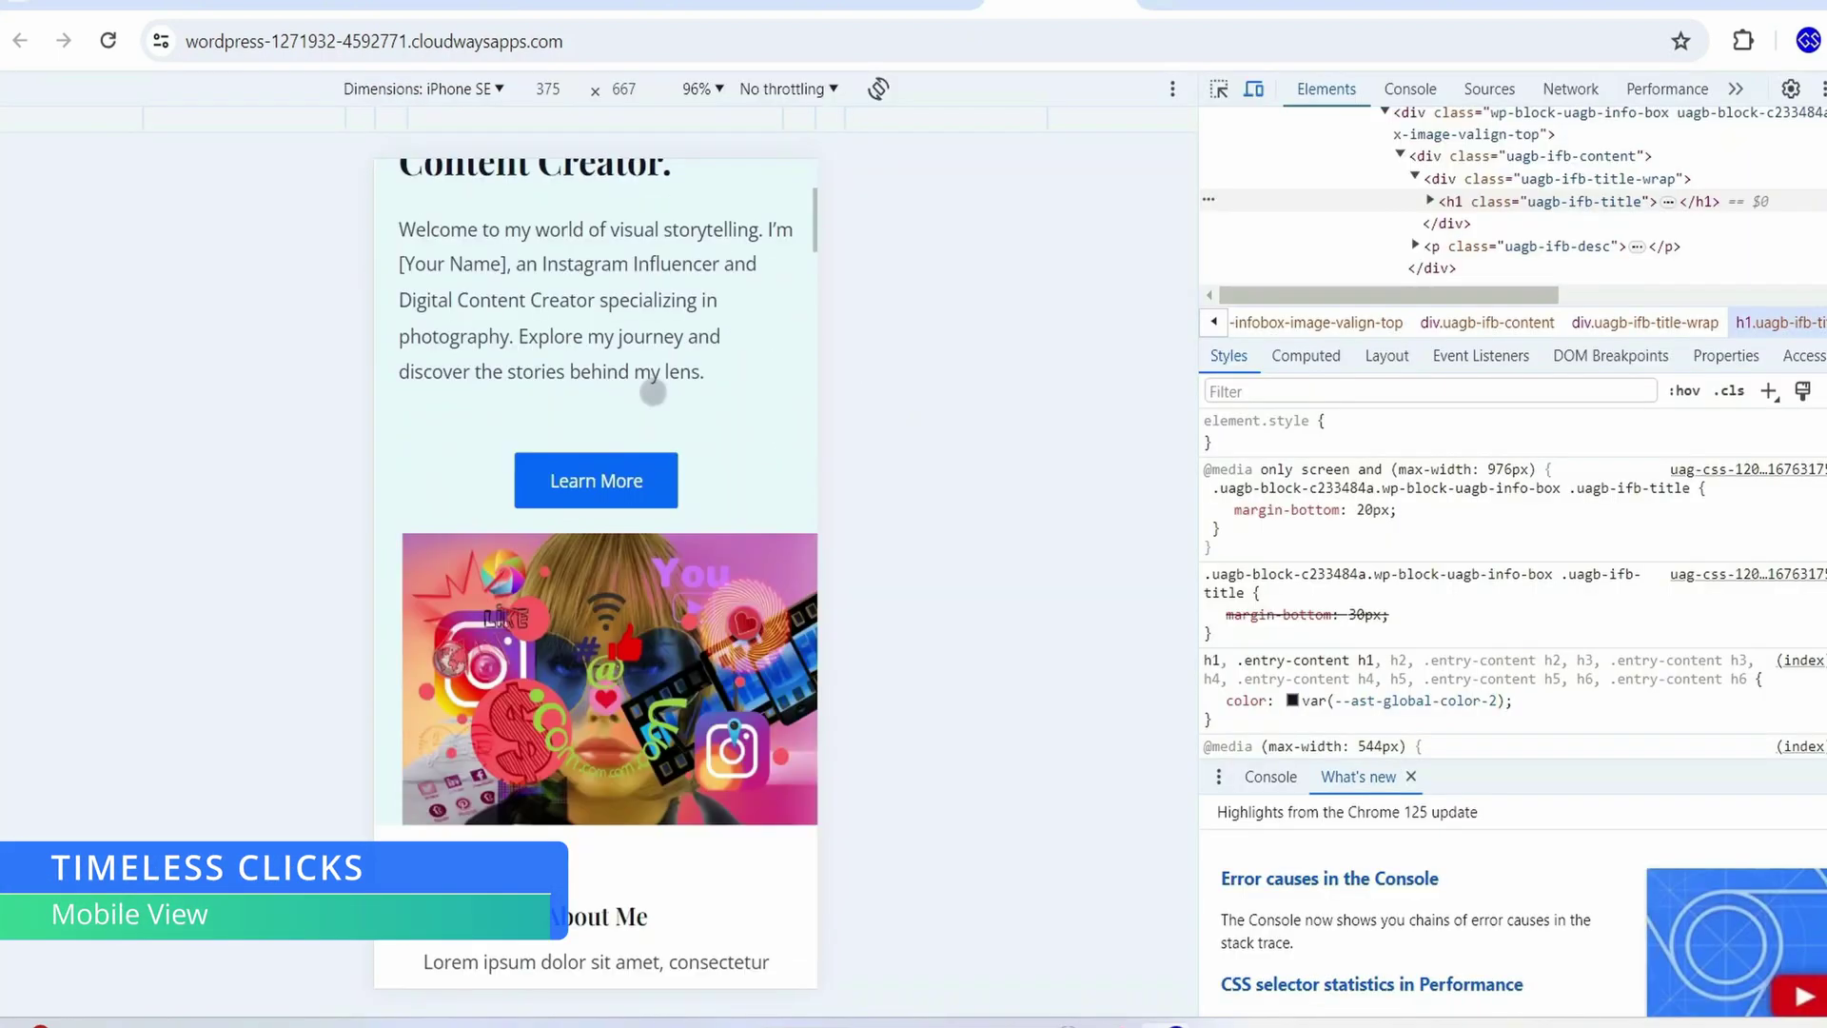
pyautogui.scroll(-6, 694, 396)
pyautogui.scroll(10, 694, 396)
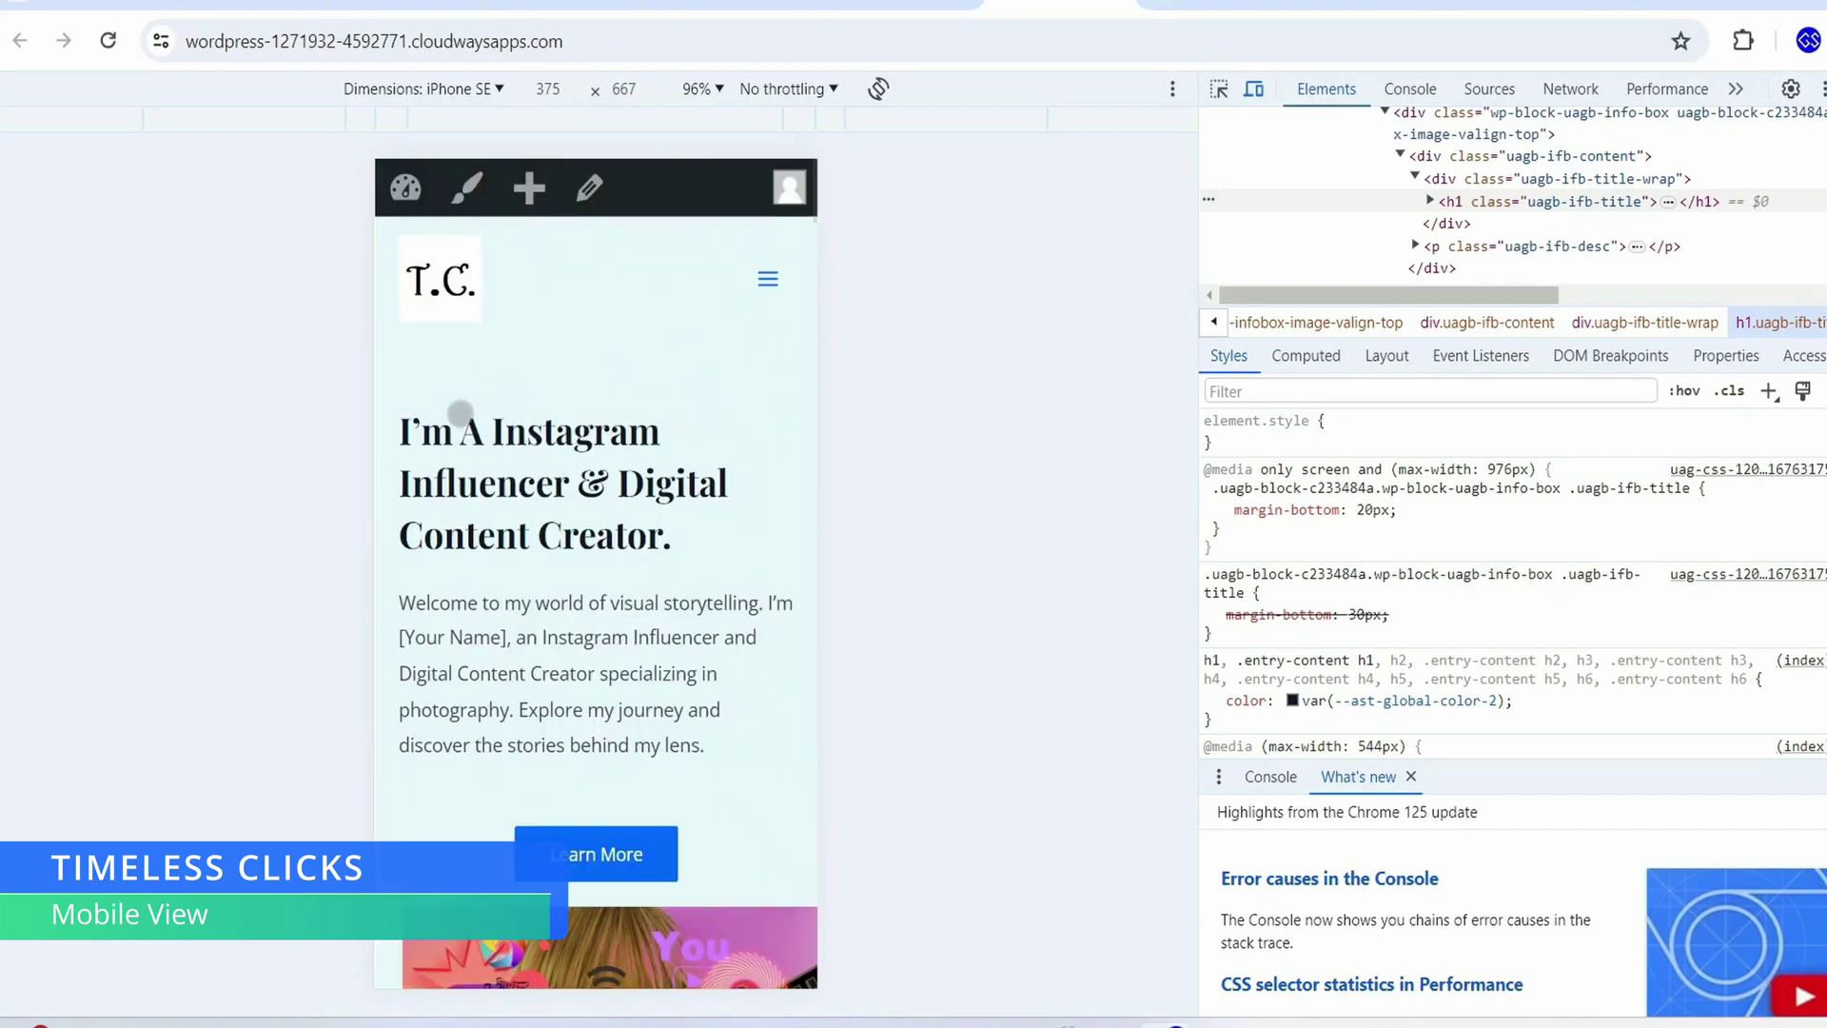
pyautogui.scroll(-6, 739, 534)
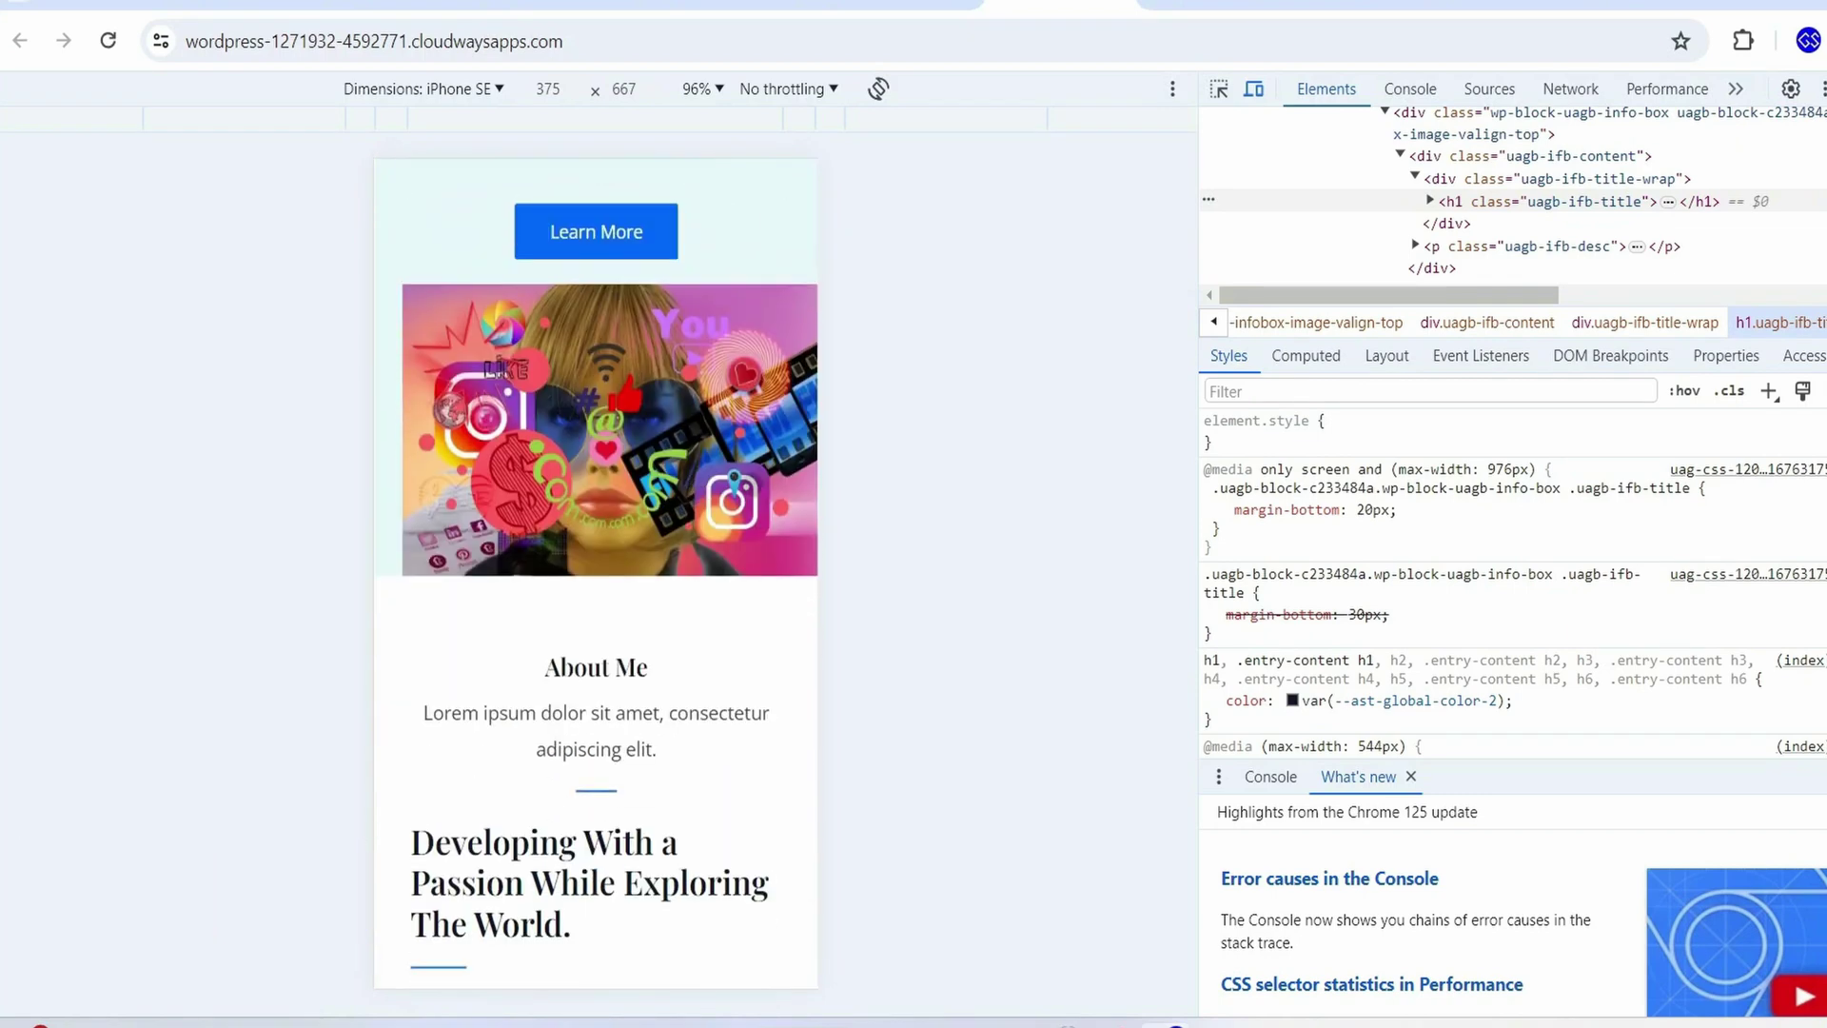
pyautogui.scroll(-6, 751, 502)
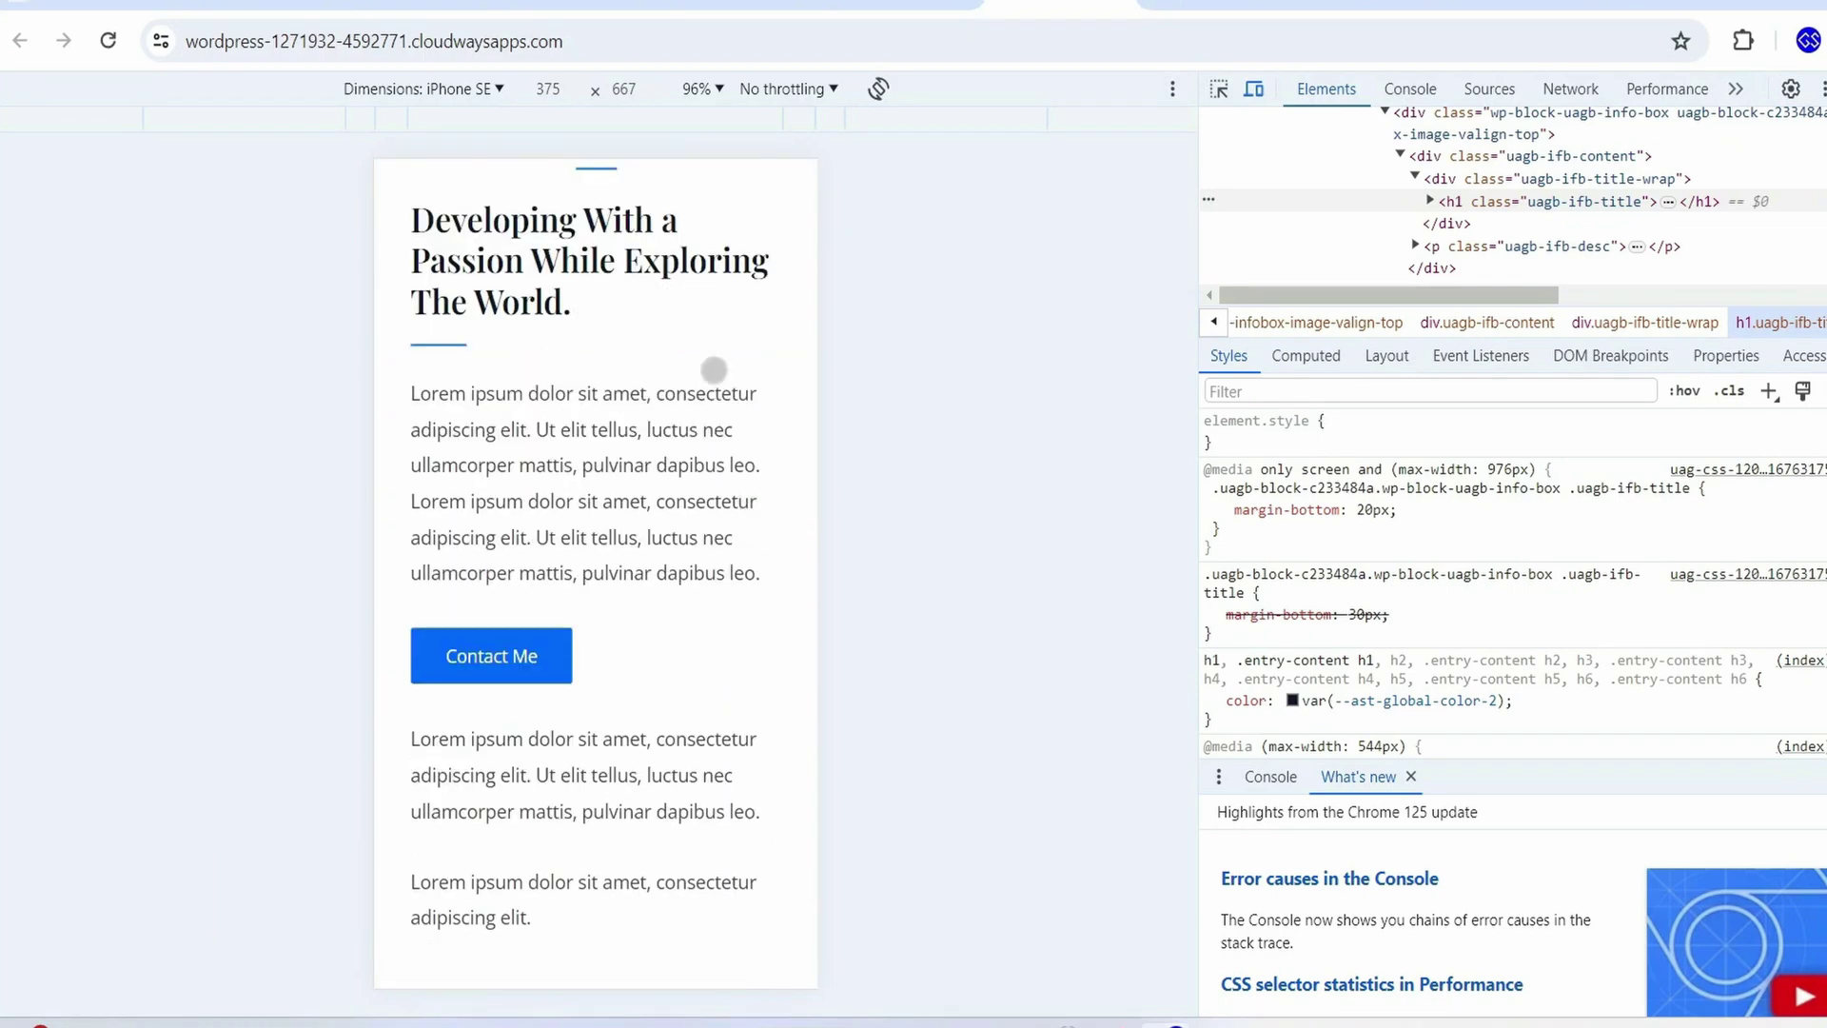
pyautogui.scroll(-10, 714, 371)
pyautogui.scroll(8, 761, 442)
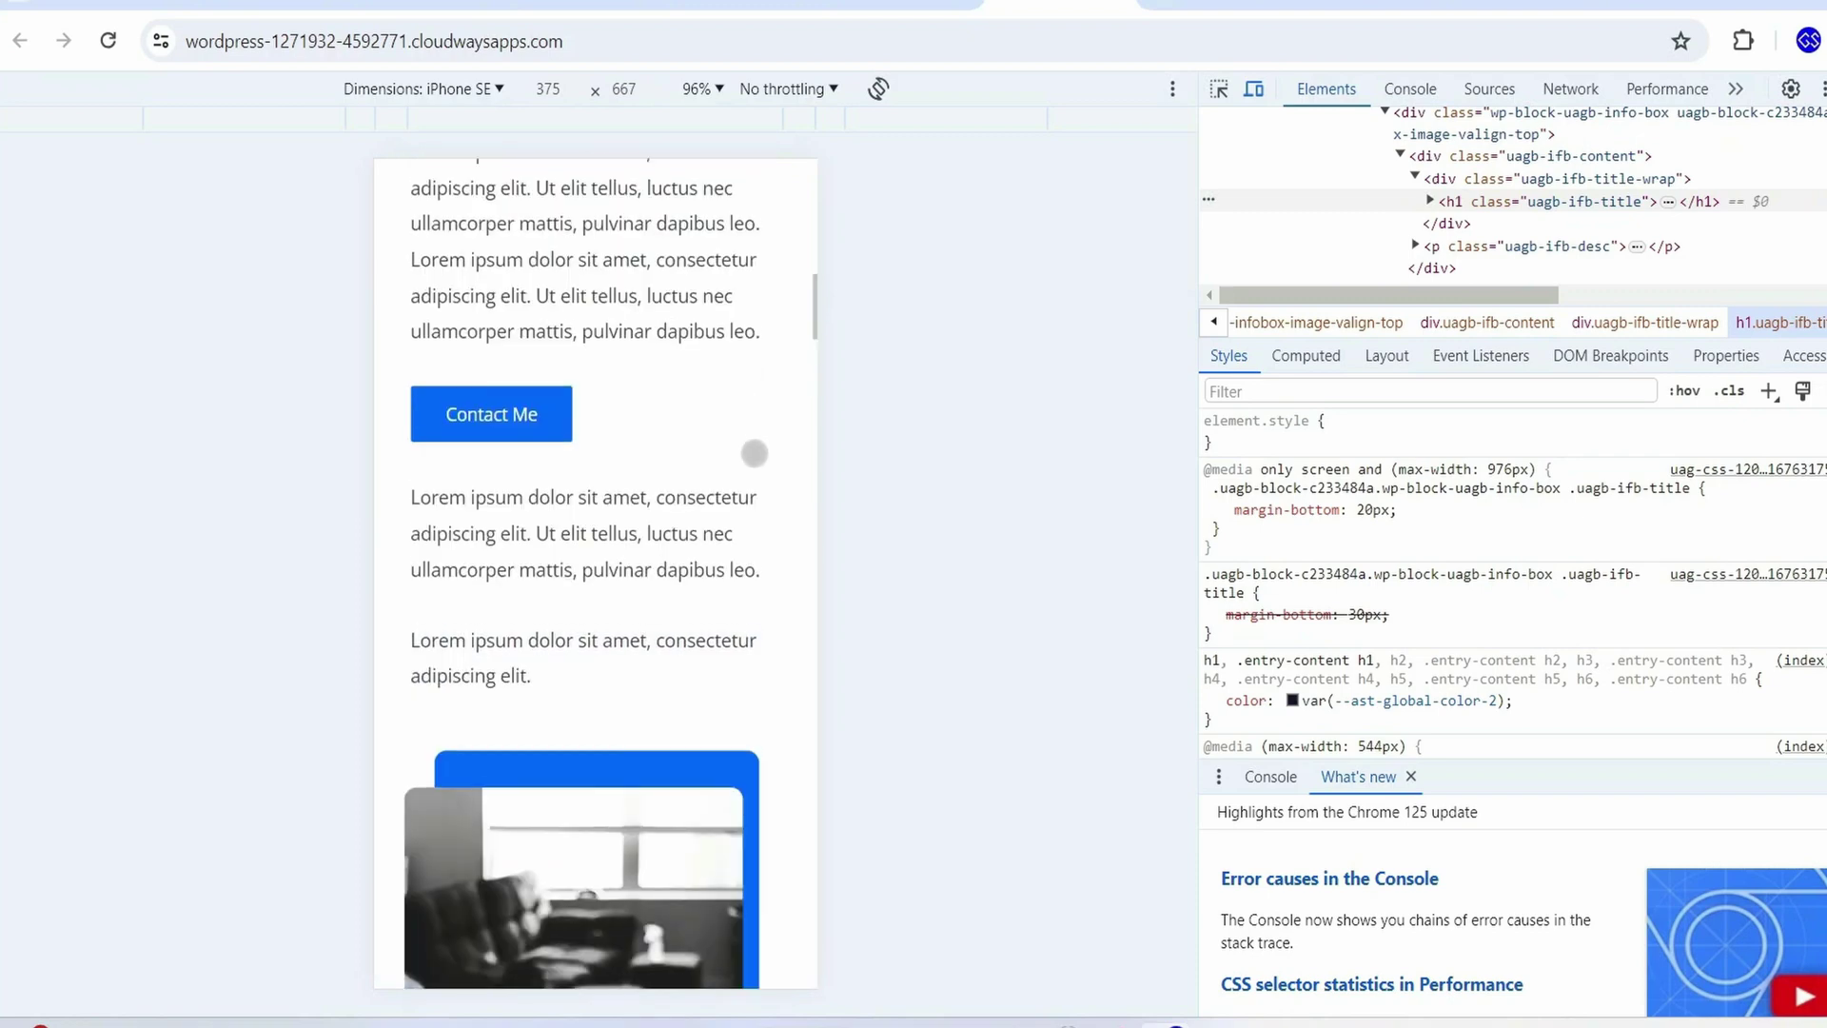
# Open the About page from the site's mobile navigation and review its phone layout through the My Style section
pyautogui.scroll(10, 751, 453)
pyautogui.click(767, 277)
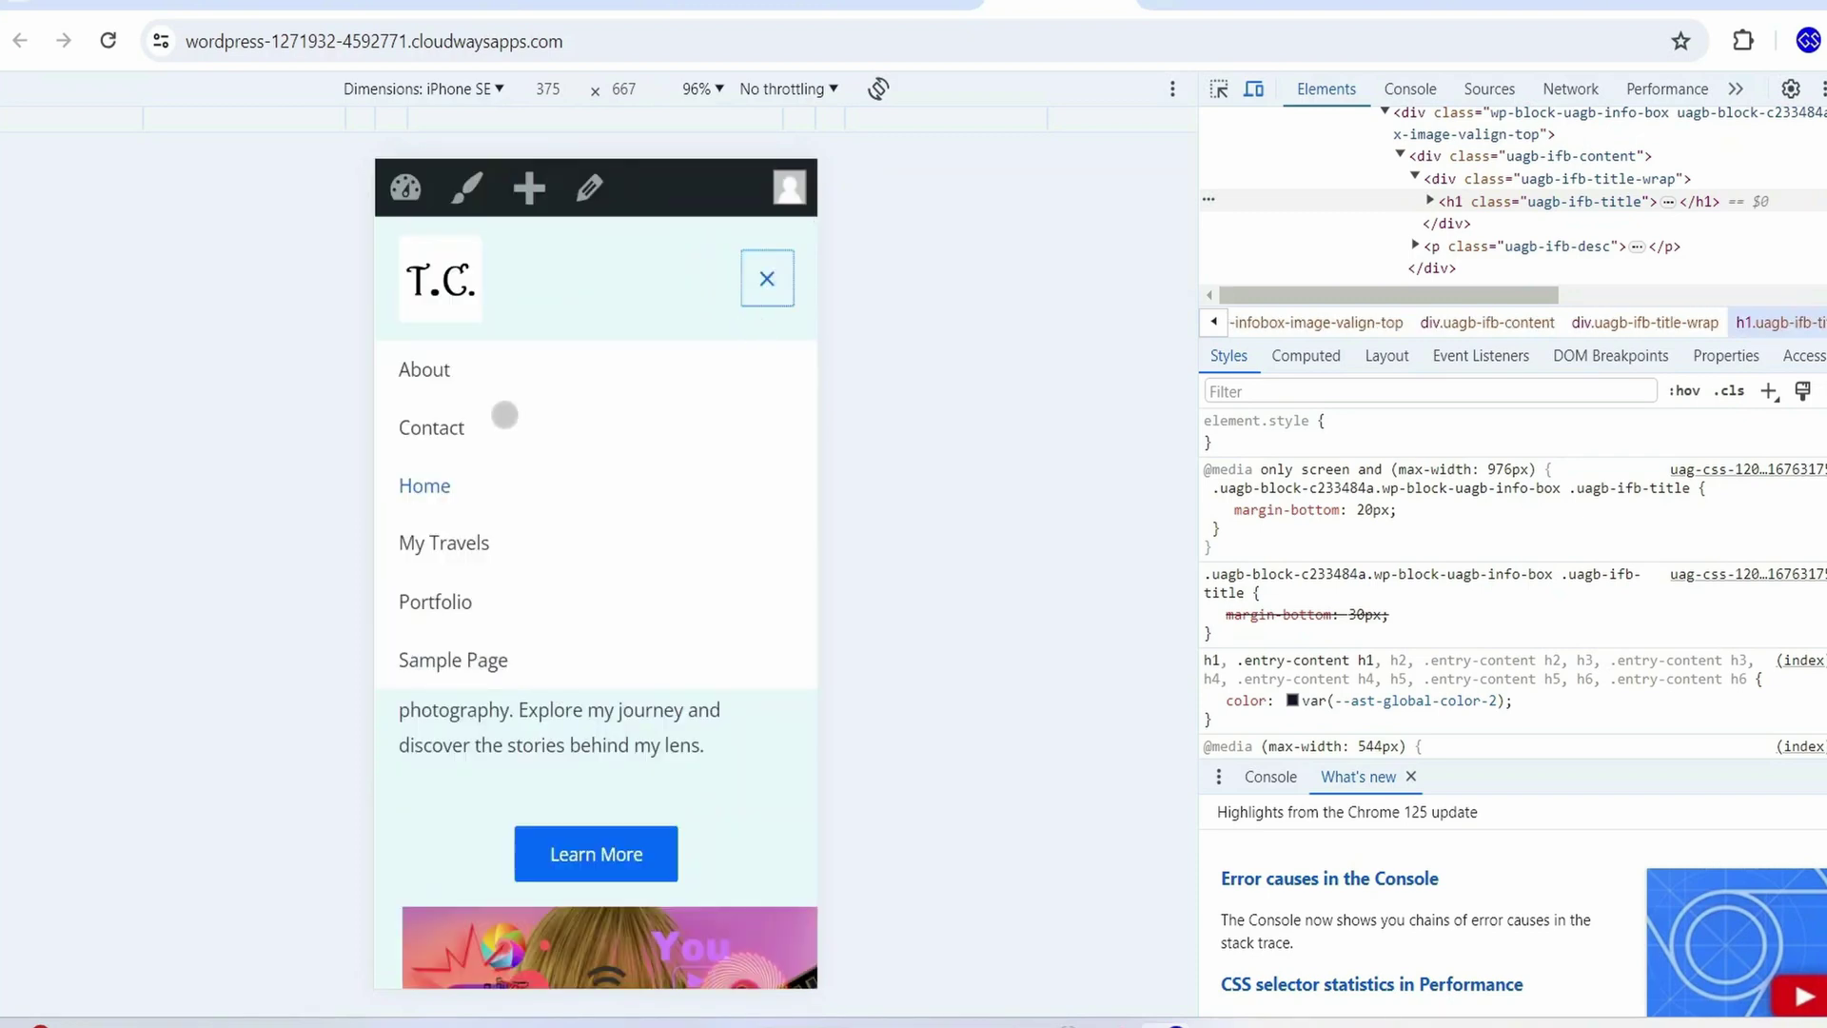
pyautogui.click(428, 376)
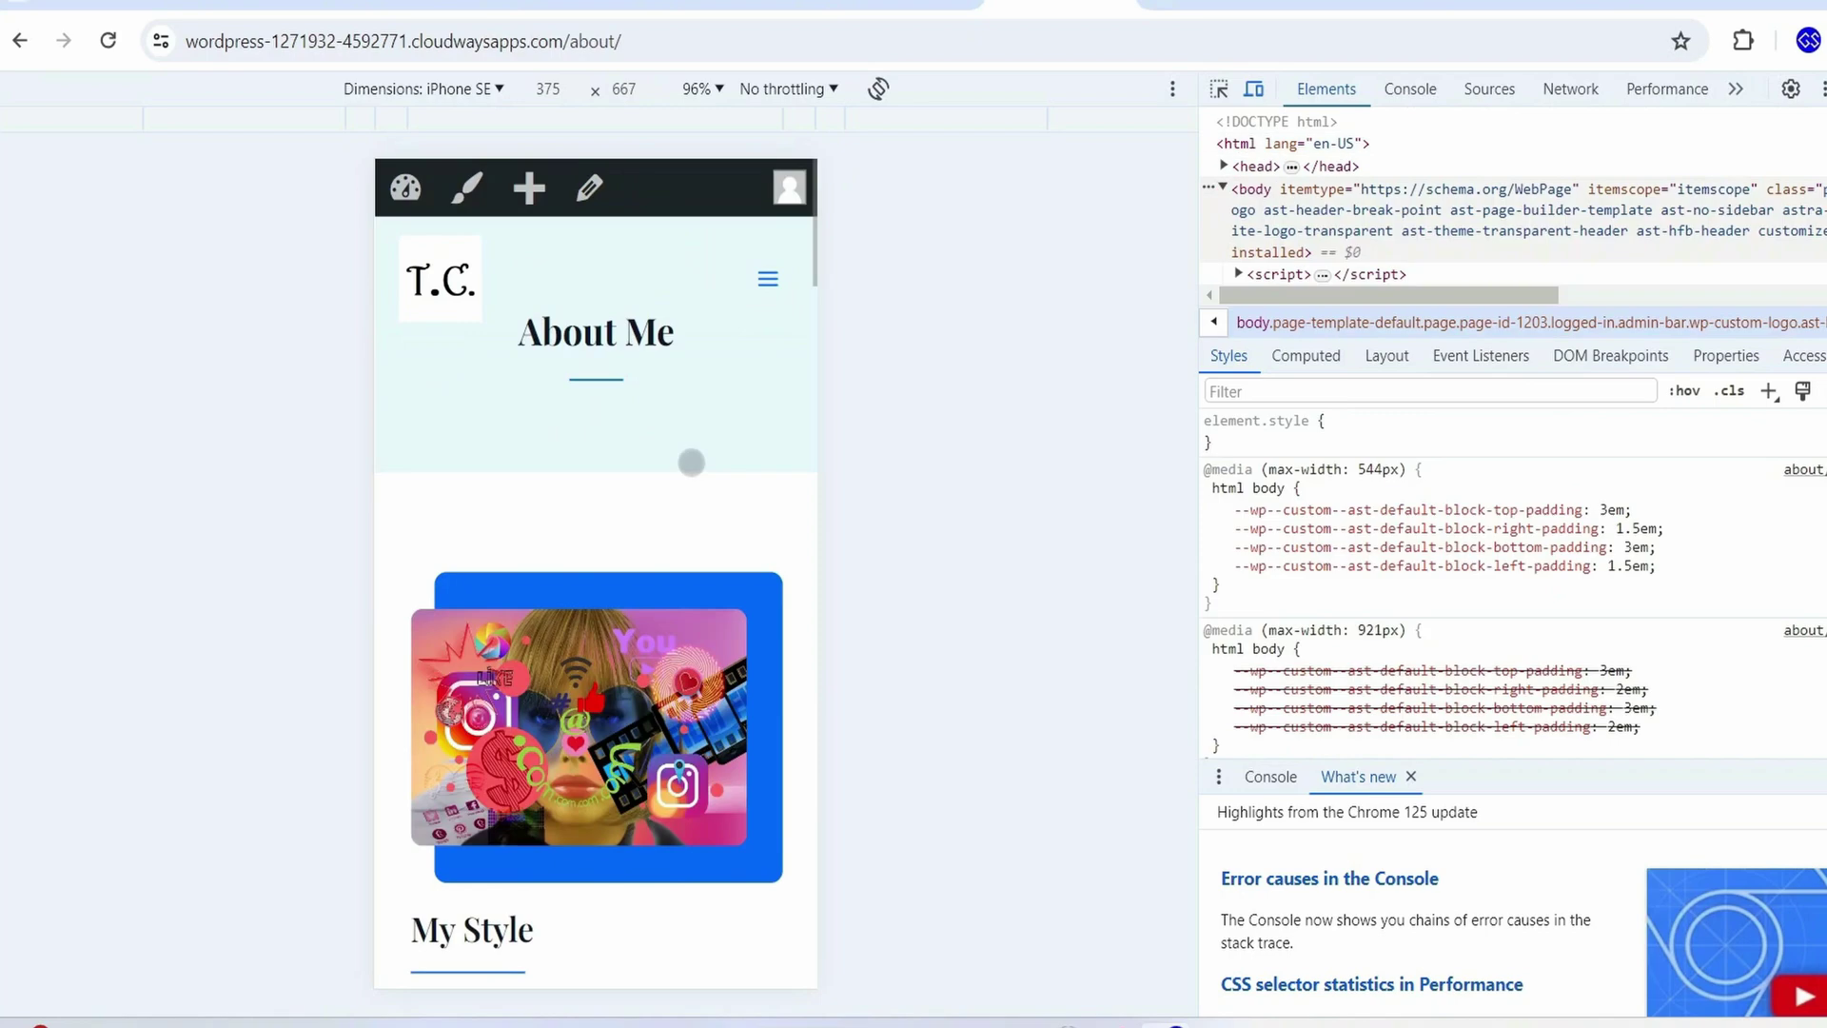
pyautogui.scroll(-15, 692, 460)
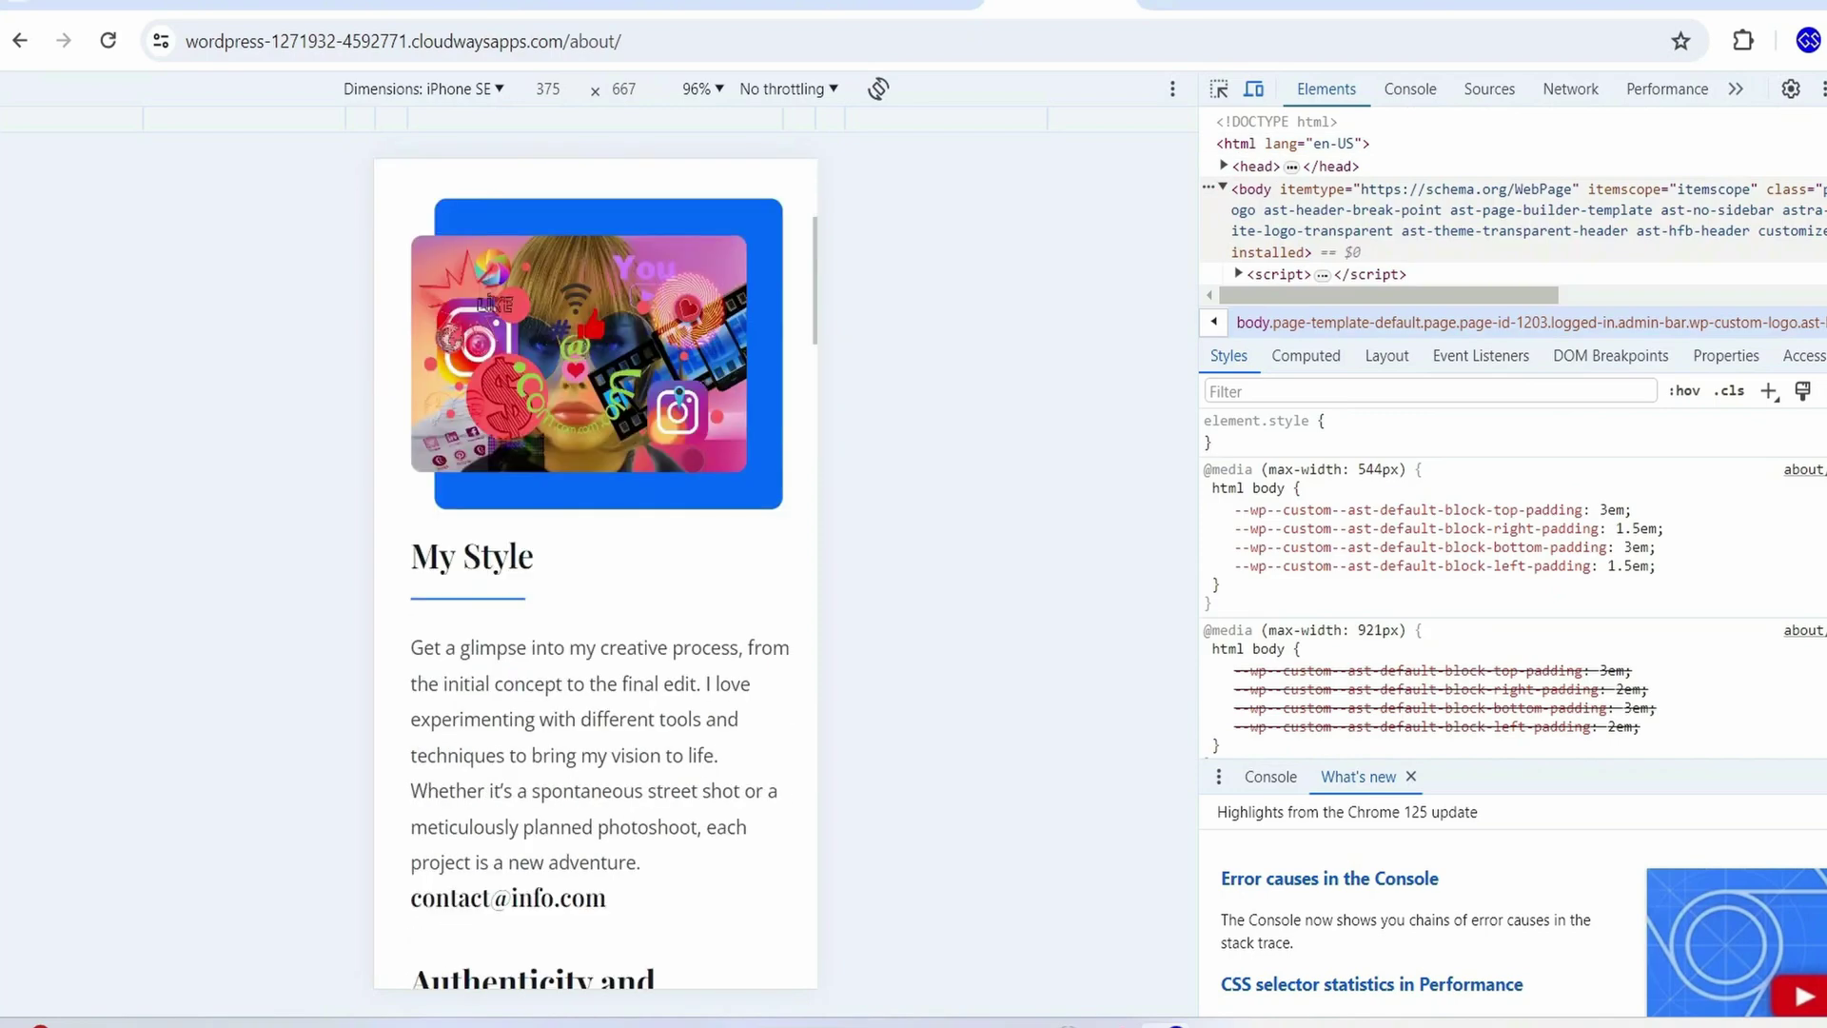
pyautogui.scroll(-5, 692, 468)
pyautogui.scroll(20, 694, 469)
pyautogui.scroll(1, 708, 420)
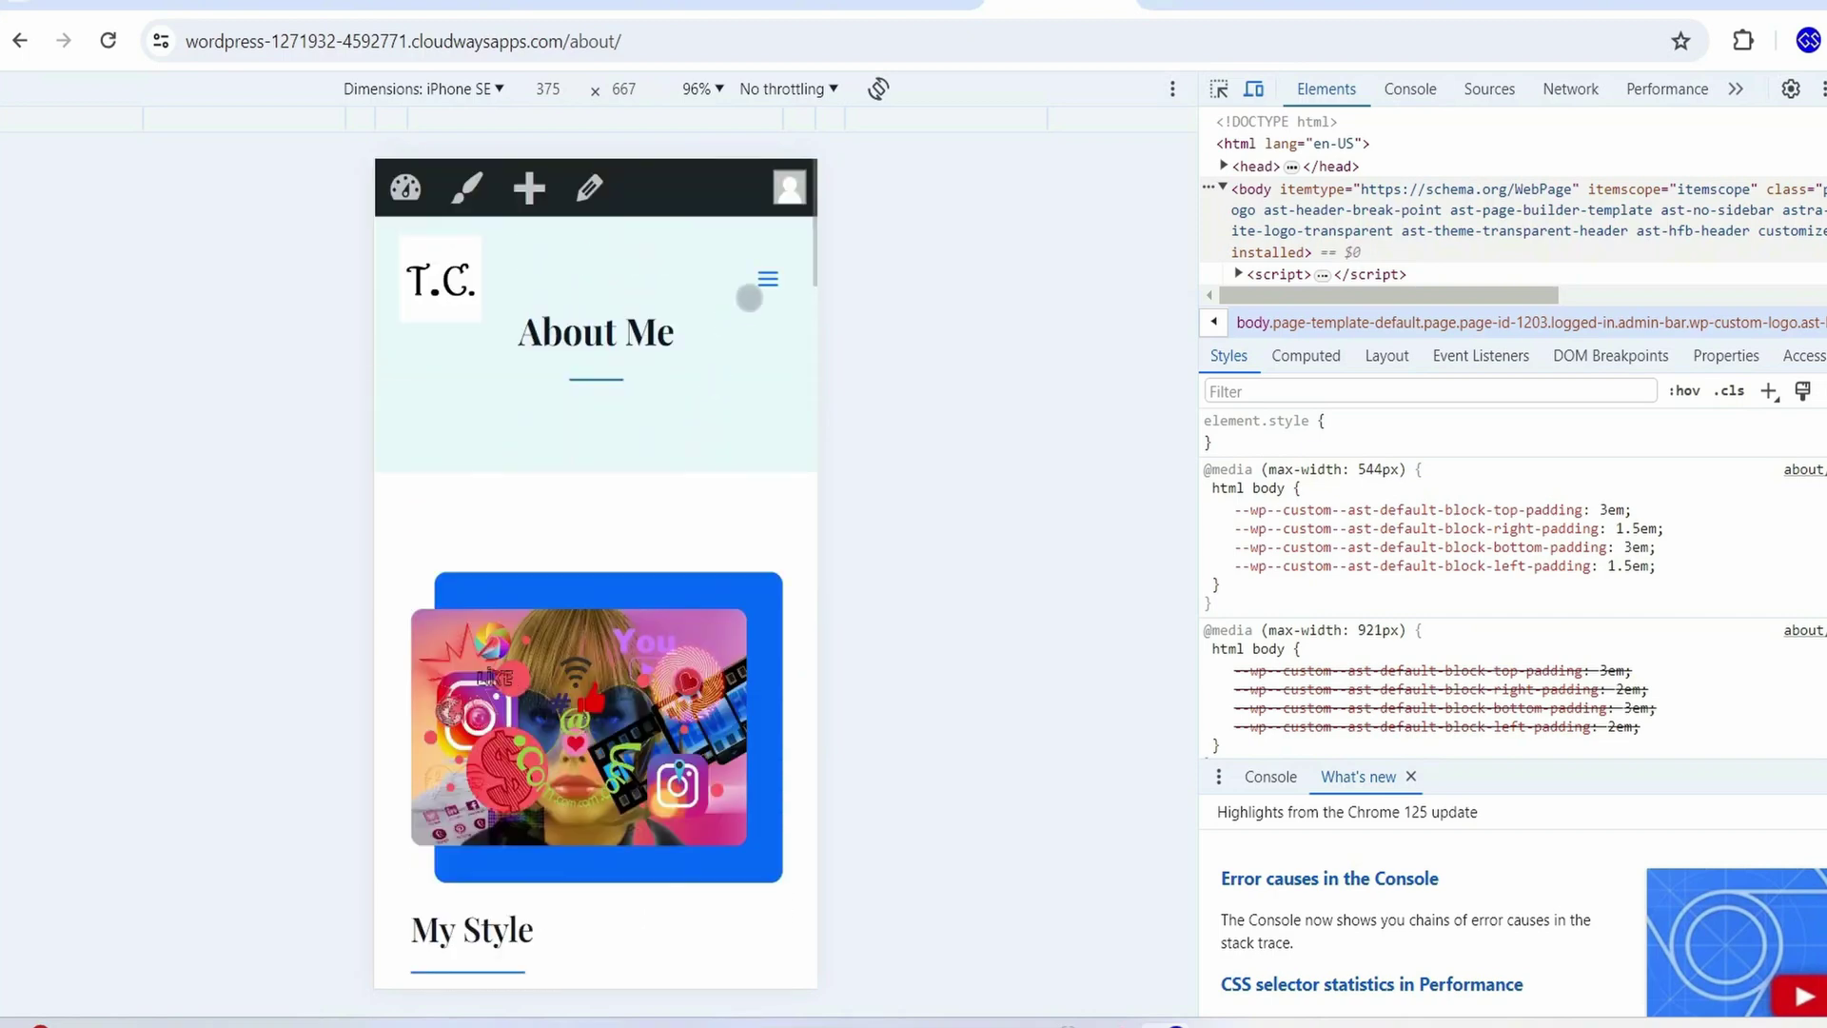
# Open the My Travels page from the site's mobile navigation and review how its text and photos stack on the phone layout
pyautogui.click(762, 278)
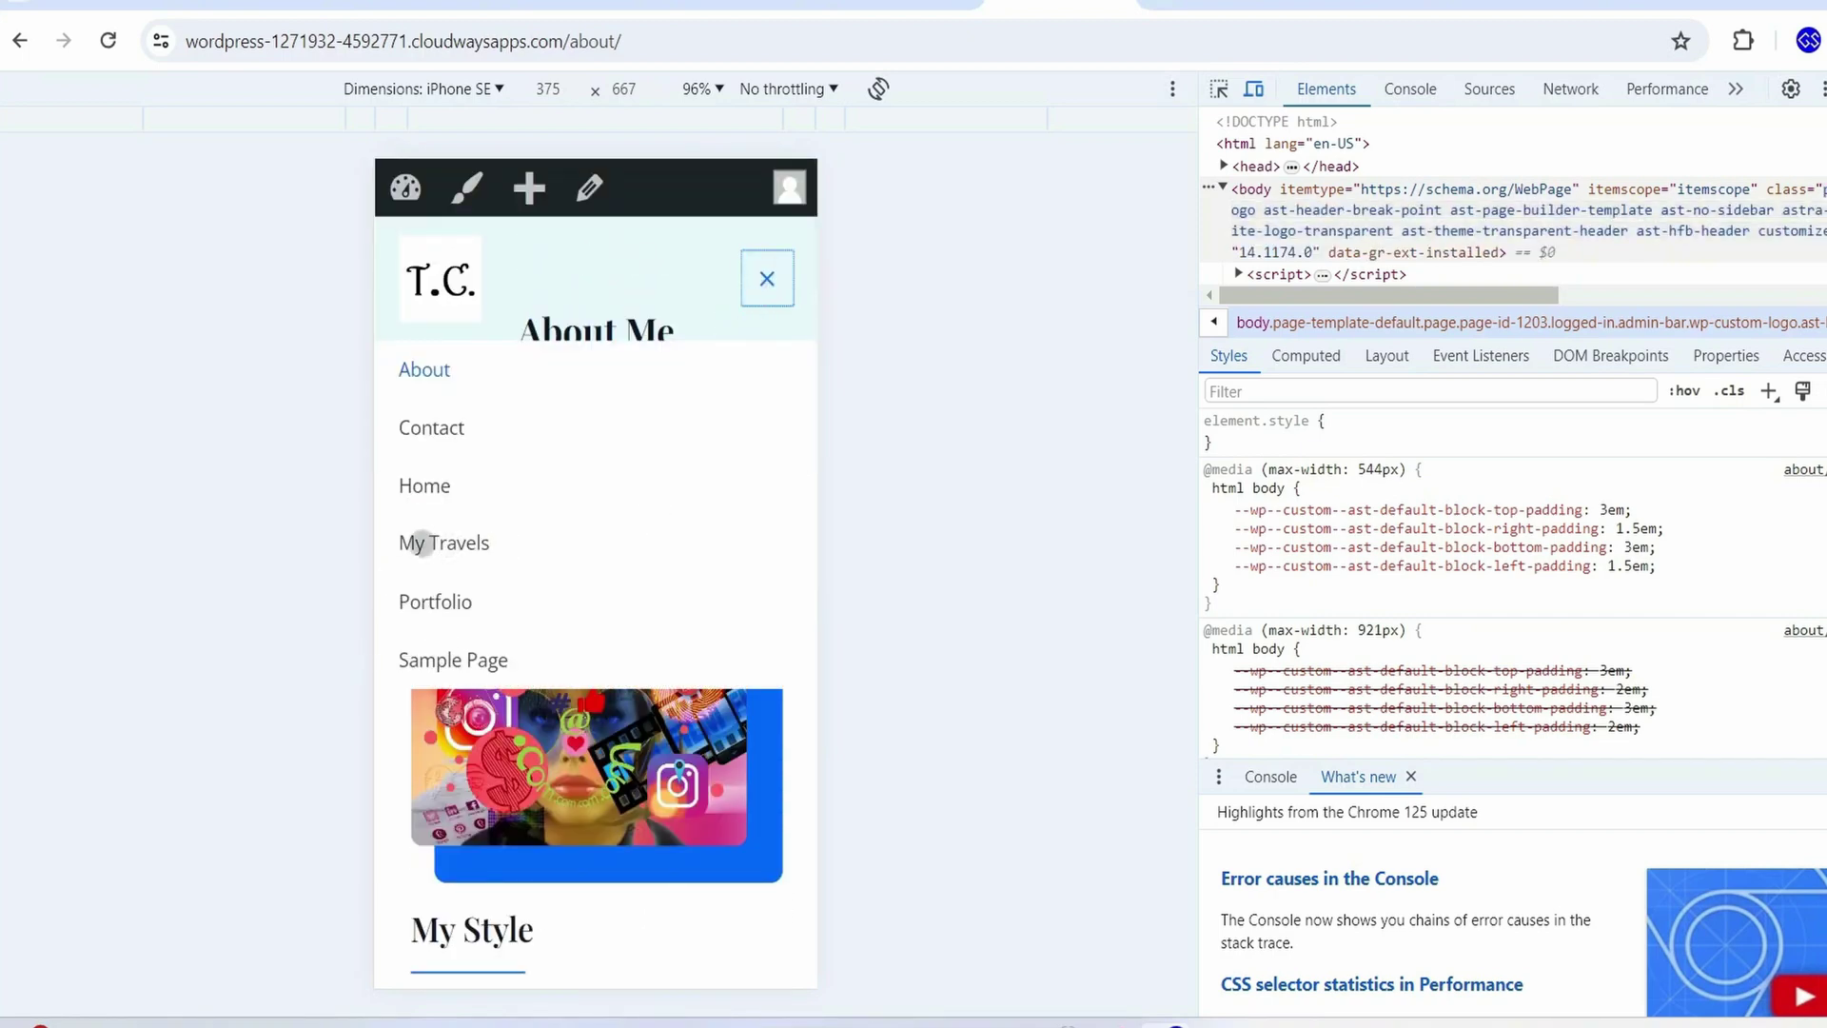
pyautogui.click(444, 545)
pyautogui.scroll(-3, 619, 436)
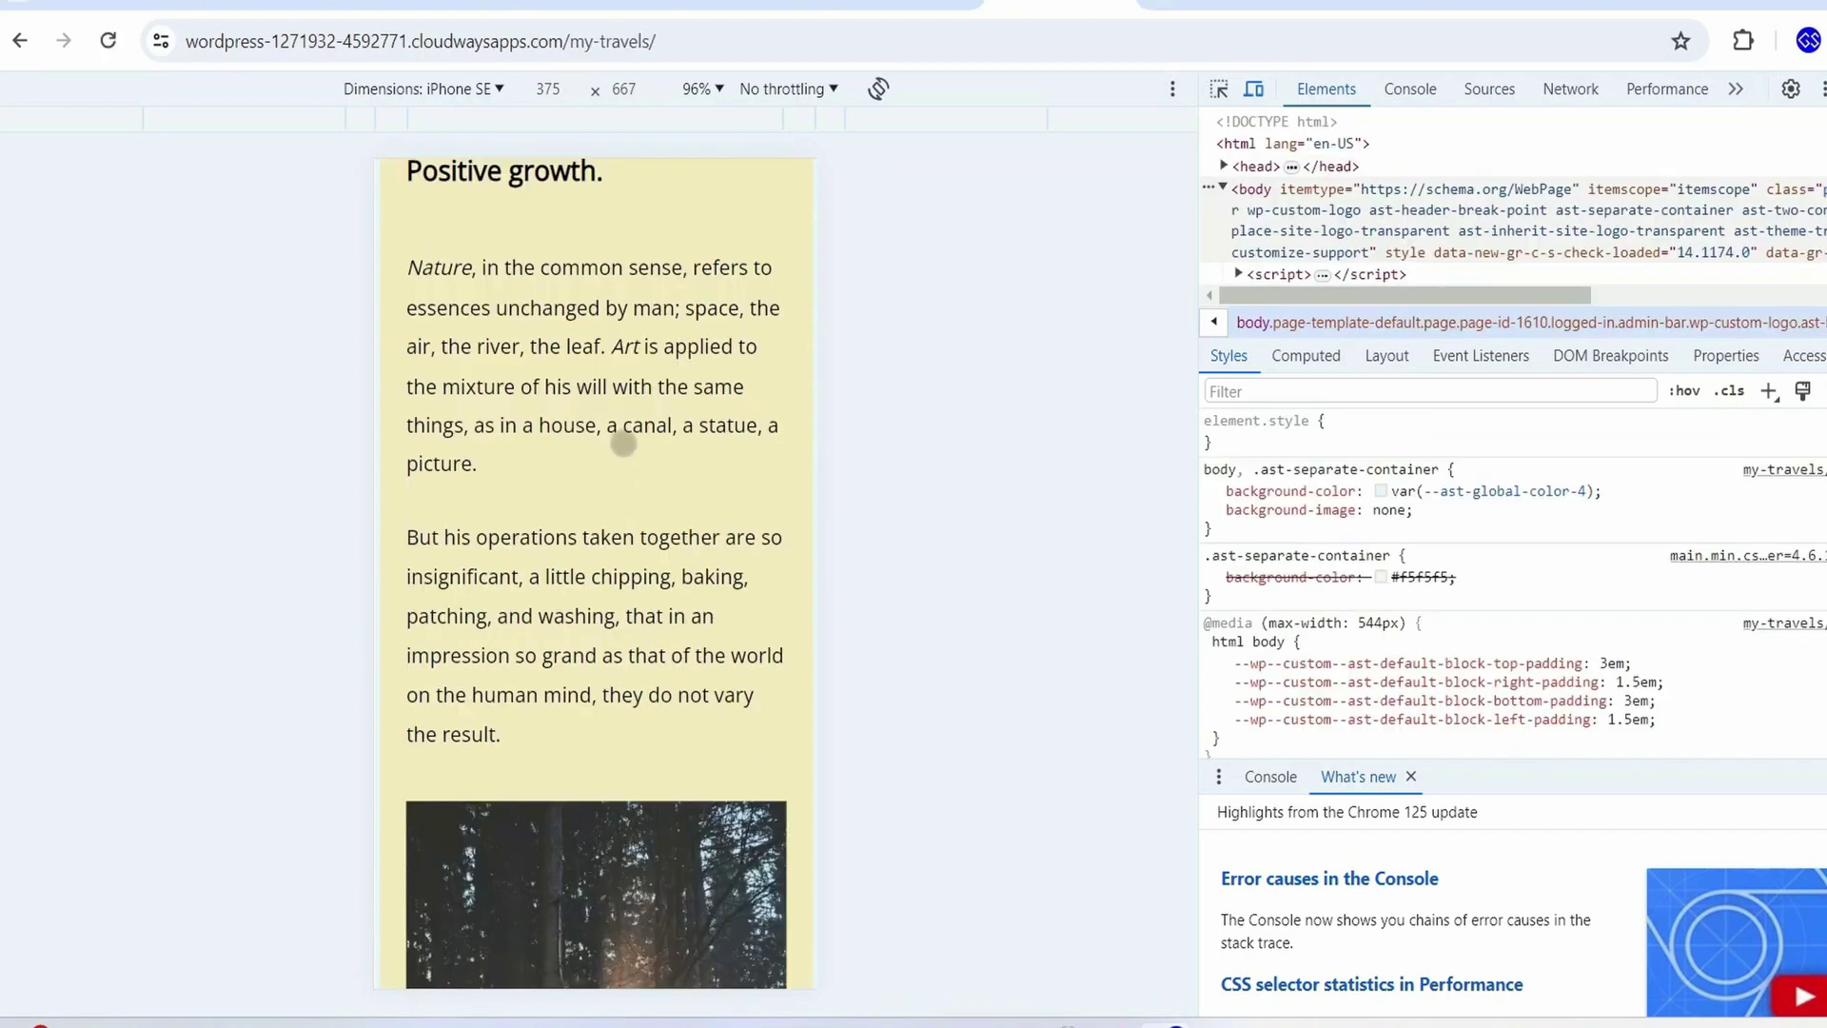
pyautogui.scroll(-9, 644, 407)
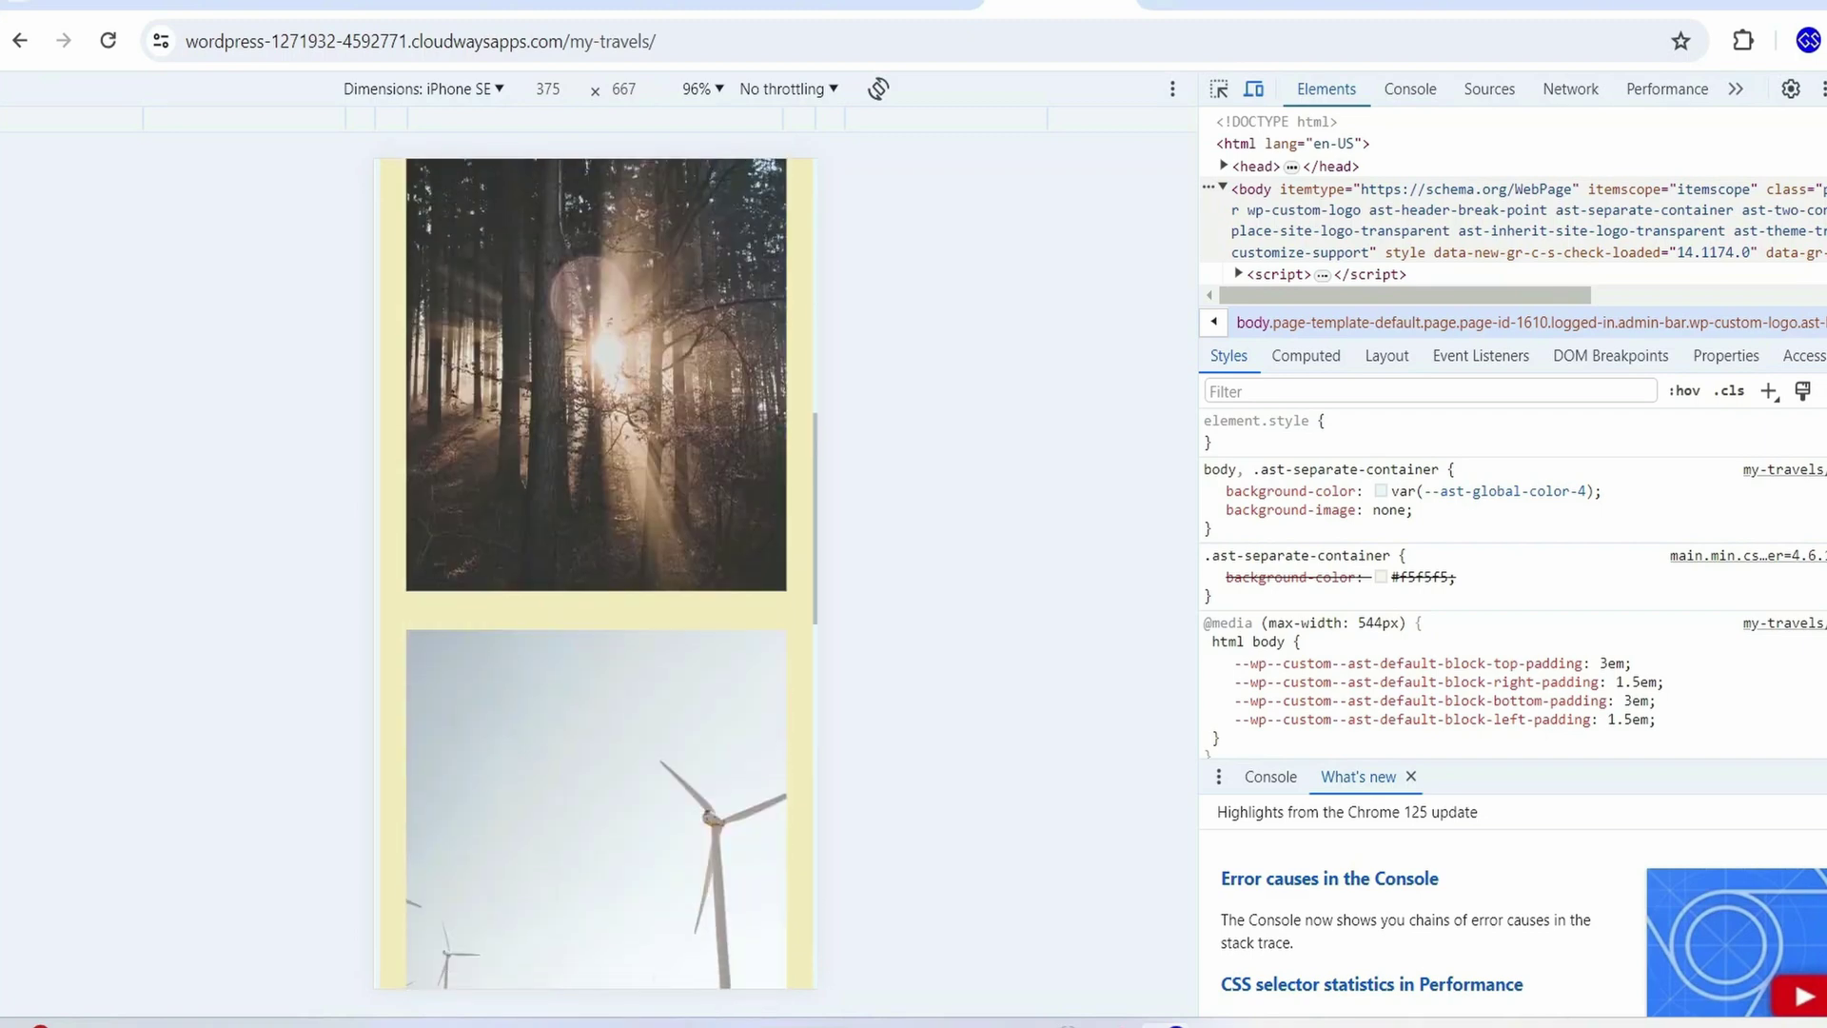
pyautogui.scroll(5, 640, 413)
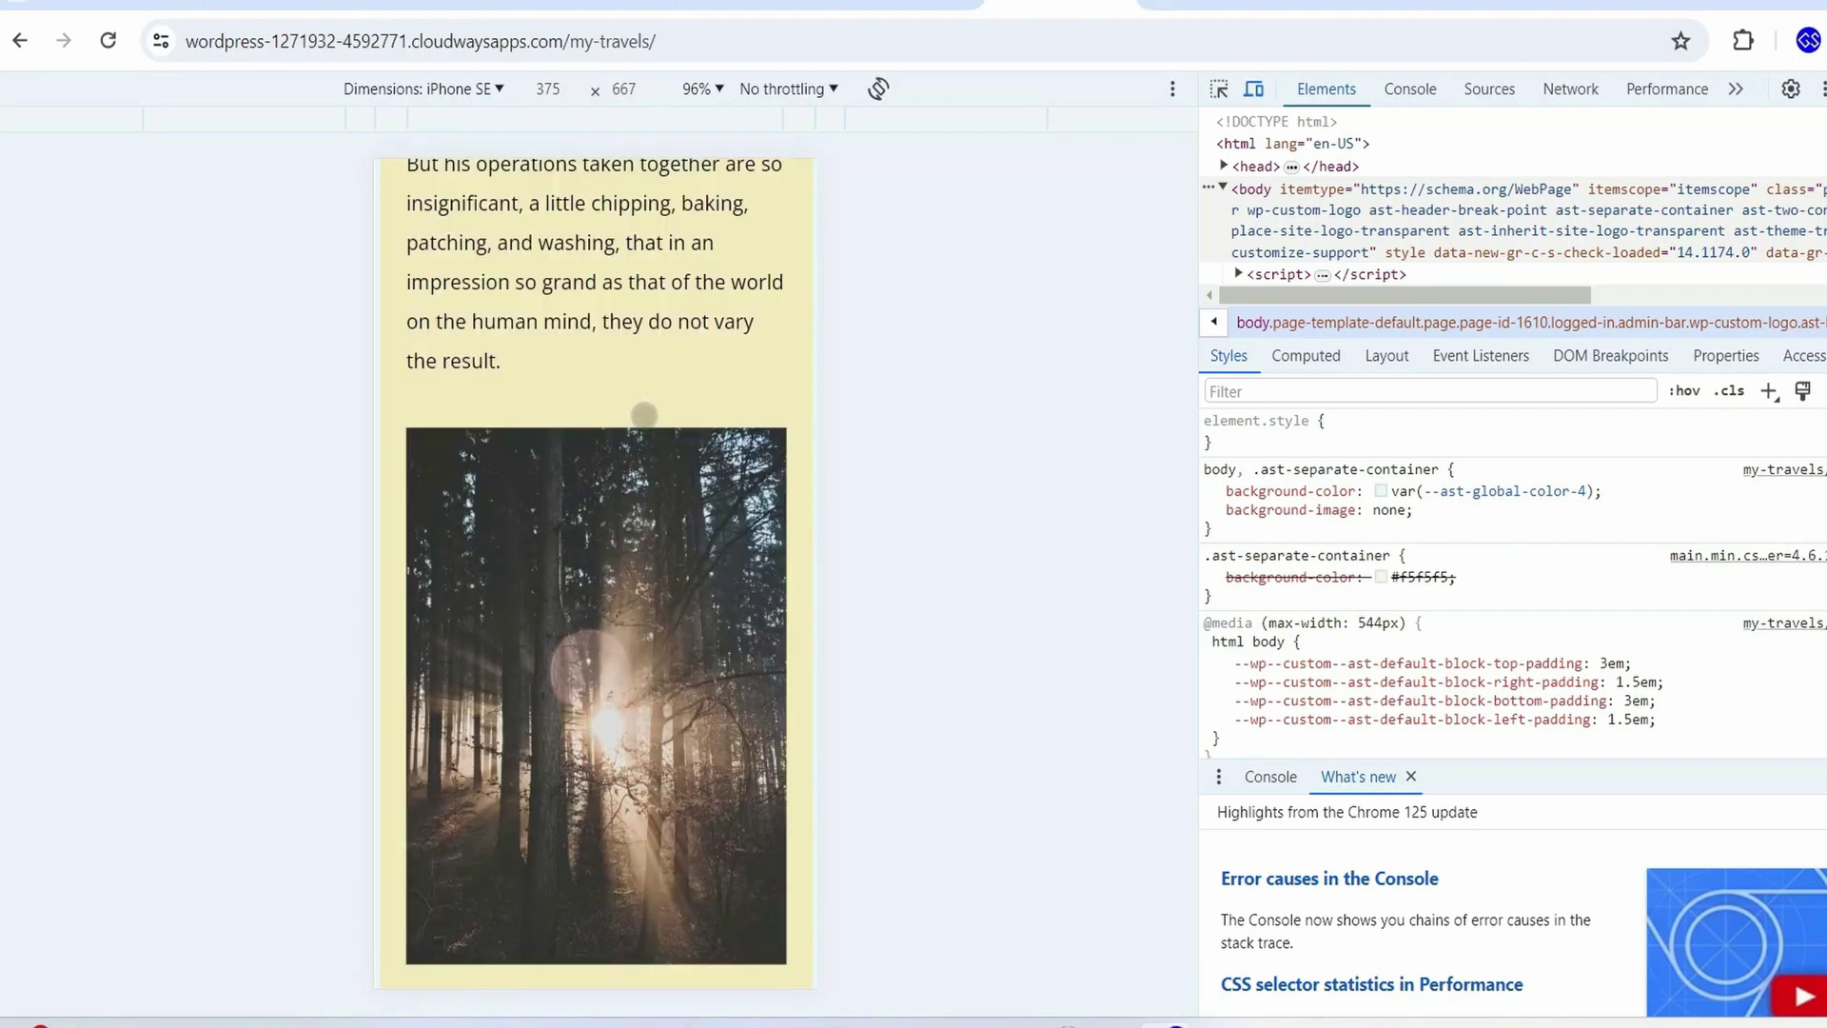
# Turn off device emulation, close the developer tools and return to the beginning of the My Travels page in desktop view
pyautogui.click(1262, 87)
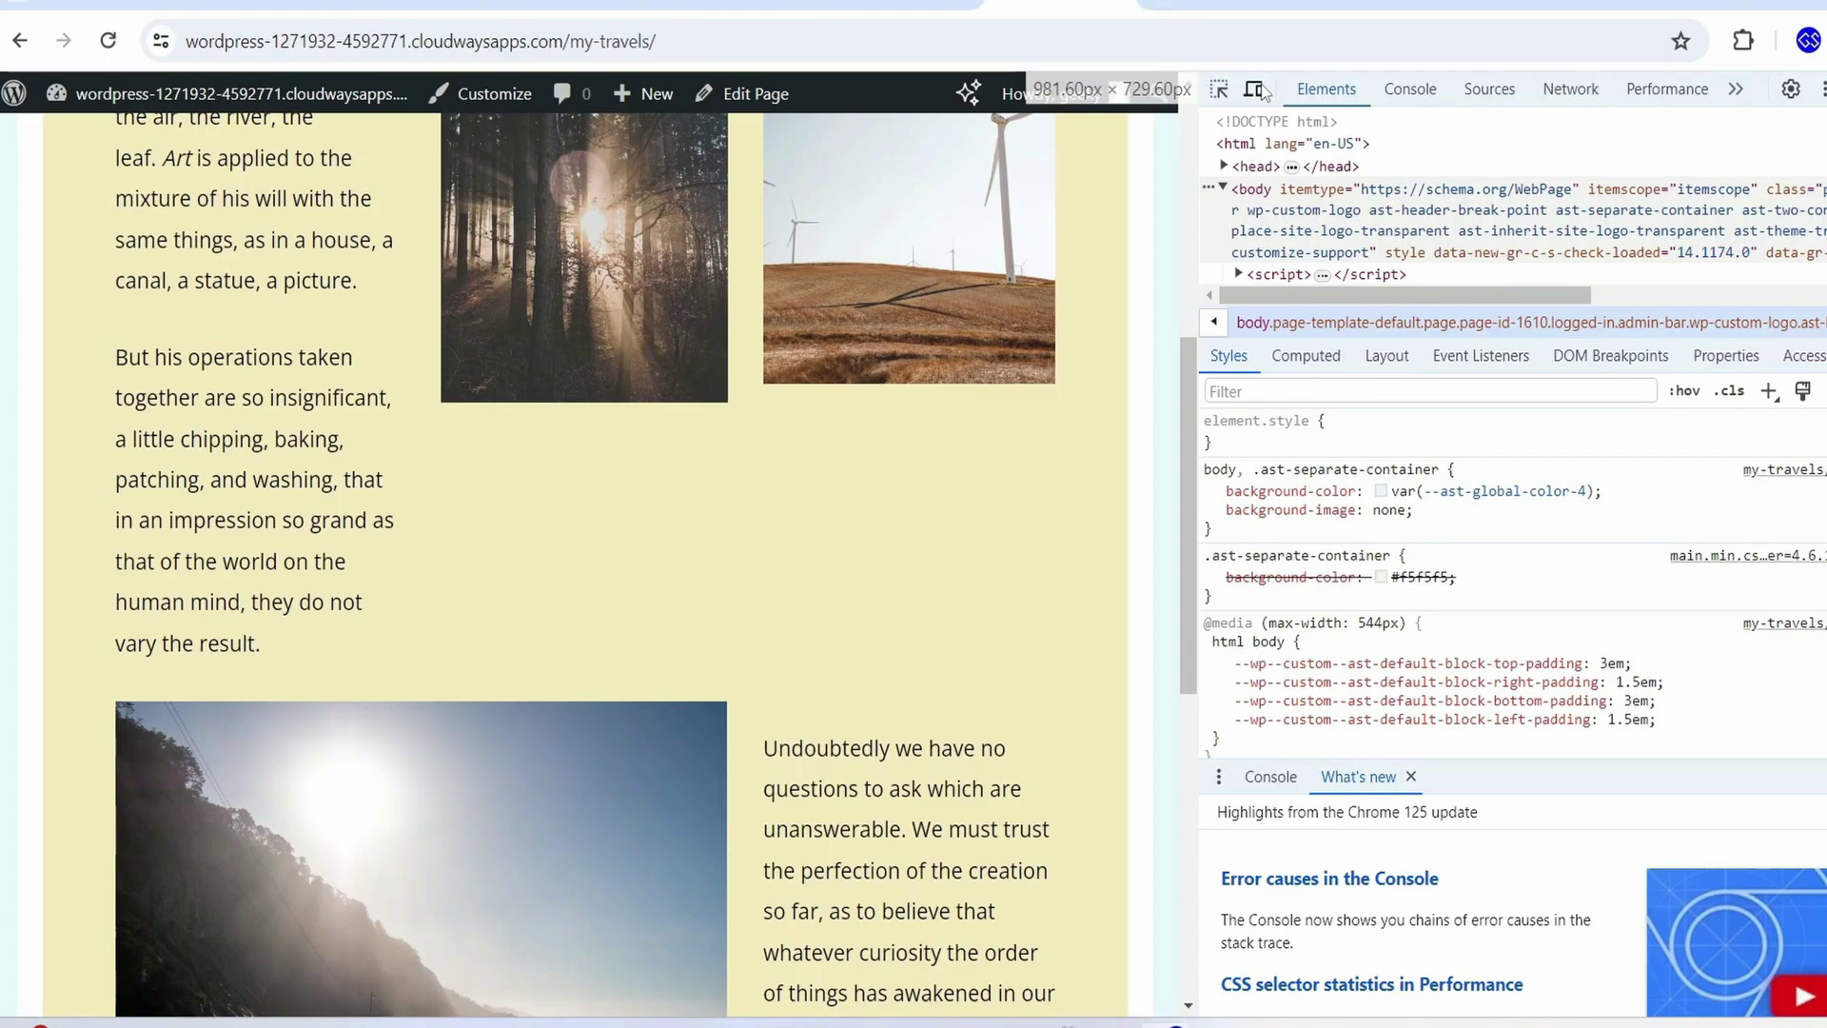
pyautogui.press('F12')
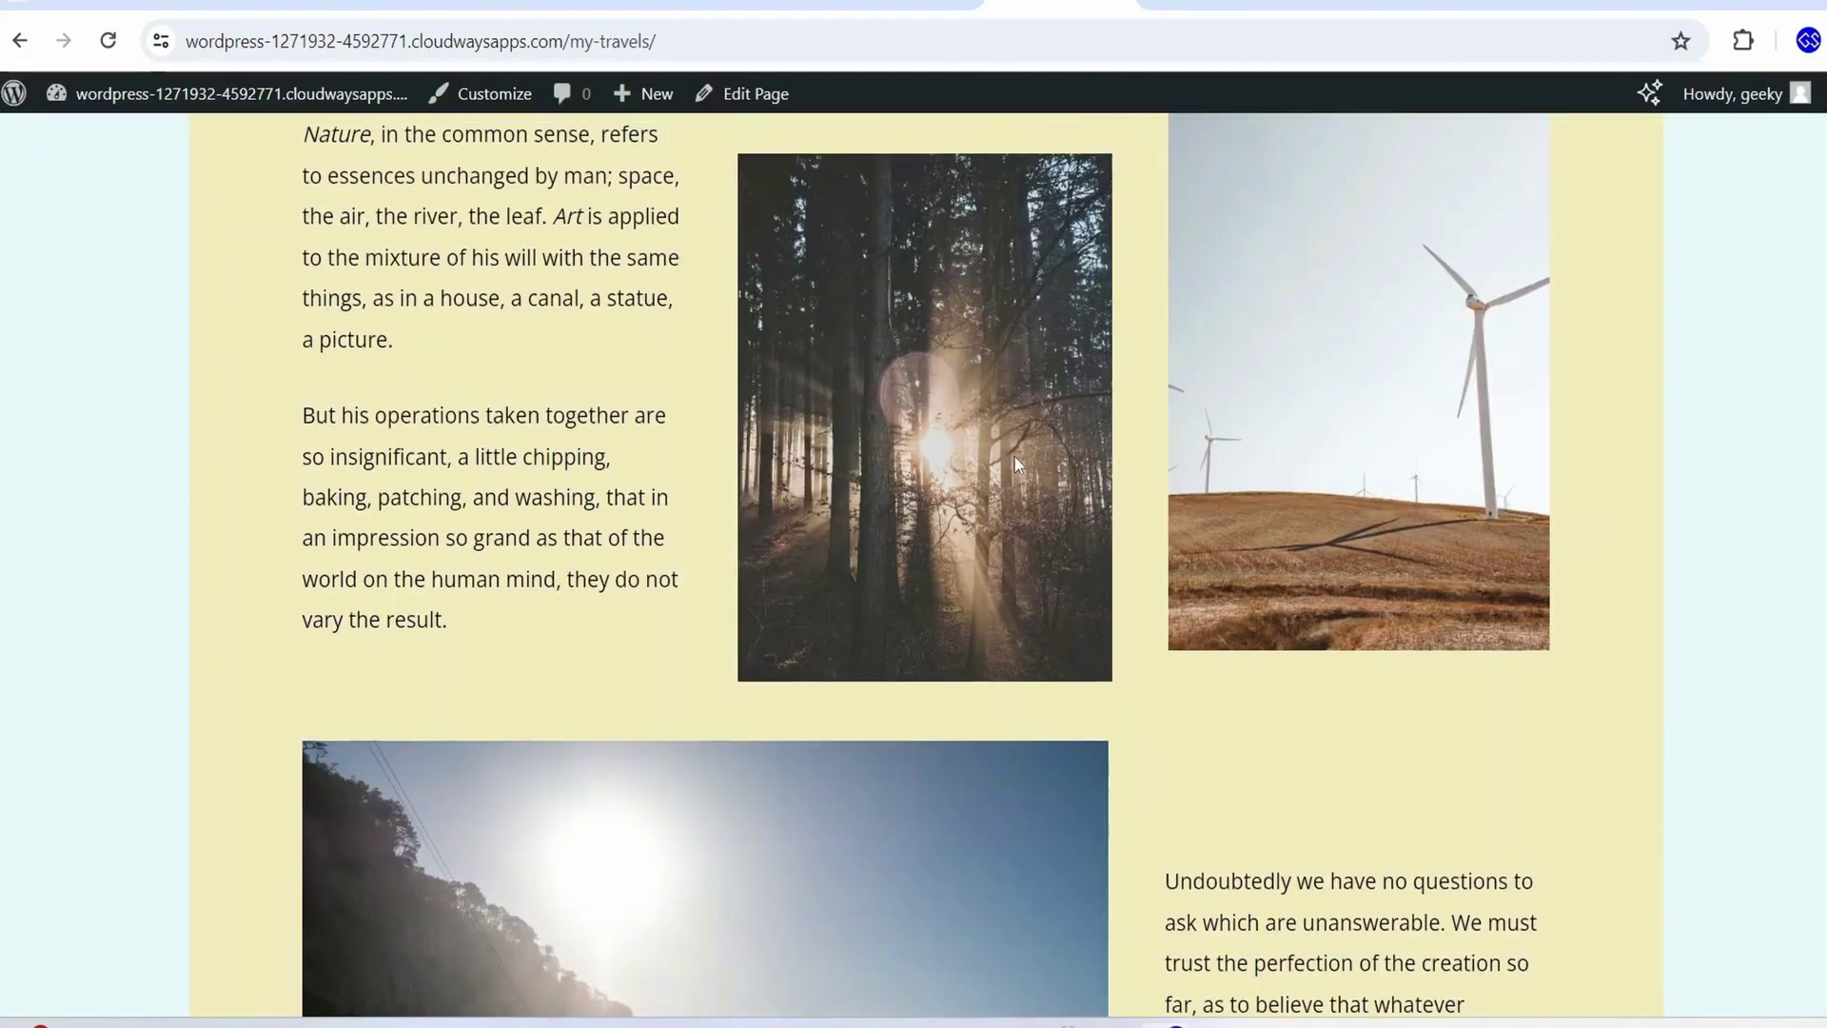
pyautogui.scroll(10, 1015, 457)
pyautogui.hotkey('alt', 'Left')
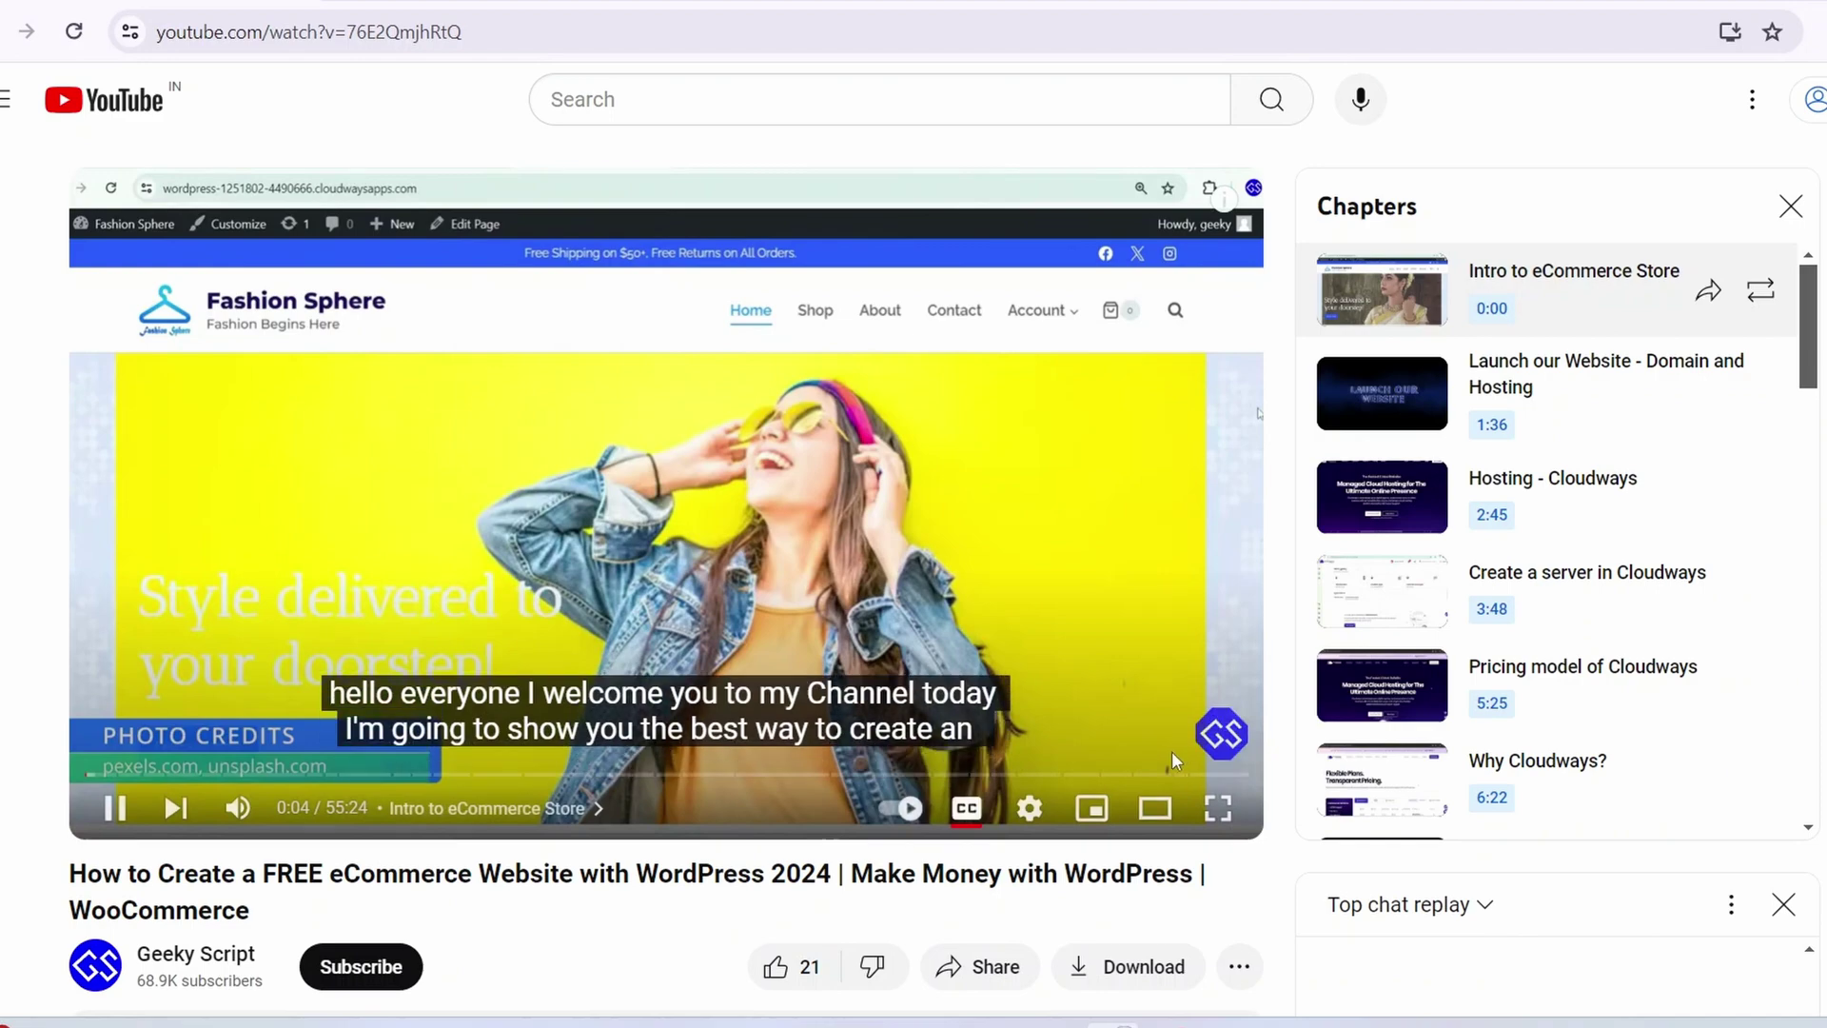
pyautogui.moveTo(95, 773); pyautogui.dragTo(9, 773)
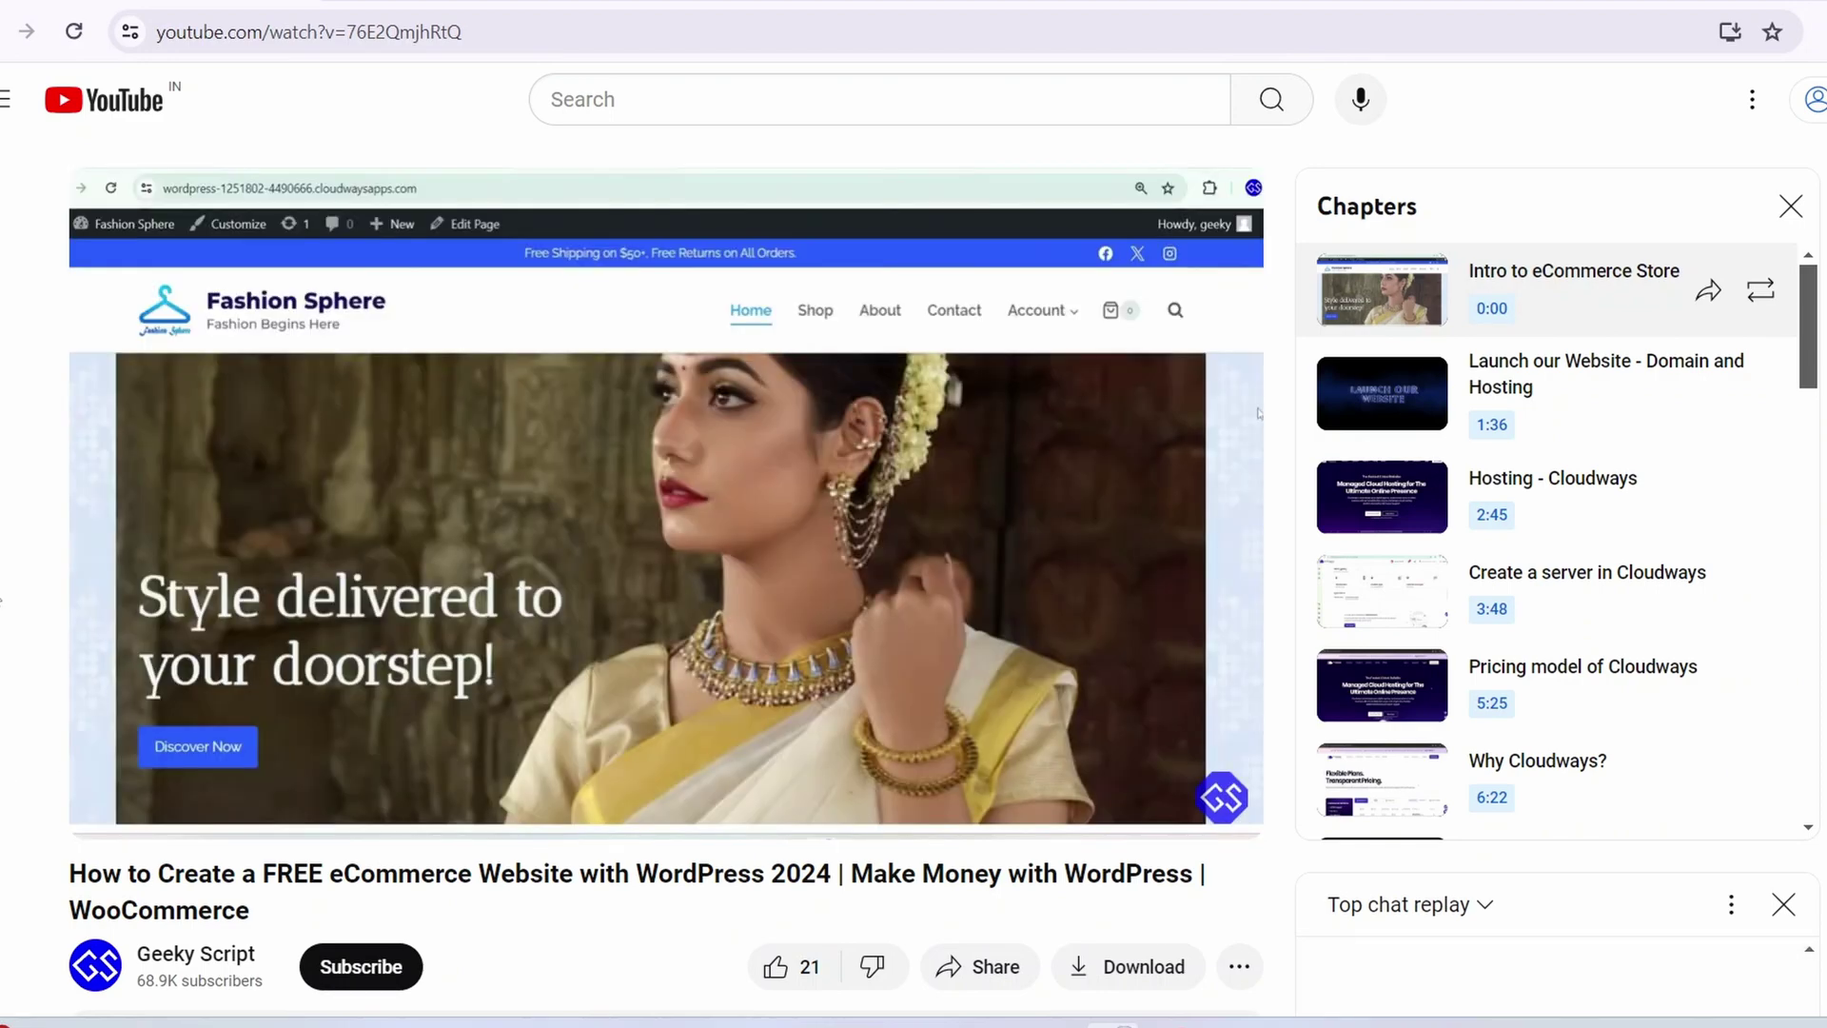